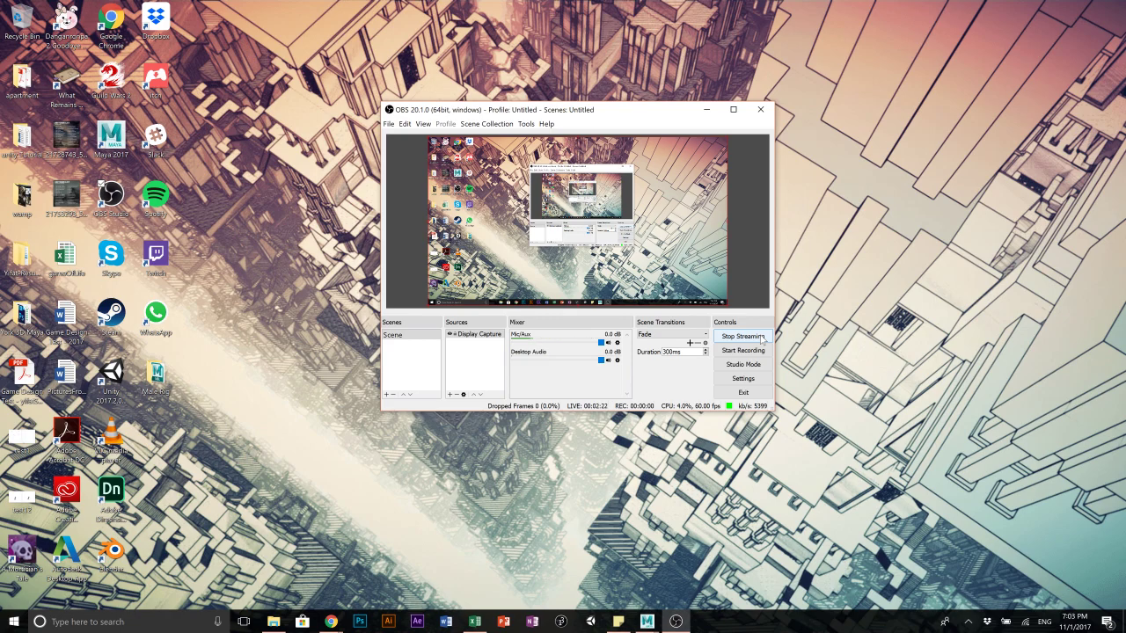
- Switch to Maya with its empty scene in front of the recording program
mouse_move(647, 620)
left_click(697, 562)
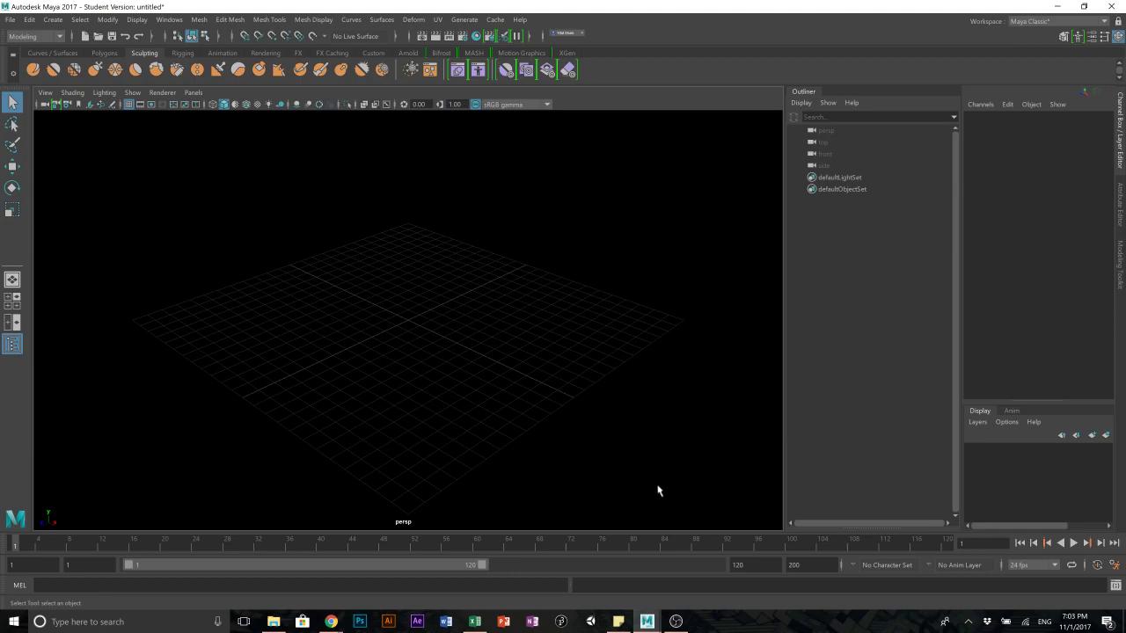
left_click(676, 621)
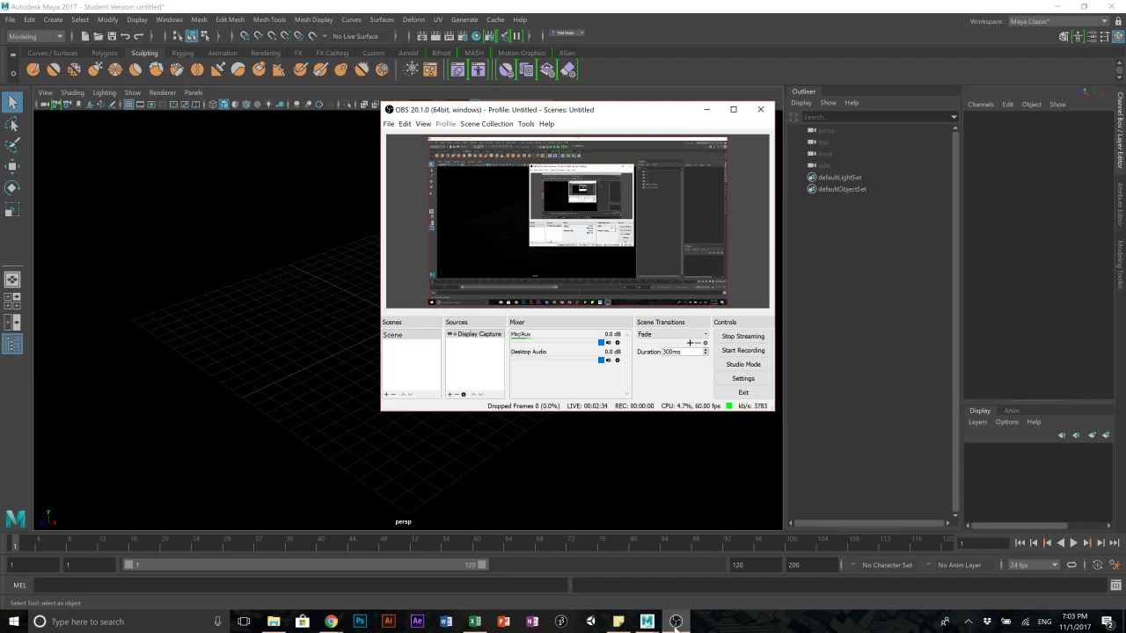
left_click(675, 623)
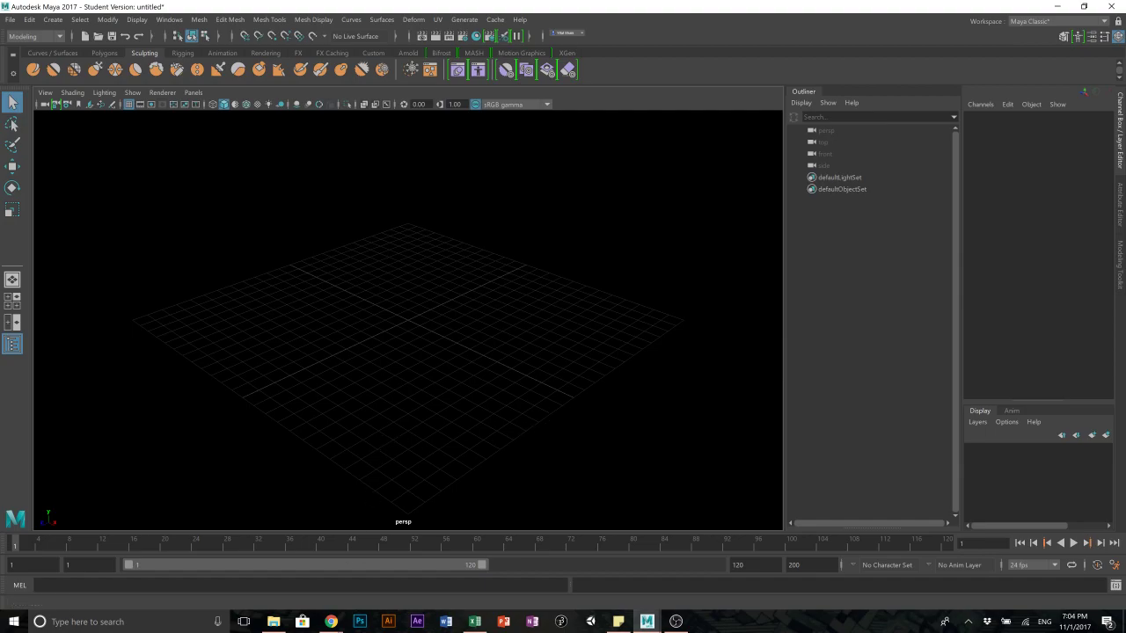
- Switch to Chrome and review the week 8 shader tutorial's instructions on creating the Blinn material and downloading the textures
mouse_move(331, 622)
left_click(387, 572)
scroll(668, 307, "up", 20)
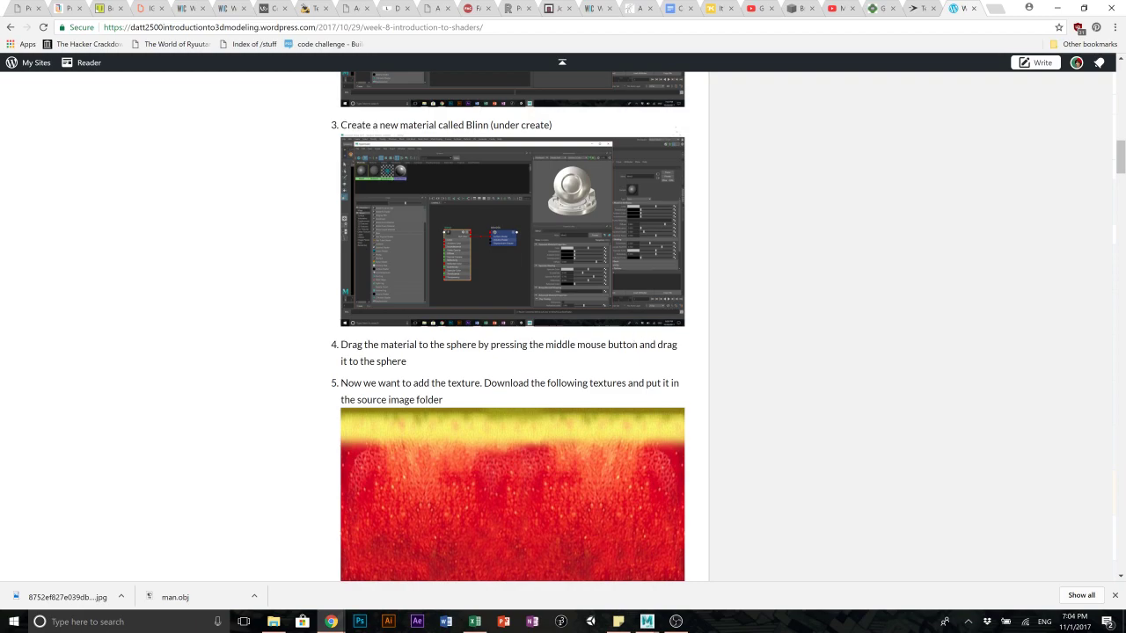
scroll(575, 393, "down", 4)
scroll(370, 212, "up", 1)
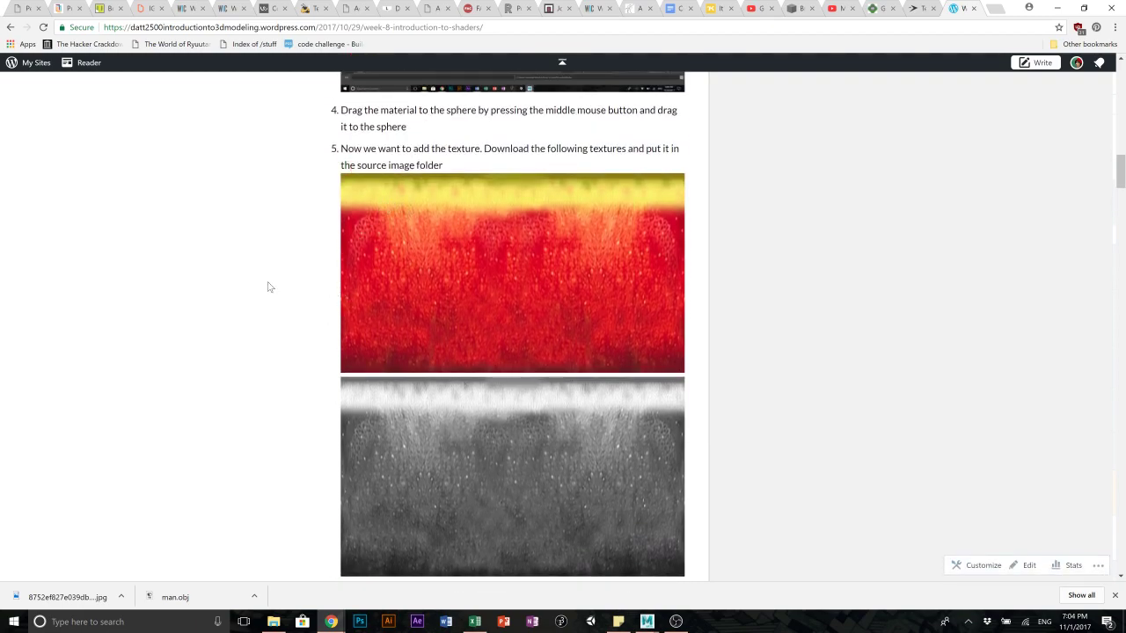
scroll(270, 287, "down", 4)
scroll(299, 259, "up", 3)
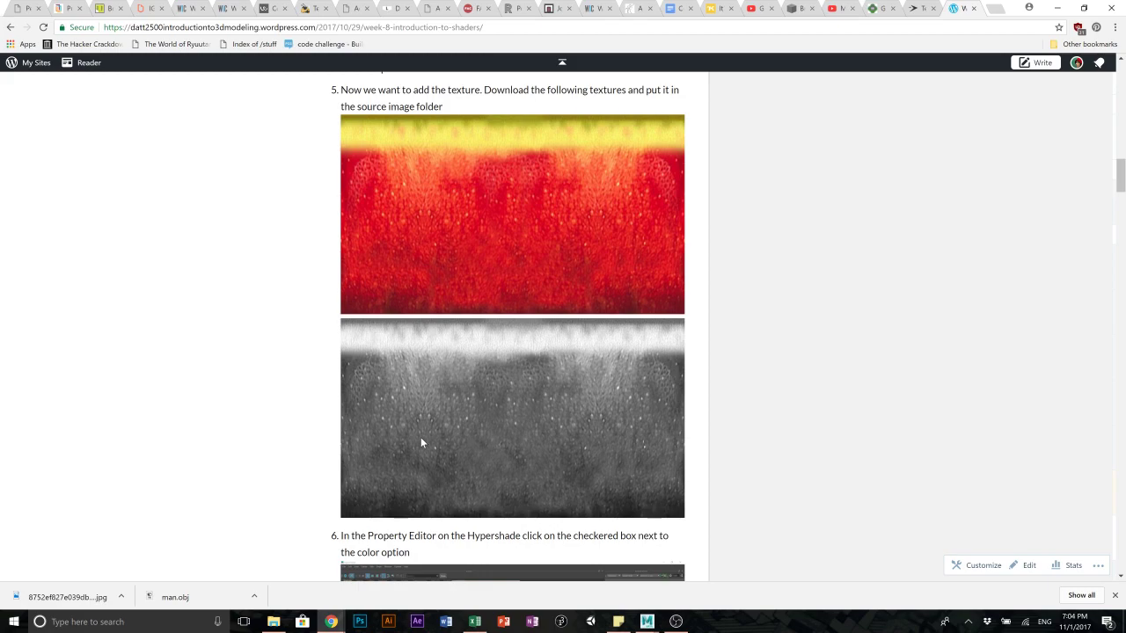
scroll(420, 442, "up", 3)
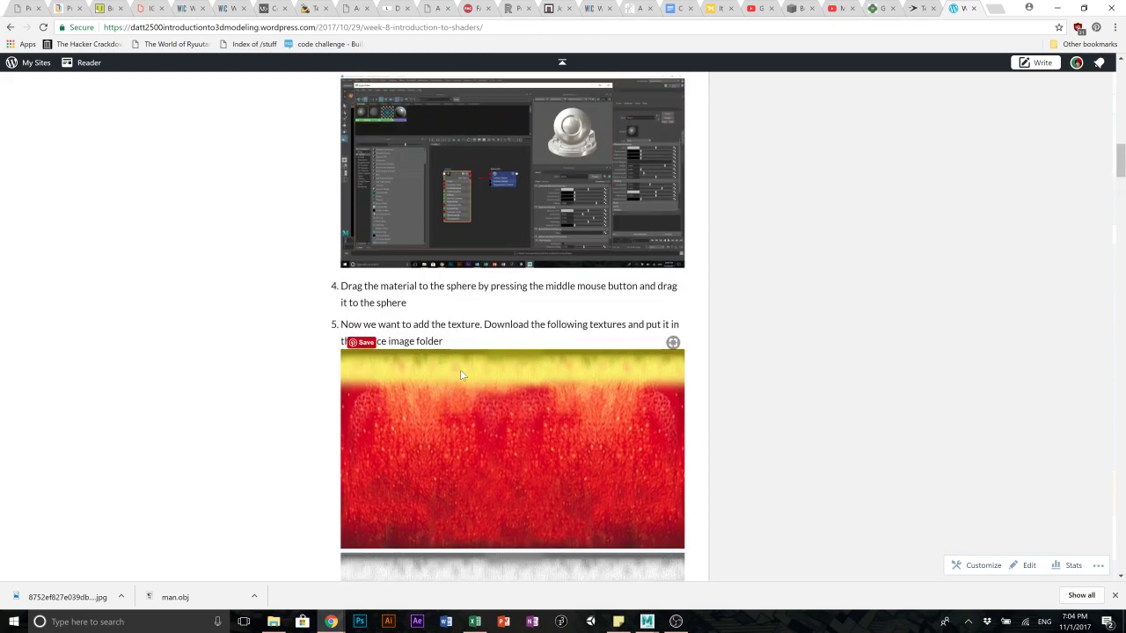
scroll(454, 411, "up", 3)
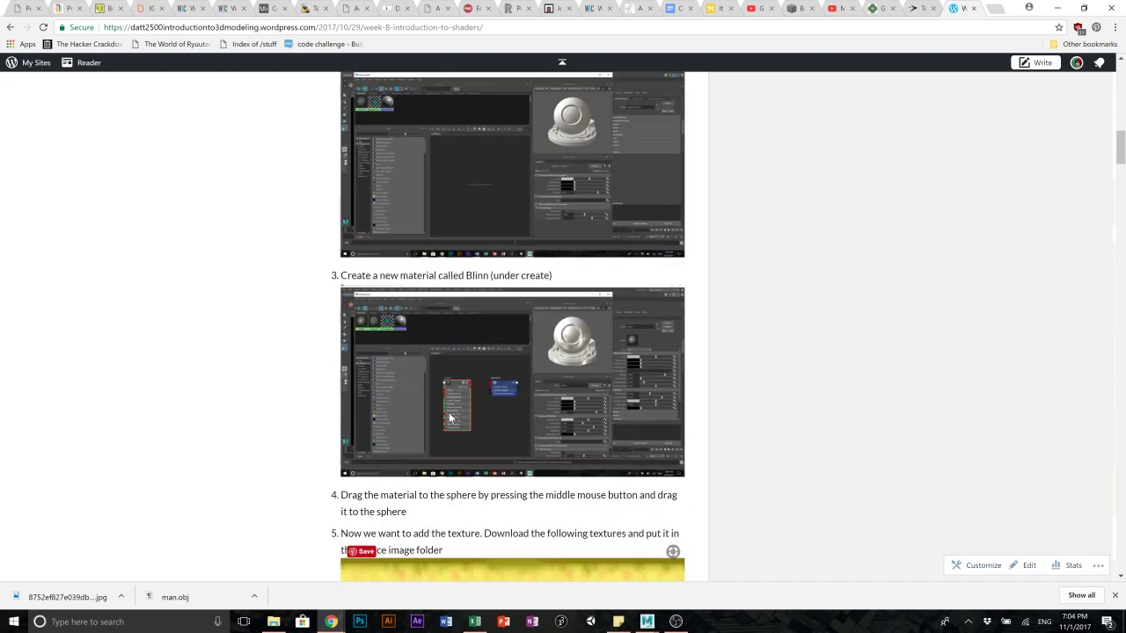
- Return to Maya, open the Hypershade editor and shift its window slightly sideways
left_click(646, 622)
left_click(169, 19)
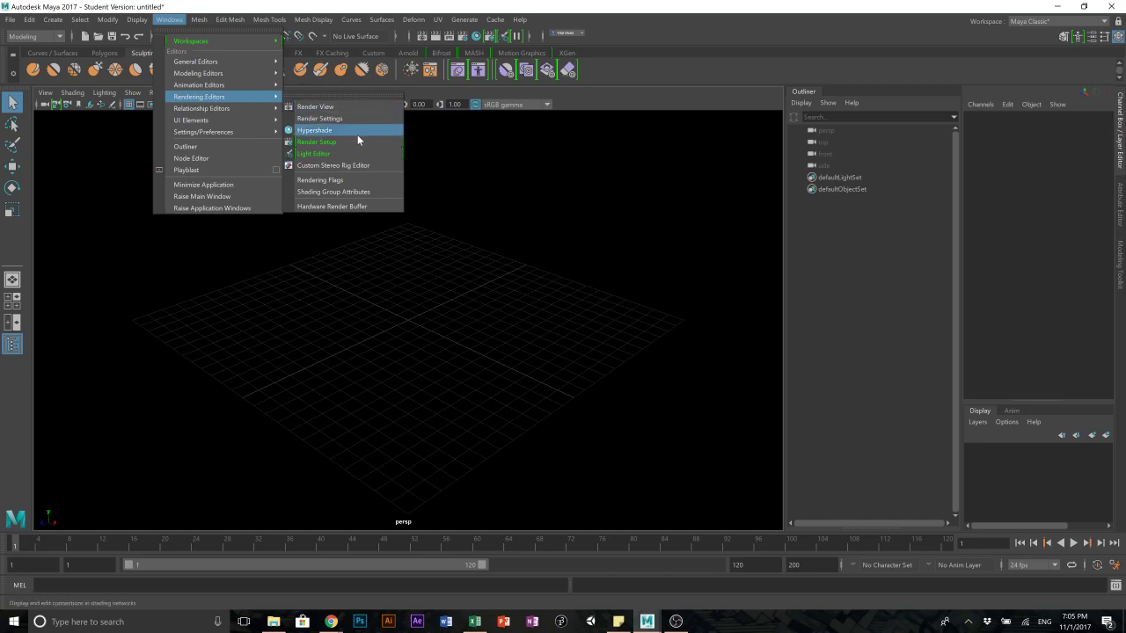
left_click(475, 37)
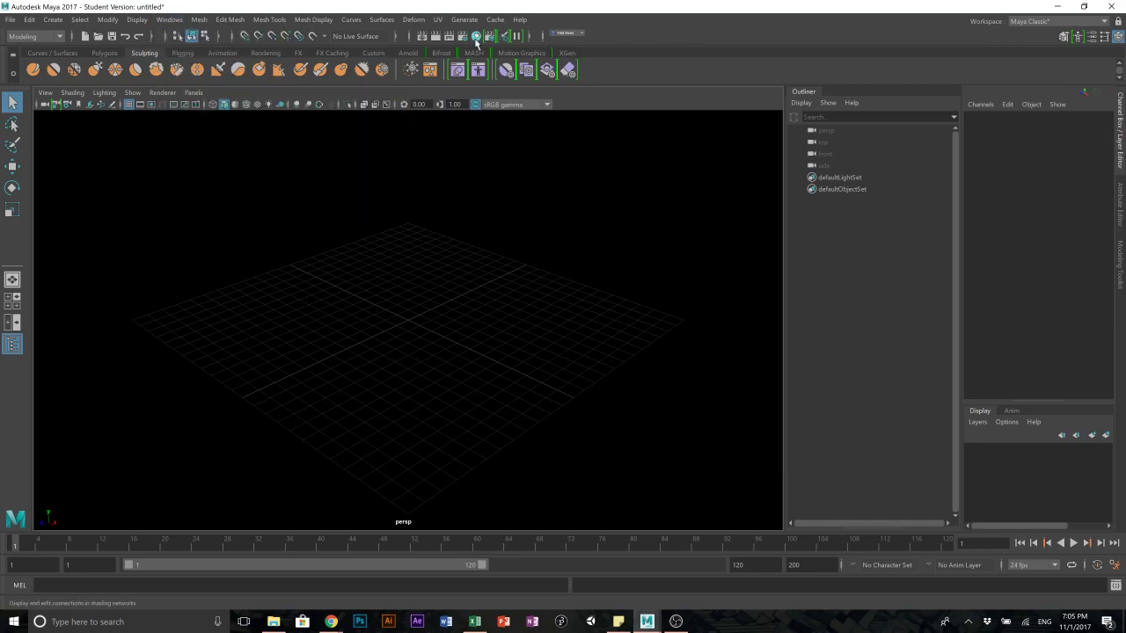
left_click(475, 37)
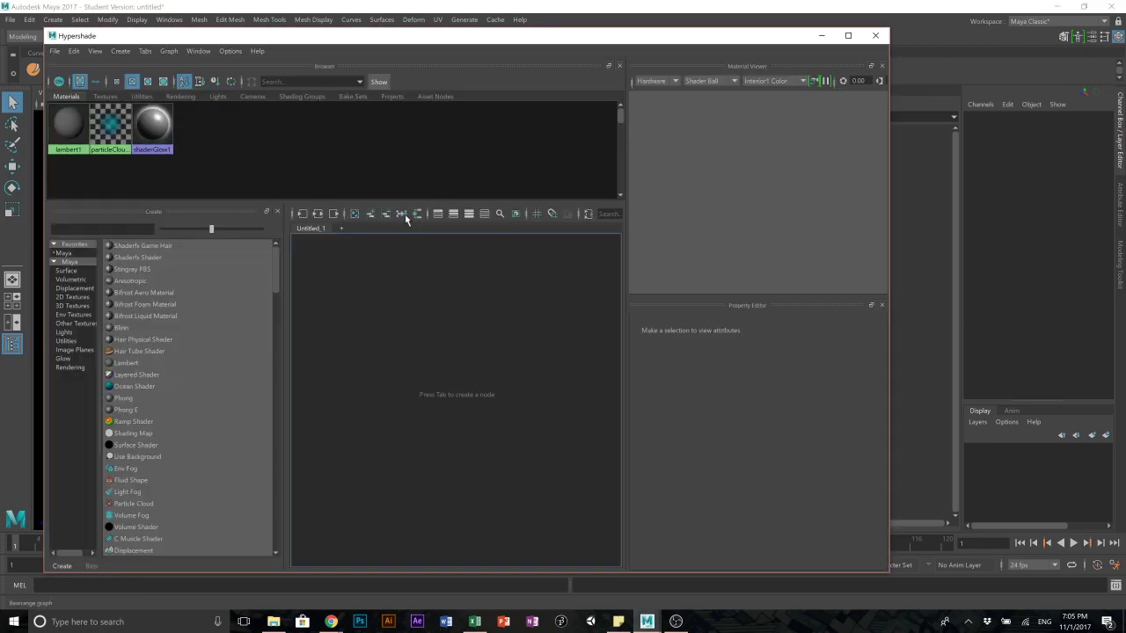
left_click_drag(392, 36, 442, 37)
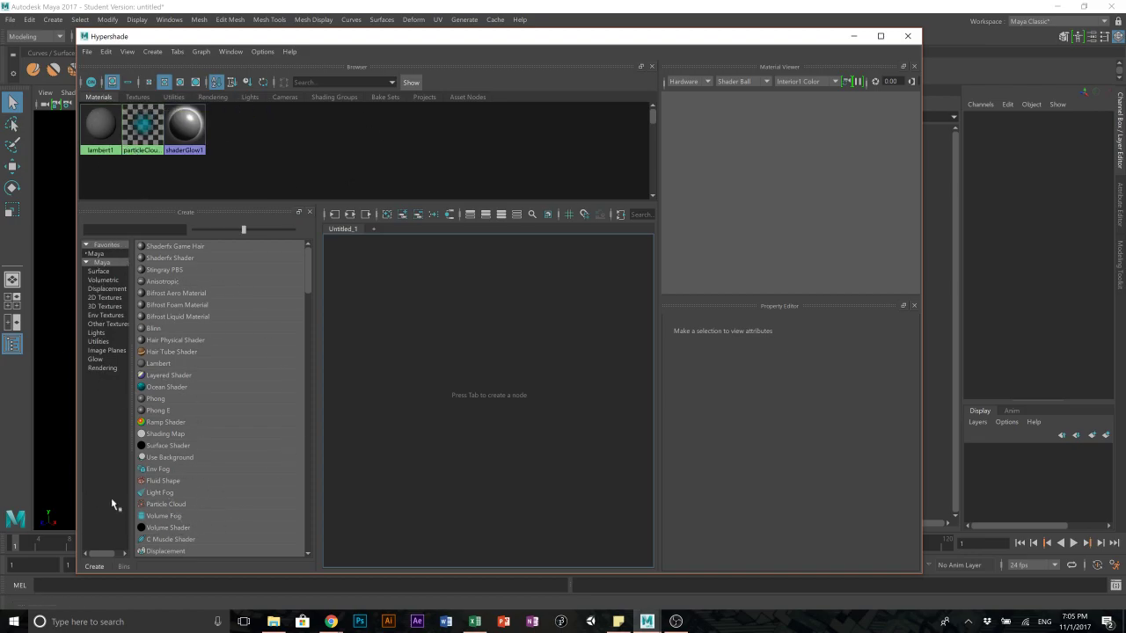
- Look through the whole list of creatable node types in Hypershade and return to its beginning
scroll(282, 360, "down", 5)
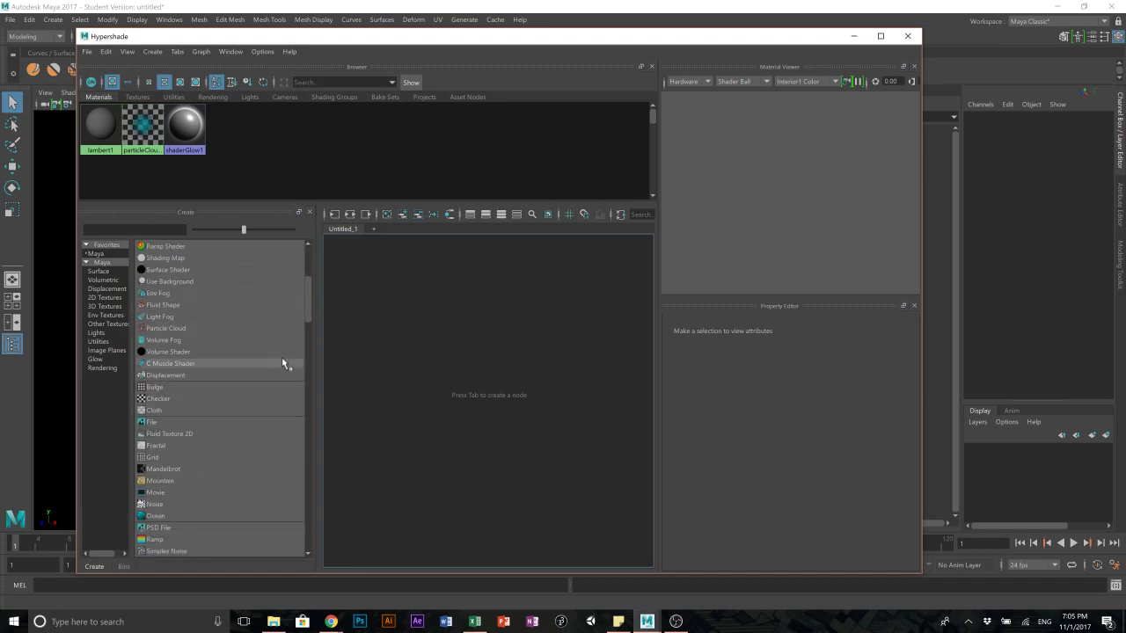
scroll(250, 423, "up", 5)
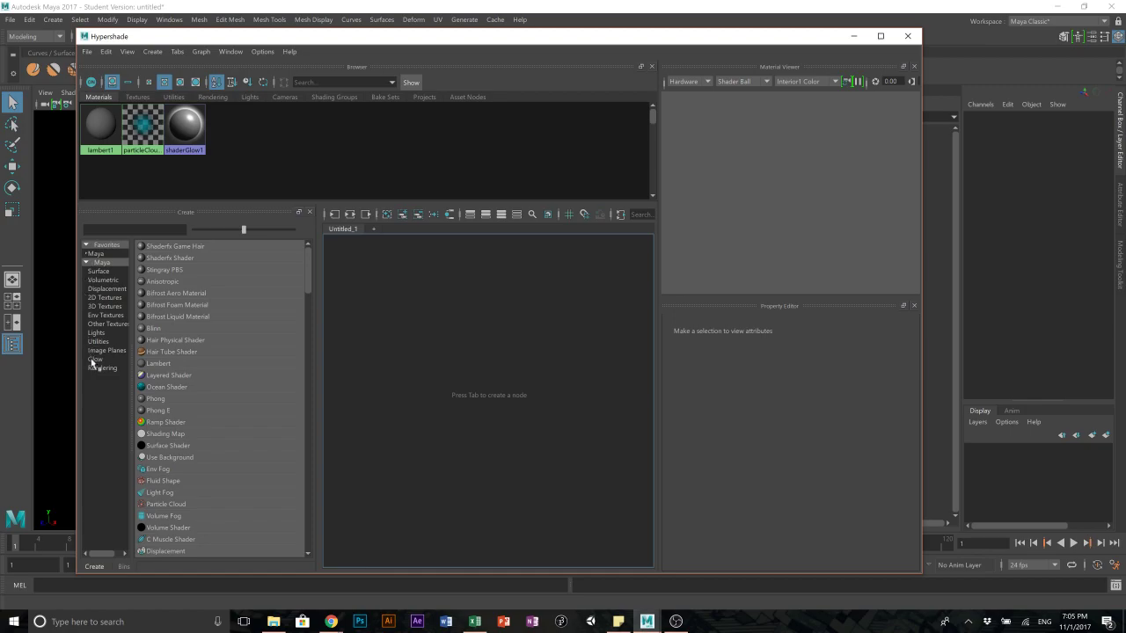
scroll(193, 479, "down", 13)
scroll(211, 486, "down", 15)
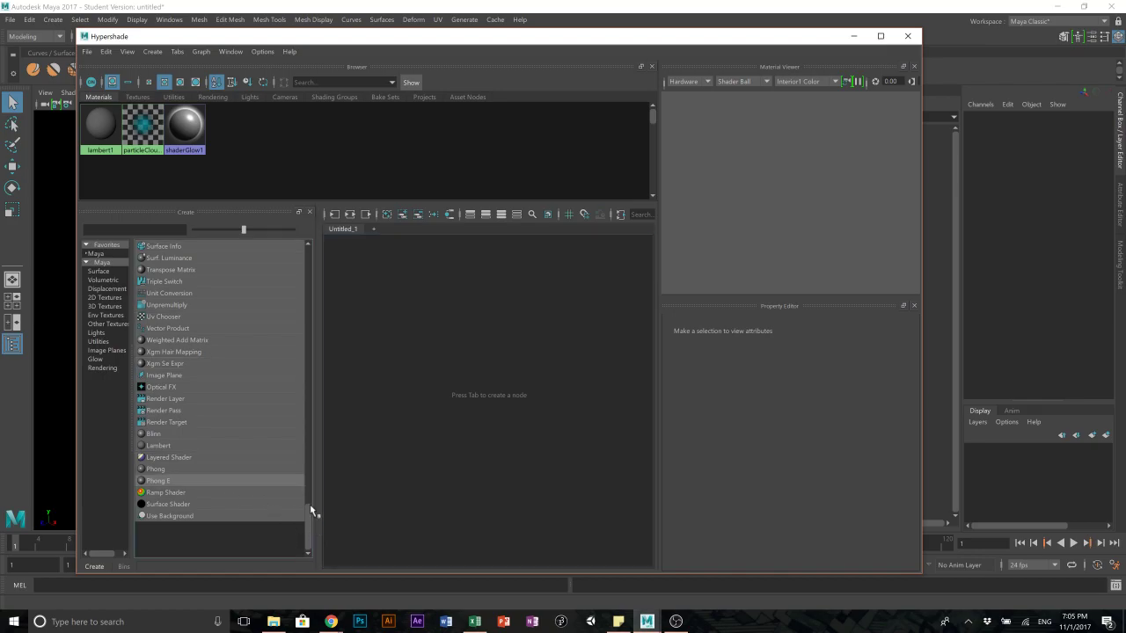
left_click_drag(308, 540, 311, 246)
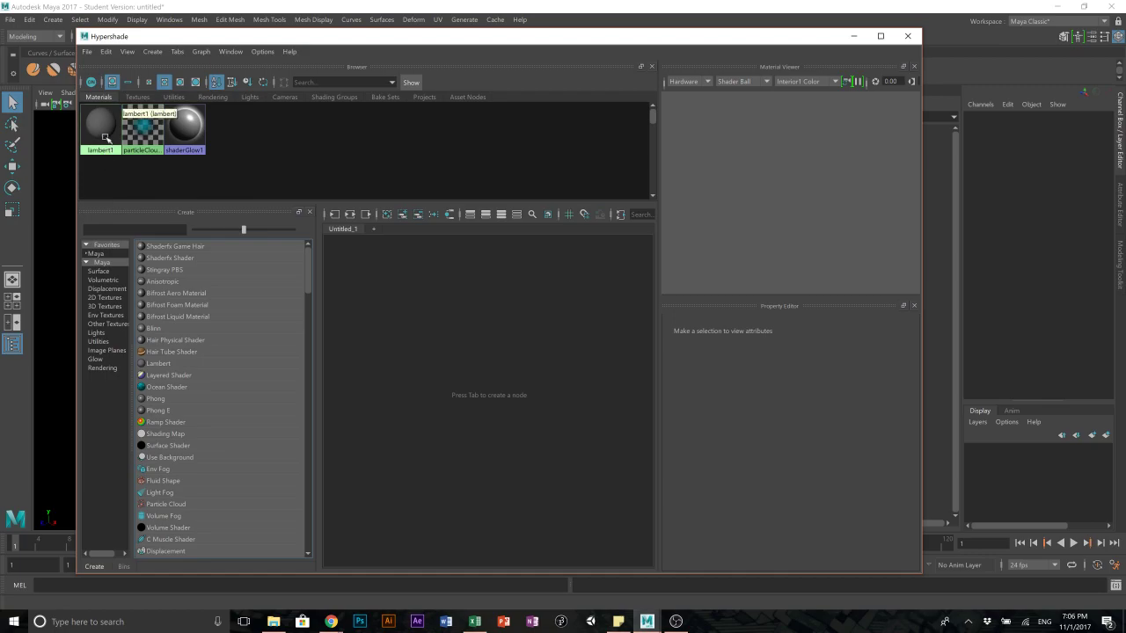
- Move the Hypershade window higher and display the lambert1 material's preview and properties
left_click_drag(145, 36, 159, 13)
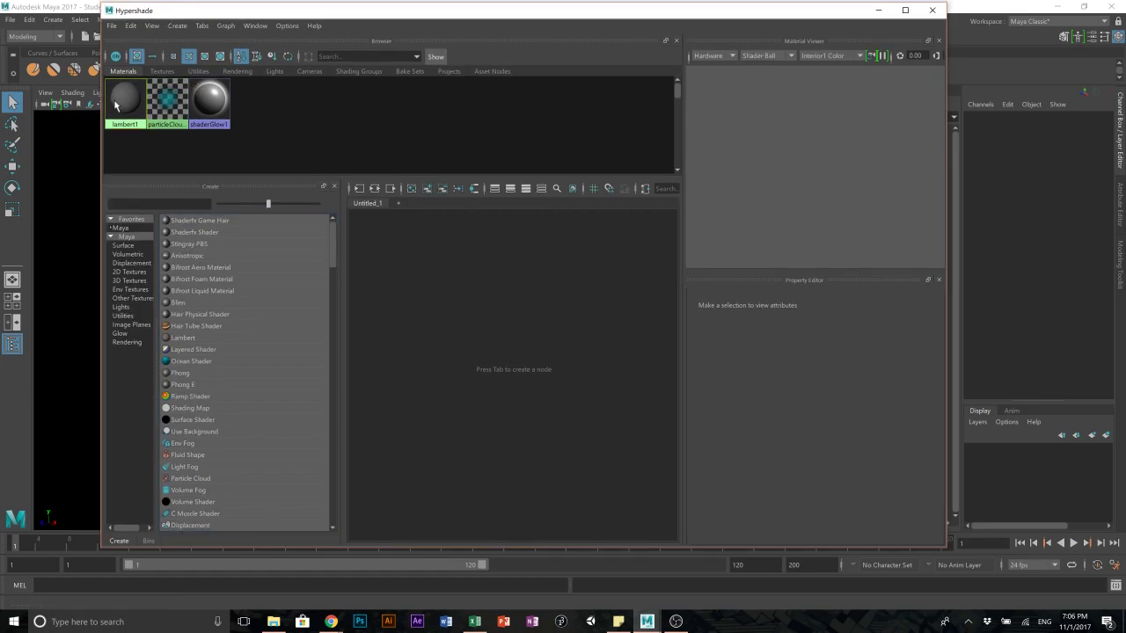
left_click(136, 94)
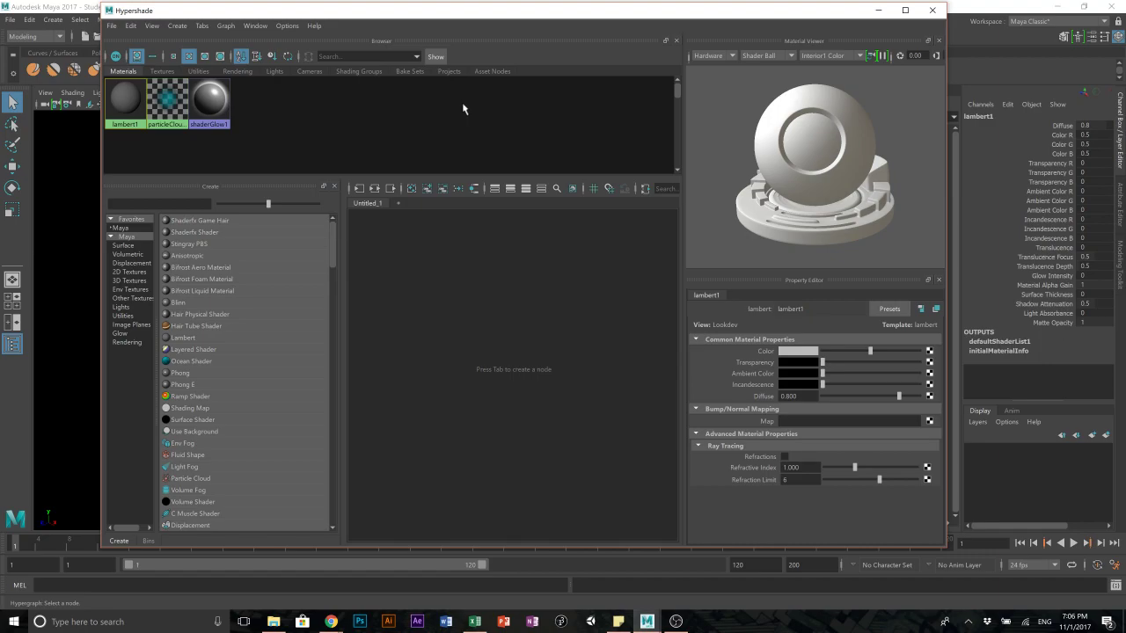
left_click(315, 120)
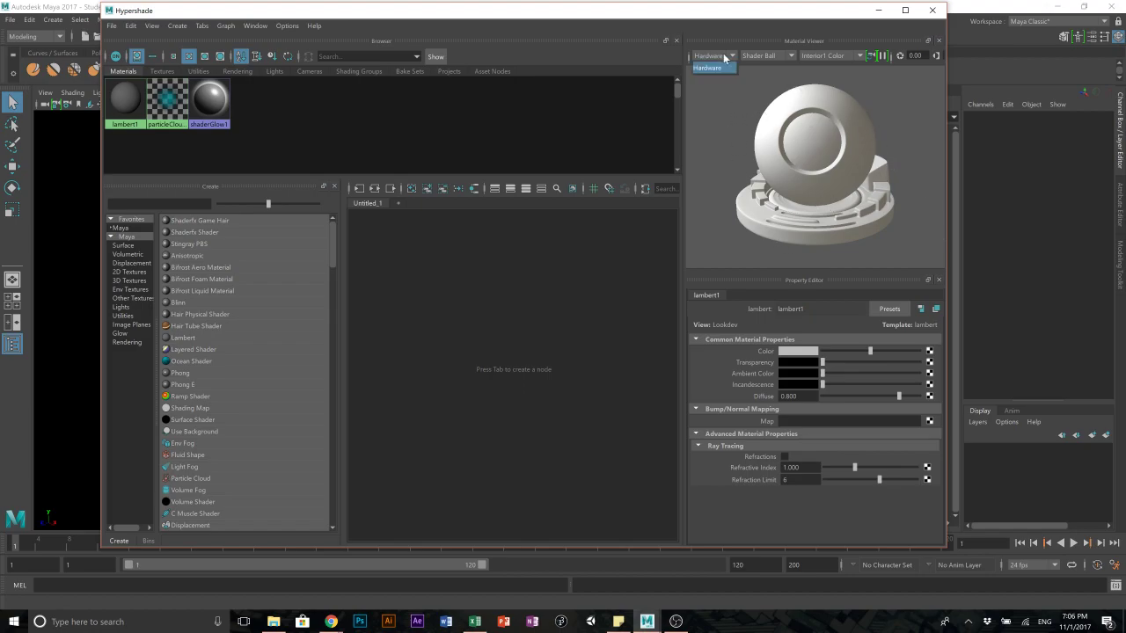
- Preview lambert1 on the Cloth, Teapot and Ocean sample shapes in the Material Viewer
left_click(756, 55)
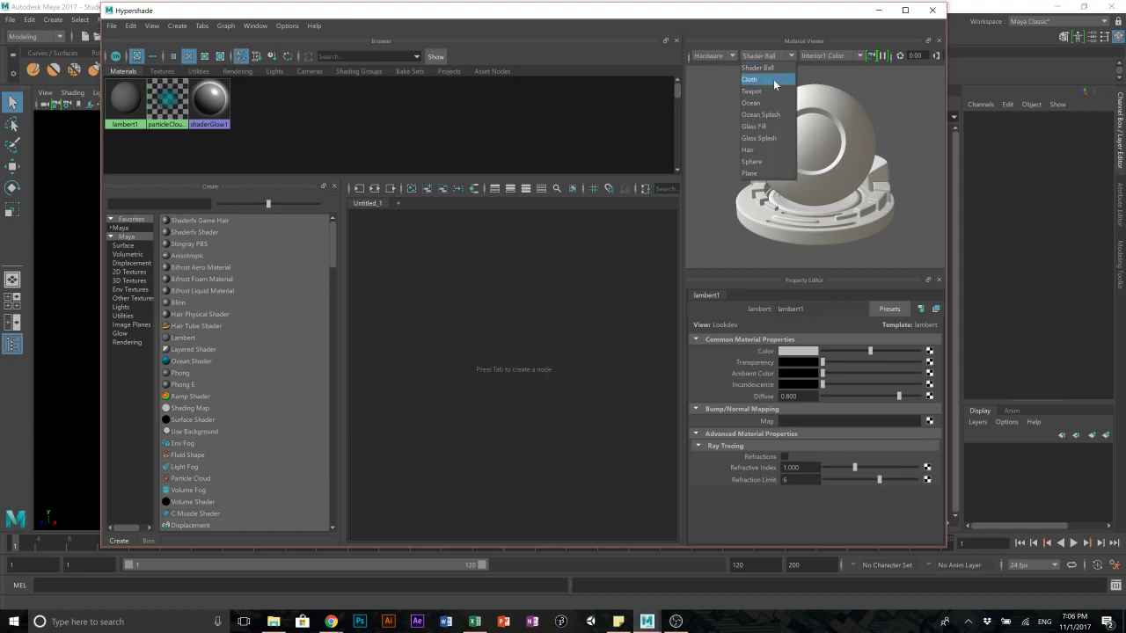
left_click(773, 80)
left_click(771, 54)
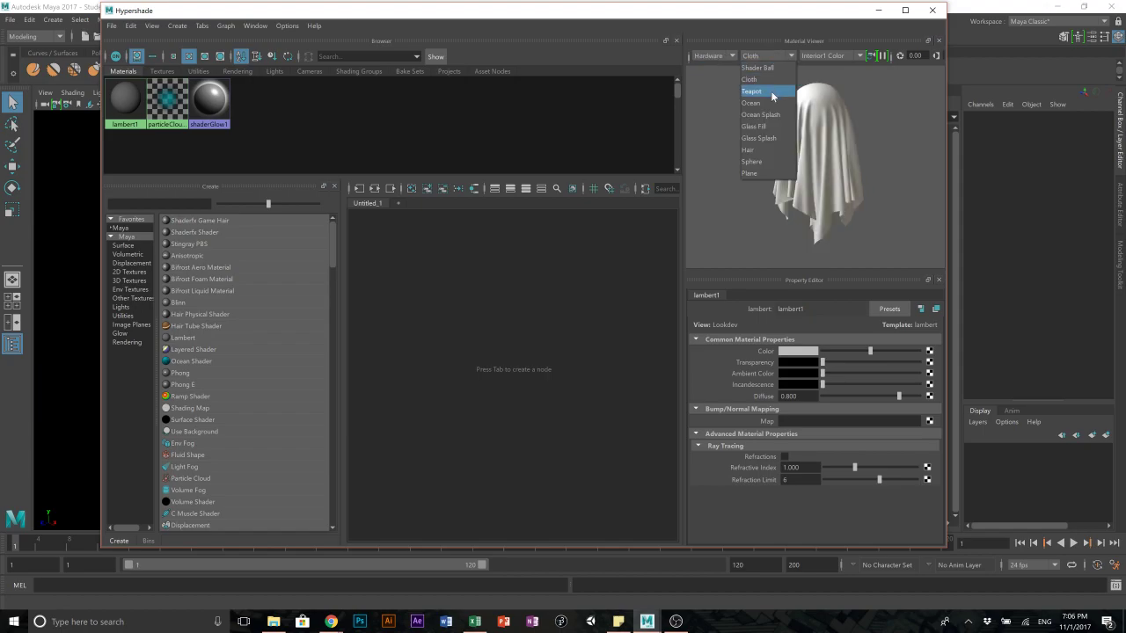
left_click(771, 90)
left_click(755, 58)
left_click(767, 105)
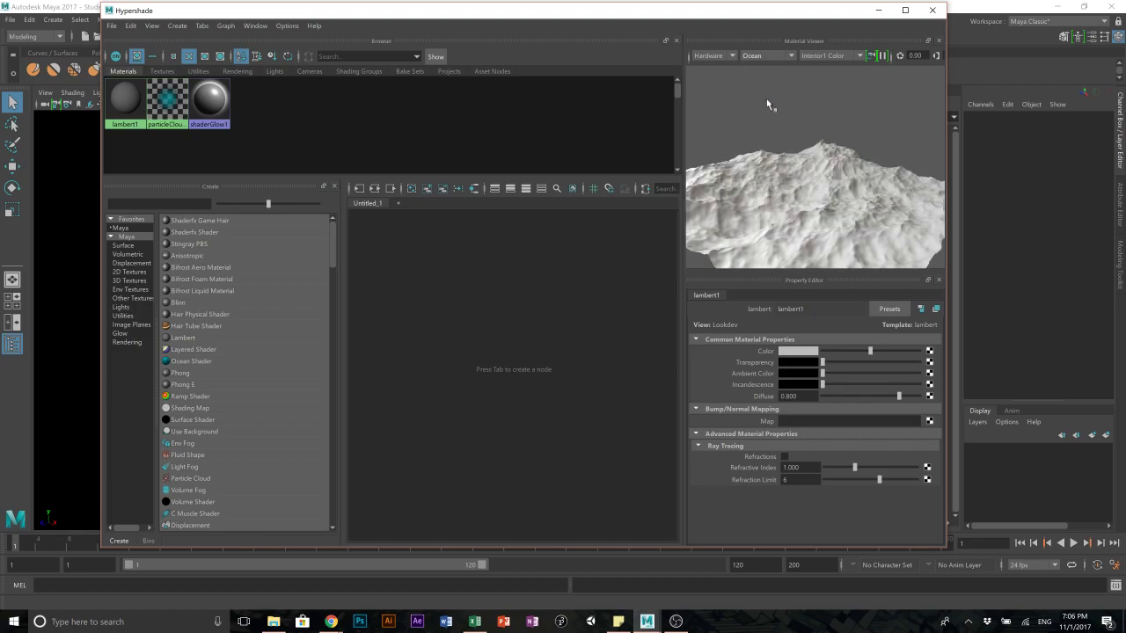
- Preview lambert1 on the Glass Fill, Hair and Plane sample shapes in the Material Viewer
left_click(771, 56)
left_click(767, 126)
left_click(767, 58)
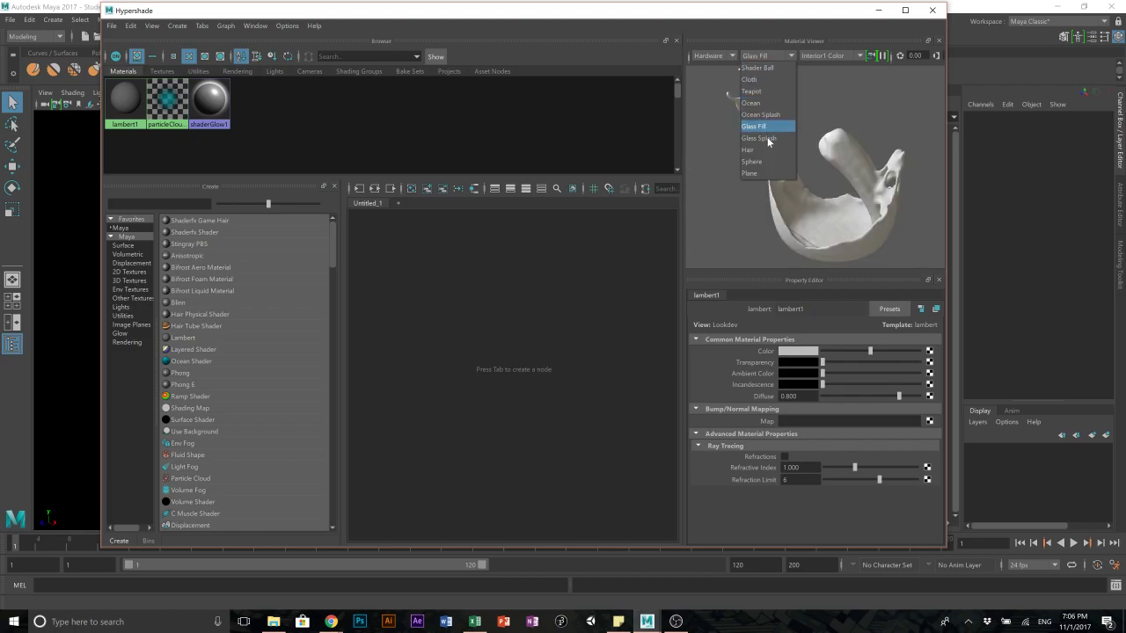
left_click(750, 150)
left_click(760, 56)
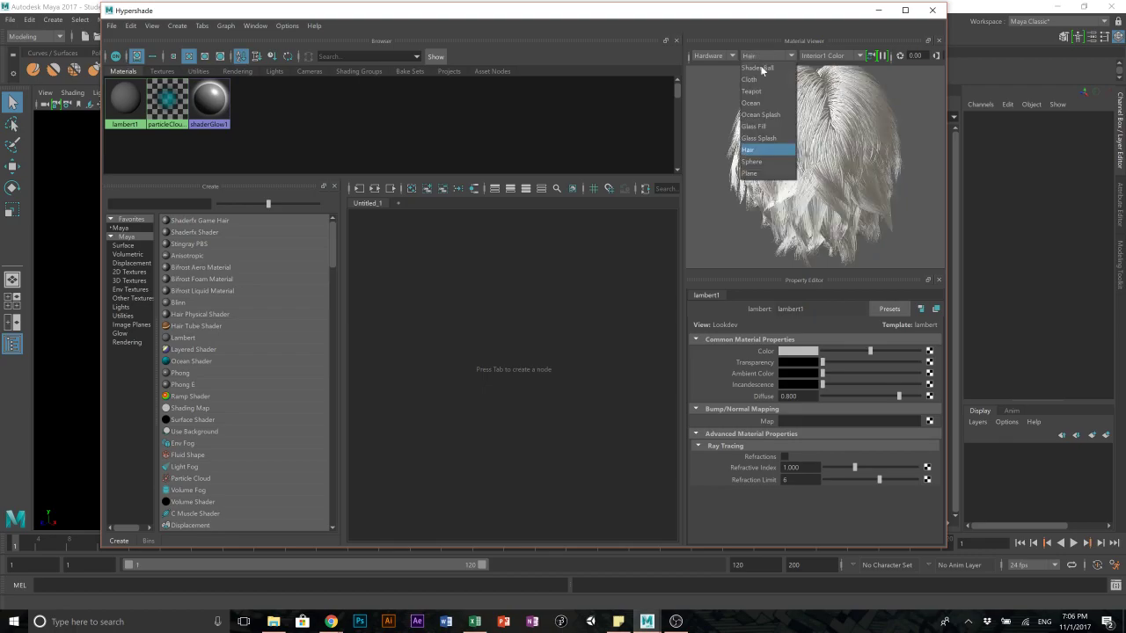
left_click(768, 173)
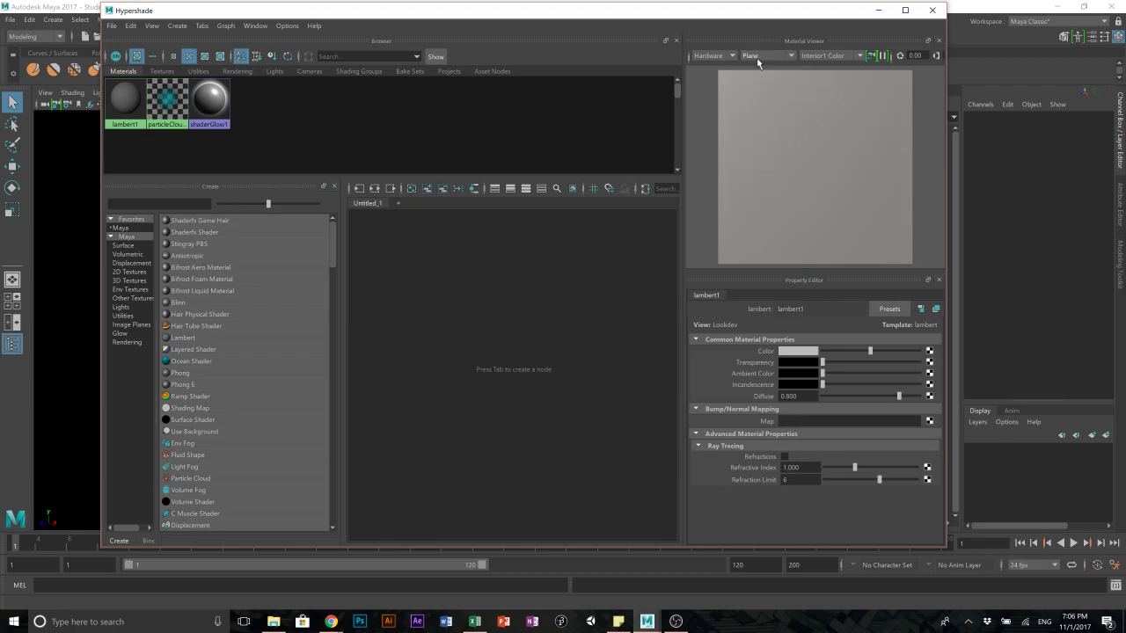
- Set the Material Viewer's sample shape to Sphere
left_click(756, 56)
left_click(754, 163)
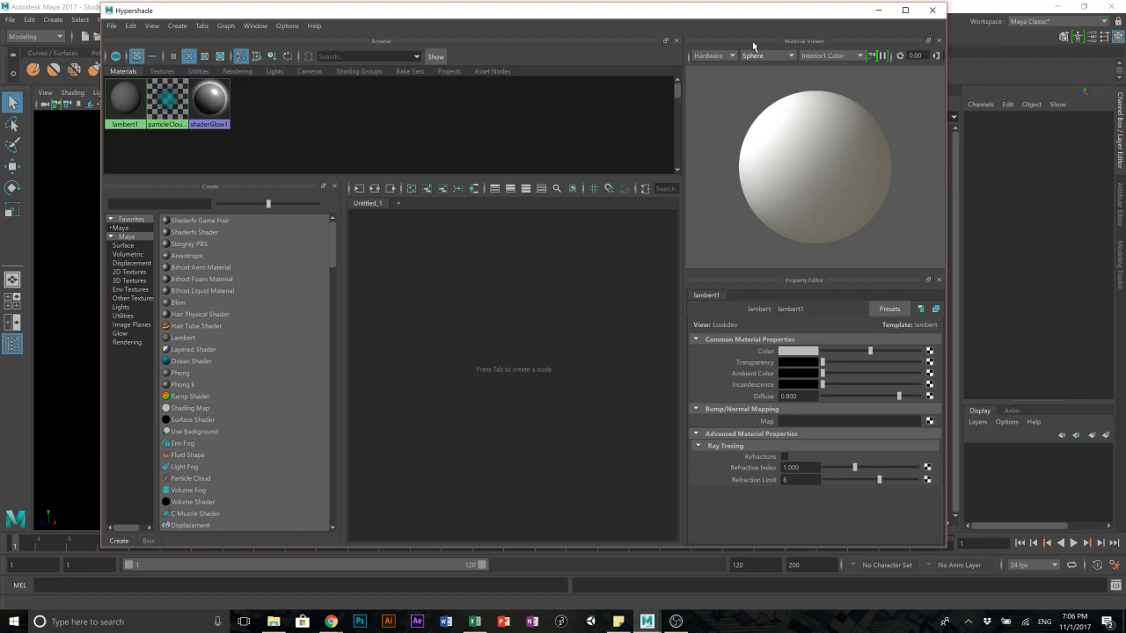
left_click(767, 57)
left_click(753, 162)
- Try the Interior1 Neutral, Off and Interior1 Color environment lighting options on the material preview
left_click(820, 56)
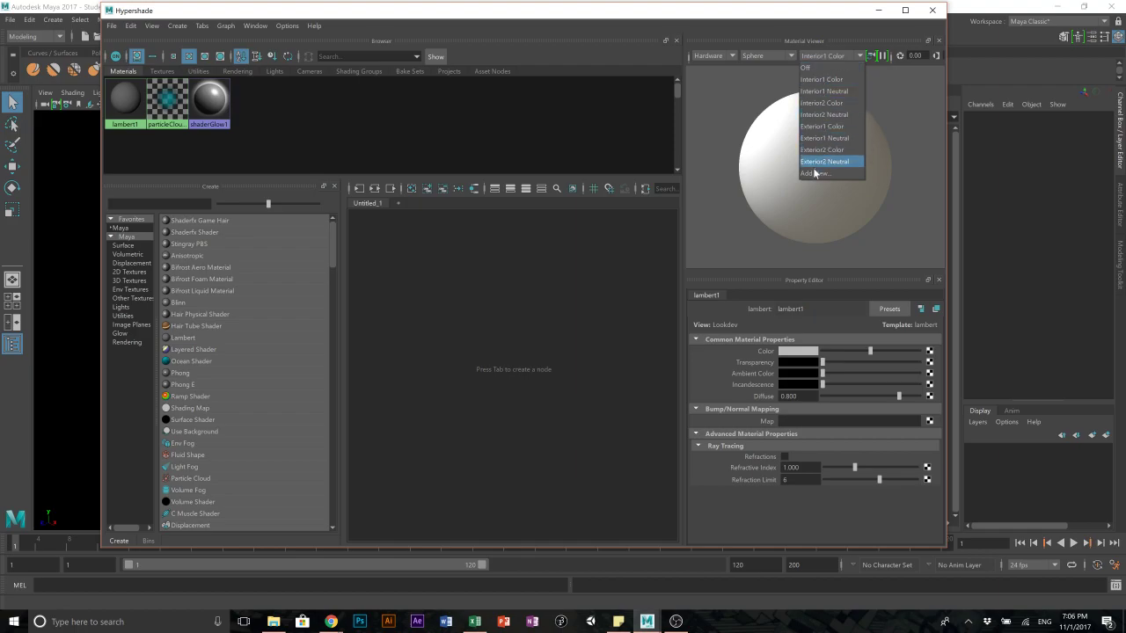
left_click(818, 94)
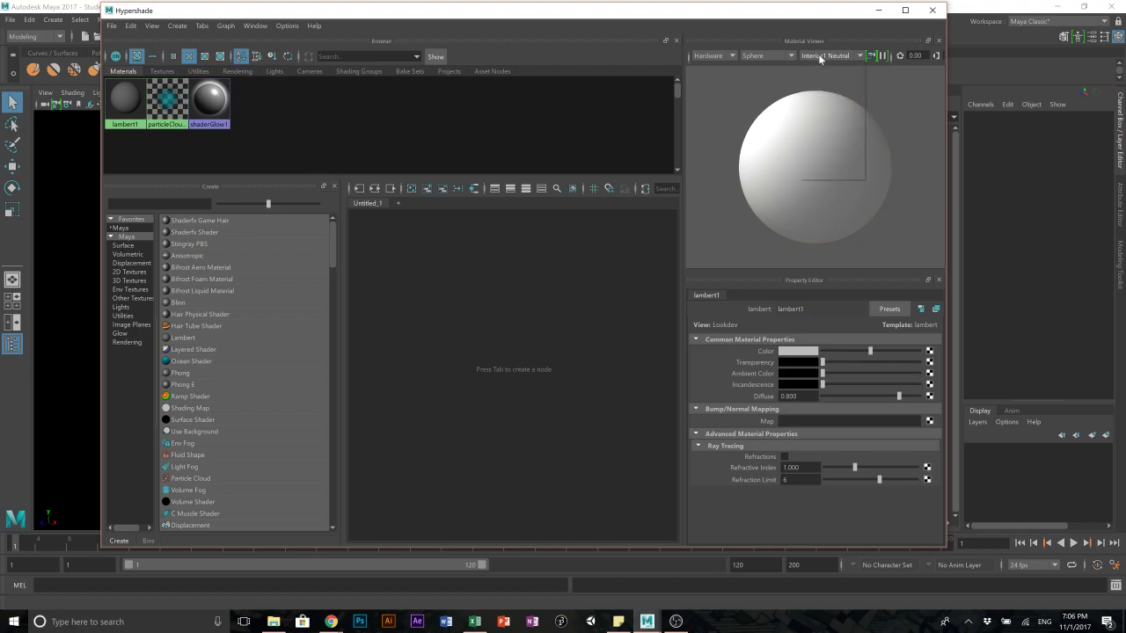
left_click(818, 55)
left_click(822, 69)
left_click(822, 56)
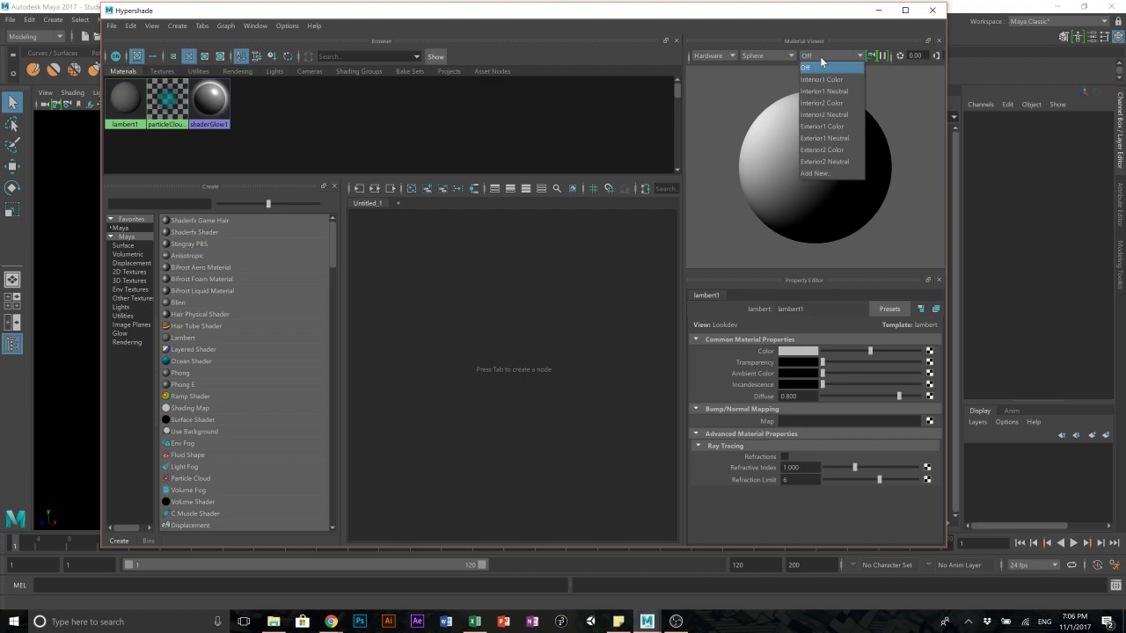
left_click(822, 79)
- Compare the Interior1 Neutral and Interior2 Neutral environments on the material preview, and keep Interior1 Neutral
left_click(822, 56)
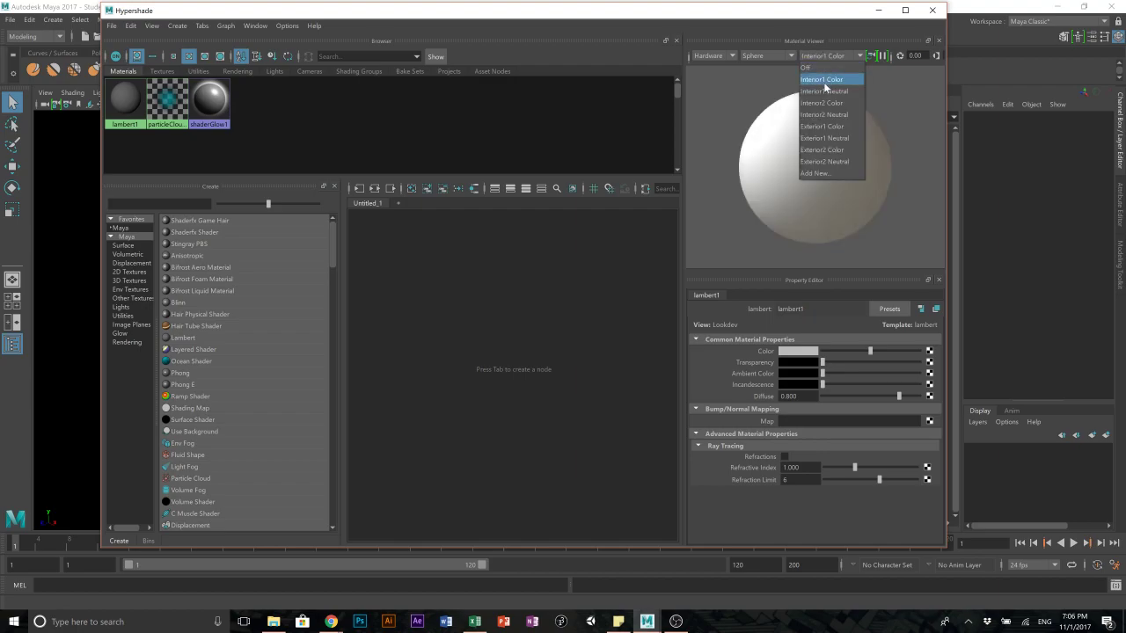
left_click(824, 91)
left_click(825, 56)
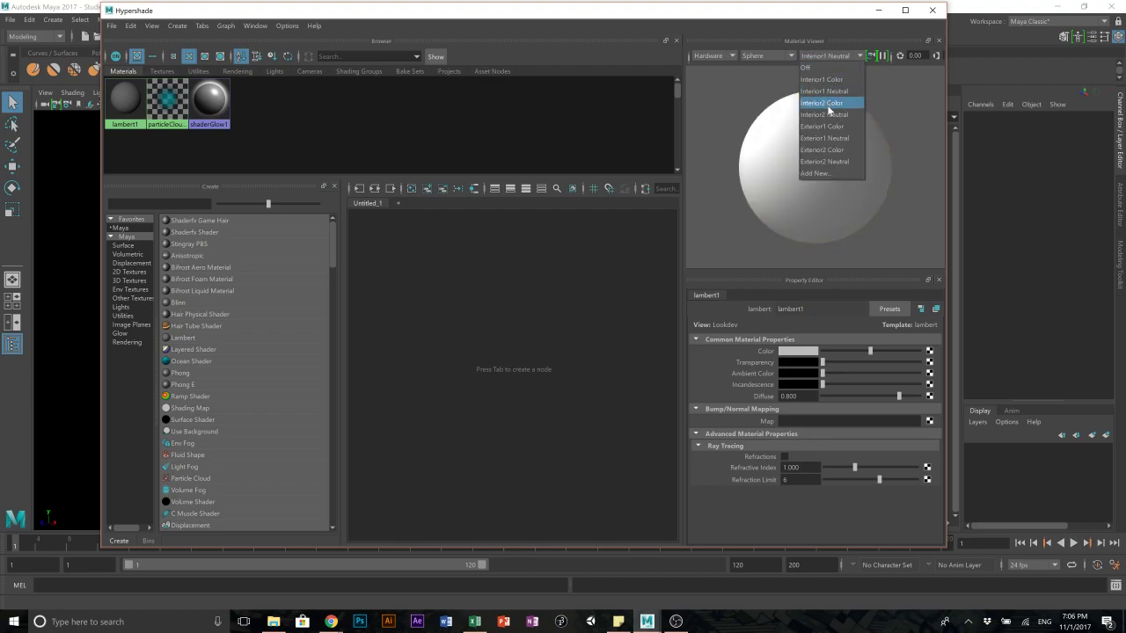
left_click(827, 114)
left_click(824, 55)
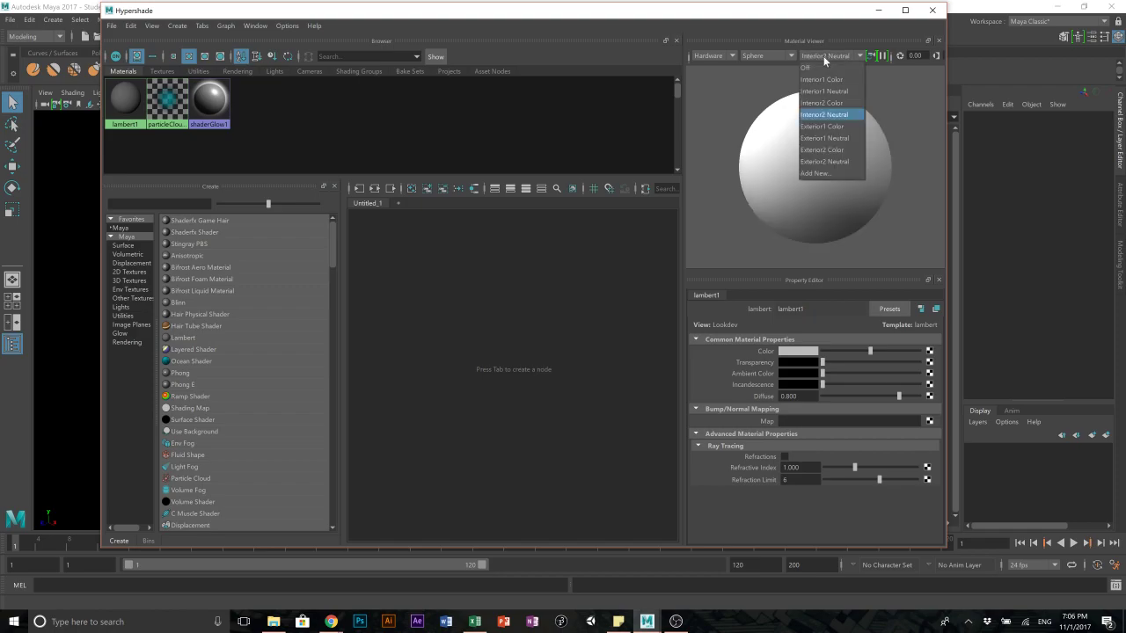
left_click(824, 91)
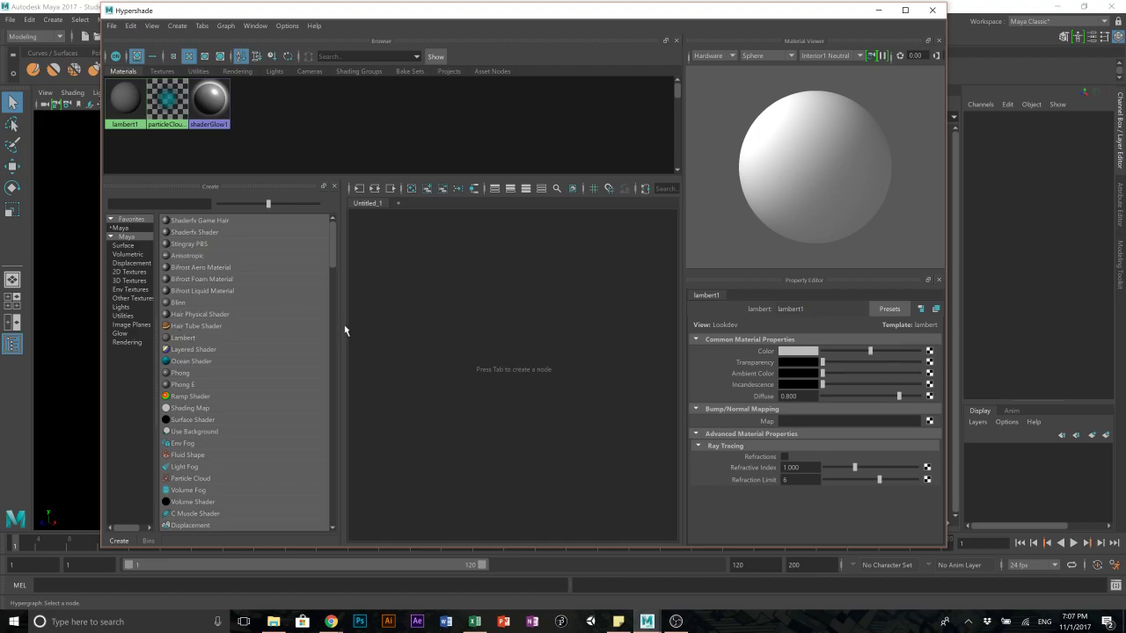
- Widen Hypershade's node work area and move the window aside to uncover the perspective viewport
left_click_drag(342, 329, 284, 325)
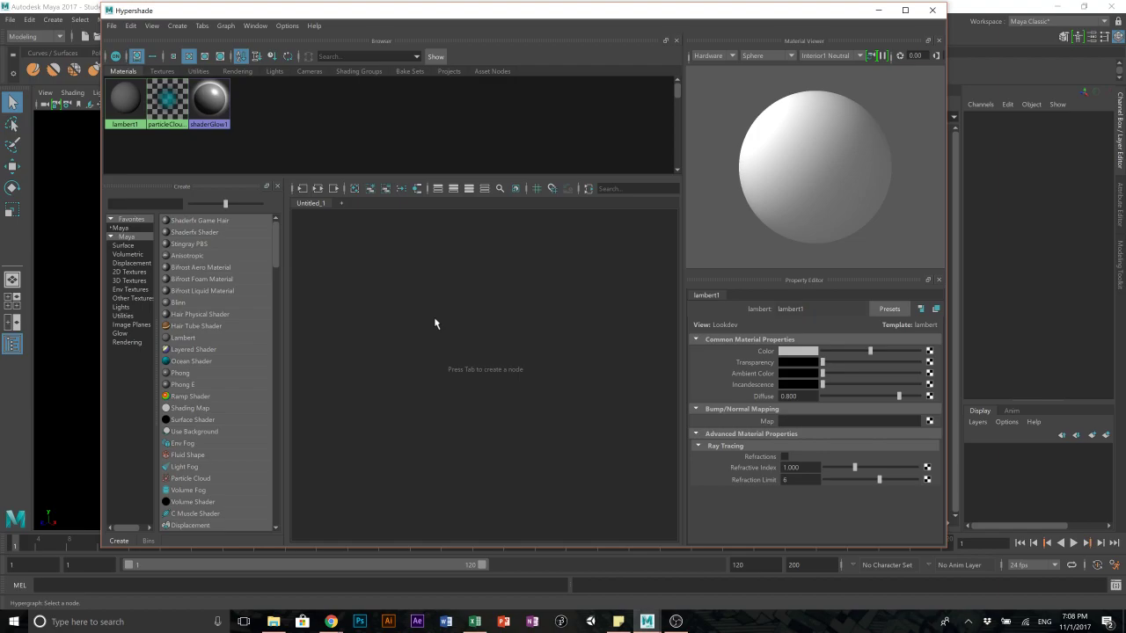
left_click_drag(488, 6, 860, 3)
left_click_drag(546, 4, 1001, 308)
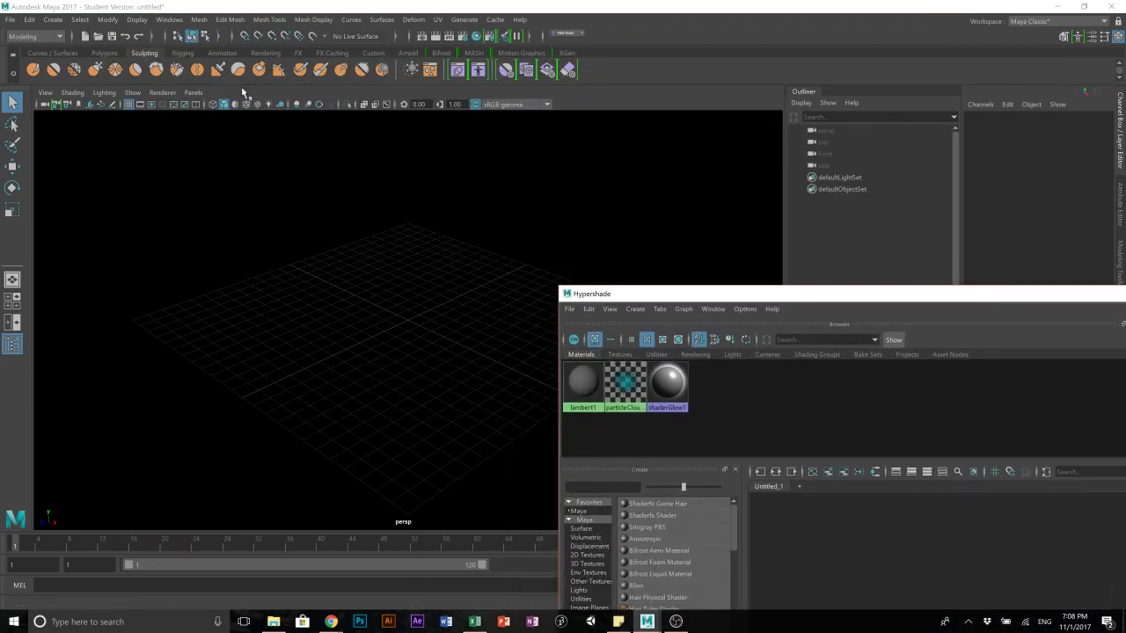
- Create a polygon sphere at the centre of the grid and scale it up uniformly to about 6.48
left_click(105, 52)
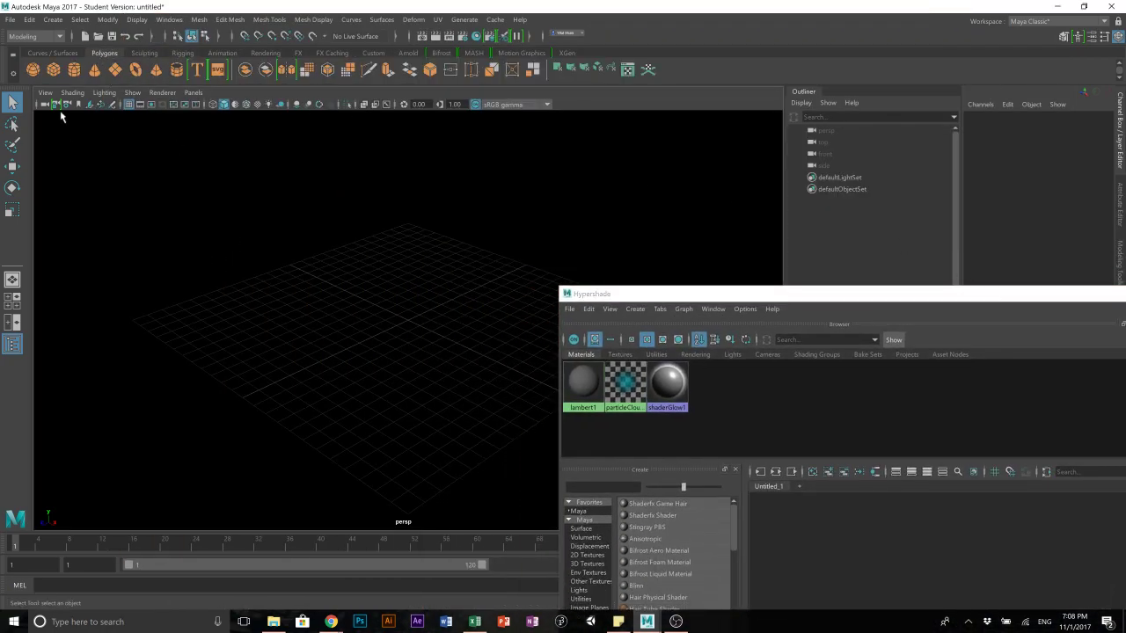
left_click(33, 69)
key("r")
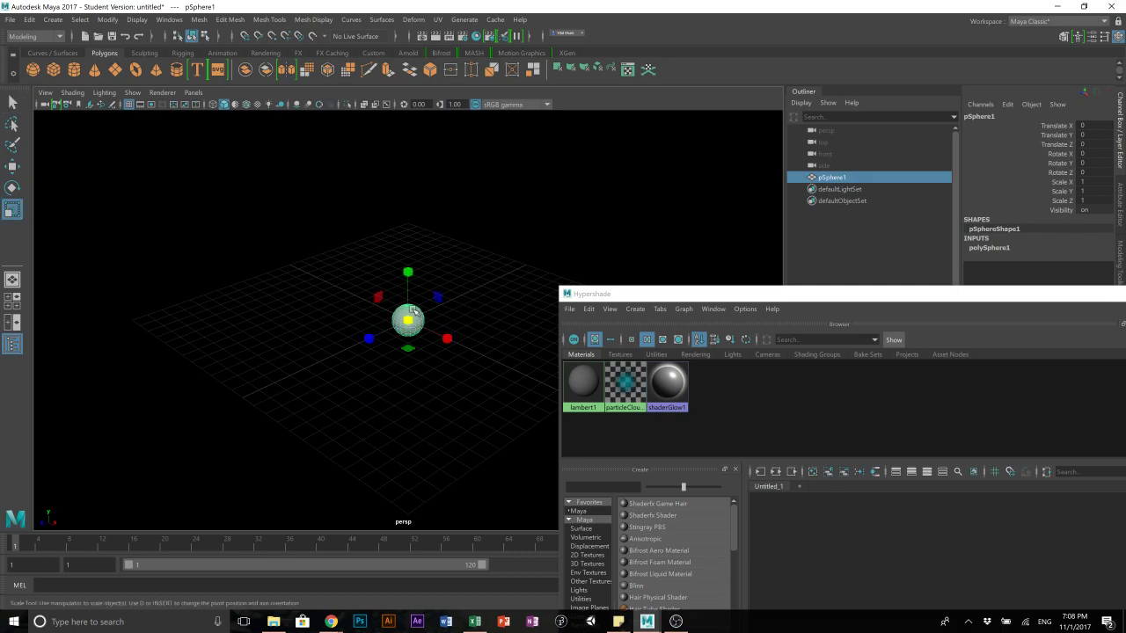
key("Delete")
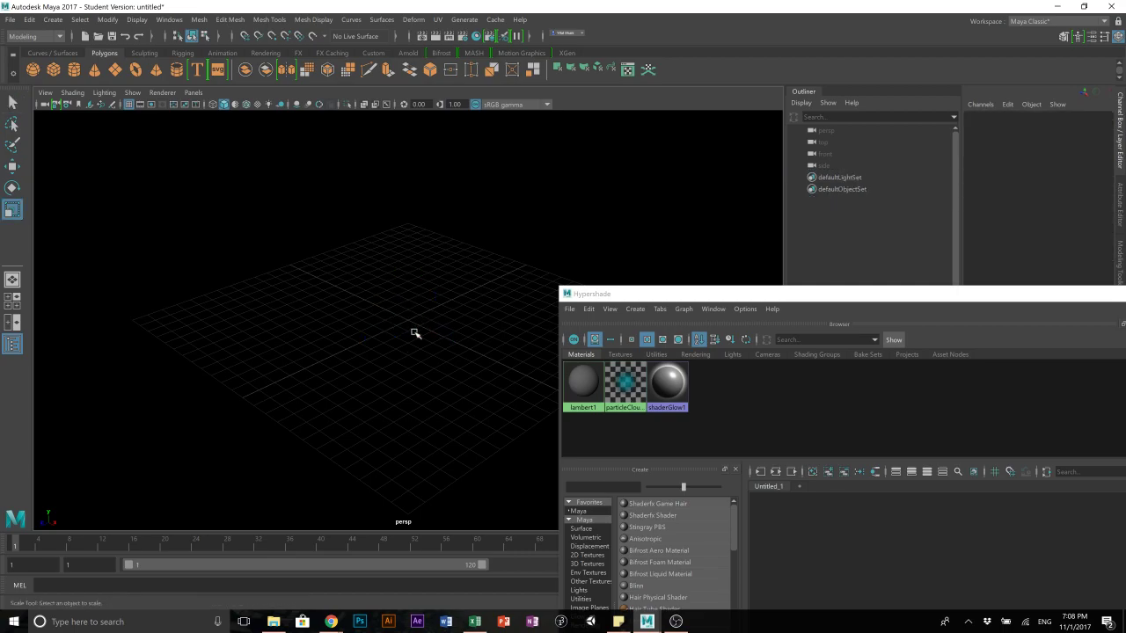
left_click(33, 69)
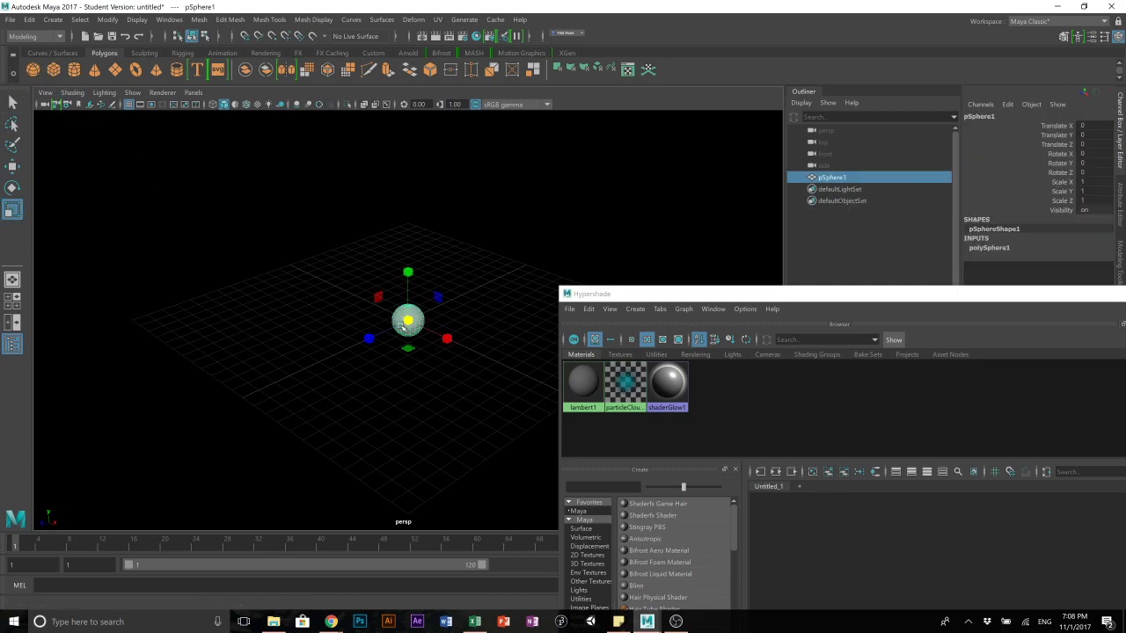
left_click_drag(407, 320, 527, 219)
- Bring the whole Hypershade window into view and create a Blinn material
left_click_drag(654, 301, 591, 132)
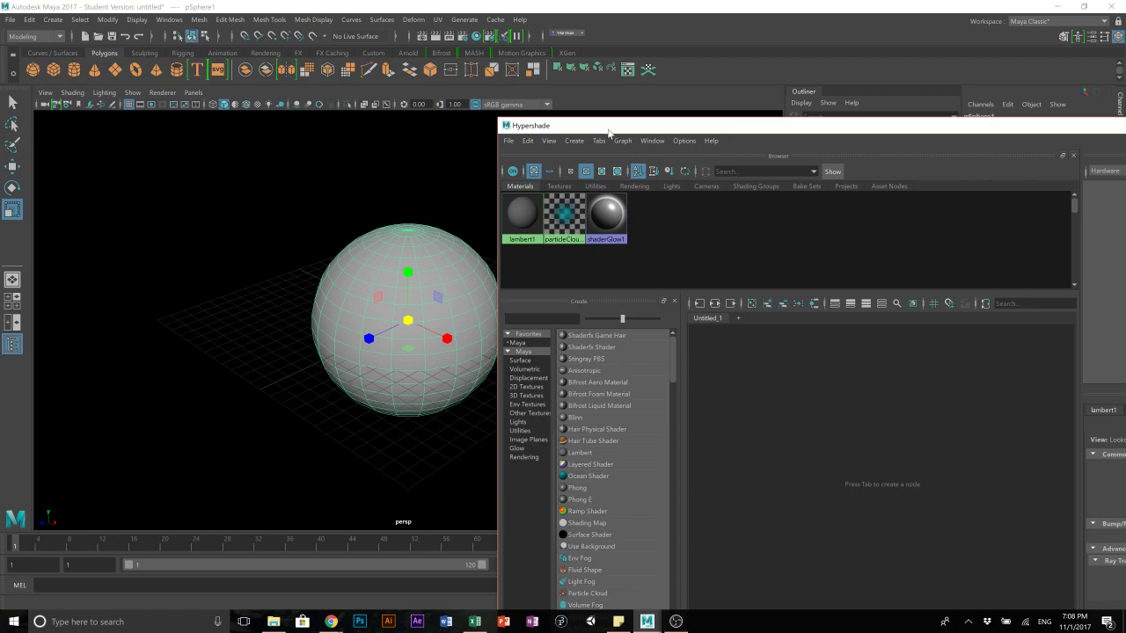
middle_click_drag(457, 186, 388, 175, "alt")
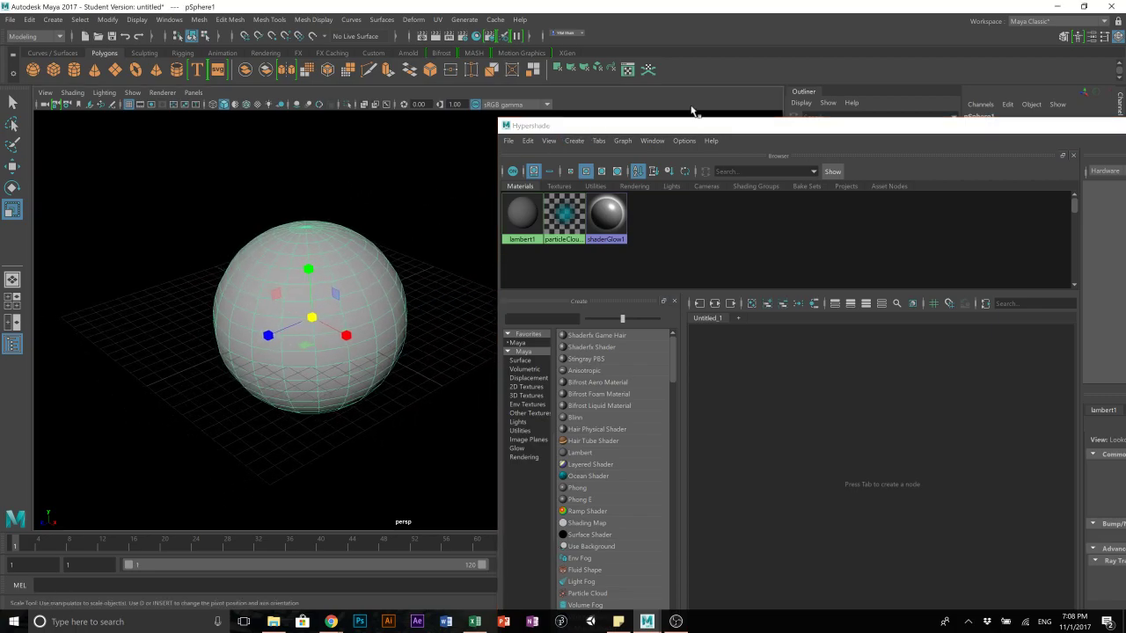
left_click_drag(695, 132, 433, 20)
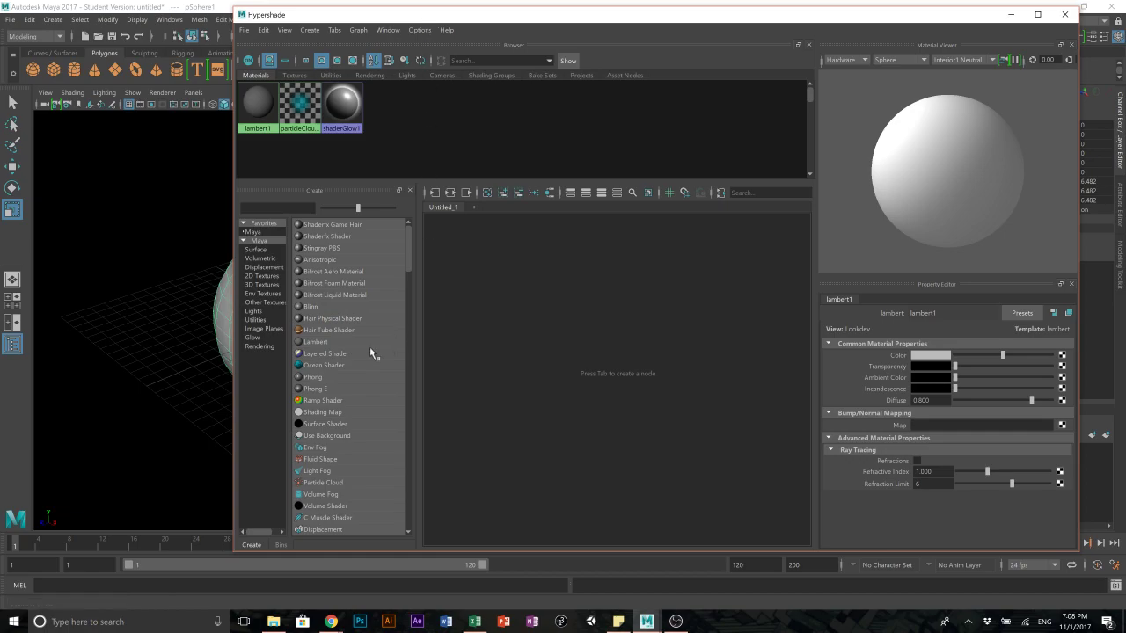
left_click(302, 310)
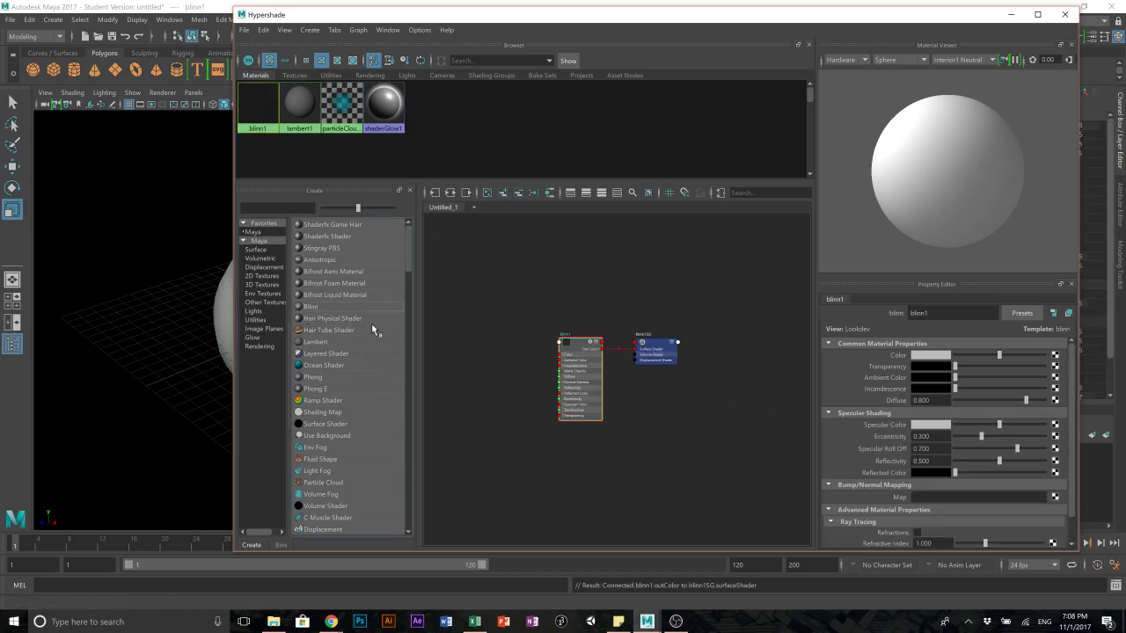
scroll(661, 400, "up", 8)
scroll(663, 392, "down", 5)
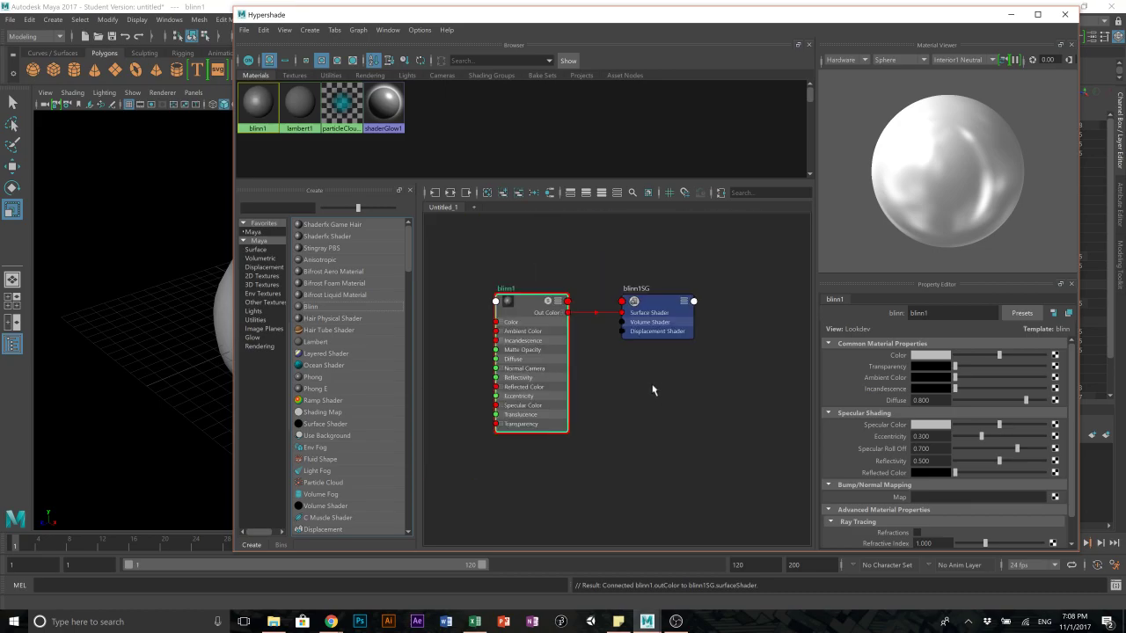
- Rename the new Blinn material as Apple
left_click_drag(290, 16, 558, 1)
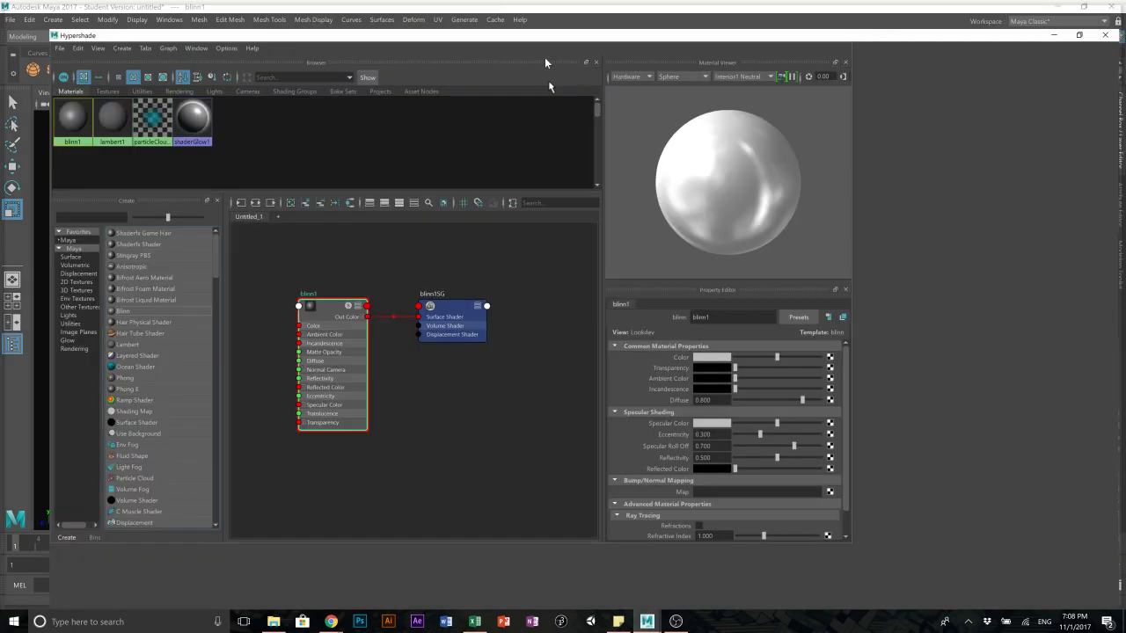
left_click(1084, 6)
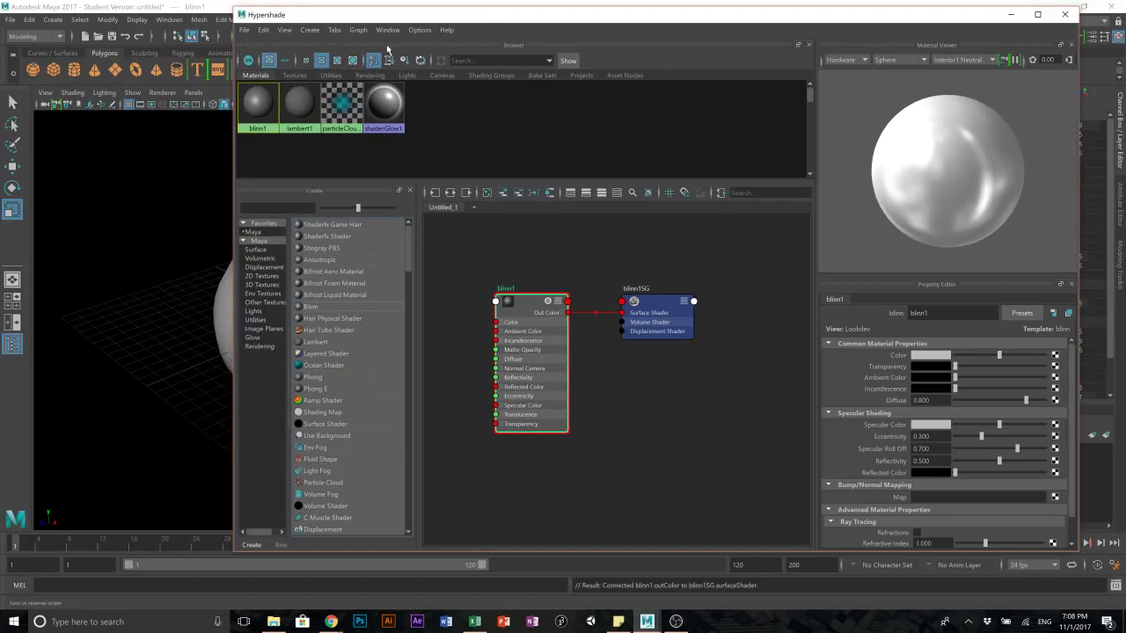
left_click_drag(335, 17, 340, 74)
left_click_drag(909, 368, 792, 372)
type("Apple")
key("Return")
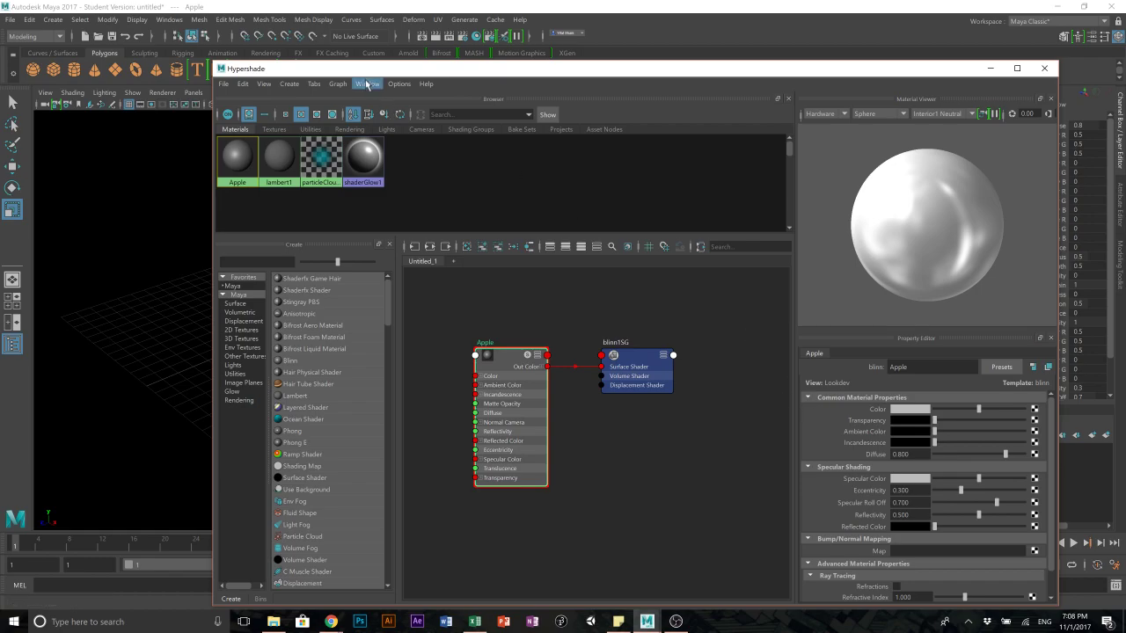
left_click_drag(746, 74, 732, 49)
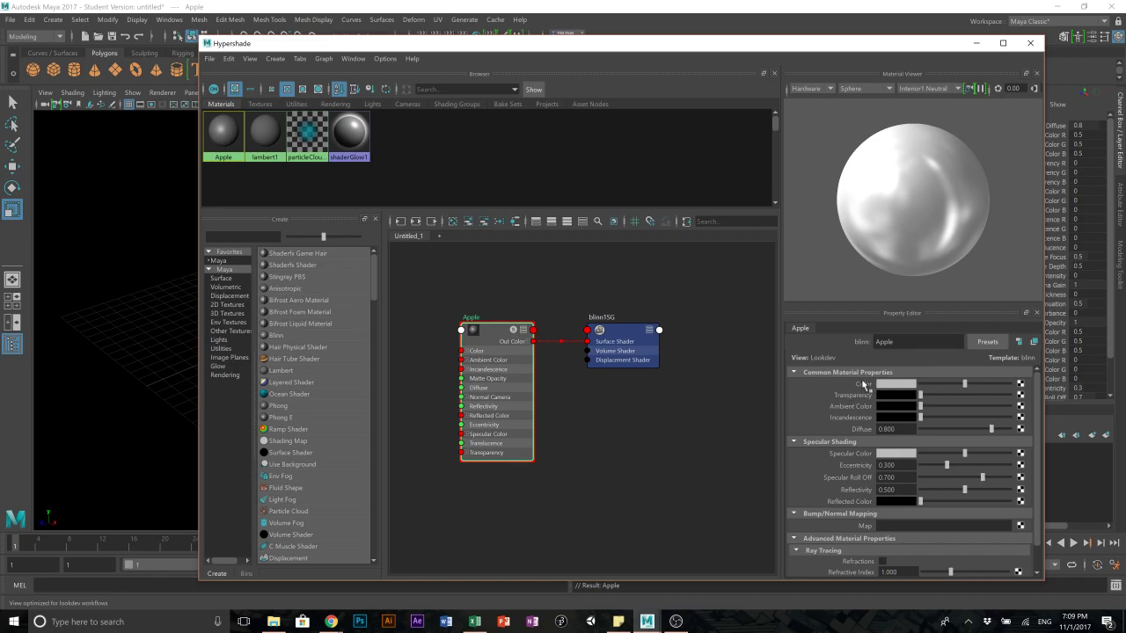
- Connect a File texture node to the Color attribute of the Apple material
left_click(1021, 390)
left_click_drag(478, 212, 456, 45)
scroll(506, 370, "down", 2)
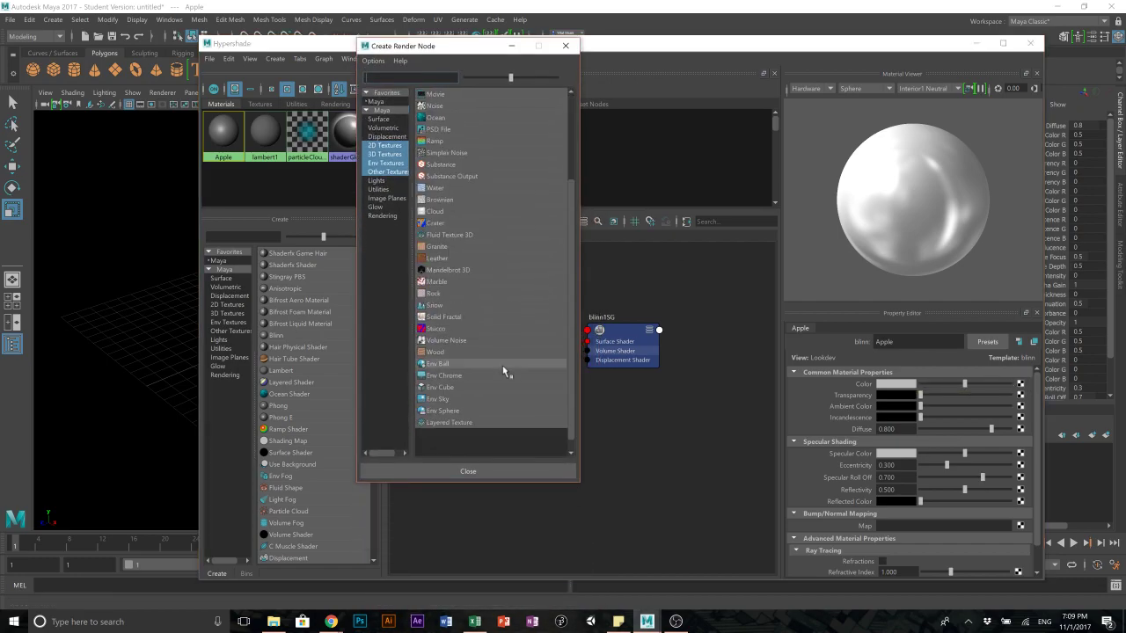
scroll(517, 304, "up", 2)
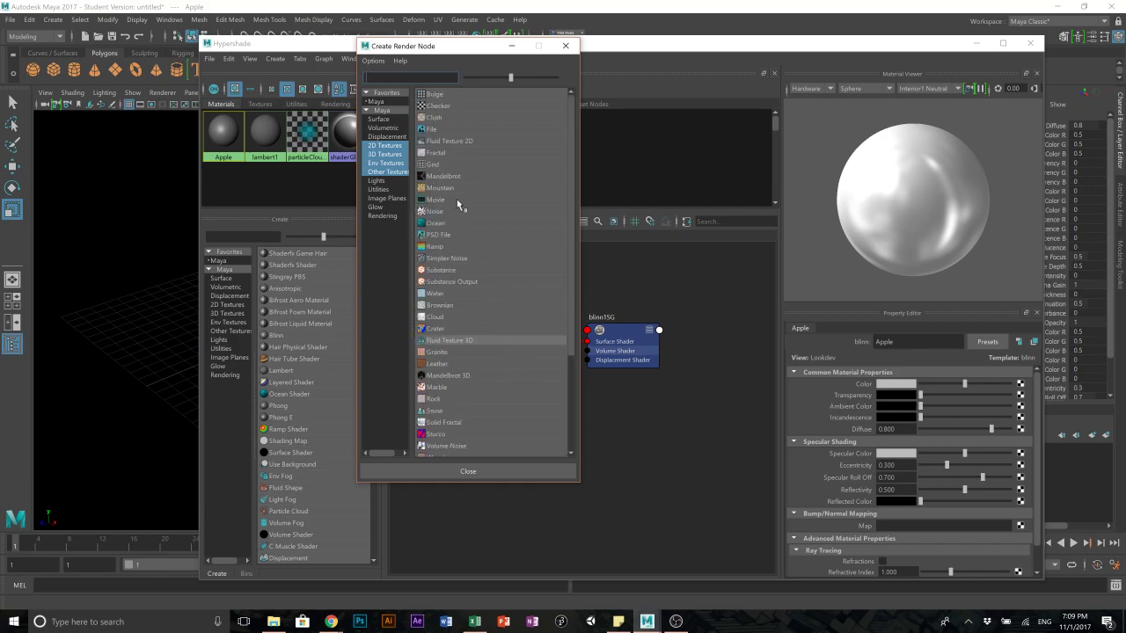
scroll(484, 239, "down", 4)
scroll(431, 327, "up", 4)
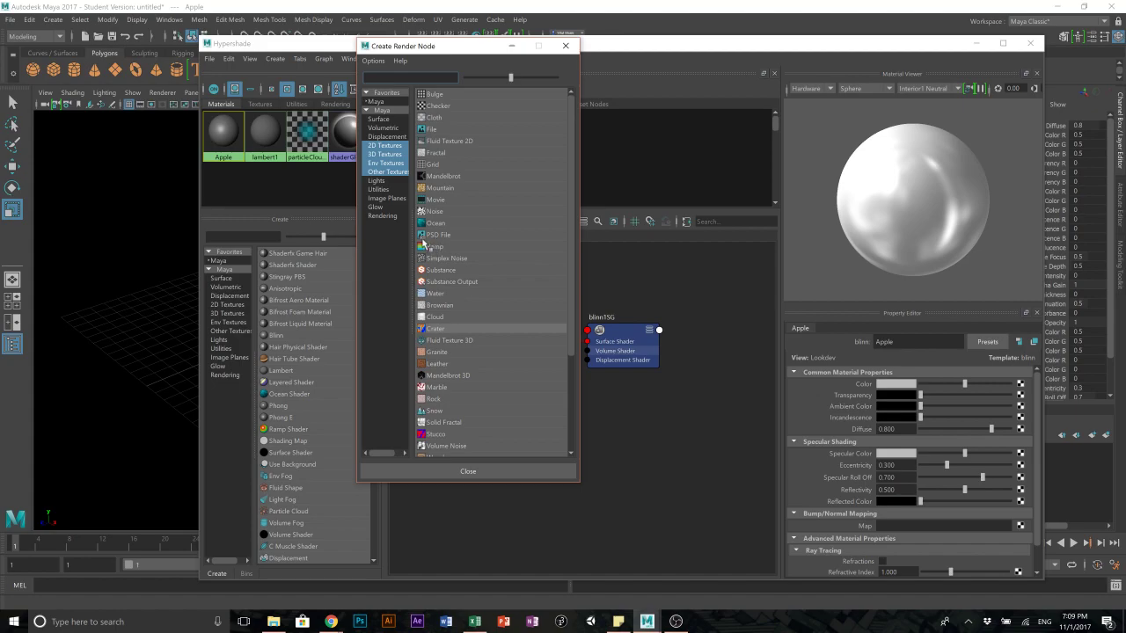
left_click(427, 129)
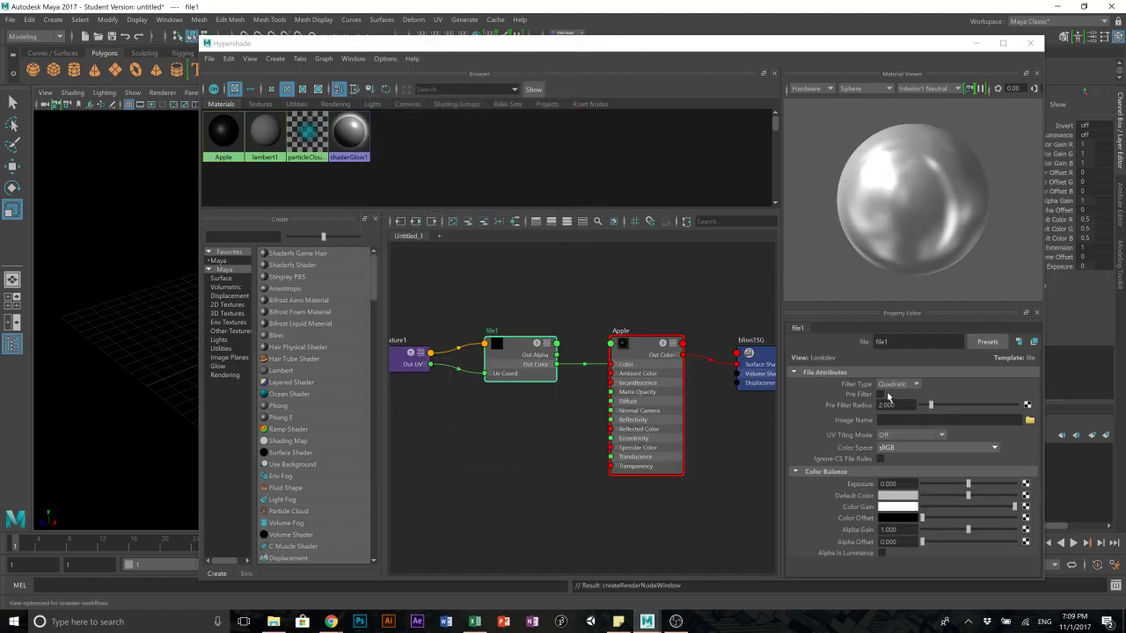
- Load Apple-Texture-map.jpg from the sourceimages folder as the file texture's image
left_click(1029, 420)
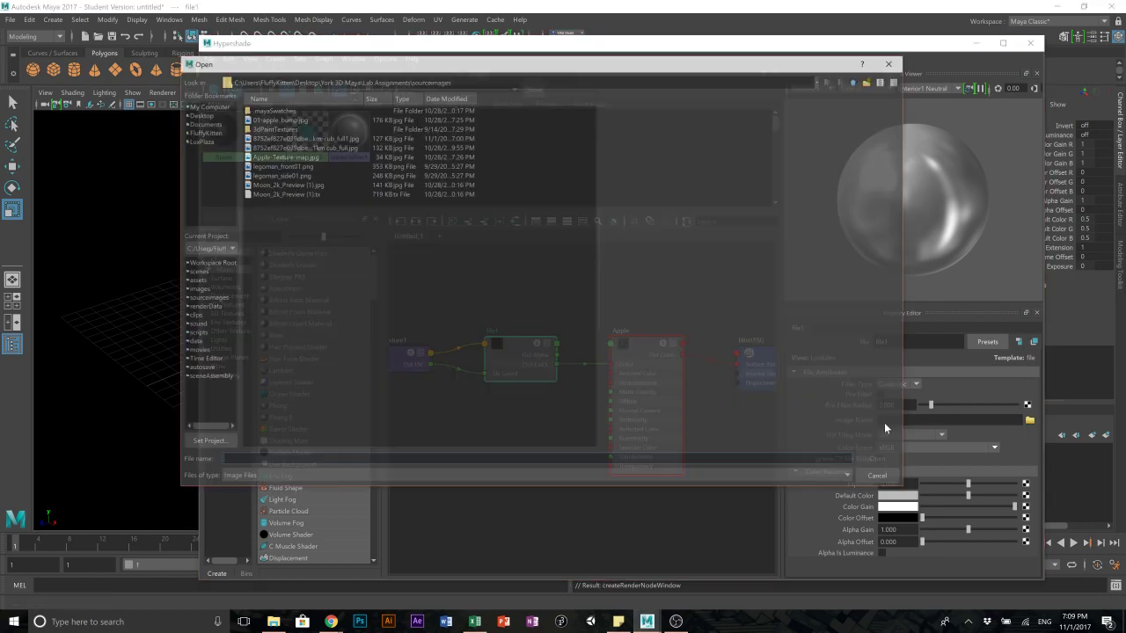
left_click(882, 478)
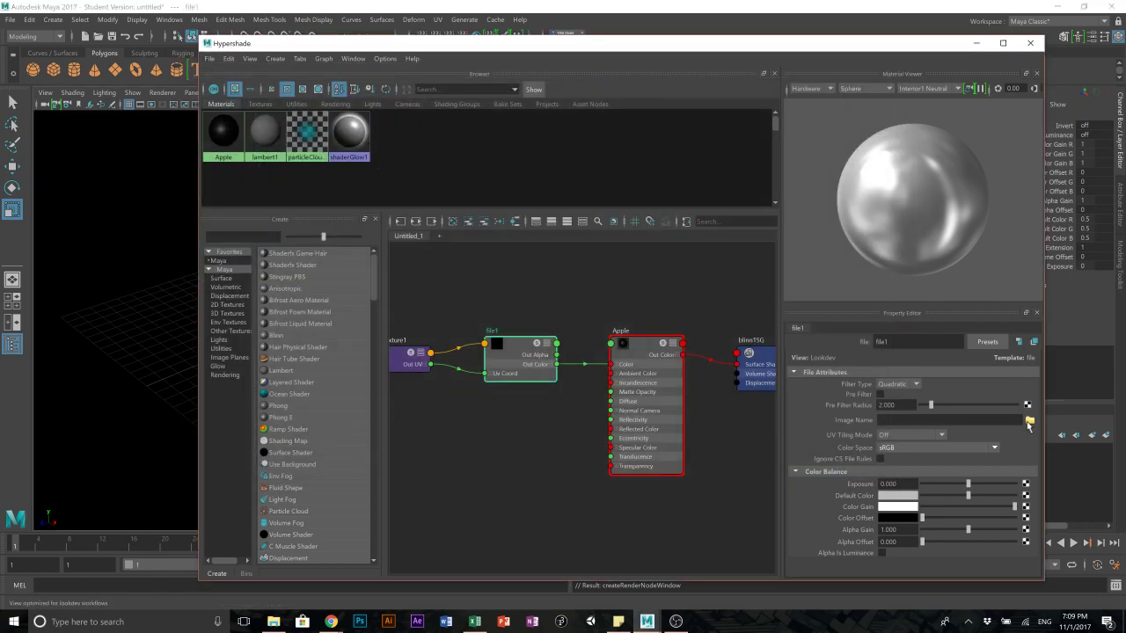
left_click(1029, 421)
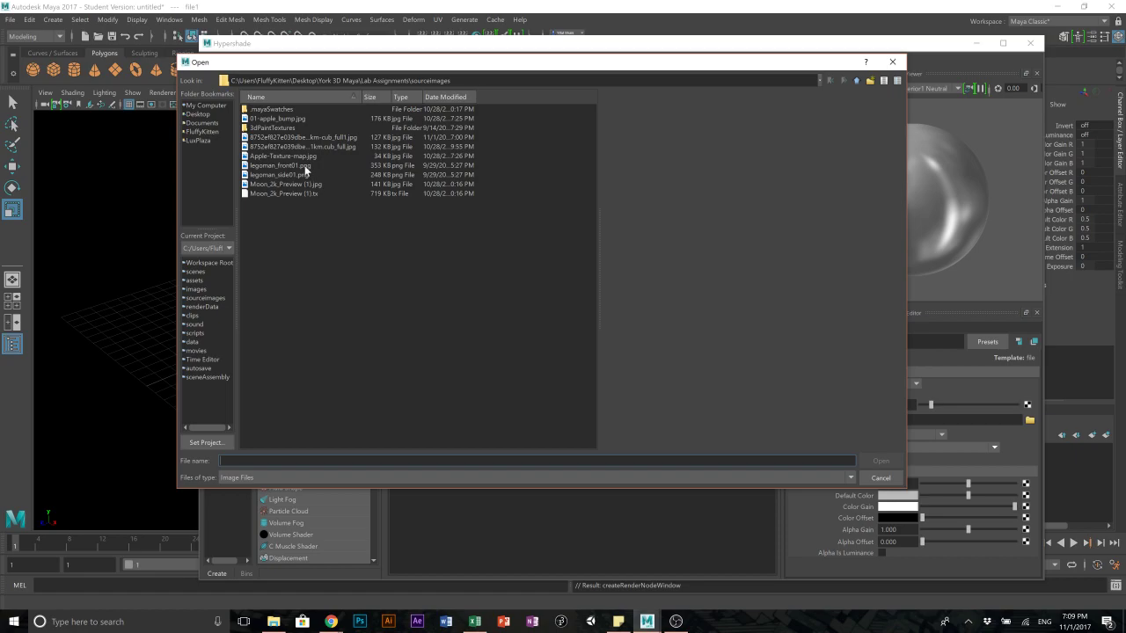
left_click(284, 118)
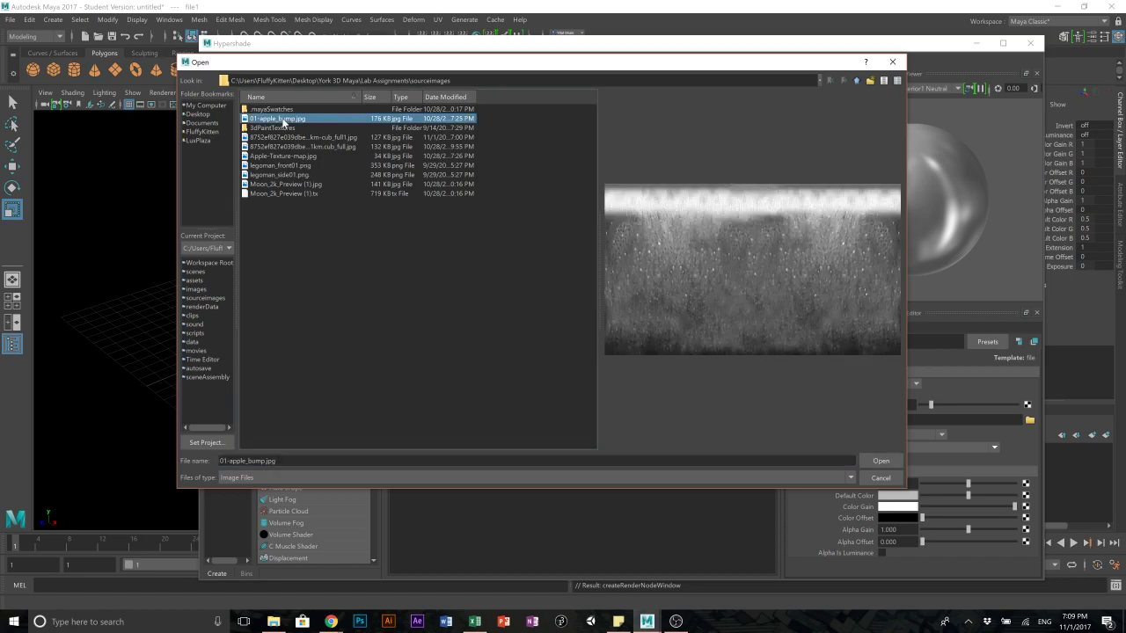
left_click(282, 193)
left_click(282, 185)
left_click(283, 174)
left_click(288, 156)
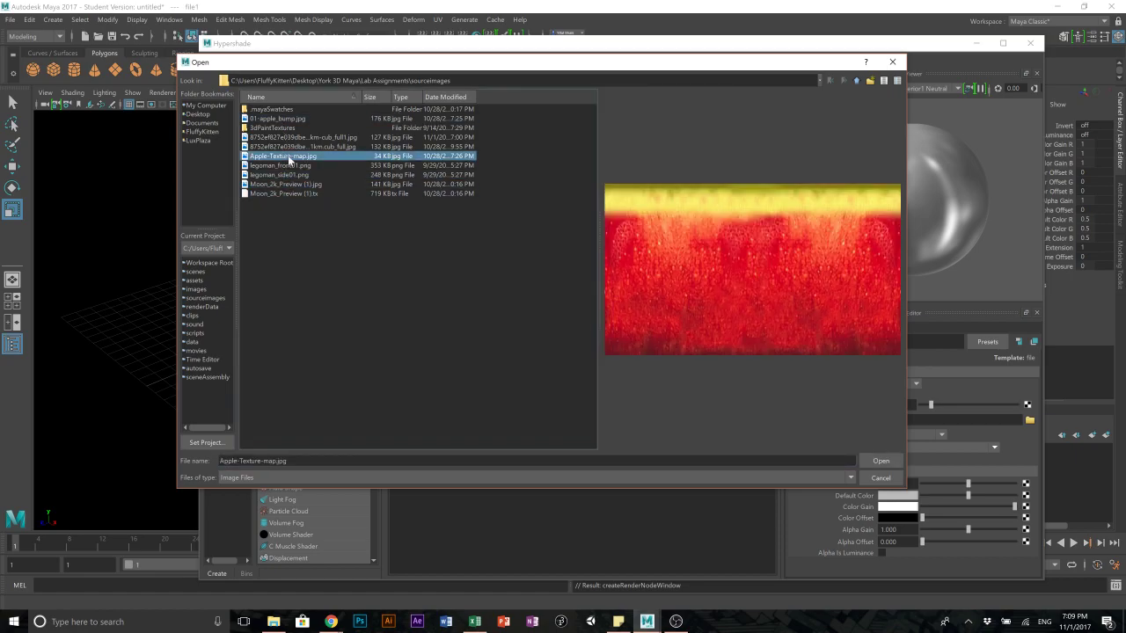
double_click(289, 159)
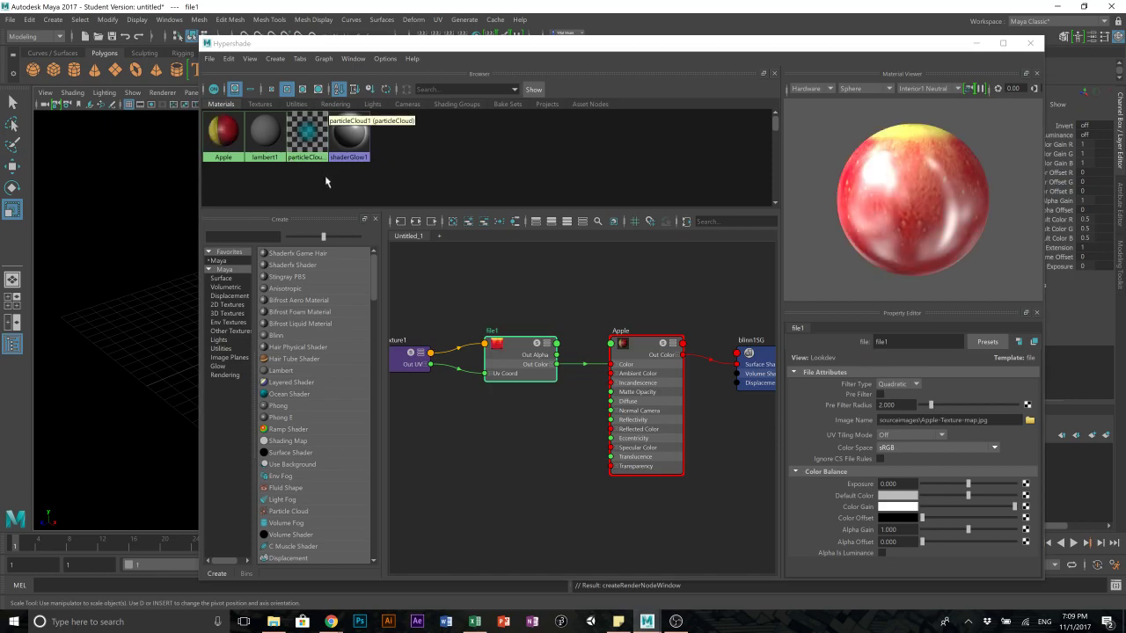
- Uncover the sphere in the perspective viewport, assign the Apple material to it, and leave the sphere selected
left_click_drag(301, 44, 535, 43)
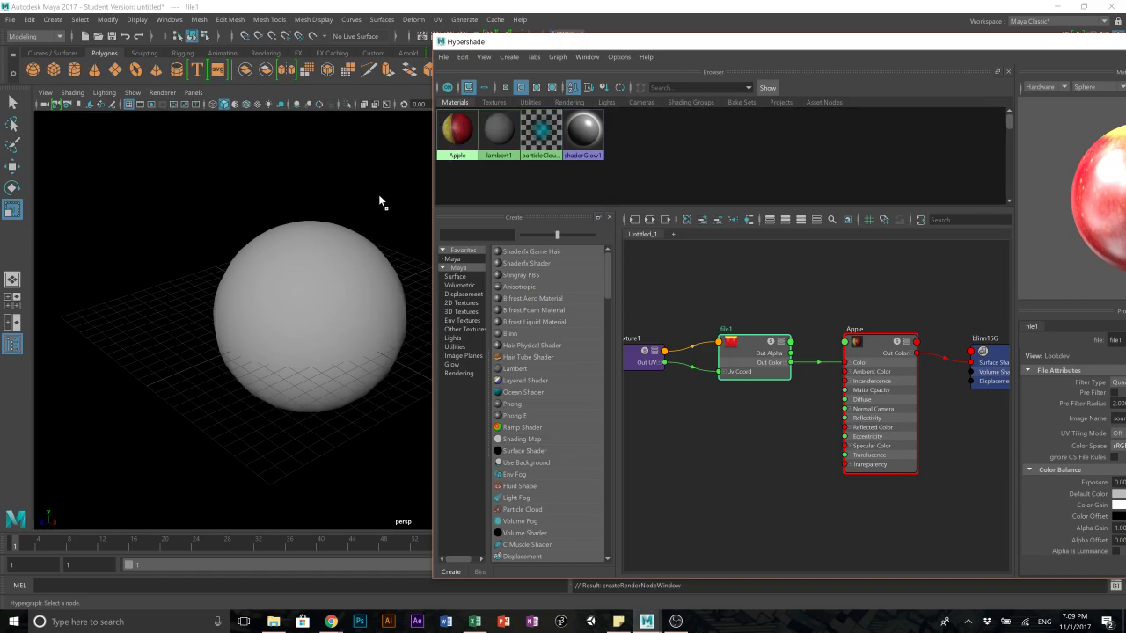
left_click(299, 263)
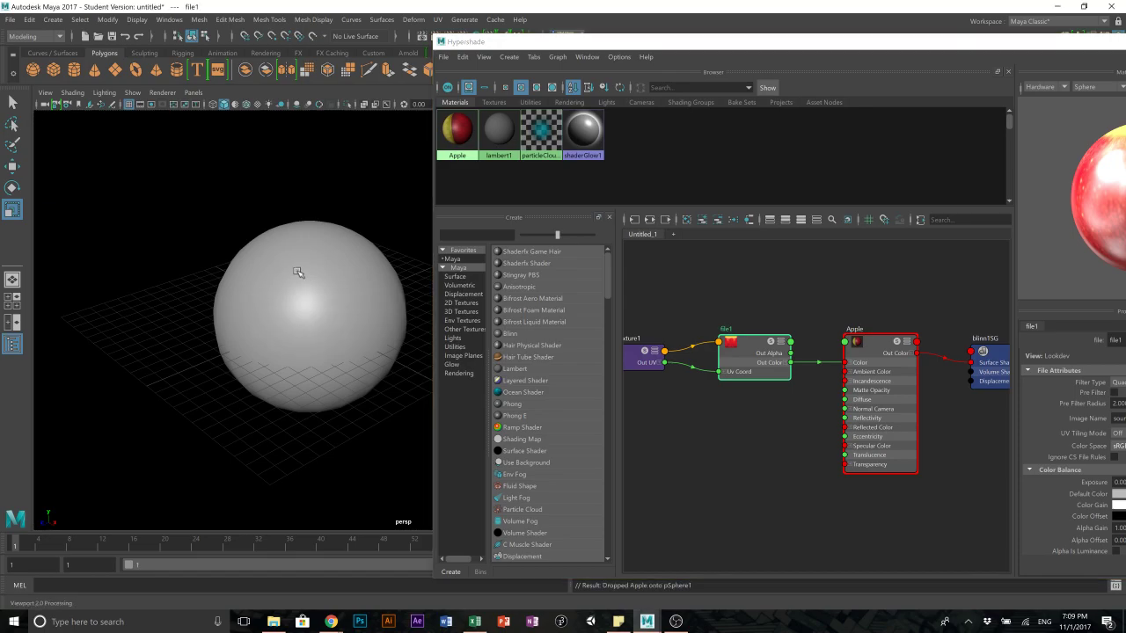
left_click(361, 194)
left_click(343, 262)
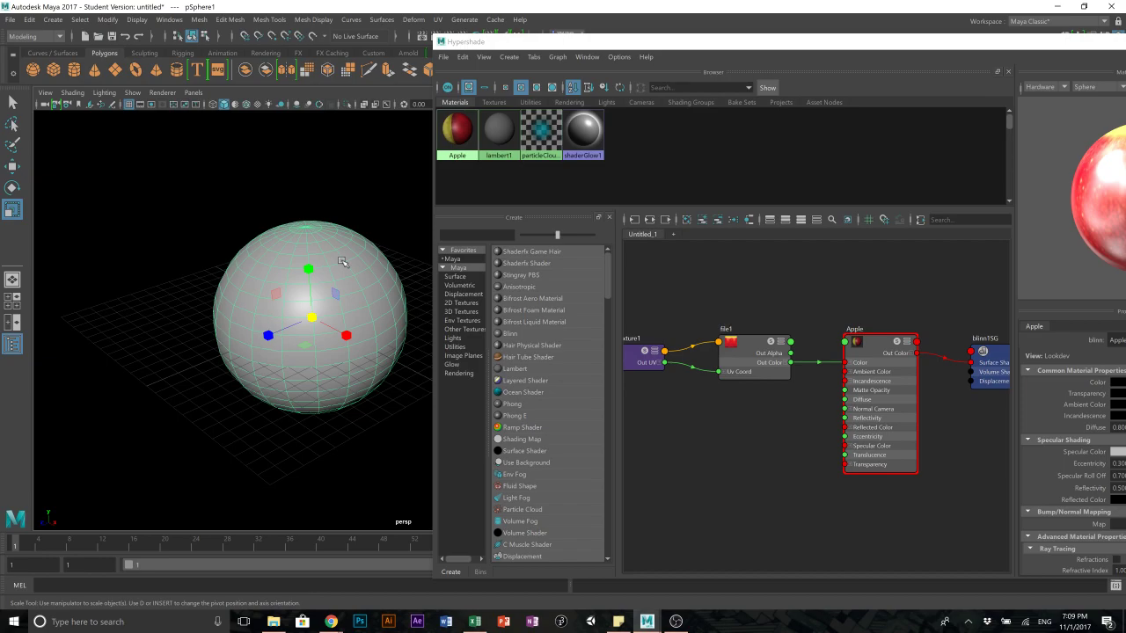
- Turn on textured shading in the perspective viewport and inspect the apple texture on the deselected sphere
key("6")
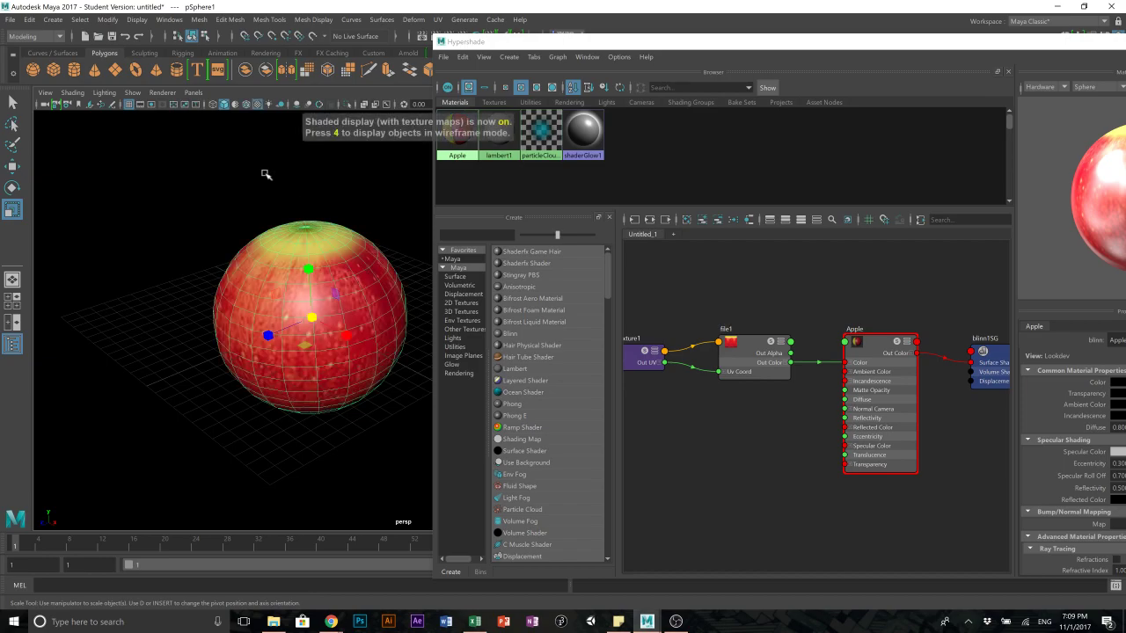
left_click(212, 168)
left_click_drag(303, 251, 325, 273, "alt")
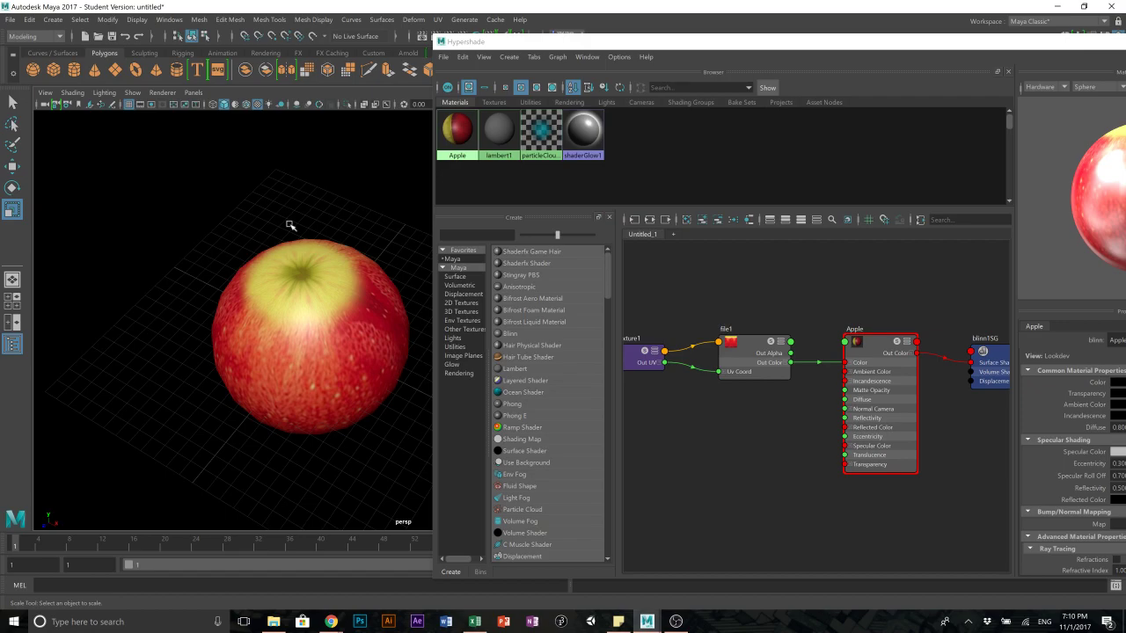
- Compare the wireframe, shaded, textured and all-lights displays of the sphere, and return to textured shading
key("4")
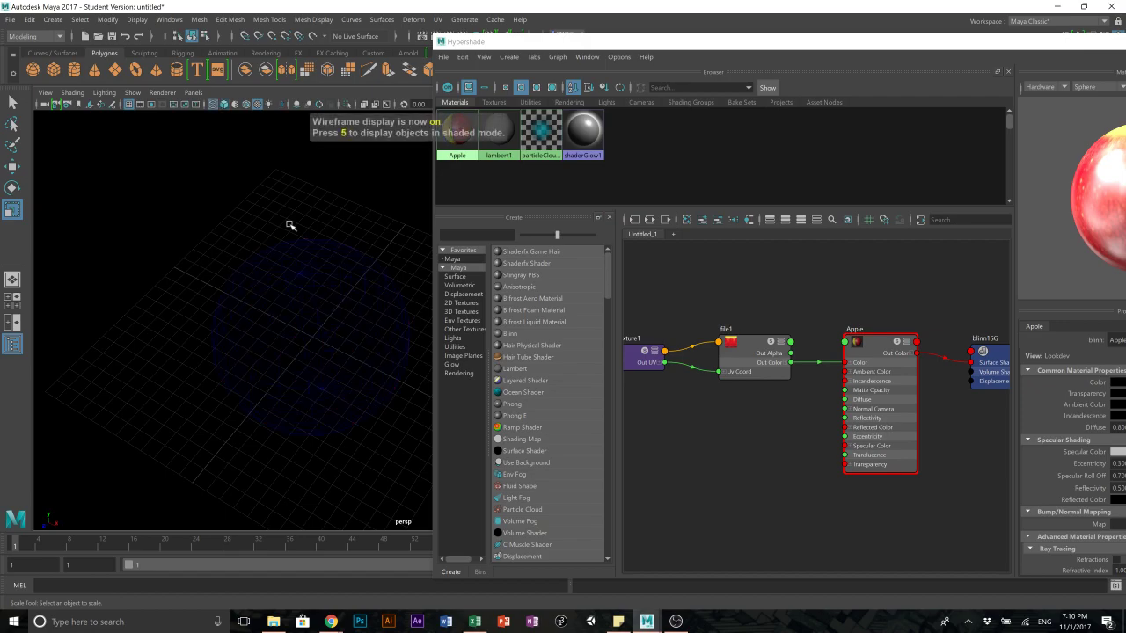
key("5")
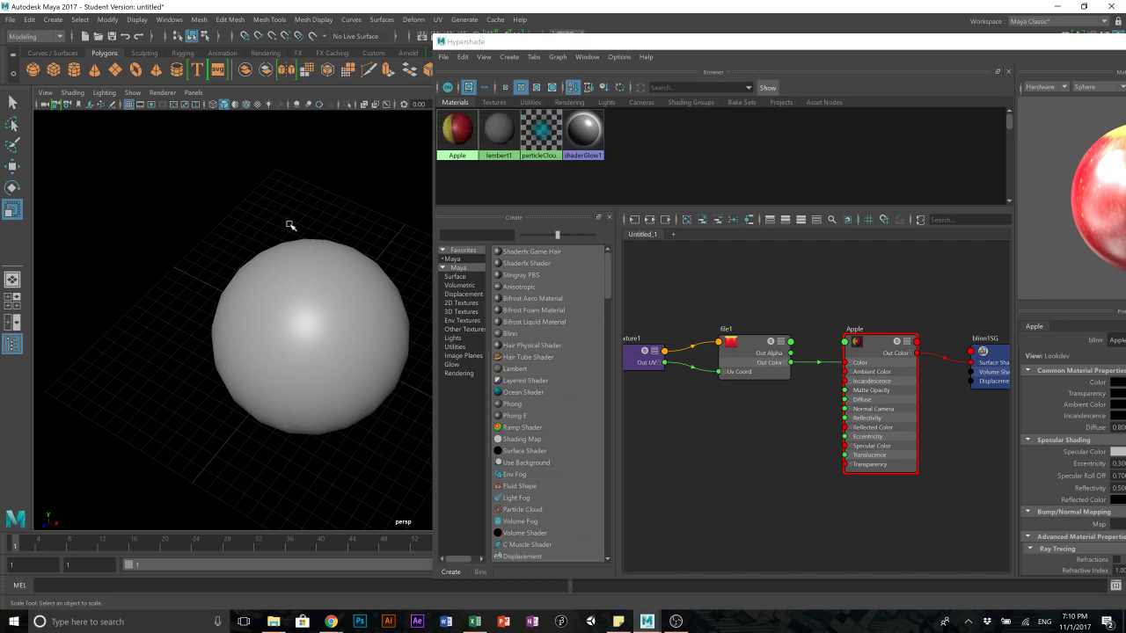
key("6")
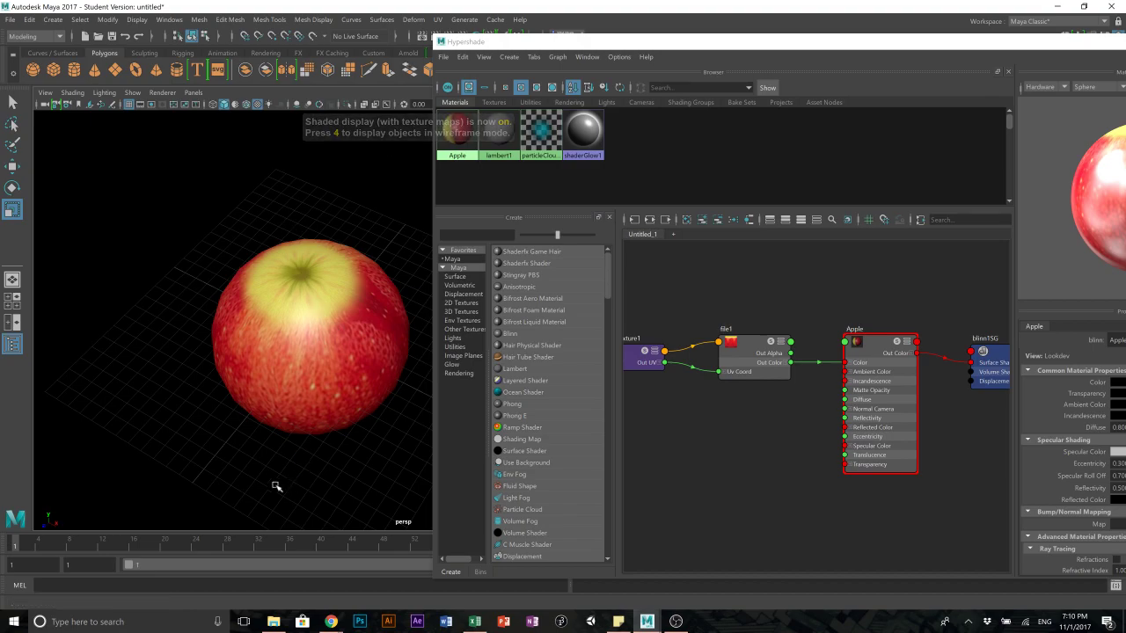
left_click_drag(282, 484, 275, 470, "alt")
key("7")
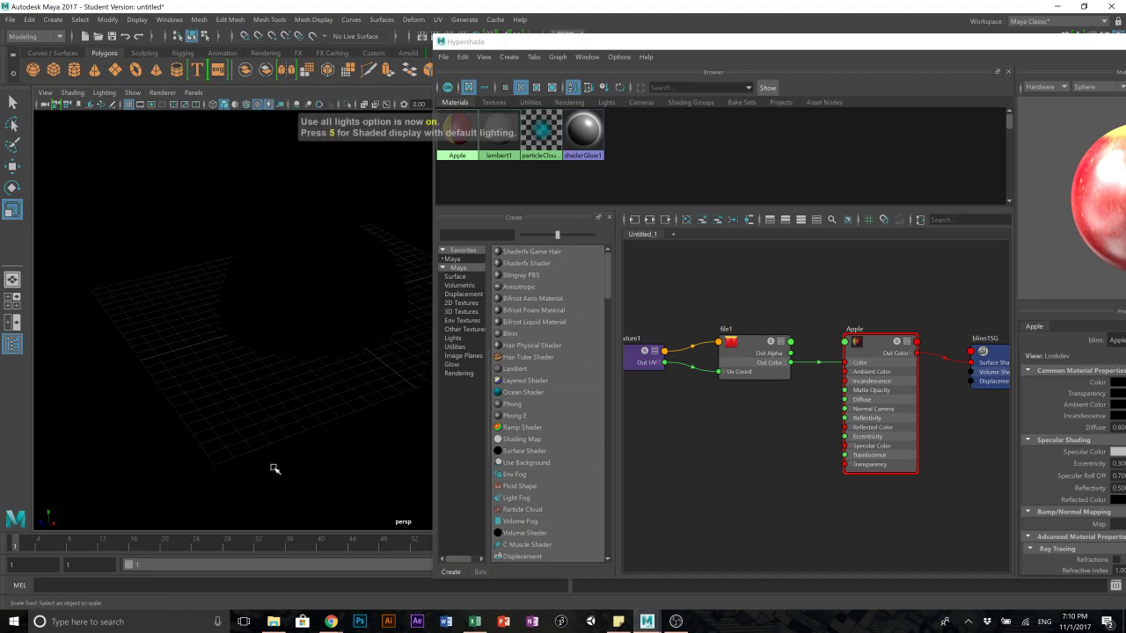
key("6")
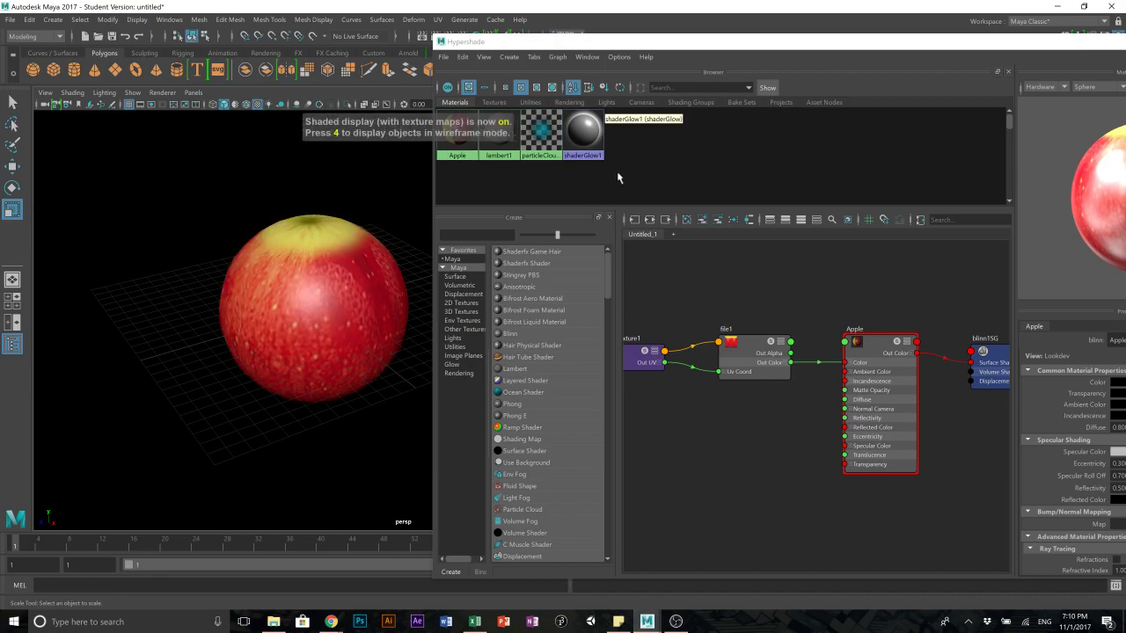
- Move the Hypershade window away from the sphere to uncover more of the perspective viewport, leaving nothing selected
left_click(371, 339)
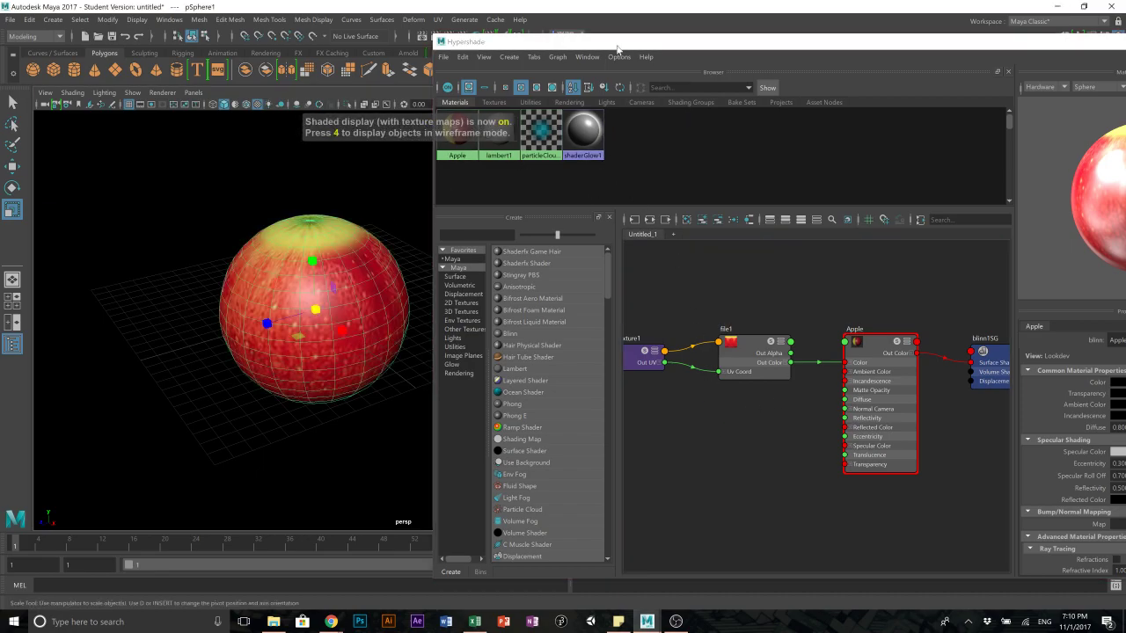
left_click_drag(609, 45, 660, 166)
left_click(404, 232)
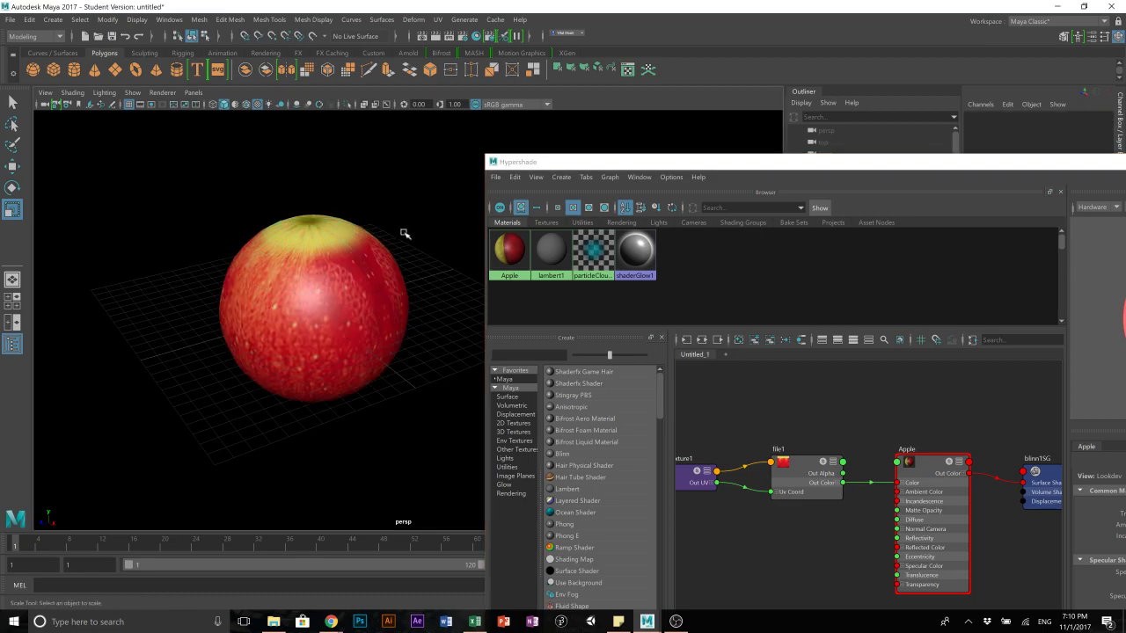
- Examine the apple texture on the sphere up close and from a lower angle, leaving nothing selected
scroll(395, 235, "up", 8)
left_click(297, 250)
key("f")
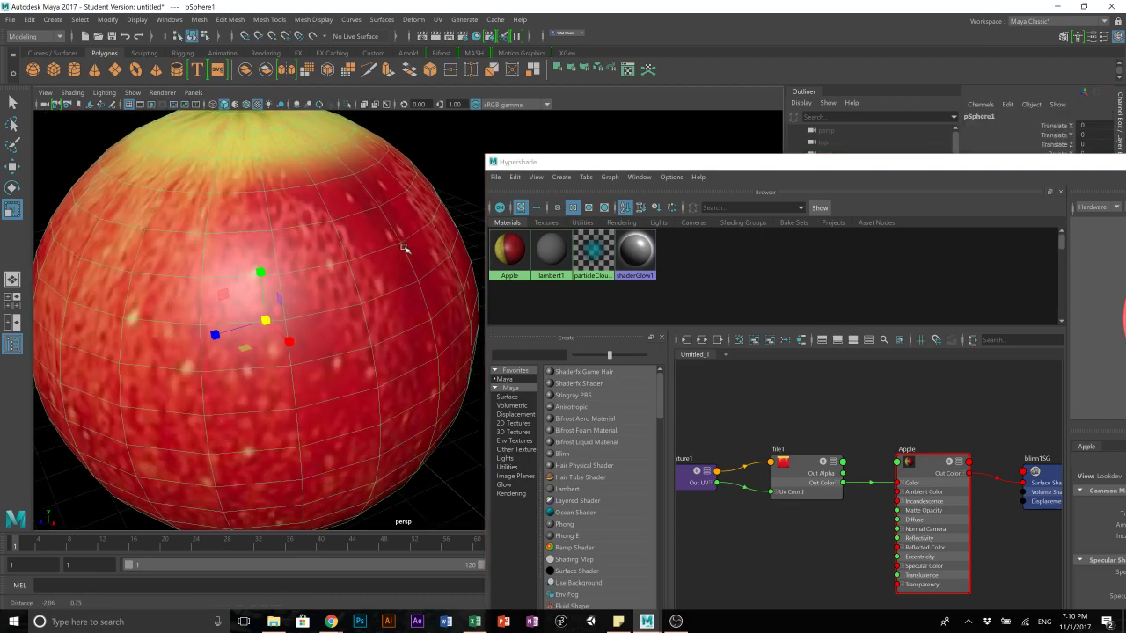
left_click(431, 164)
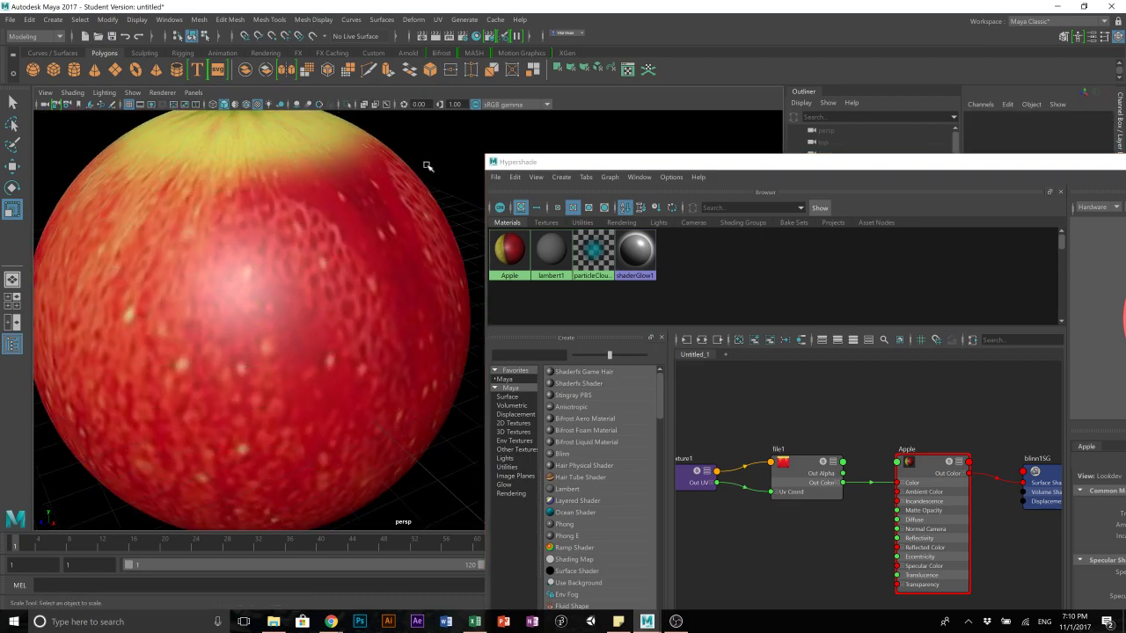
left_click_drag(395, 186, 428, 171, "alt")
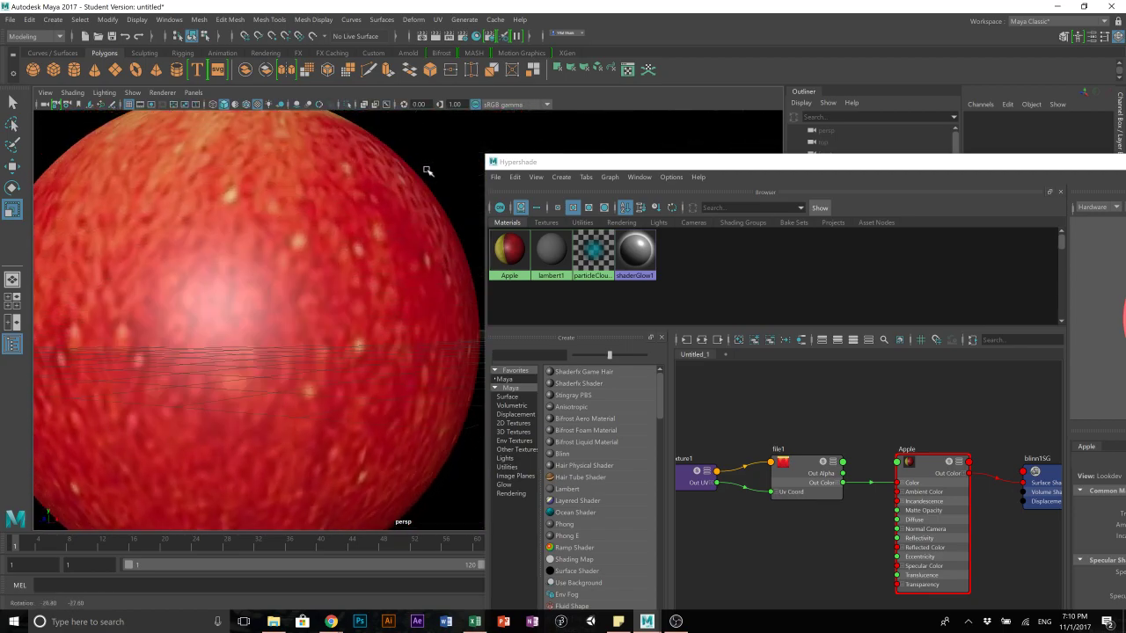
right_click_drag(427, 171, 328, 252, "alt")
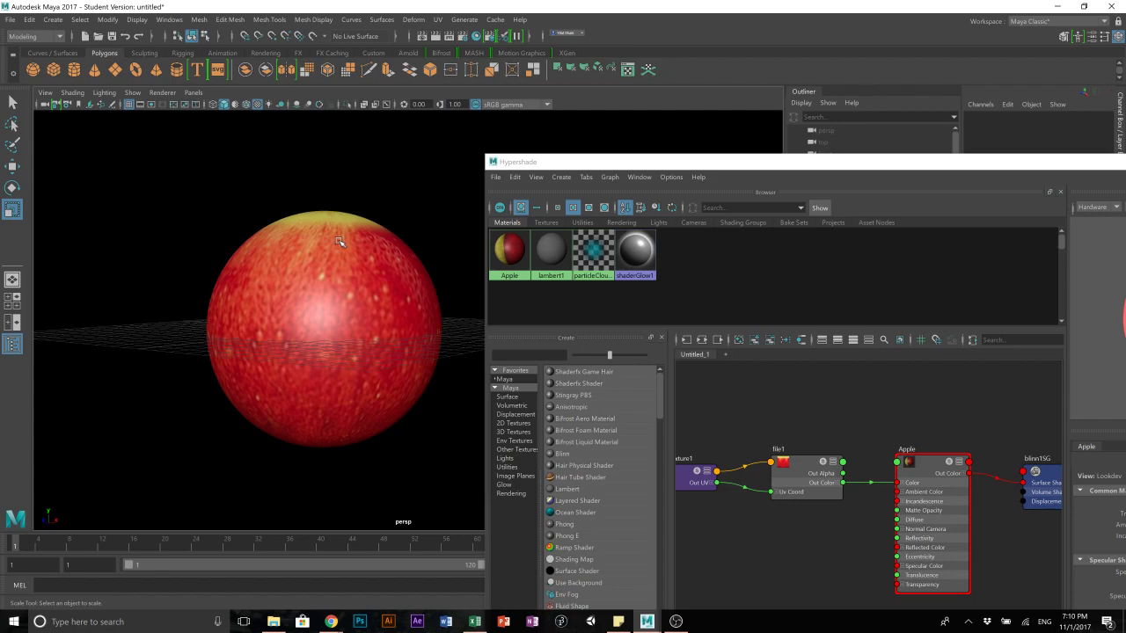
- Bring the Apple material's properties into view in Hypershade and slightly raise its ambient color
left_click_drag(566, 164, 454, 23)
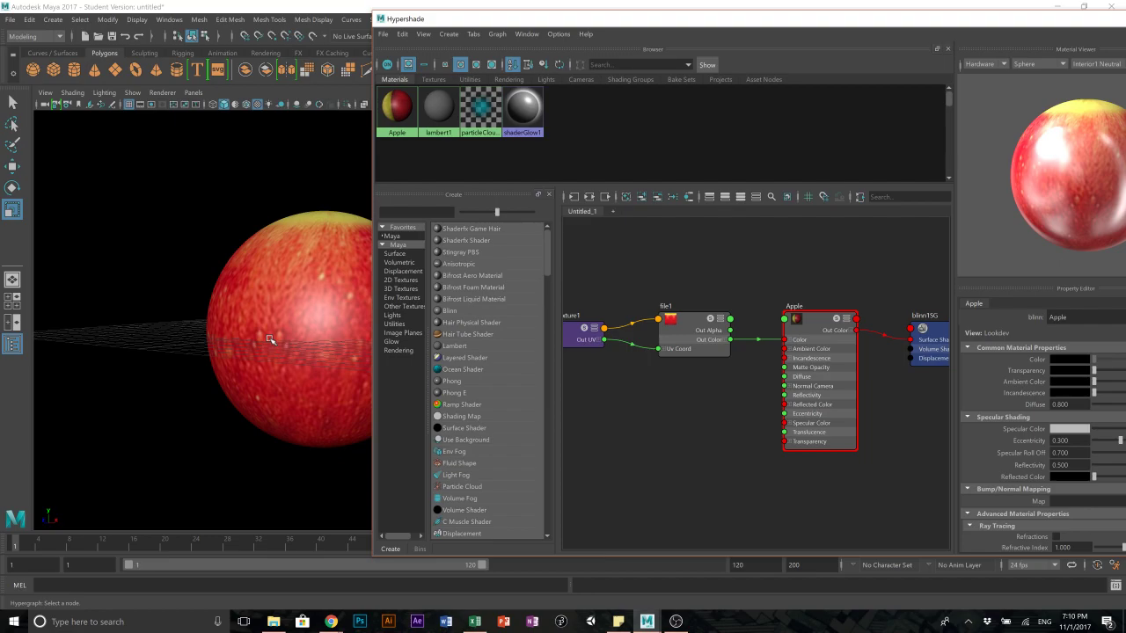
left_click_drag(531, 19, 380, 31)
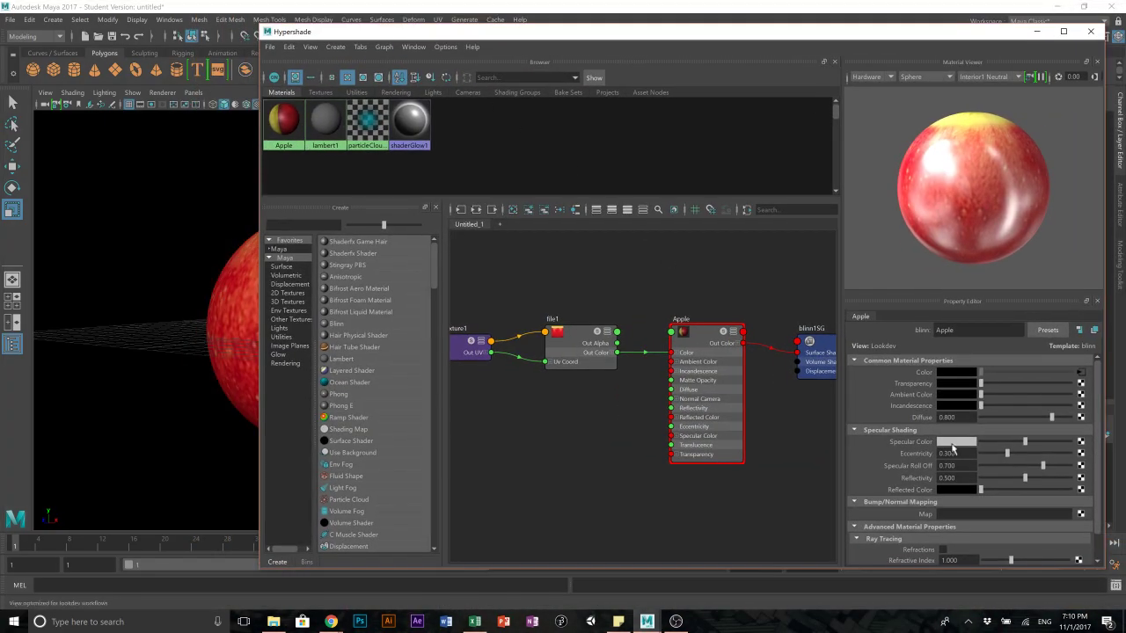
mouse_move(980, 395)
left_mouse_down()
mouse_move(1002, 395)
mouse_move(983, 398)
left_mouse_up()
left_click_drag(700, 37, 774, 23)
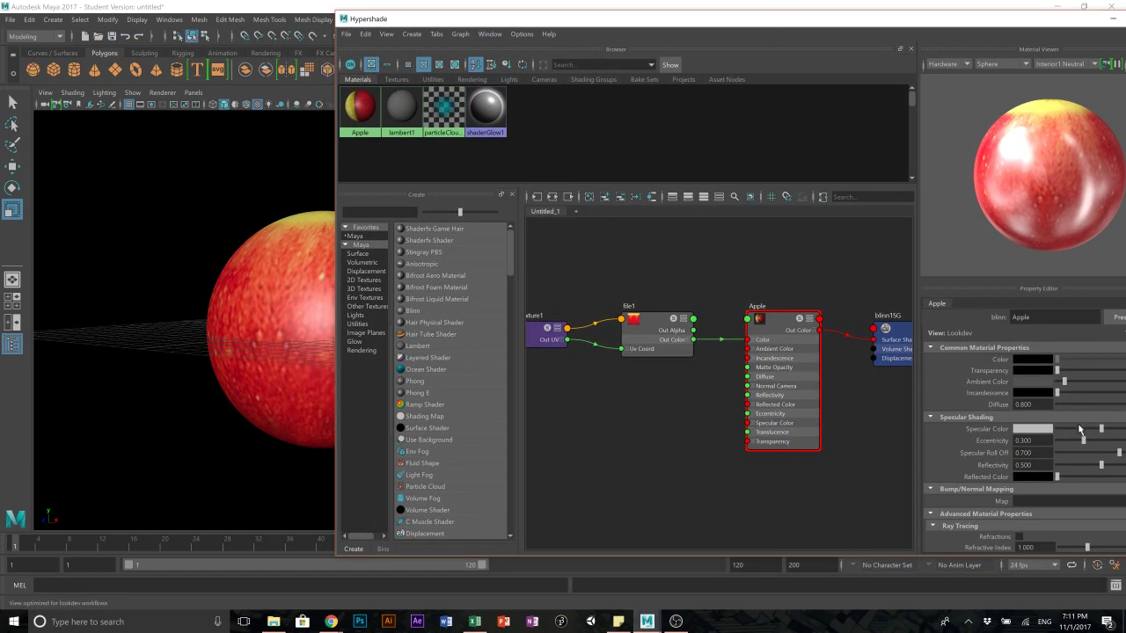
- Set the material preview's environment to Interior1 Color, try the Shader Ball geometry, and return the preview to Sphere
left_click(1062, 64)
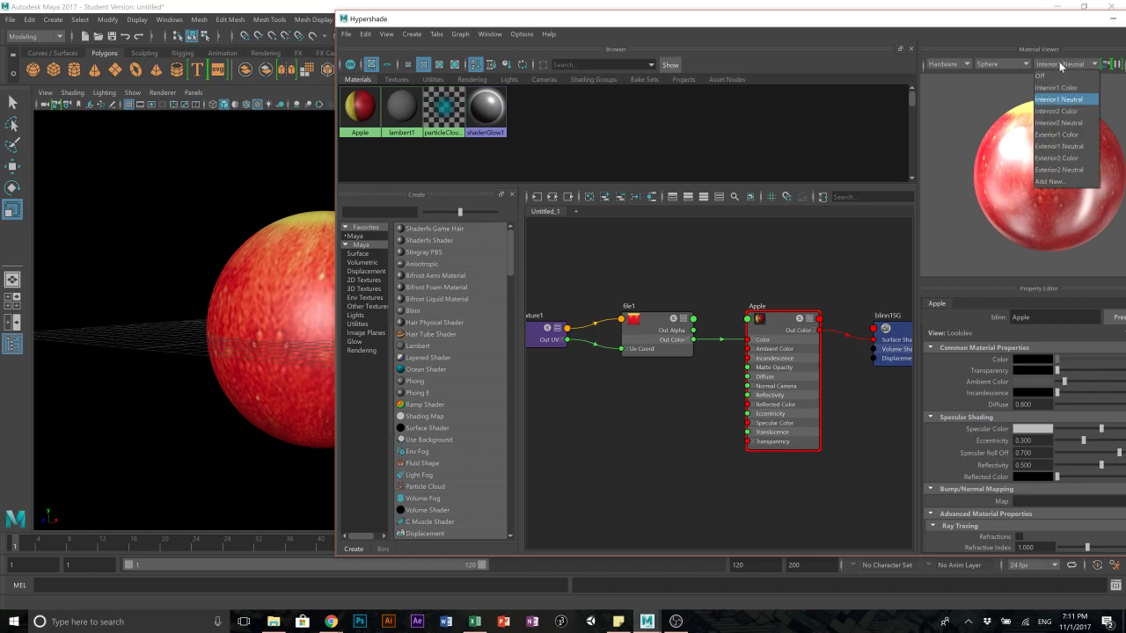
left_click(1066, 88)
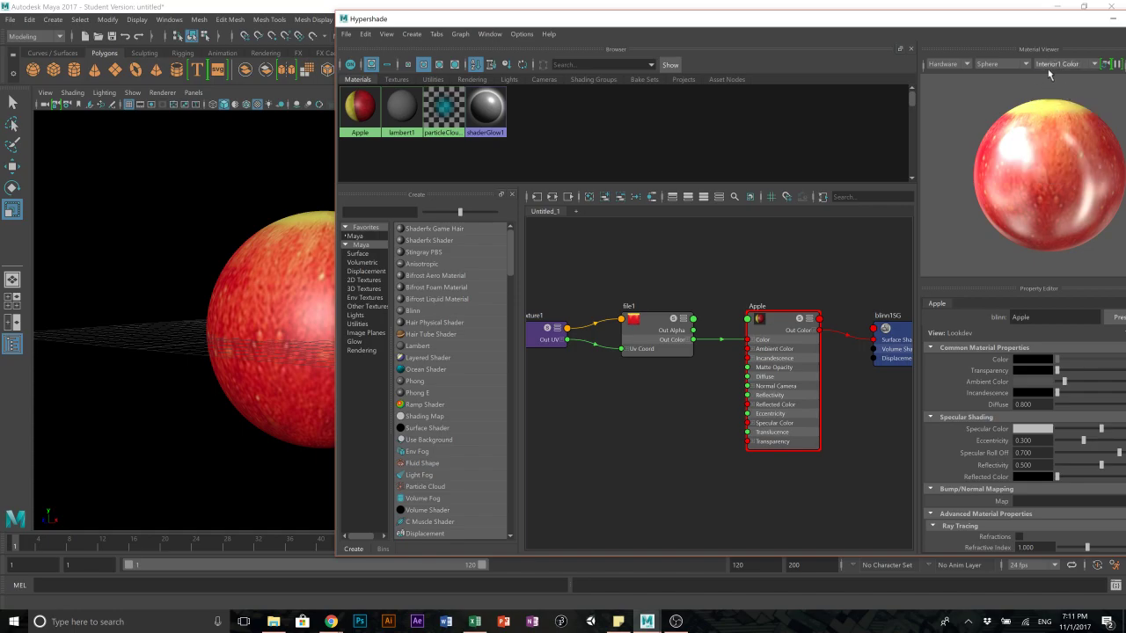
left_click(1015, 63)
left_click(1003, 169)
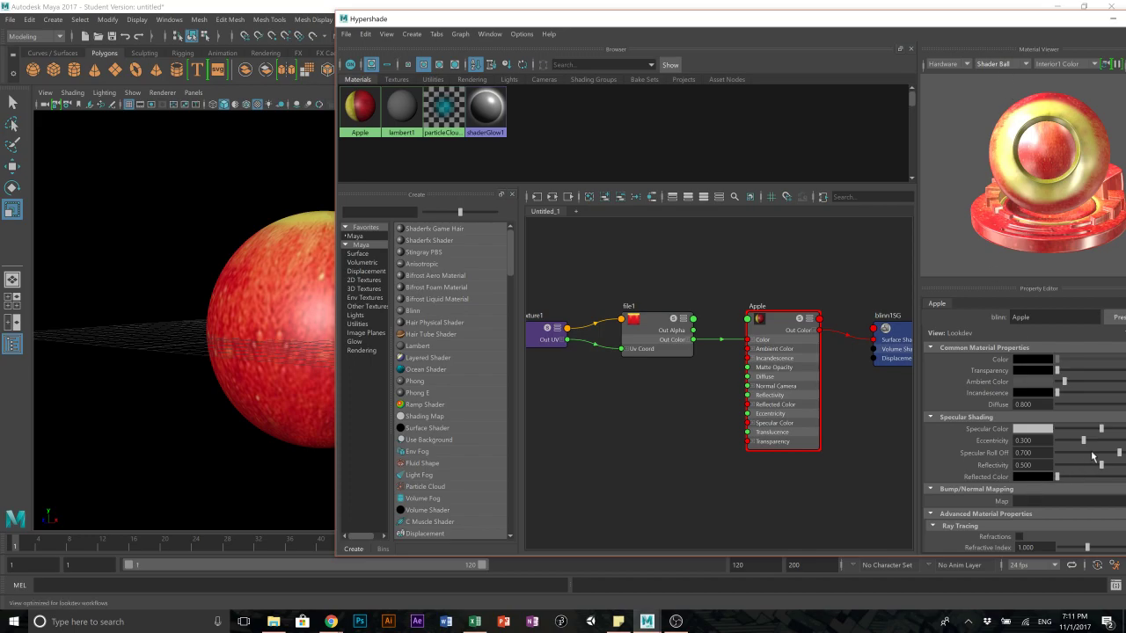
left_click(1002, 64)
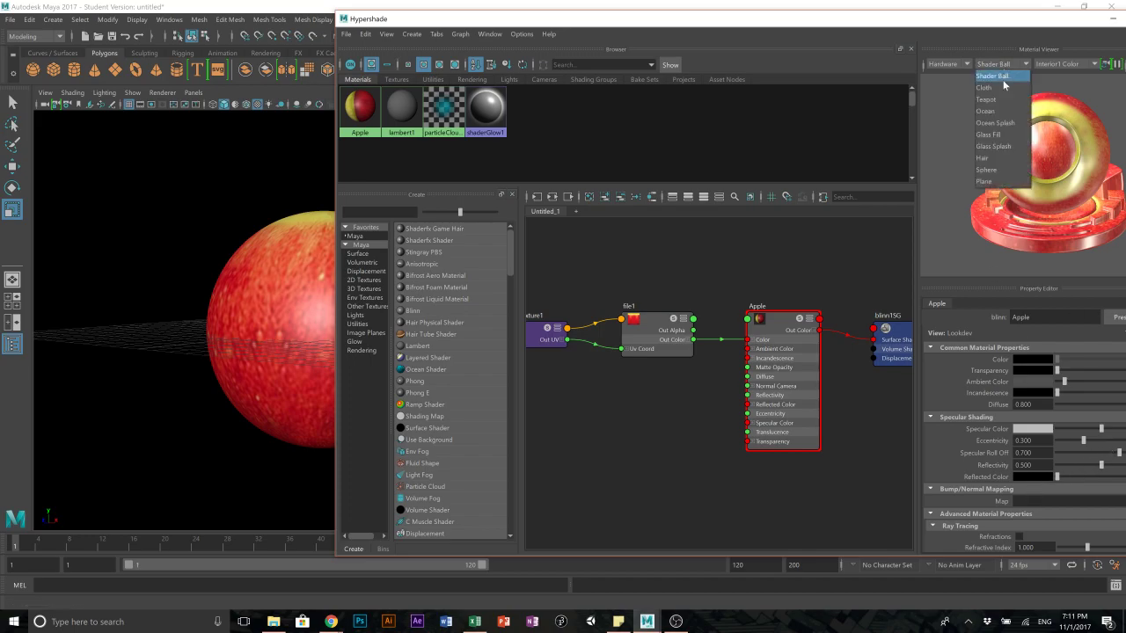
left_click(1009, 170)
- Set the Apple material's eccentricity to 0.218, specular roll off to 0.495 and reflectivity to 0.178, and brighten its specular color to near white
left_click_drag(1088, 443, 1074, 475)
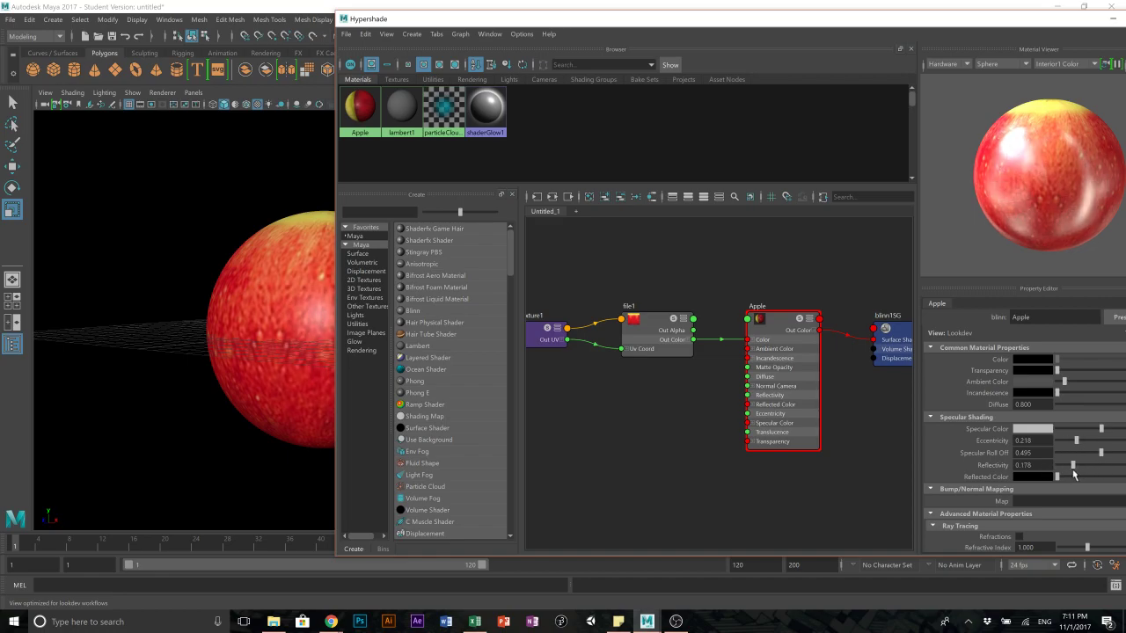
mouse_move(1106, 433)
left_mouse_down()
mouse_move(1091, 433)
mouse_move(1124, 432)
left_mouse_up()
- Reposition Hypershade to reach the Apple material's bump mapping and connect a new File texture to its map
left_click_drag(934, 43, 829, 20)
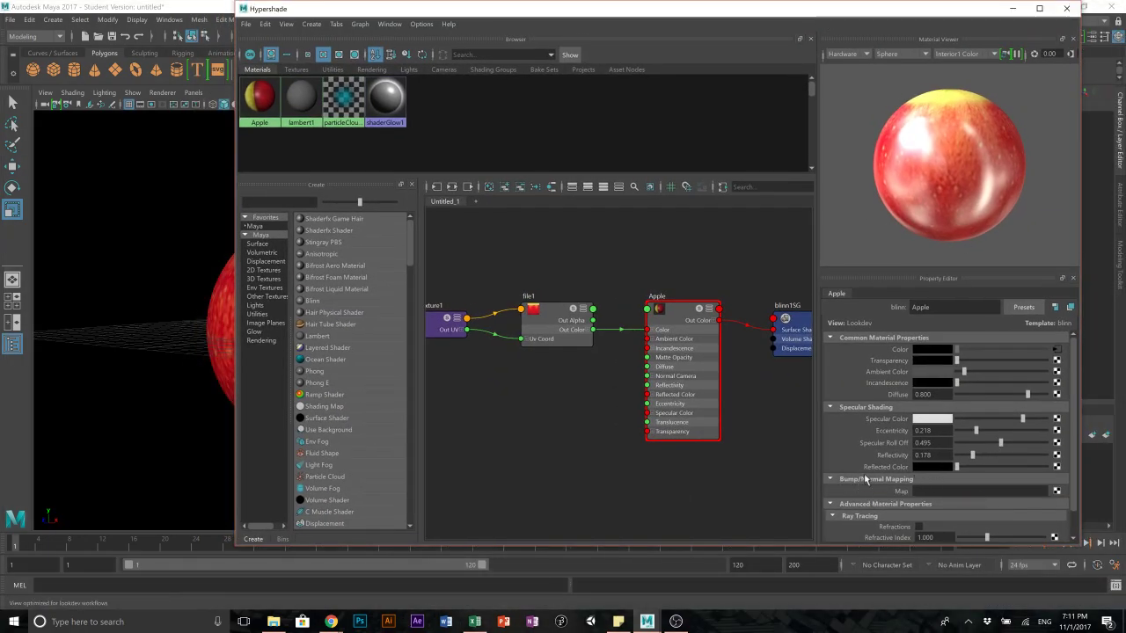
left_click(1056, 492)
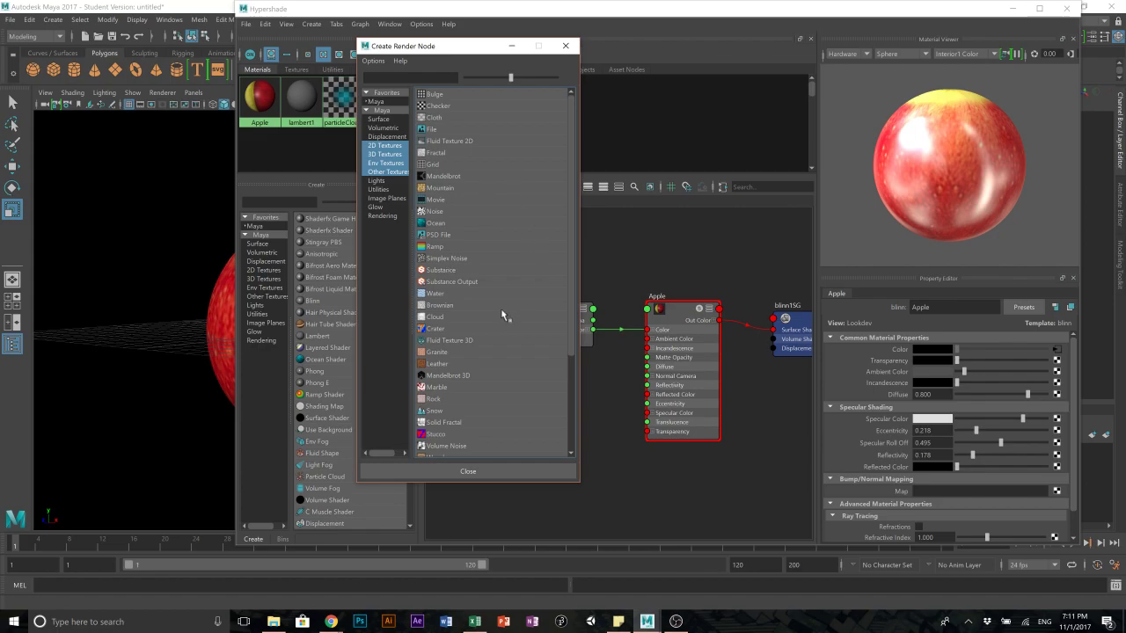
left_click(434, 129)
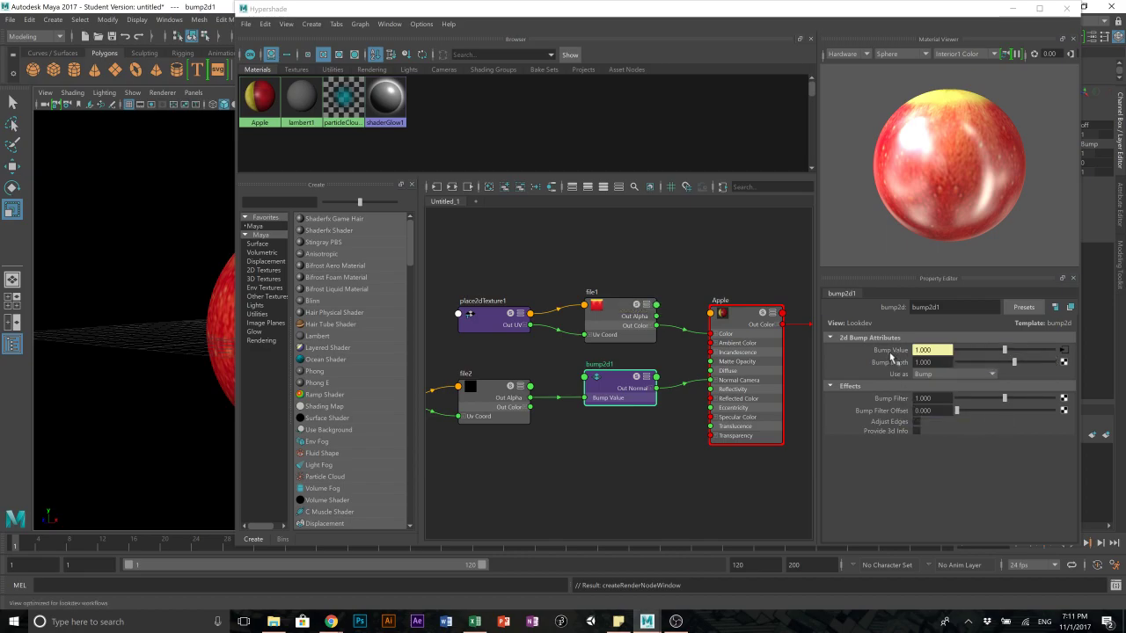
- Load 01-apple_bump.jpg from sourceimages as the bump file node's image, replacing a mistaken pick of Apple-Texture-map.jpg
left_click(1064, 350)
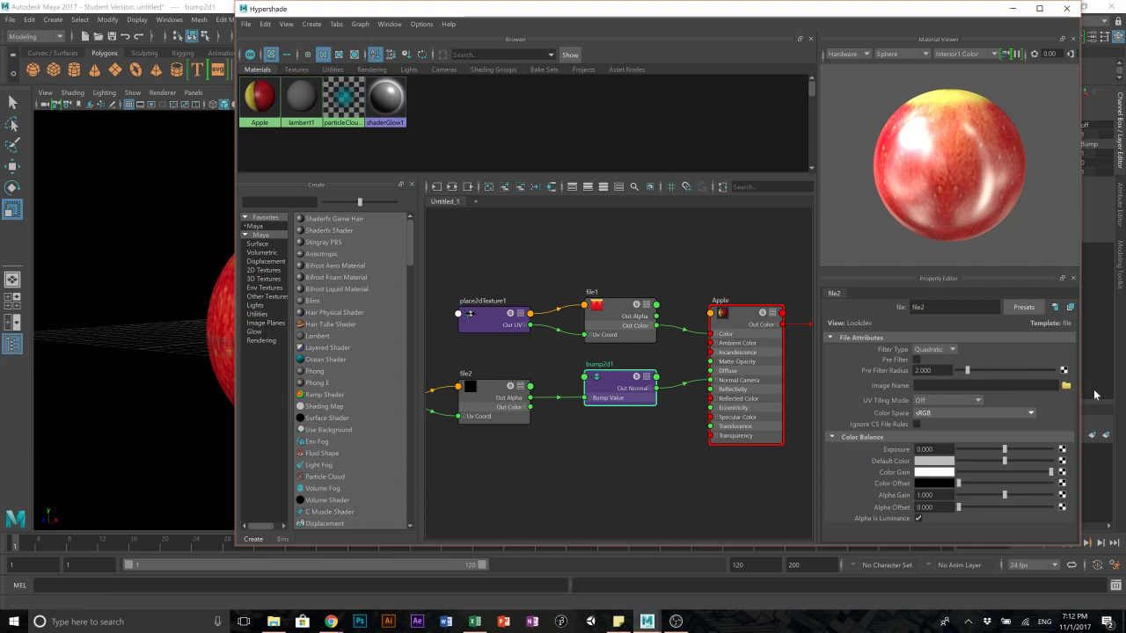
left_click(1065, 386)
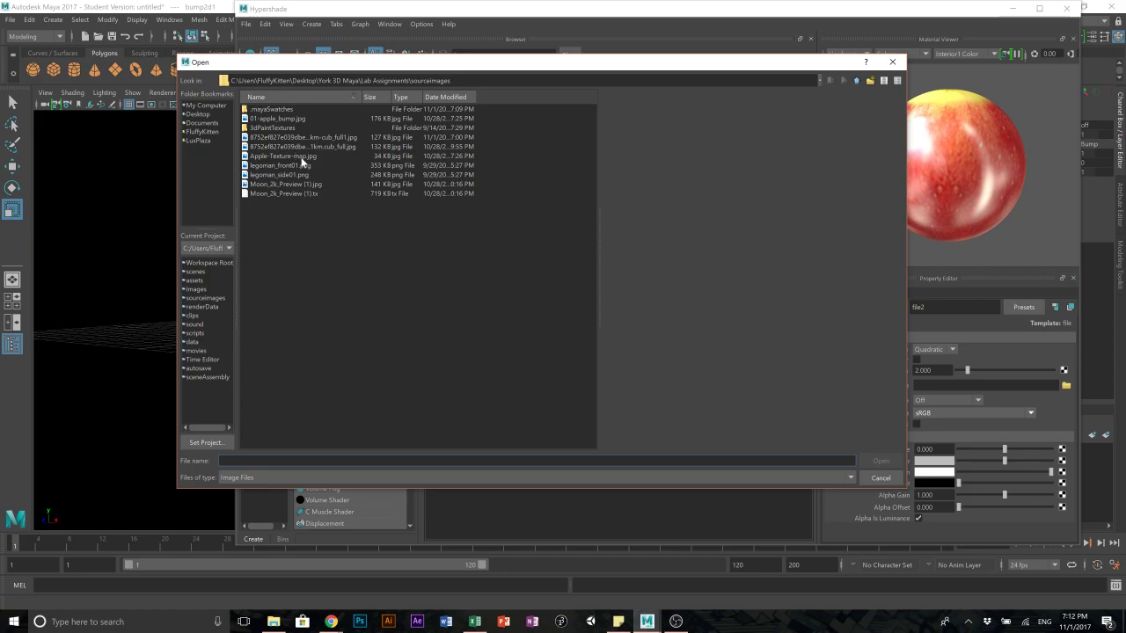
double_click(291, 156)
left_click(1065, 385)
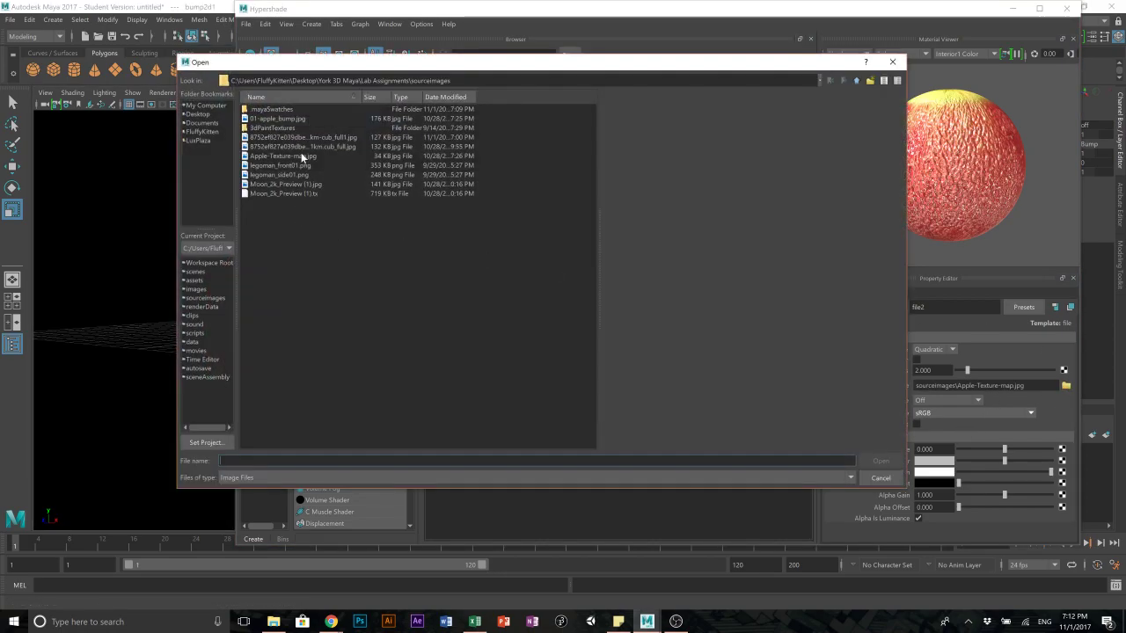
double_click(290, 118)
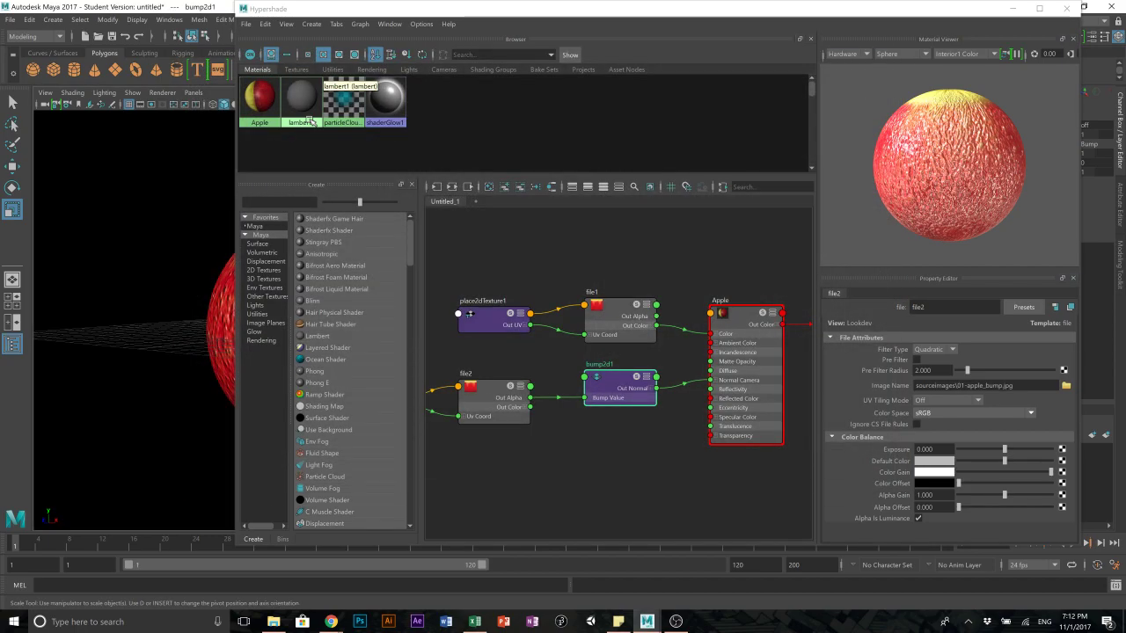
- Move the Hypershade window away from the sphere and examine the bump effect up close in the perspective viewport
left_click_drag(342, 2, 625, 4)
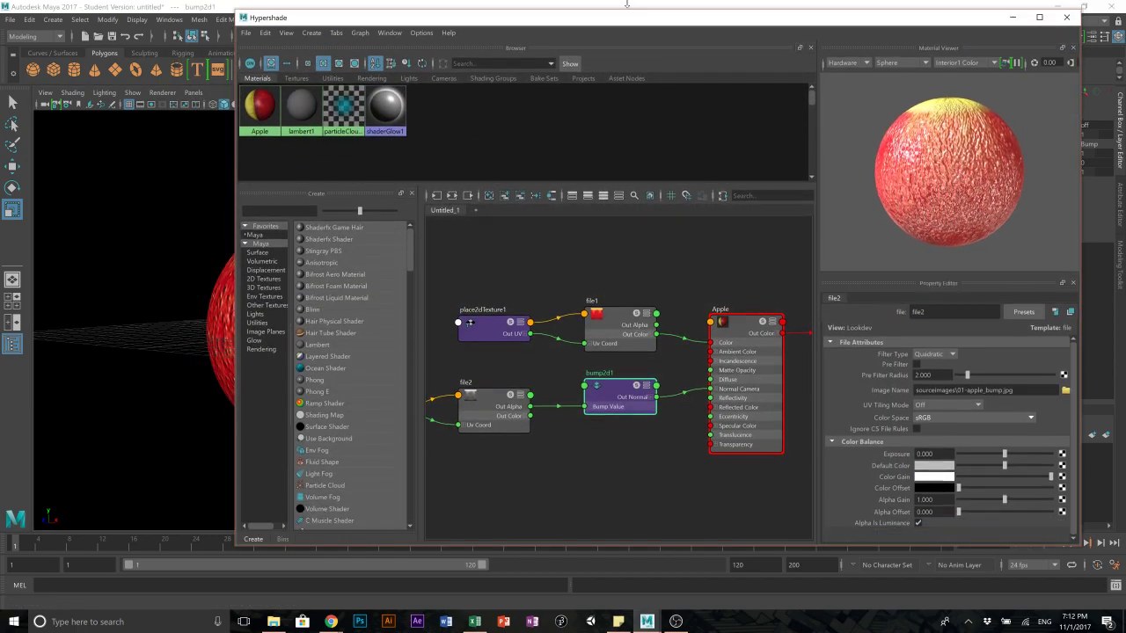
left_click_drag(470, 18, 817, 269)
left_click(832, 176)
scroll(517, 232, "up", 5)
scroll(378, 238, "down", 1)
left_click_drag(408, 225, 436, 214, "alt")
key("super")
left_click(448, 200)
scroll(325, 270, "up", 4)
scroll(326, 271, "down", 1)
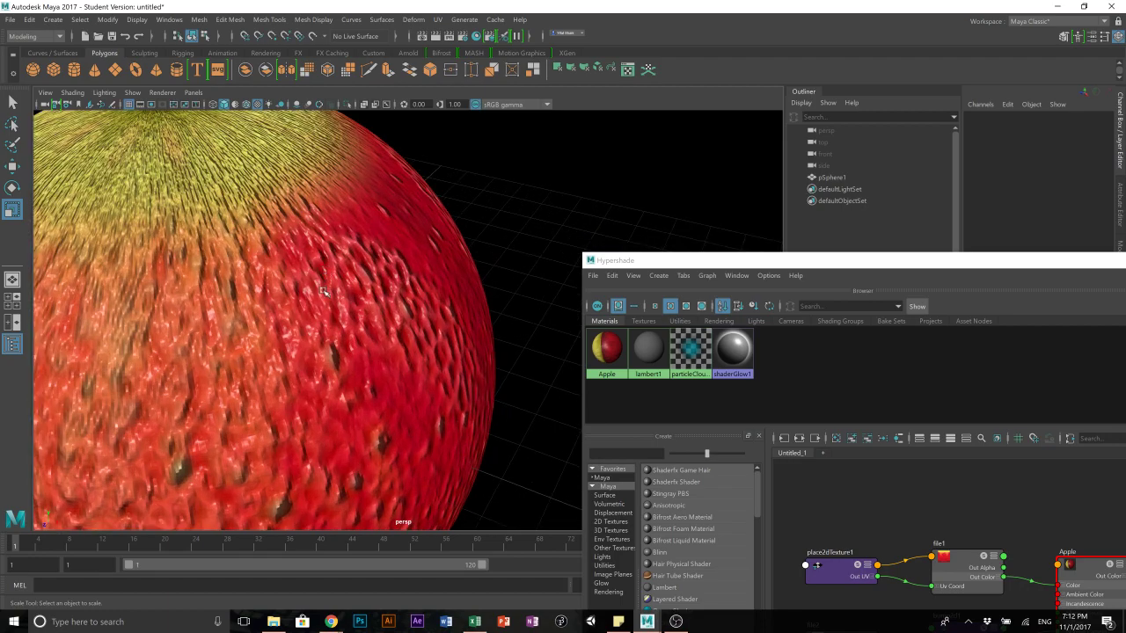
- Frame the sphere, compare its bumpy surface at different distances with and without selection, and leave it selected
left_click(325, 293)
key("f")
left_click(467, 230)
left_click(415, 265)
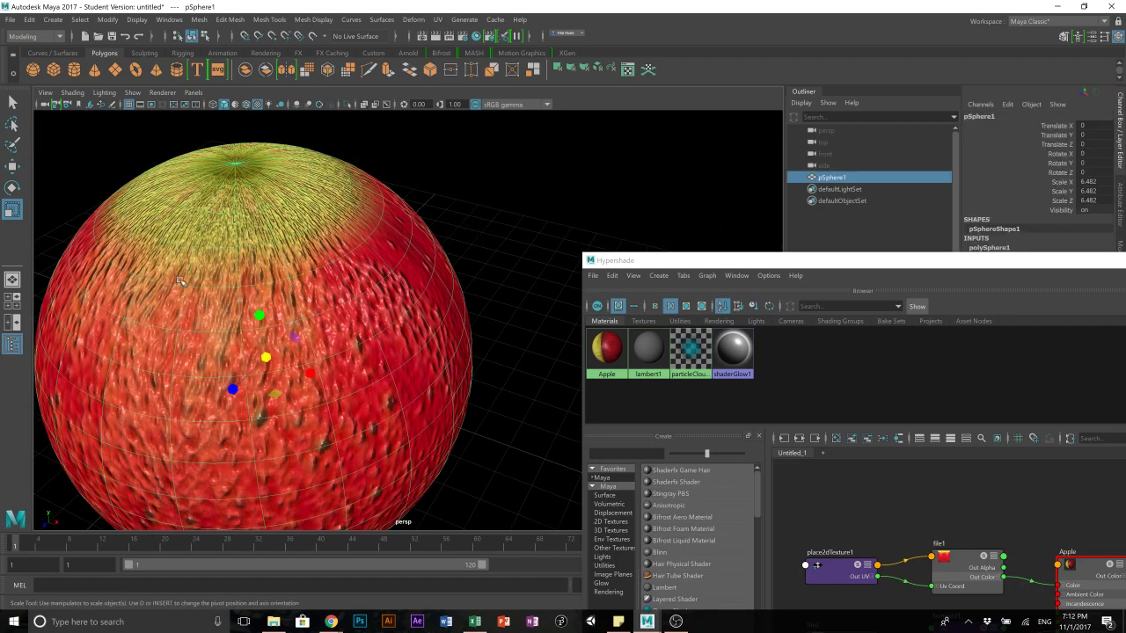
scroll(356, 302, "down", 3)
scroll(356, 303, "up", 1)
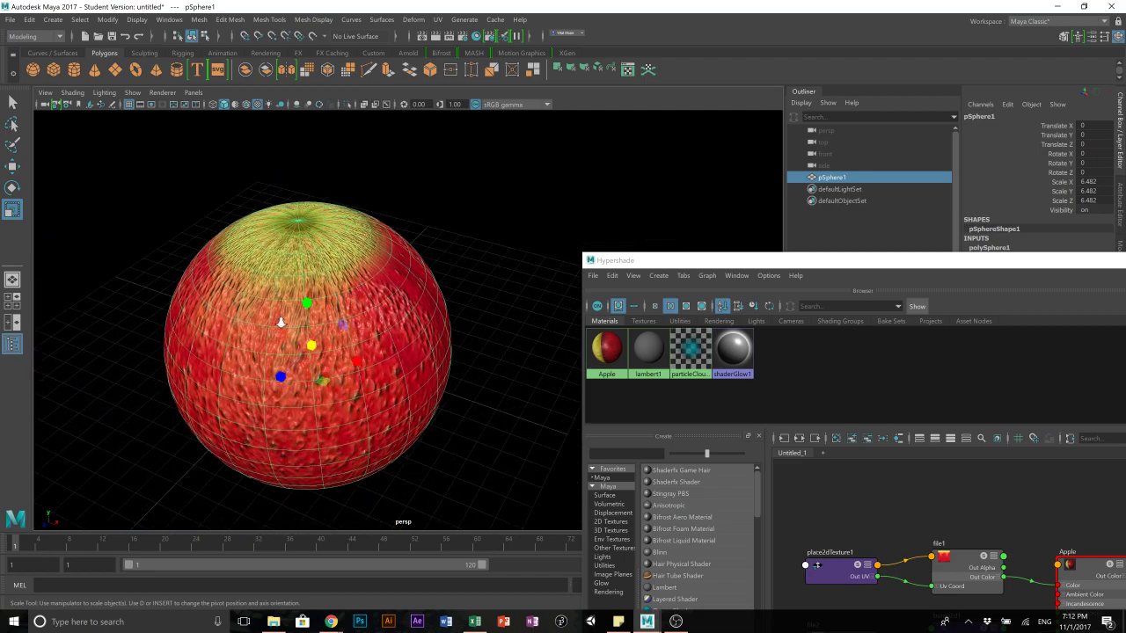
scroll(281, 323, "up", 2)
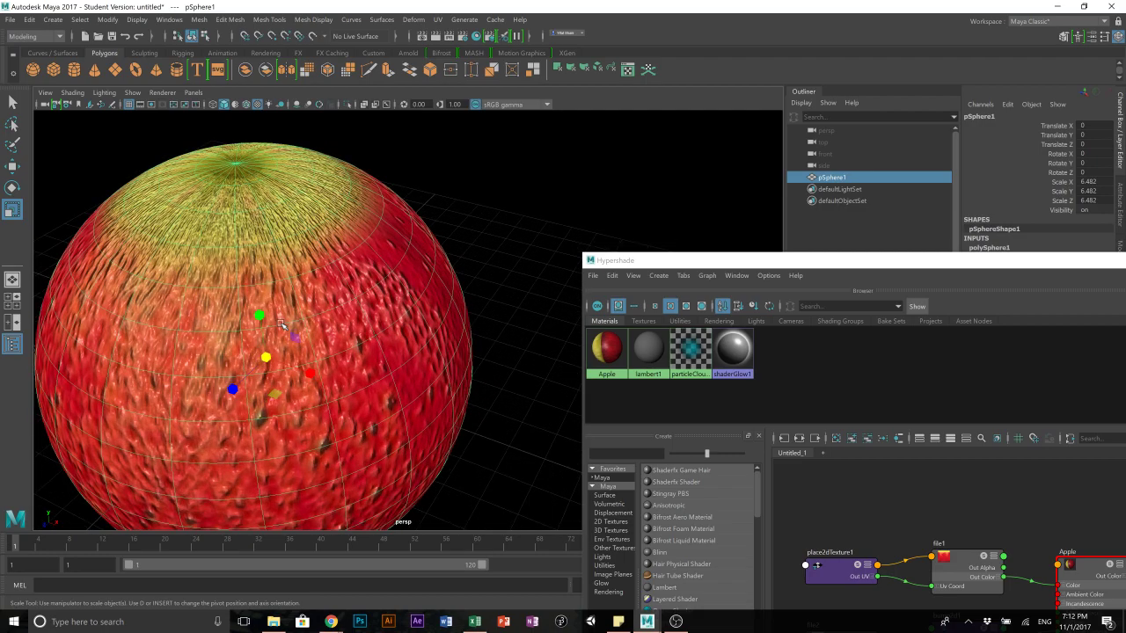
left_click(507, 226)
scroll(397, 379, "down", 2)
left_click(397, 357)
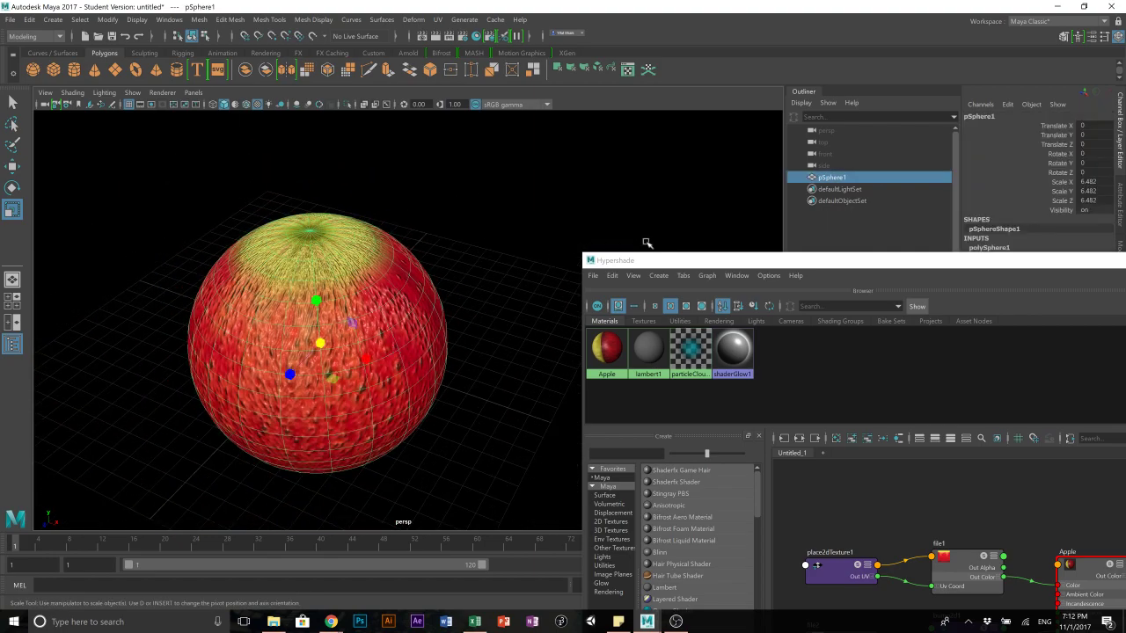
- Review the Apple material's bump map file node in Hypershade, and minimize the Hypershade window
left_click_drag(627, 262, 171, 22)
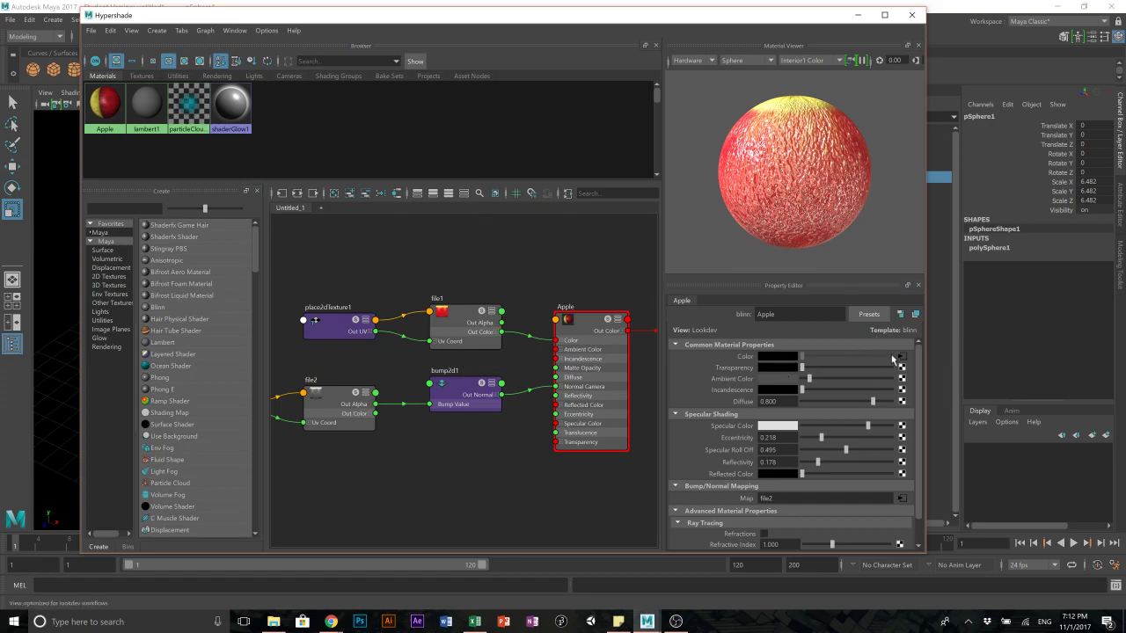
left_click(902, 499)
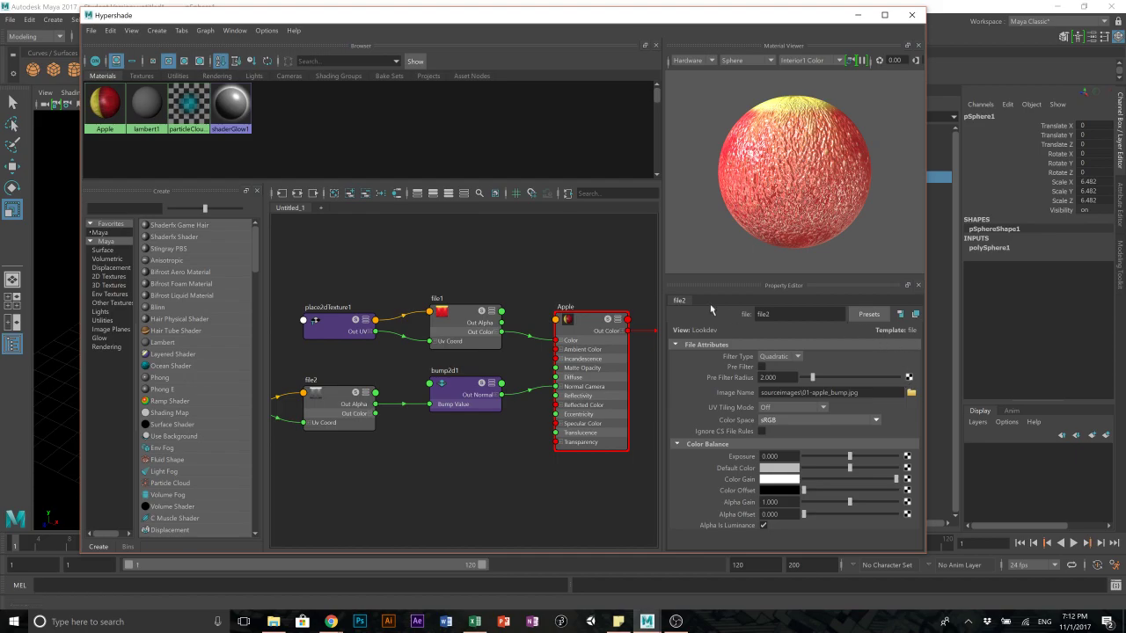
left_click_drag(801, 20, 571, 35)
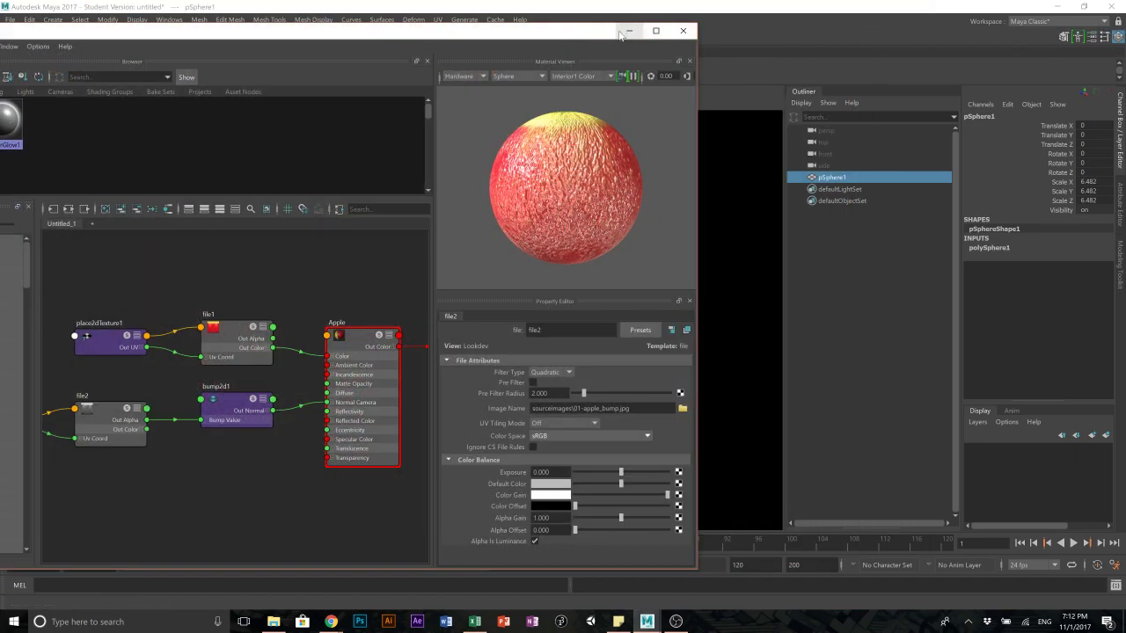
left_click(682, 31)
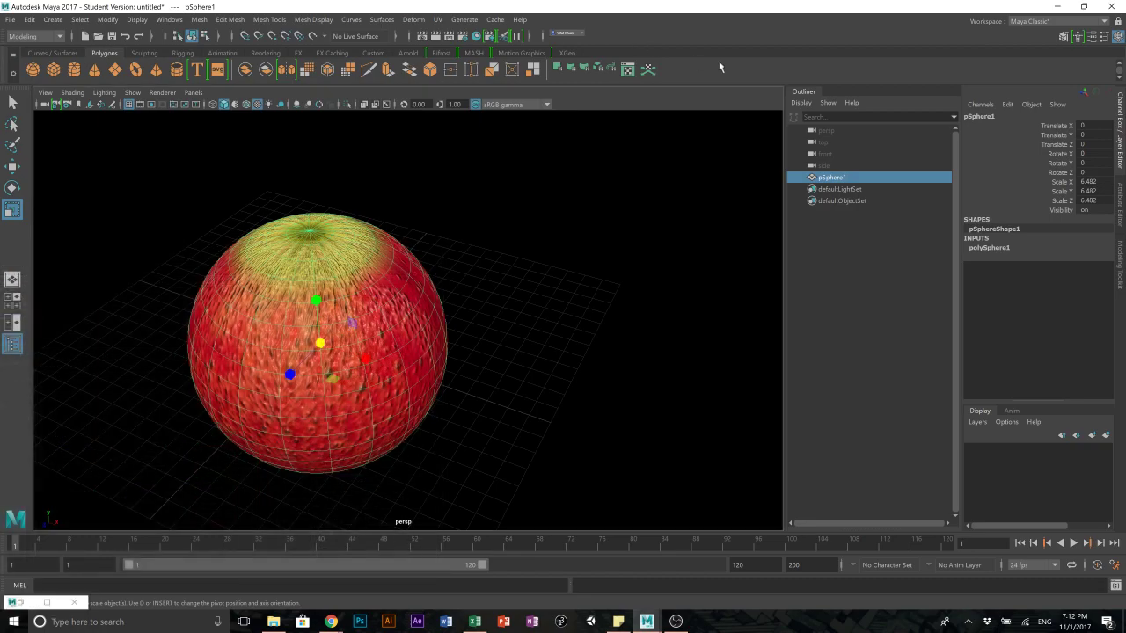
- Show the Attribute Editor for the selected sphere and inspect the Apple material's attributes, connections and bump mapping file node
left_click(1092, 37)
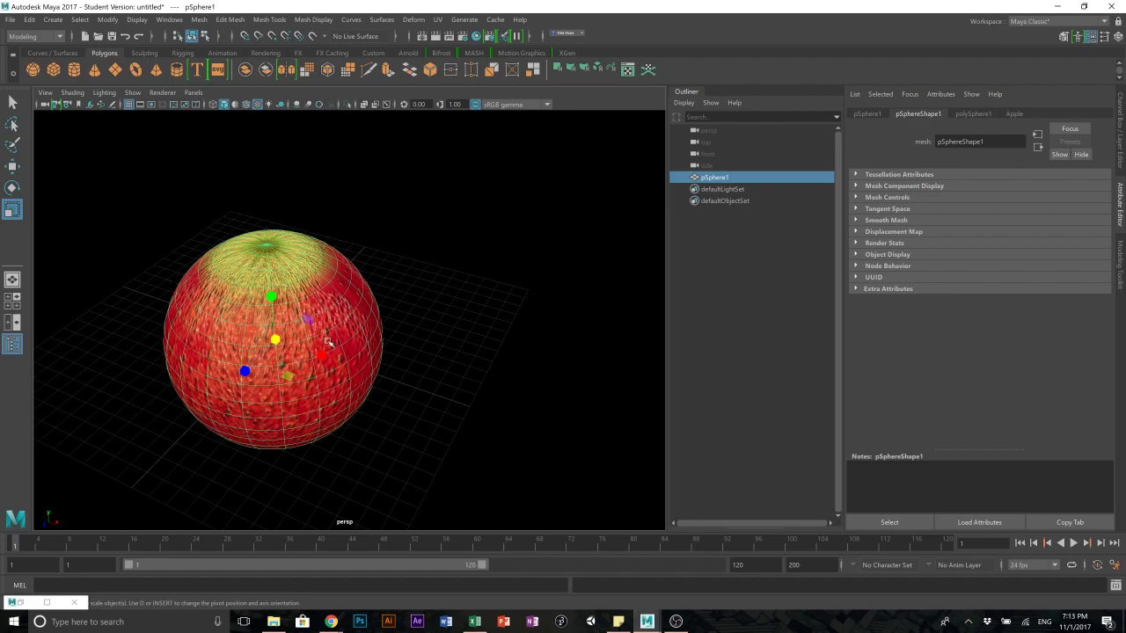
left_click(1011, 115)
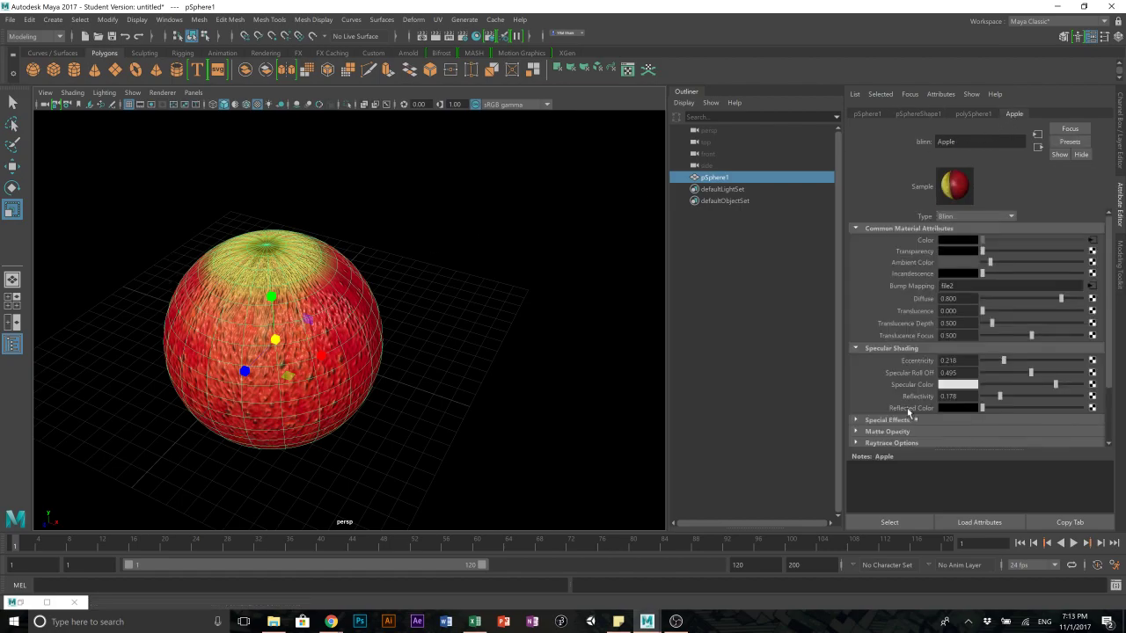
left_click(1091, 286)
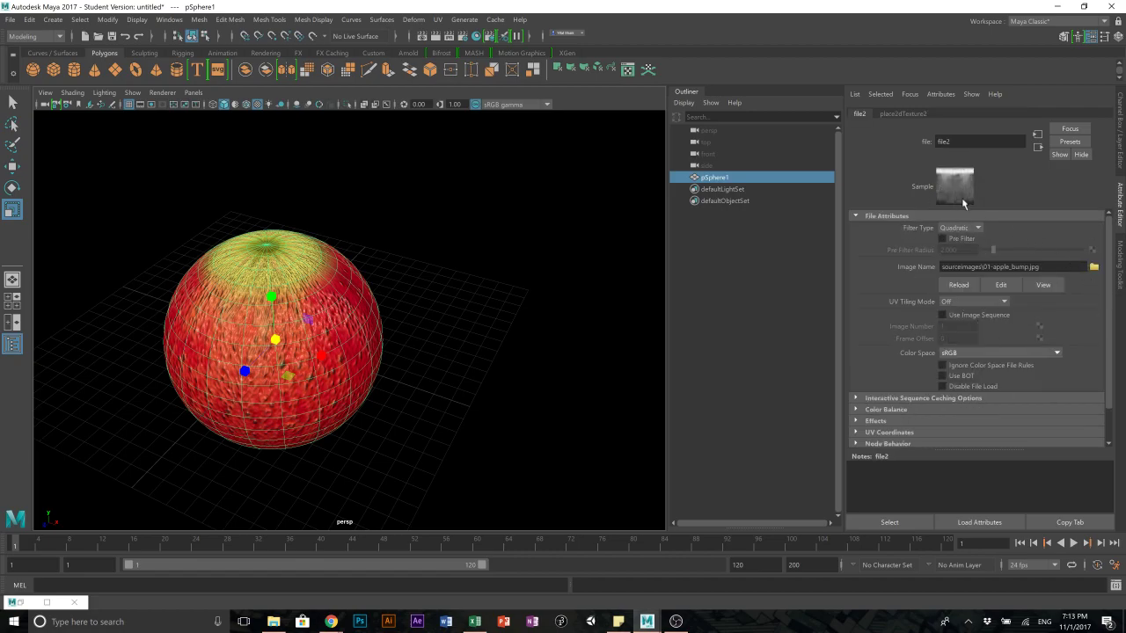
left_click(1038, 138)
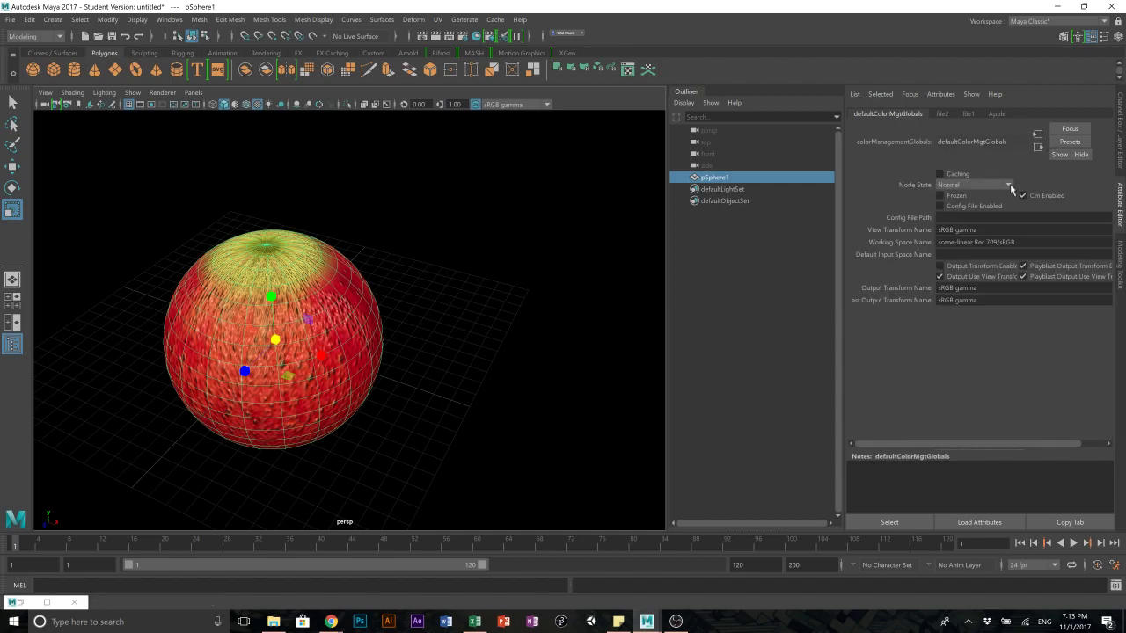
left_click(998, 114)
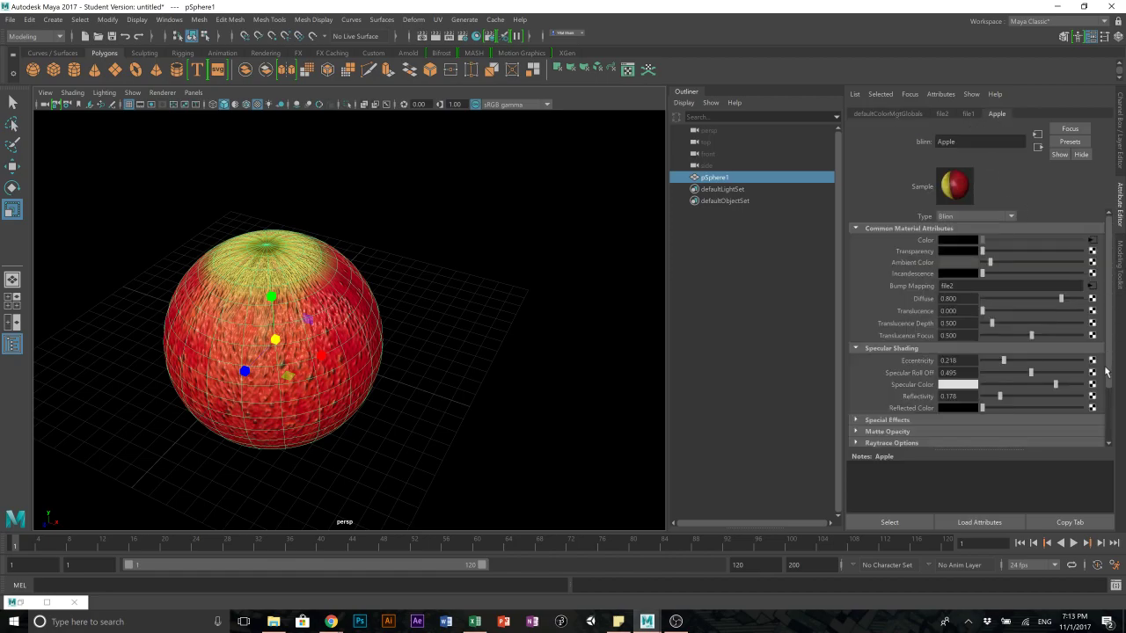
left_click(1091, 287)
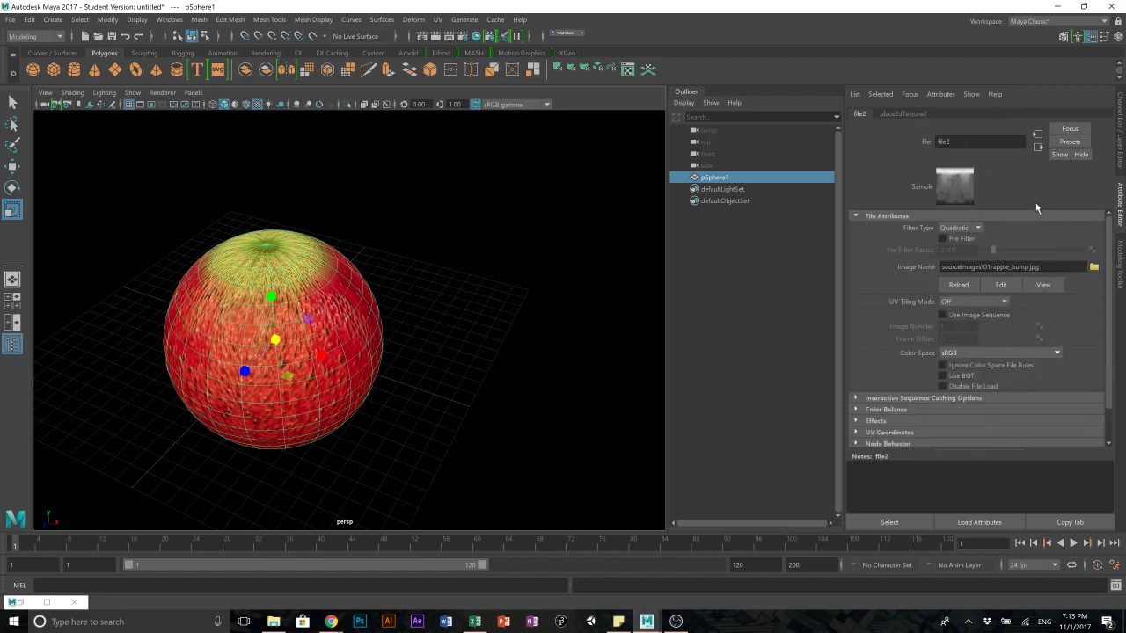
- Set the Bump Depth of the Apple material's bump2d1 node to 0.1 and inspect the deselected sphere up close
left_click(1037, 148)
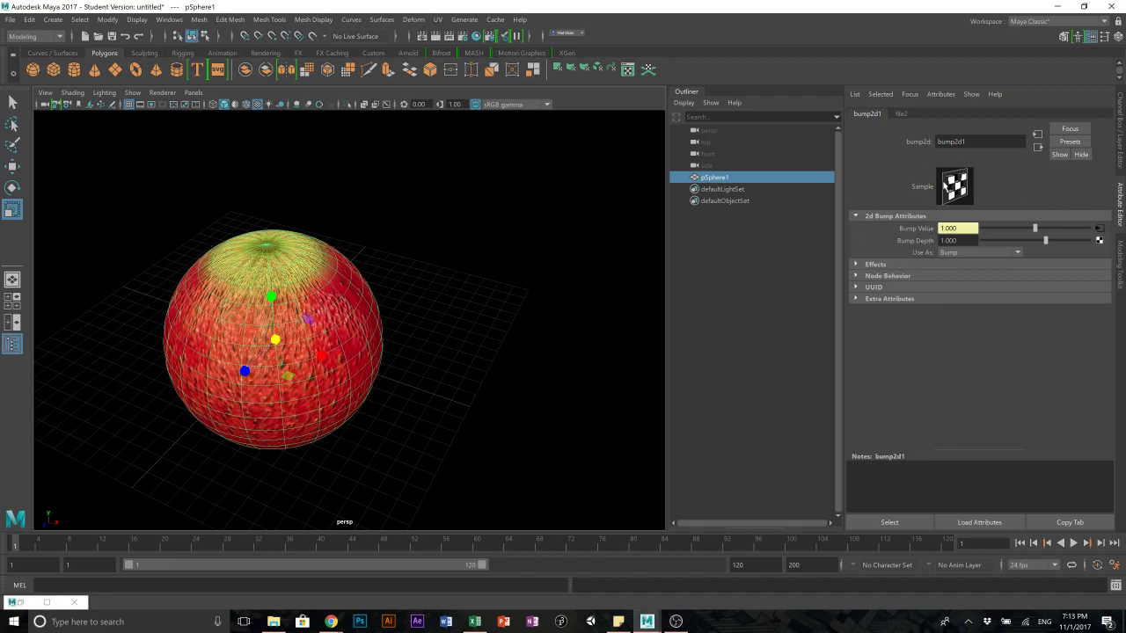
left_click(957, 240)
type("0.1")
key("Return")
left_click(445, 205)
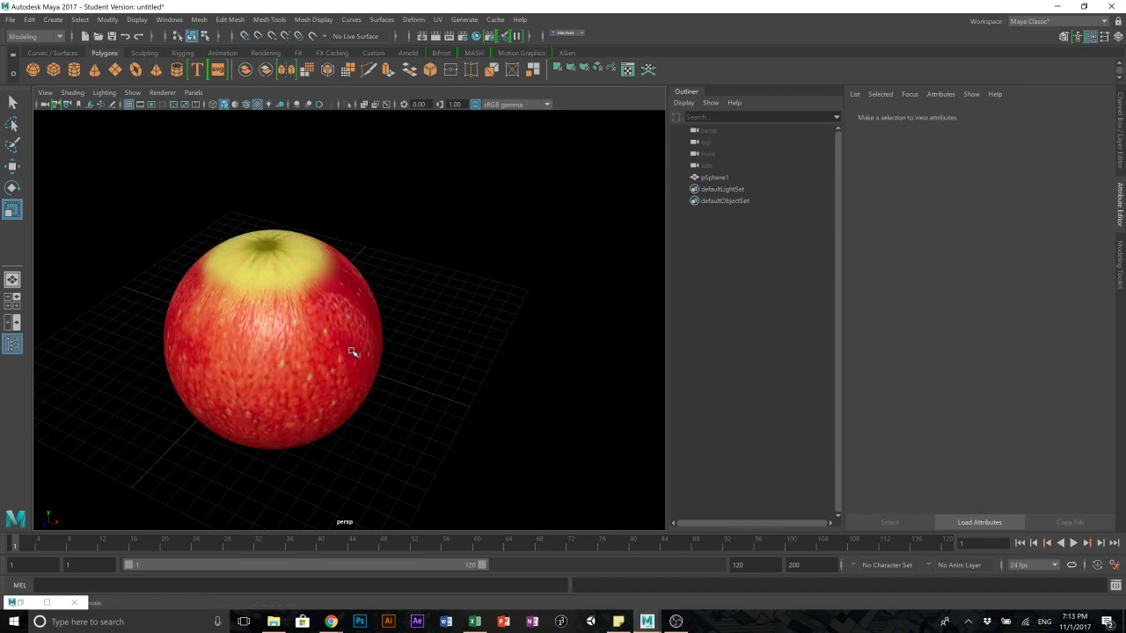
scroll(331, 337, "up", 5)
scroll(273, 314, "down", 2)
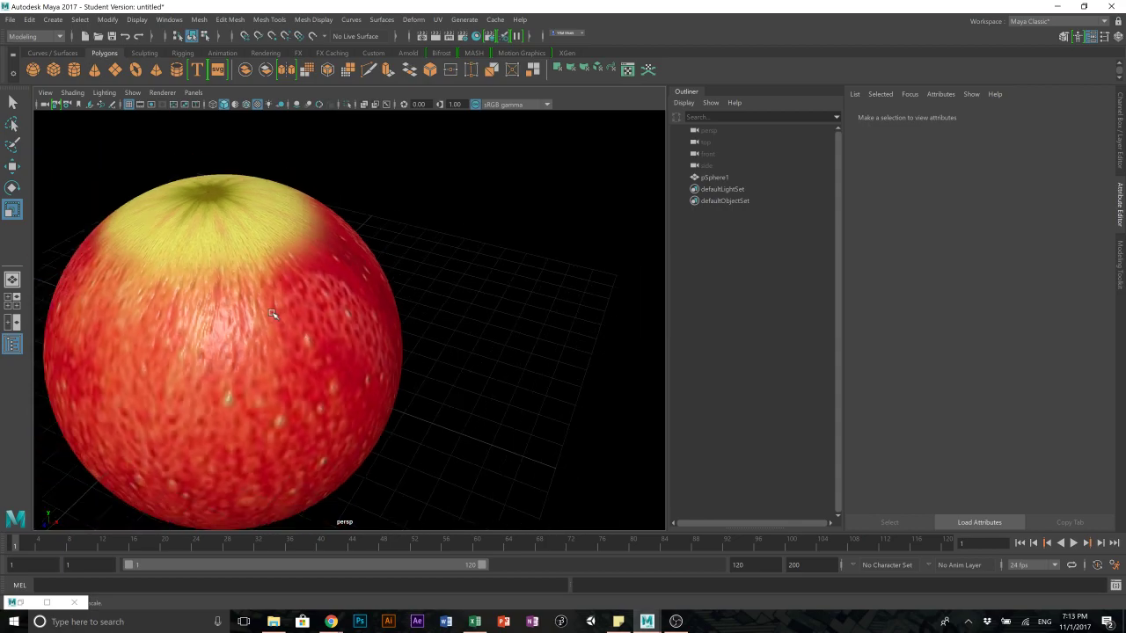
- Restore and maximize the Hypershade window, showing the Apple material's complete shading network in the work area
left_click(200, 19)
left_click(240, 21)
left_click(21, 602)
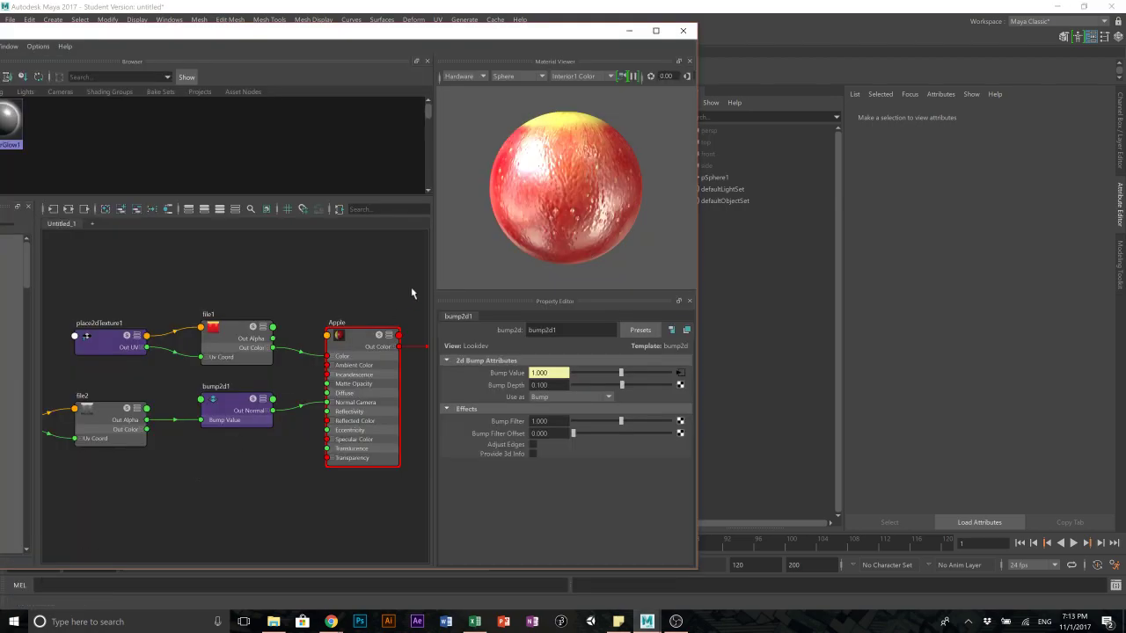
left_click(104, 349)
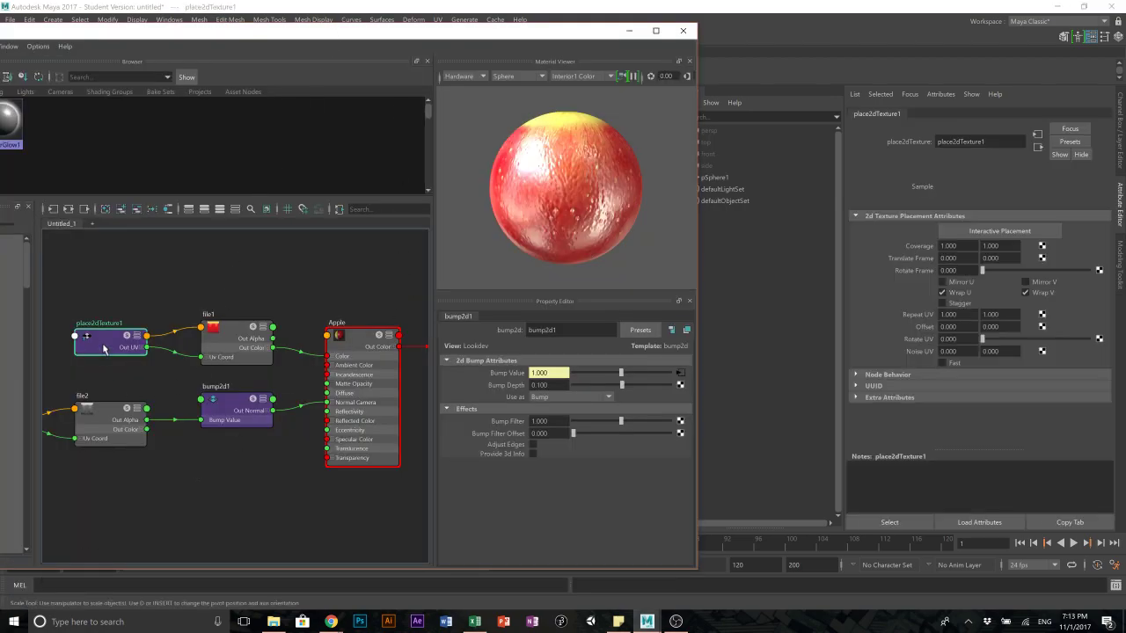
left_click(248, 500)
scroll(311, 330, "down", 4)
scroll(313, 332, "up", 3)
scroll(317, 325, "down", 1)
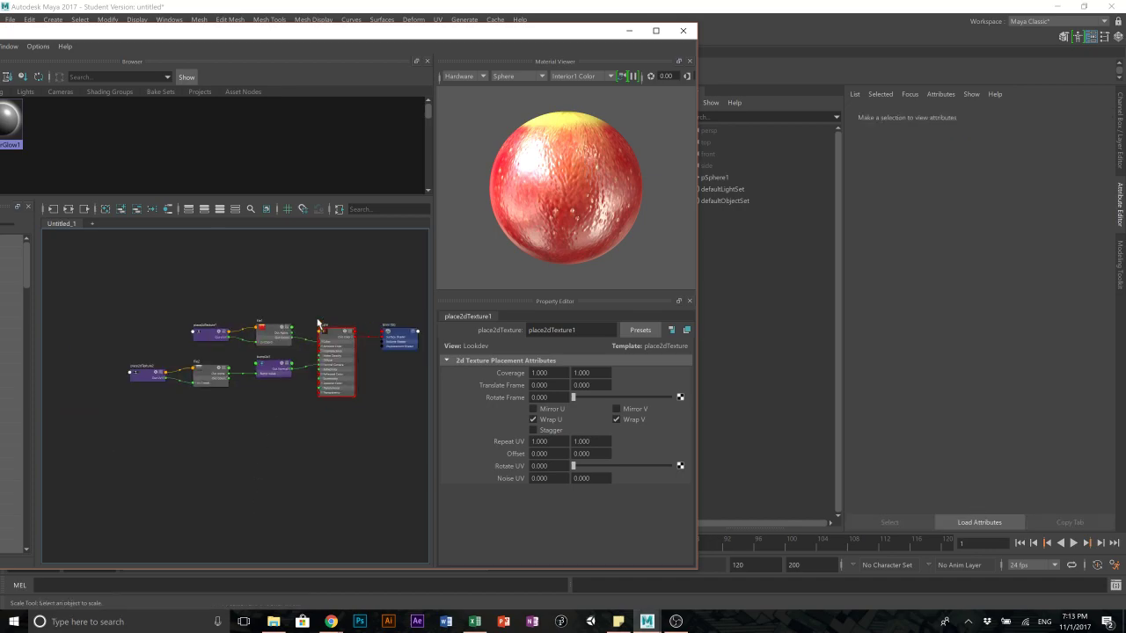
double_click(507, 36)
scroll(583, 361, "up", 4)
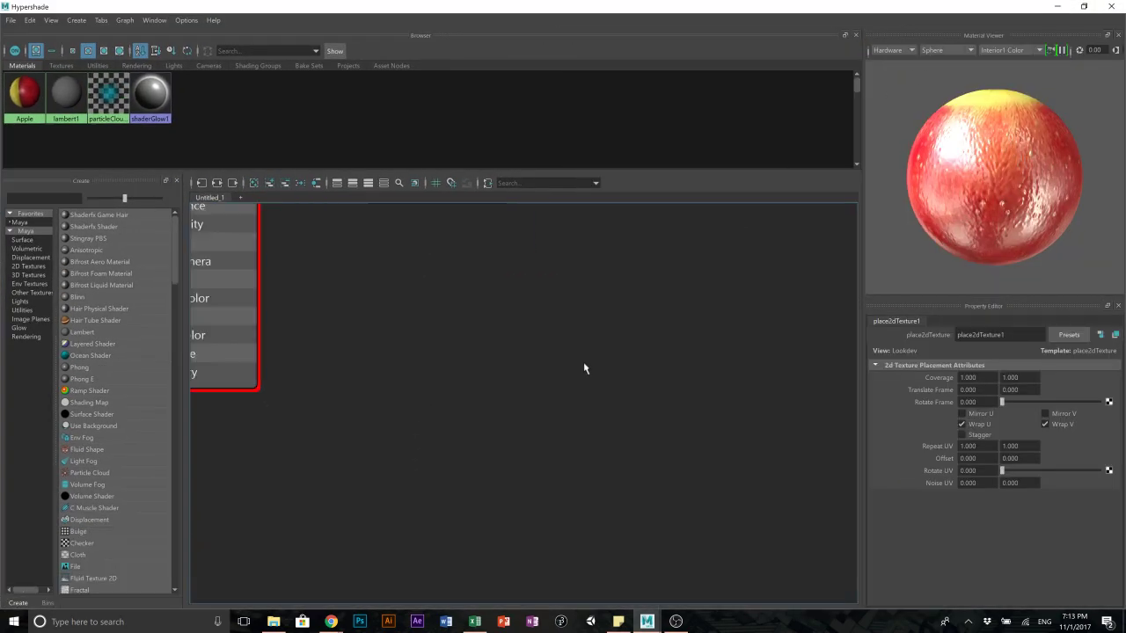
scroll(583, 360, "down", 2)
middle_click_drag(572, 383, 821, 415, "alt")
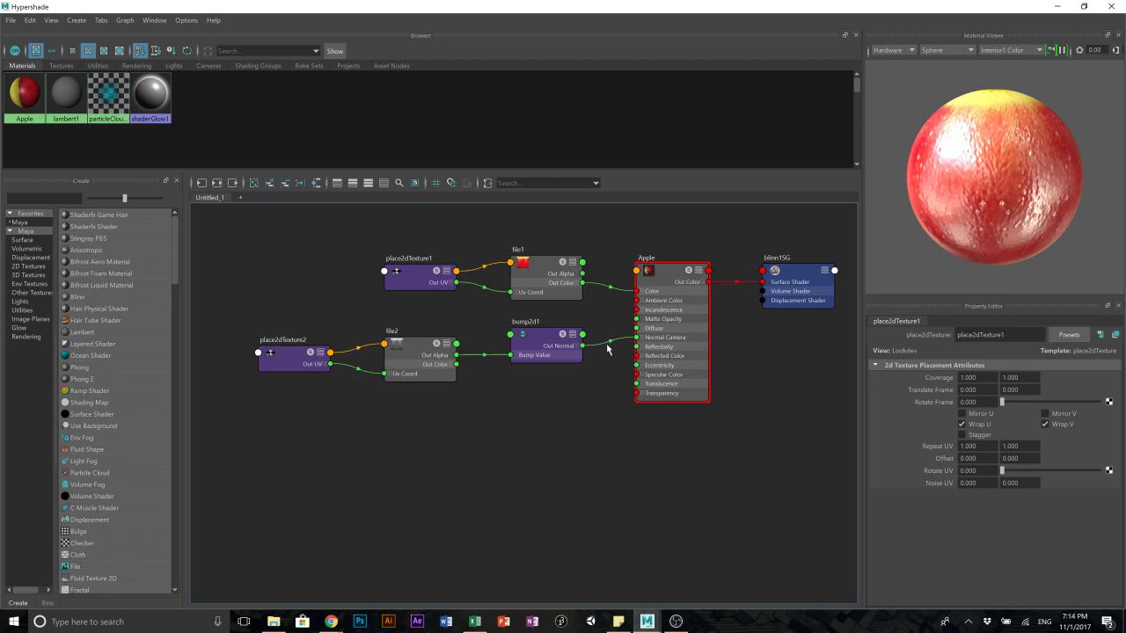
- Disconnect bump2d1 from the Apple material to compare the shading, and reconnect its Out Normal to Normal Camera
left_click_drag(609, 343, 598, 460)
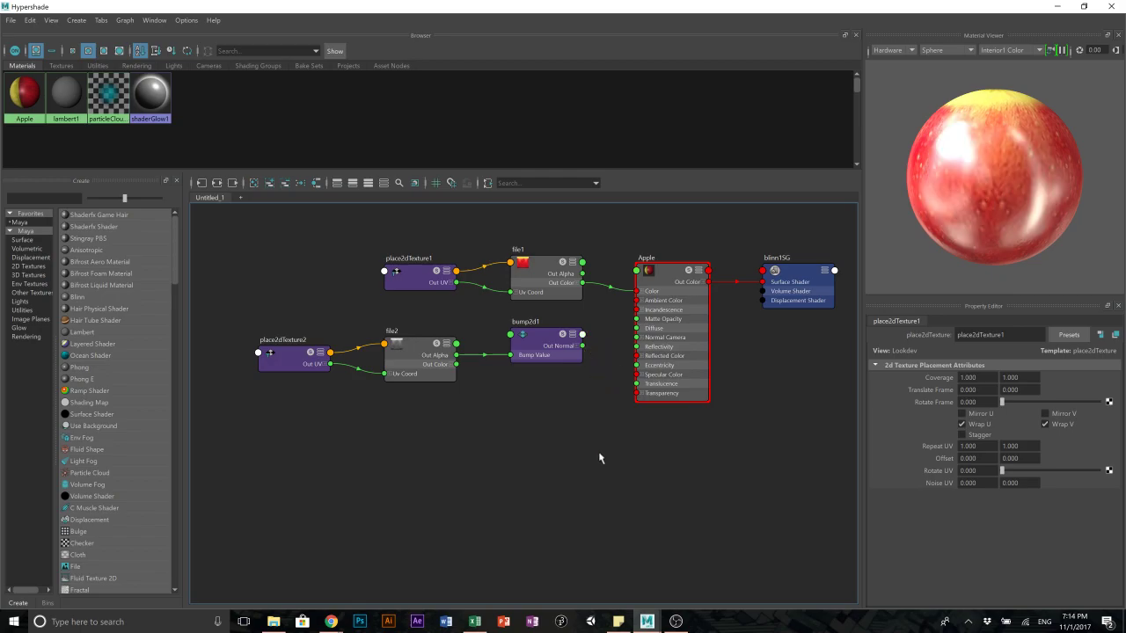
left_click_drag(583, 346, 637, 338)
left_click(531, 351)
left_click(485, 382)
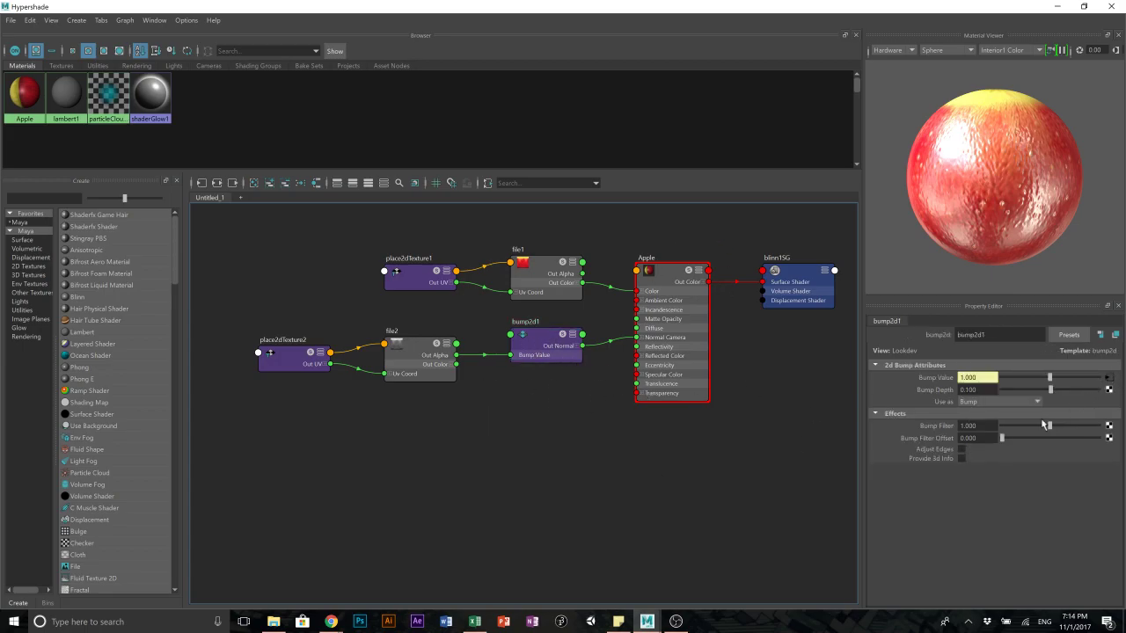
- Set the Bump Depth of the bump2d1 node to 0.05
left_click(529, 342)
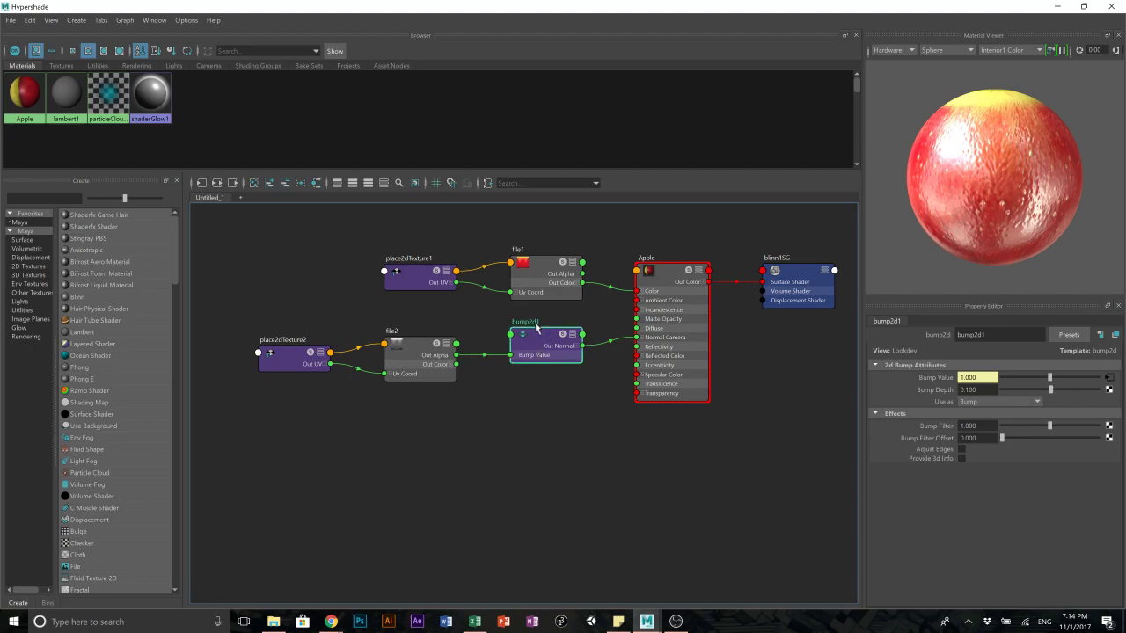
left_click(971, 390)
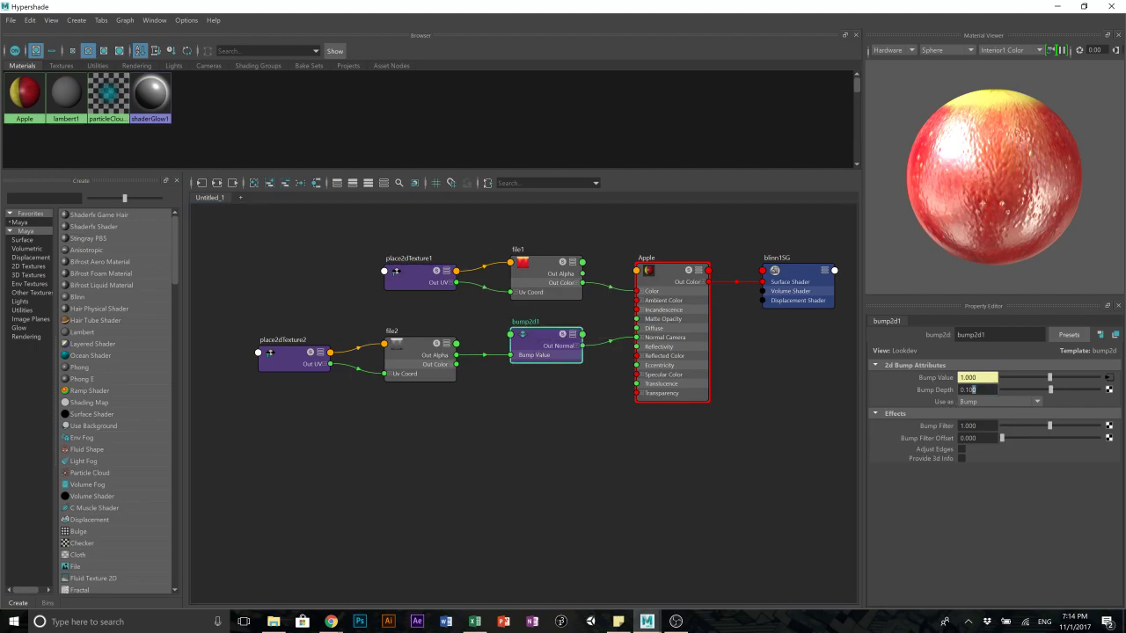
type("0.05")
key("Return")
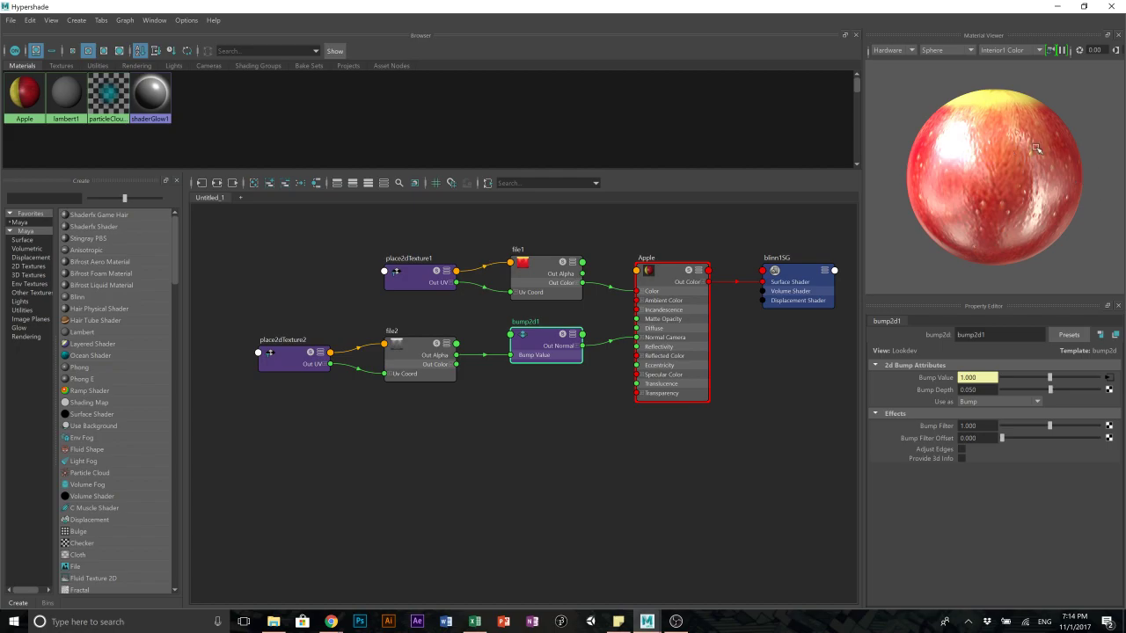
- Take the Hypershade window out of full screen and minimize it, showing the whole apple sphere in the viewport
left_click_drag(854, 14, 907, 87)
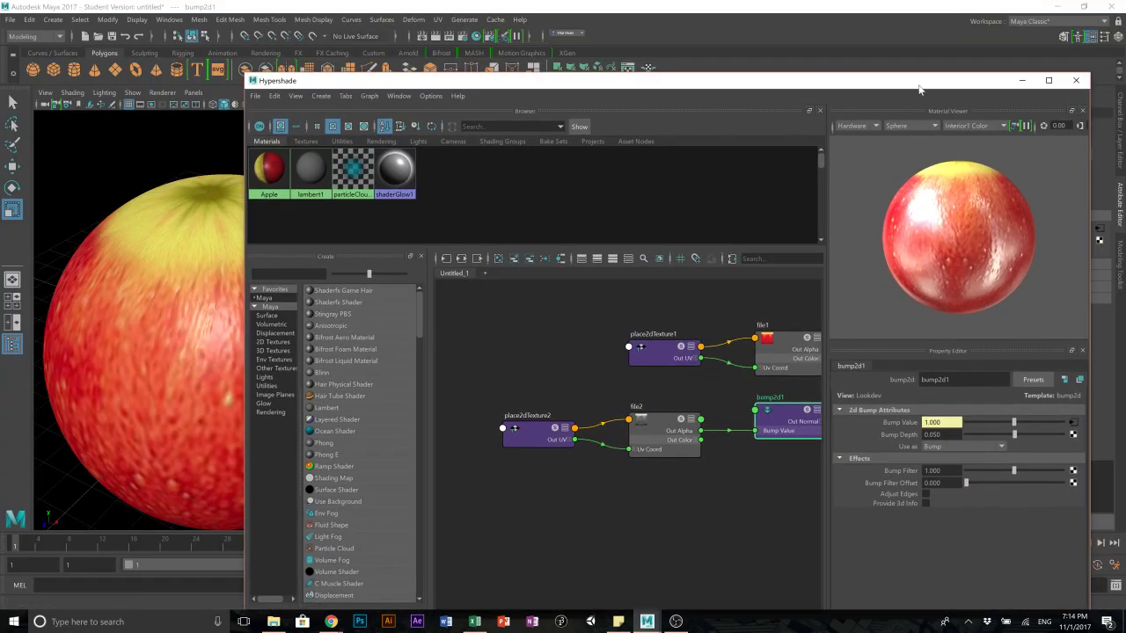
left_click(1021, 80)
scroll(384, 259, "down", 5)
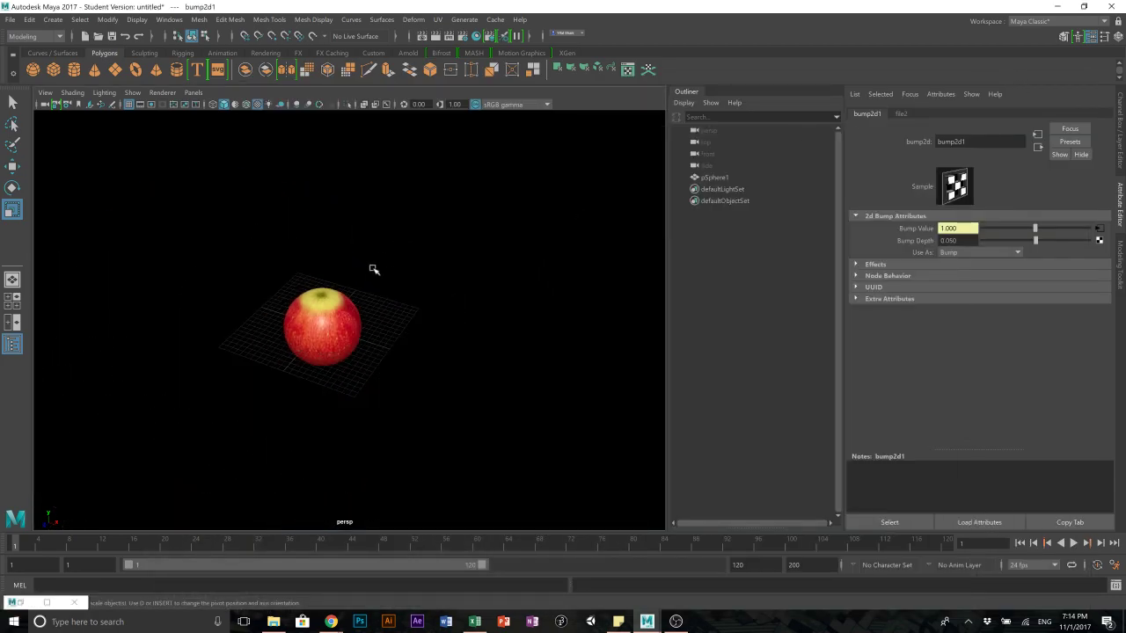
- Scale the apple sphere down and move it off to one side of the grid, leaving the origin free
left_click(312, 328)
left_click_drag(313, 328, 292, 319)
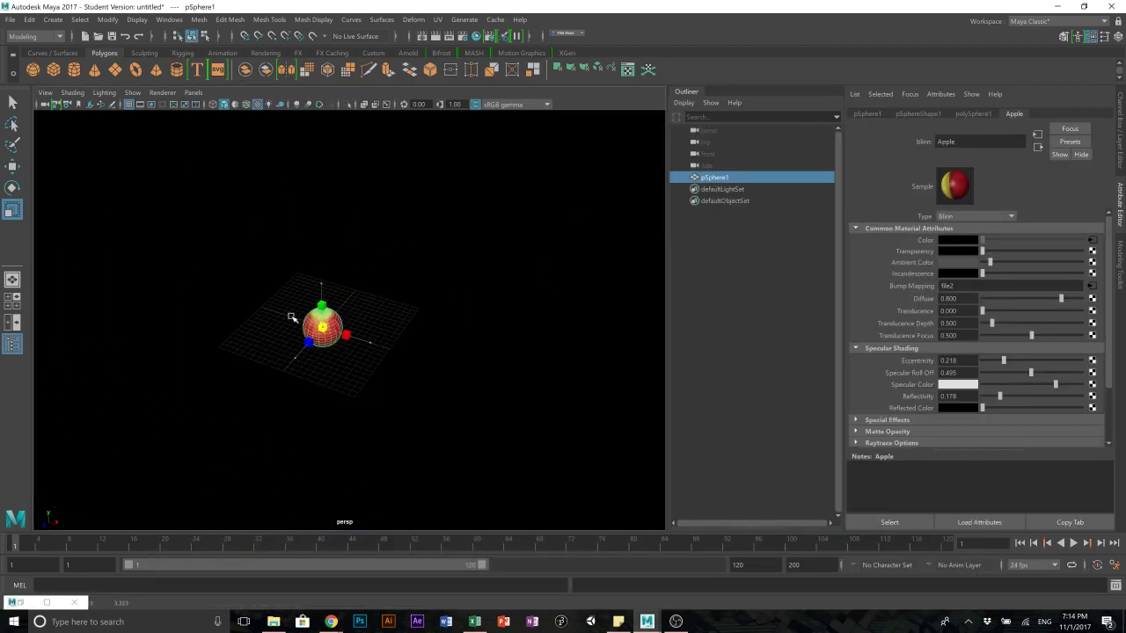
key("q")
key("w")
left_click_drag(375, 348, 273, 297)
left_click(372, 379)
mouse_move(275, 356)
left_mouse_down("alt")
mouse_move(293, 360)
mouse_move(289, 334)
mouse_move(294, 355)
left_mouse_up("alt")
scroll(299, 352, "up", 5)
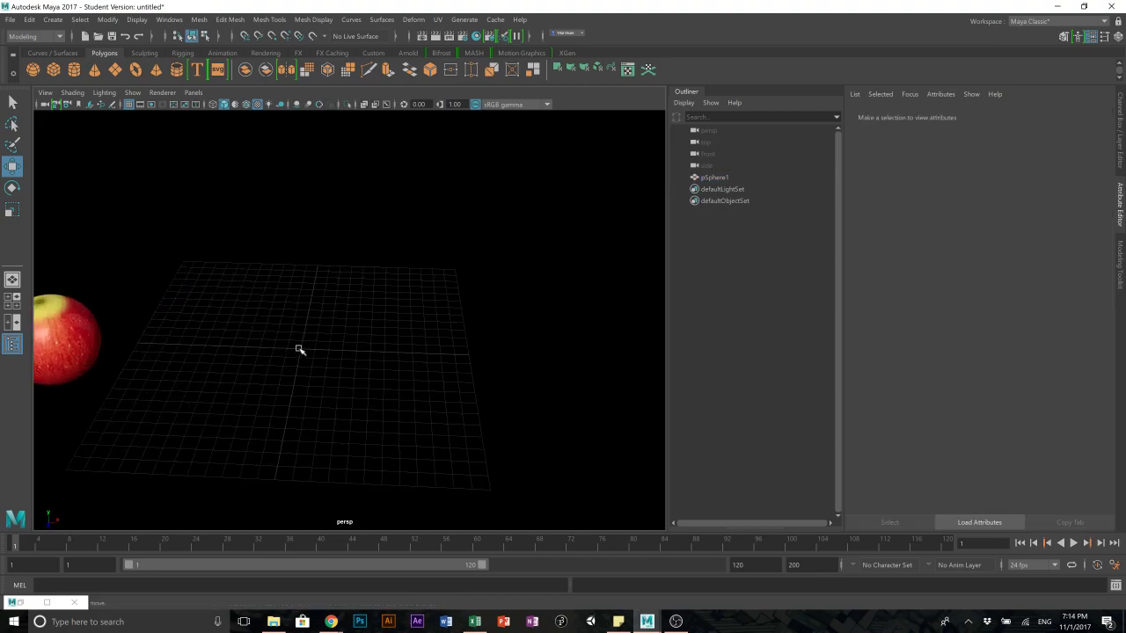
left_click(33, 69)
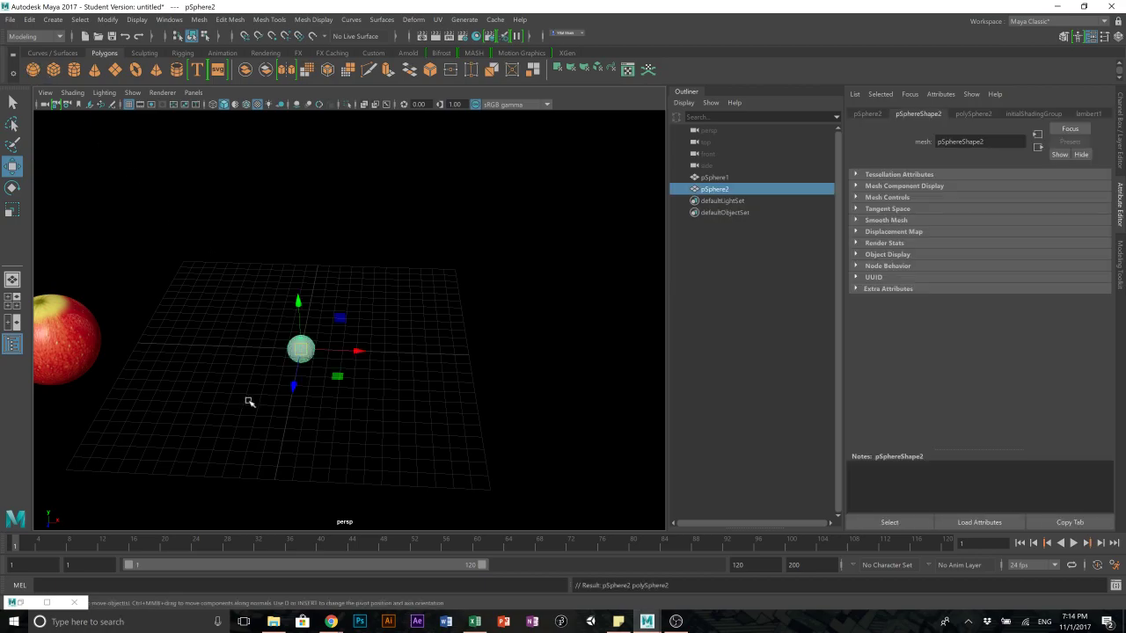
key("r")
left_click_drag(302, 351, 347, 356)
left_click(344, 402)
scroll(338, 392, "up", 4)
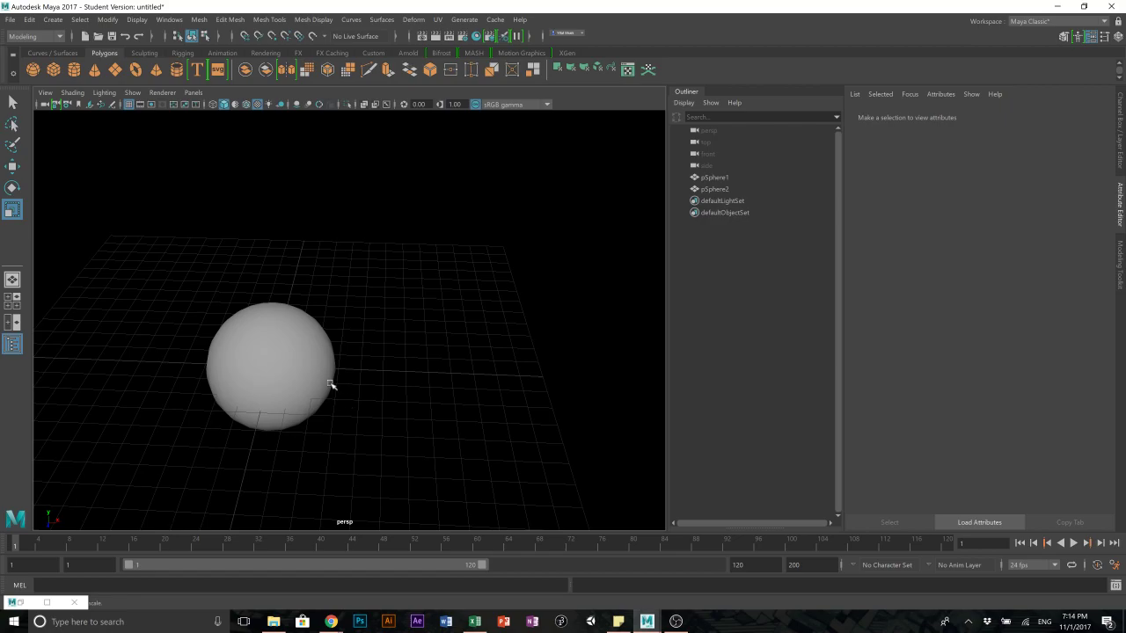
left_click(305, 374)
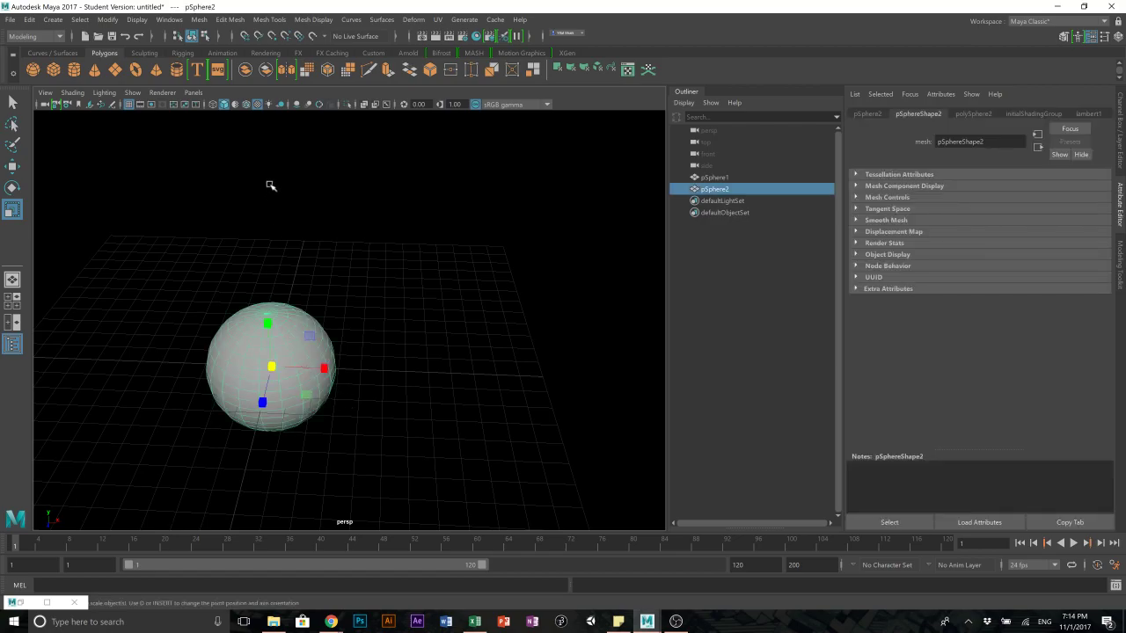
key("Delete")
- Create a NURBS sphere at the origin and scale it uniformly to about 4.255
left_click_drag(290, 287, 286, 245, "alt")
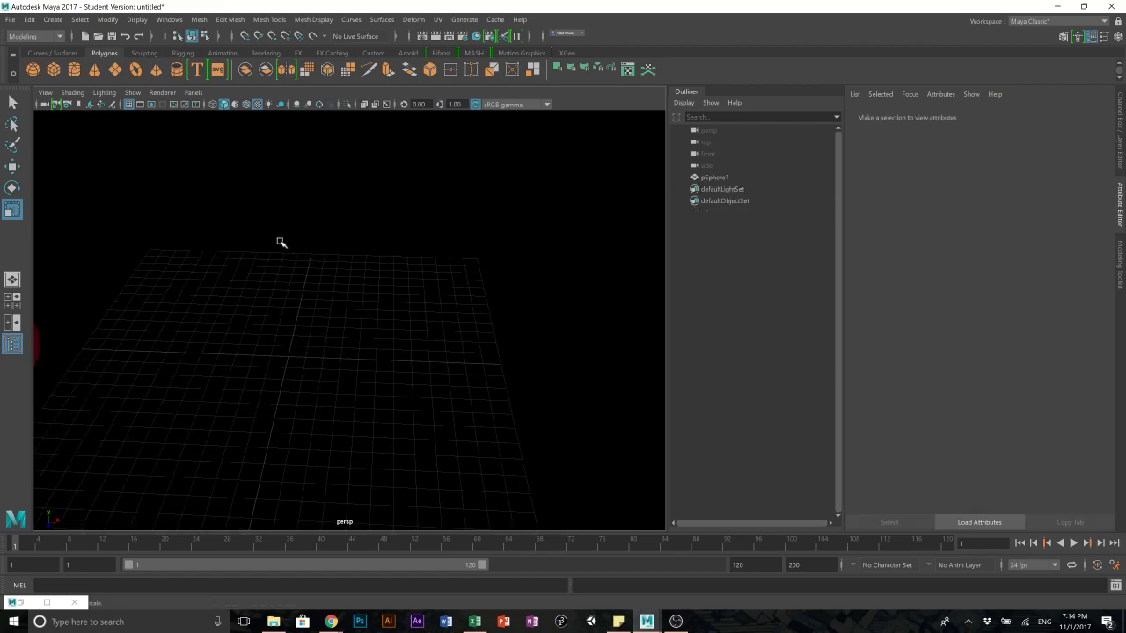
left_click(183, 53)
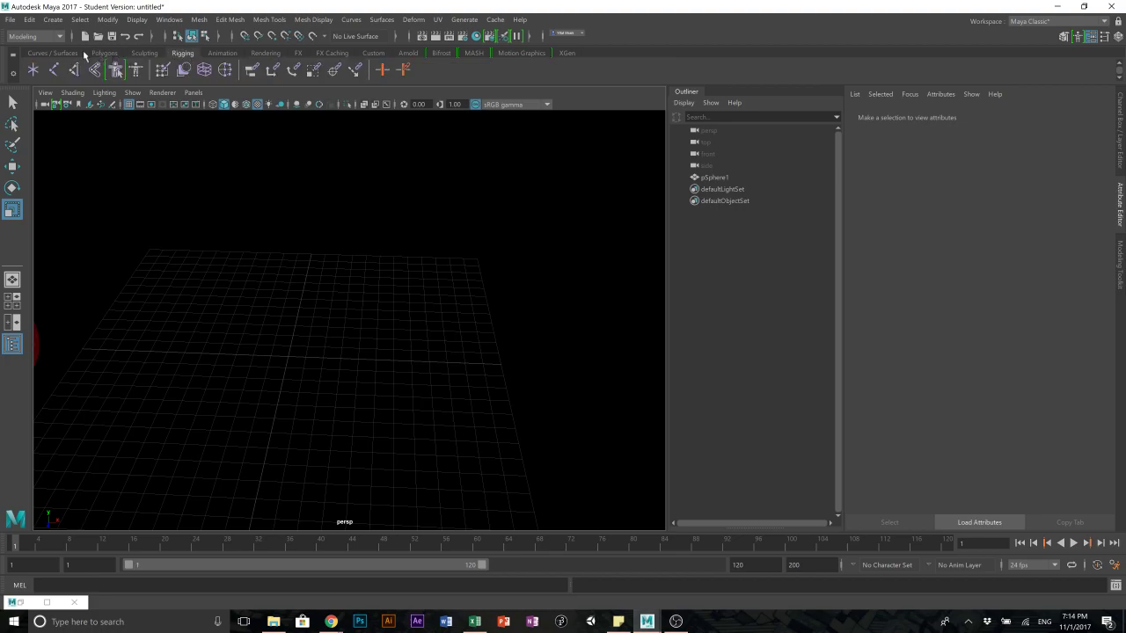
left_click(50, 52)
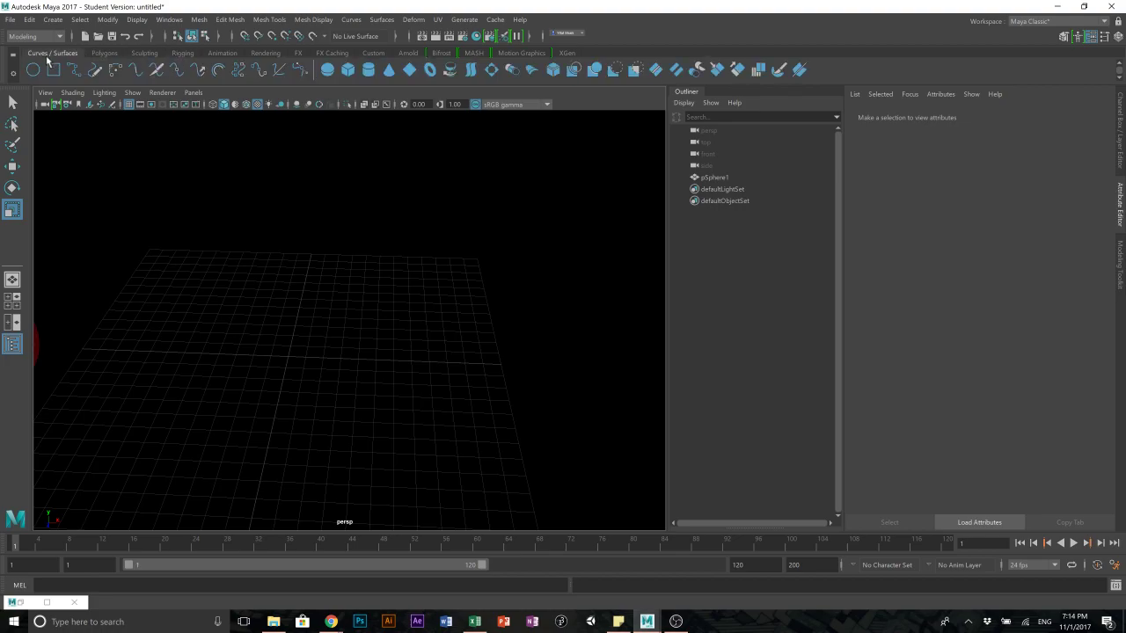
left_click(327, 70)
left_click_drag(324, 384, 373, 386)
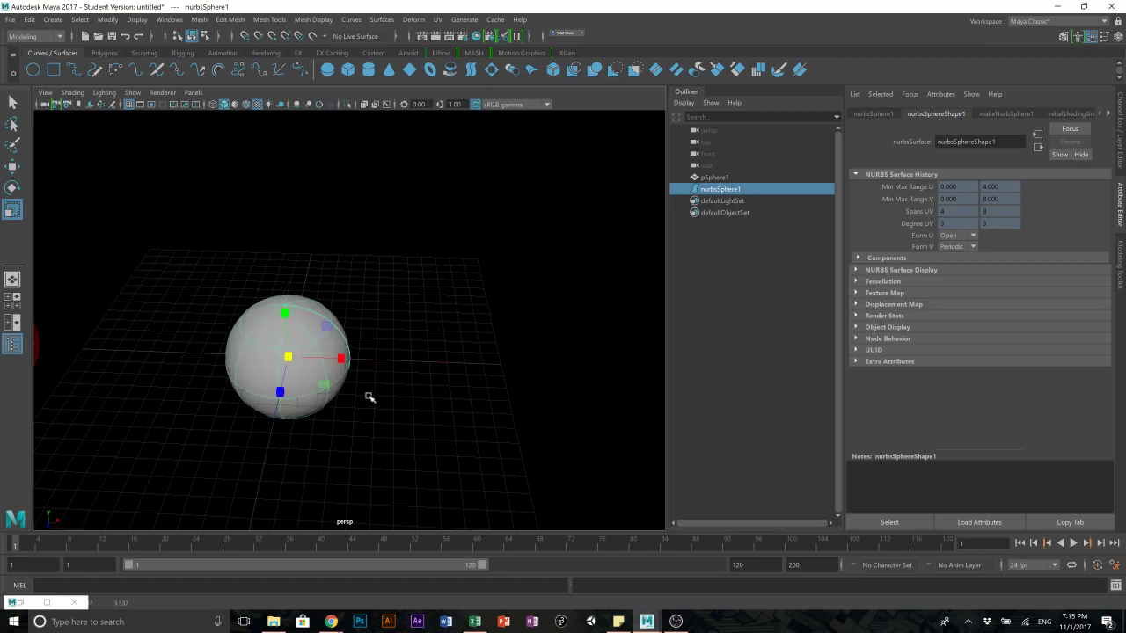
left_click_drag(292, 360, 316, 364)
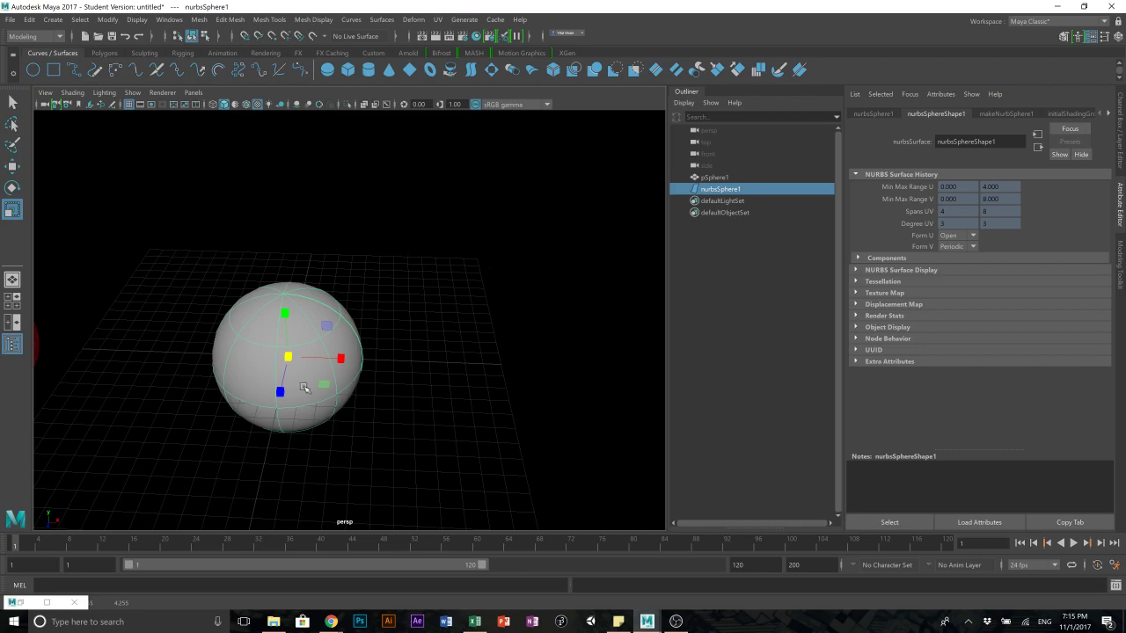
- Show the Channel Box and set the NURBS sphere's Rotate X to 90
left_click(1117, 37)
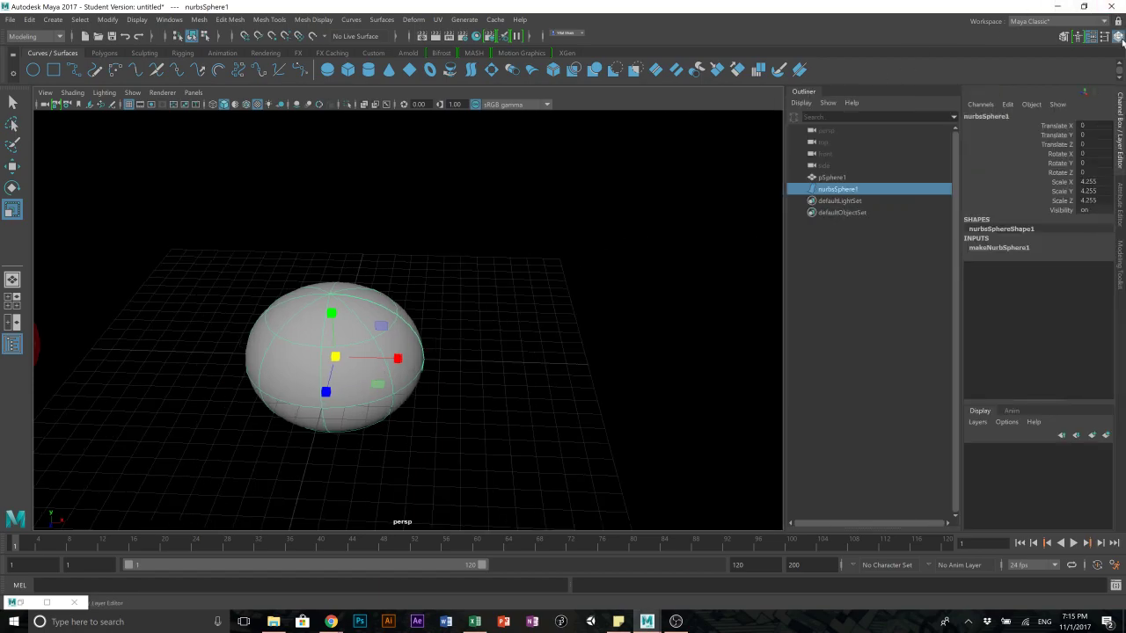
key("e")
left_click_drag(317, 362, 328, 407)
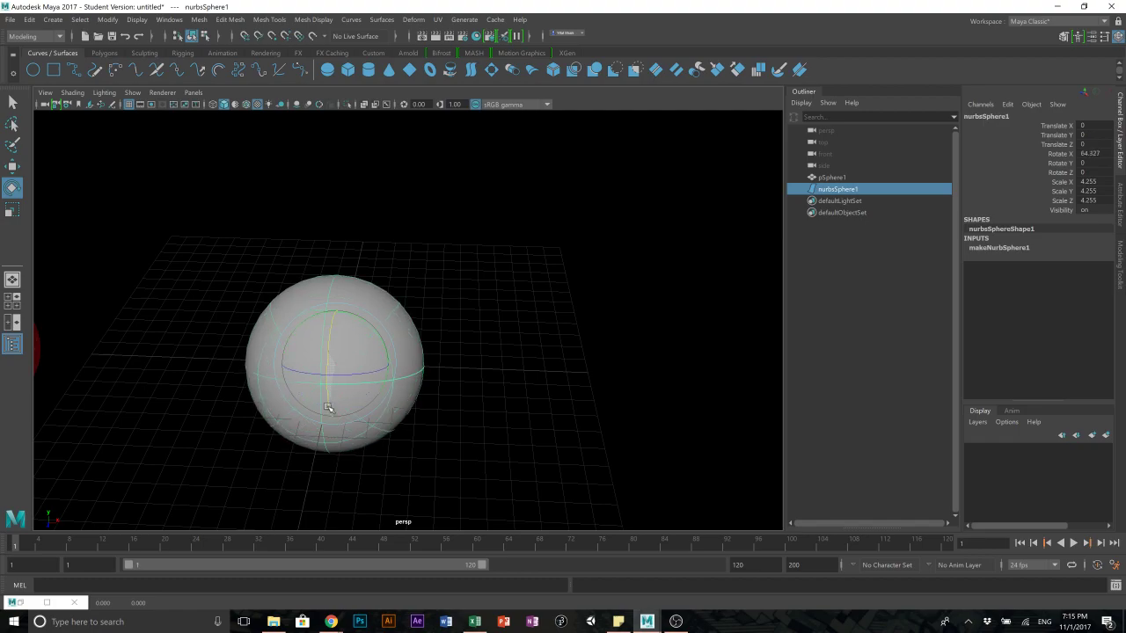
left_click(1096, 155)
type("90")
key("Return")
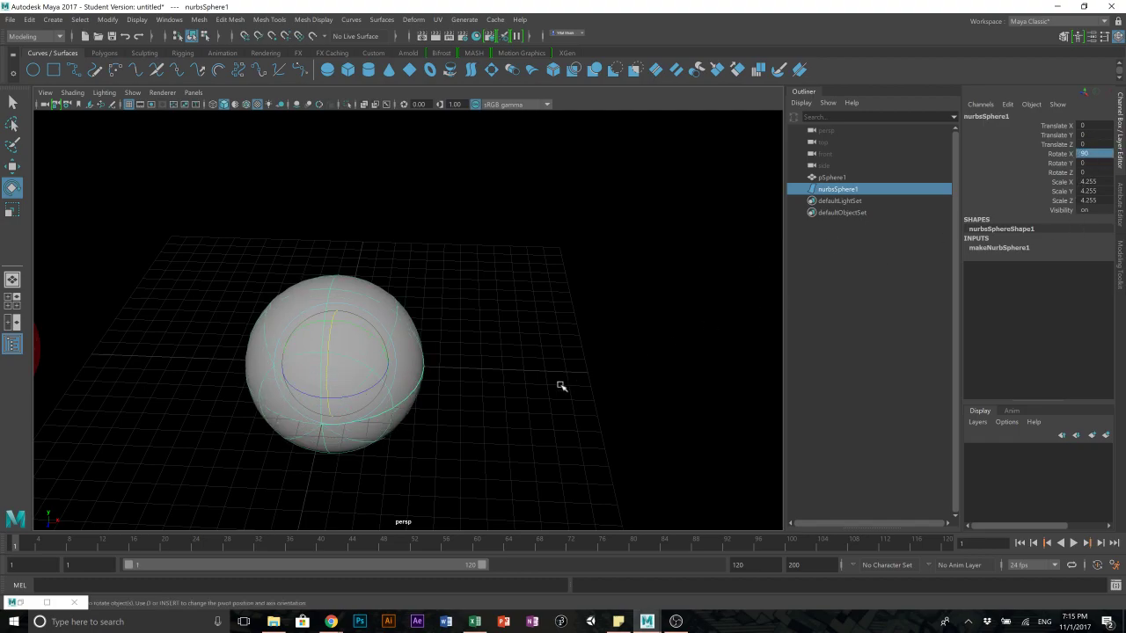
- Assign a new Blinn material to the NURBS sphere and reopen the Hypershade window
scroll(550, 387, "down", 4)
left_click_drag(467, 374, 441, 387, "alt")
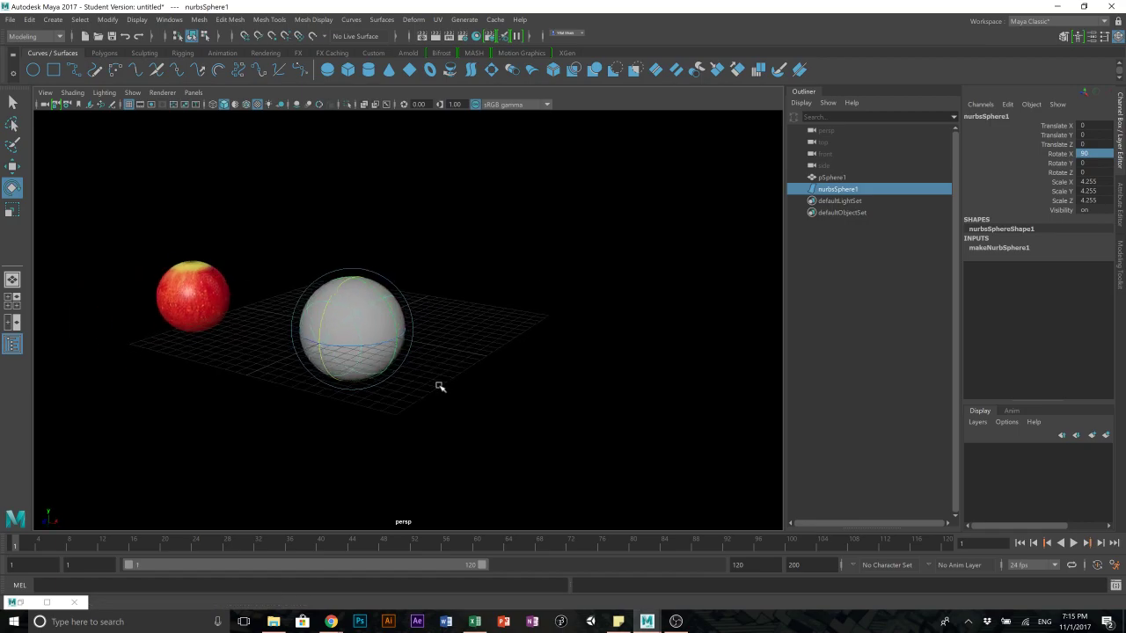
key("q")
left_click_drag(430, 433, 381, 319, "alt")
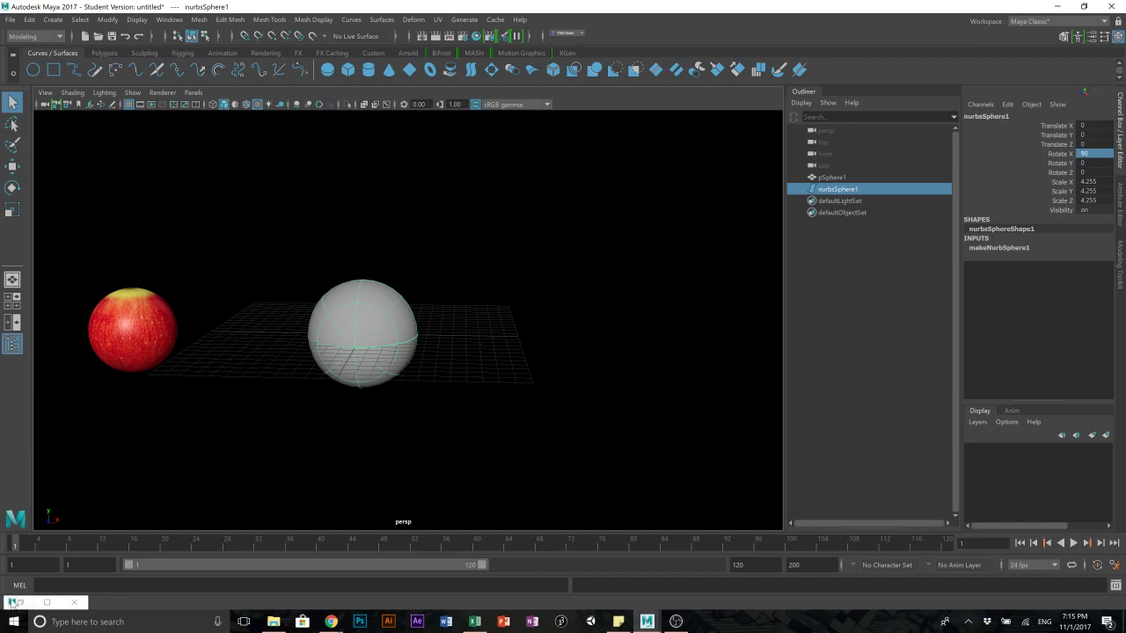
right_click(372, 310)
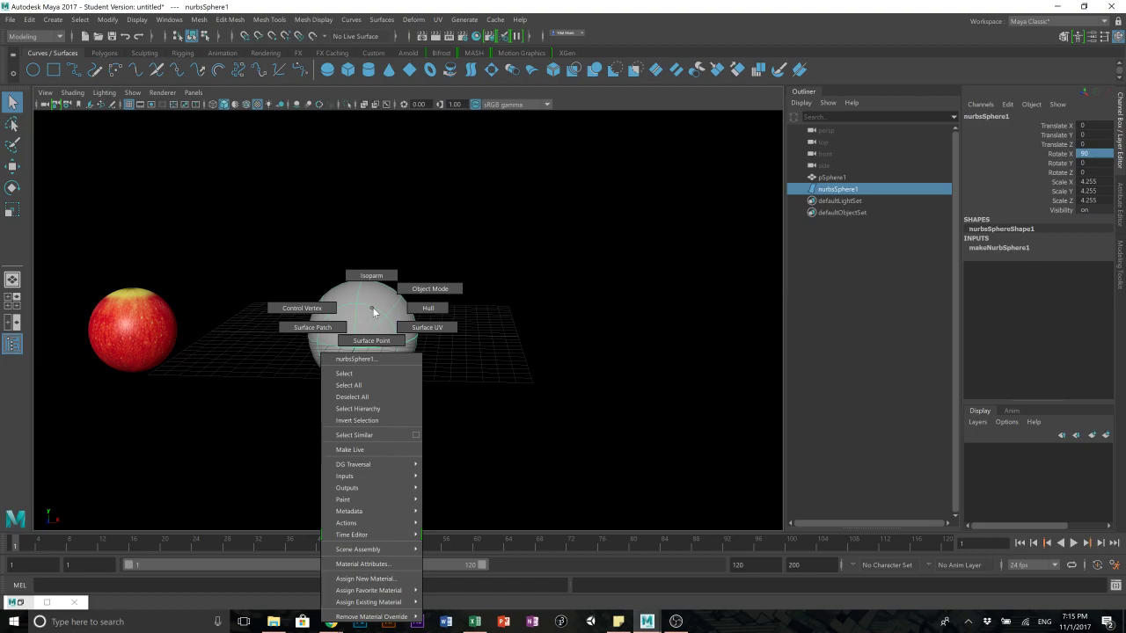
left_click(388, 579)
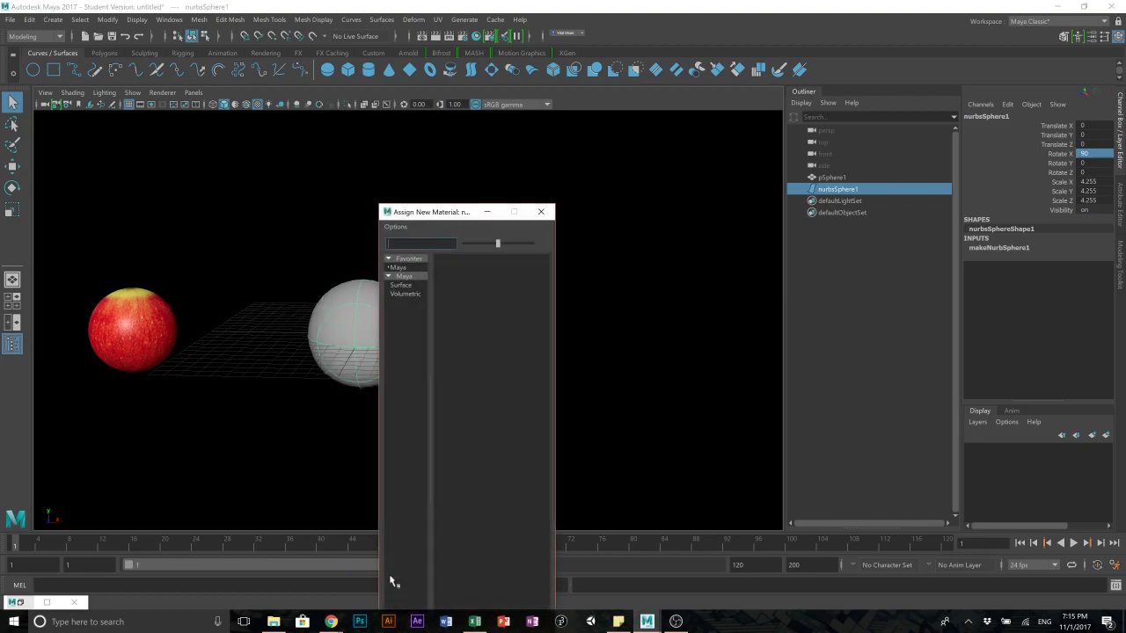
left_click_drag(452, 213, 675, 44)
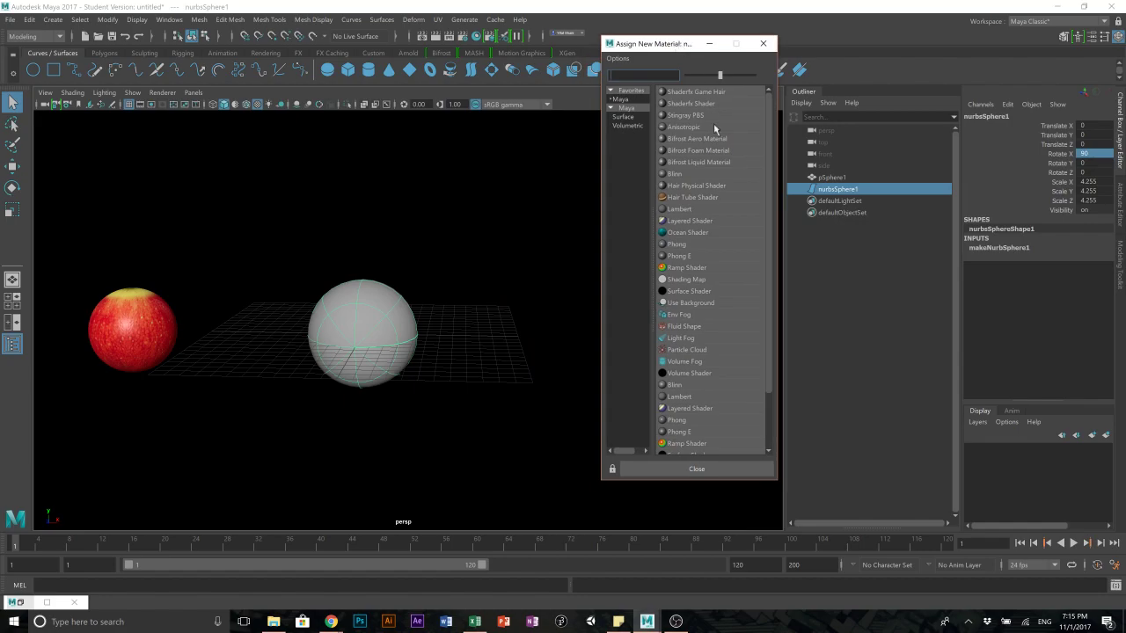
left_click(704, 174)
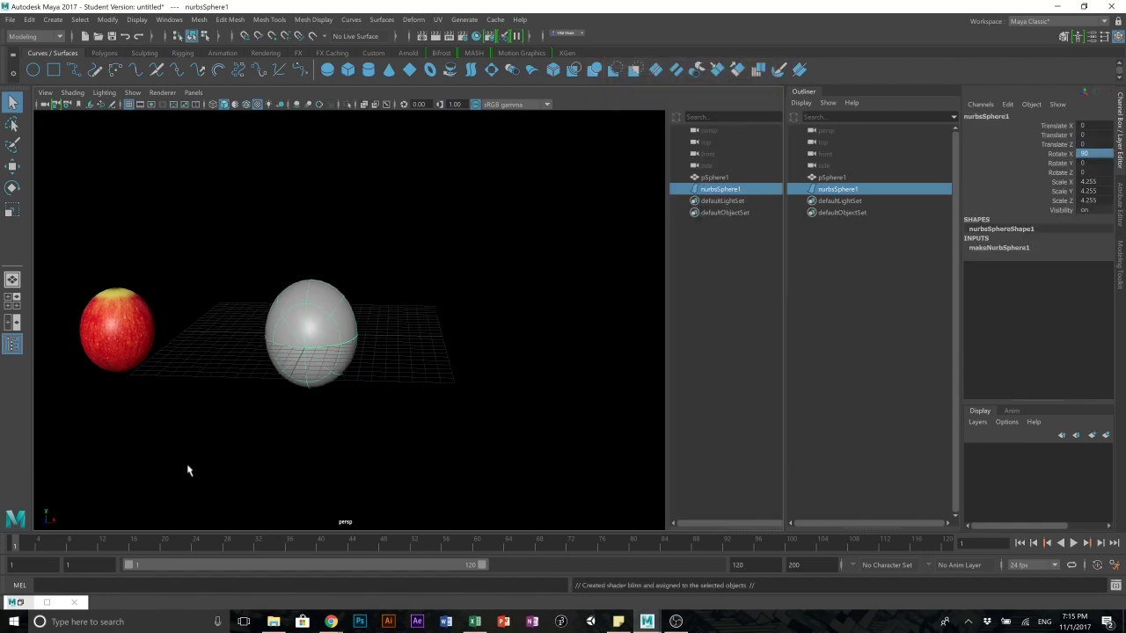
left_click(14, 602)
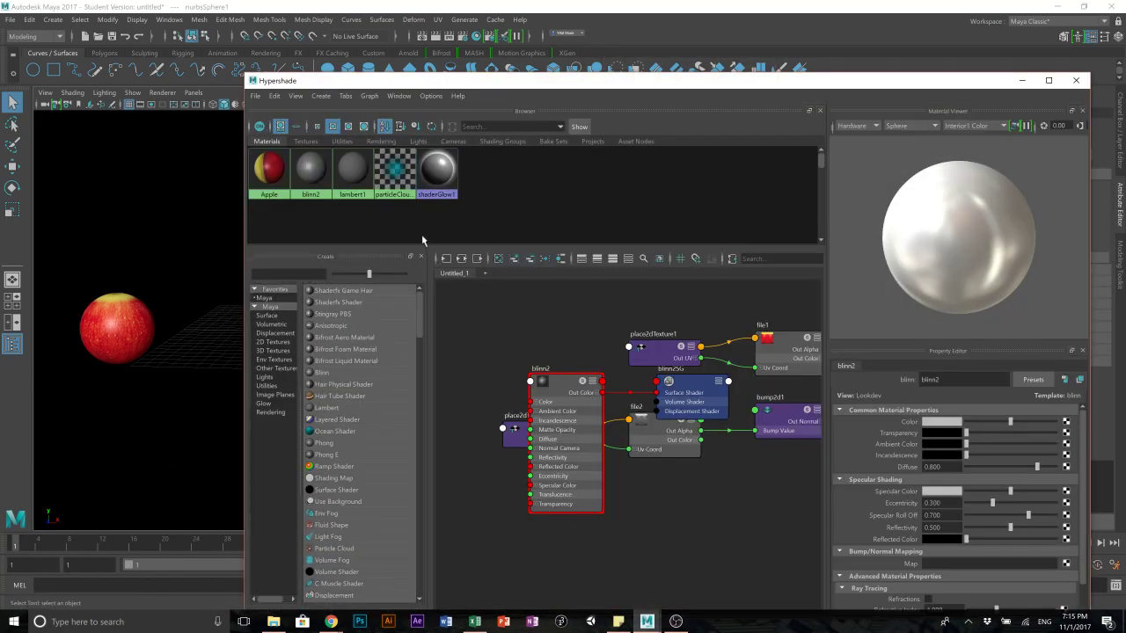
- Rename the NURBS sphere's new Blinn material as Eye
left_click(310, 164)
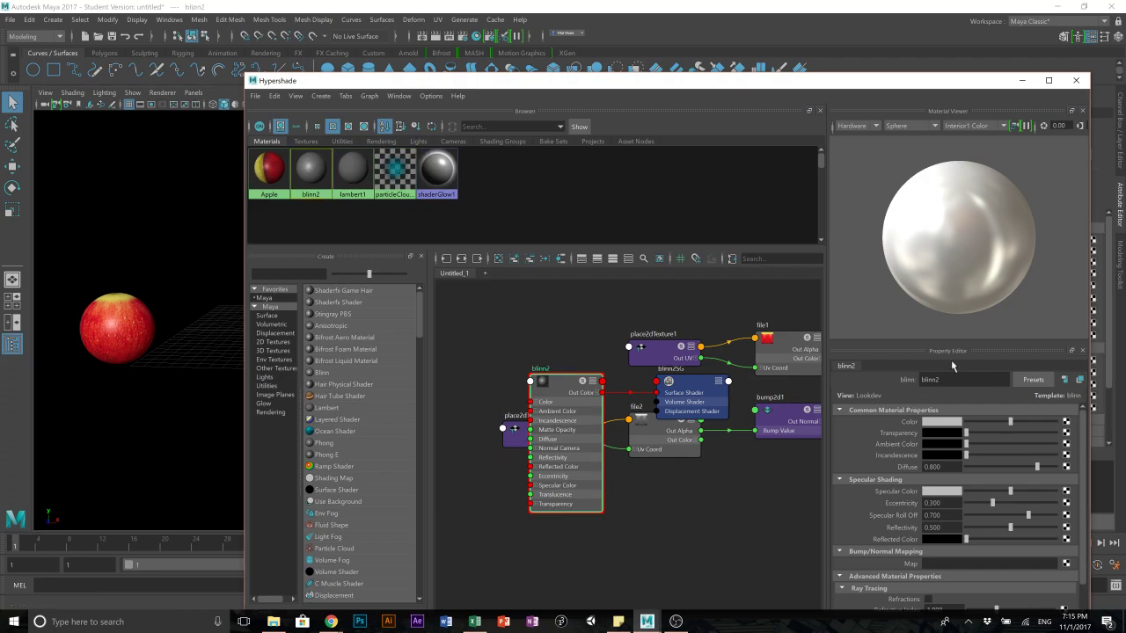
left_click_drag(951, 380, 681, 412)
type("Eye")
key("Return")
- Graph only the Eye material's network in the Hypershade work area, replacing the combined Apple and Eye graph
left_click_drag(706, 80, 701, 3)
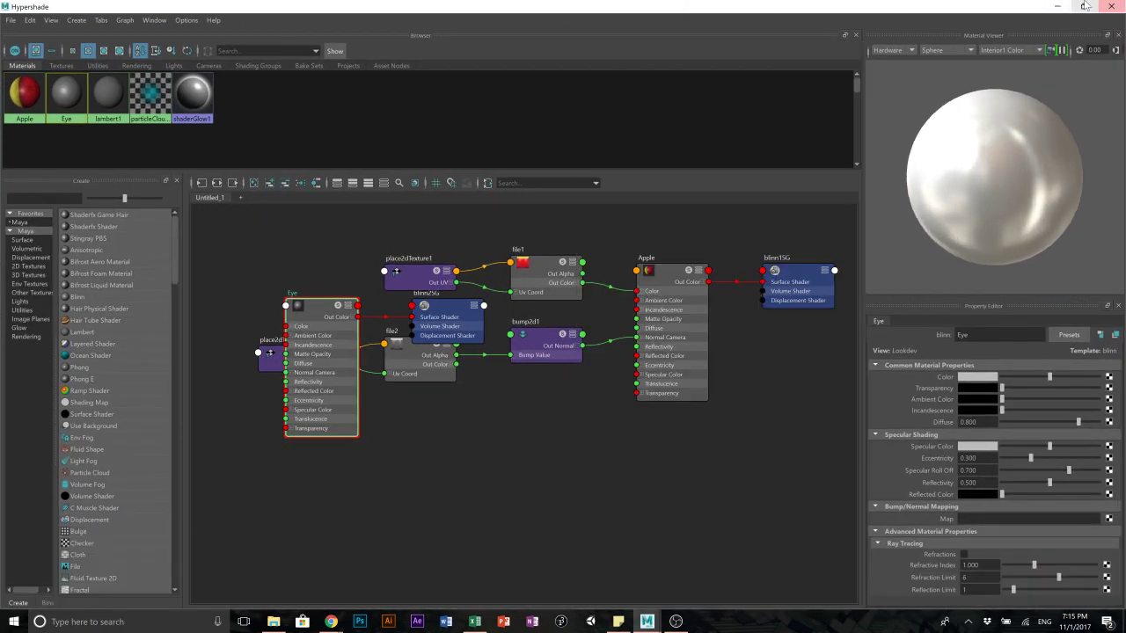
left_click(1085, 6)
left_click_drag(821, 82, 785, 50)
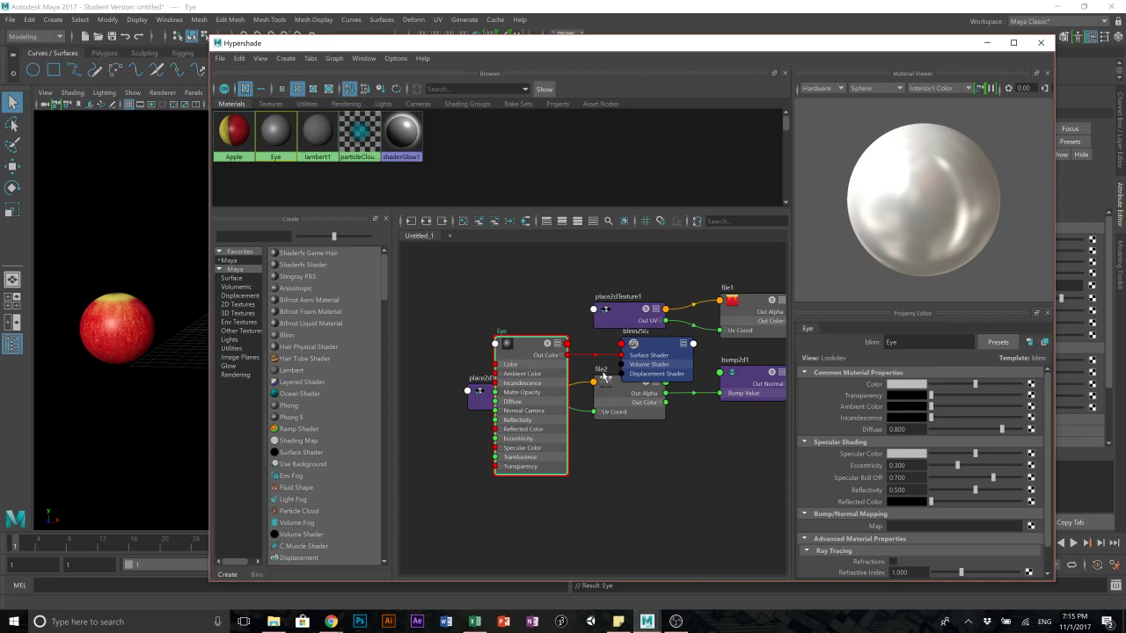
scroll(634, 380, "down", 2)
scroll(697, 329, "down", 2)
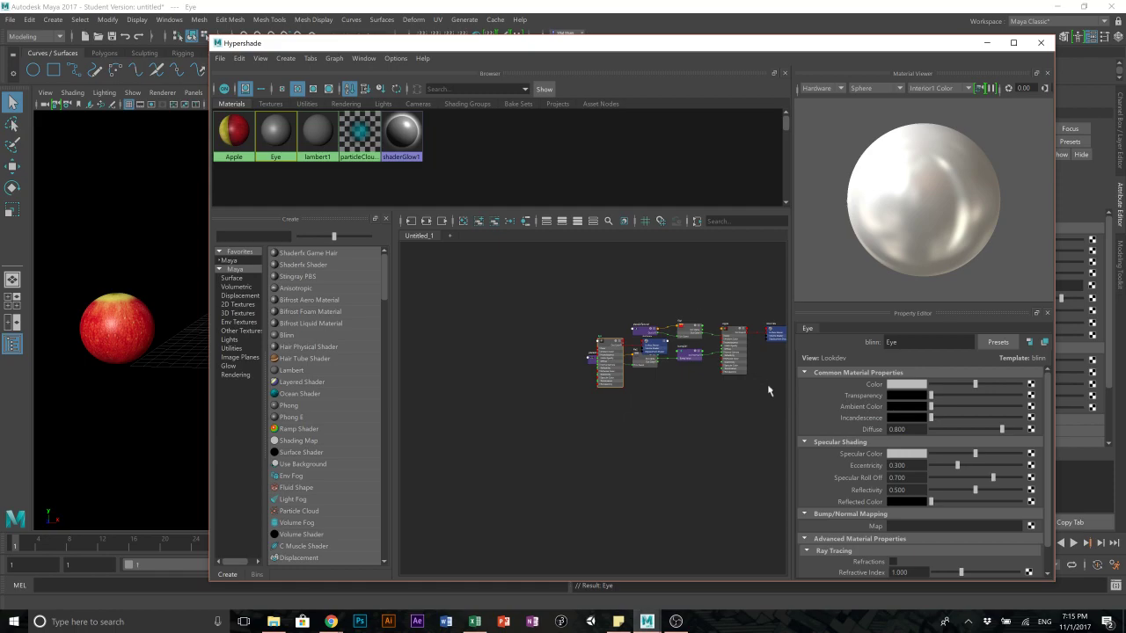
scroll(750, 399, "up", 2)
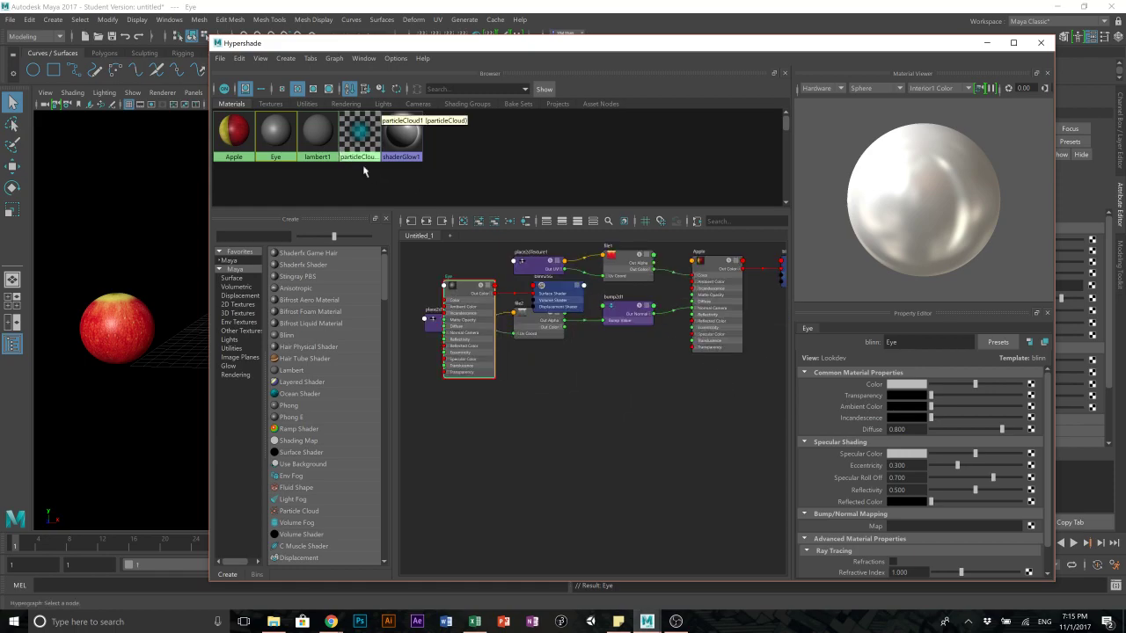
right_click(278, 128)
left_click(279, 162)
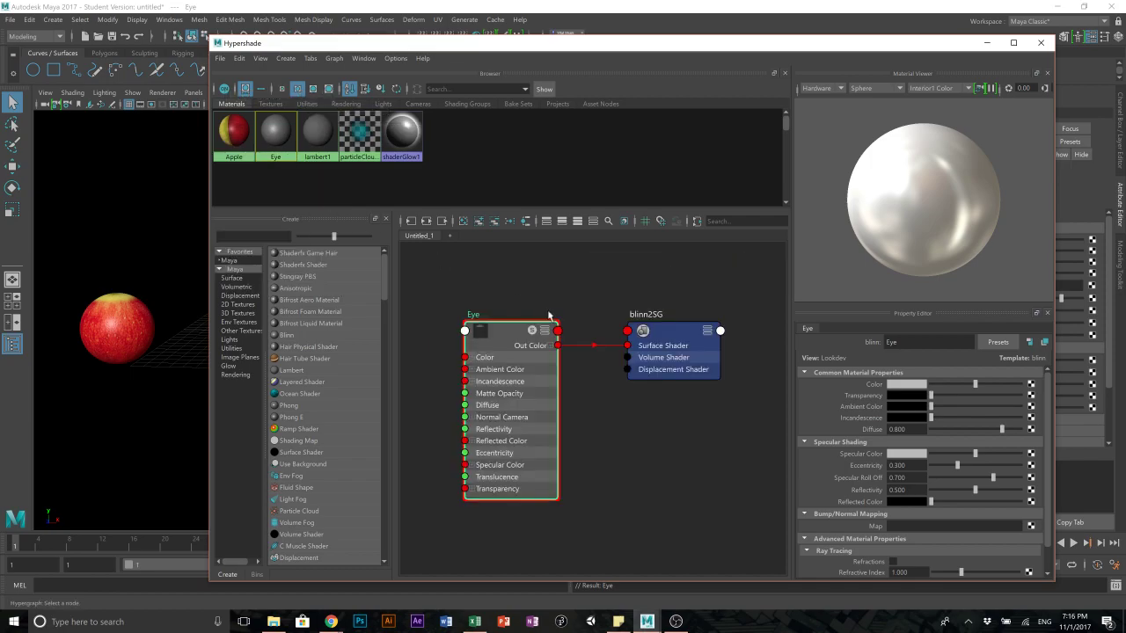
scroll(660, 443, "down", 3)
scroll(658, 436, "up", 4)
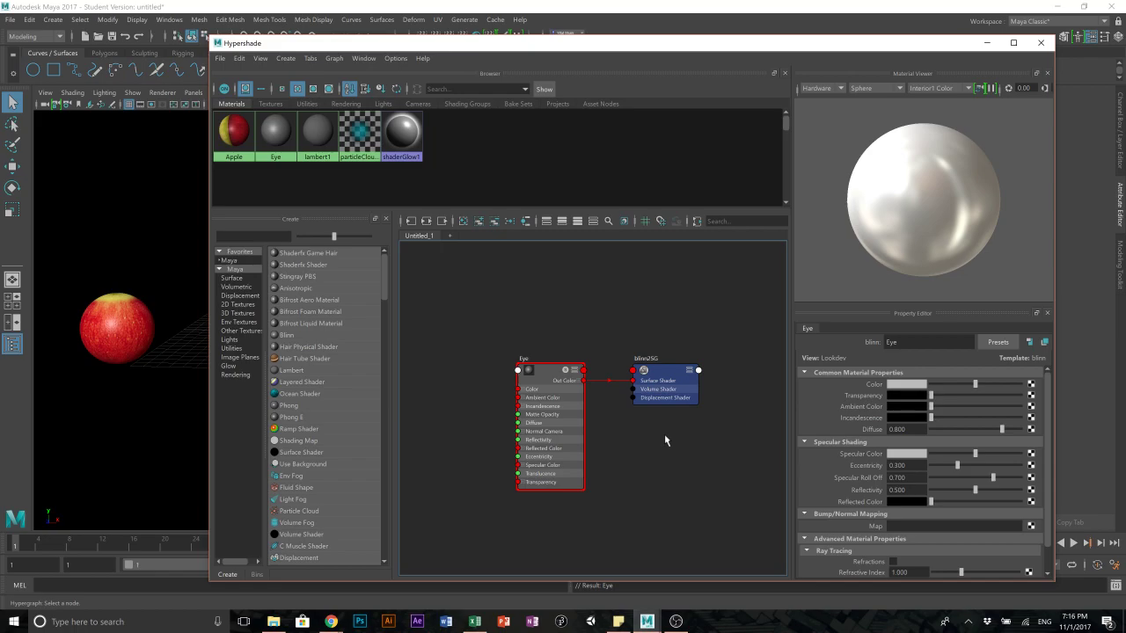
scroll(664, 434, "up", 2)
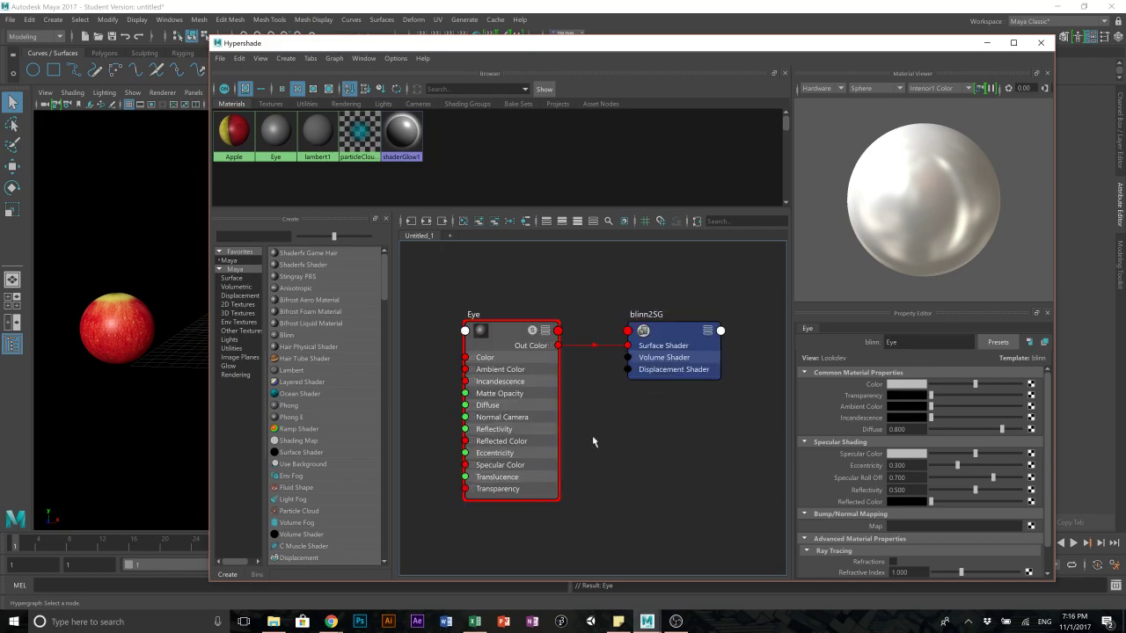
scroll(592, 431, "down", 3)
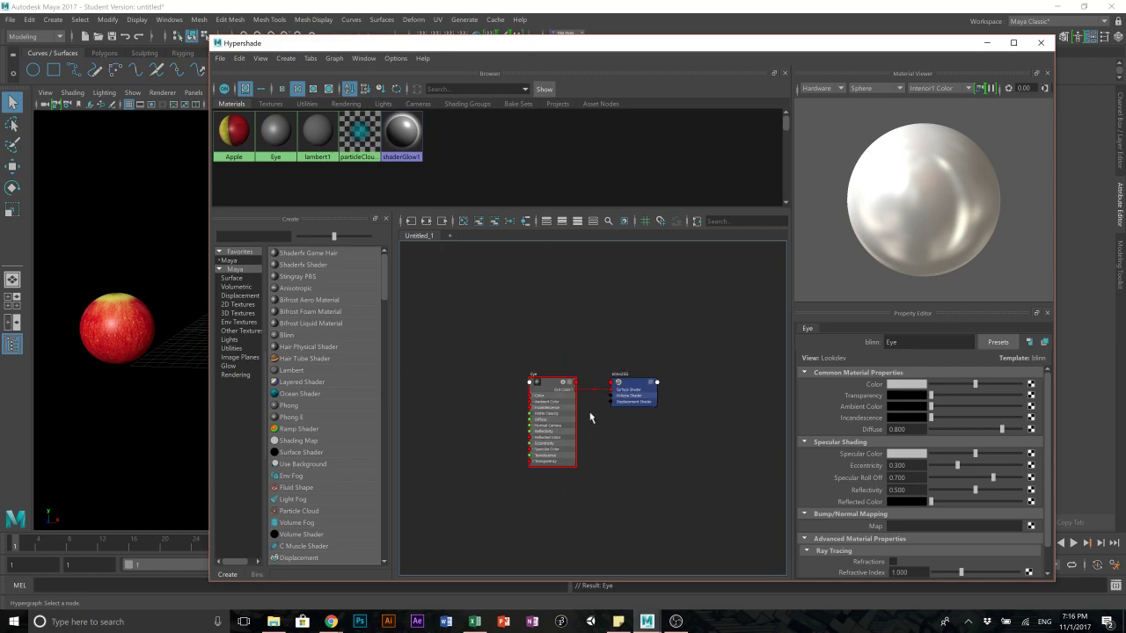
scroll(609, 453, "up", 3)
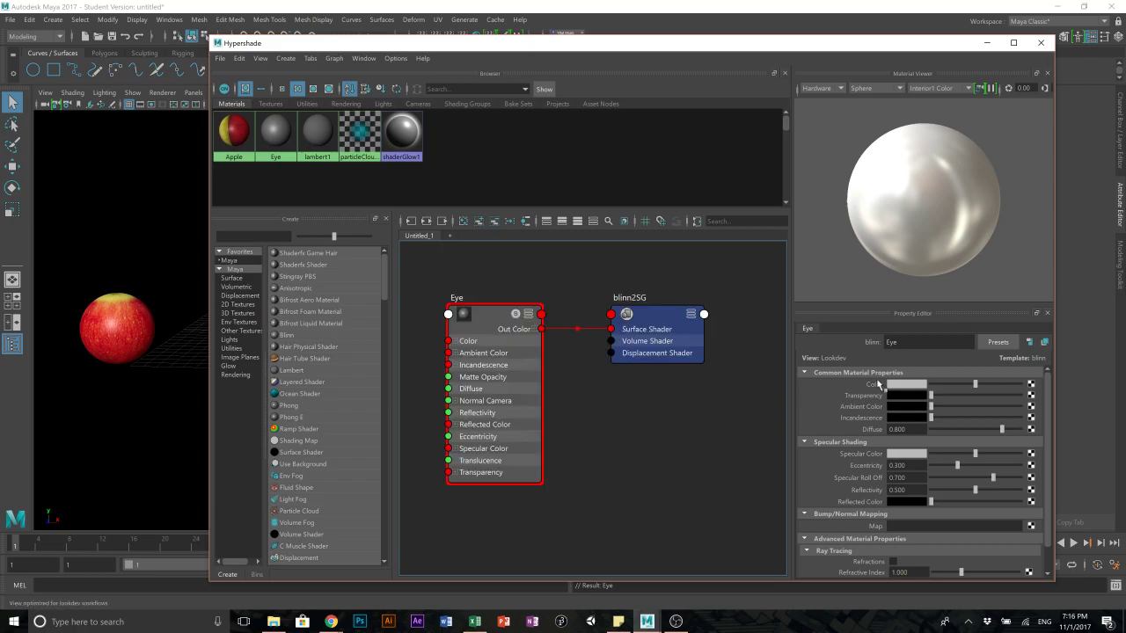
- Try a pinkish tint as the Eye material's Color, then undo the change
left_click(1031, 385)
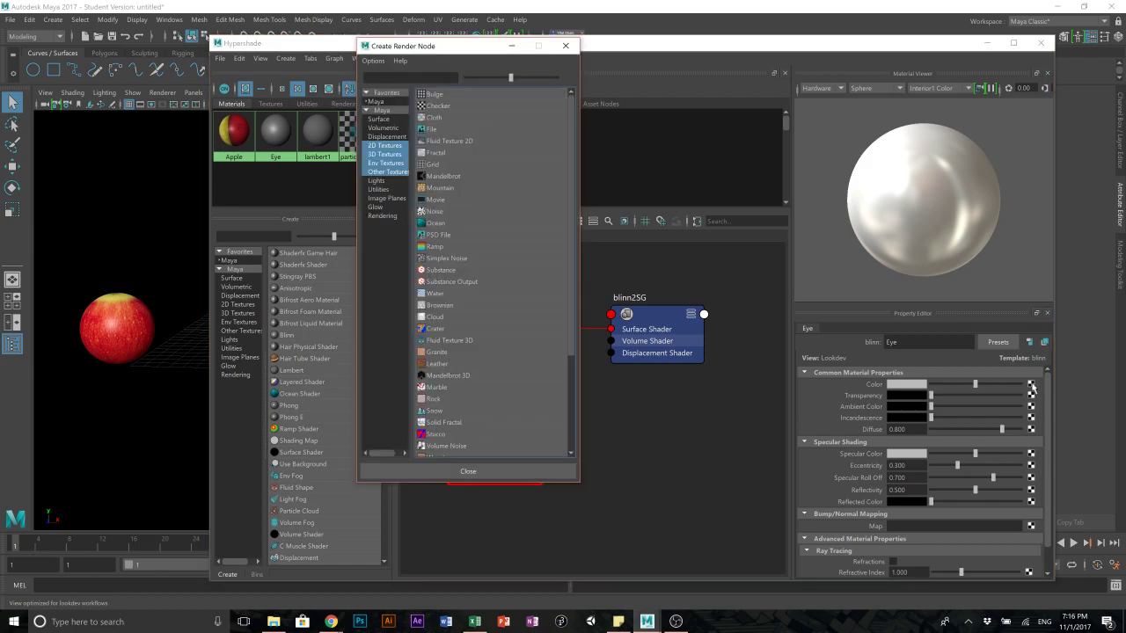
left_click(565, 46)
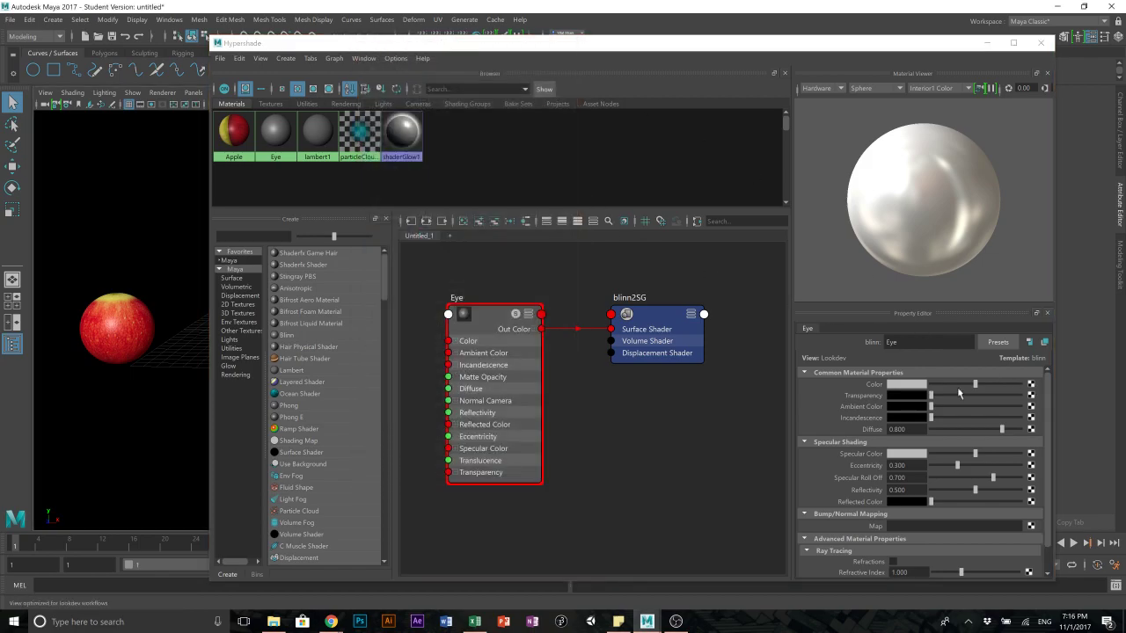
left_click(906, 383)
mouse_move(940, 421)
left_mouse_down()
mouse_move(924, 421)
mouse_move(963, 422)
mouse_move(897, 428)
mouse_move(962, 420)
mouse_move(936, 421)
left_mouse_up()
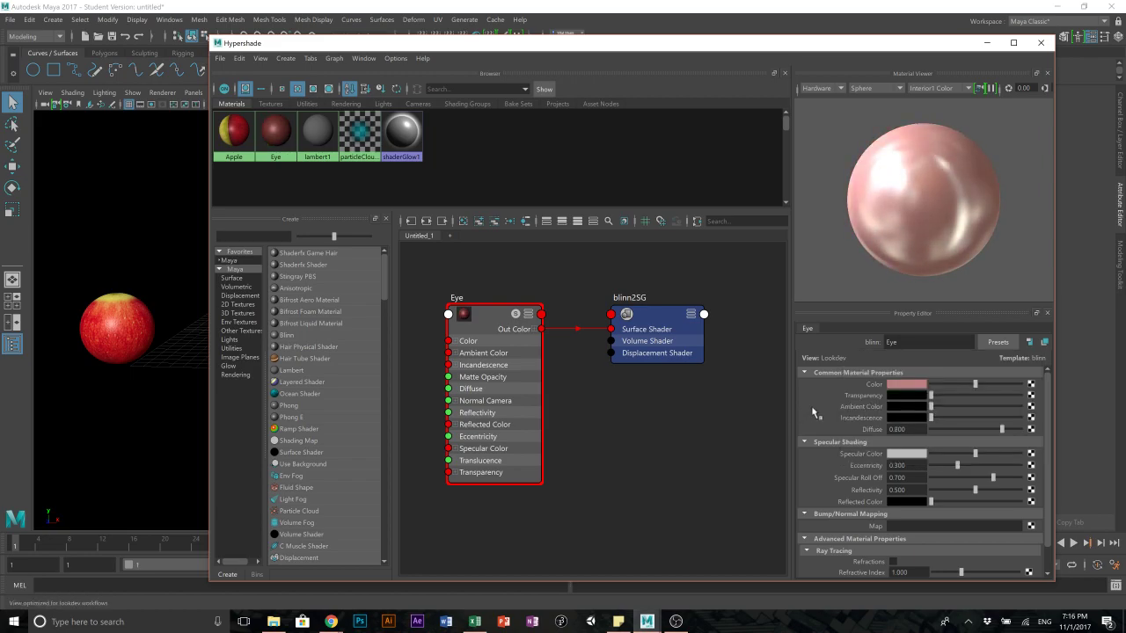
key("ctrl+z")
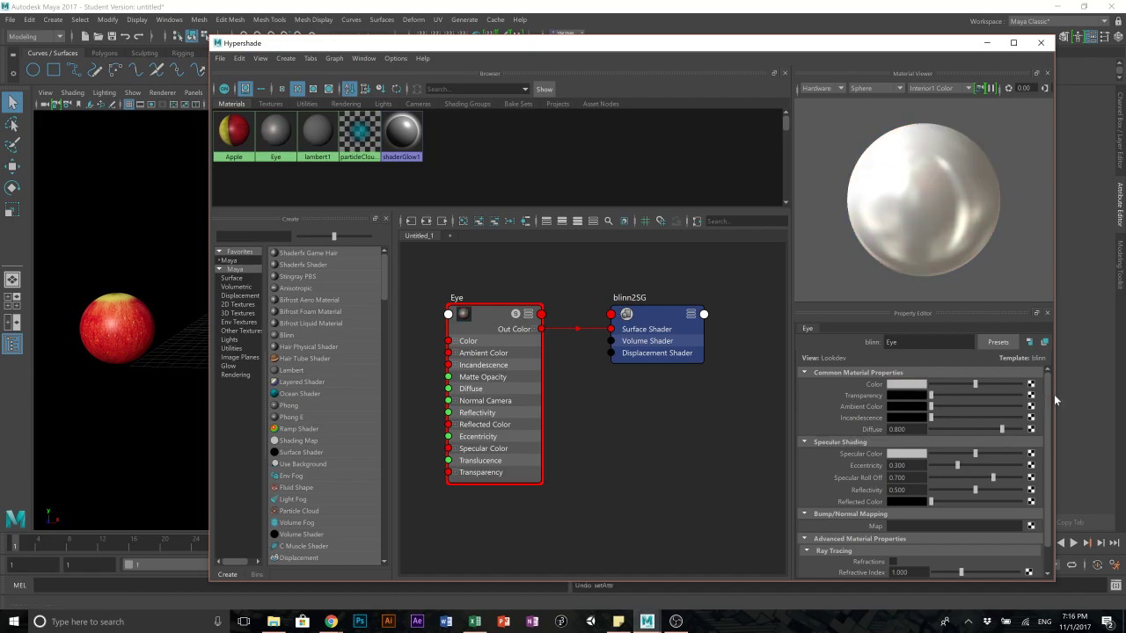
- Map a Ramp texture to the Eye material's Color attribute
left_click(1031, 384)
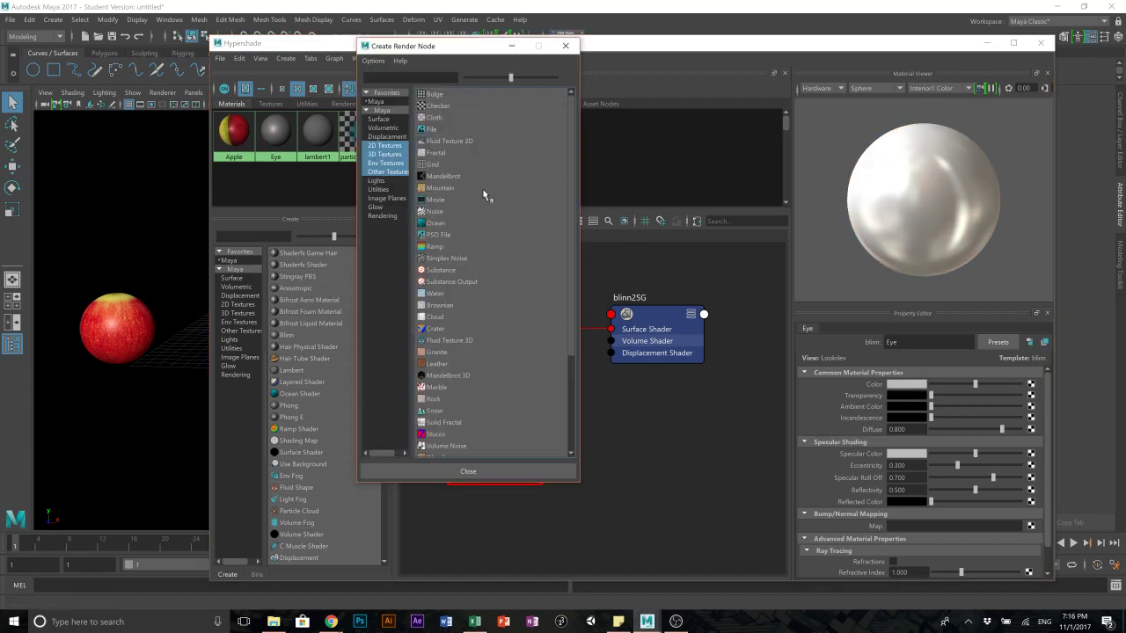
left_click(427, 249)
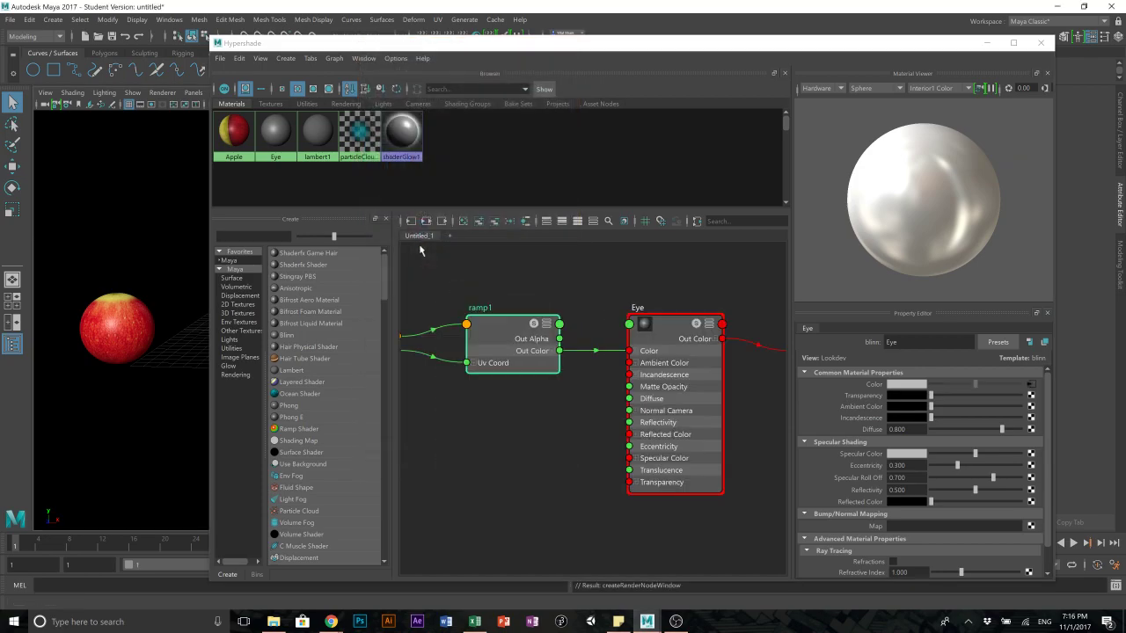
scroll(508, 299, "down", 3)
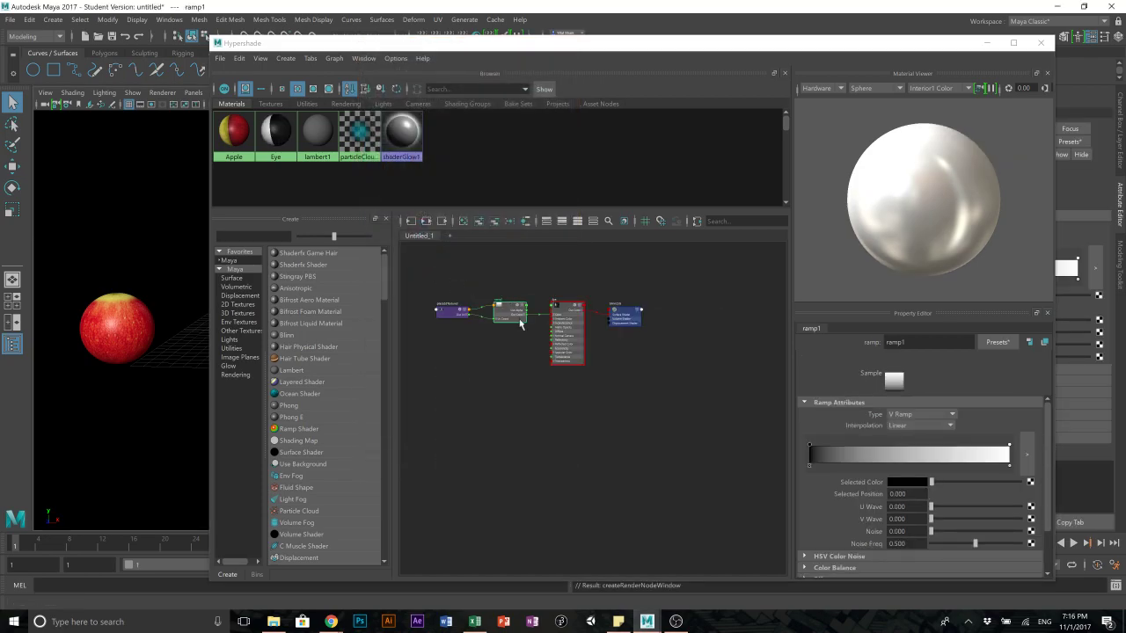
scroll(520, 323, "up", 1)
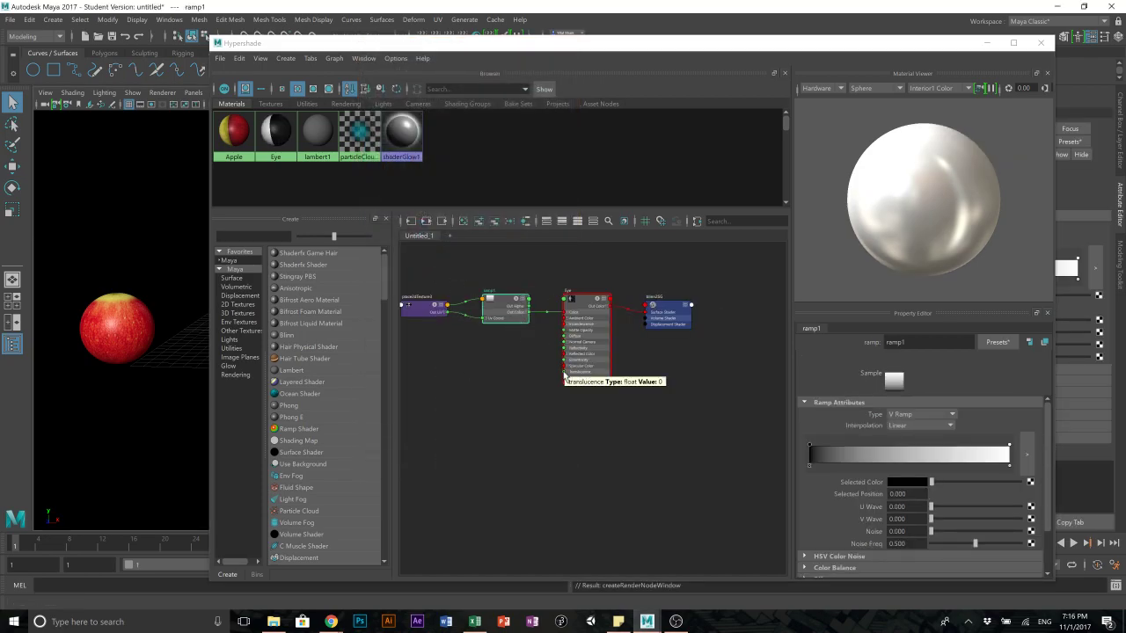
left_click_drag(484, 46, 659, 15)
mouse_move(350, 320)
left_mouse_down("alt")
mouse_move(295, 304)
mouse_move(194, 314)
mouse_move(380, 300)
mouse_move(340, 319)
left_mouse_up("alt")
left_click_drag(693, 16, 430, 16)
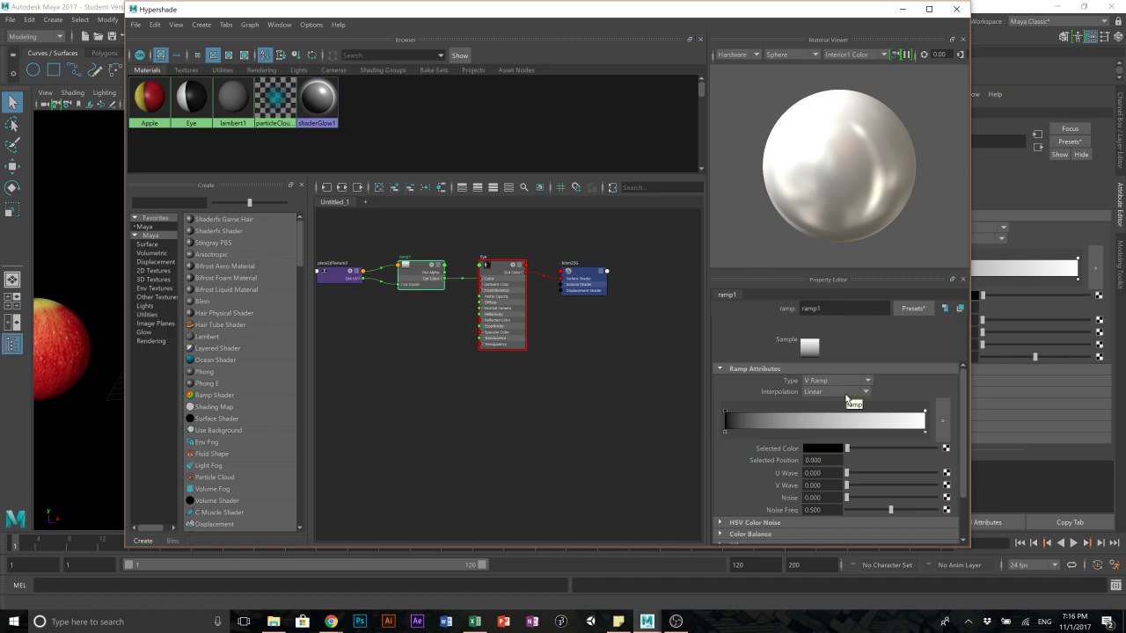
- Add colour stops along the ramp, and move a grey one close to the black end at position 0.060
left_click(767, 427)
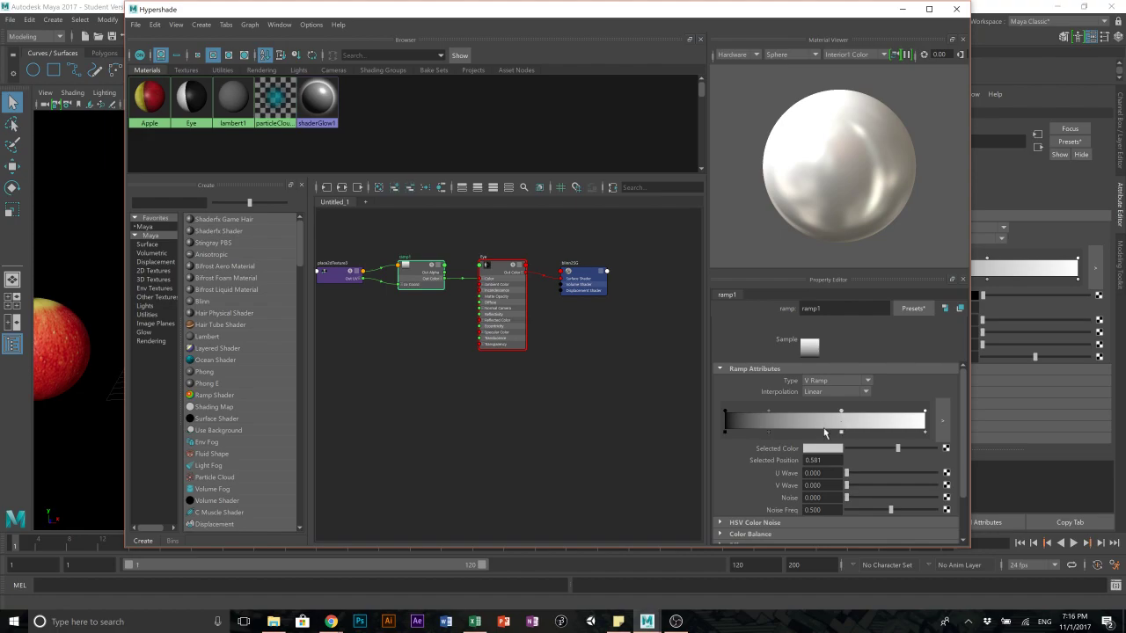
left_click(790, 428)
left_click(770, 417)
left_click(771, 433)
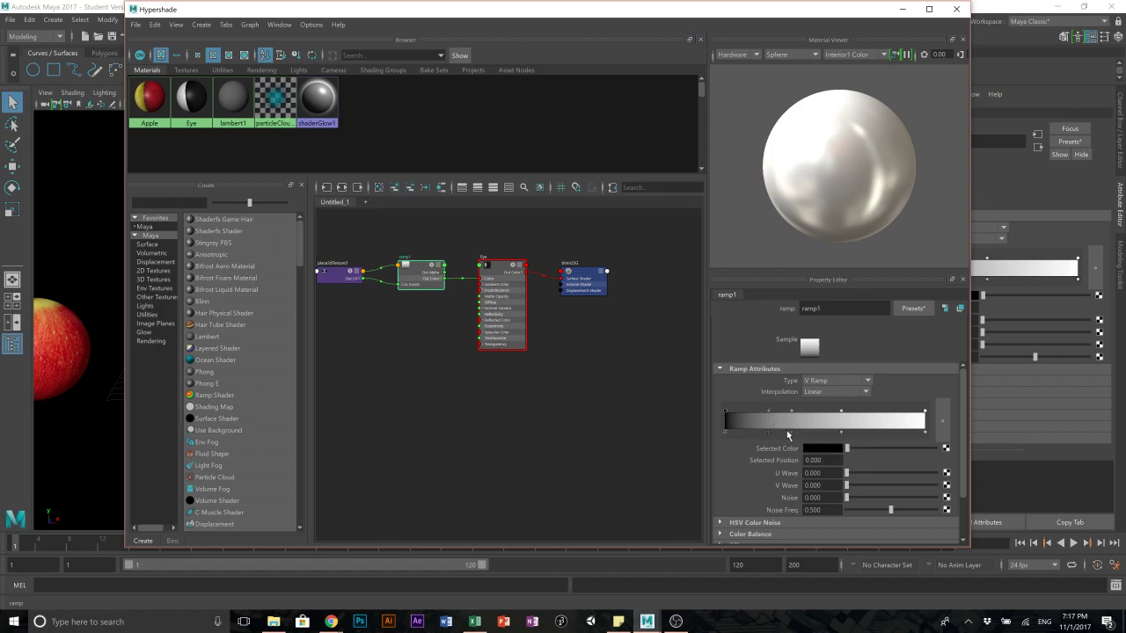
left_click(769, 417)
left_click_drag(764, 418, 736, 413)
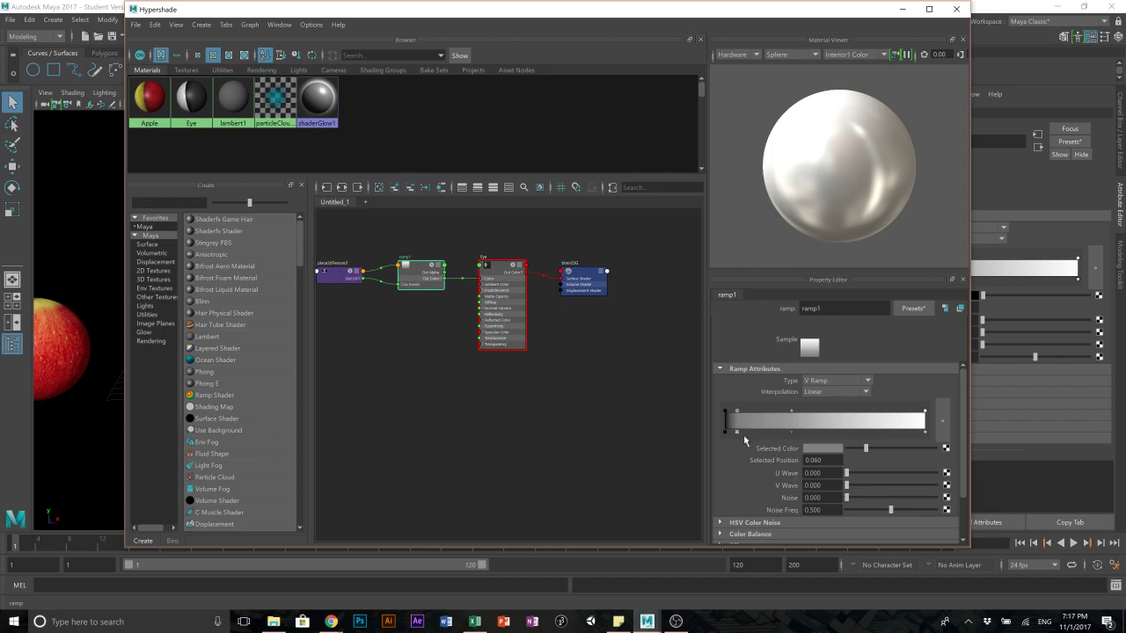
- Map a Fractal texture to the colour of the ramp stop at position 0.060
left_click(946, 449)
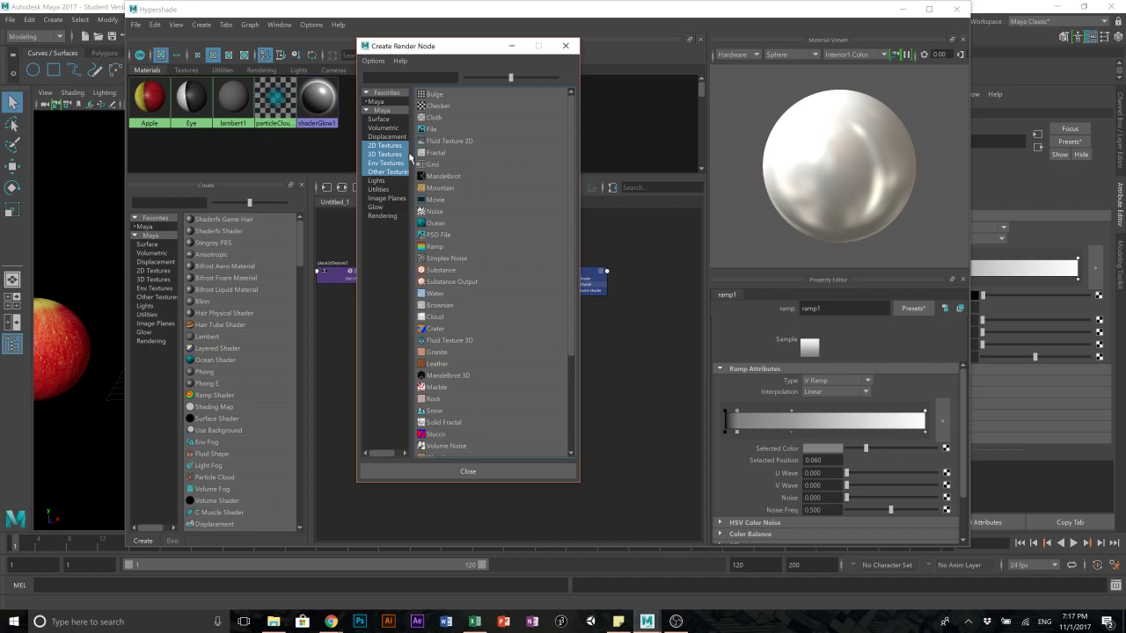
left_click(437, 154)
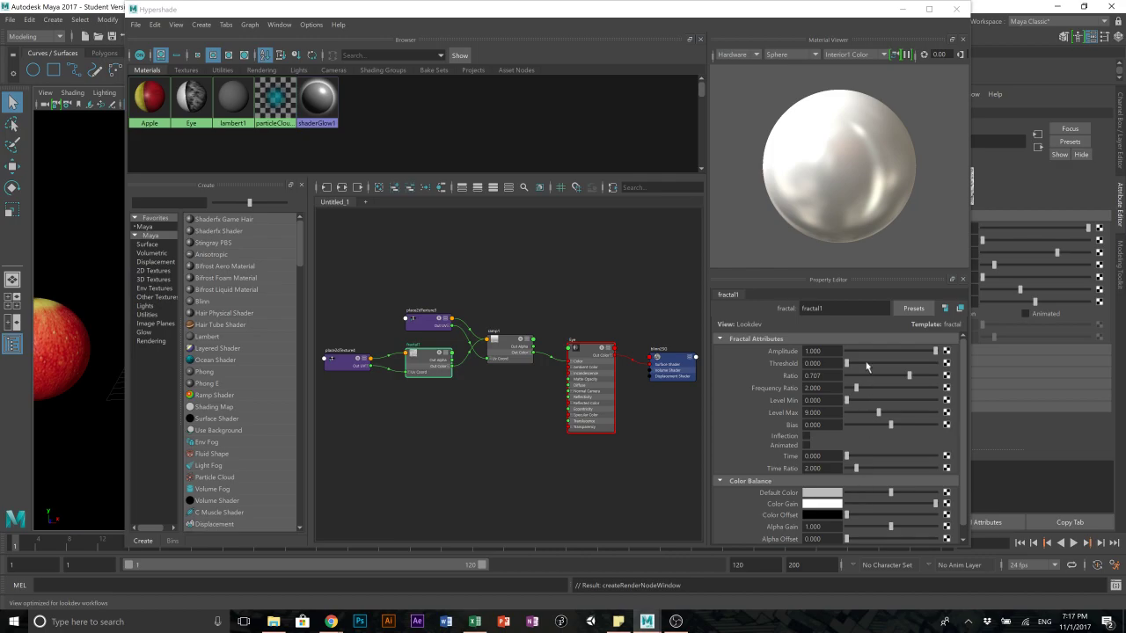
scroll(870, 368, "down", 1)
scroll(875, 369, "up", 1)
- Select the ramp node feeding the Eye material and set its type to U Ramp
left_click(519, 354)
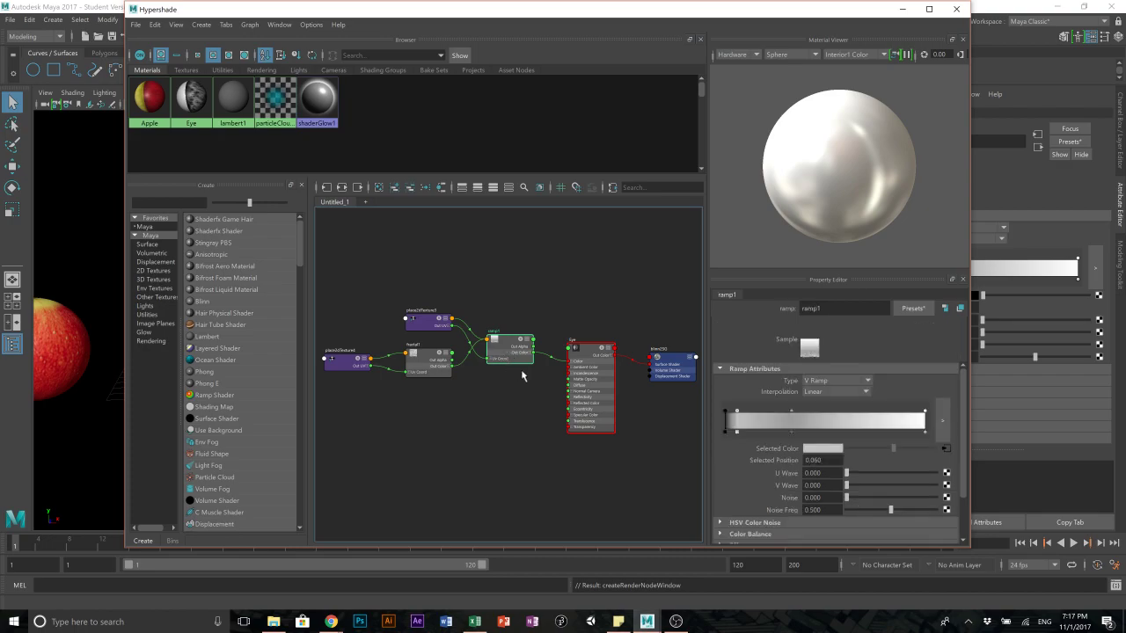
left_click(834, 380)
left_click(838, 403)
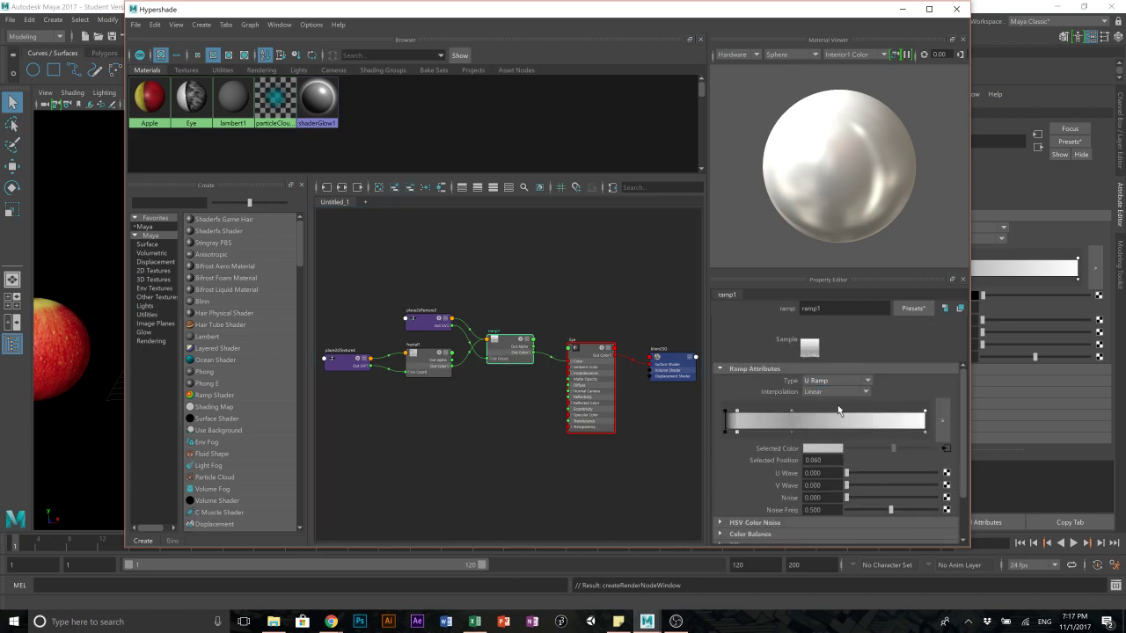
- Examine the ramp and fractal texture on the NURBS sphere in the perspective view
left_click_drag(445, 10, 695, 0)
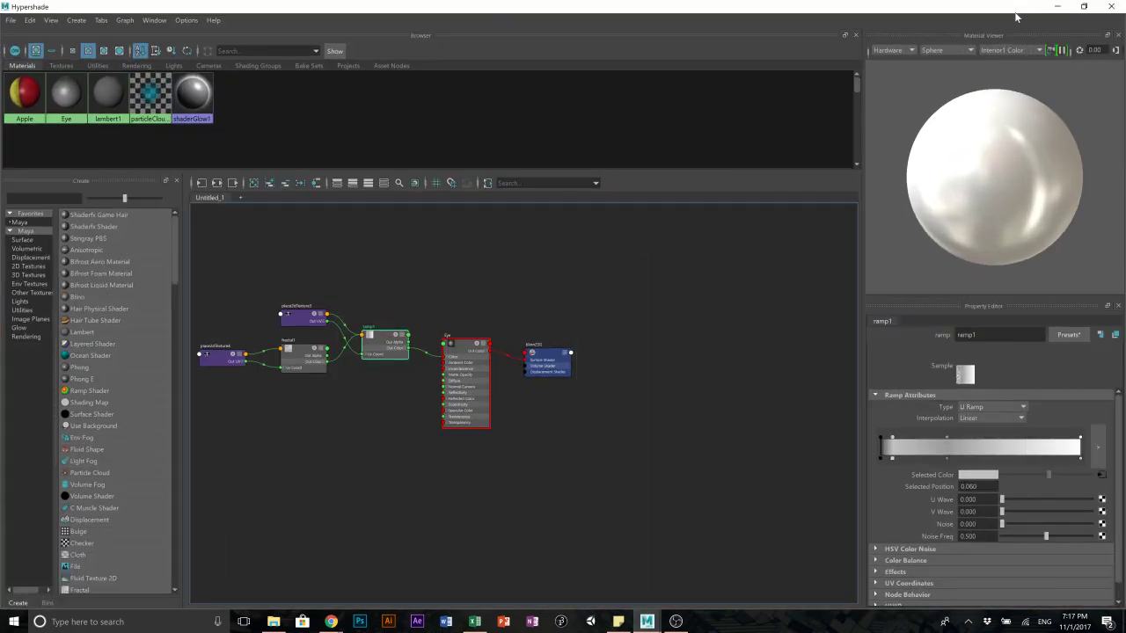
left_click(1084, 6)
left_click_drag(371, 20, 740, 327)
left_click_drag(404, 272, 235, 280, "alt")
left_click_drag(701, 327, 619, 19)
left_click_drag(366, 232, 222, 231, "alt")
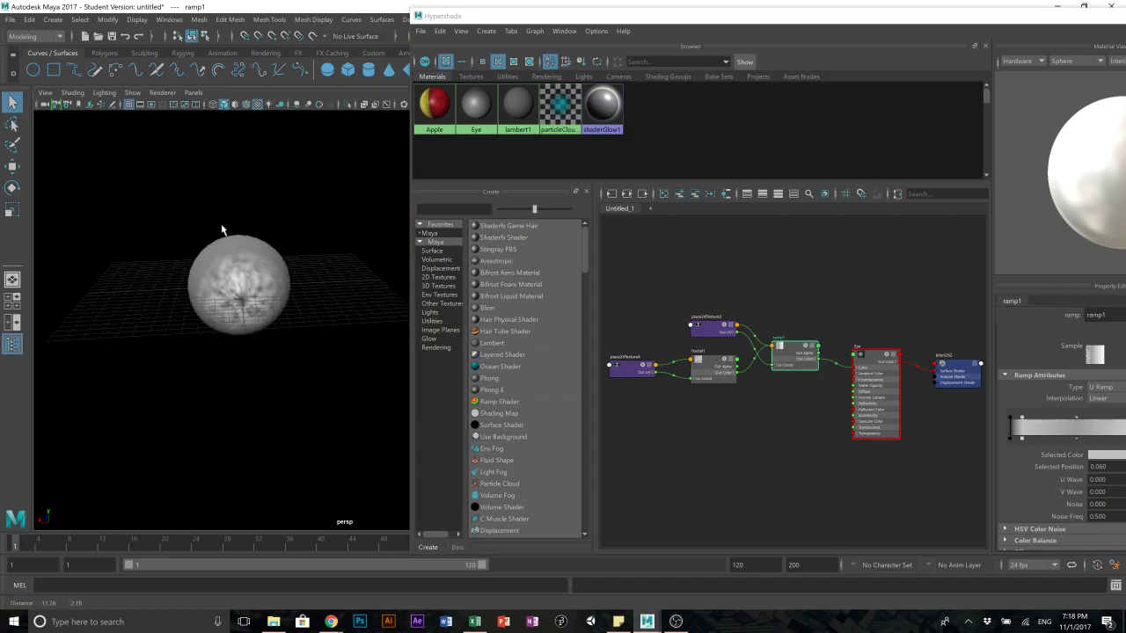
left_click_drag(754, 16, 568, 9)
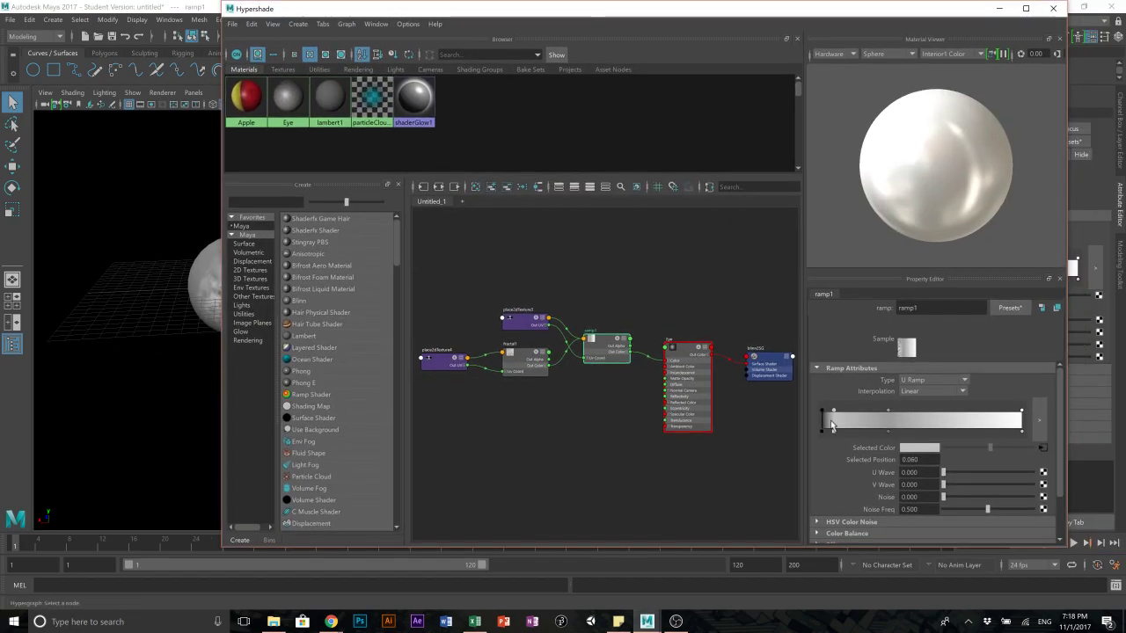
- Open the fractal texture mapped to the ramp stop and set its Color Gain to a saturated dark blue
left_click(1042, 448)
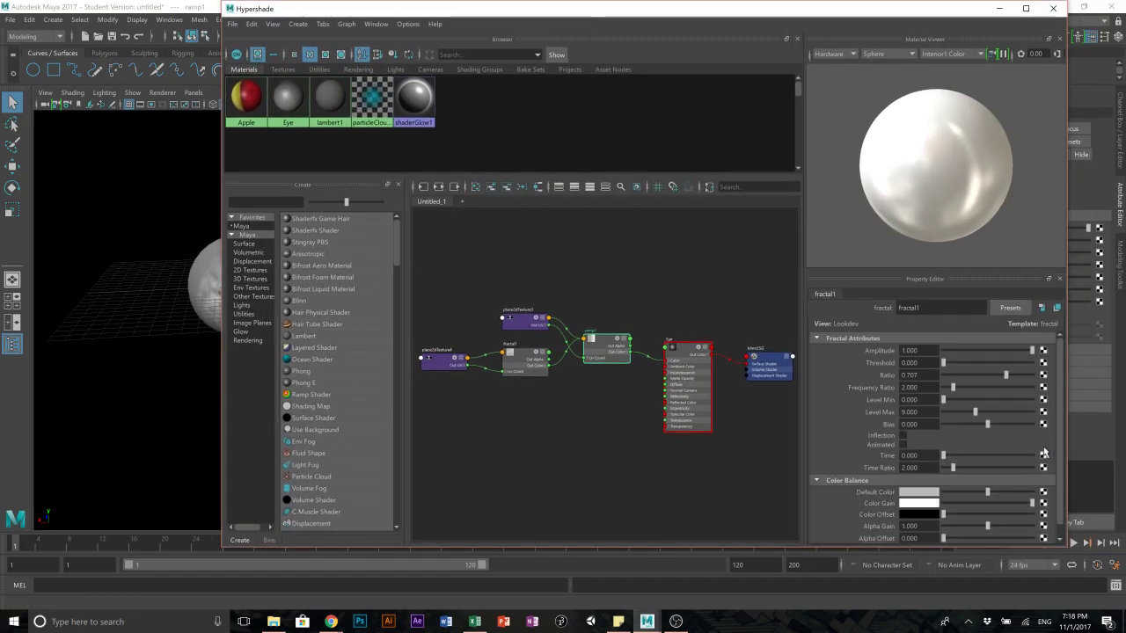
scroll(993, 456, "down", 1)
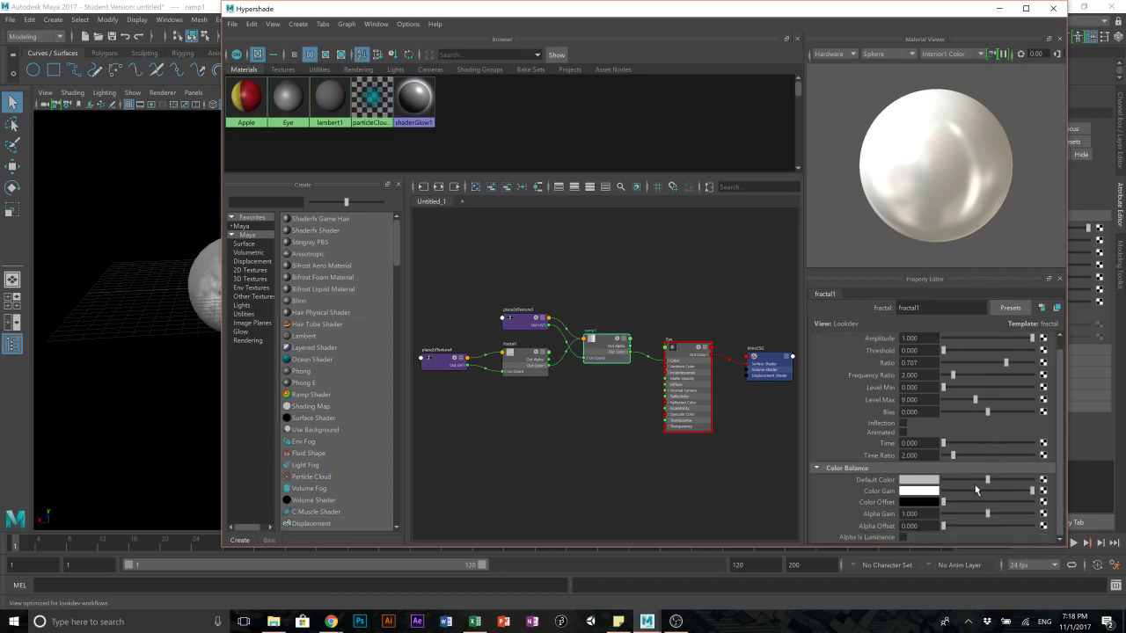
scroll(1016, 426, "up", 1)
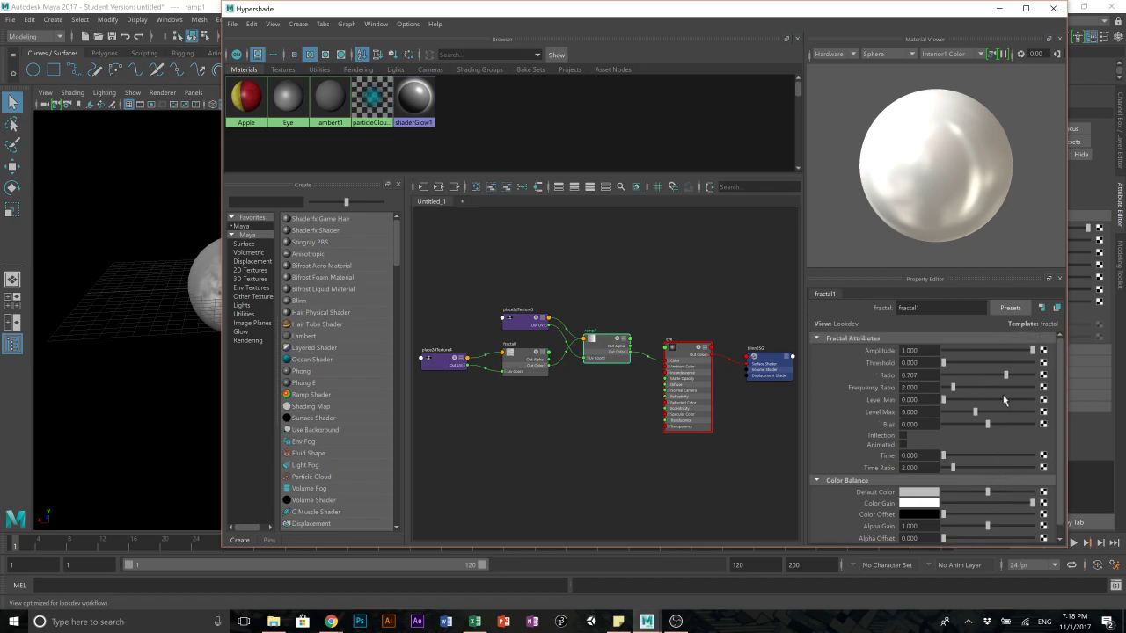
left_click_drag(453, 10, 530, 9)
left_click_drag(506, 8, 506, 20)
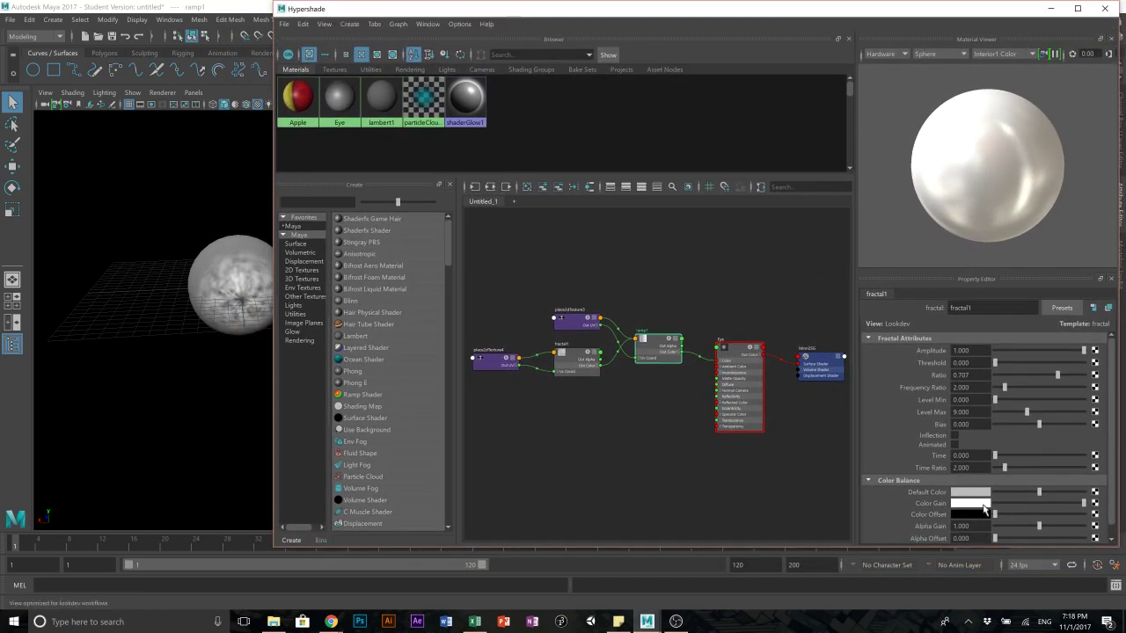
left_click(983, 506)
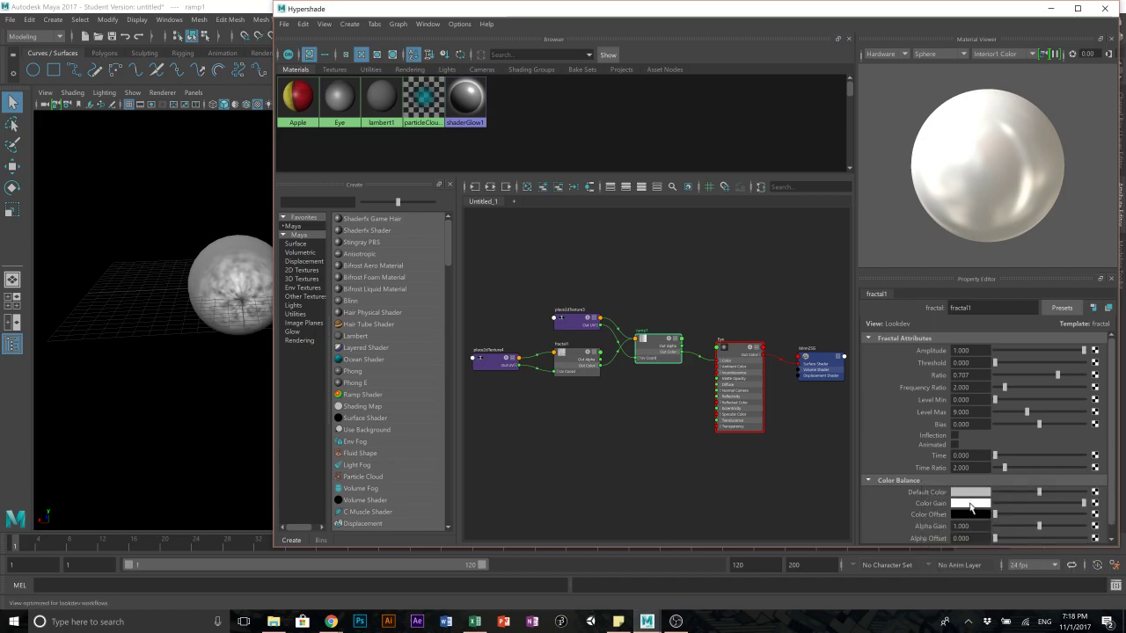
left_click(981, 504)
left_click(1023, 578)
left_click(1038, 568)
left_click_drag(1038, 570, 1045, 572)
left_click(1027, 566)
left_click(1051, 579)
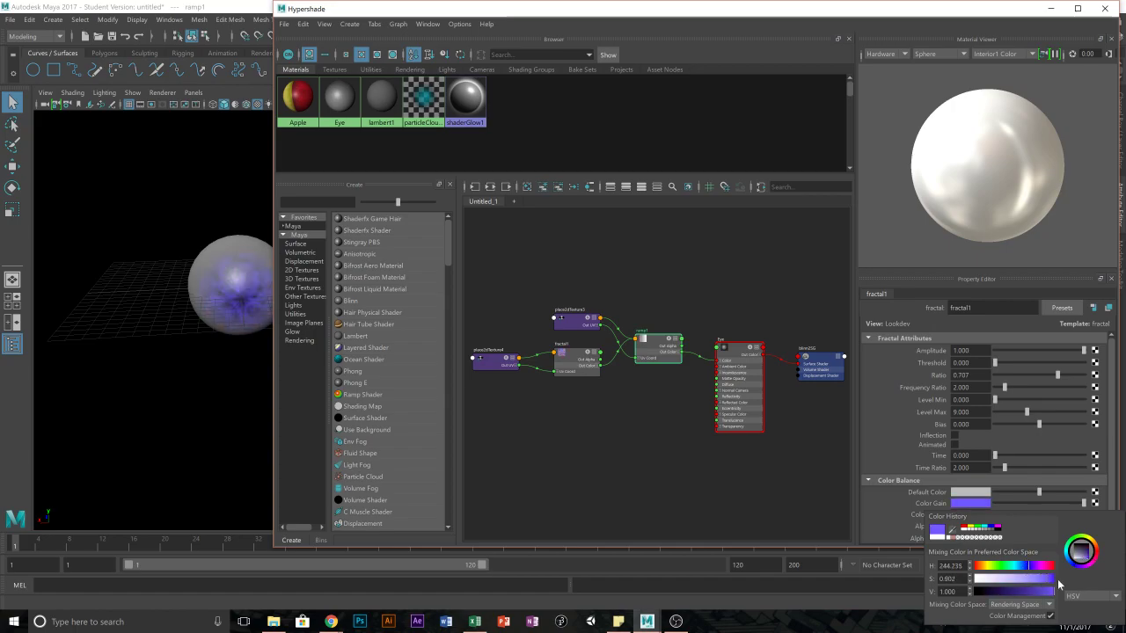
left_click(989, 591)
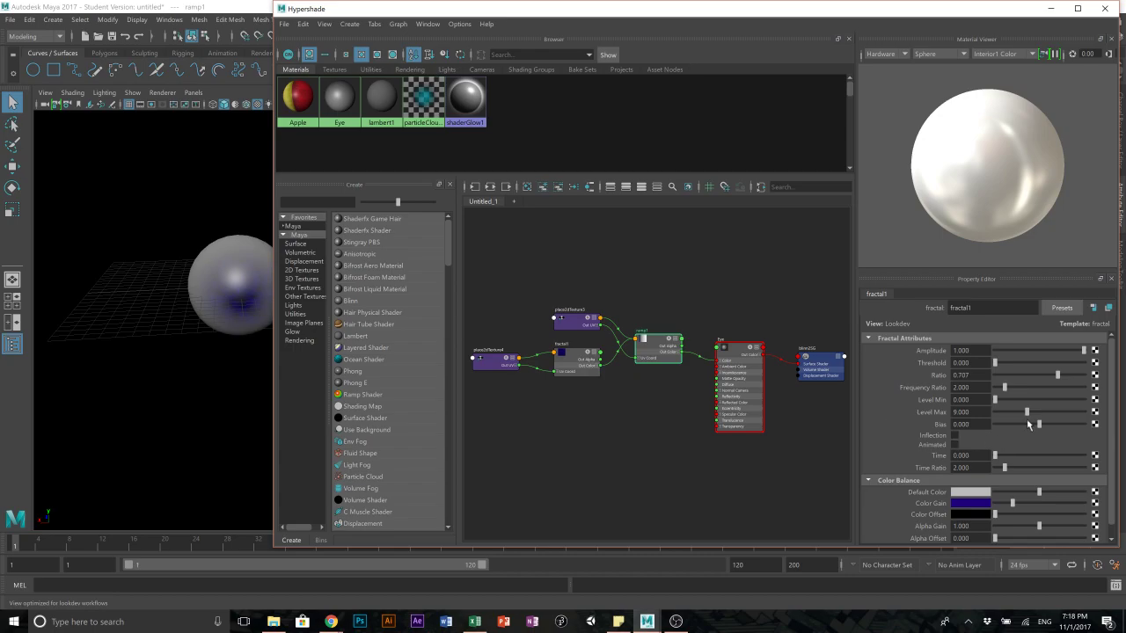
- Lighten the fractal texture's Default Color slightly
scroll(1029, 429, "down", 1)
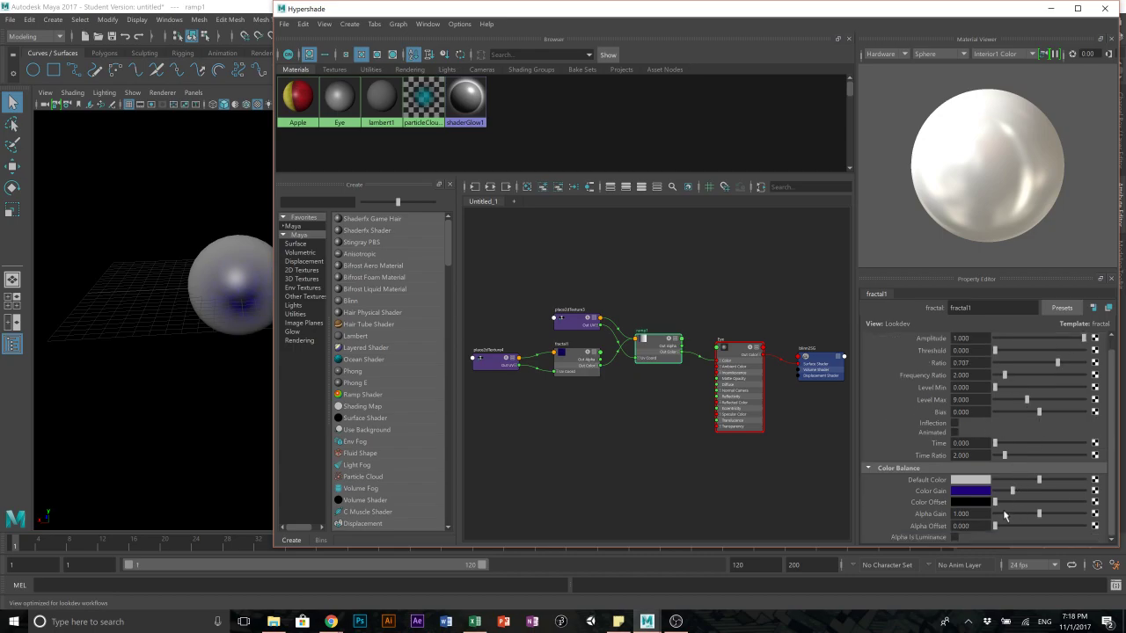
mouse_move(1039, 480)
left_mouse_down()
mouse_move(1066, 481)
mouse_move(1029, 481)
mouse_move(1052, 479)
left_mouse_up()
scroll(1044, 473, "up", 1)
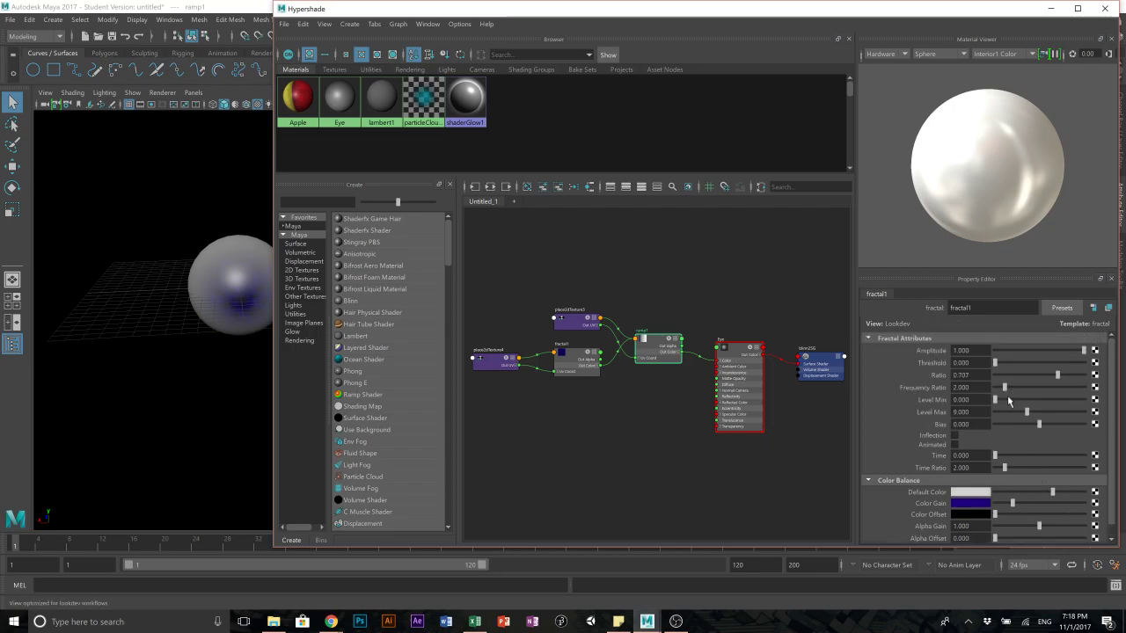
- Set the fractal's Level Min to 3.795 and change its Color Gain to a muted teal-blue
mouse_move(996, 401)
left_mouse_down()
mouse_move(1034, 406)
mouse_move(1010, 408)
left_mouse_up()
left_click(970, 504)
mouse_move(986, 546)
left_mouse_down()
mouse_move(1002, 551)
mouse_move(1002, 530)
left_mouse_up()
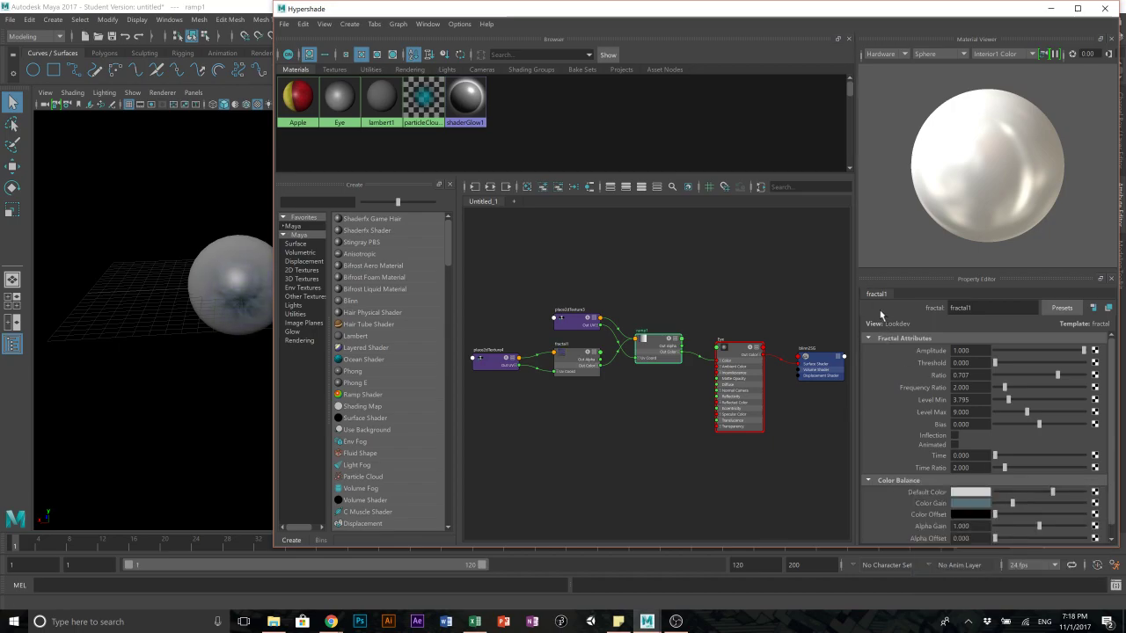
- On the Eye material's ramp, move the grey stop inward to position 0.139 and the fractal-mapped stop outward close beside it
left_click(327, 99)
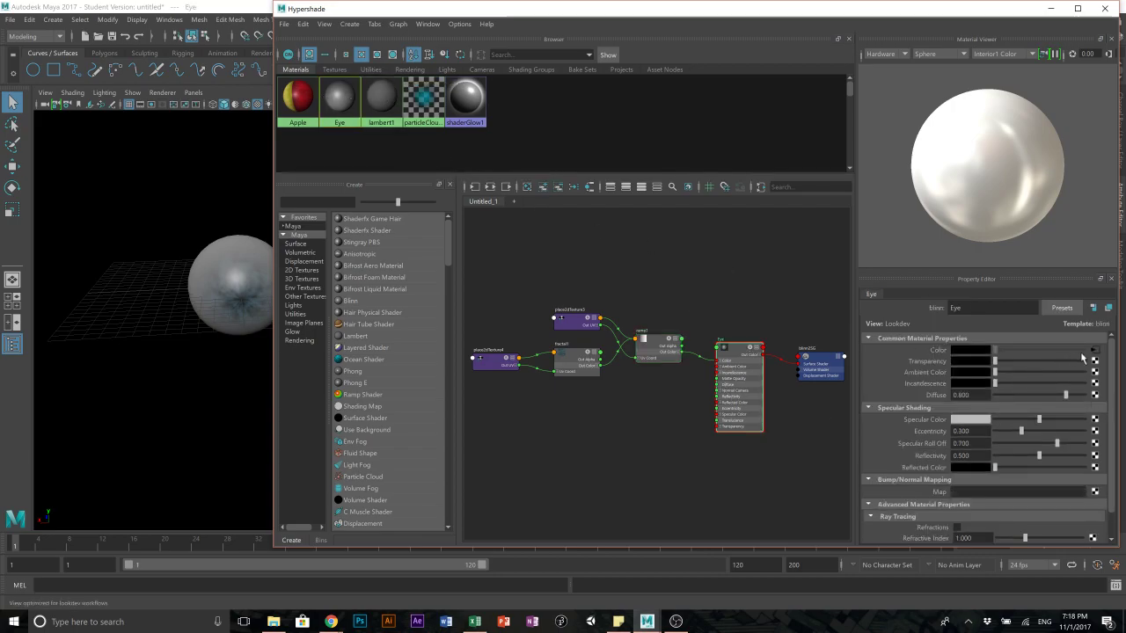
left_click(662, 349)
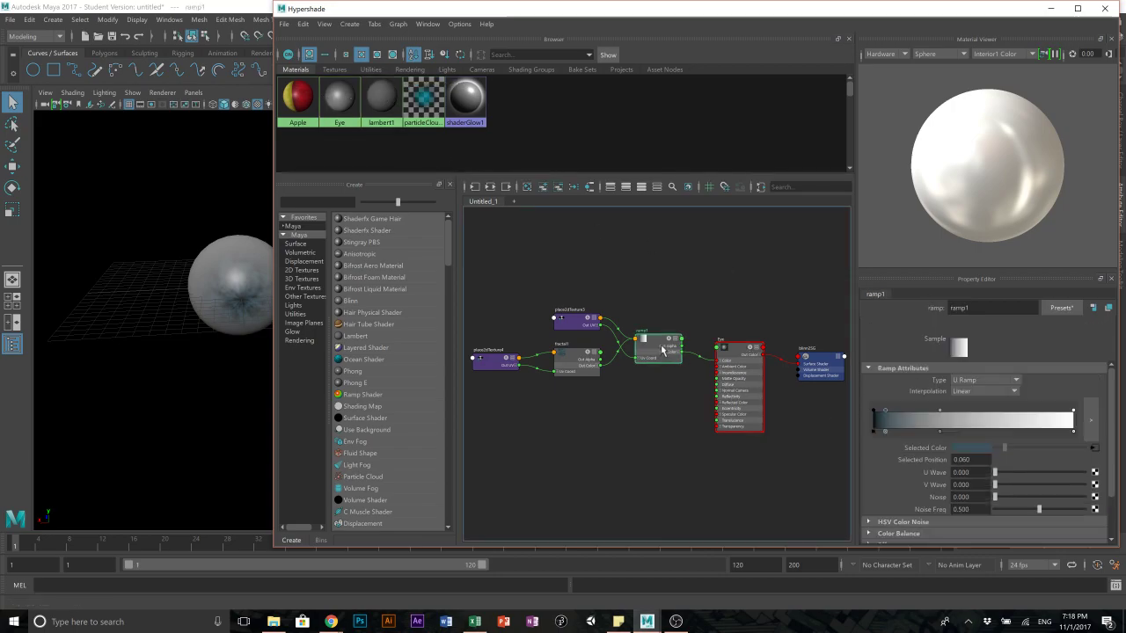
left_click_drag(940, 411, 903, 412)
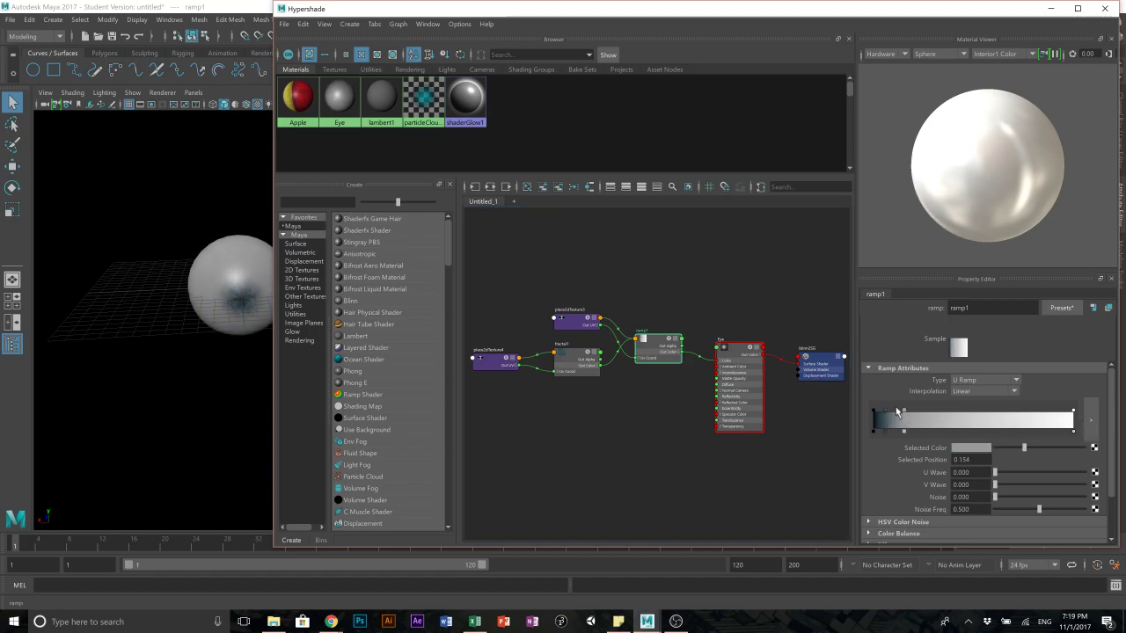
left_click(893, 412)
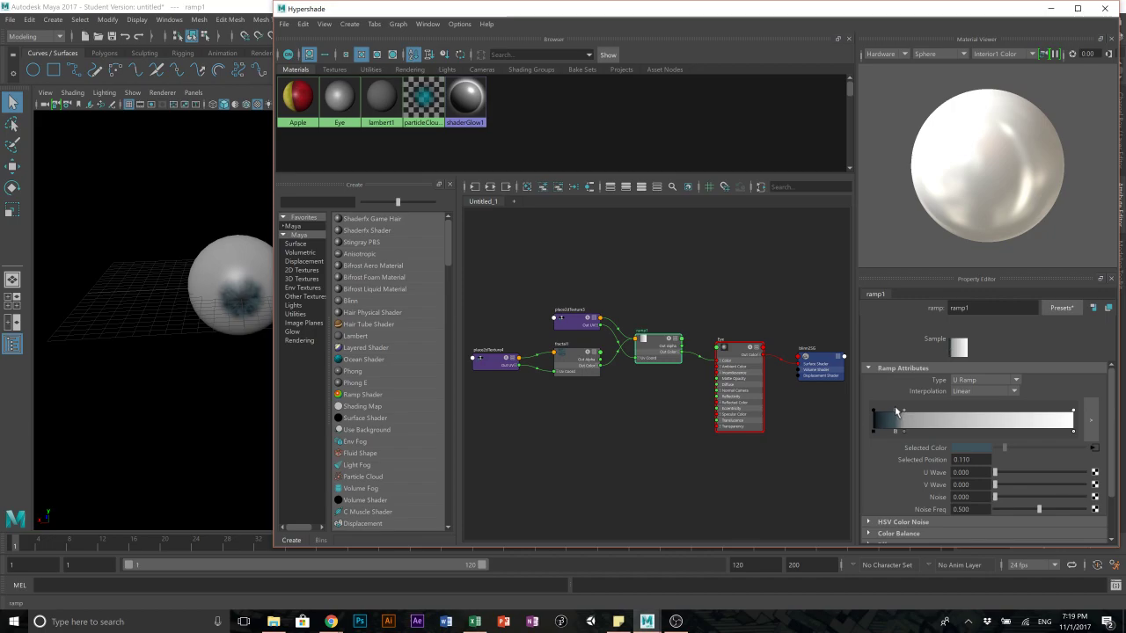
left_click_drag(896, 410, 900, 411)
left_click(901, 412)
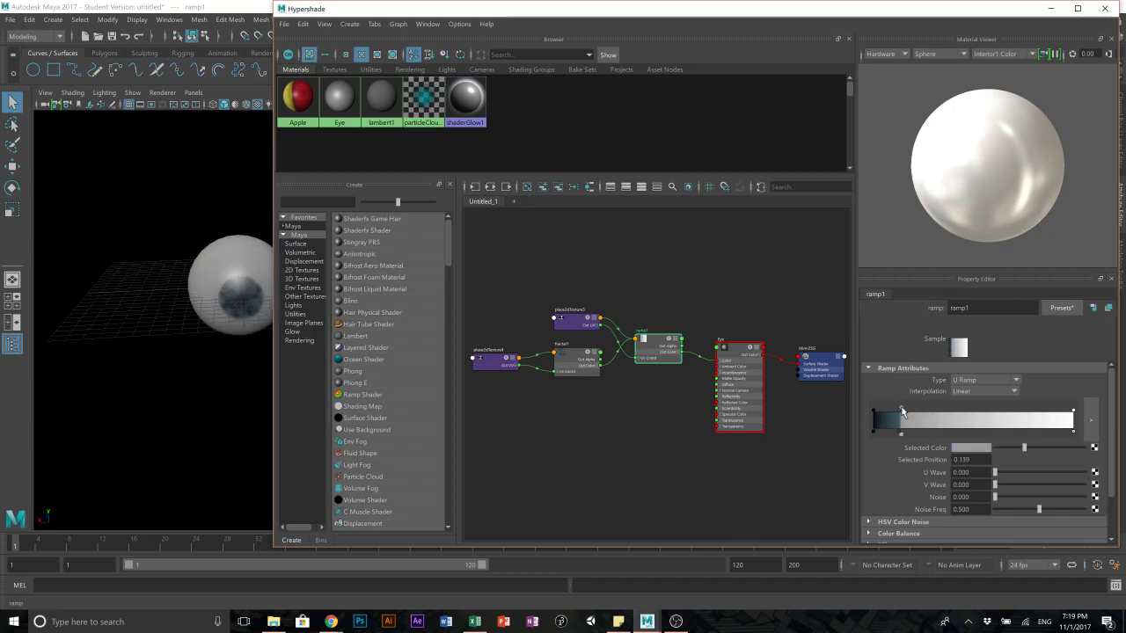
- Change the grey ramp stop to a dark teal with hue 200.471, saturation 0.882 and value 0.152
left_click(976, 449)
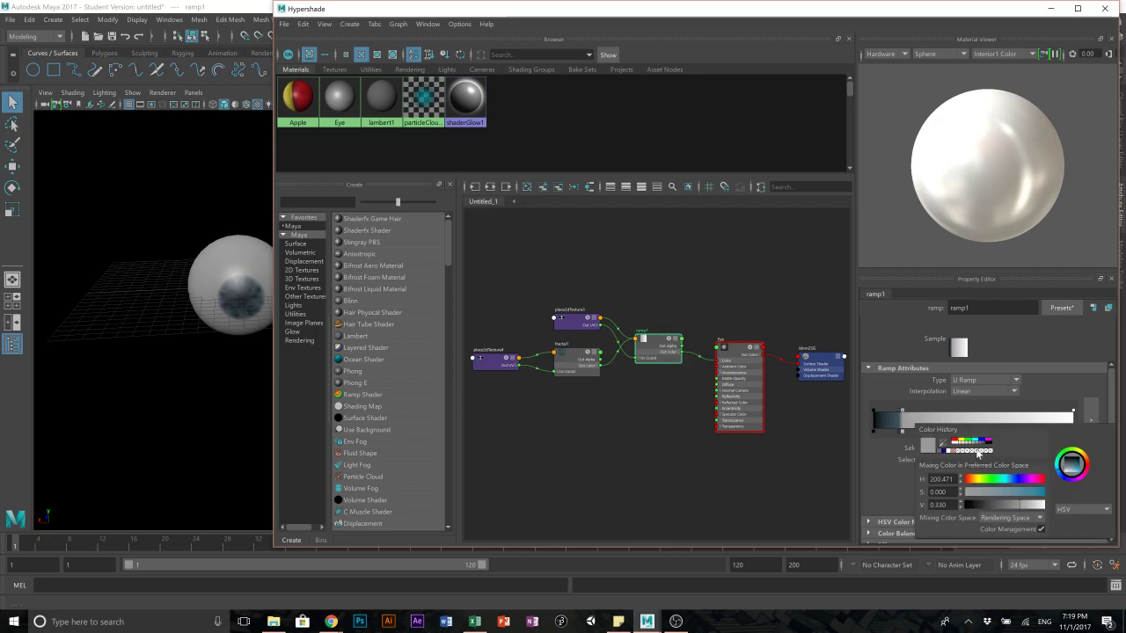
left_click(974, 450)
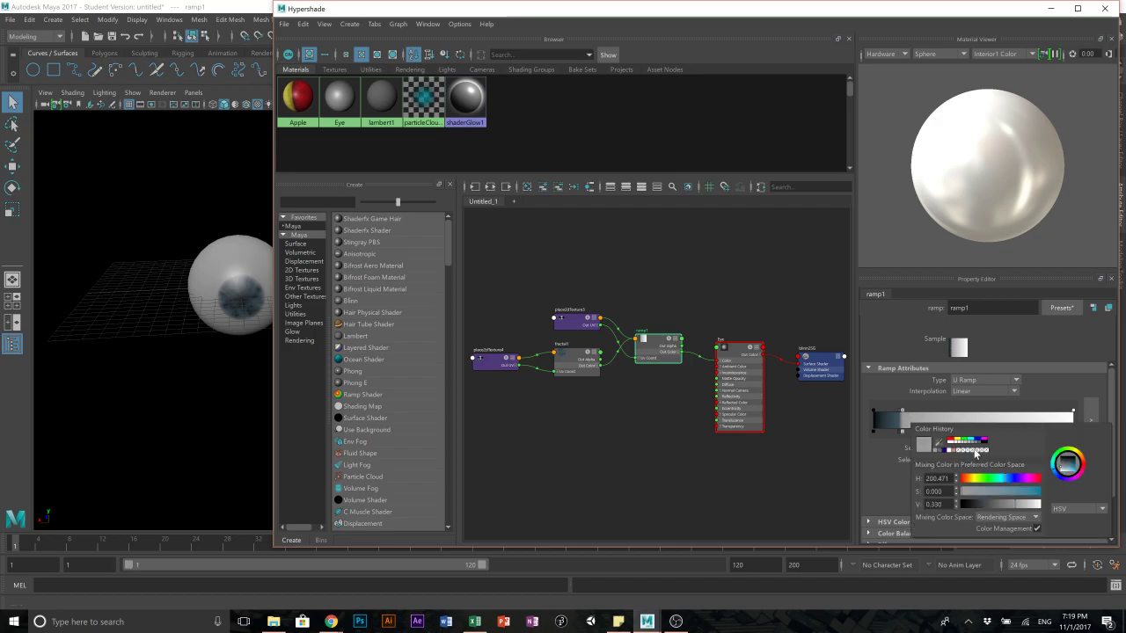
left_click_drag(1002, 493, 1031, 493)
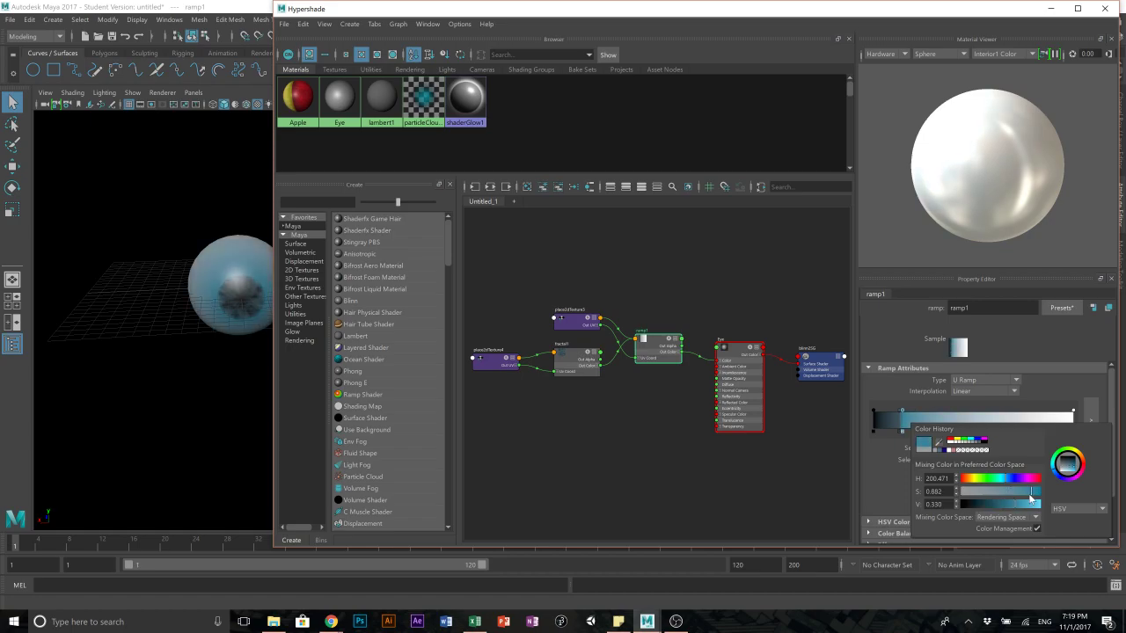
left_click(998, 505)
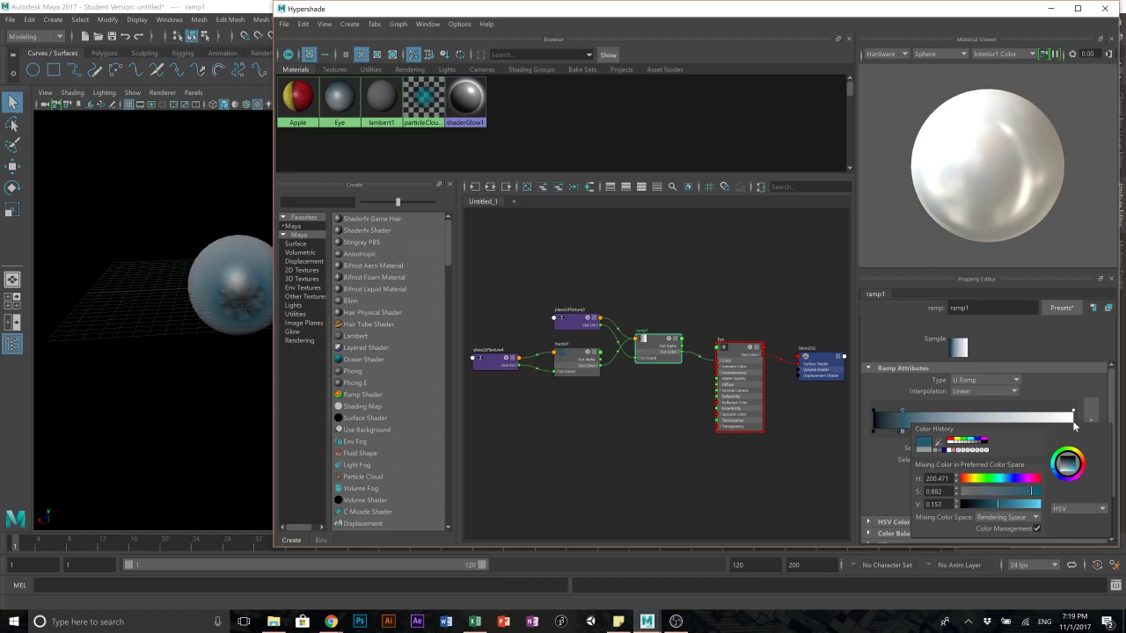
- Move the fractal-mapped stop to position 0.160 and the white end stop to 0.180, and check the iris on the sphere
left_click_drag(902, 413, 904, 409)
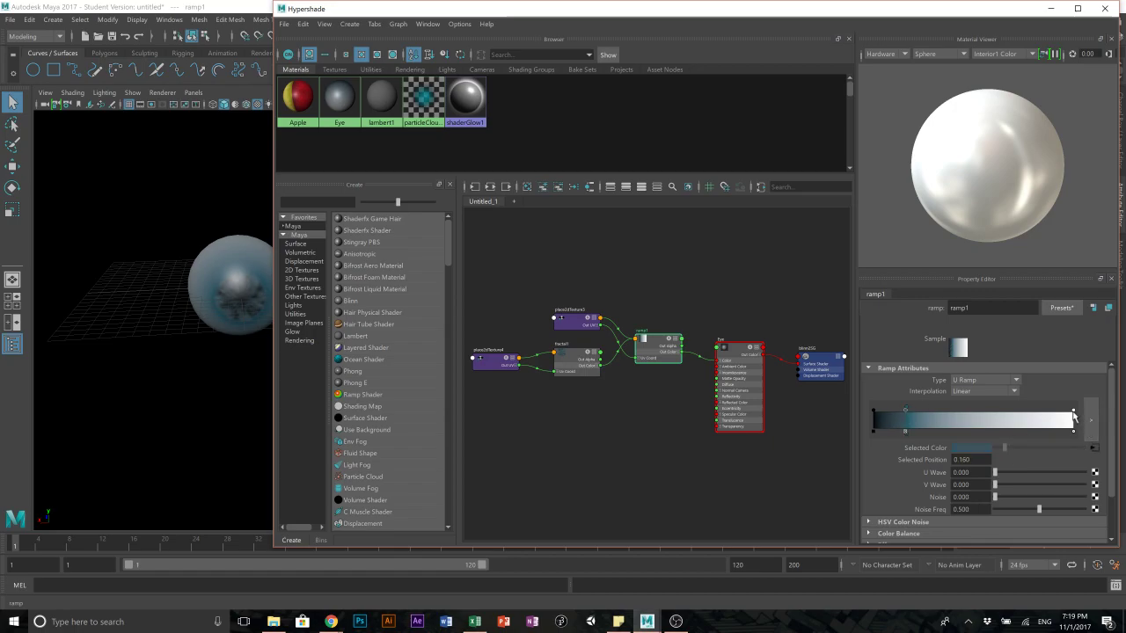
left_click_drag(1073, 414, 910, 407)
left_click(216, 354)
left_click_drag(686, 11, 913, 81)
left_click_drag(431, 283, 443, 252, "alt")
middle_click_drag(264, 354, 236, 418, "alt")
left_click_drag(236, 417, 324, 387, "alt")
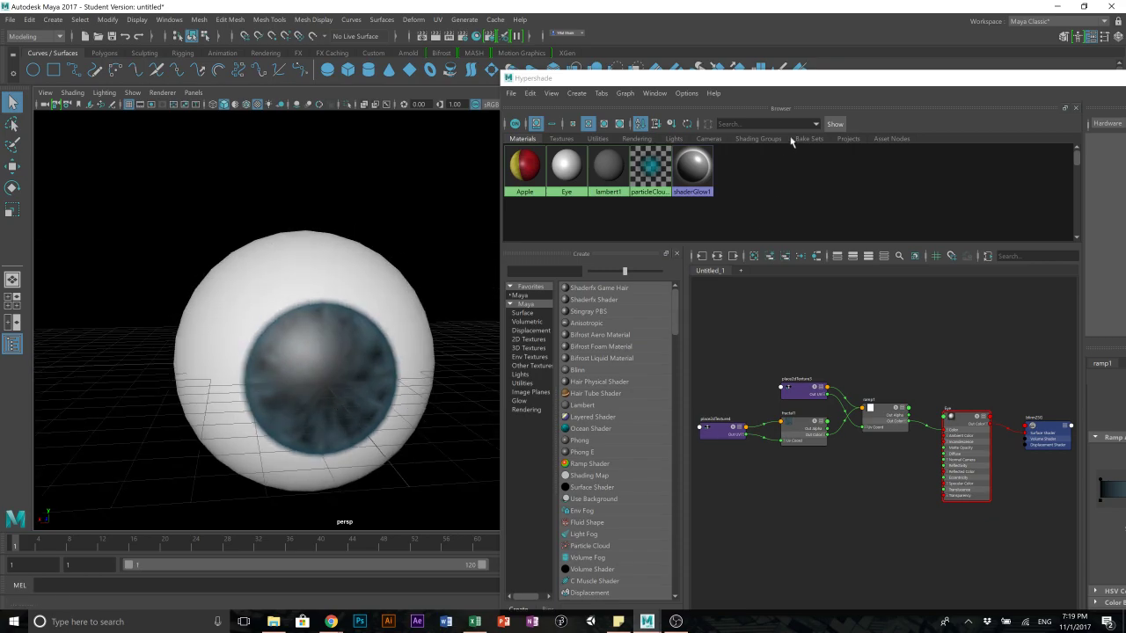
- Shift the near-black ramp stop to position 0.022 and check the pupil on the sphere
left_click_drag(780, 81, 528, 23)
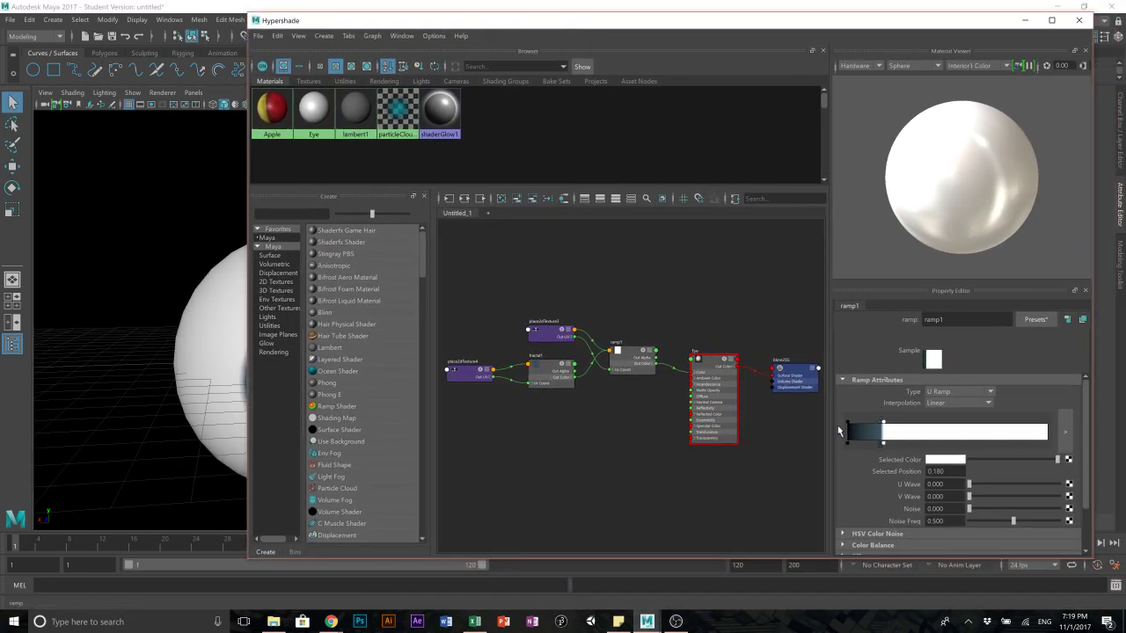
left_click_drag(849, 428, 854, 428)
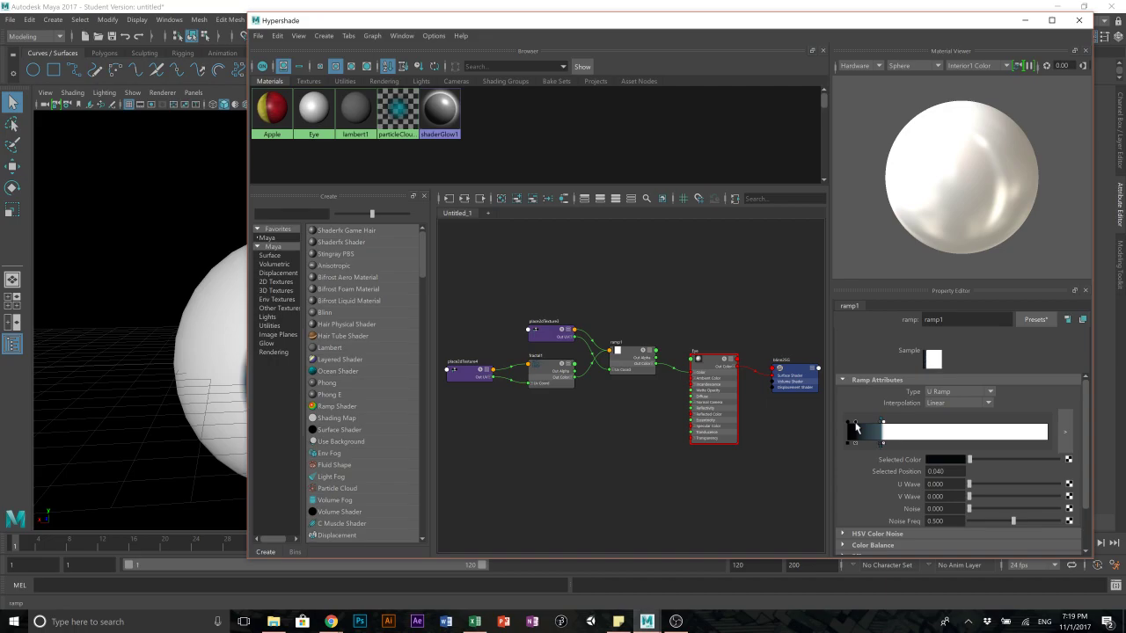
left_click_drag(508, 23, 707, 26)
left_click_drag(343, 357, 331, 387, "alt")
scroll(329, 389, "up", 1)
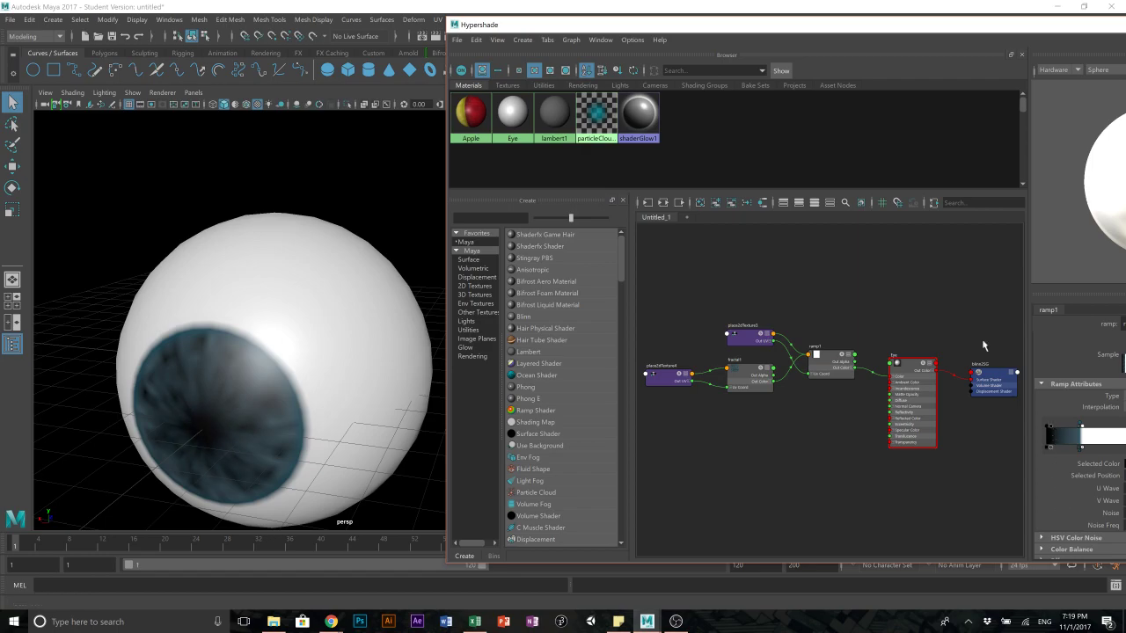
- Select the Eye material, slightly brighten its Specular Color, and set Eccentricity to 0.073 and Specular Roll Off to 0.706
left_click_drag(654, 26, 551, 29)
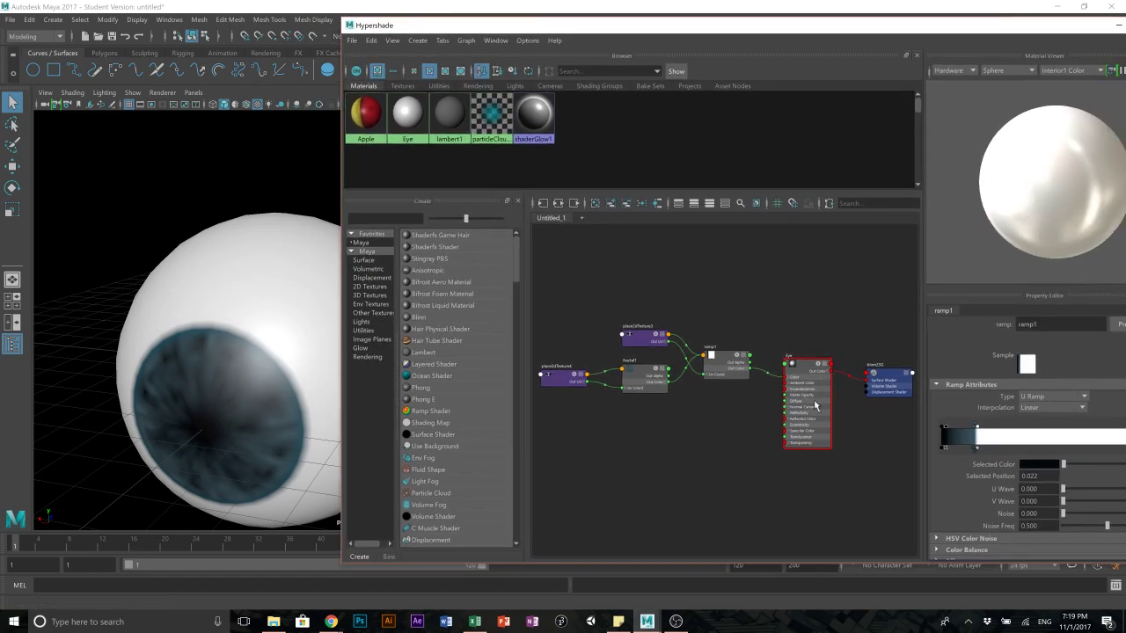
left_click(893, 378)
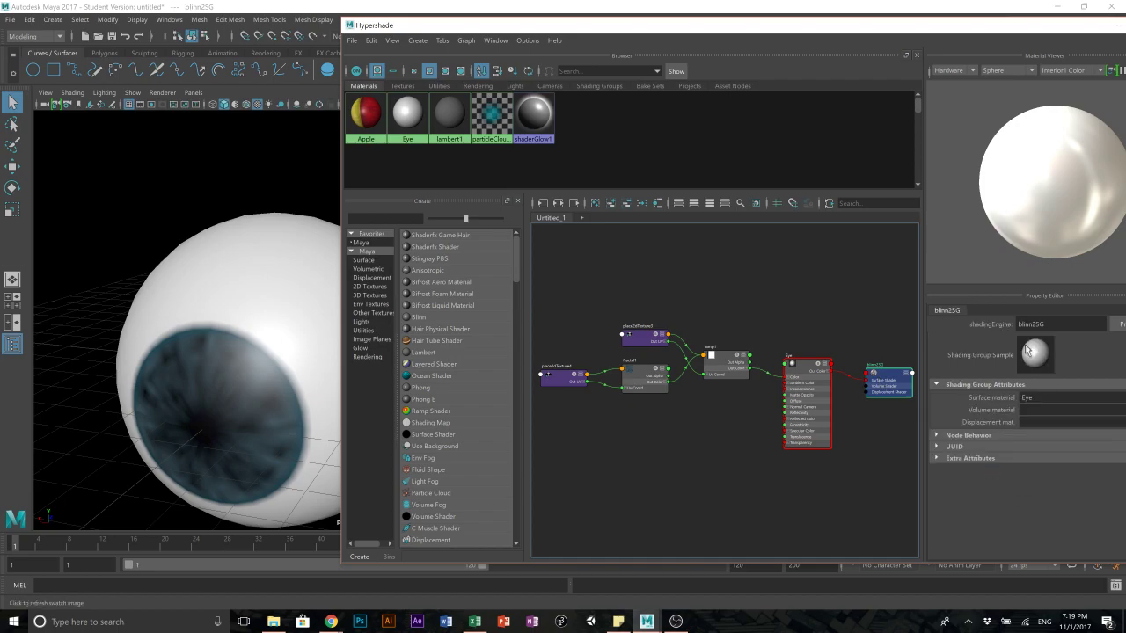
left_click(832, 325)
left_click(800, 378)
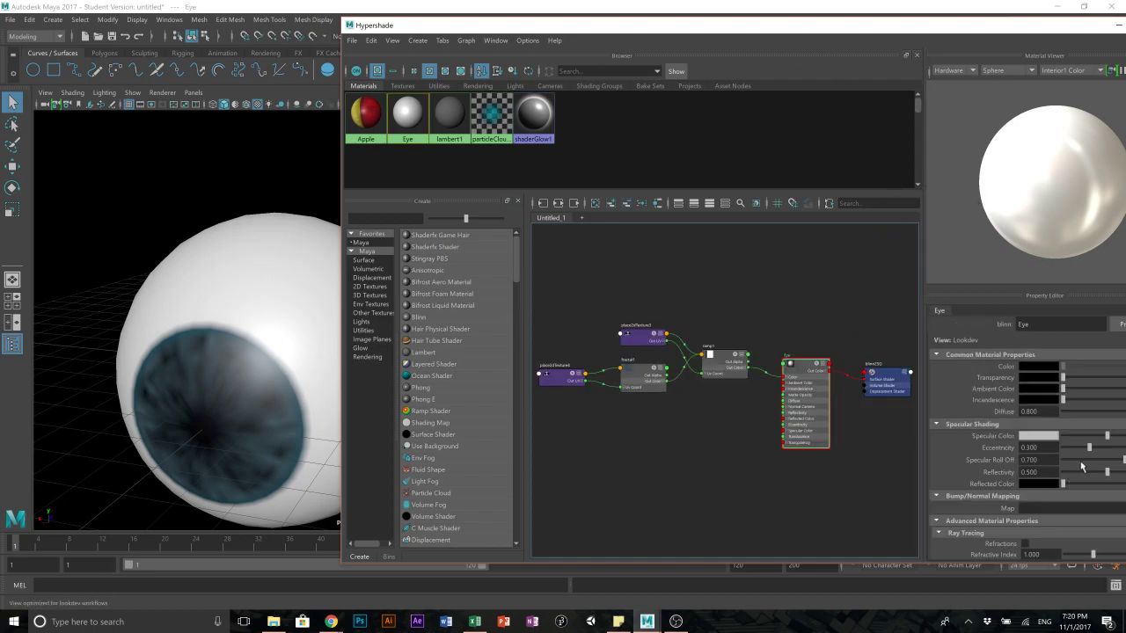
left_click_drag(1105, 440, 1110, 464)
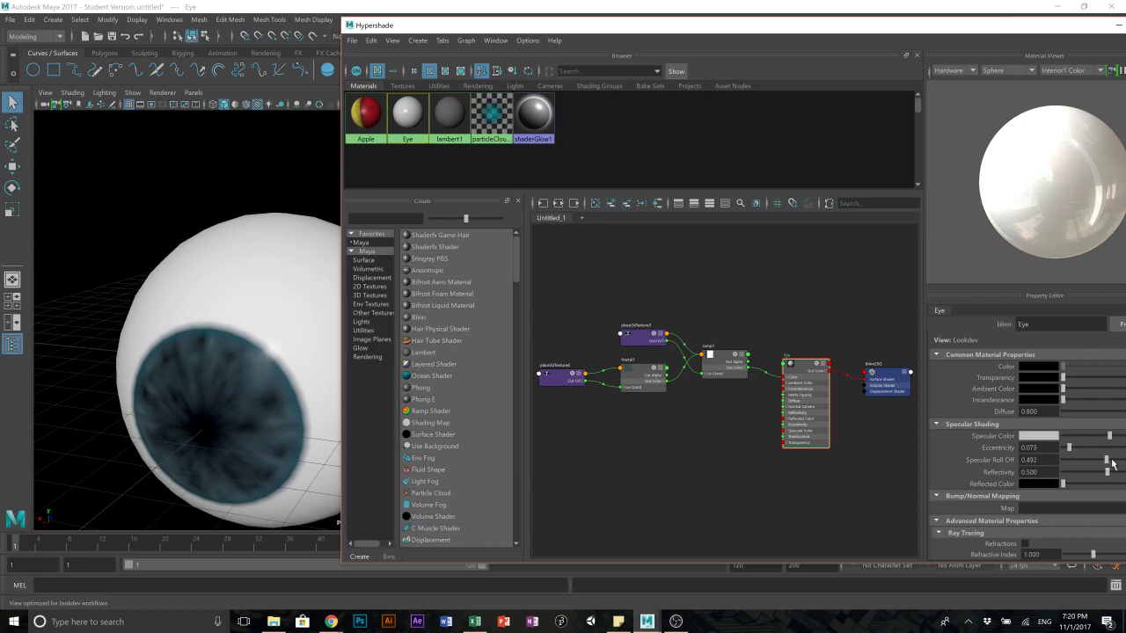
double_click(784, 32)
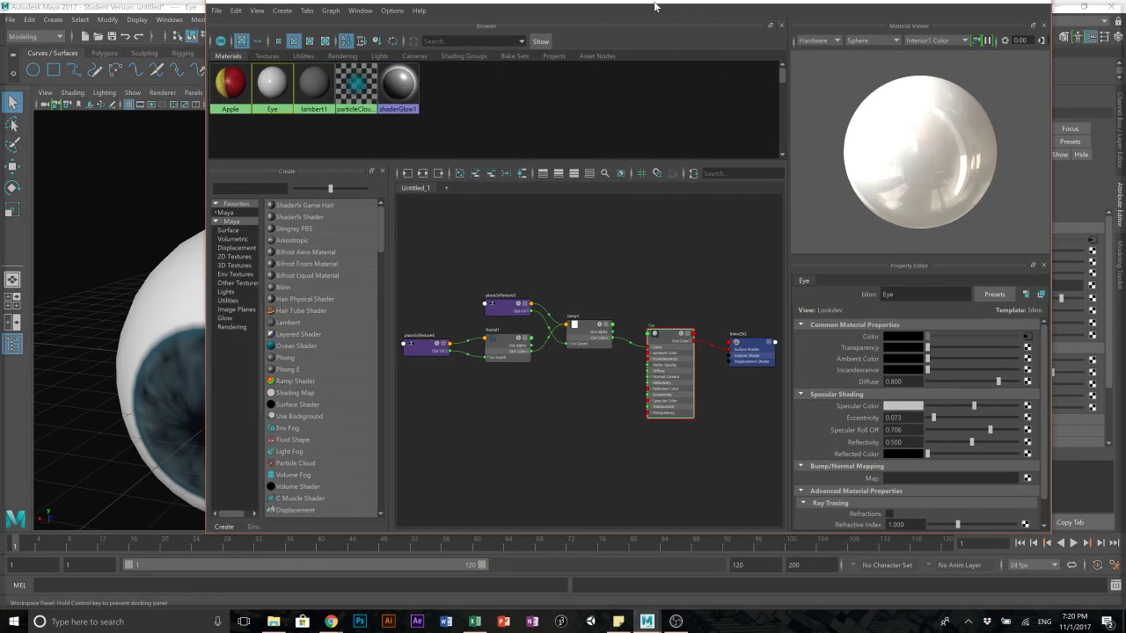
left_click(1087, 7)
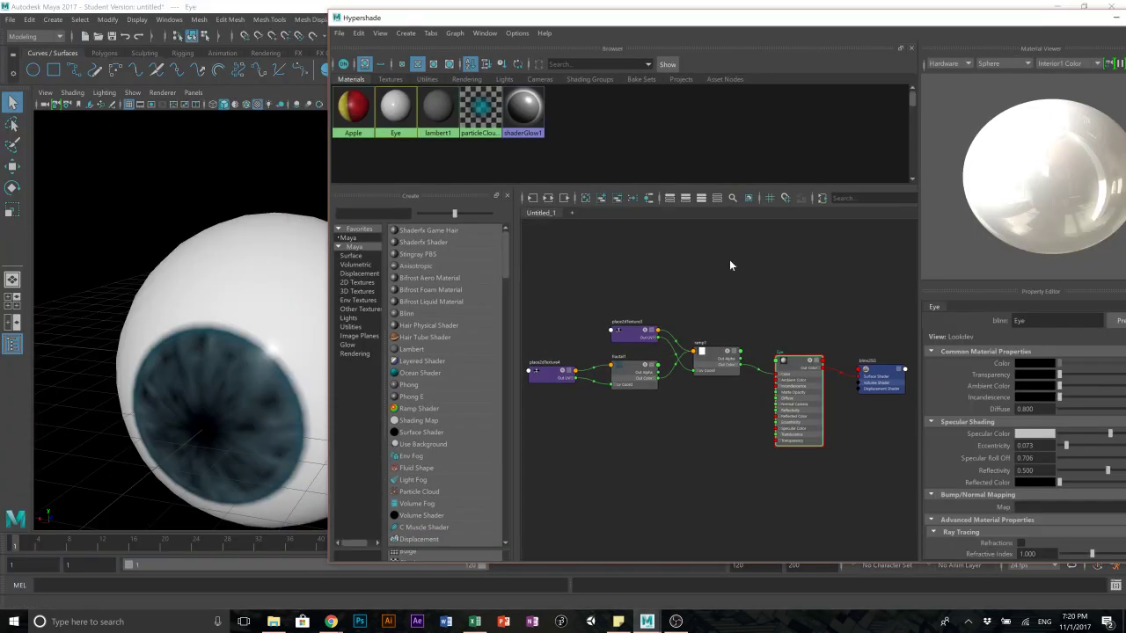
- Examine the eye sphere beside the apple from different angles and review the colour stops of the Eye material's ramp
scroll(251, 295, "down", 5)
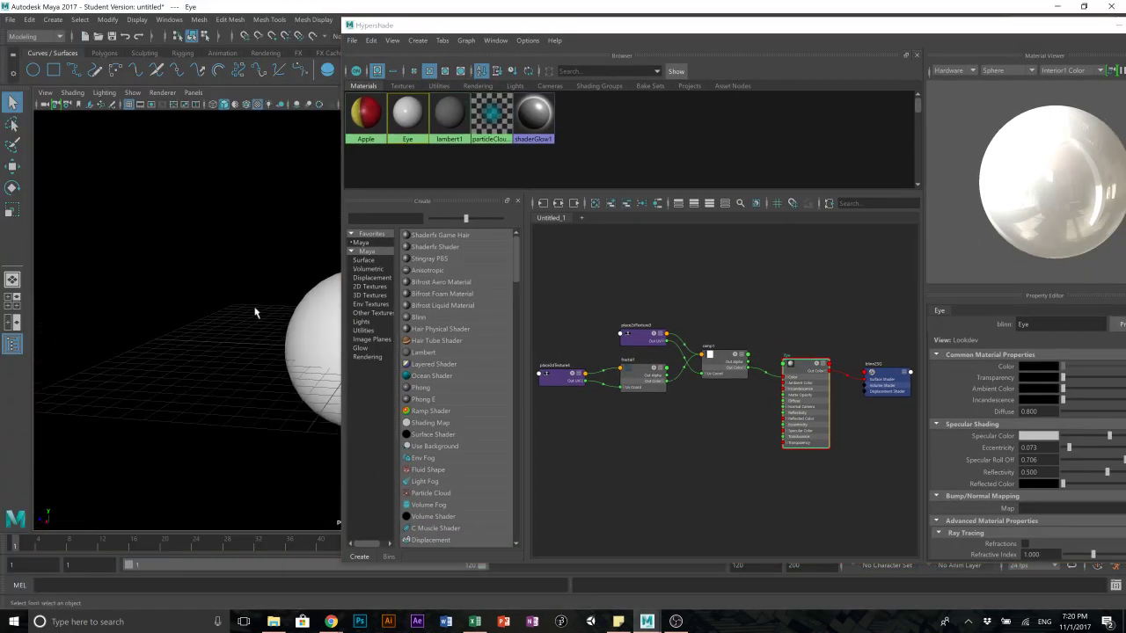
middle_click_drag(252, 306, 90, 283, "alt")
mouse_move(177, 341)
left_mouse_down("alt")
mouse_move(115, 343)
mouse_move(123, 359)
mouse_move(182, 354)
left_mouse_up("alt")
left_click(182, 354)
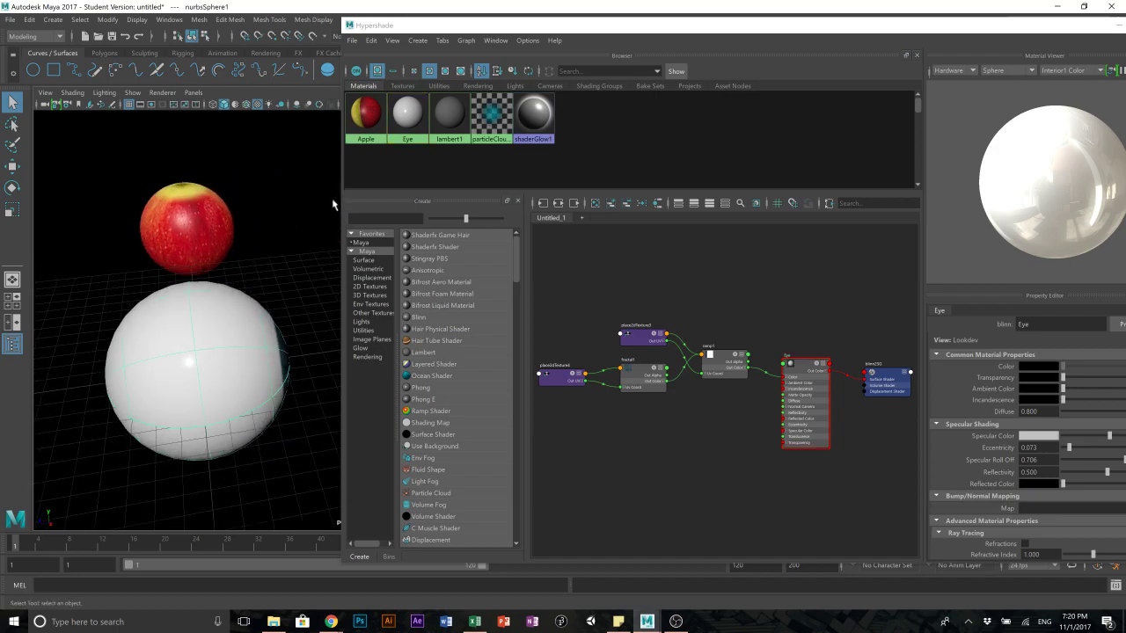
left_click(719, 371)
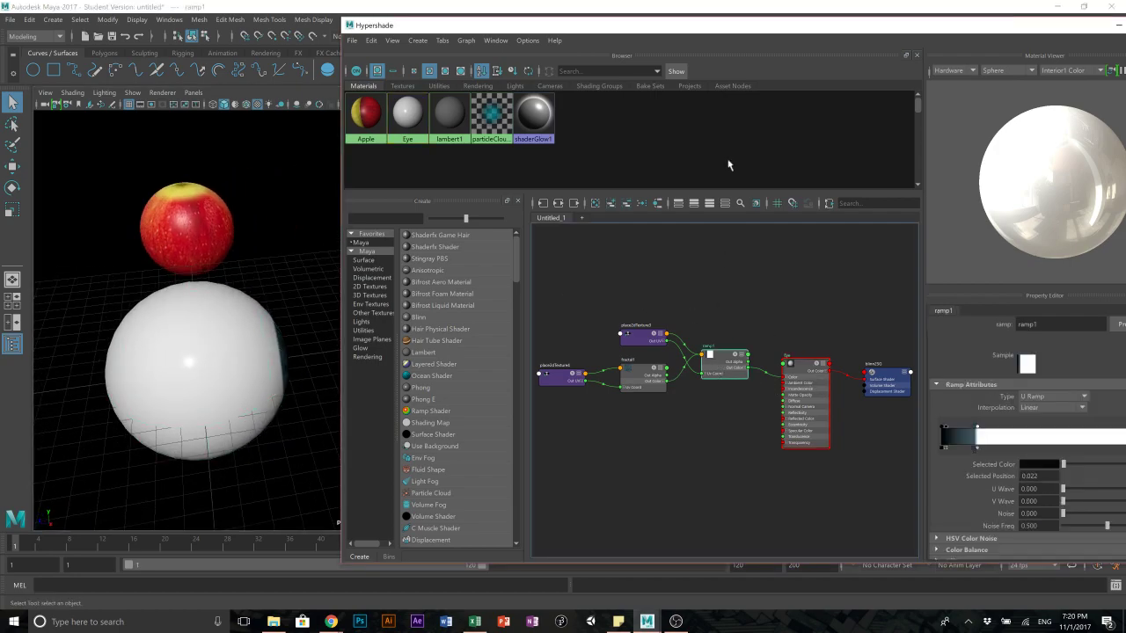
left_click_drag(728, 29, 792, 18)
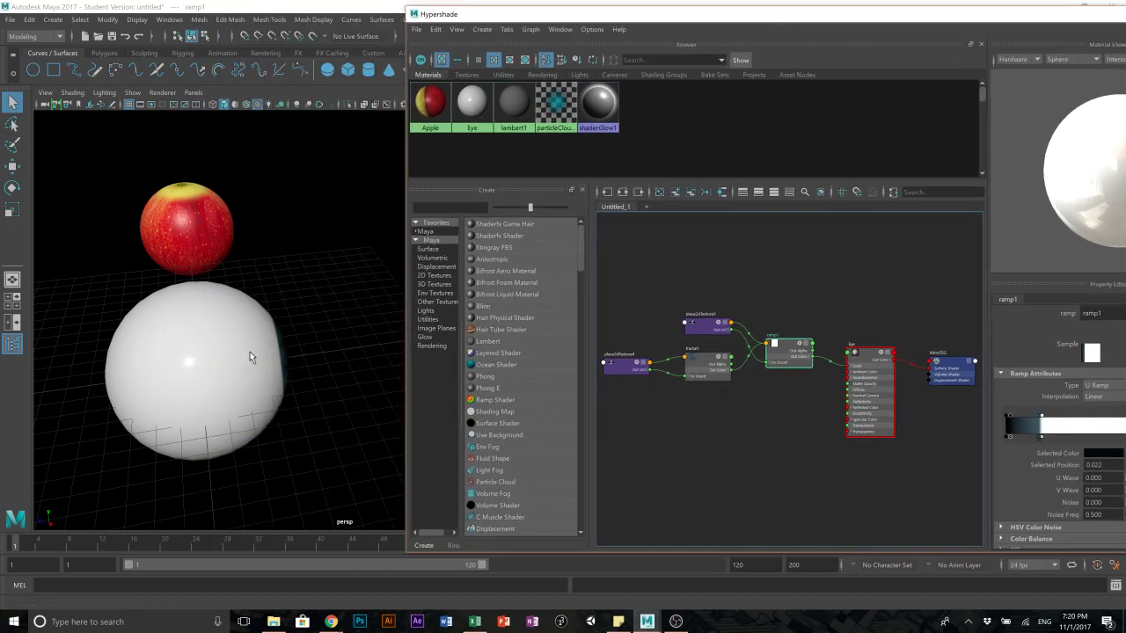
left_click_drag(202, 355, 372, 382, "alt")
left_click_drag(797, 14, 441, 18)
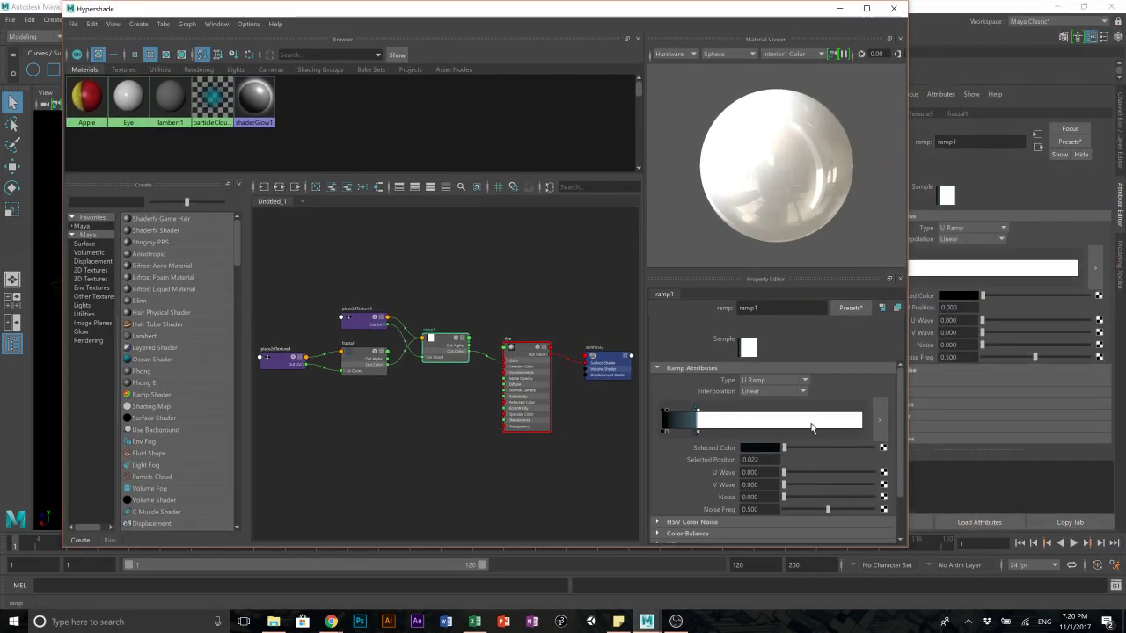
- Add a stop in the ramp's white area at position 0.753 and colour it saturated pink with hue 345.882, saturation 1.000 and value 1.000
left_click(811, 426)
left_click_drag(812, 410, 822, 437)
left_click(820, 432)
left_click(812, 415)
left_click(812, 434)
left_click(814, 415)
left_click(760, 449)
left_click(762, 448)
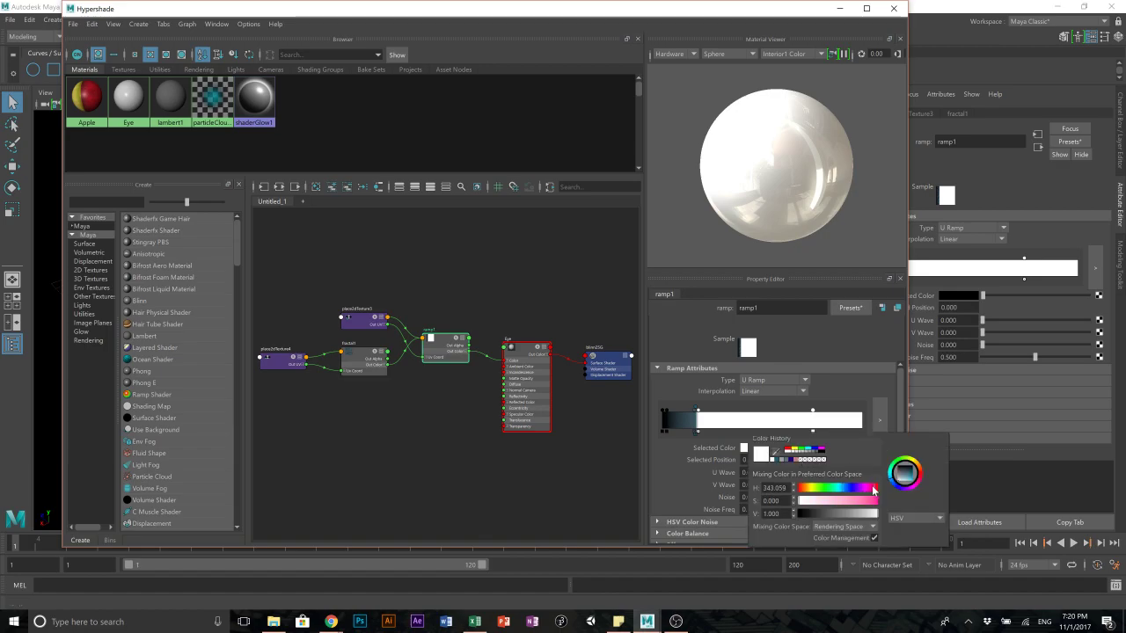
left_click_drag(542, 30, 756, 32)
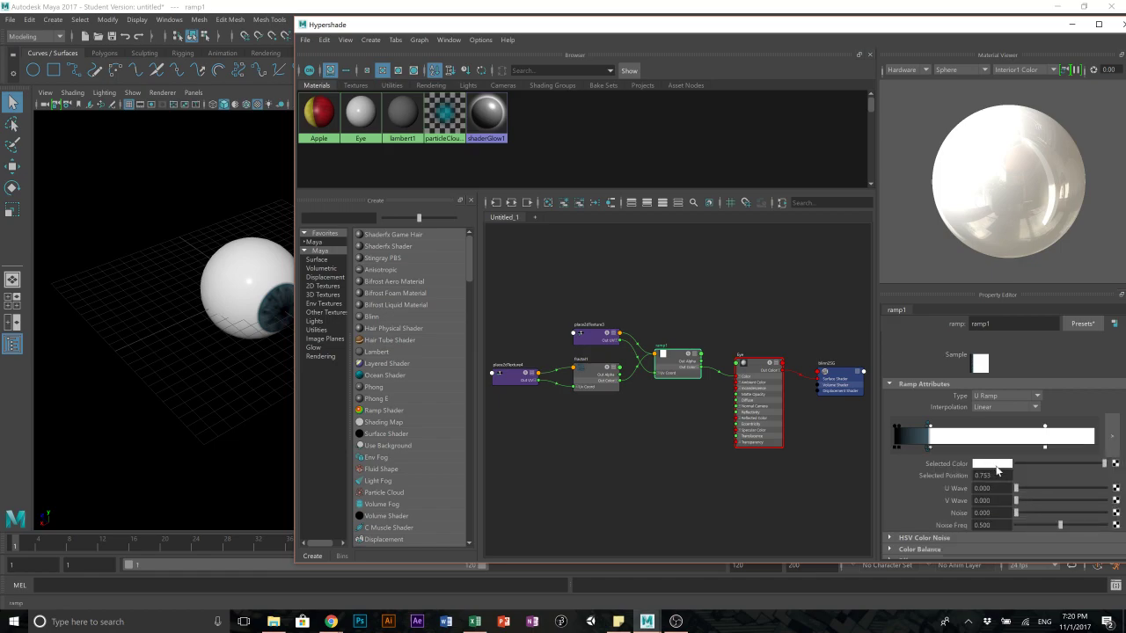
left_click(996, 471)
left_click_drag(1059, 509, 1075, 511)
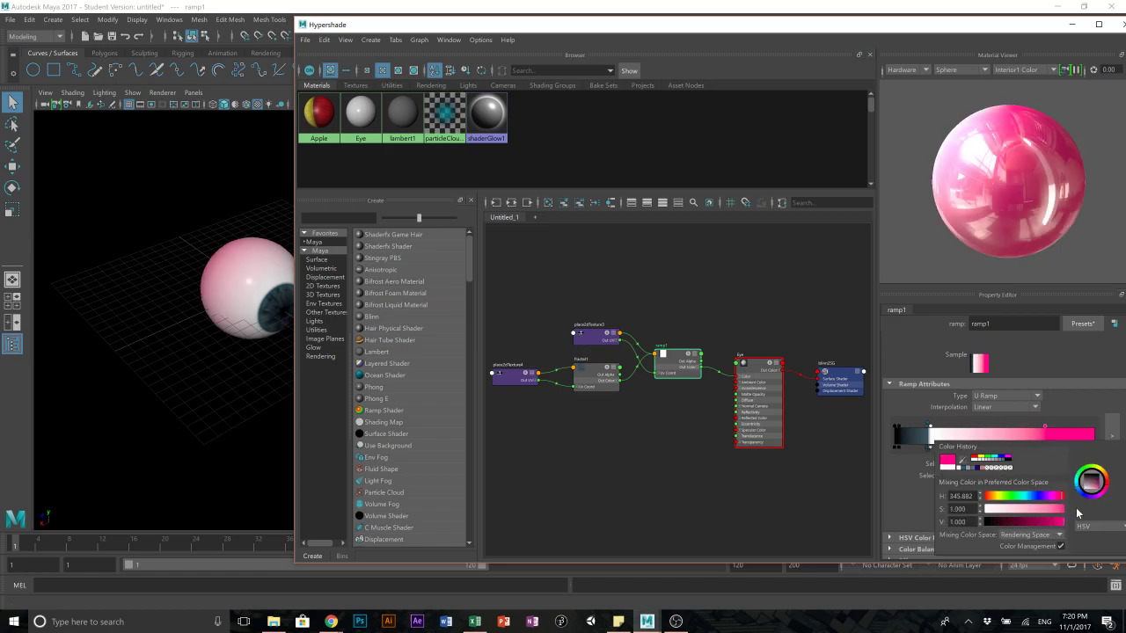
- Move the pink ramp stop to position 0.905 and check the back of the eye sphere
left_click_drag(226, 365, 310, 367, "alt")
middle_click_drag(225, 374, 162, 384, "alt")
left_click_drag(162, 382, 213, 402, "alt")
left_click_drag(1044, 426, 1075, 426)
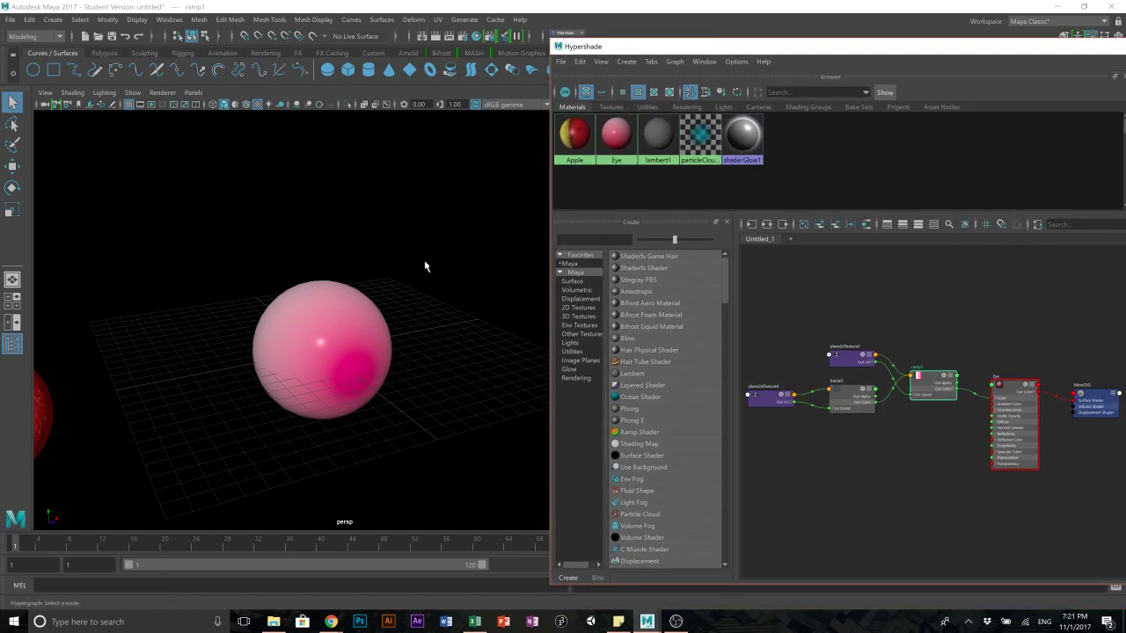
left_click_drag(425, 266, 315, 308, "alt")
- Add a light pink ramp stop at position 0.788 and check its effect on the back of the sphere
left_click_drag(818, 45, 381, 11)
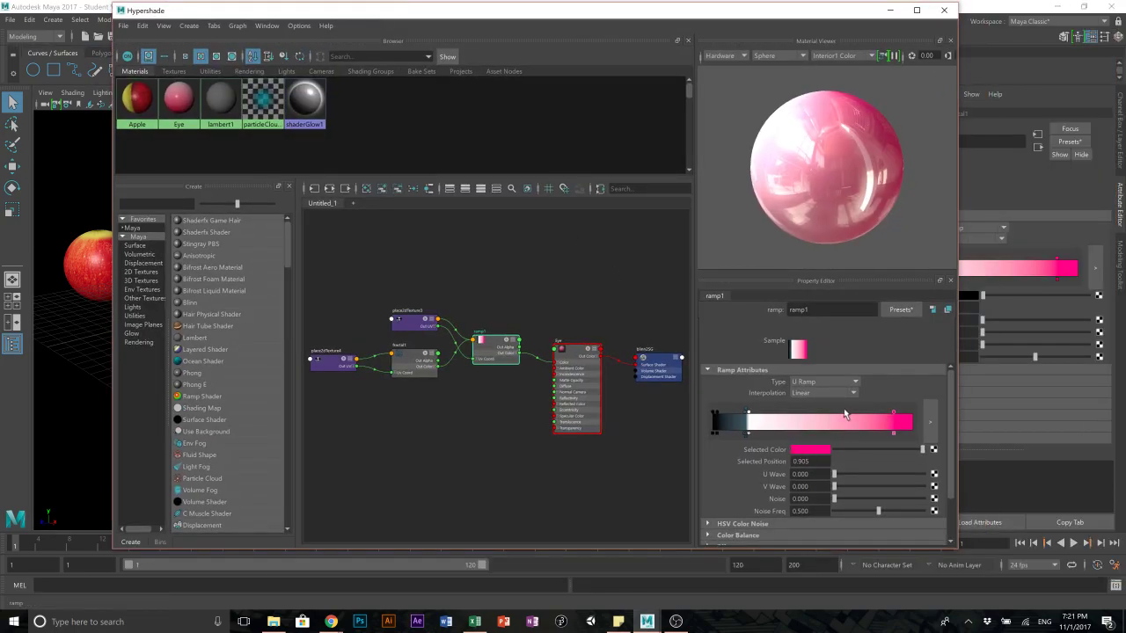
left_click(835, 427)
left_click_drag(836, 414, 867, 414)
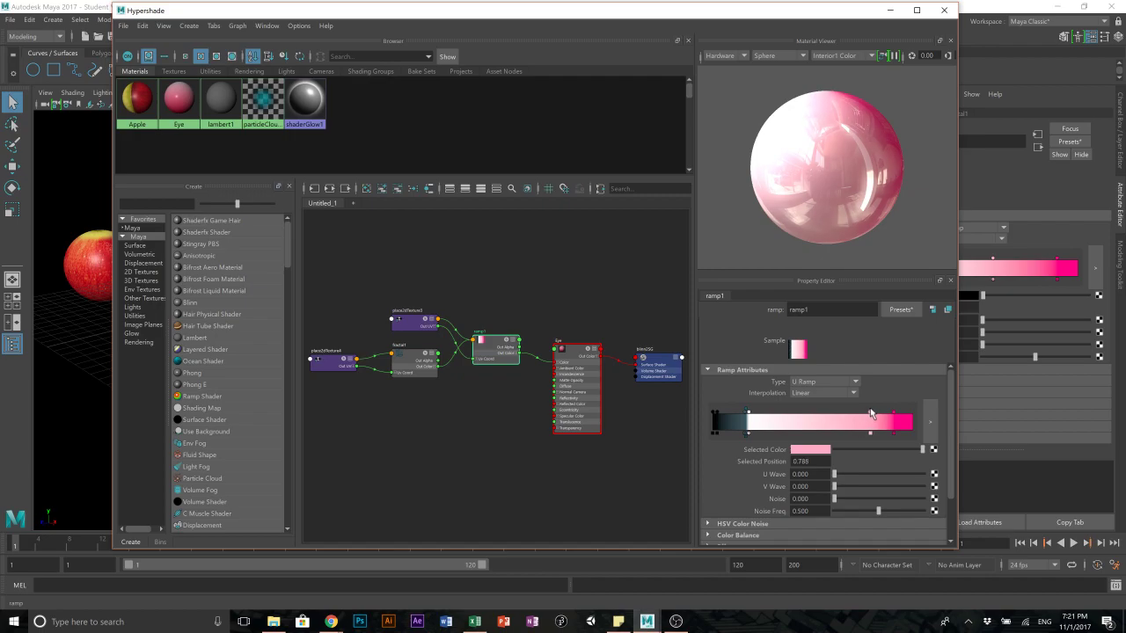
left_click_drag(380, 13, 644, 25)
left_click_drag(229, 334, 309, 414, "alt")
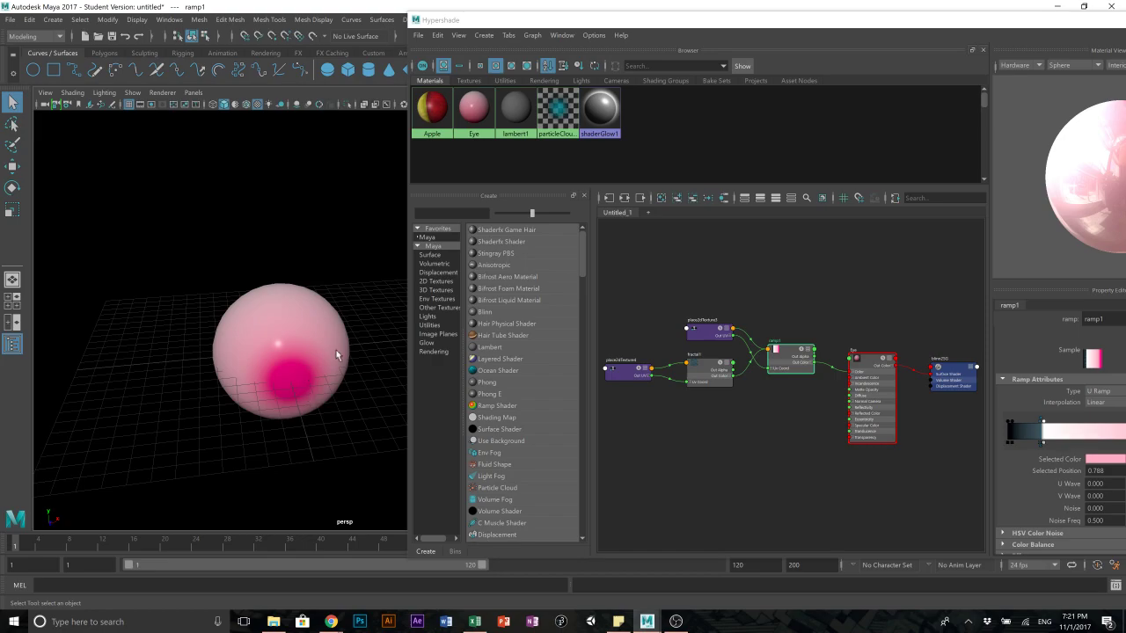
- Map a Fractal texture onto the ramp stop at position 0.000 and compare that stop with the pink one
left_click_drag(549, 23, 208, 20)
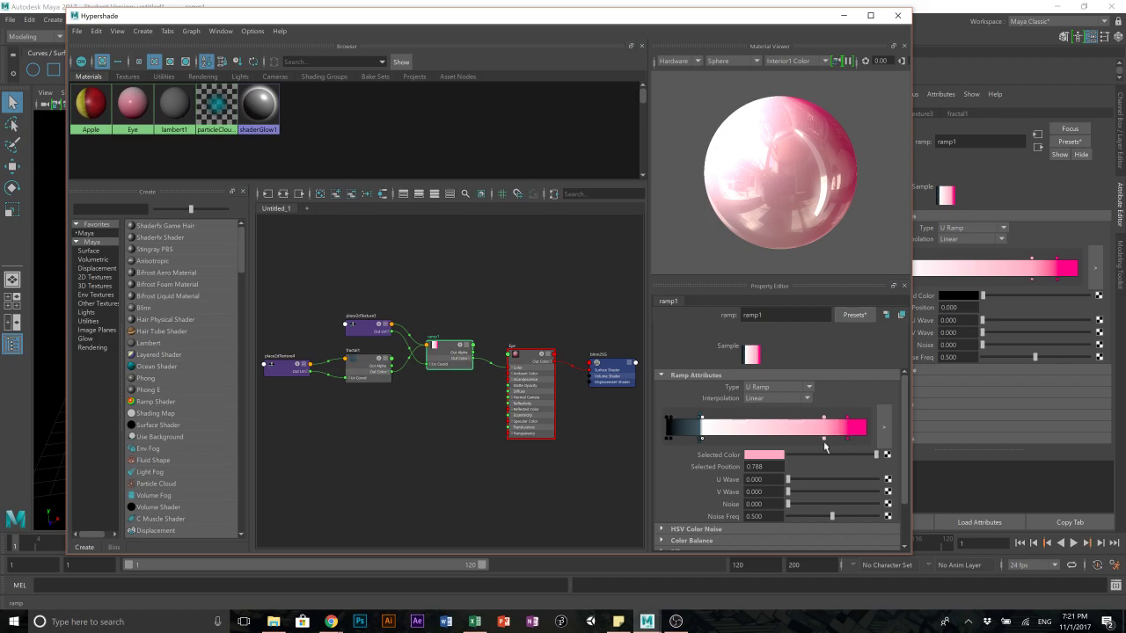
left_click(887, 454)
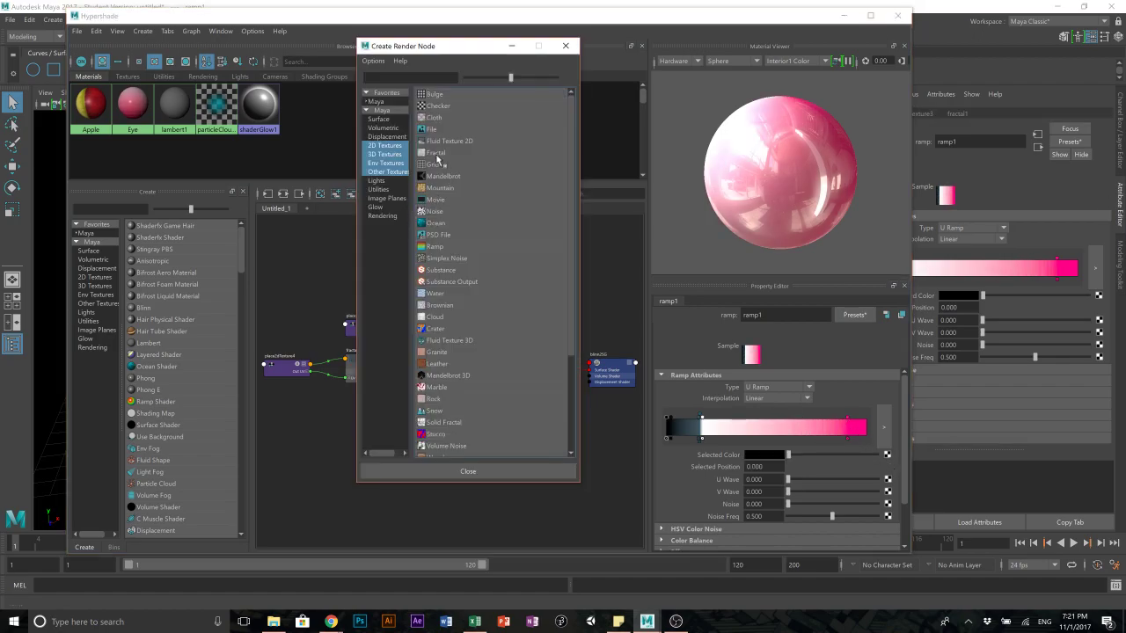
left_click(437, 153)
left_click_drag(400, 22, 847, 56)
left_click_drag(679, 45, 189, 3)
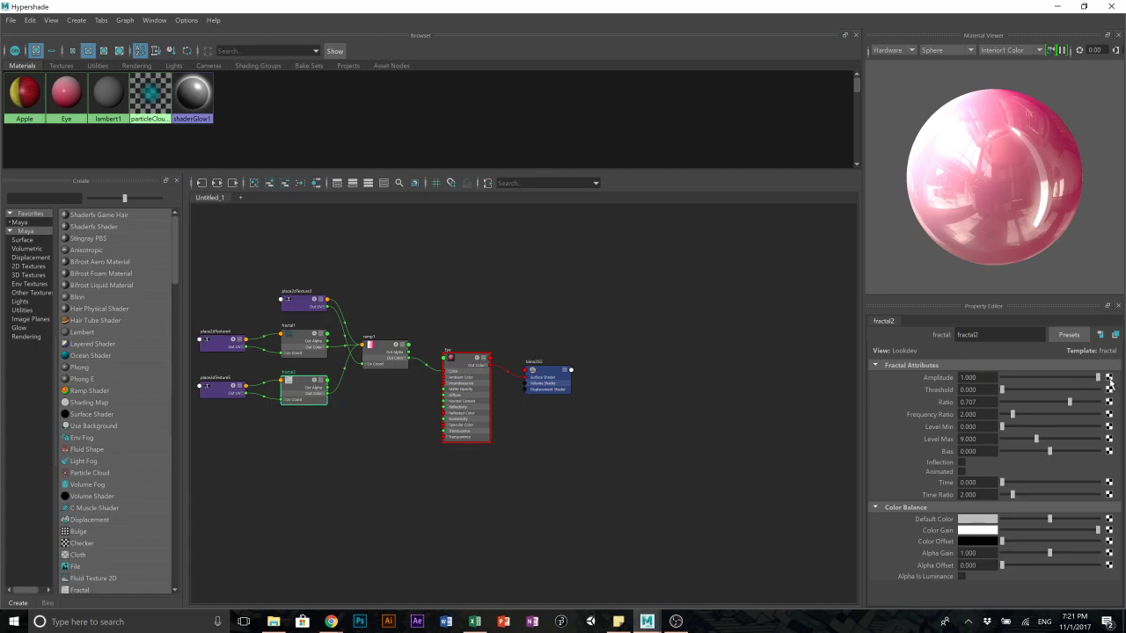
left_click(381, 364)
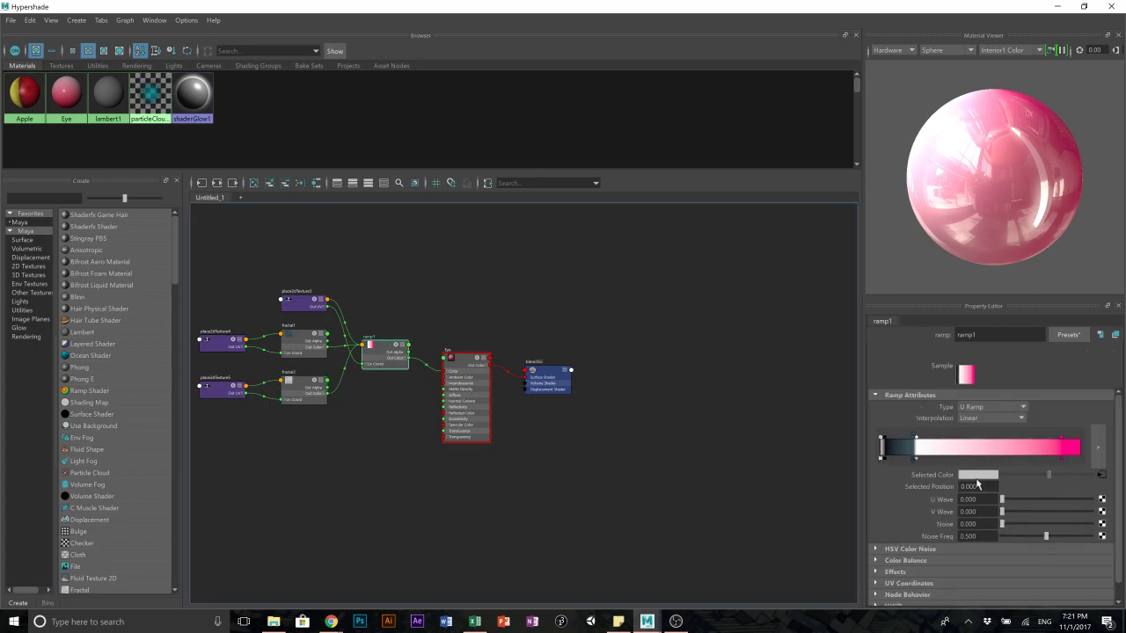
left_click(1062, 443)
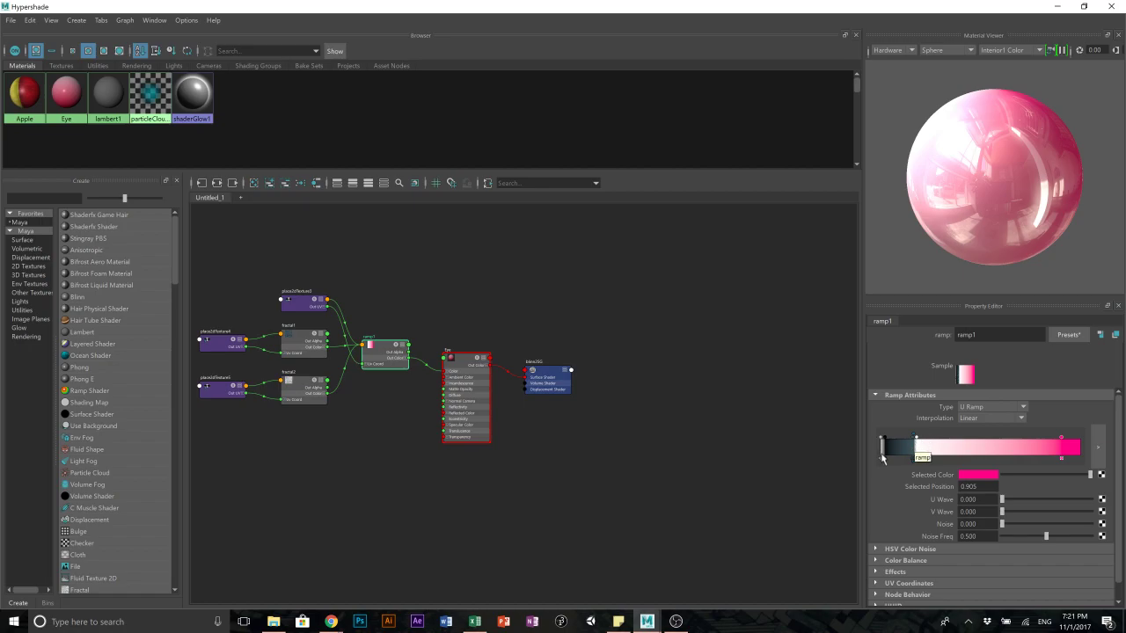
left_click(881, 440)
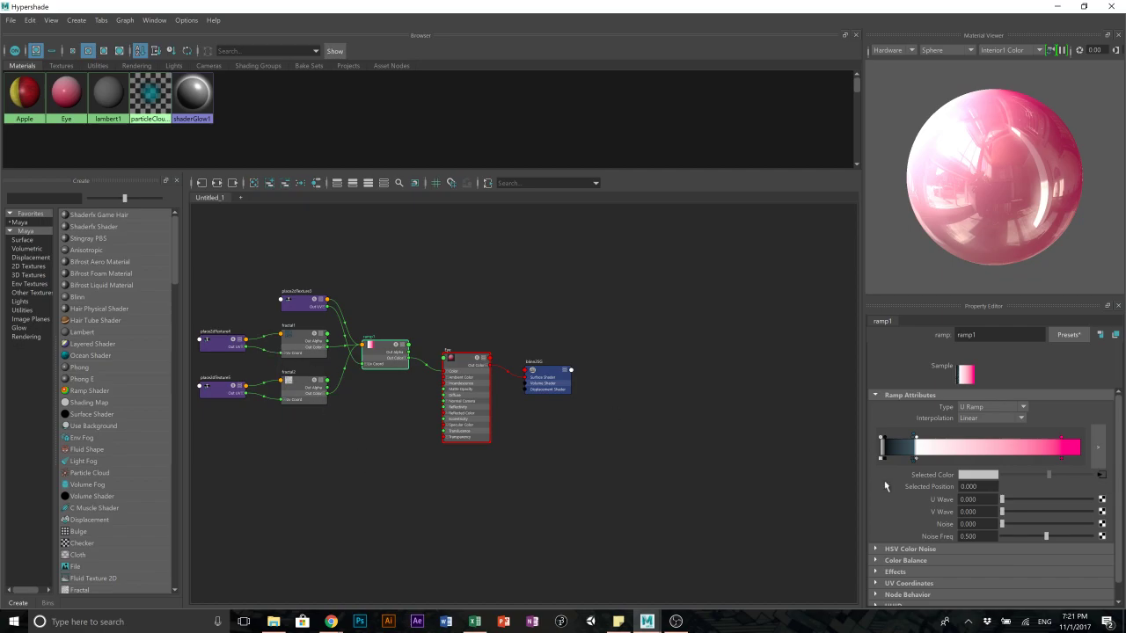
- Disconnect the fractal2 texture from the ramp and delete it together with its place2dTexture5 node
scroll(368, 393, "down", 2)
scroll(368, 418, "up", 7)
scroll(379, 440, "down", 3)
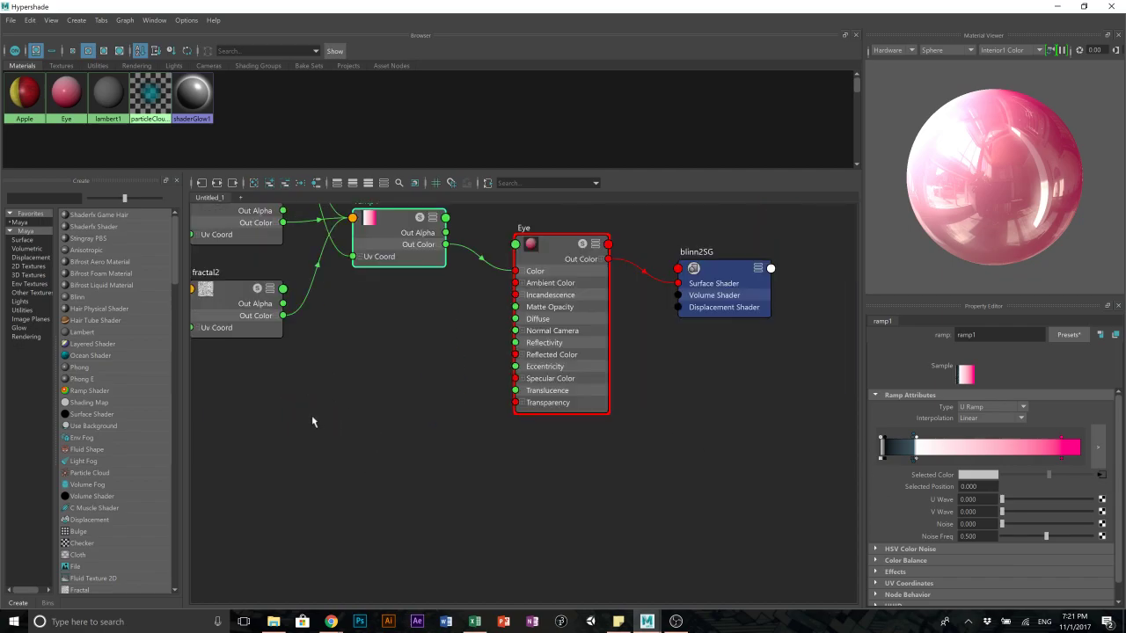
middle_click_drag(312, 418, 498, 512, "alt")
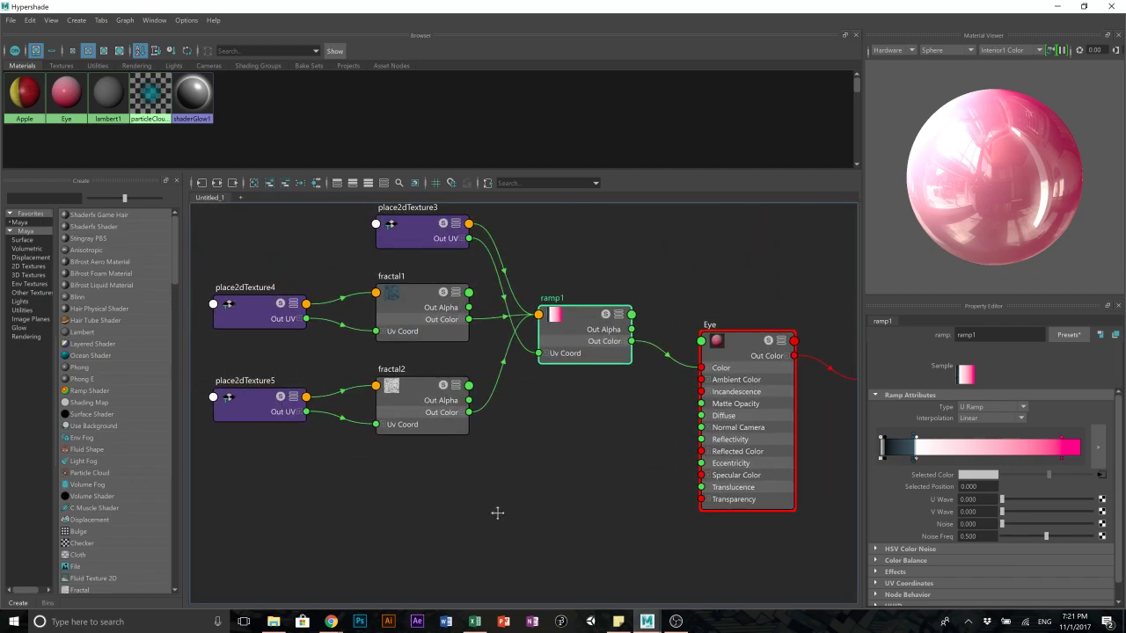
left_click(502, 371)
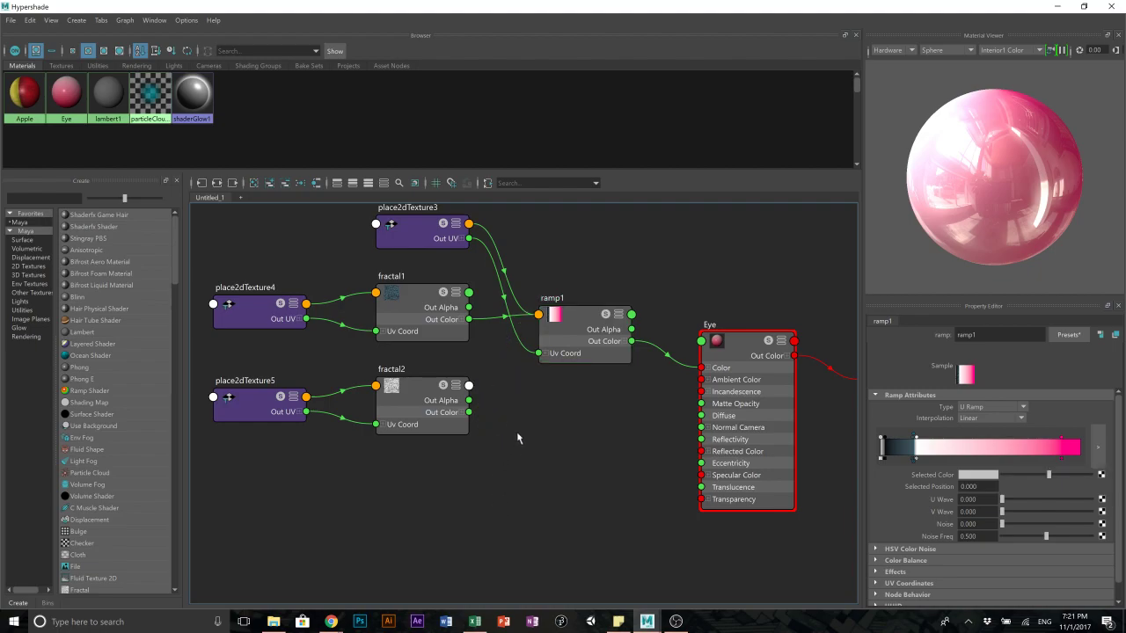
left_click(428, 394)
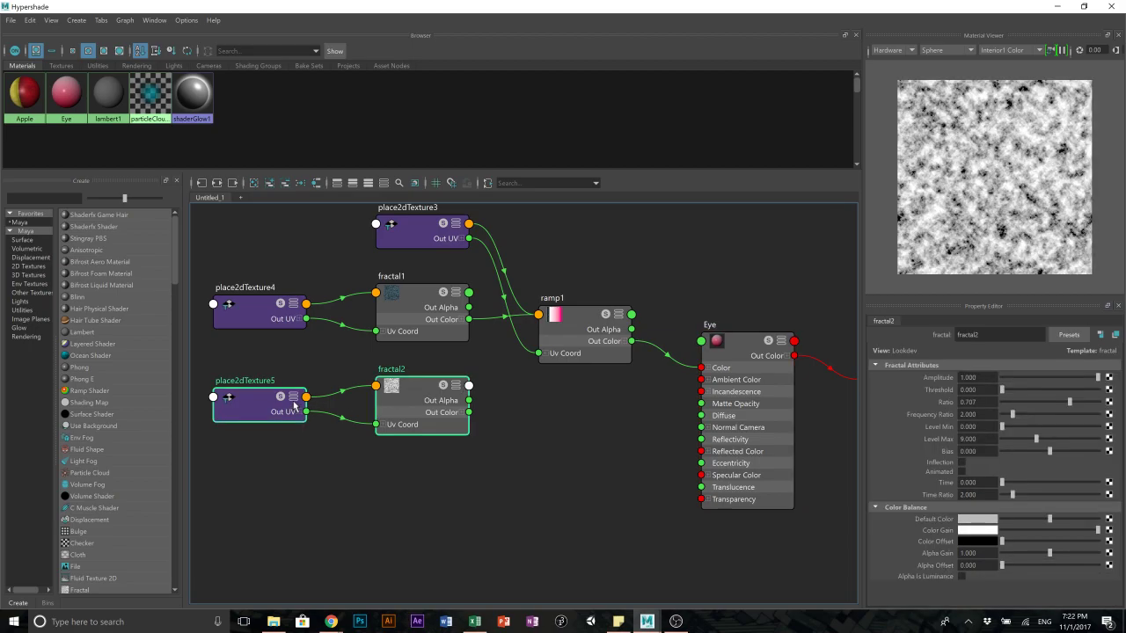
key("Delete")
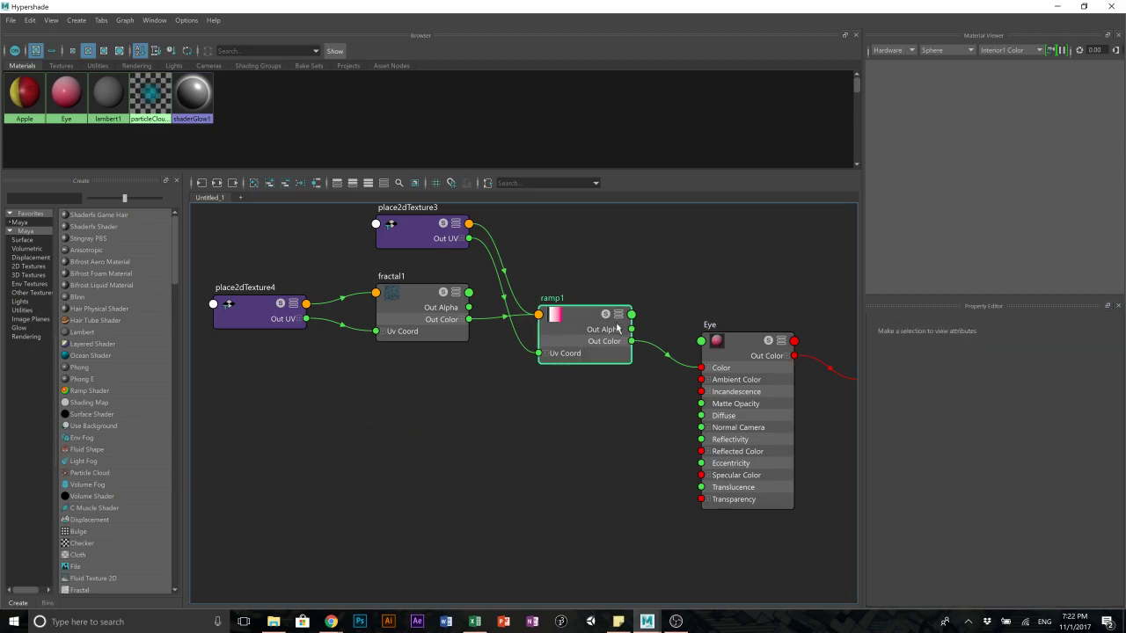
- Set the colour of the ramp stop at position 0.000 back to black
left_click(616, 327)
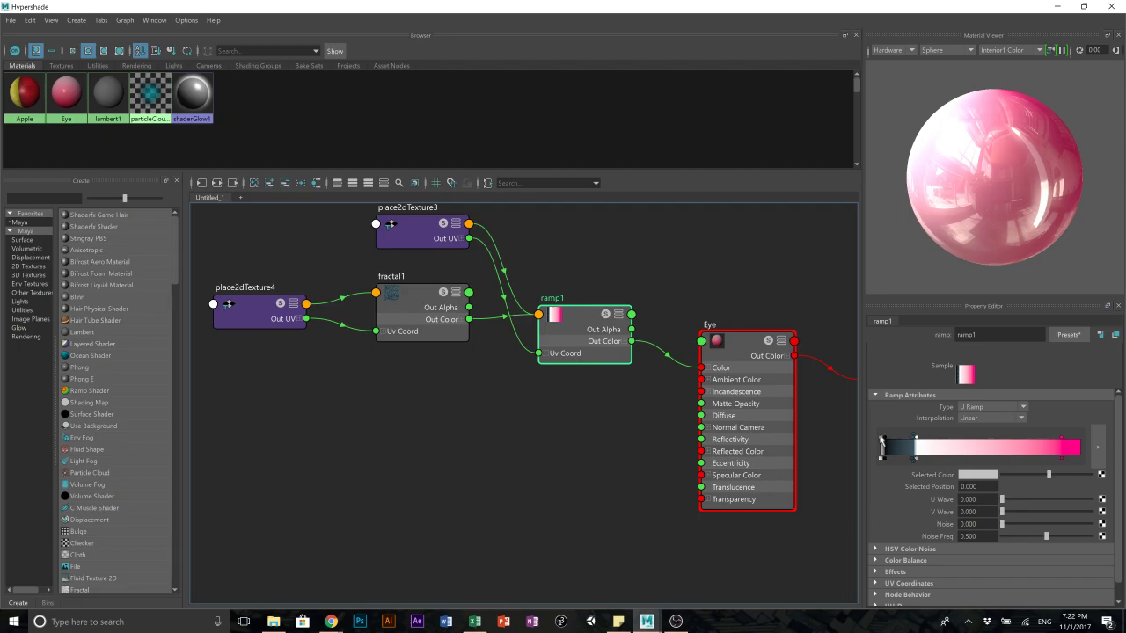
left_click(983, 477)
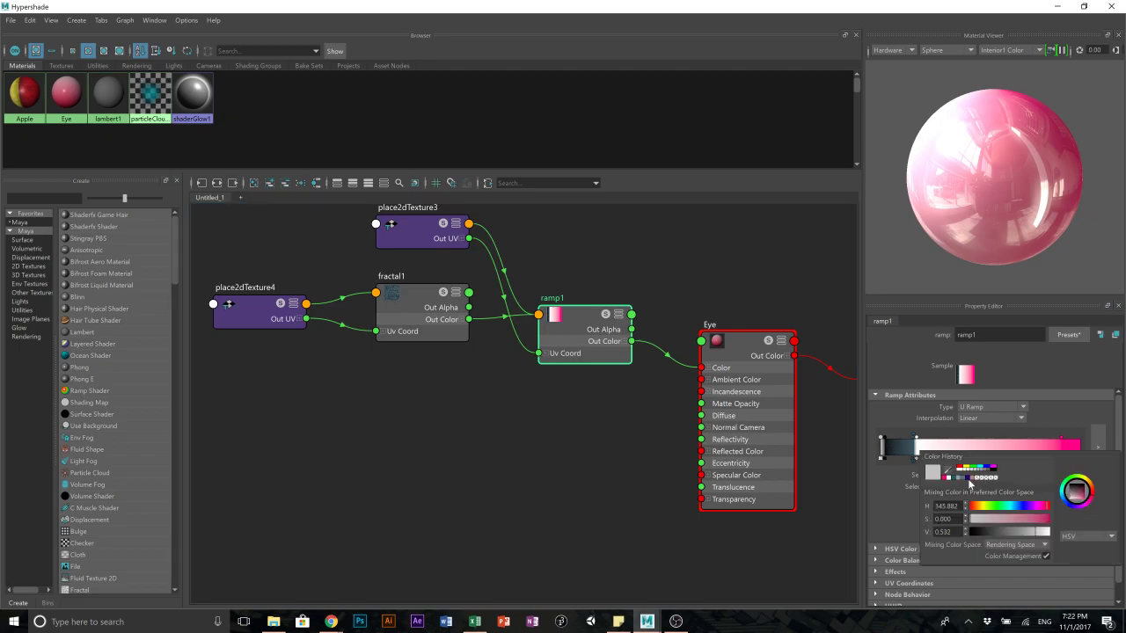
left_click_drag(997, 531, 925, 531)
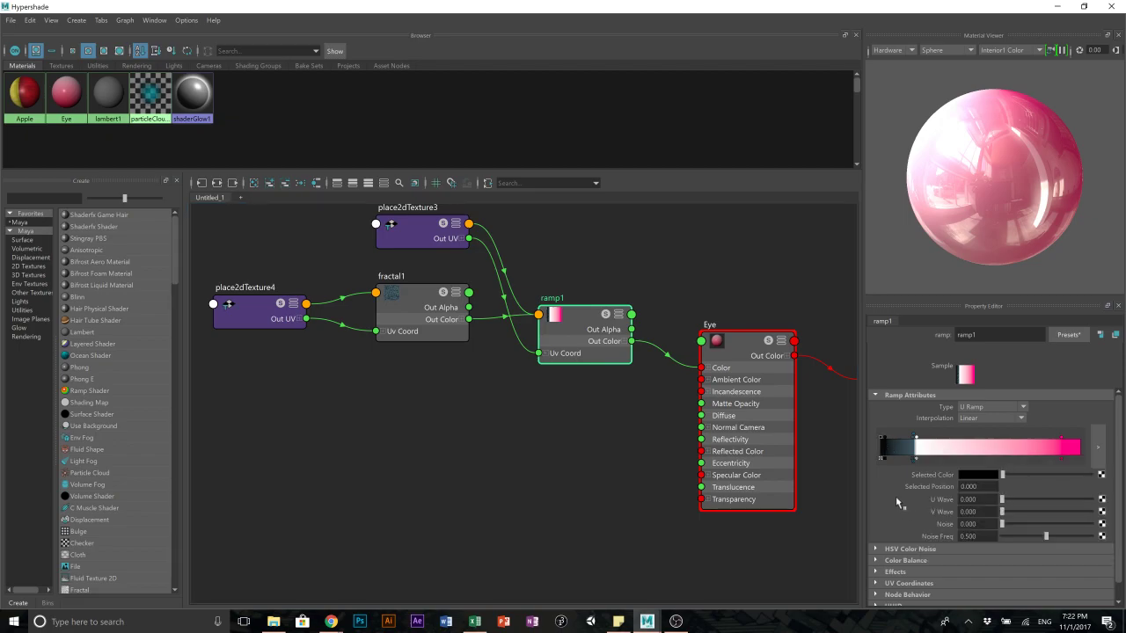
- Map a Fractal texture onto the pink ramp stop at position 0.905 and check the result on the eye sphere
left_click(1063, 444)
left_click(1104, 476)
left_click(447, 151)
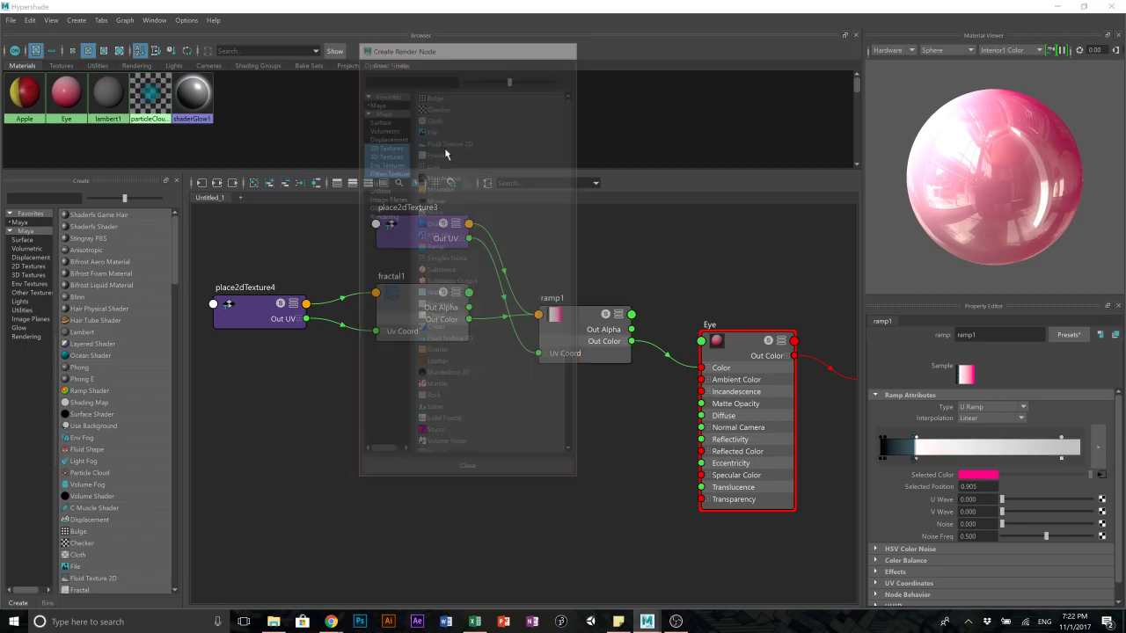
left_click_drag(293, 10, 936, 227)
left_click_drag(402, 364, 431, 378, "alt")
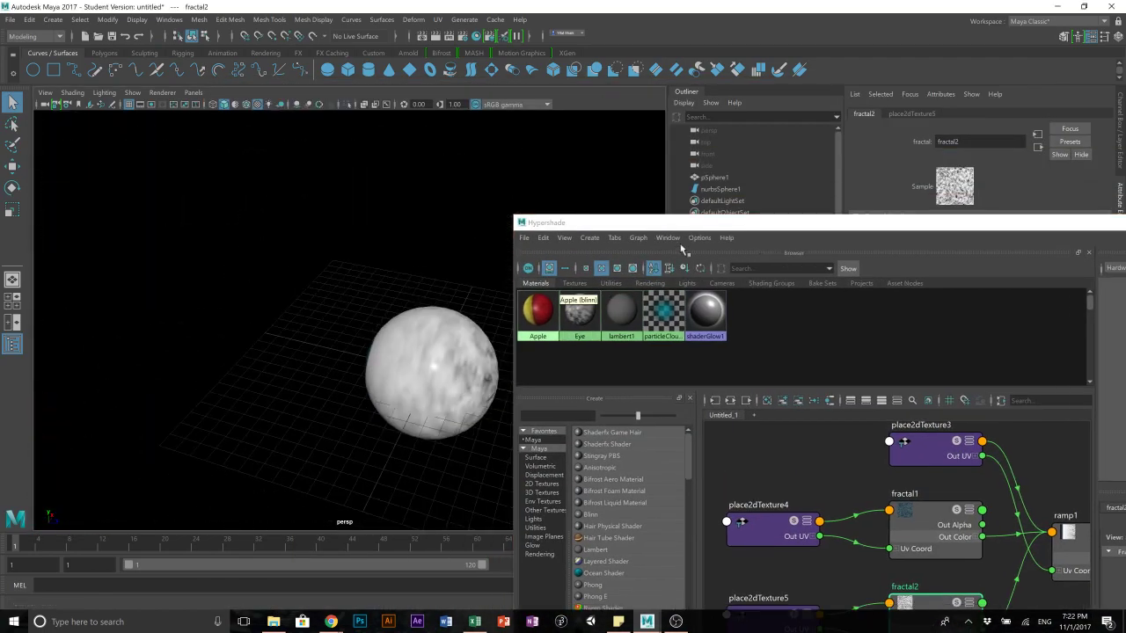
- Set the Color Gain of the fractal2 texture to light pink
left_click_drag(686, 229, 219, 45)
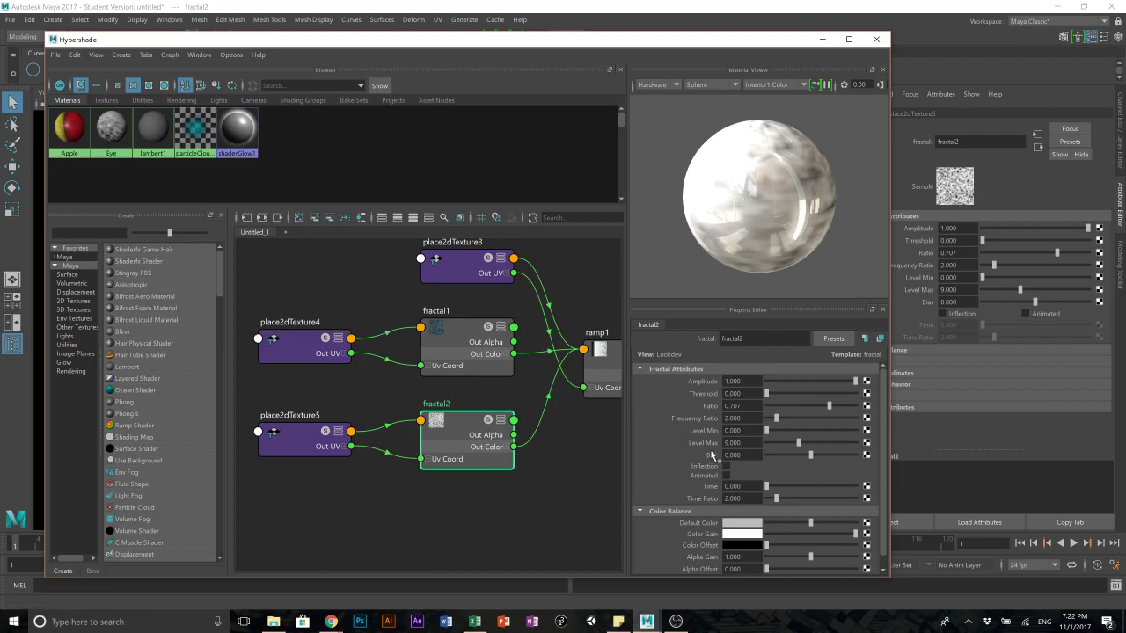
left_click(736, 535)
left_click_drag(775, 581, 785, 581)
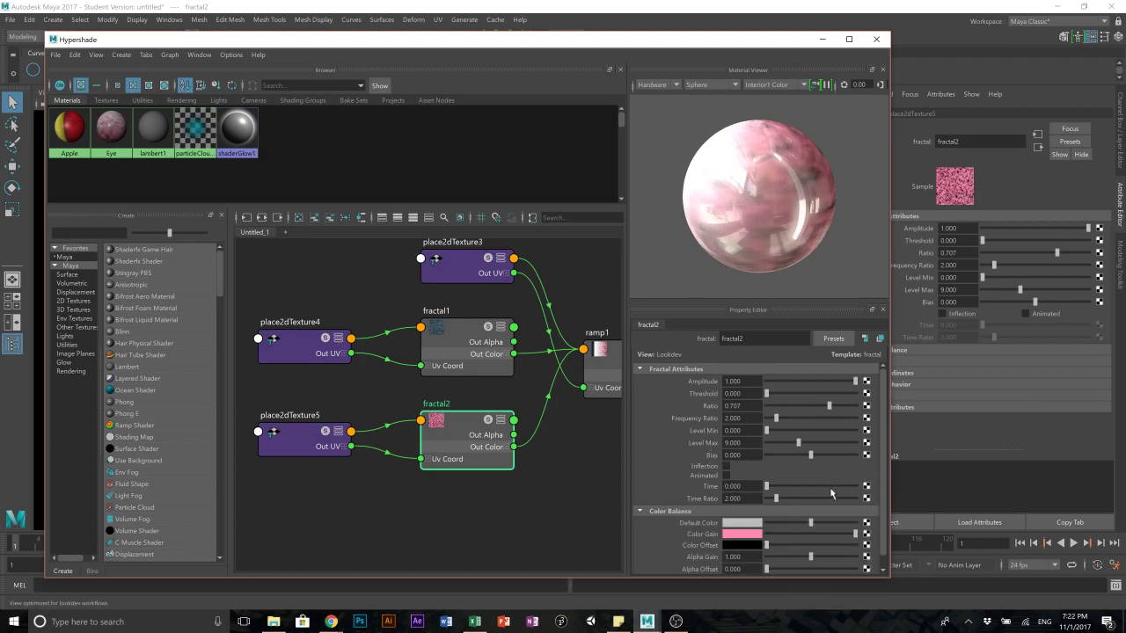
- Add a light pink stop between the ramp's white and fractal-mapped stops, check the sphere, and move the stop to position 0.455
left_click(466, 368)
left_click(614, 380)
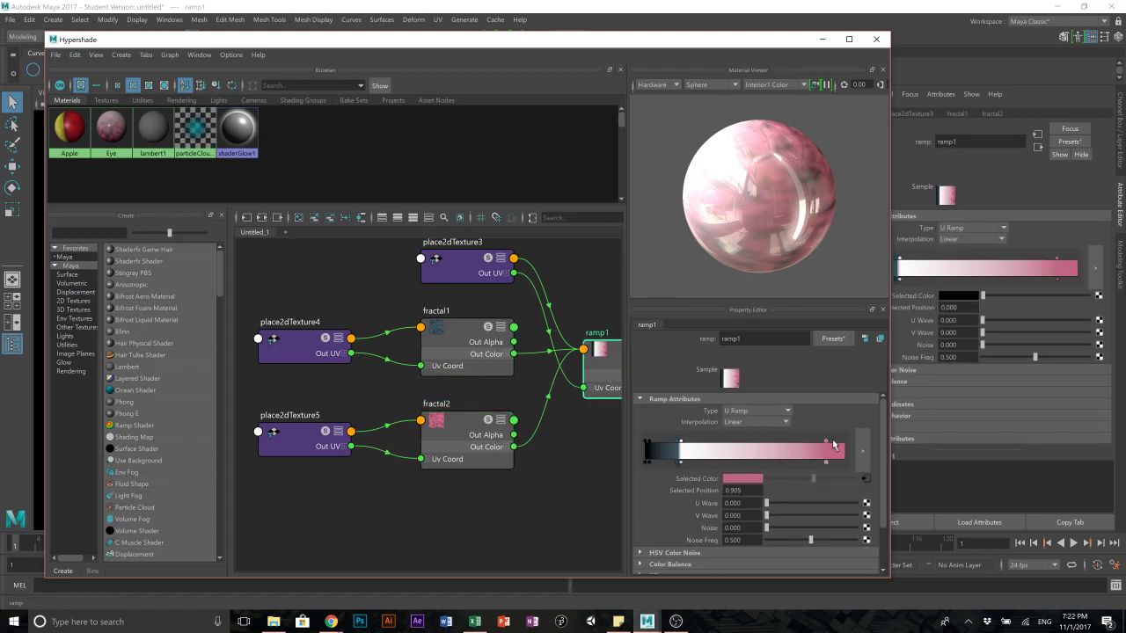
left_click(782, 448)
left_click_drag(782, 444, 810, 444)
left_click_drag(411, 39, 1026, 150)
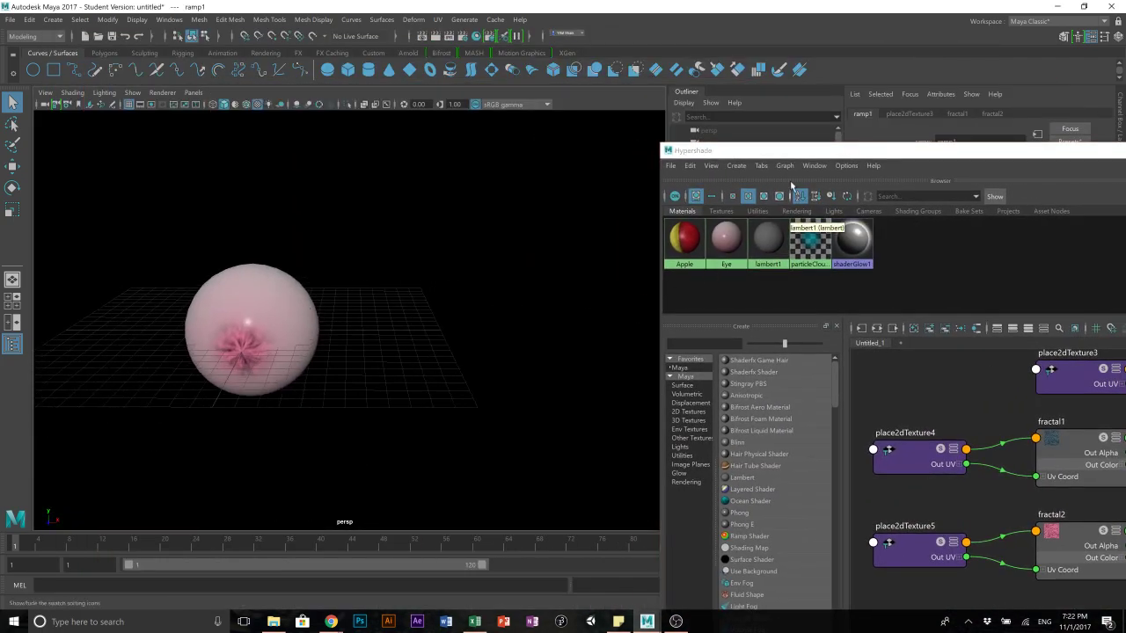
left_click_drag(756, 150, 374, 71)
left_click_drag(1046, 477, 969, 475)
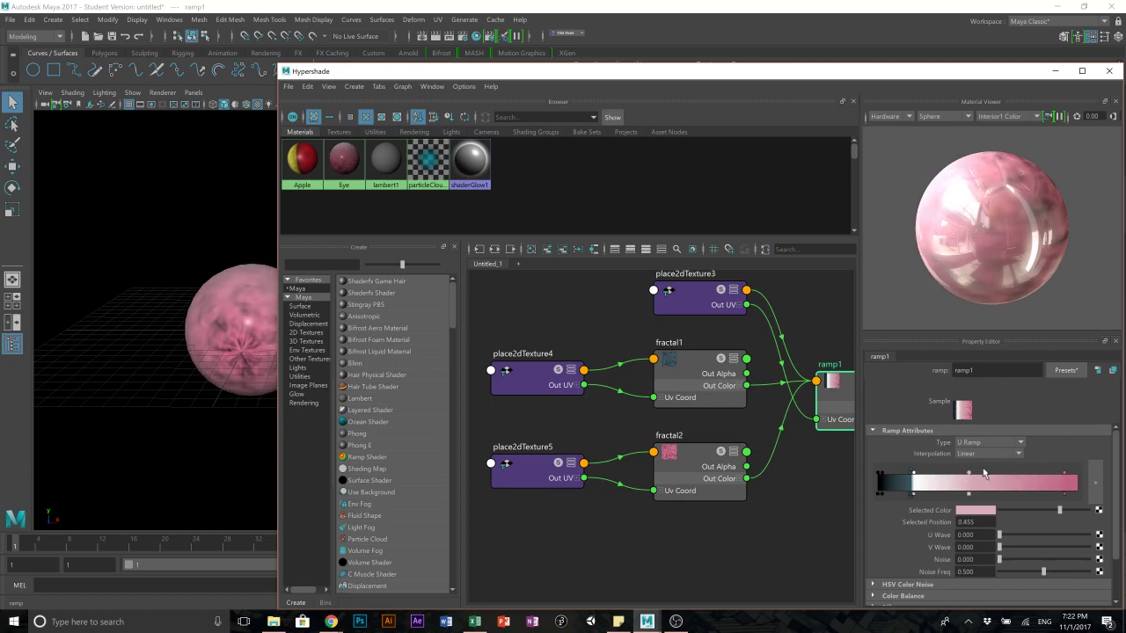
- Set the pink fractal's Ratio to 0.353, its Default Color and Color Offset to white, and its Alpha Gain to 1.175
left_click(1065, 475)
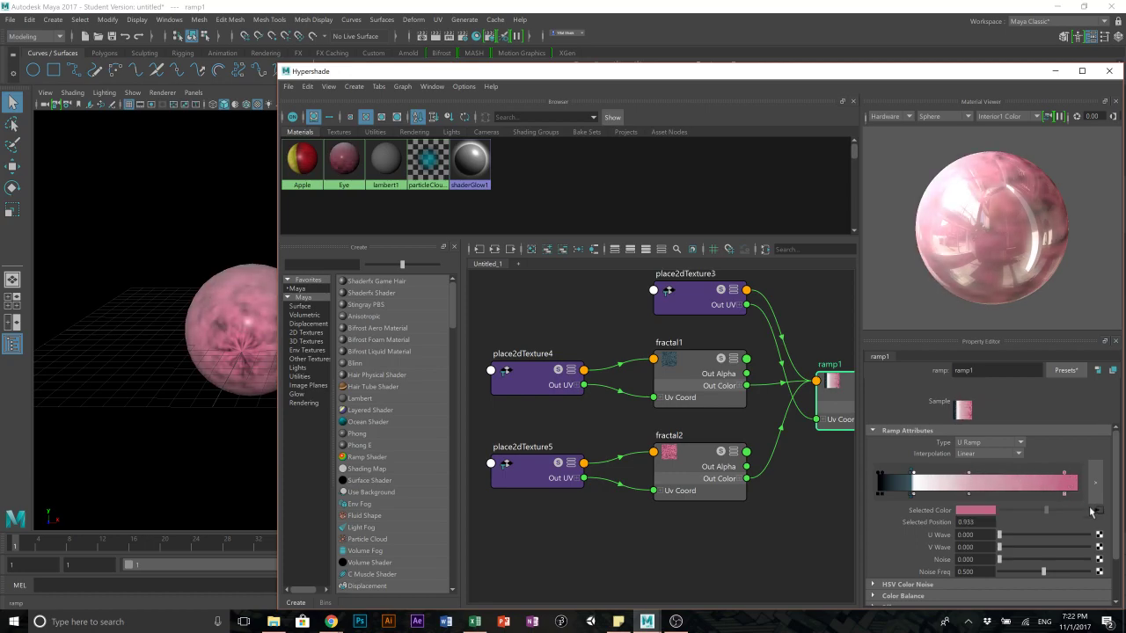
left_click(1098, 512)
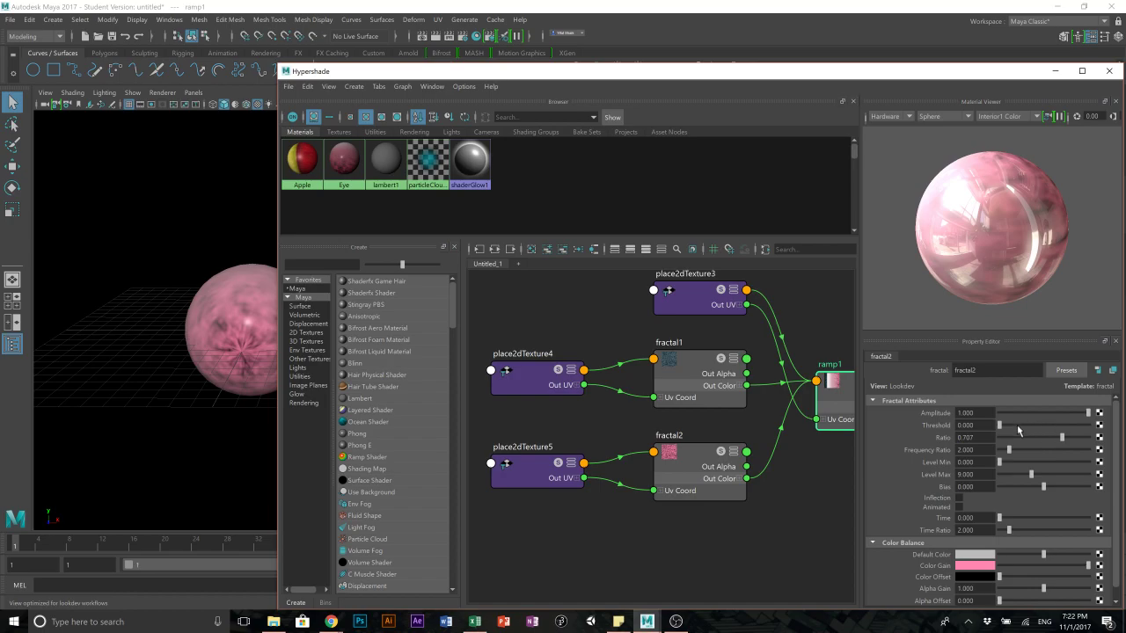
left_click_drag(1062, 437, 1031, 438)
left_click_drag(1043, 561, 1118, 562)
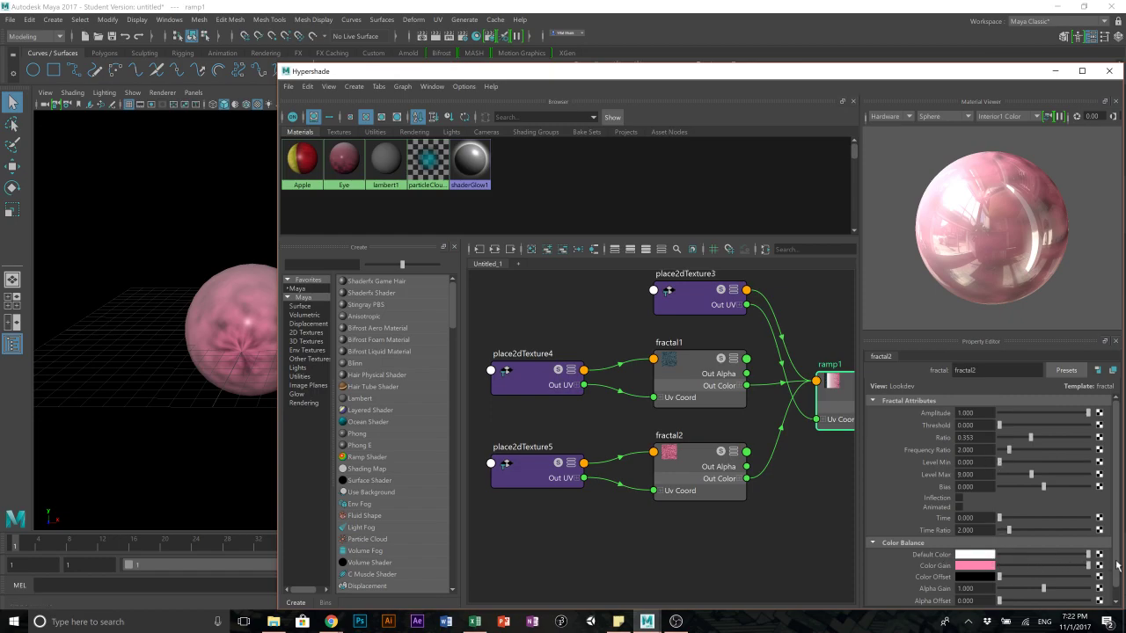
left_click_drag(1001, 577, 1107, 581)
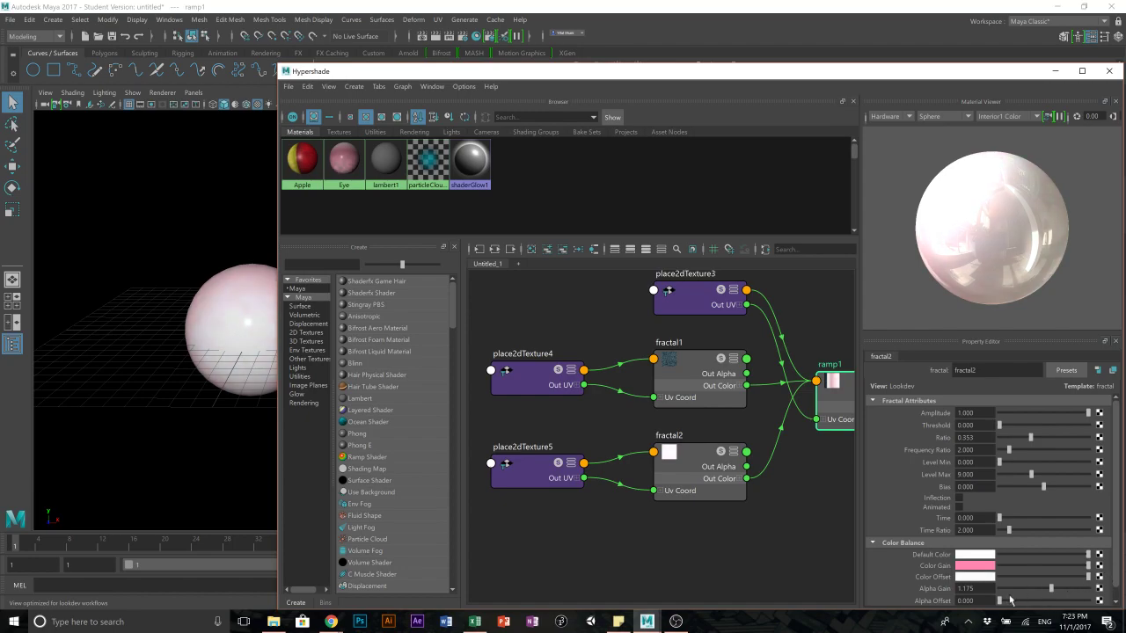
scroll(1018, 591, "down", 1)
- Close Hypershade, inspect the pink-tinted back of the eye sphere from above, and select the NURBS sphere
left_click(203, 419)
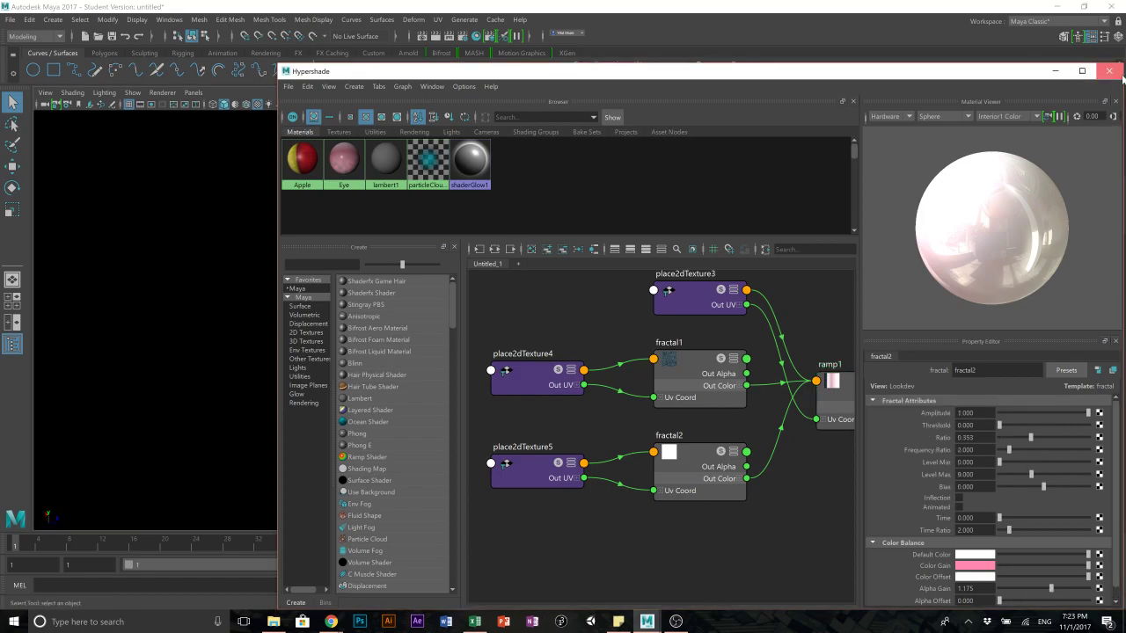
left_click(1108, 71)
mouse_move(380, 379)
left_mouse_down("alt")
mouse_move(404, 415)
mouse_move(370, 398)
left_mouse_up("alt")
scroll(458, 418, "up", 3)
middle_click_drag(482, 417, 448, 268, "alt")
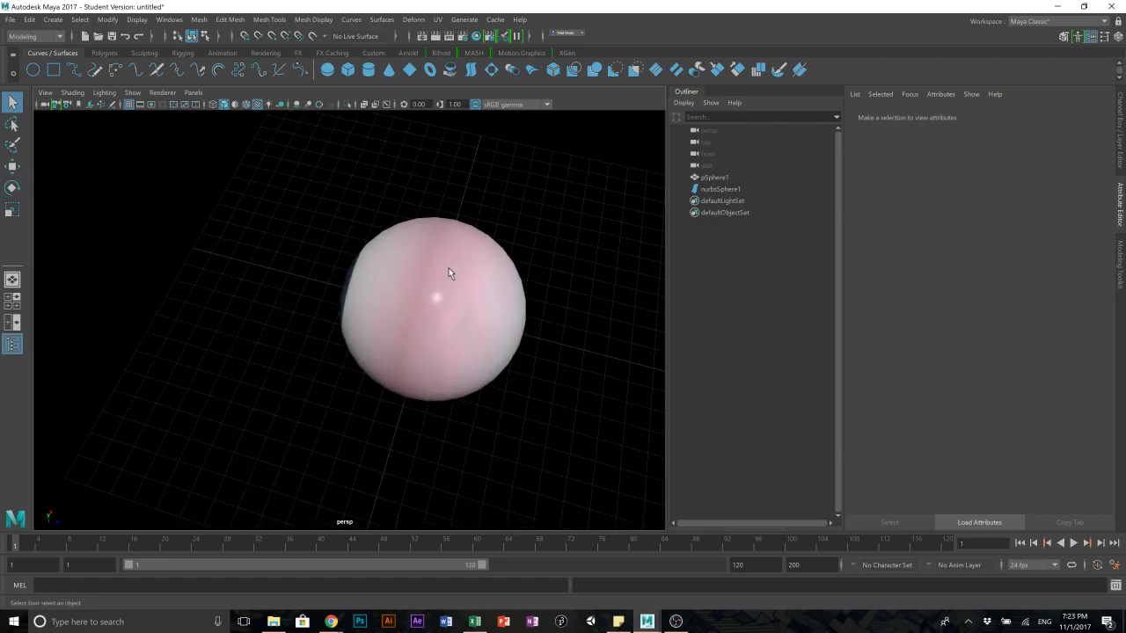
left_click(437, 288)
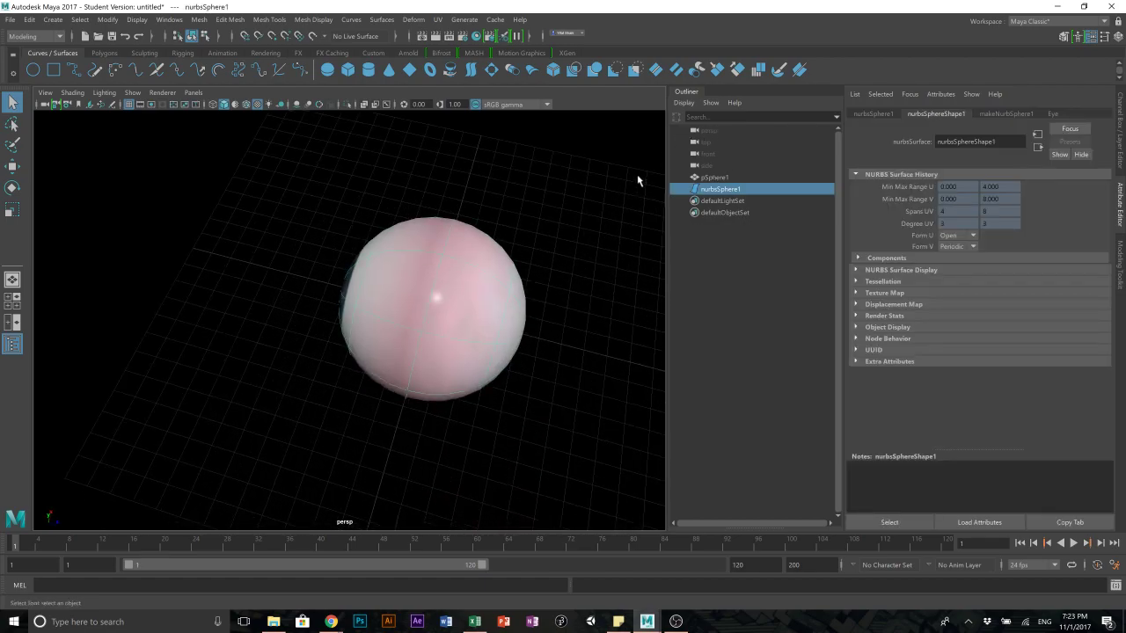
- Set the Eye material's Diffuse to 0.864 and remove the middle pink stop from its color ramp
left_click(1052, 115)
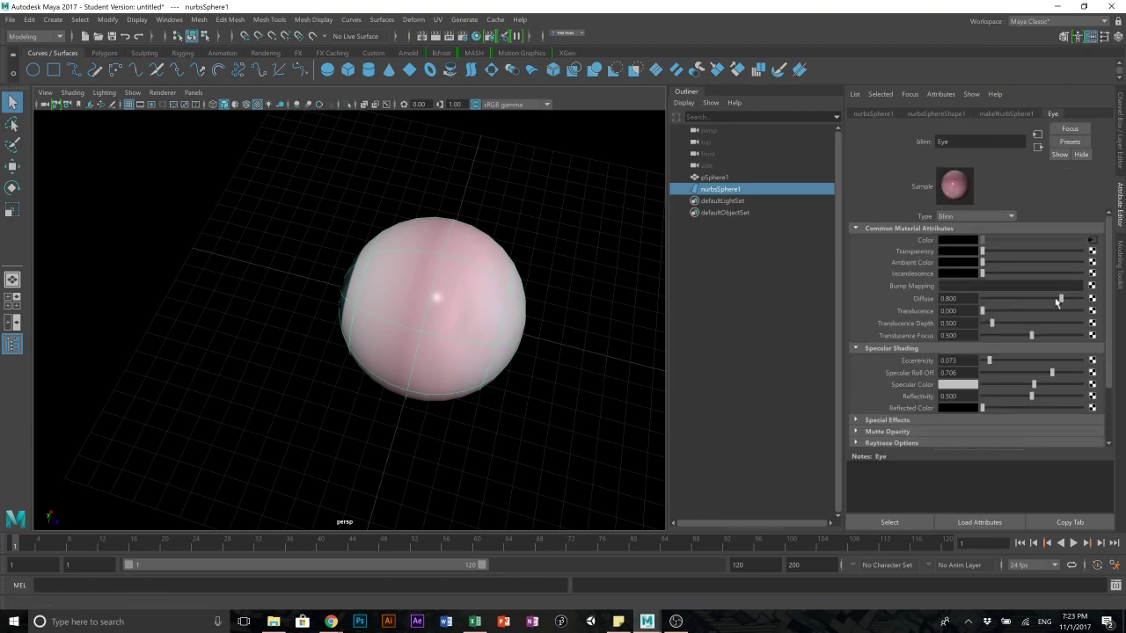
mouse_move(1061, 300)
left_mouse_down()
mouse_move(1047, 300)
mouse_move(1068, 300)
left_mouse_up()
left_click(1091, 241)
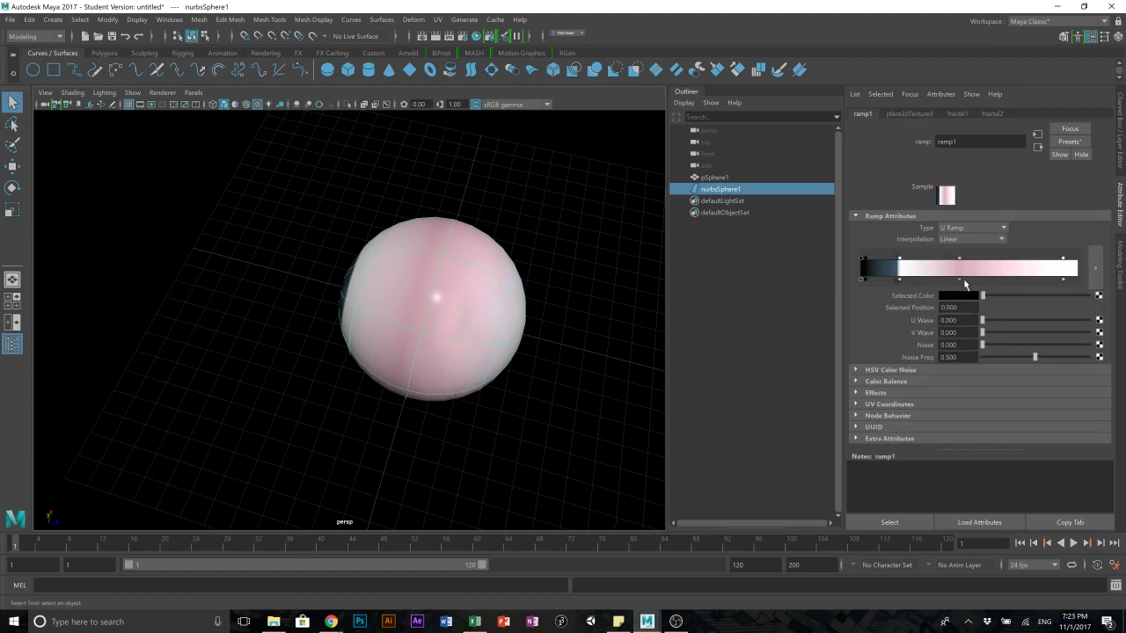
left_click(959, 279)
left_click_drag(596, 332, 606, 361, "alt")
- Darken the Color Offset of the fractal mapped to the ramp's 0.933 stop to light grey and check the eye sphere
left_click(1064, 260)
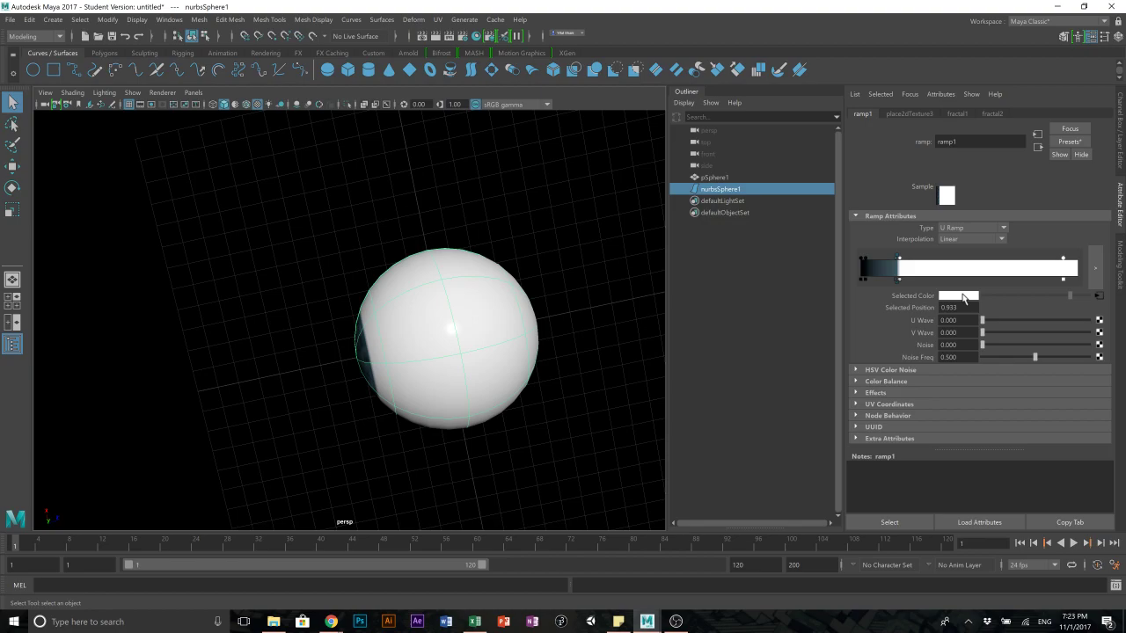
left_click(1099, 296)
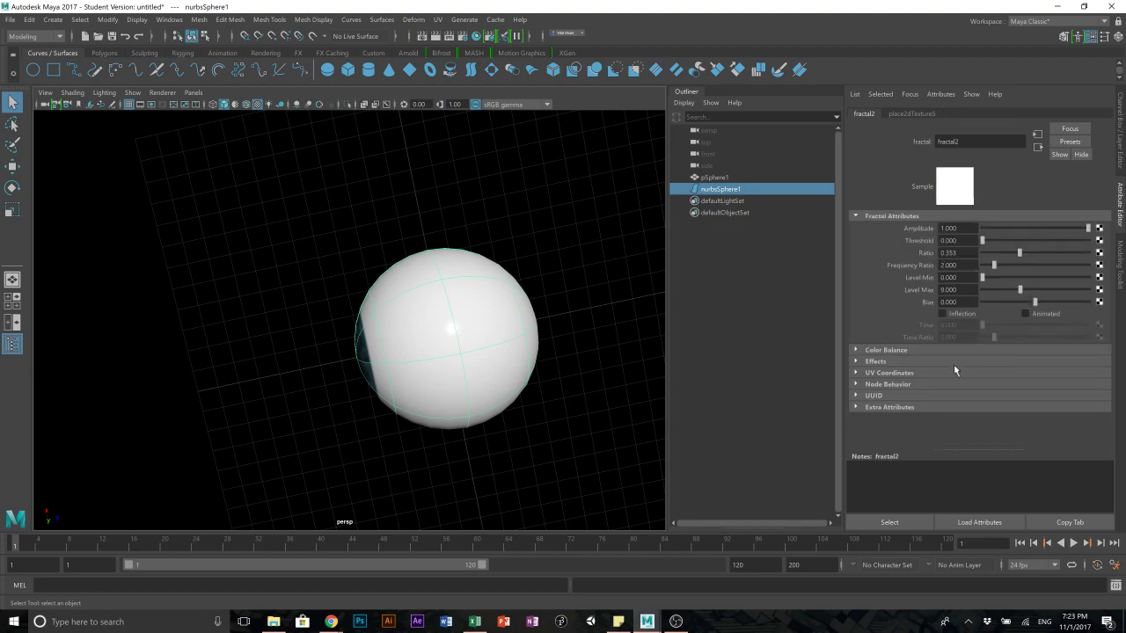
left_click(883, 350)
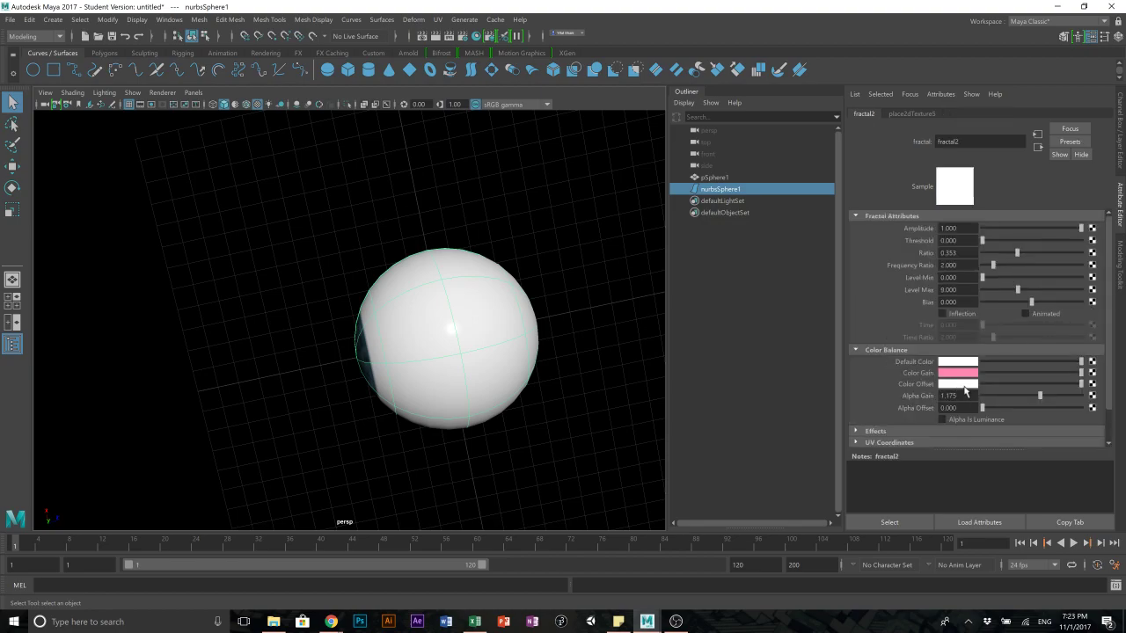
left_click_drag(1047, 384, 1039, 384)
left_click_drag(554, 333, 504, 294, "alt")
key("ctrl+s")
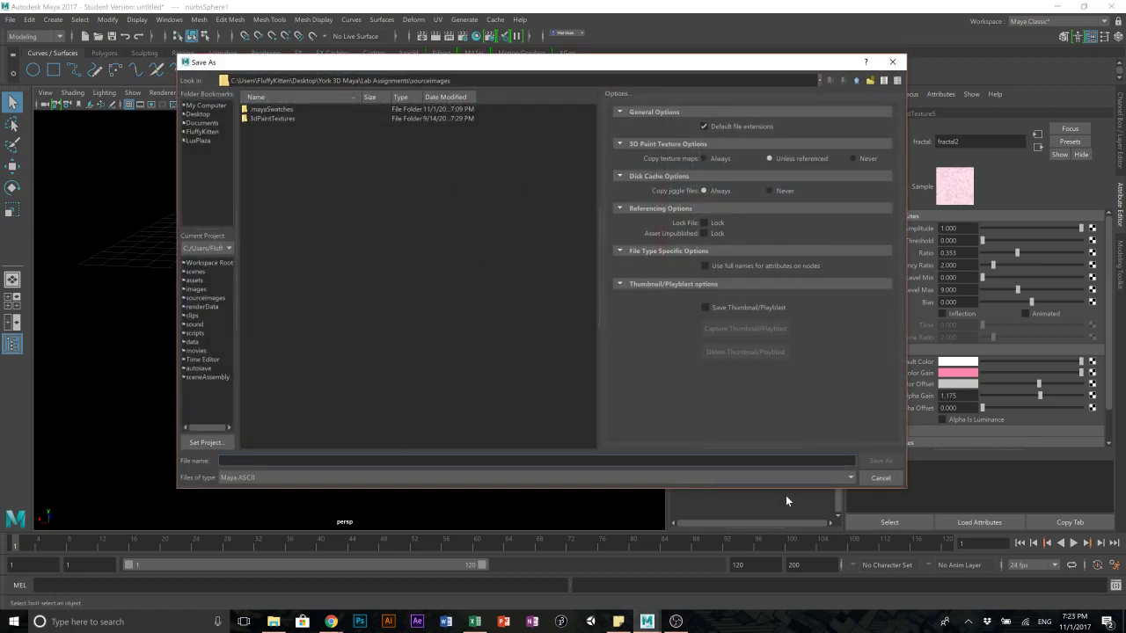
left_click(881, 477)
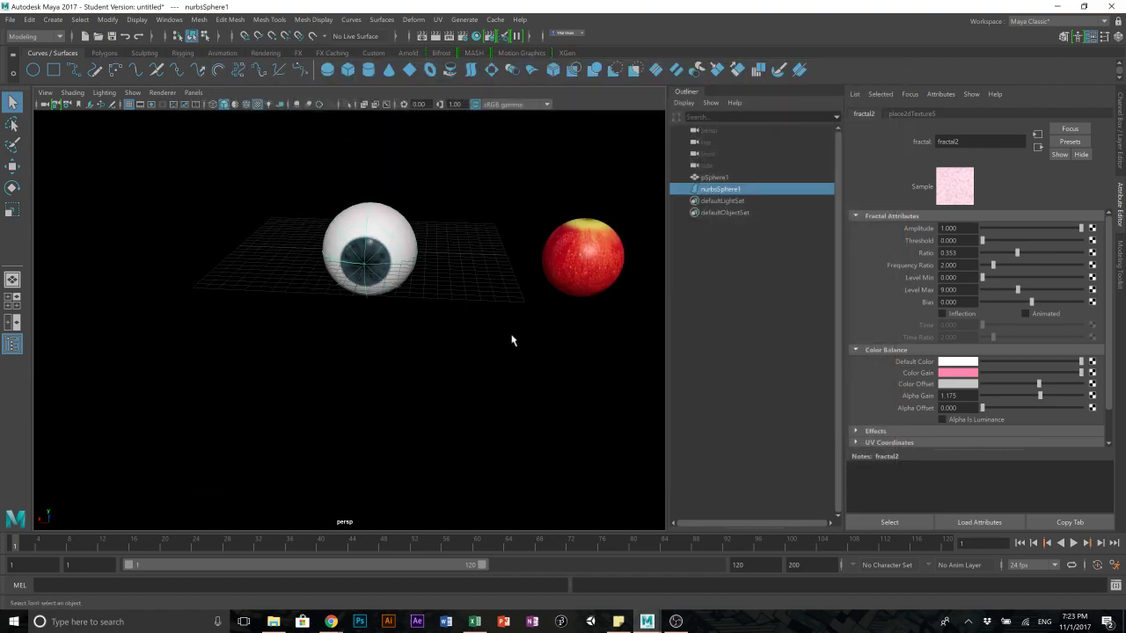
- Move the eye sphere along X to about -28.08 cm, past the apple, leaving a small gap between the two
left_click(351, 253)
left_click(442, 379)
left_click(368, 281)
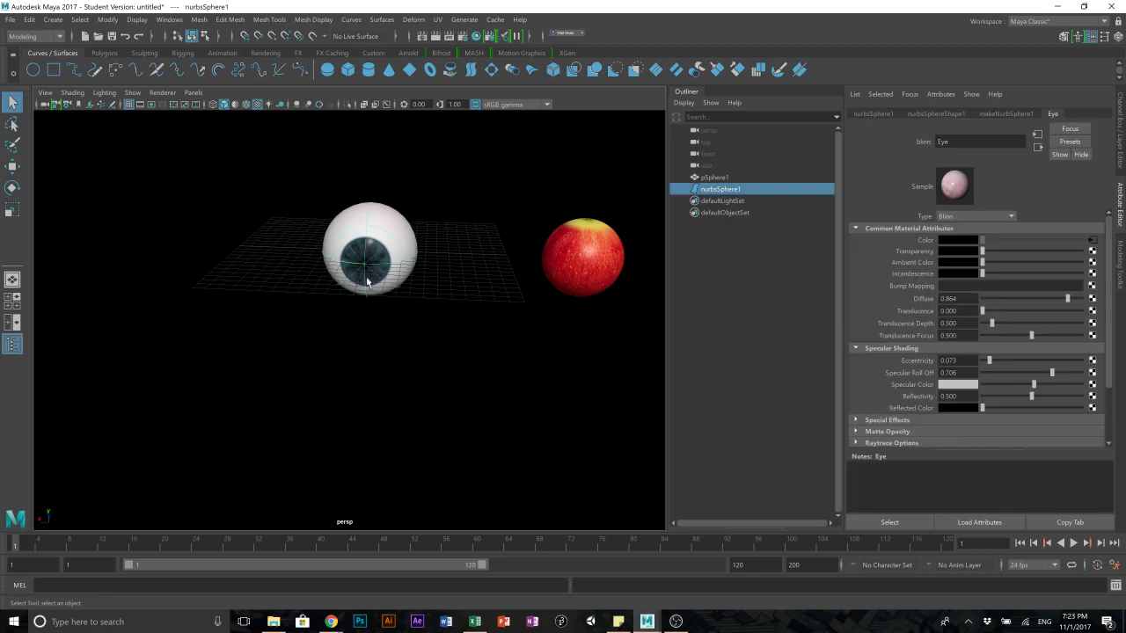
key("w")
left_click_drag(310, 255, 616, 259)
left_click(606, 340)
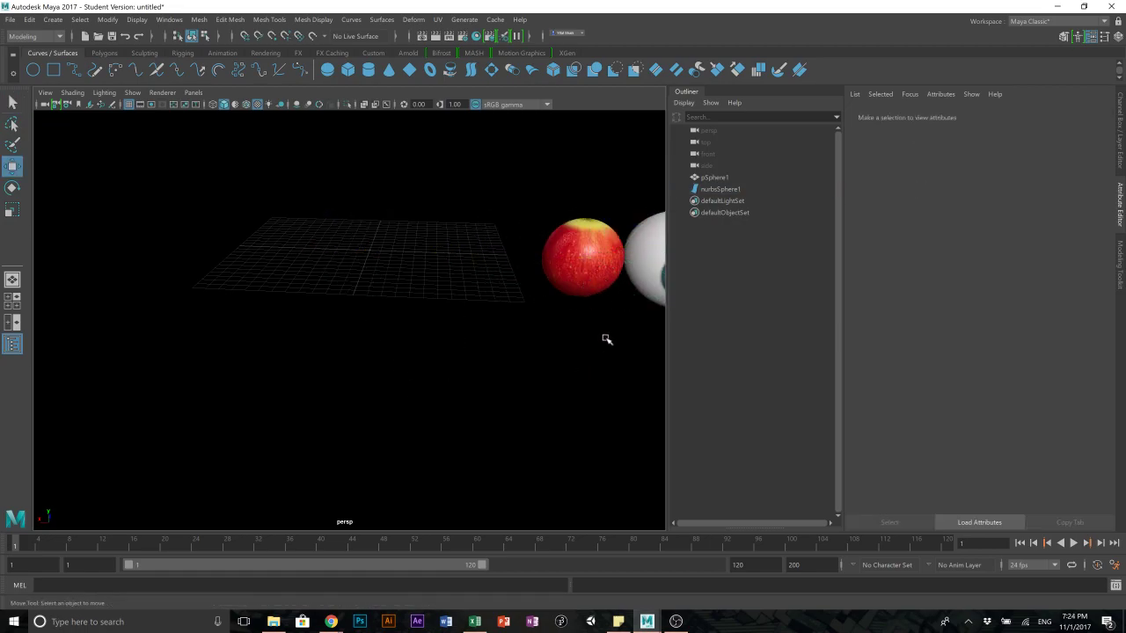
middle_click_drag(606, 339, 430, 340, "alt")
left_click_drag(455, 289, 214, 410, "alt")
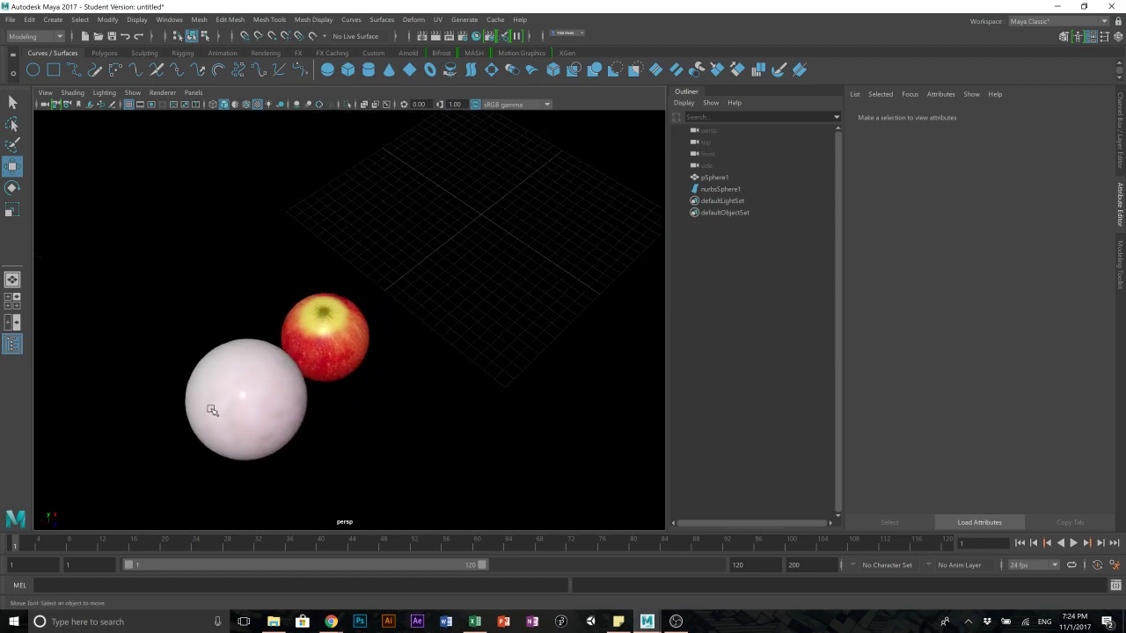
left_click(262, 384)
left_click_drag(290, 365, 263, 383)
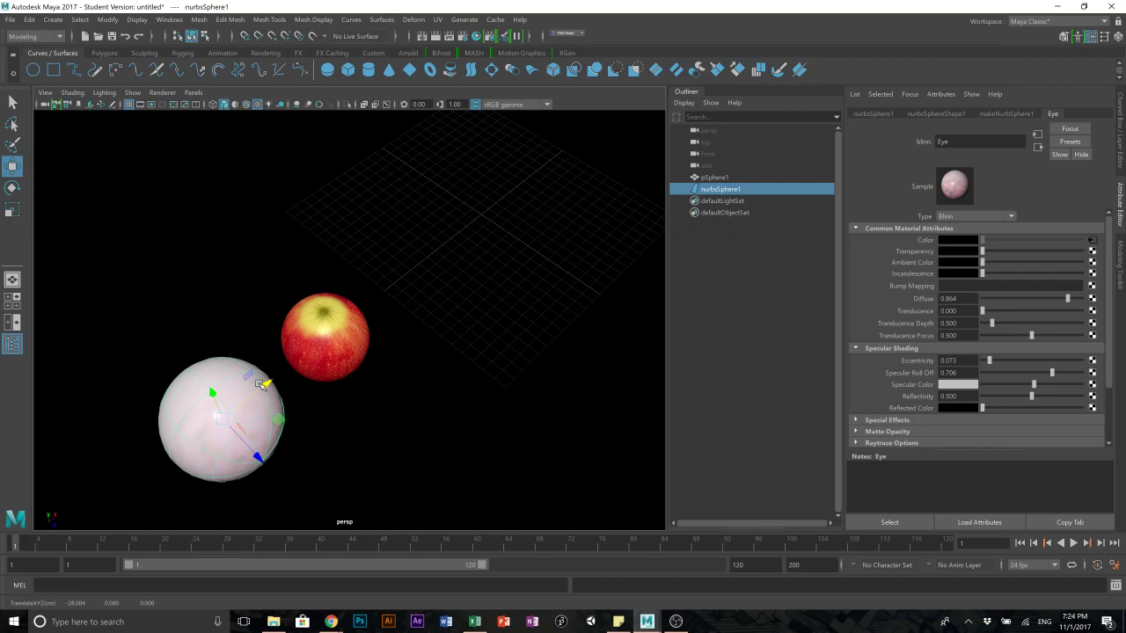
- Scale the eye sphere uniformly so it is slightly larger than the apple
key("r")
left_click_drag(223, 417, 289, 375)
left_click(184, 407)
left_click(461, 286)
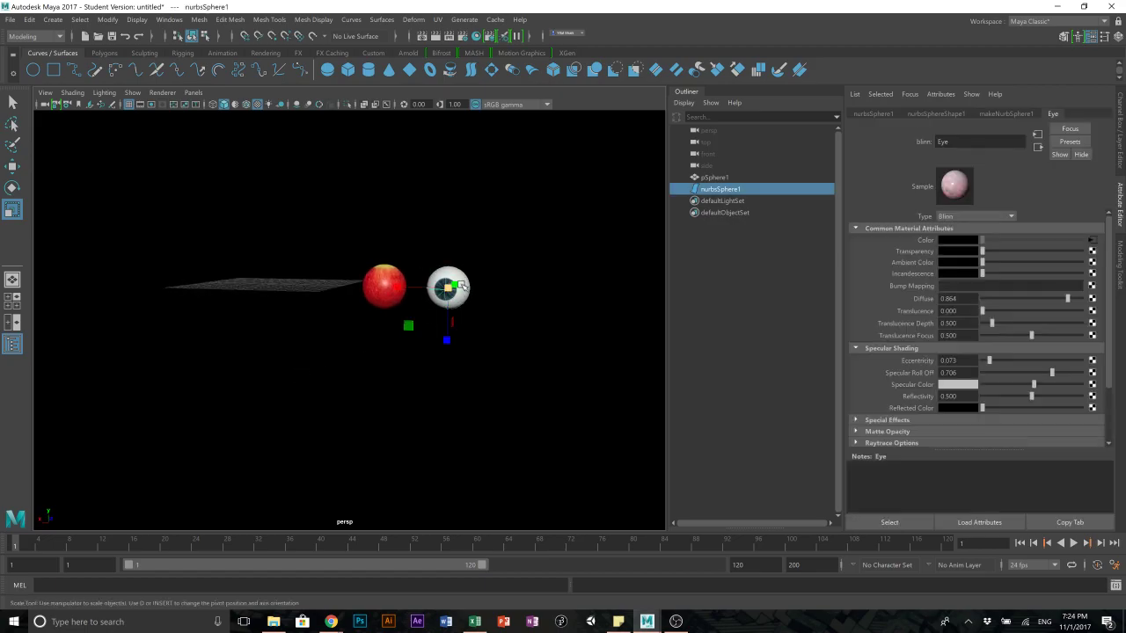
left_click_drag(448, 289, 453, 289)
left_click(508, 355)
left_click_drag(508, 355, 514, 359, "alt")
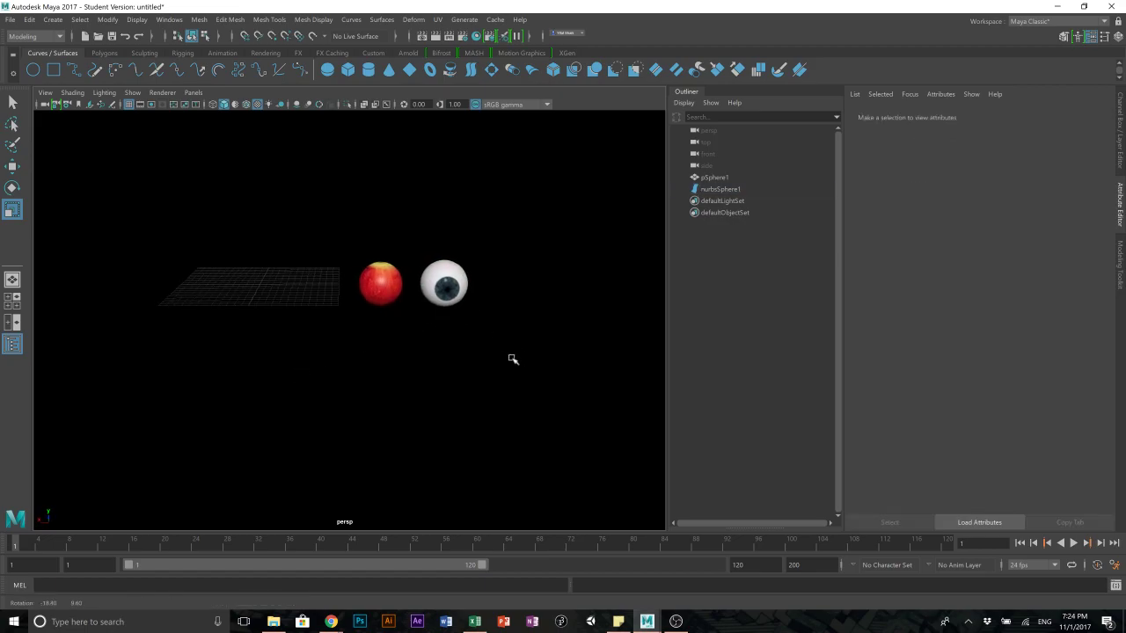
- Examine the Eye material's color ramp in Hypershade, minimize the window and compare the apple and eye spheres
left_click(443, 284)
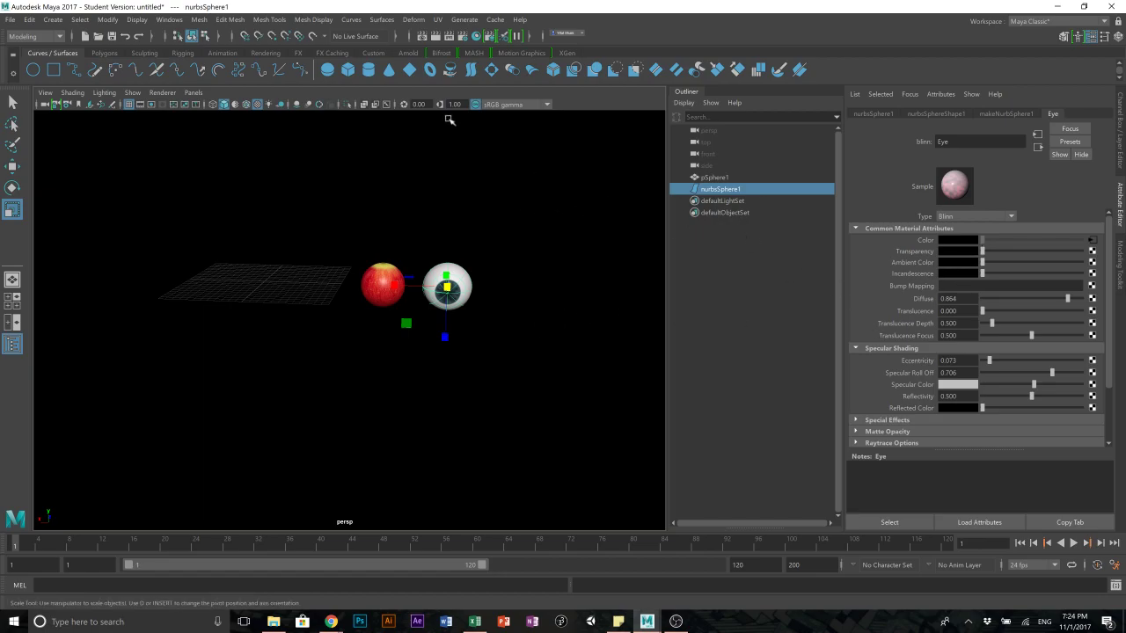
left_click(230, 19)
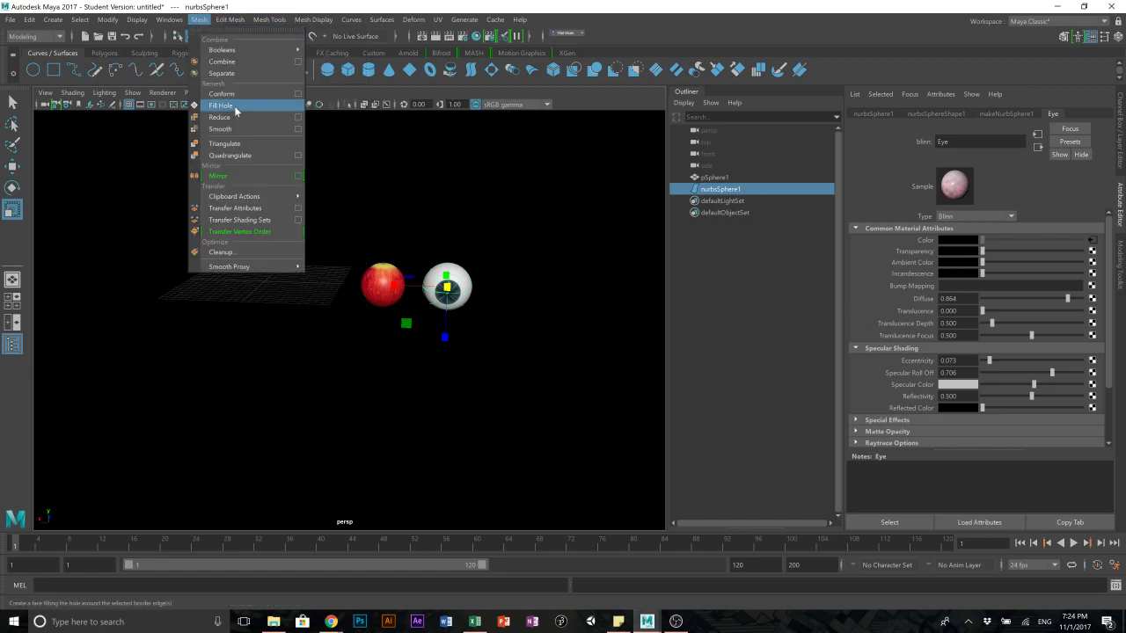
left_click(240, 19)
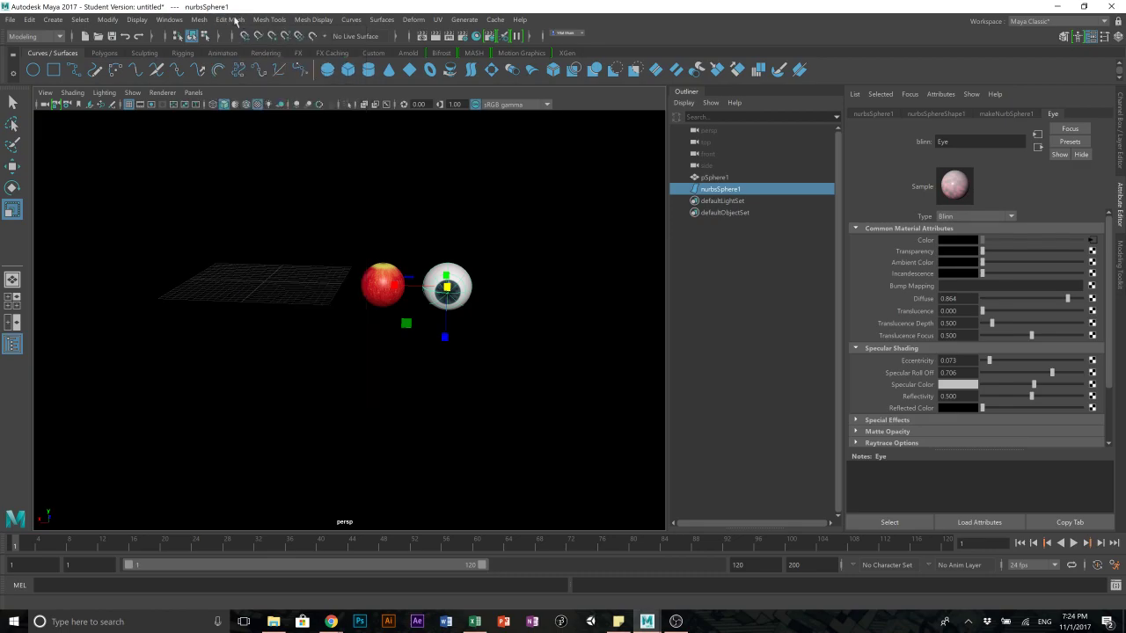
left_click(169, 19)
left_click(476, 36)
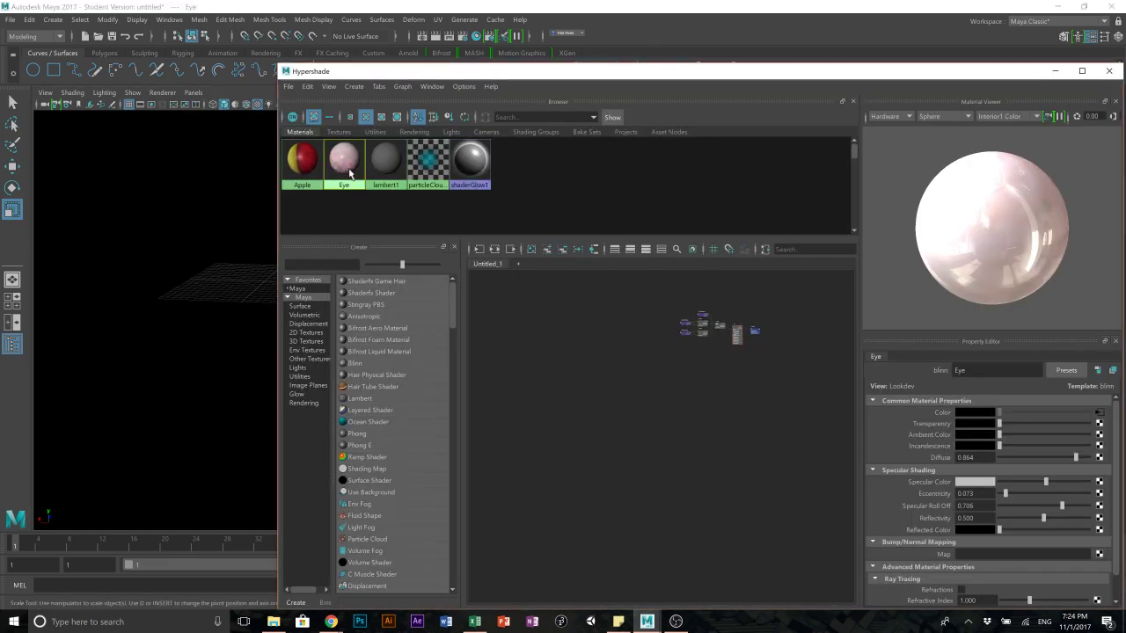
left_click(1098, 412)
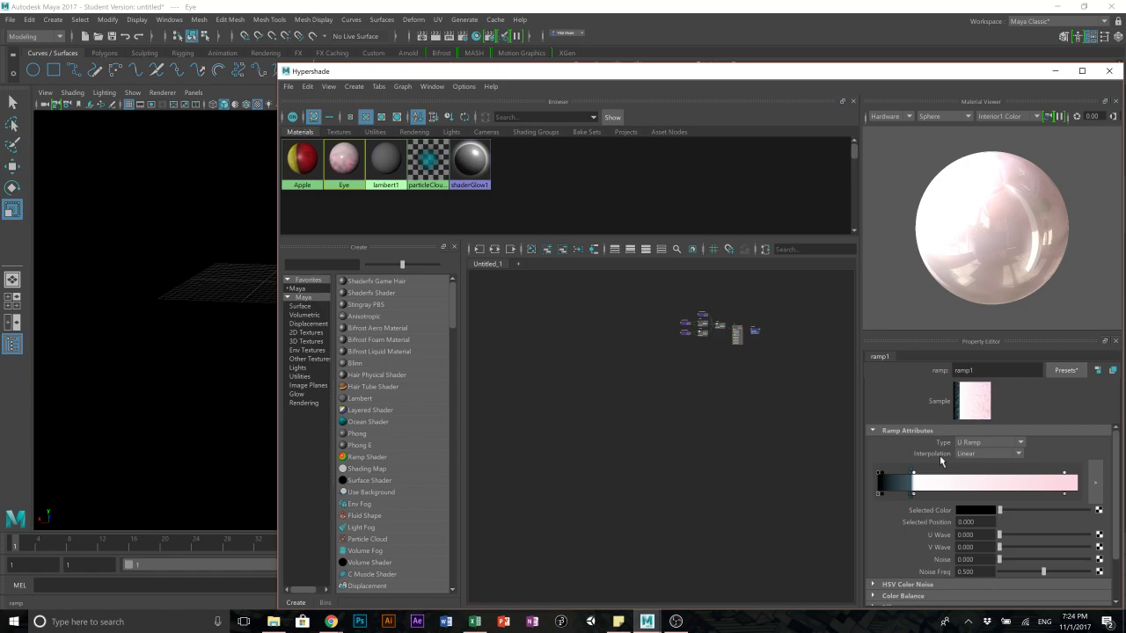
scroll(958, 460, "down", 1)
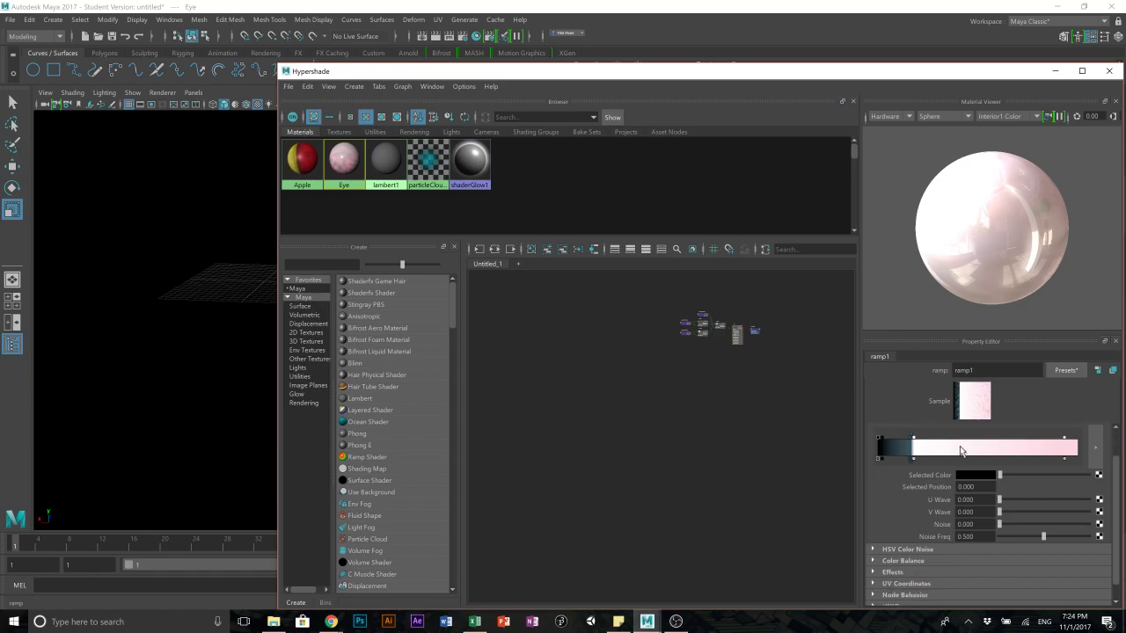
left_click(1054, 71)
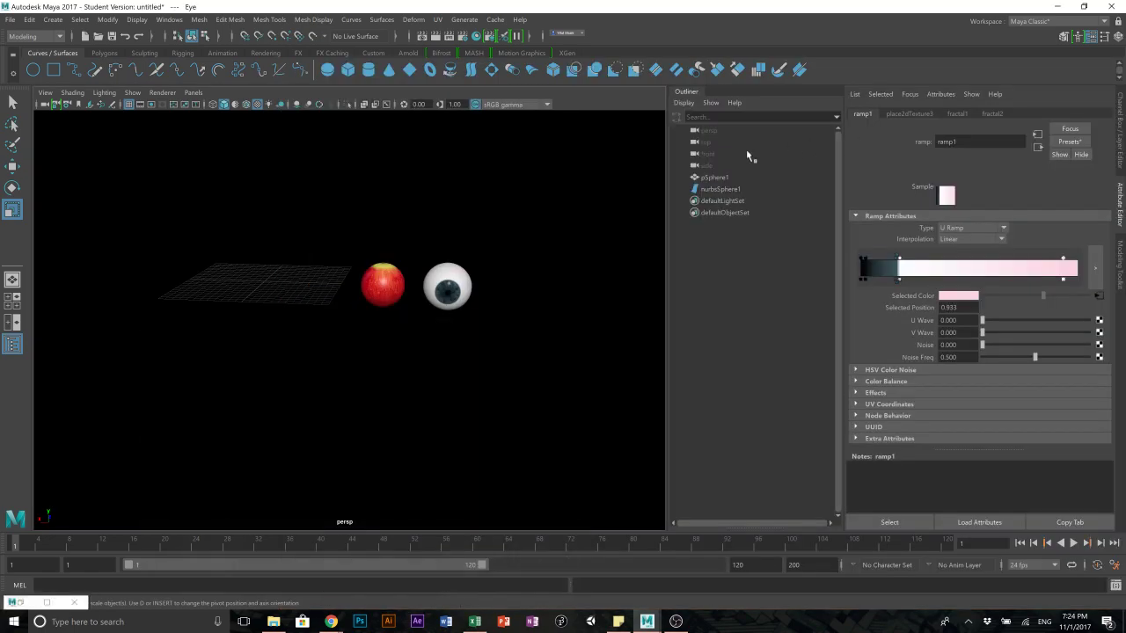
left_click(384, 278)
left_click(405, 376)
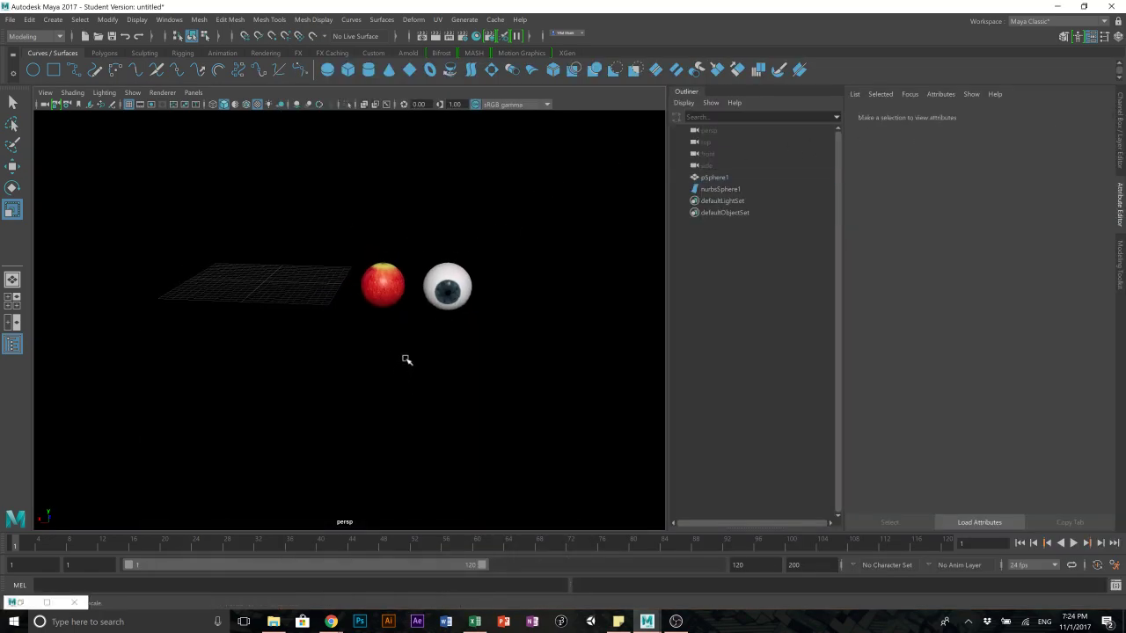
scroll(409, 371, "down", 1)
scroll(408, 372, "up", 2)
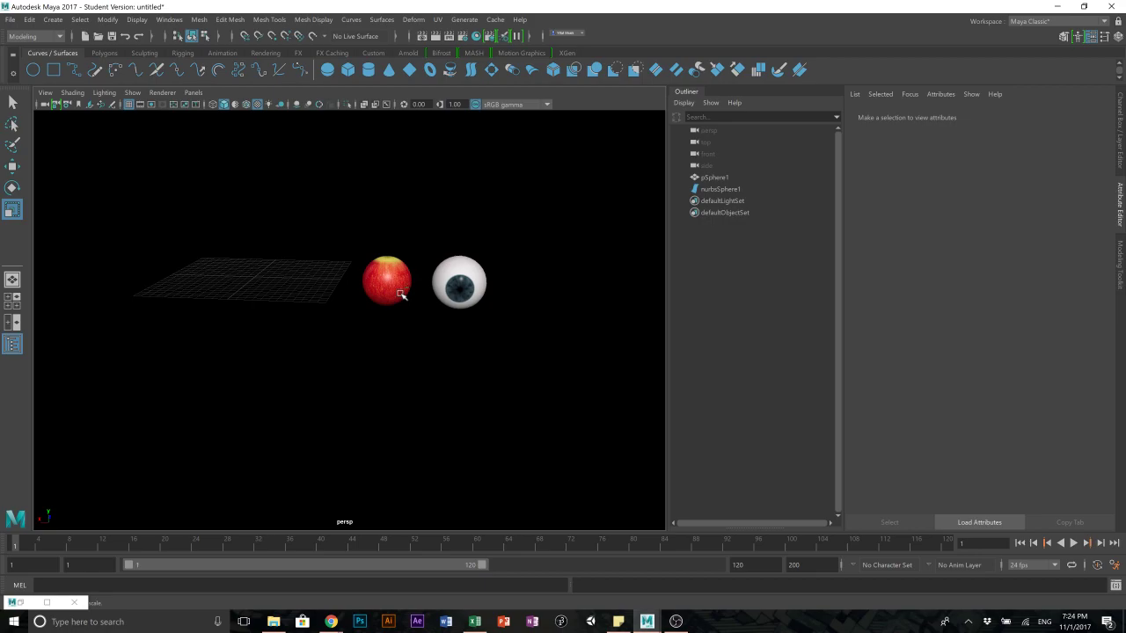
- Save the scene as mat in Maya ASCII format in the project's scenes folder, accepting the student version notice
key("ctrl+s")
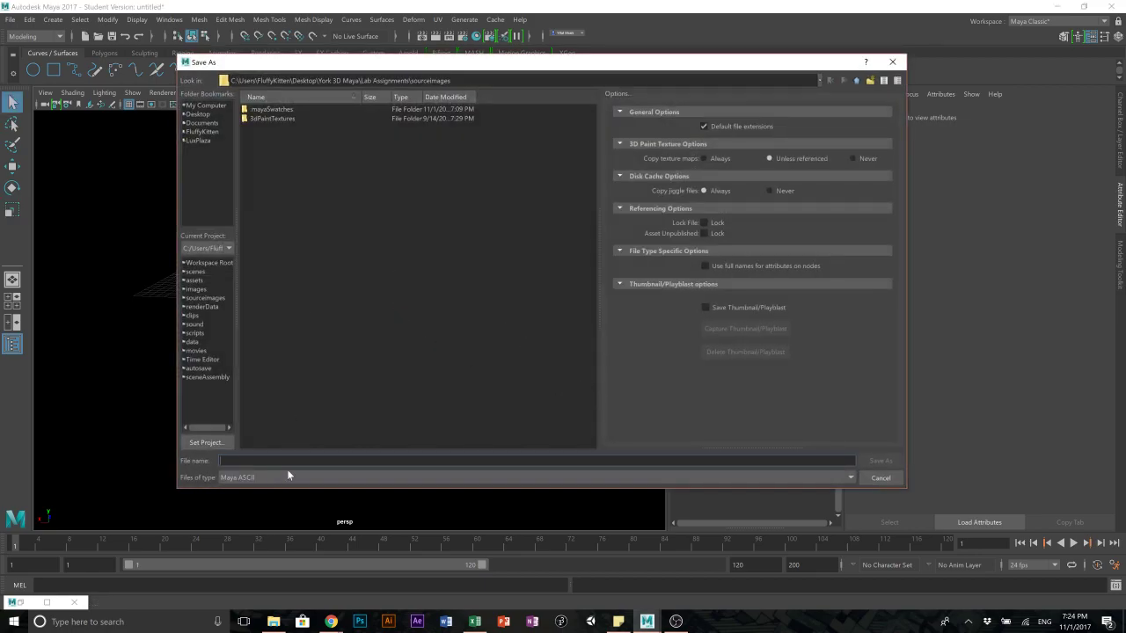
left_click(858, 80)
double_click(264, 194)
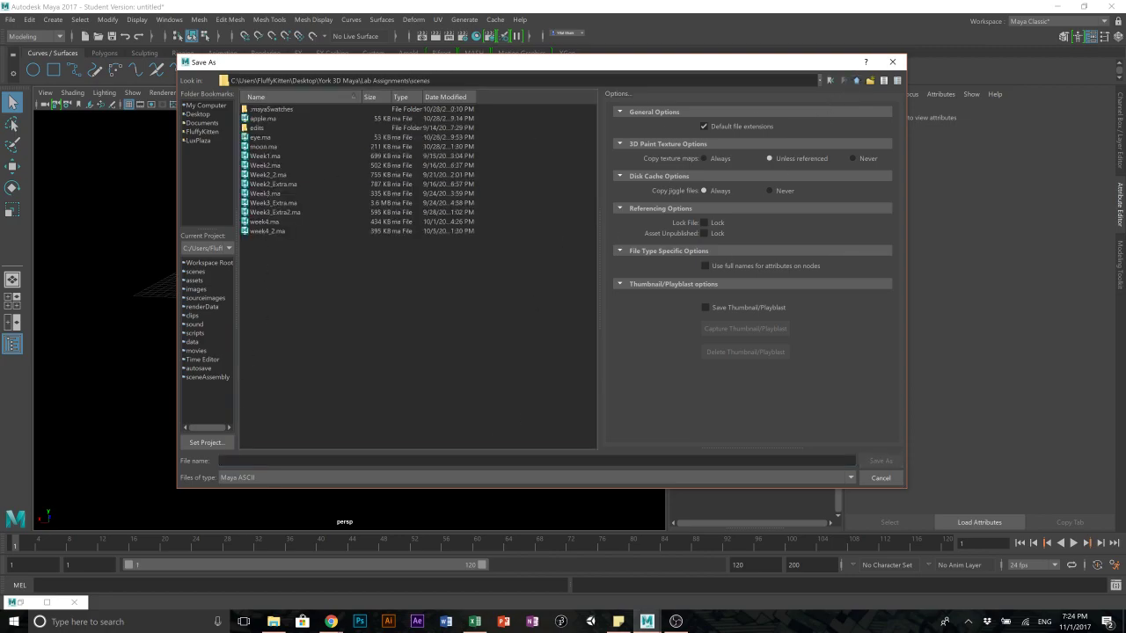
left_click(243, 459)
type("mat")
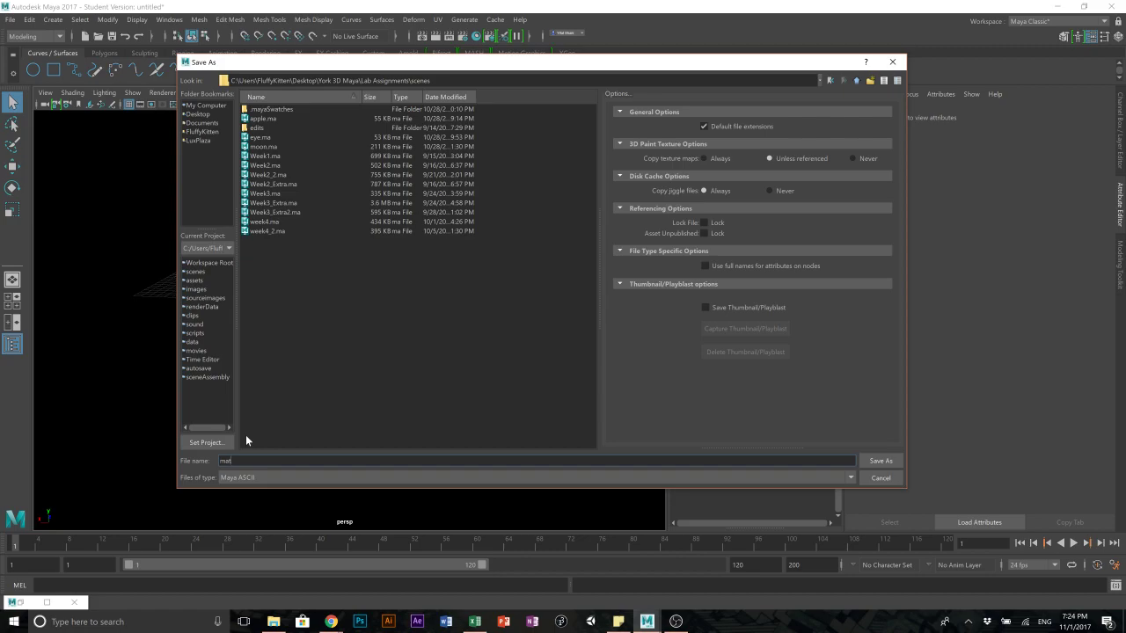
key("Return")
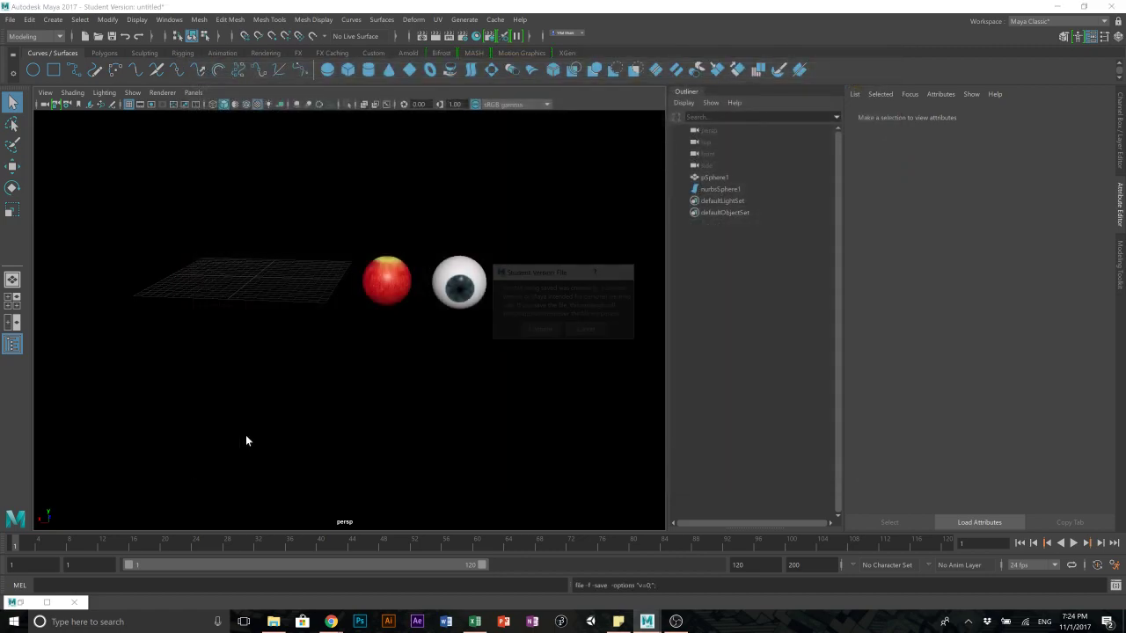
key("Return")
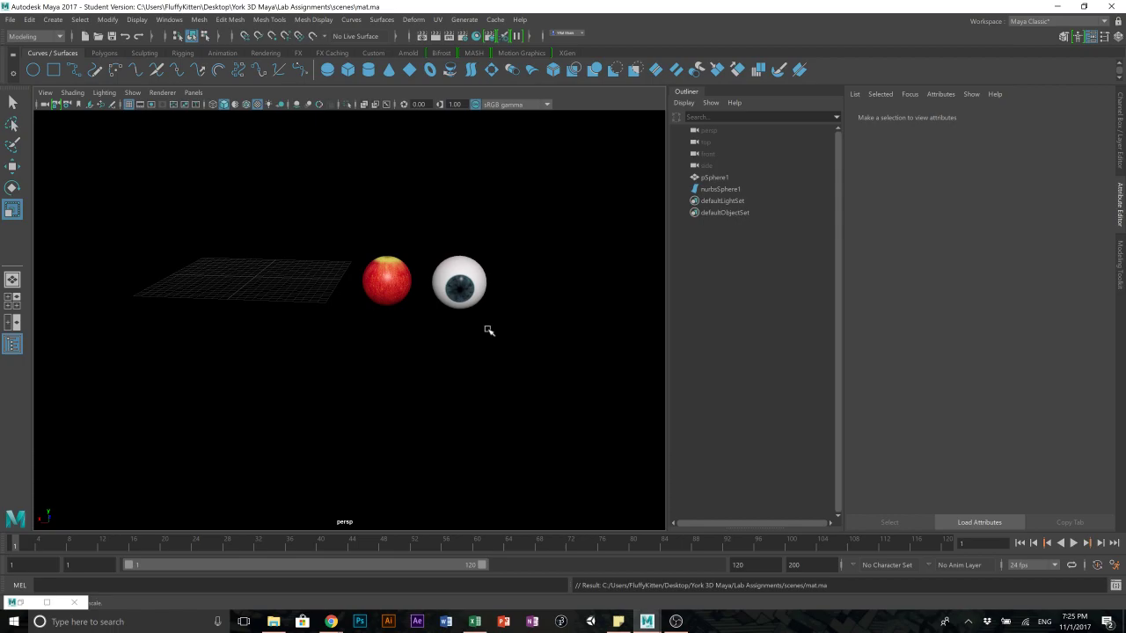
- Create a polygon sphere near the center of the grid, larger than the apple, and select it
scroll(423, 329, "up", 3)
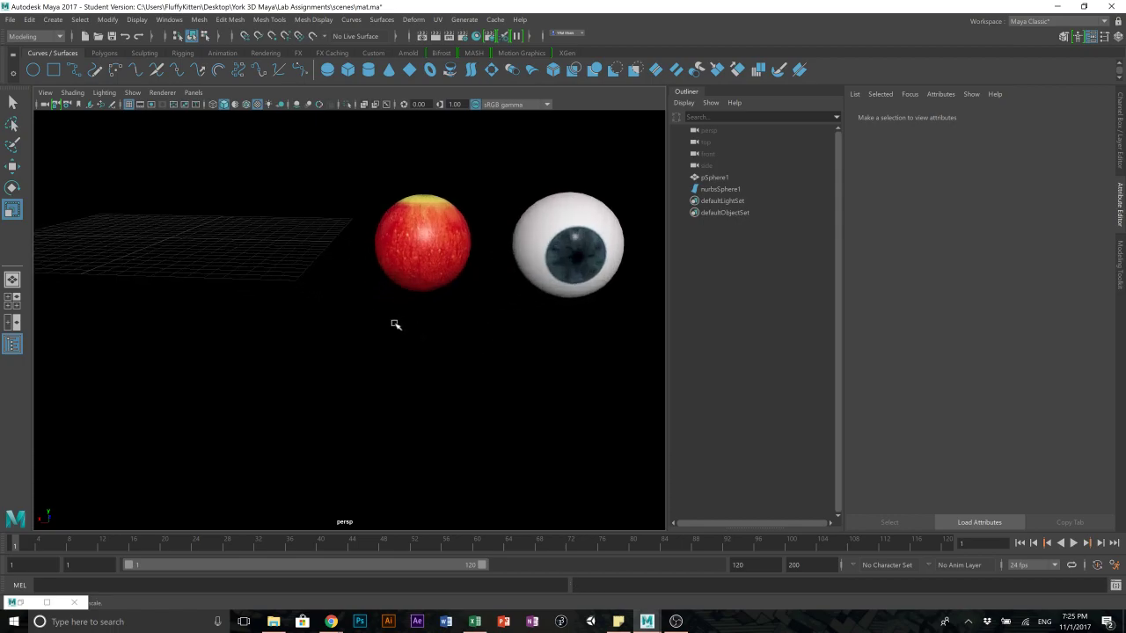
scroll(395, 325, "down", 1)
mouse_move(405, 326)
left_mouse_down("alt")
mouse_move(408, 382)
mouse_move(432, 372)
mouse_move(403, 327)
mouse_move(430, 326)
mouse_move(440, 382)
mouse_move(425, 349)
mouse_move(388, 331)
mouse_move(394, 322)
left_mouse_up("alt")
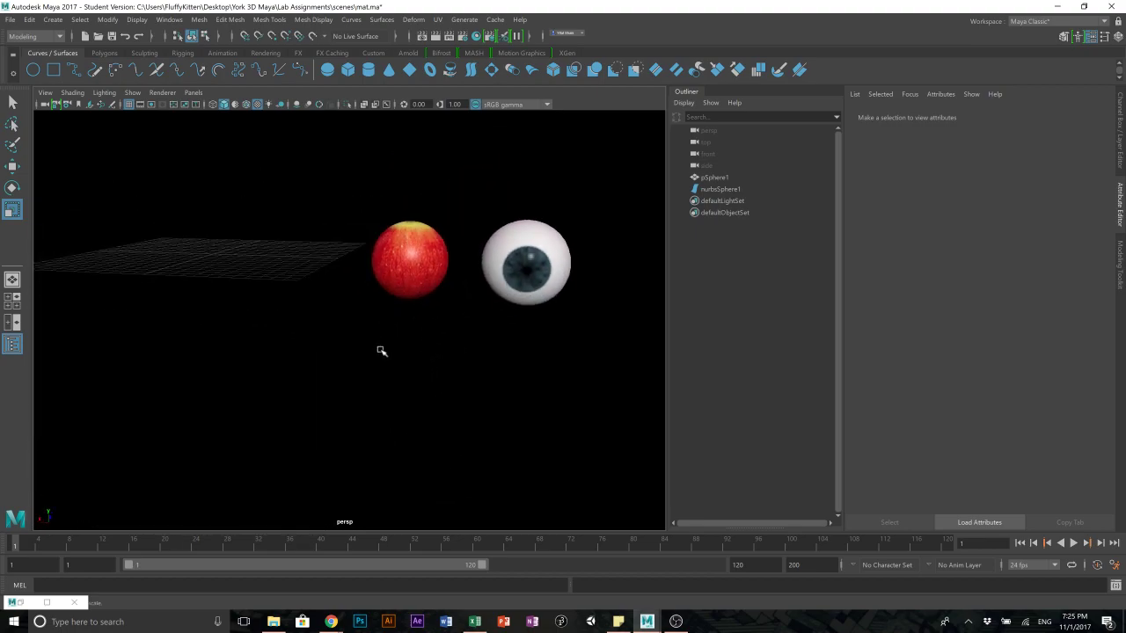
middle_click_drag(379, 345, 506, 378, "alt")
left_click_drag(371, 284, 375, 287, "alt")
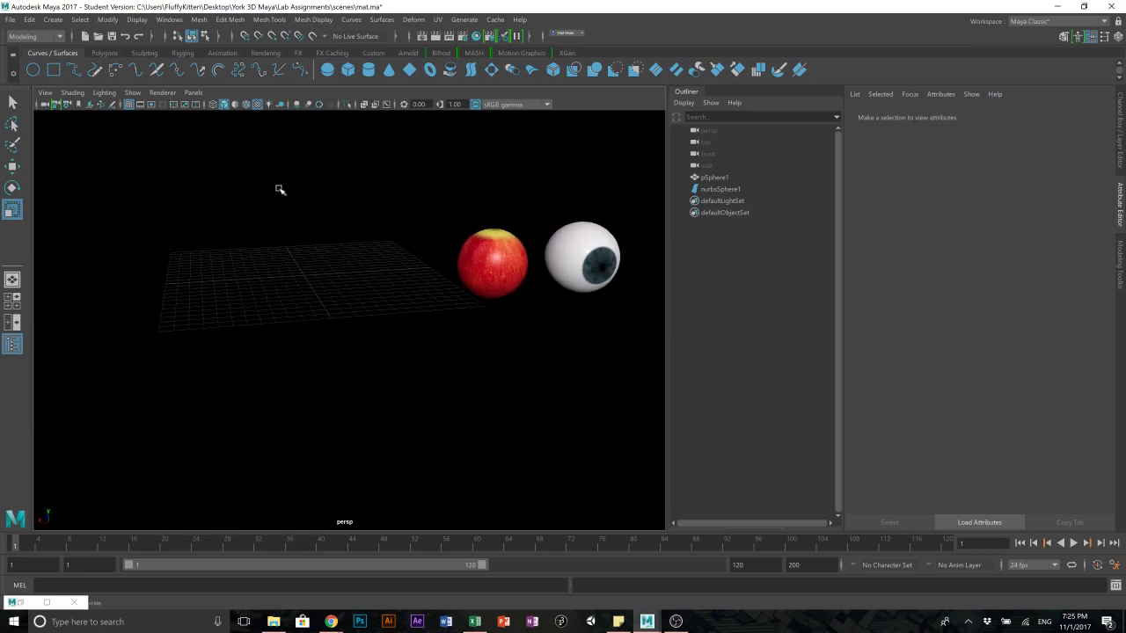
left_click(107, 53)
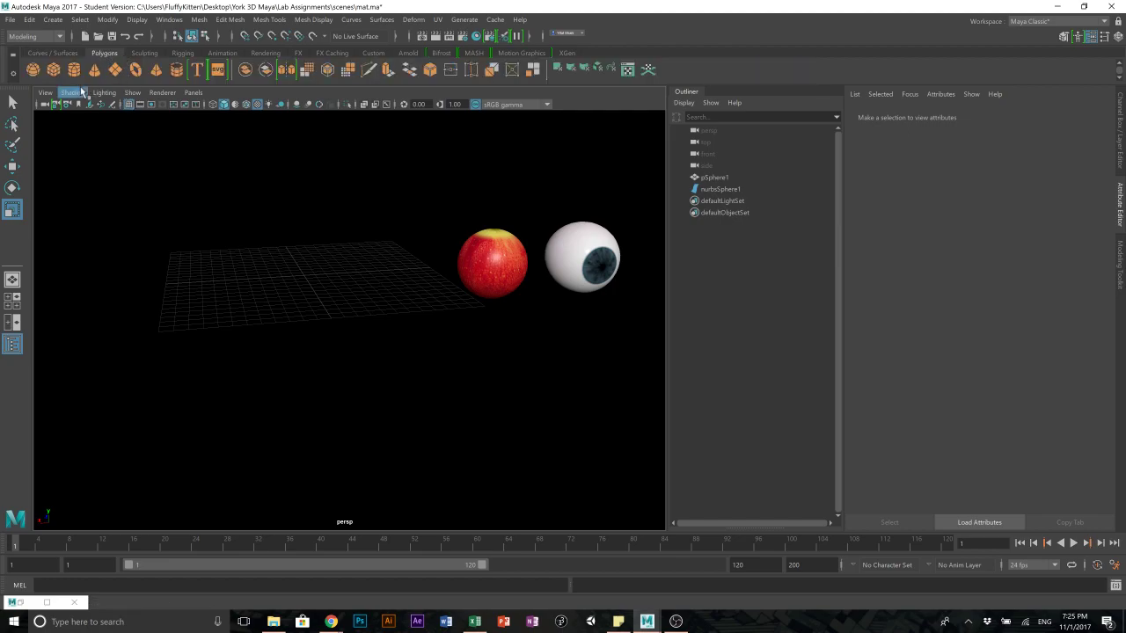
left_click(32, 70)
left_click_drag(305, 275, 372, 307)
left_click(404, 317)
scroll(405, 324, "down", 4)
left_click(356, 297)
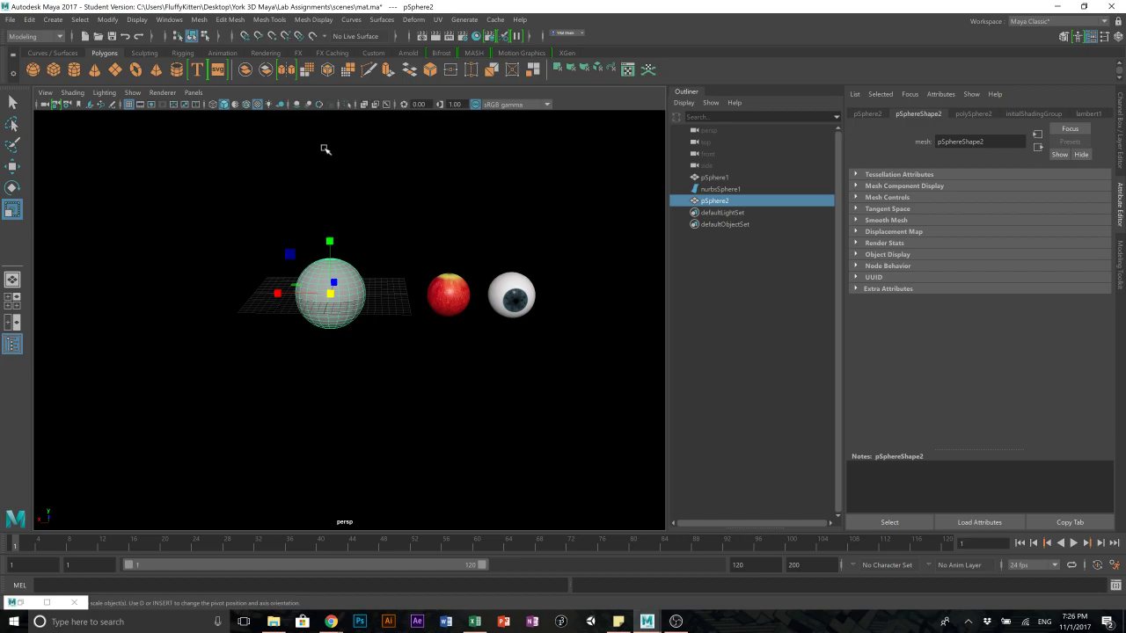
- Load the mtoa.mll plug-in in the Plug-in Manager and close the manager
left_click(172, 20)
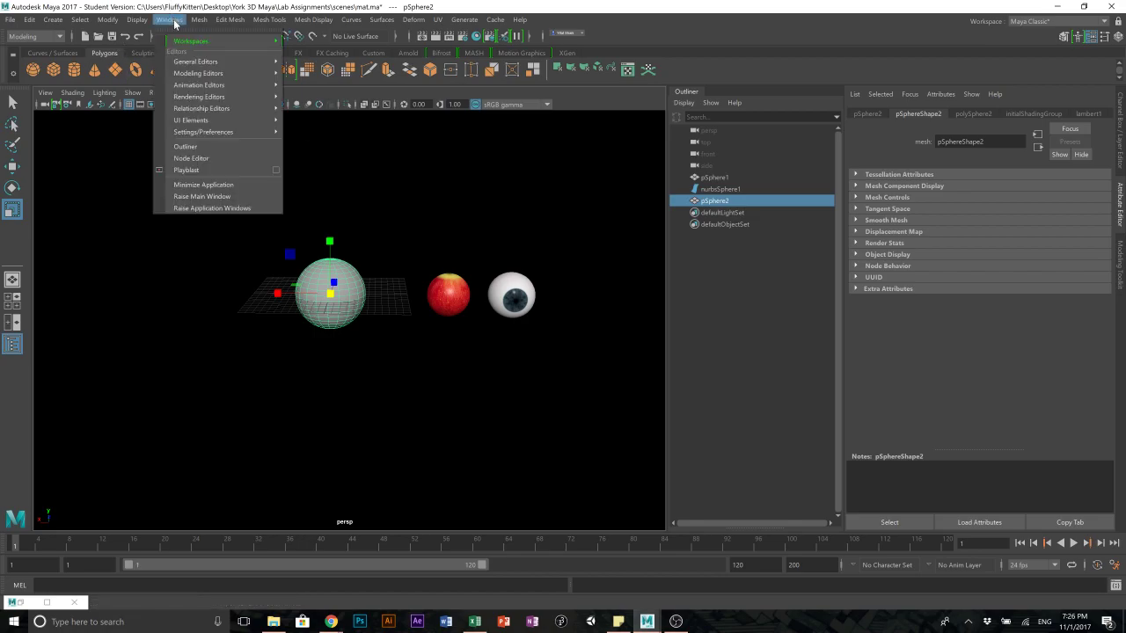
mouse_move(214, 134)
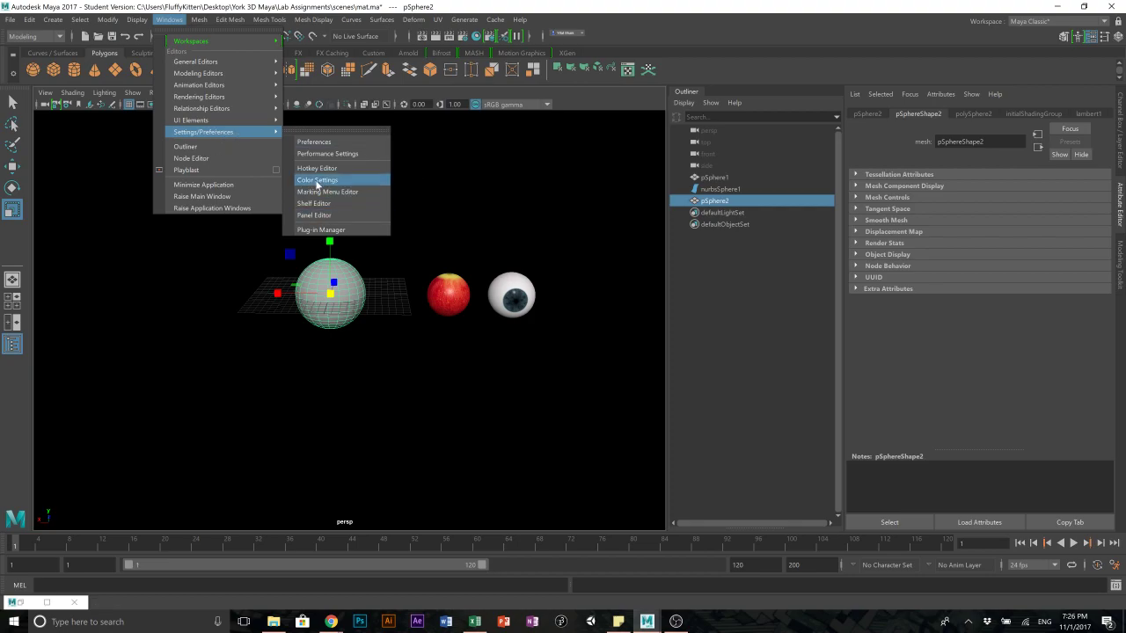
left_click(338, 228)
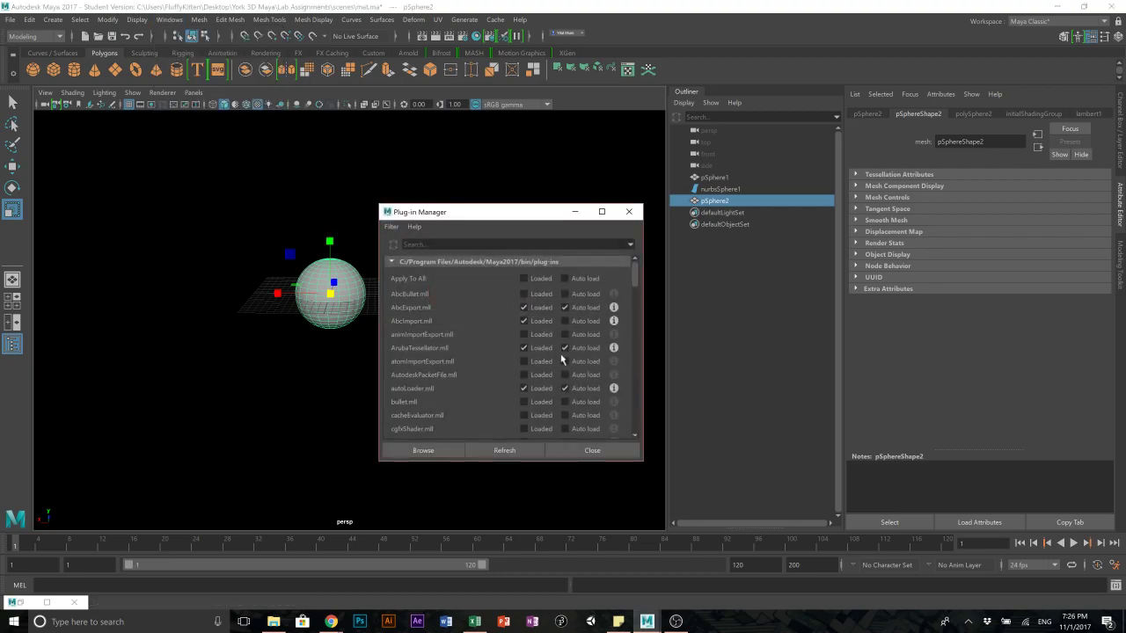
left_click_drag(634, 279, 634, 426)
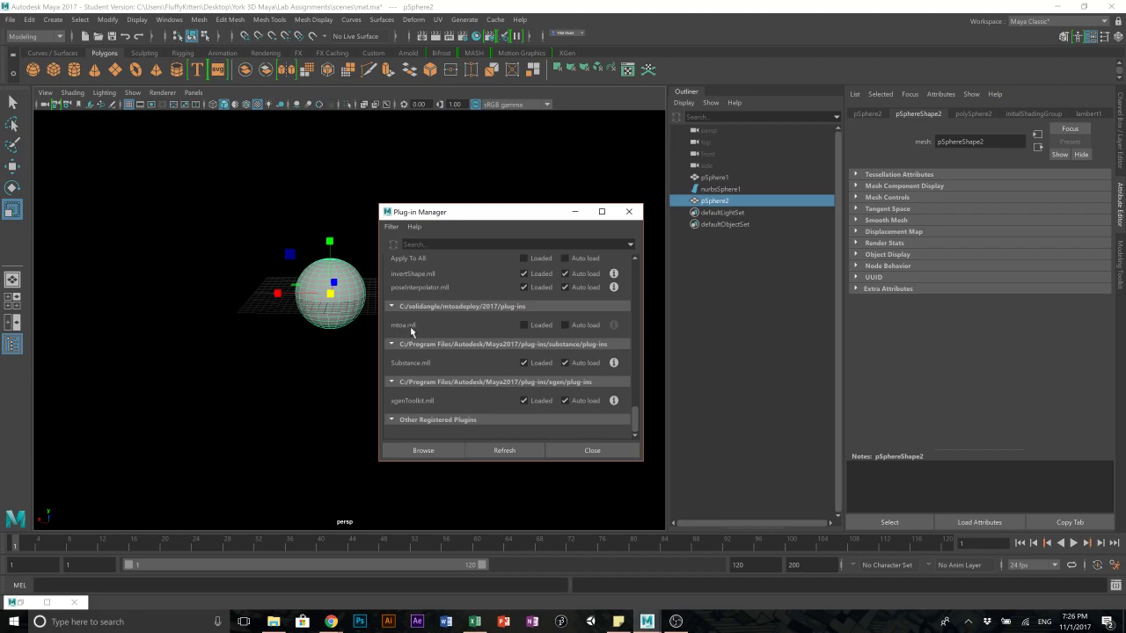
left_click(525, 325)
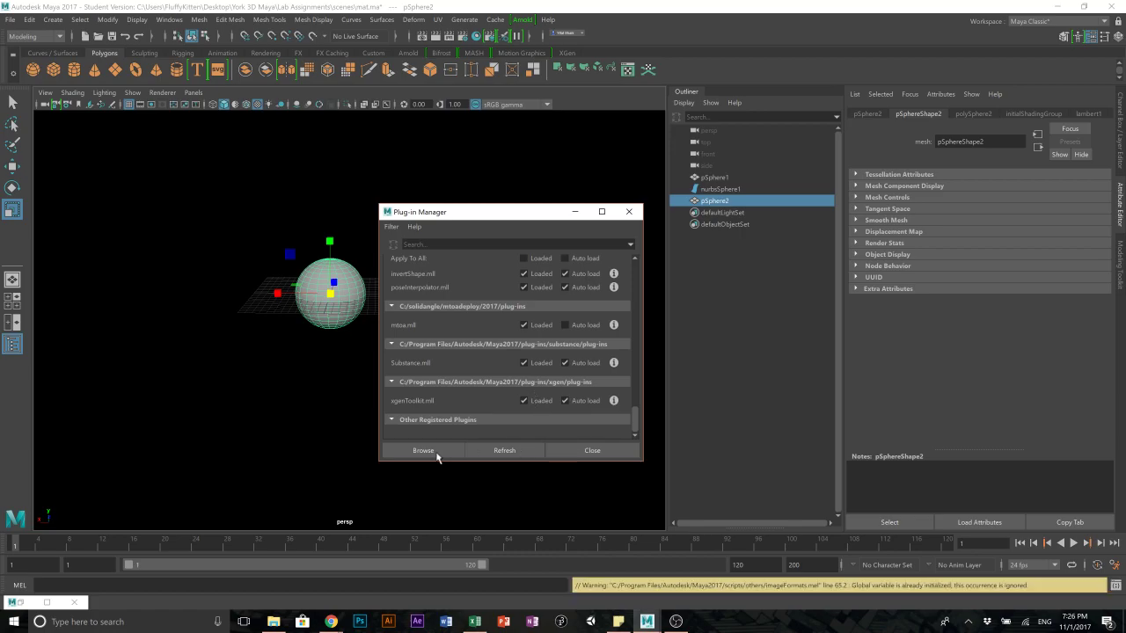
left_click(590, 451)
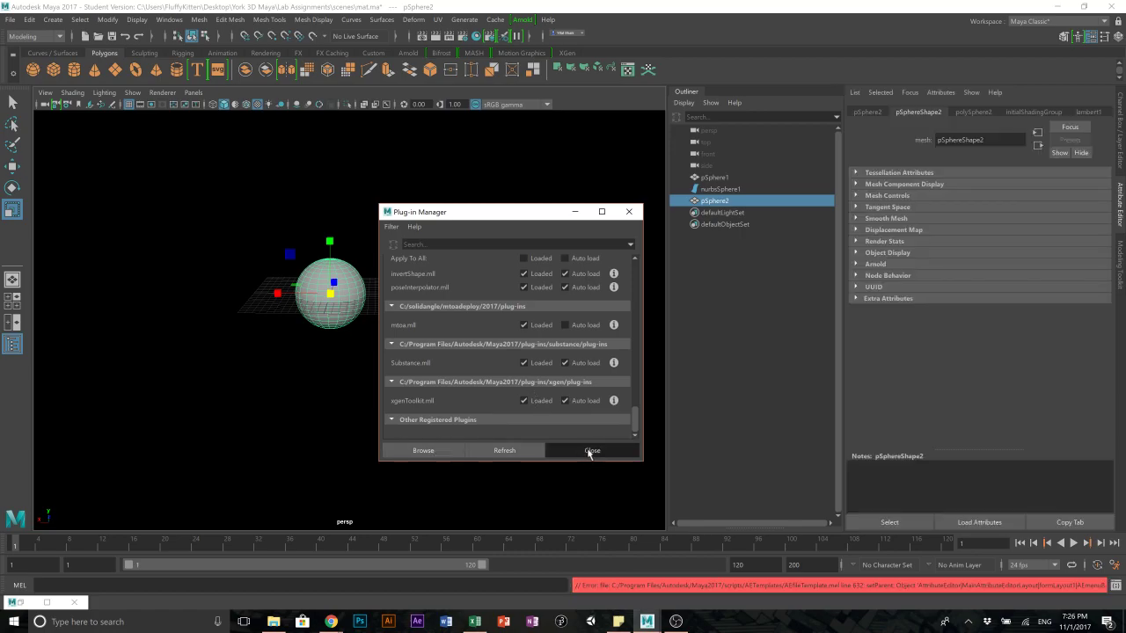
left_click(581, 435)
left_click(346, 291)
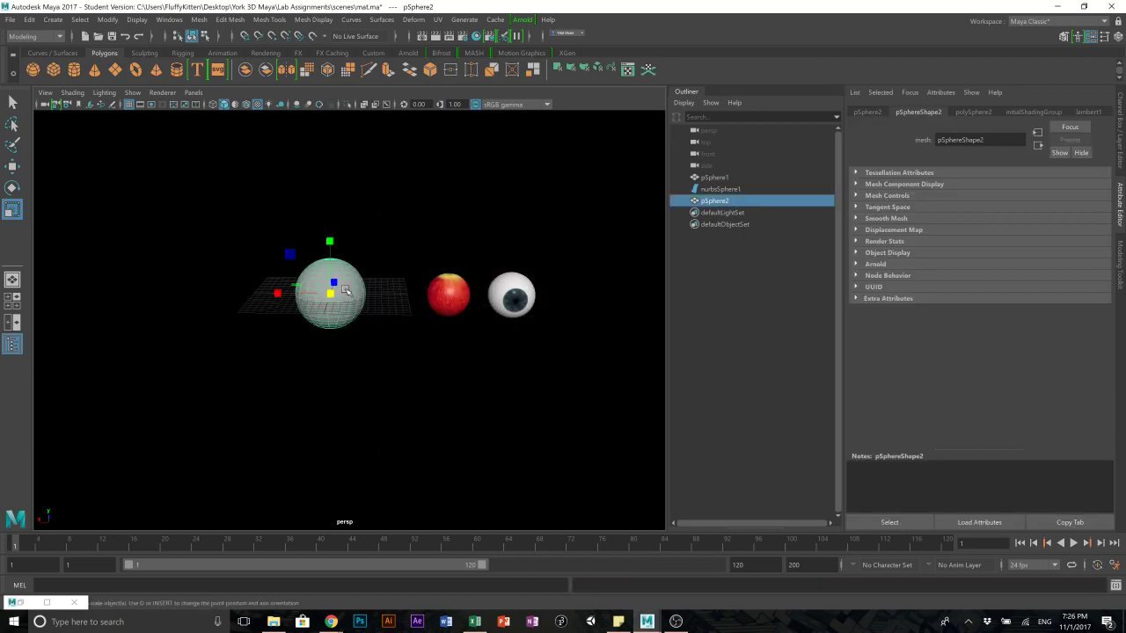
- Set the Render View's renderer to Arnold Renderer and close the render window
left_click(422, 39)
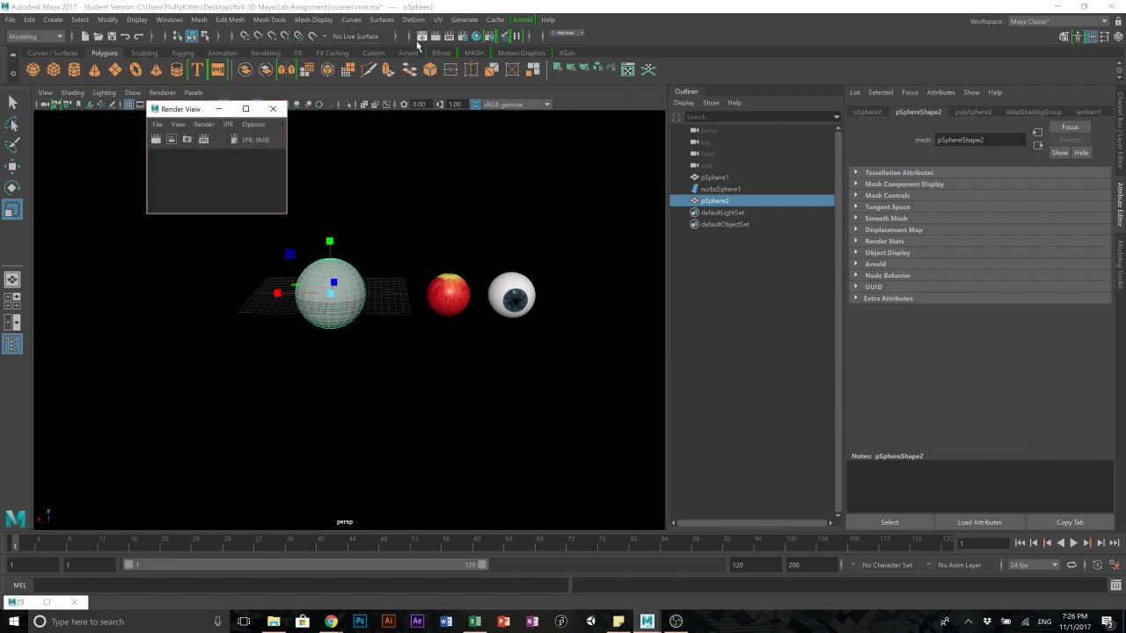
left_click_drag(287, 213, 630, 415)
left_click(364, 140)
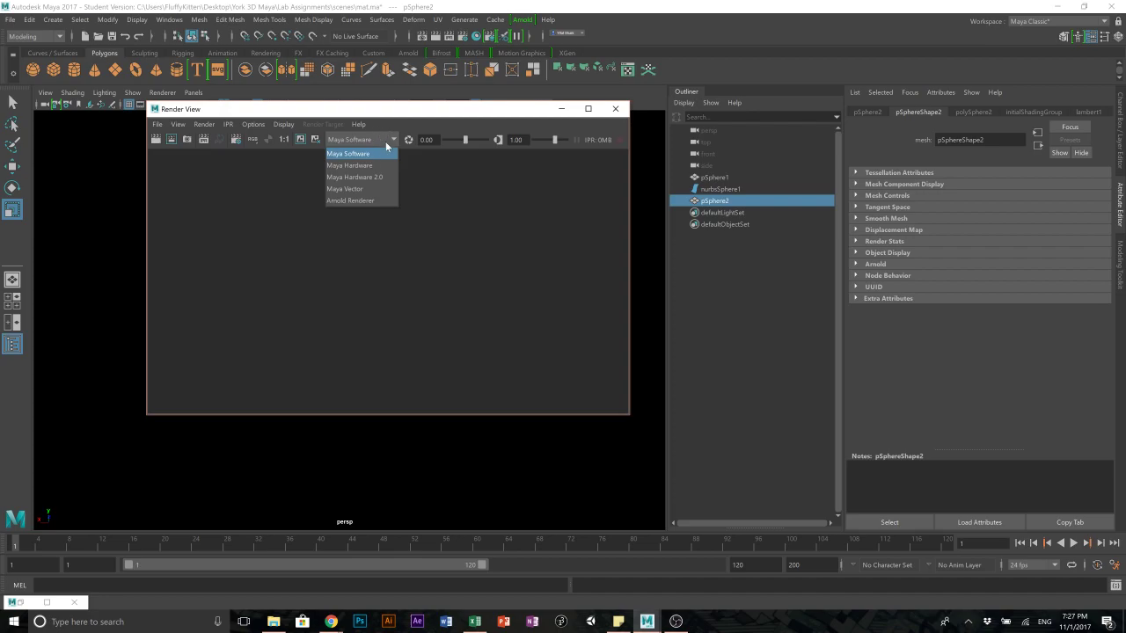
left_click(356, 202)
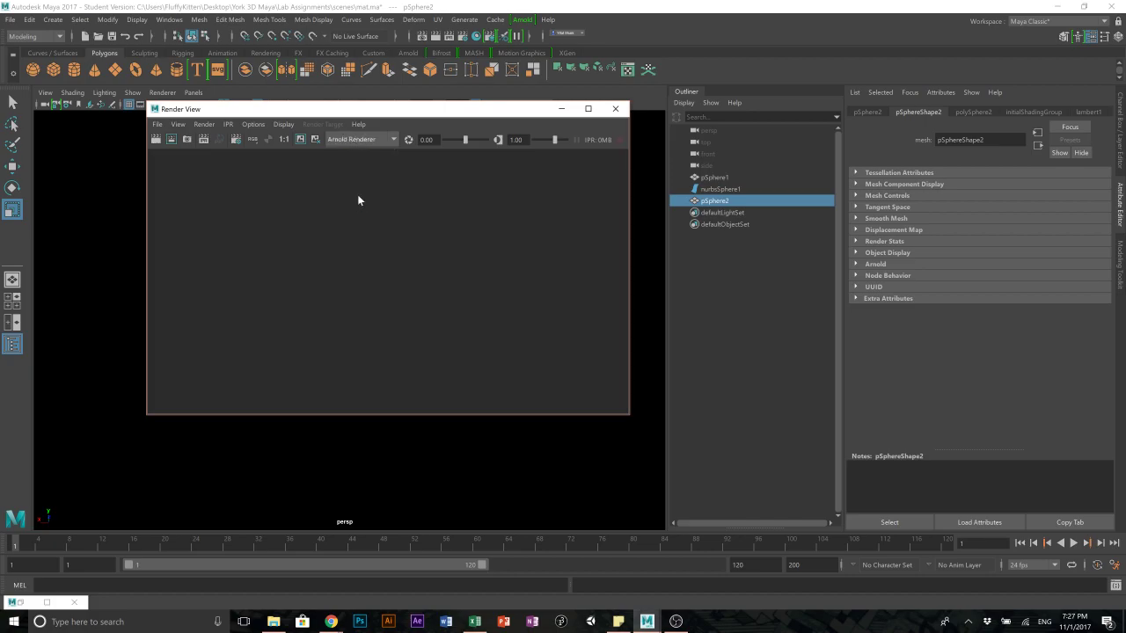
left_click_drag(314, 111, 704, 105)
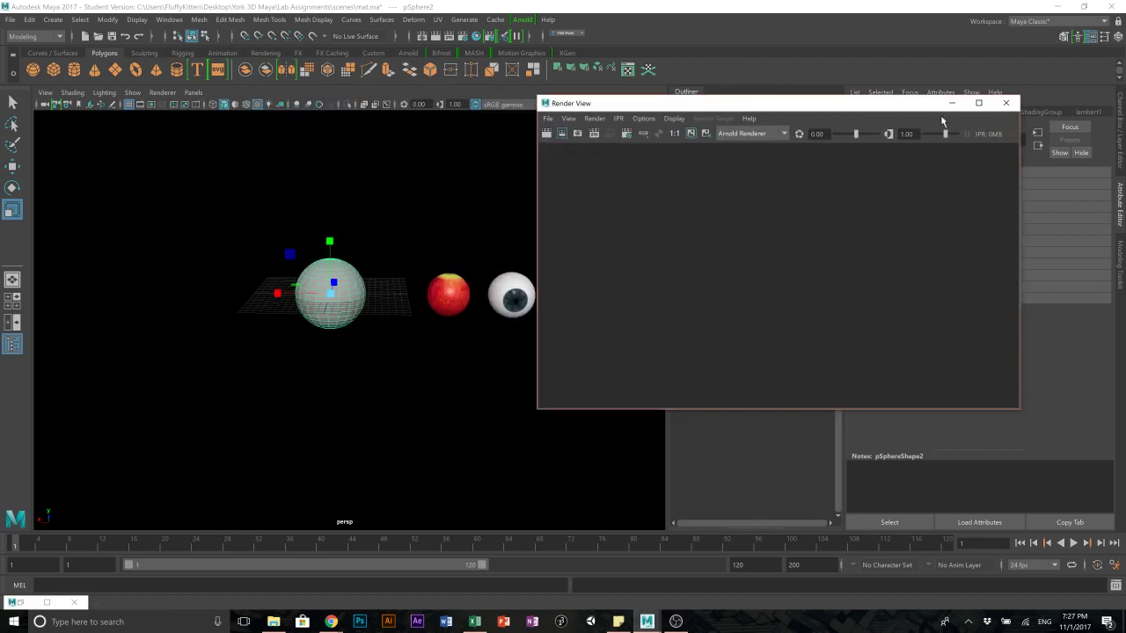
left_click(1006, 103)
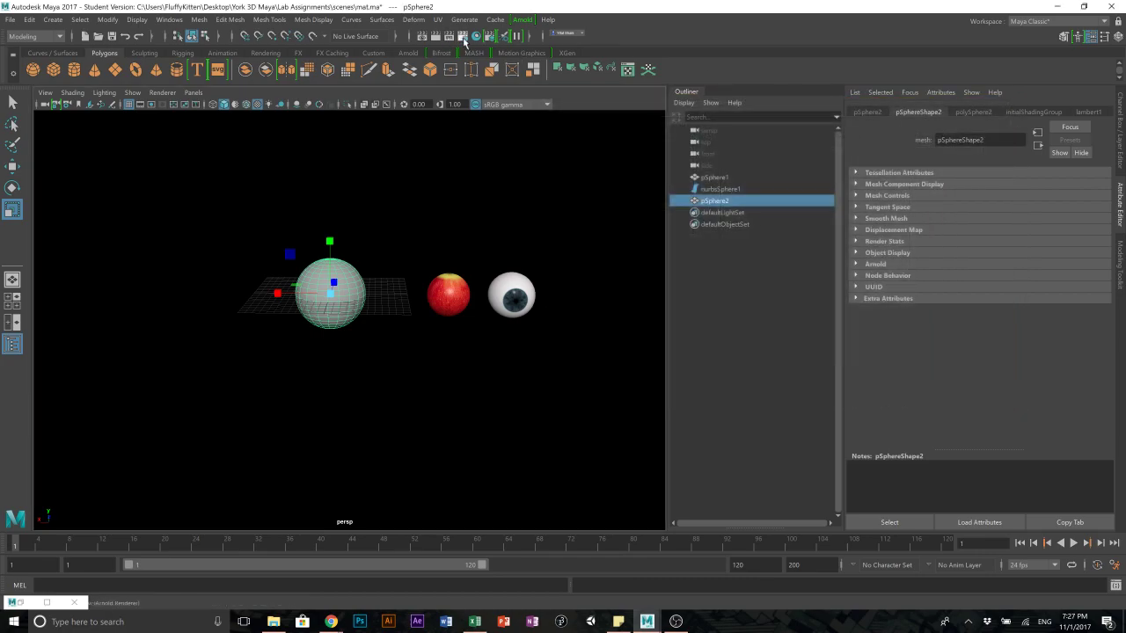
- Check in the Render Settings that the scene renders using Arnold Renderer, and close the settings
left_click(462, 37)
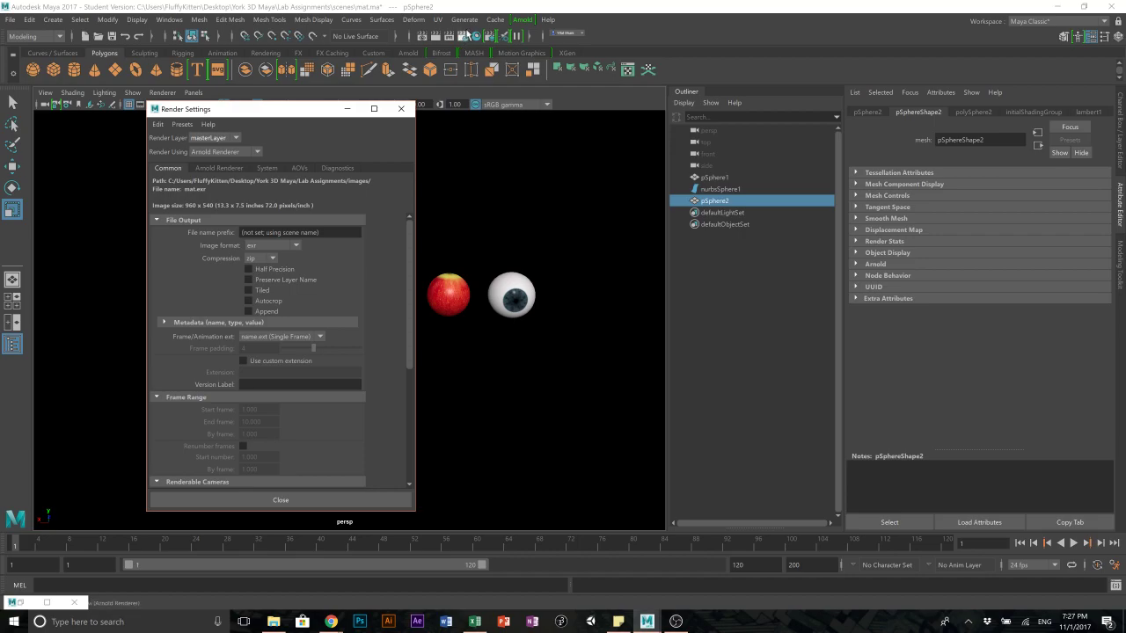
left_click(214, 153)
left_click(212, 152)
left_click(212, 151)
left_click(212, 151)
left_click(342, 504)
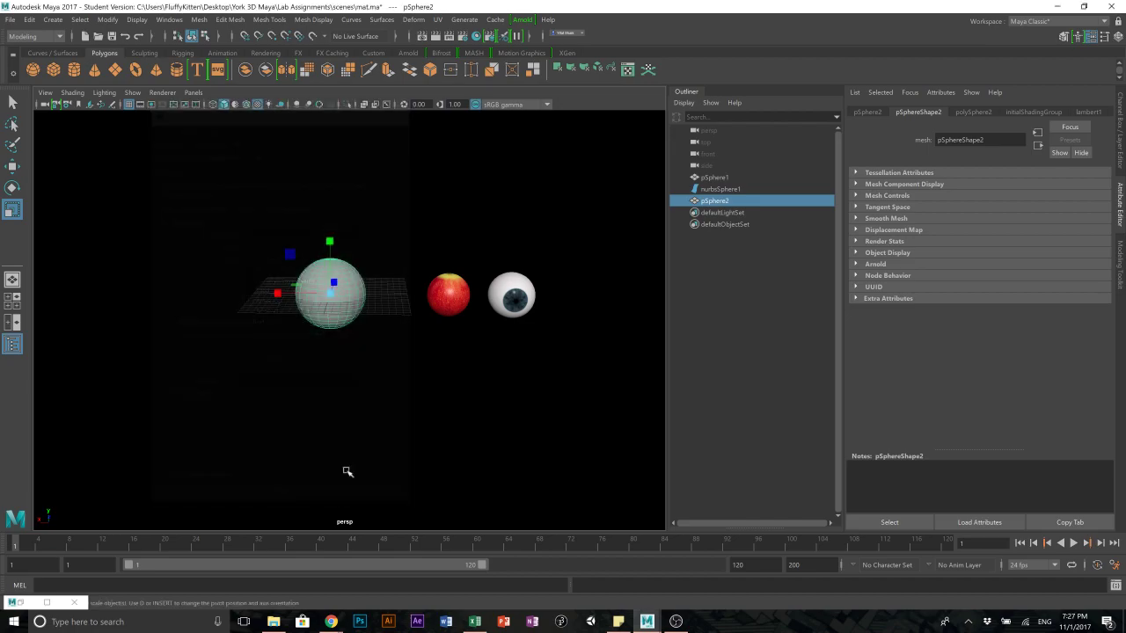
- Restore the Hypershade window and create an aiStandard material from the Arnold nodes
left_click(15, 603)
left_click(31, 531)
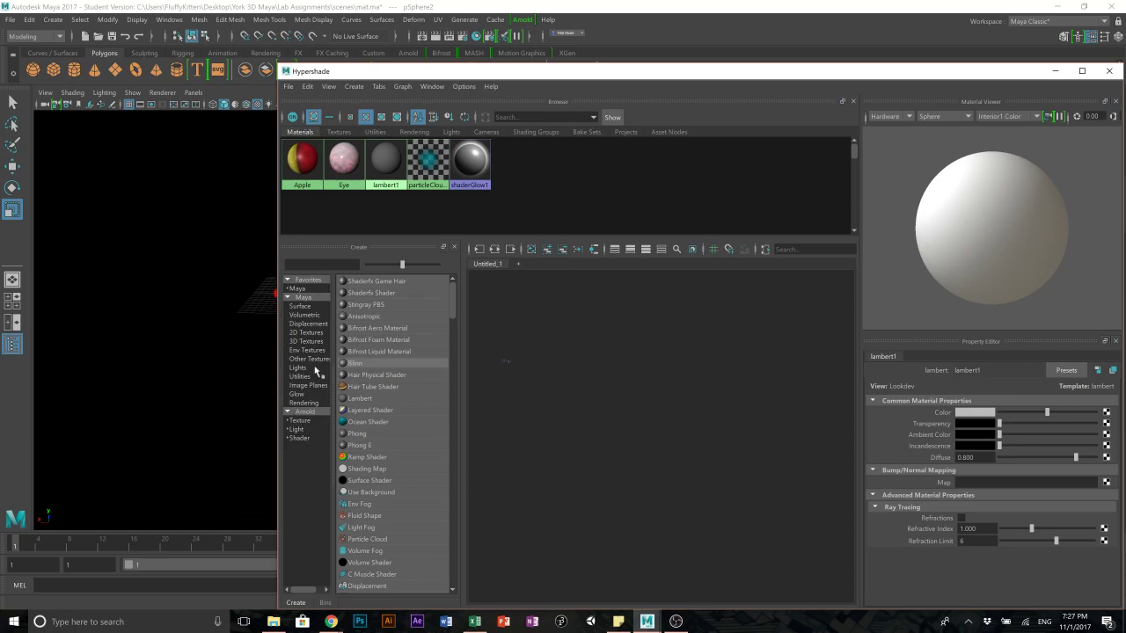
left_click(309, 420)
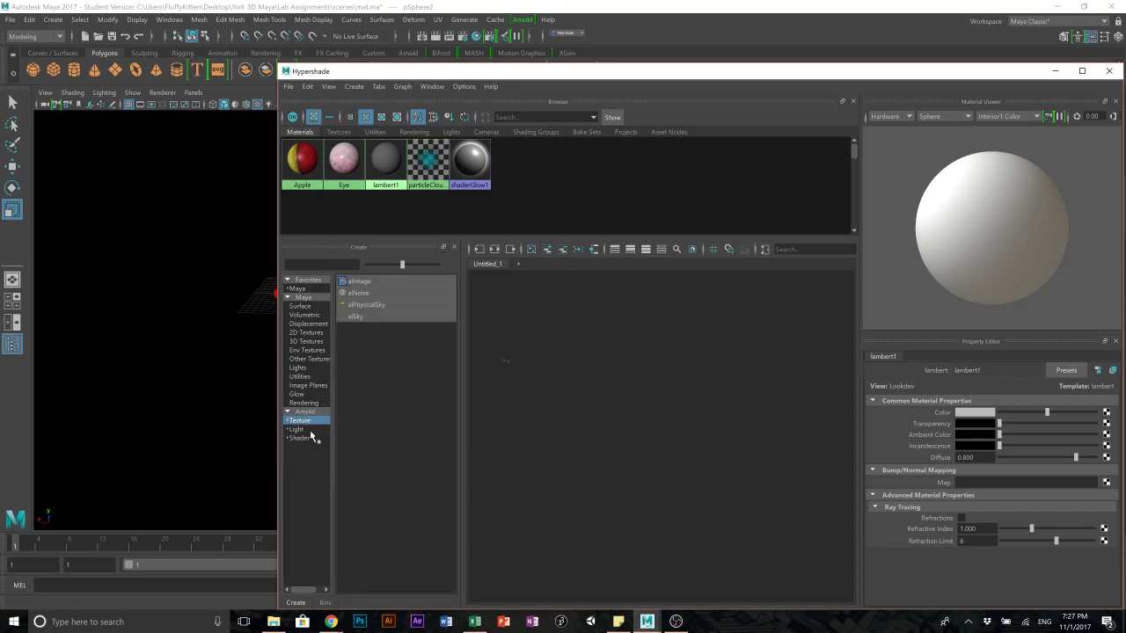
left_click(313, 413)
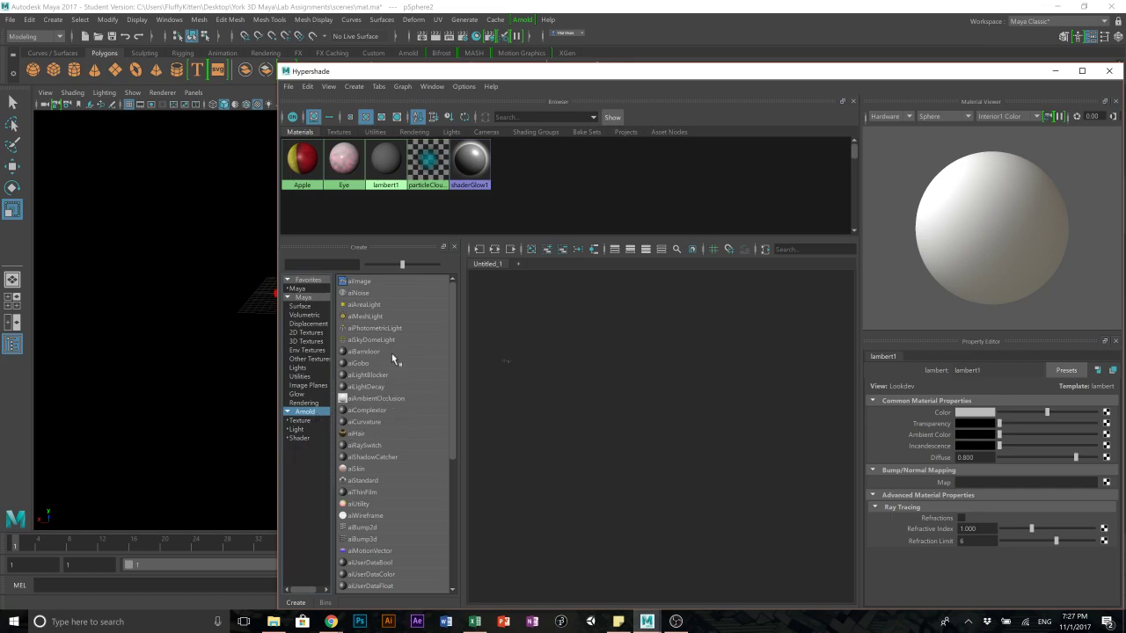
scroll(394, 362, "down", 4)
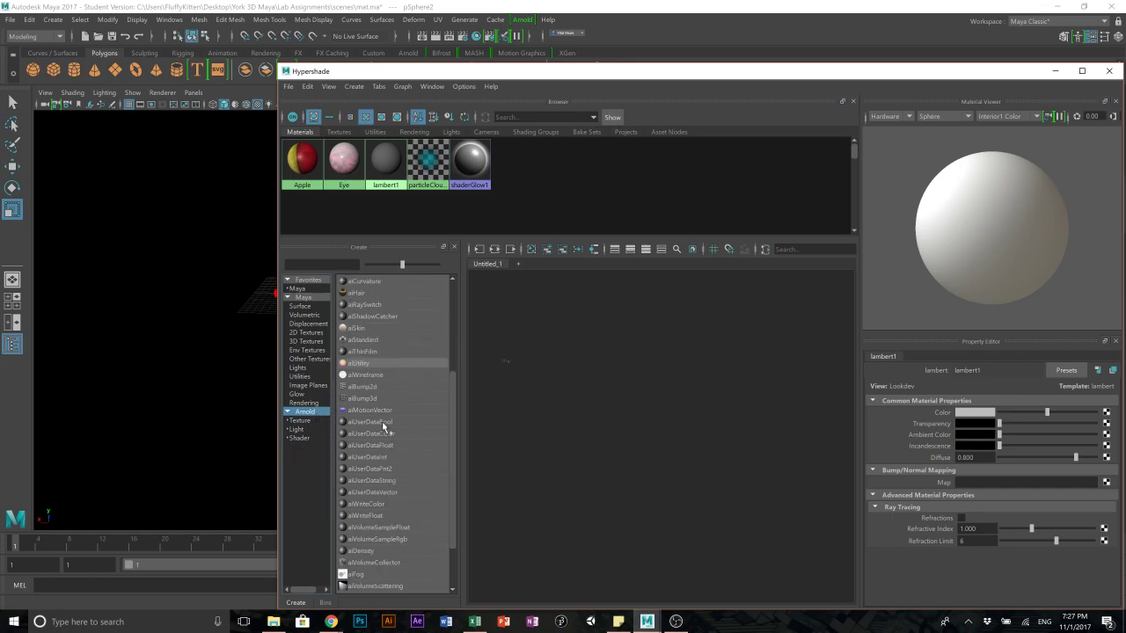
scroll(380, 435, "up", 1)
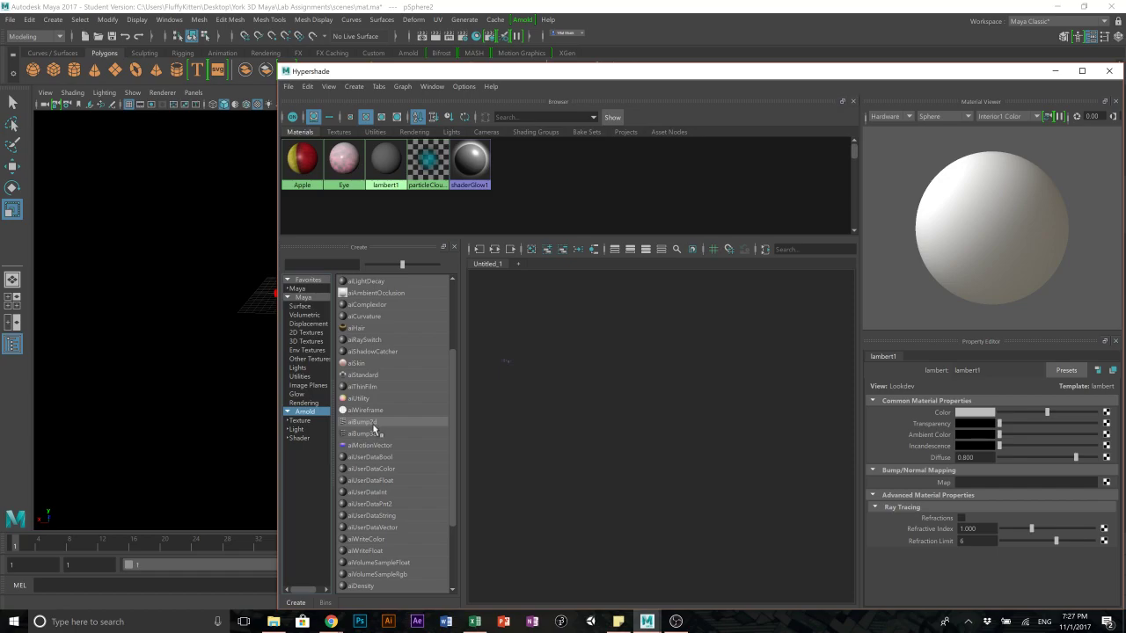
left_click(362, 375)
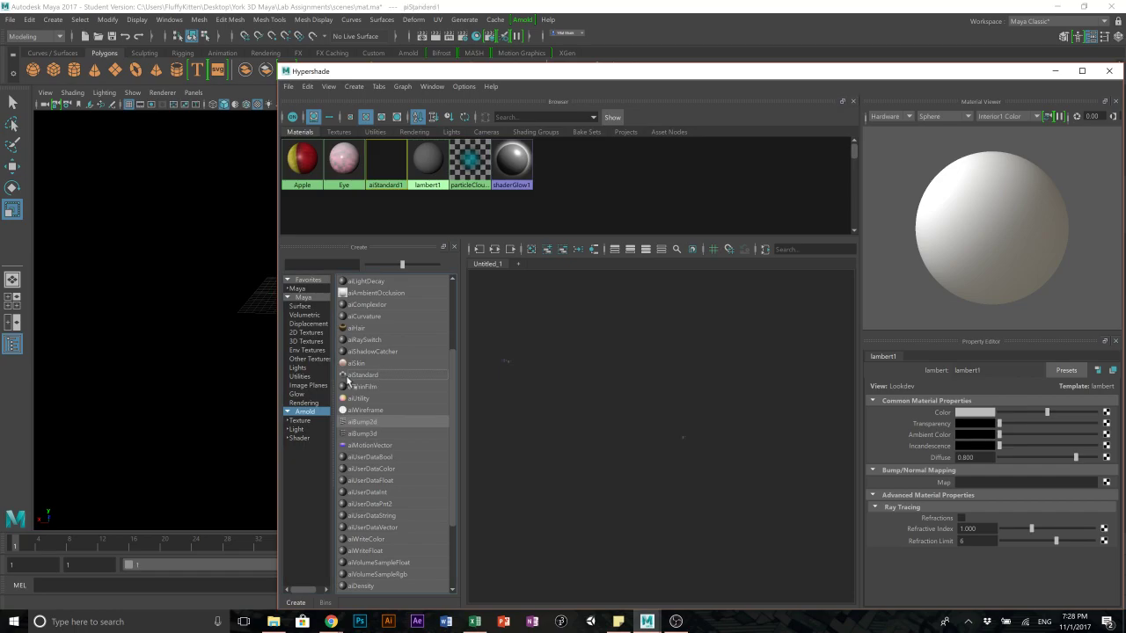
- Assign the aiStandard1 material to the large polygon sphere and set its diffuse color to full white
left_click_drag(458, 76, 695, 97)
middle_click_drag(661, 180, 334, 284)
left_click(334, 284)
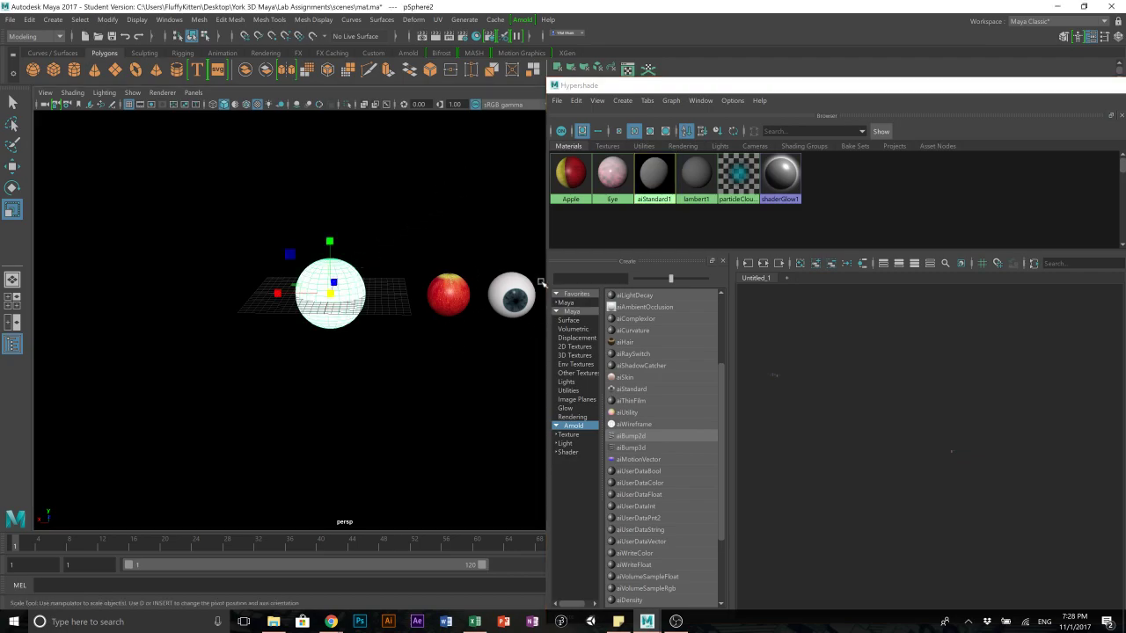
left_click_drag(642, 85, 270, 365)
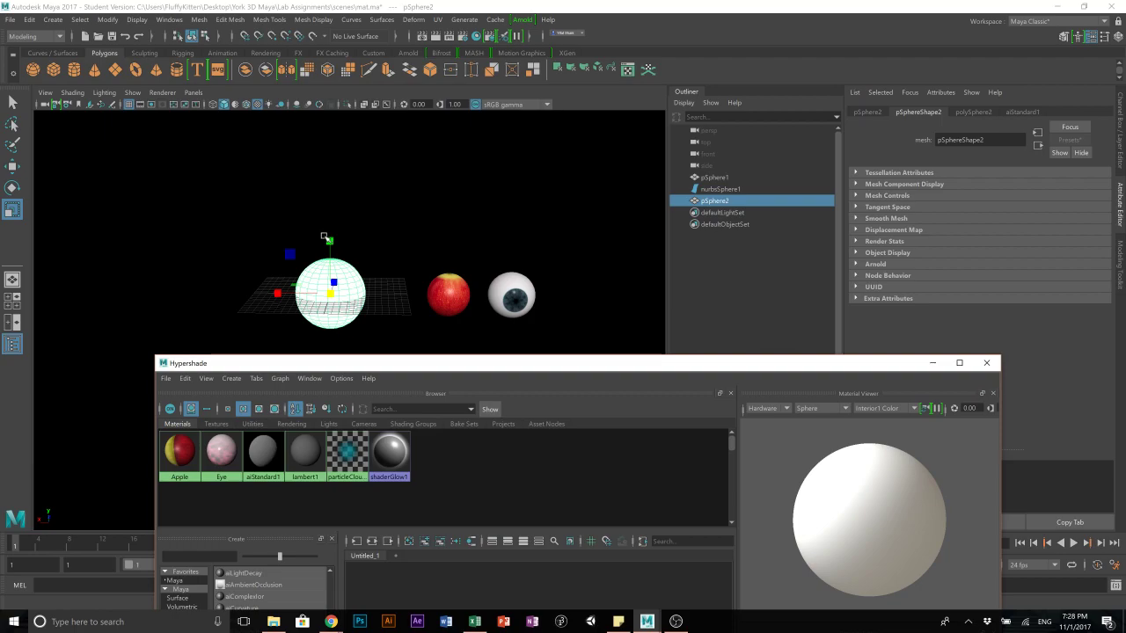
left_click_drag(887, 364, 783, 77)
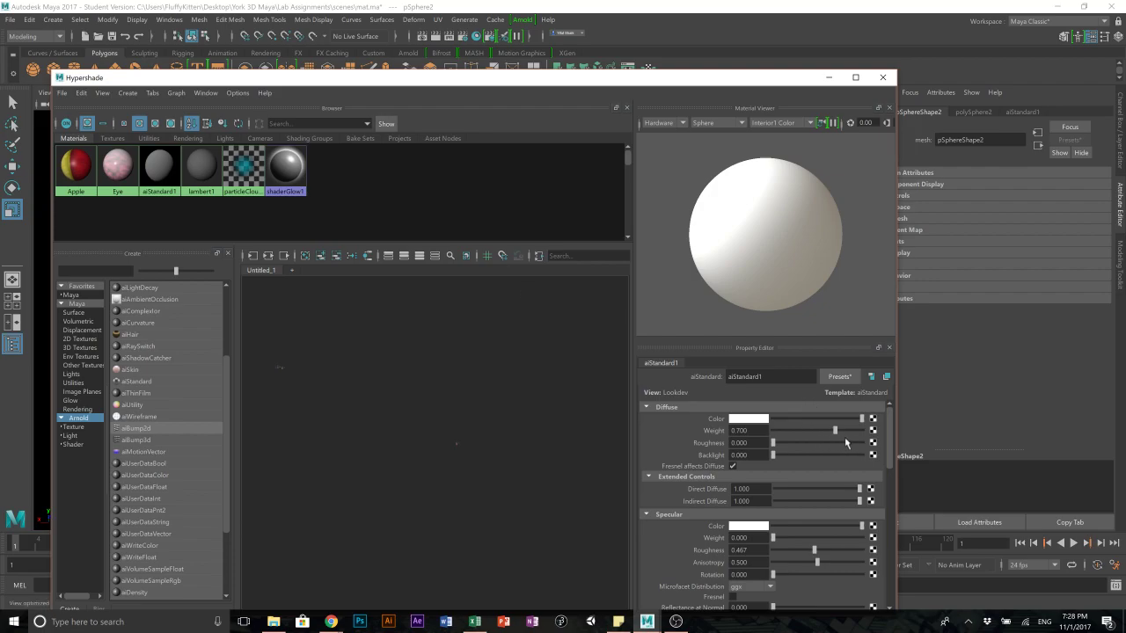
left_click_drag(860, 420, 942, 422)
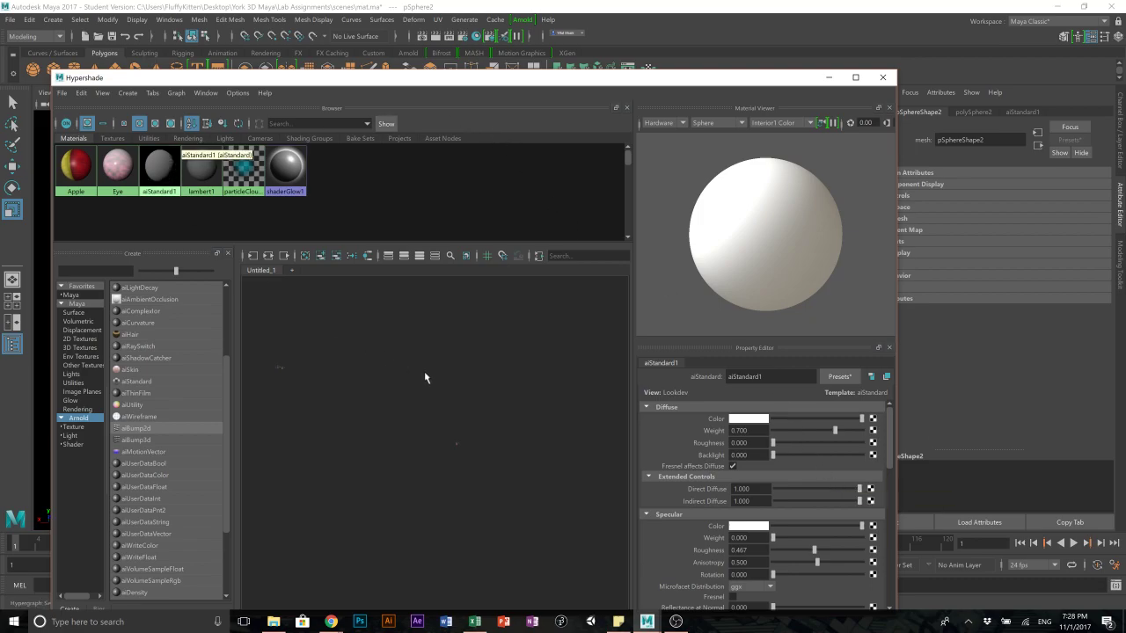
- Graph the network of the aiStandard1 material in the Hypershade work area
left_click(162, 167)
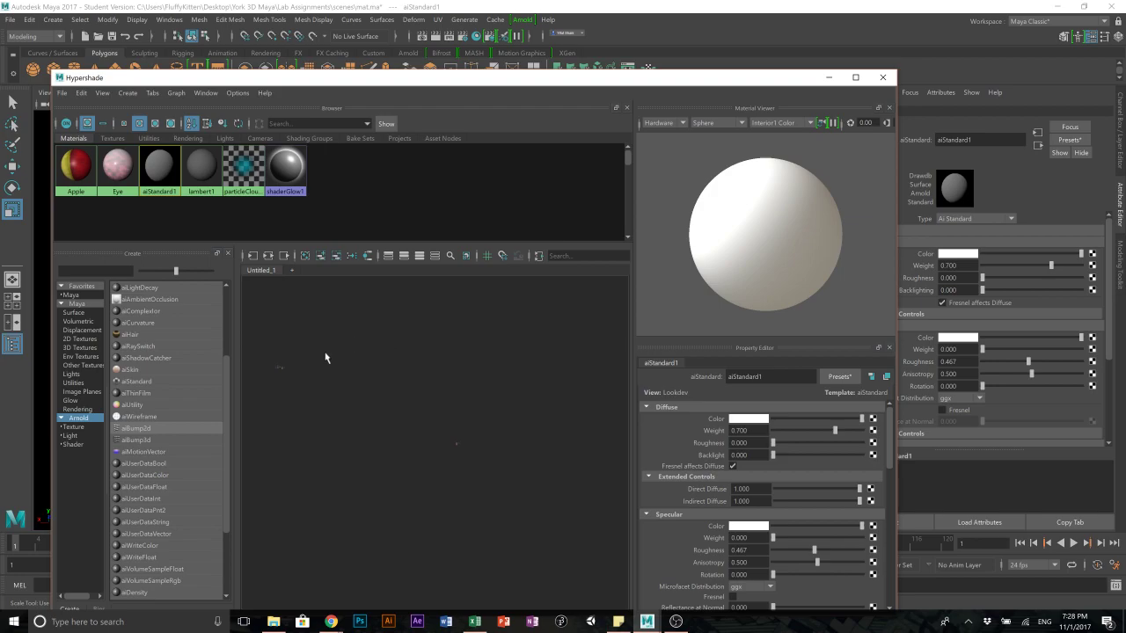
right_click_drag(163, 168, 169, 203)
scroll(429, 422, "down", 5)
scroll(435, 421, "up", 1)
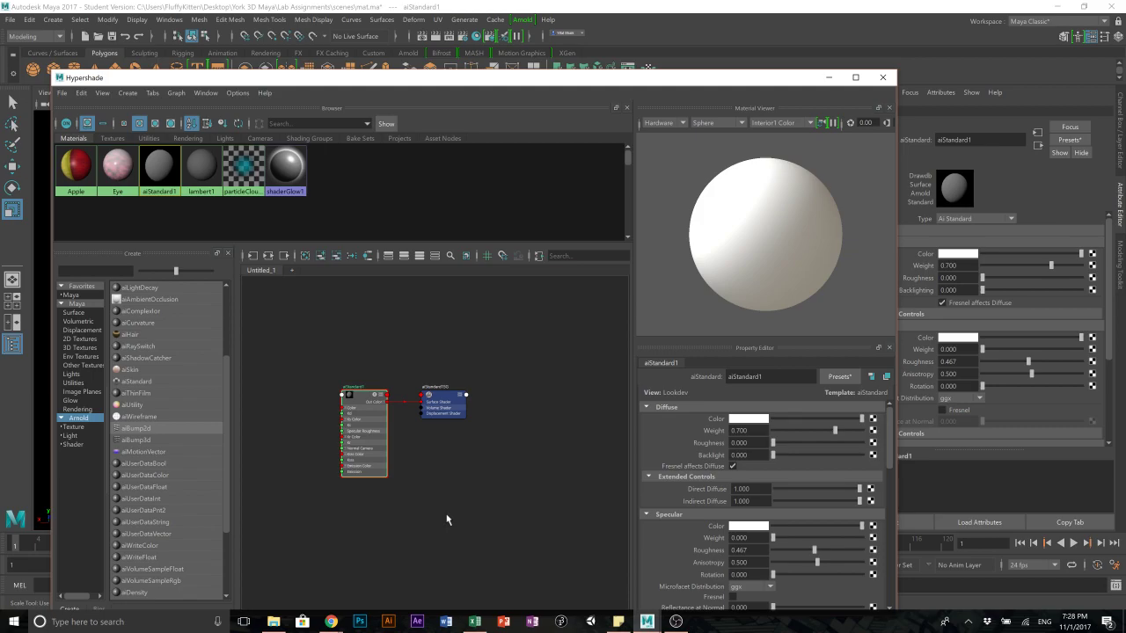
scroll(395, 424, "up", 5)
scroll(396, 432, "down", 2)
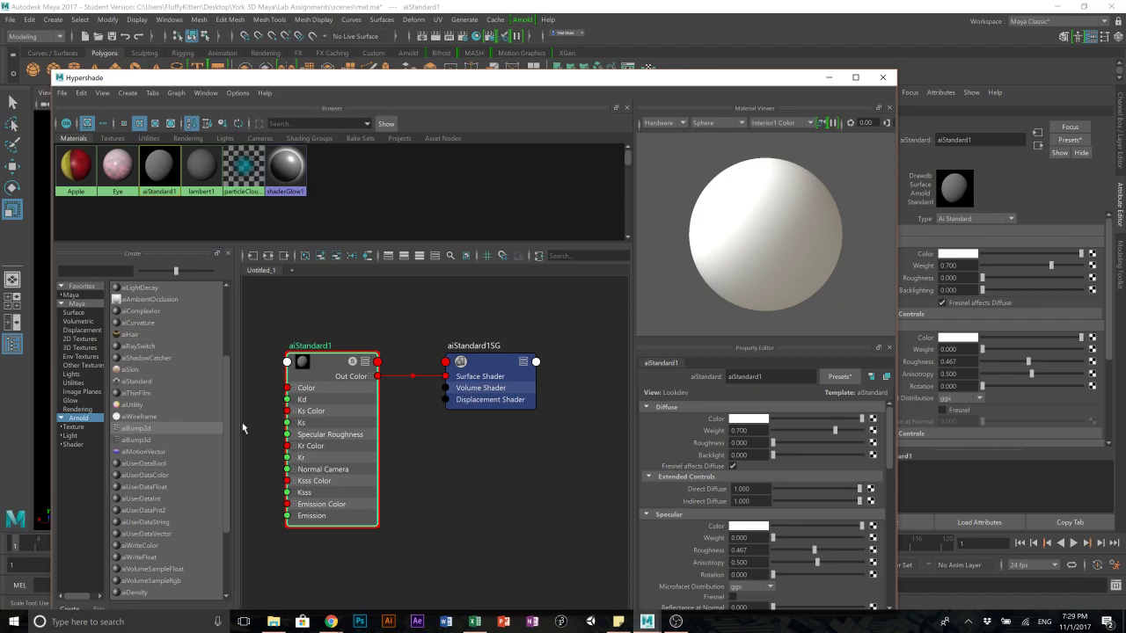
- Connect a File texture to the aiStandard1SG shading group's displacement material and select the new file node
left_click(490, 363)
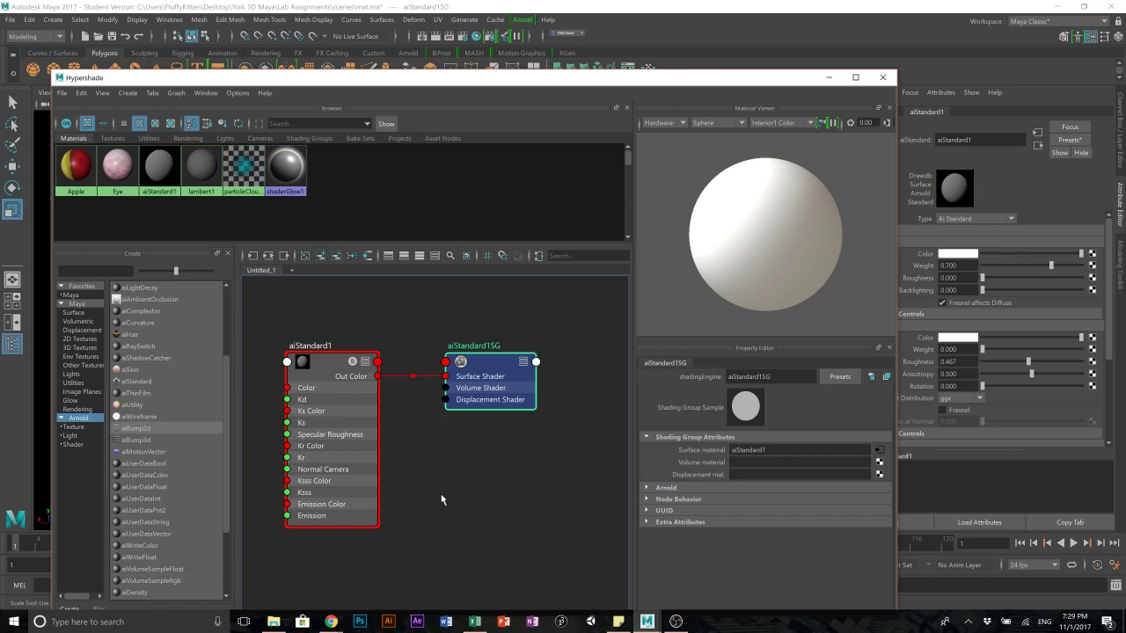
scroll(441, 500, "down", 2)
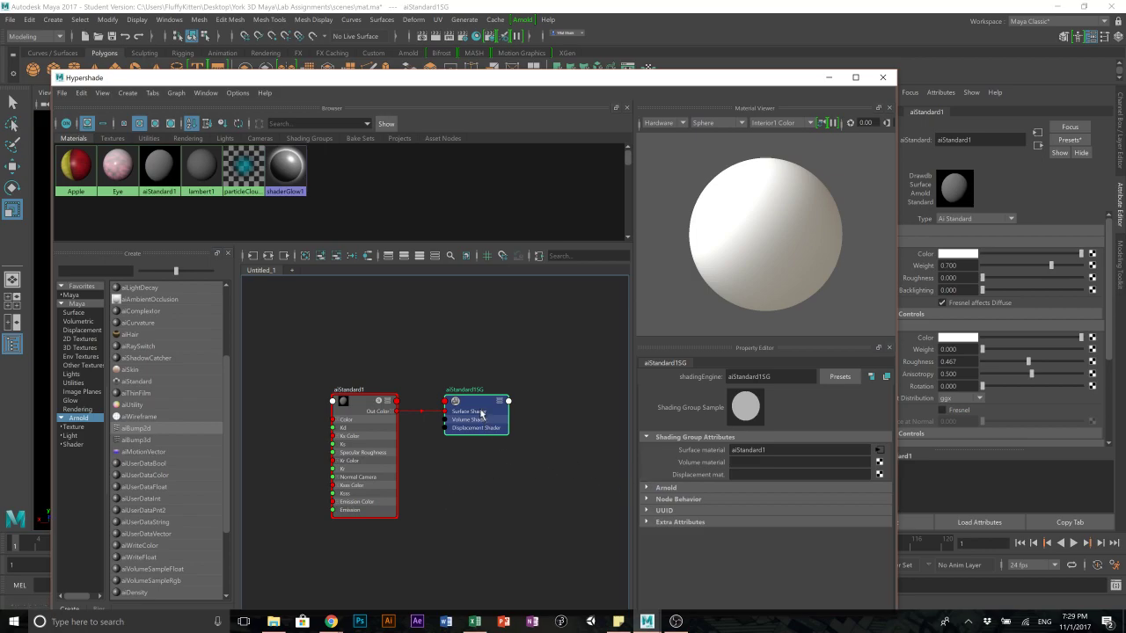
left_click(878, 474)
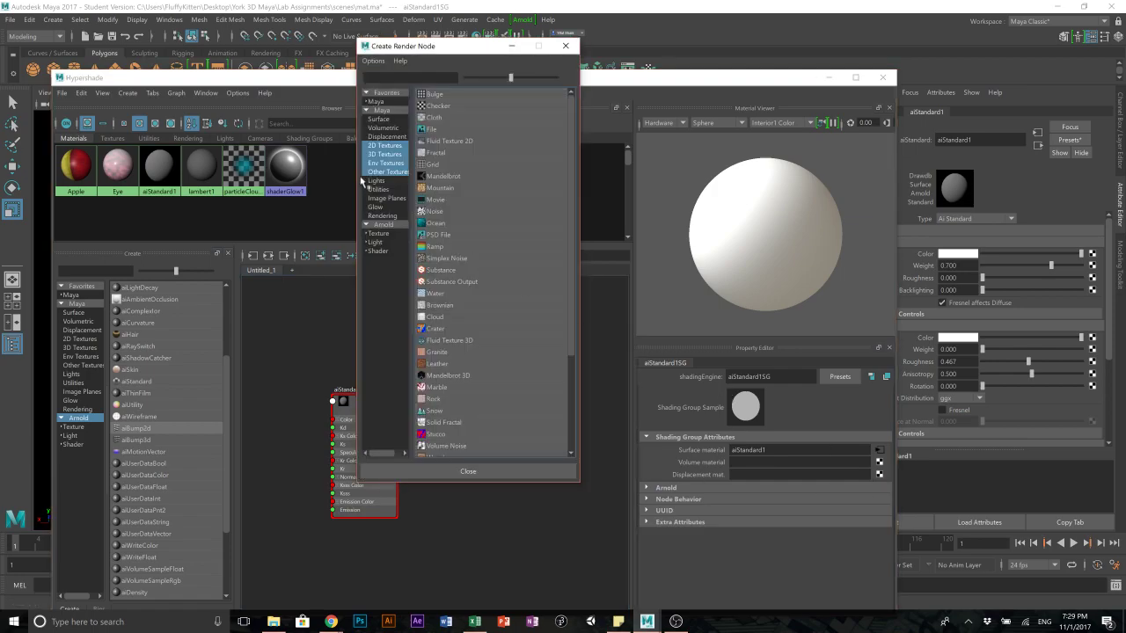
left_click(432, 128)
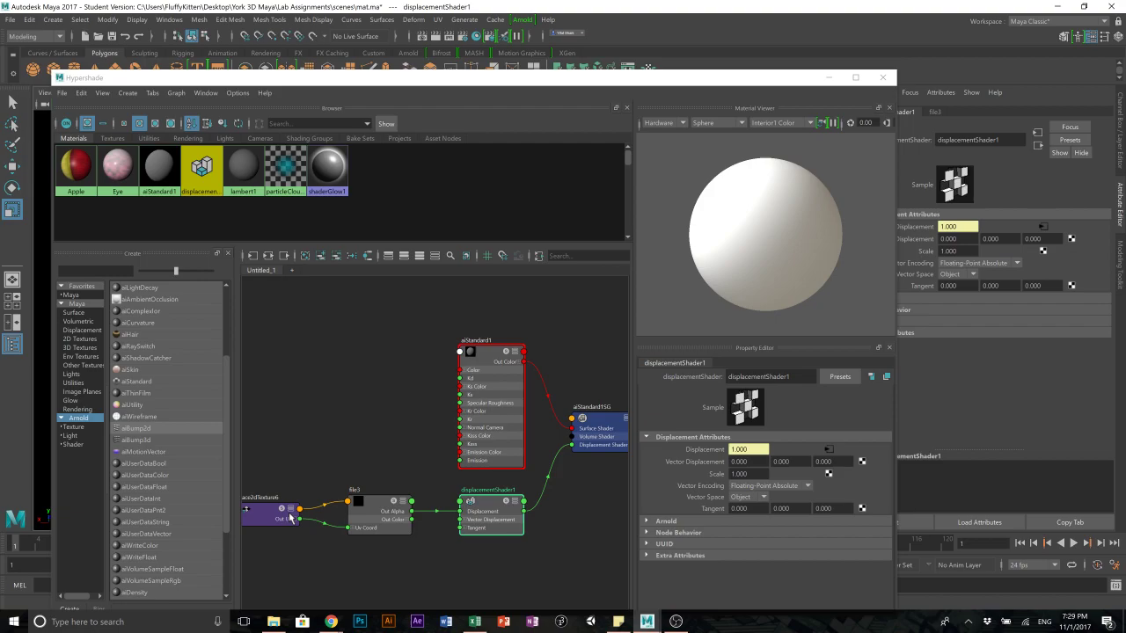
left_click(367, 517)
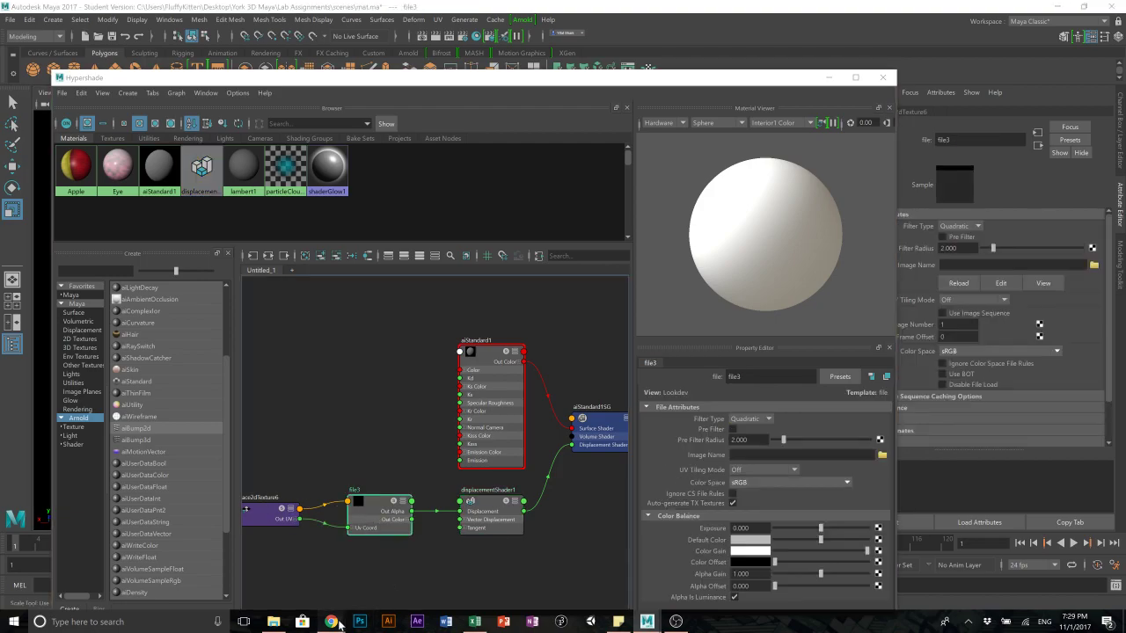
- Switch to Chrome and examine the shader lesson page for the moon texture download, the Arnold render example and the practice section
left_click(396, 562)
scroll(492, 405, "down", 15)
scroll(514, 403, "down", 20)
scroll(503, 371, "down", 5)
scroll(561, 413, "up", 2)
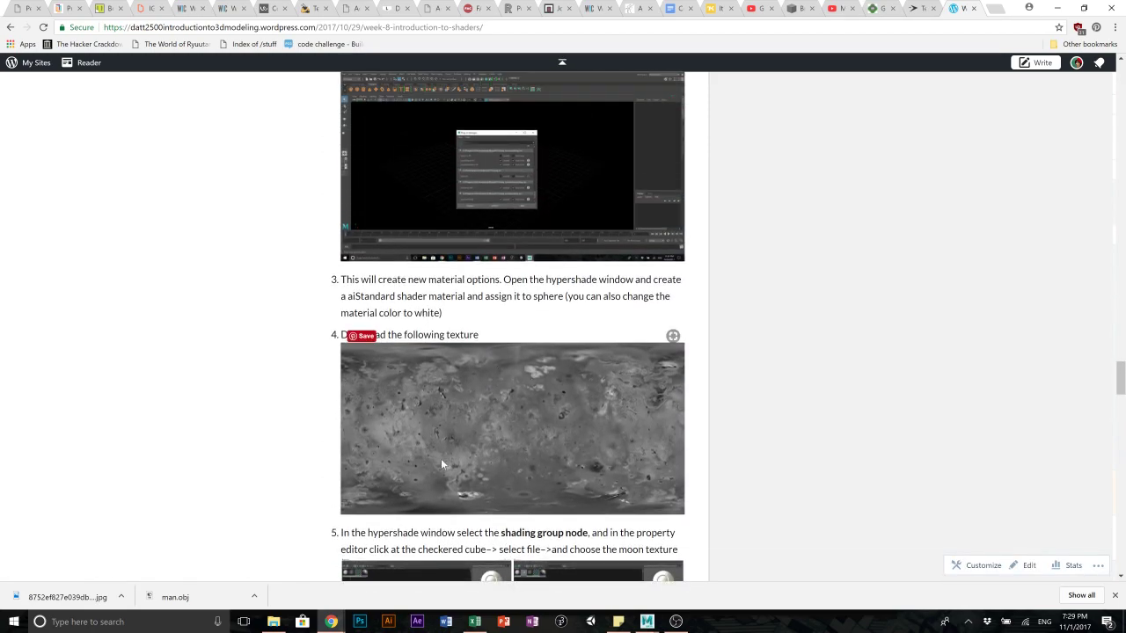
scroll(542, 410, "down", 6)
scroll(542, 378, "down", 10)
scroll(533, 368, "up", 3)
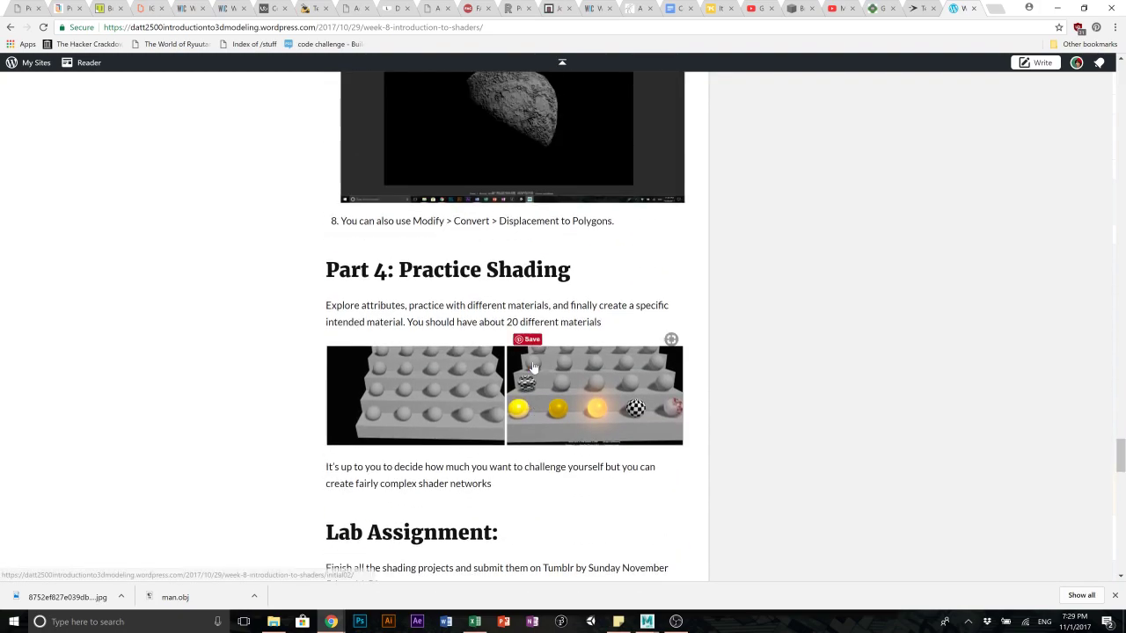
scroll(533, 367, "up", 2)
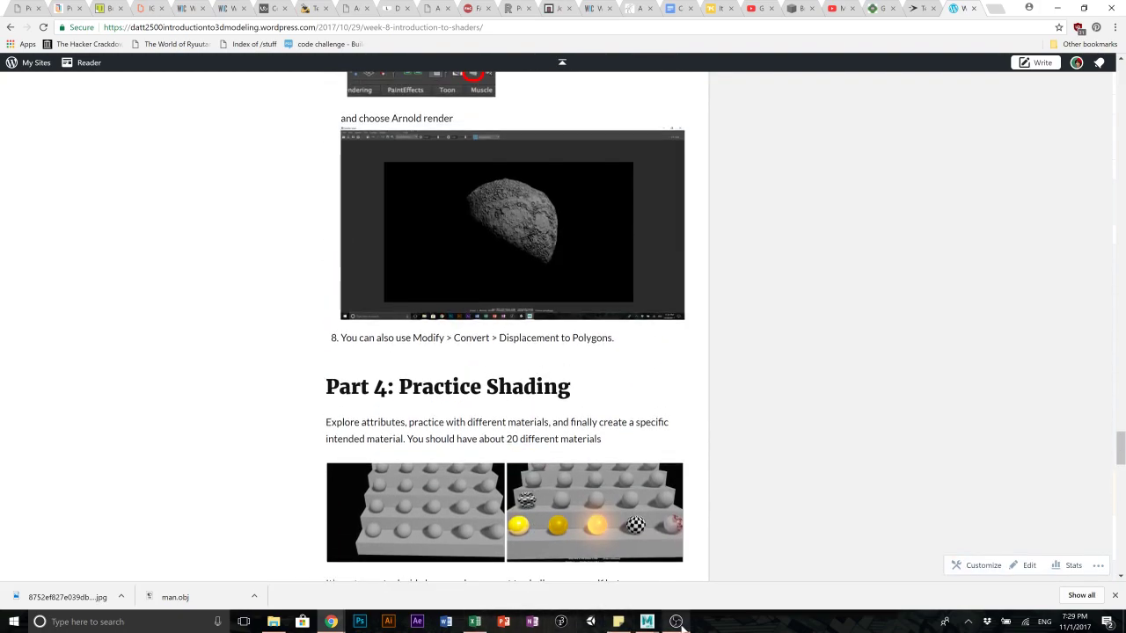
- Switch to Maya and load the Io global mosaic image ending in full1.jpg into the file3 displacement texture node
left_click(648, 622)
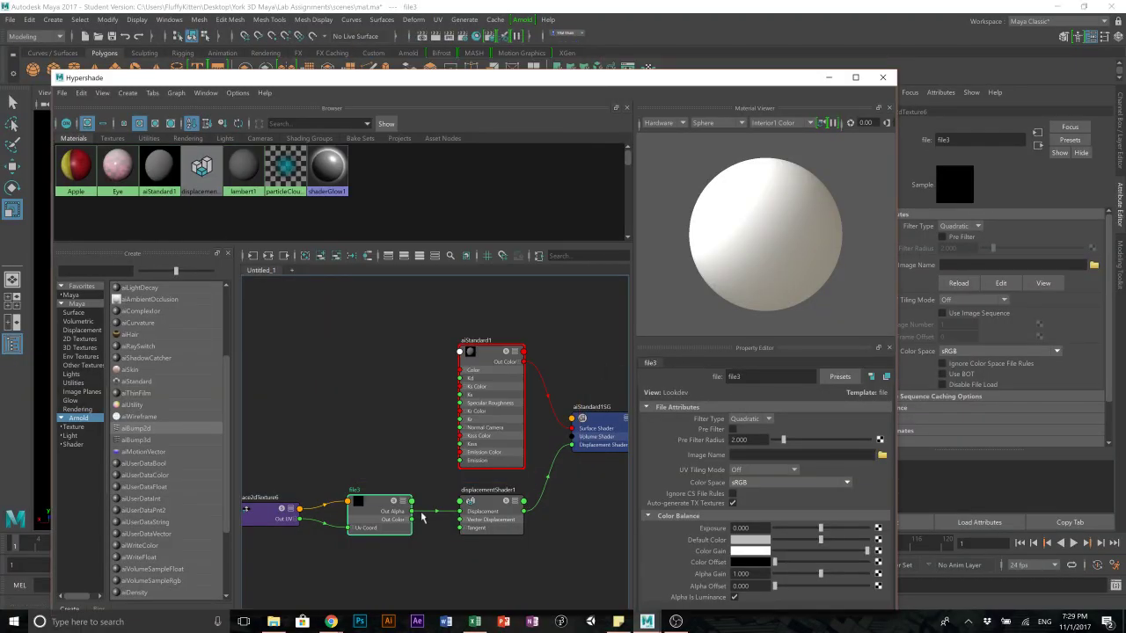
left_click(883, 455)
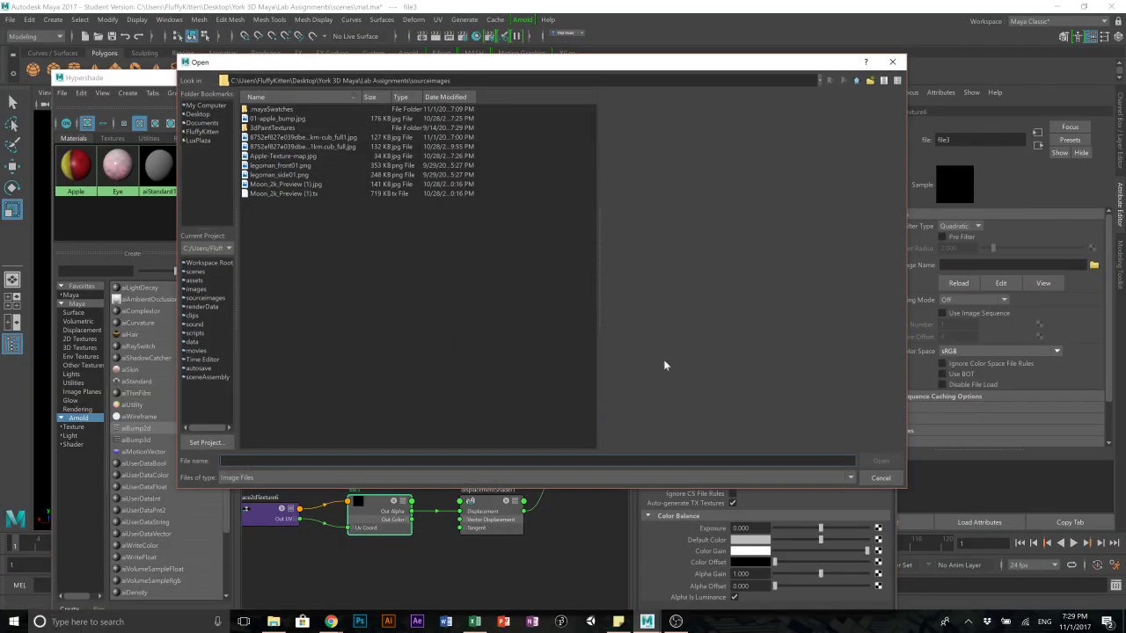
left_click(294, 138)
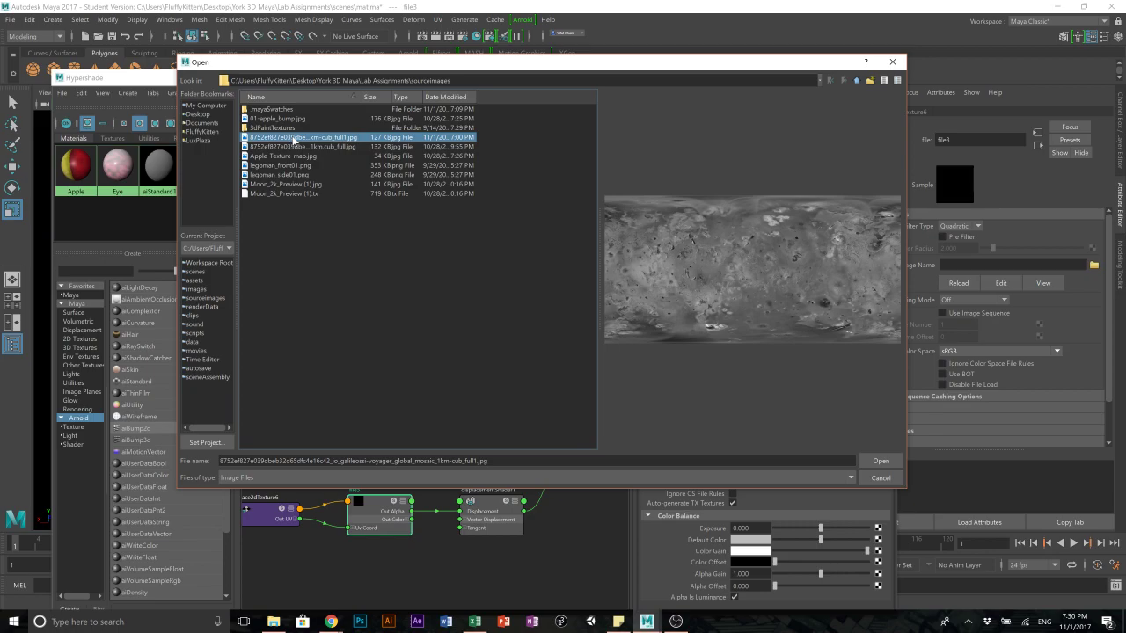
double_click(293, 138)
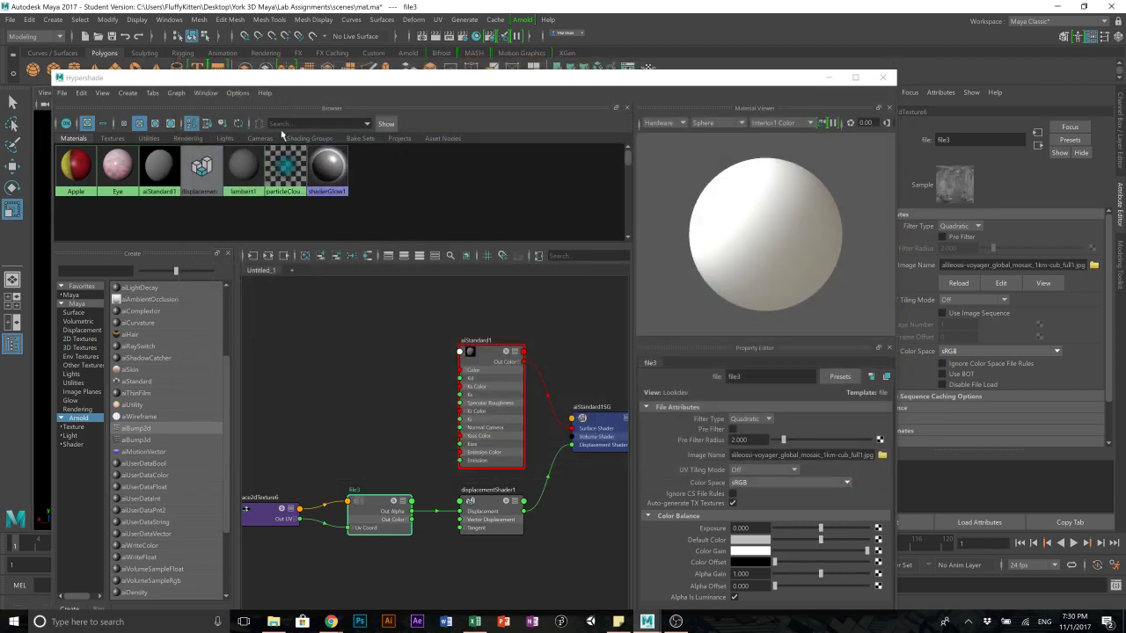
- Inspect the large white sphere in the perspective view and close the Hypershade
left_click_drag(385, 78, 779, 67)
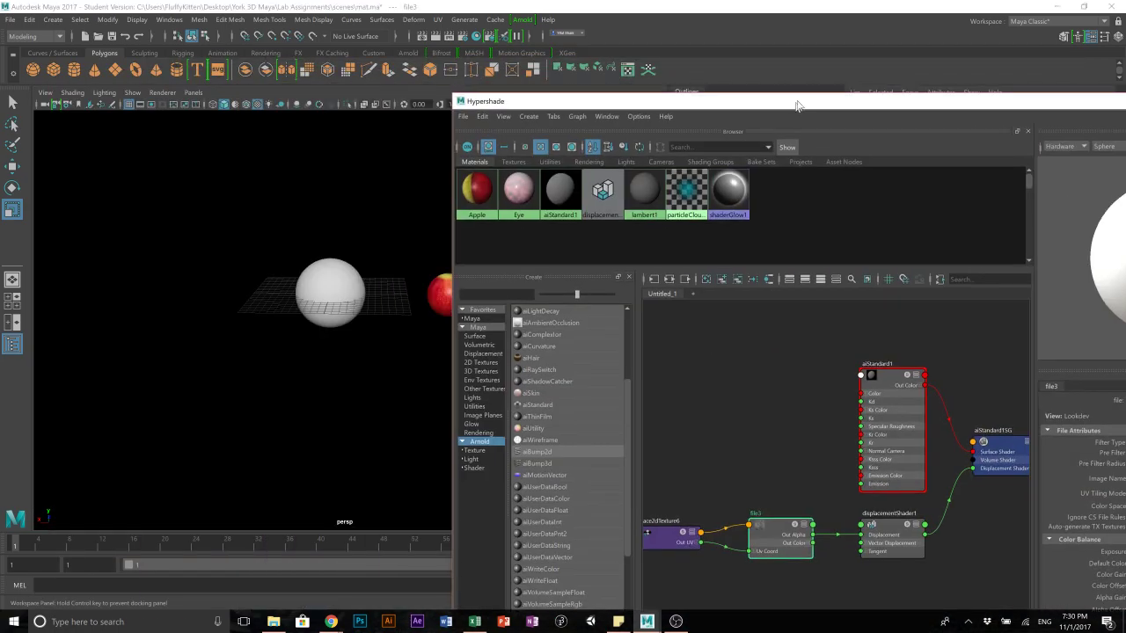
left_click(346, 267)
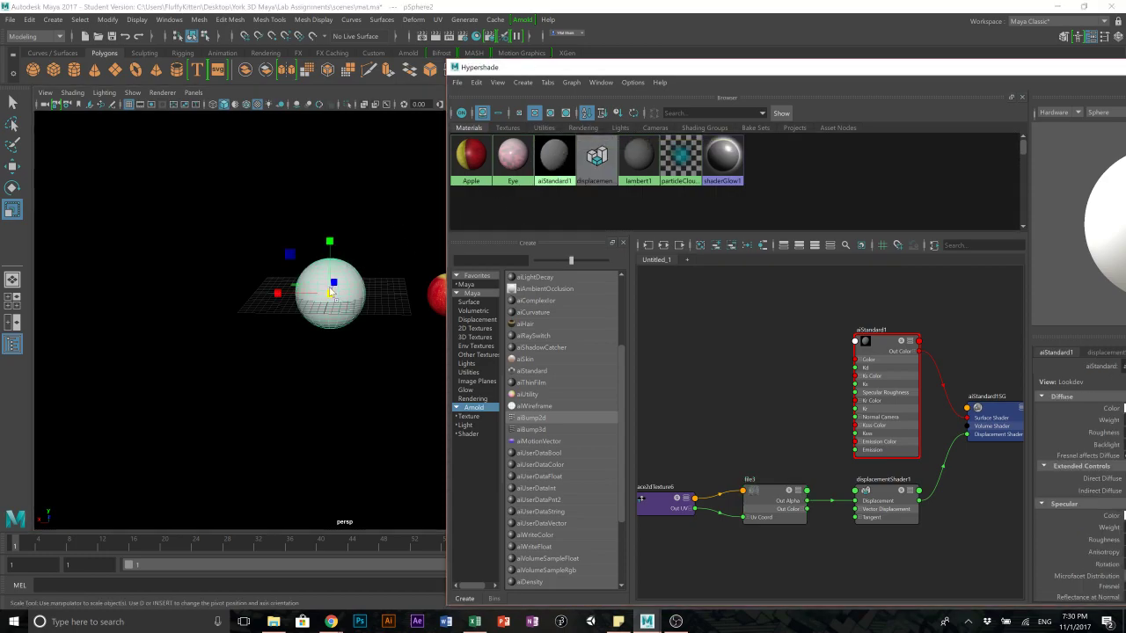
left_click(350, 355)
scroll(351, 316, "up", 6)
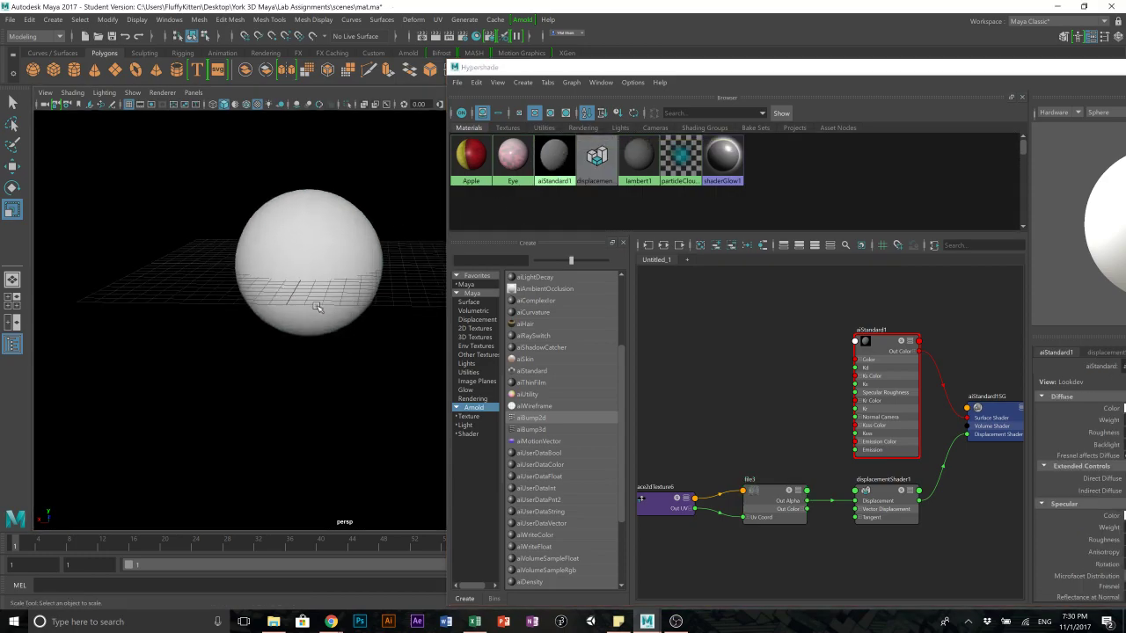
left_click_drag(634, 66, 226, 145)
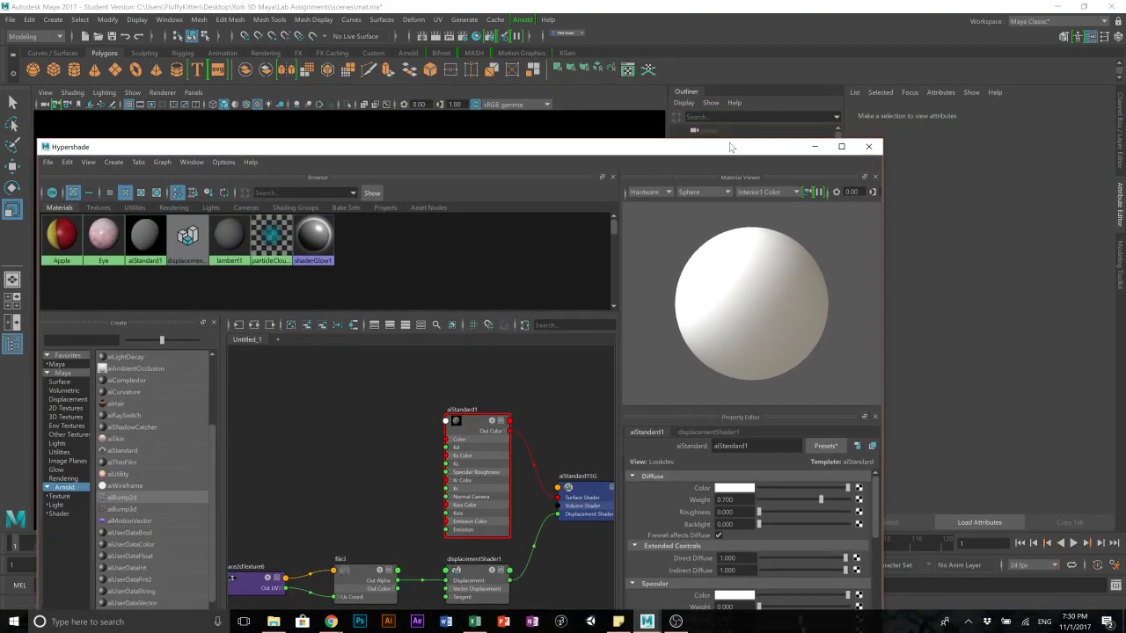
left_click(864, 151)
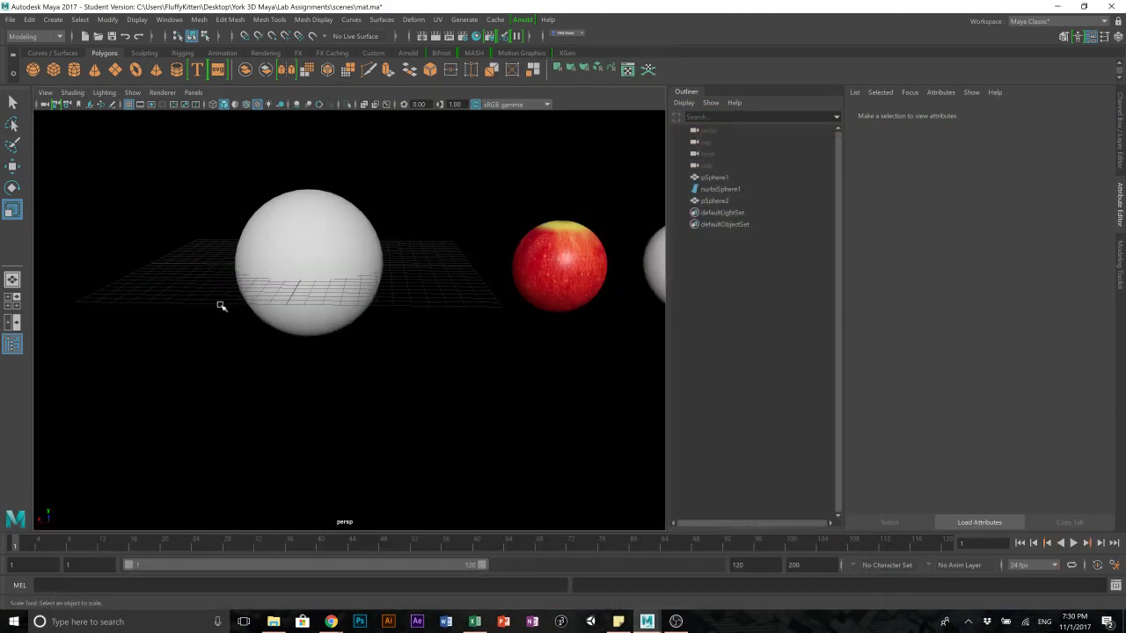
- Select the large white sphere, render the perspective view with the Arnold Renderer and close the render
scroll(305, 212, "up", 1)
middle_click_drag(642, 230, 545, 263, "alt")
left_click(579, 220)
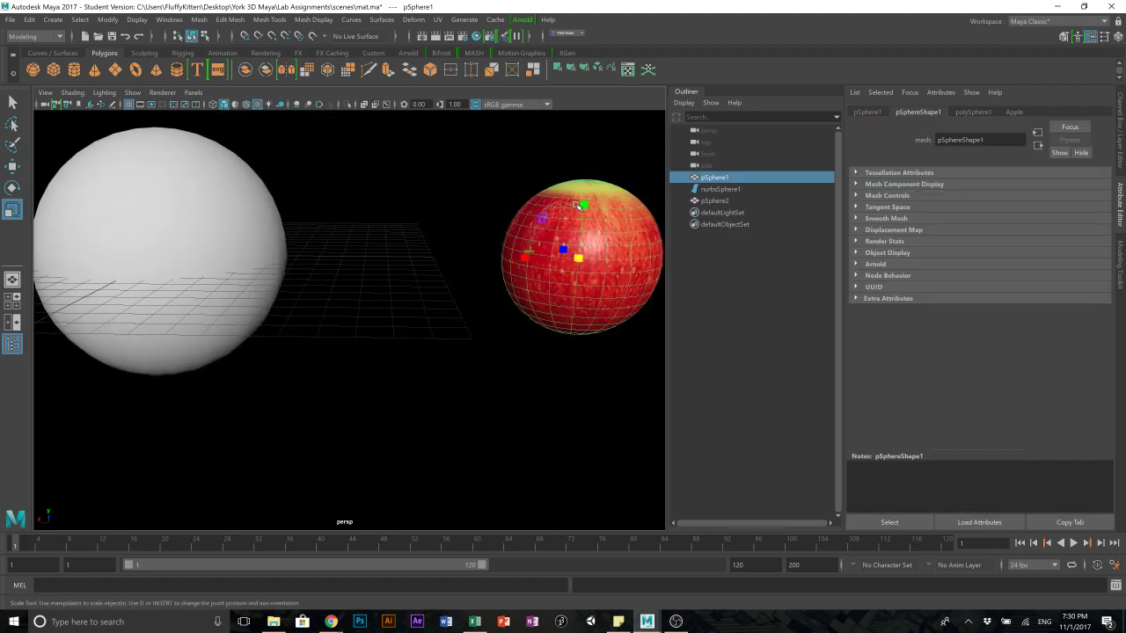
middle_click_drag(153, 256, 314, 254, "alt")
left_click(314, 254)
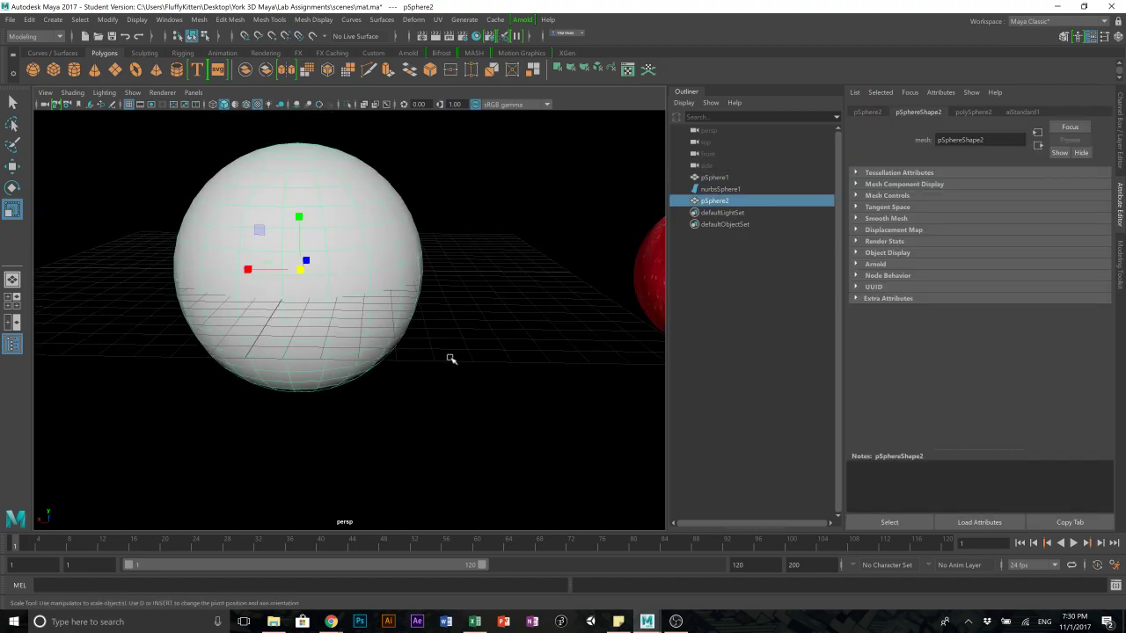
left_click(452, 359)
scroll(183, 261, "up", 2)
scroll(183, 261, "down", 2)
scroll(192, 252, "up", 2)
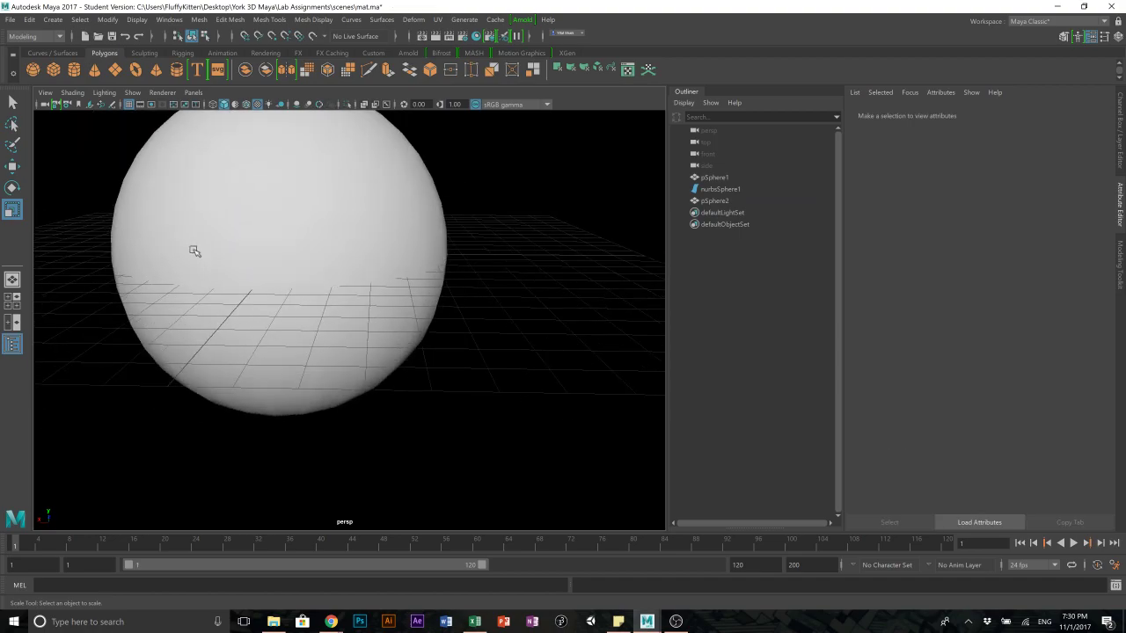
middle_click_drag(193, 252, 265, 317, "alt")
left_click(265, 317)
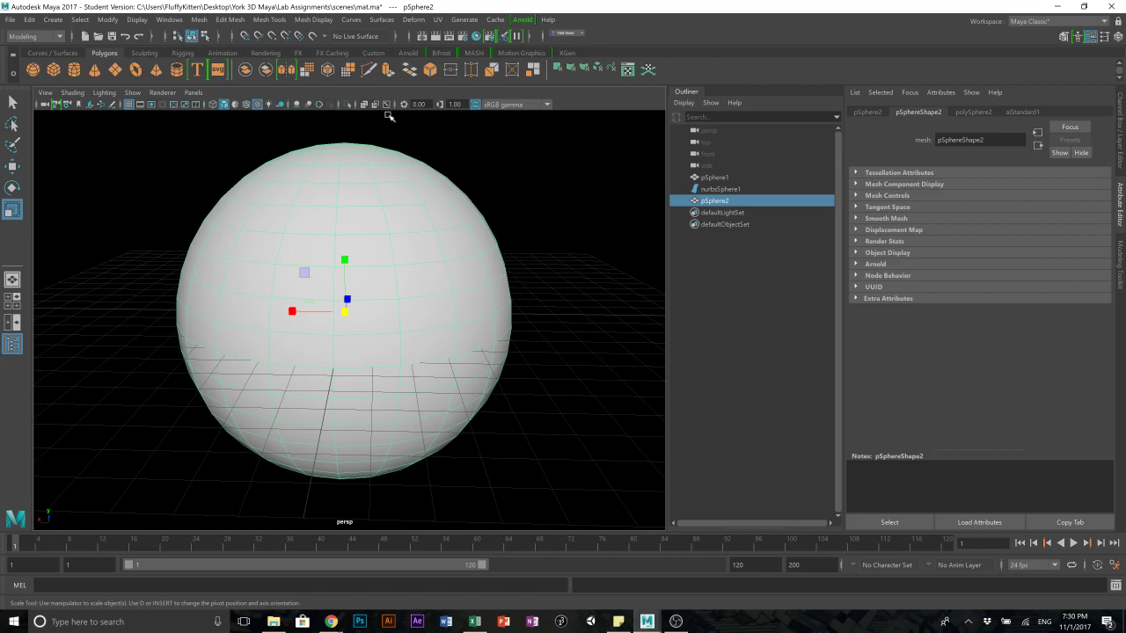
left_click(420, 35)
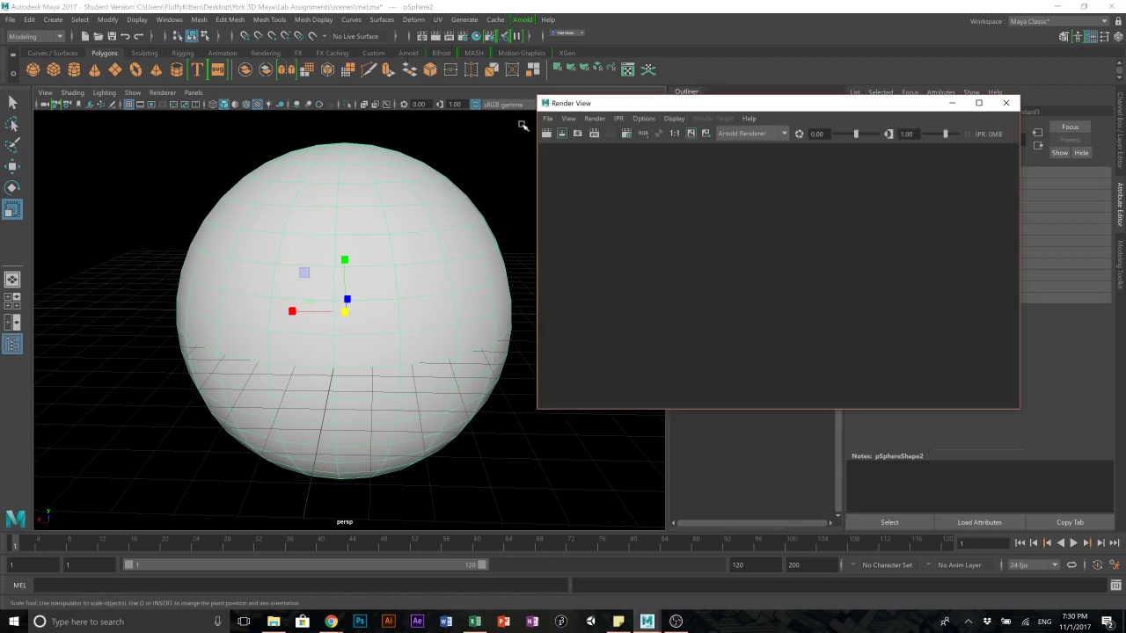
left_click(547, 134)
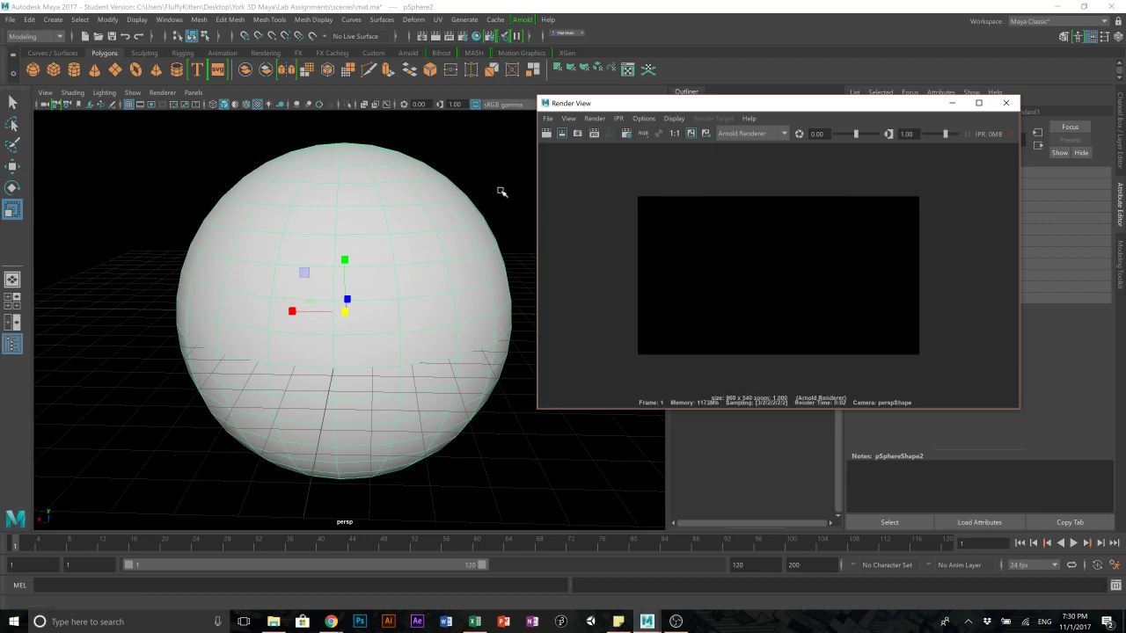
left_click(1005, 103)
- Set the renderer to Maya Software and render the view of the apple and eyeball spheres
scroll(476, 213, "down", 3)
scroll(477, 212, "down", 3)
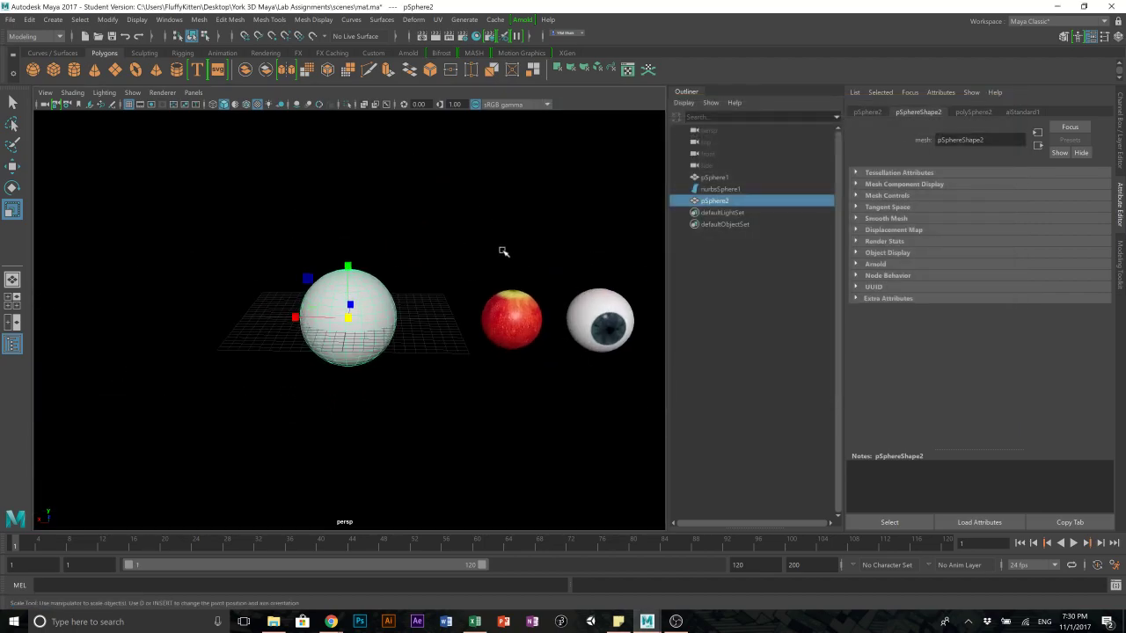
middle_click_drag(536, 256, 226, 216, "alt")
scroll(568, 267, "up", 6)
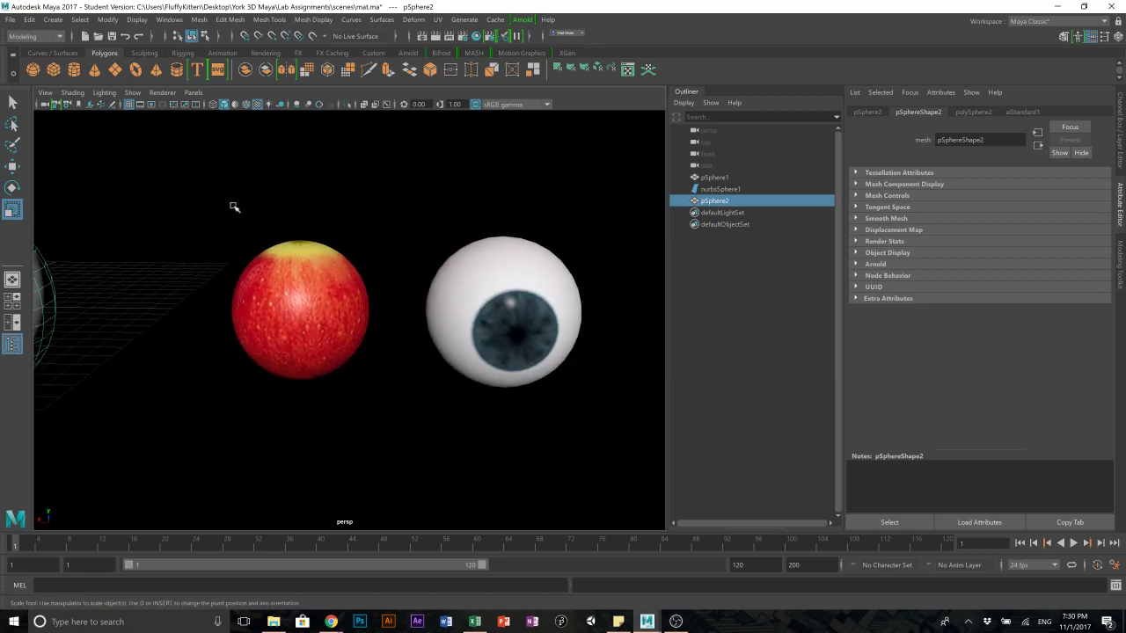
left_click(423, 35)
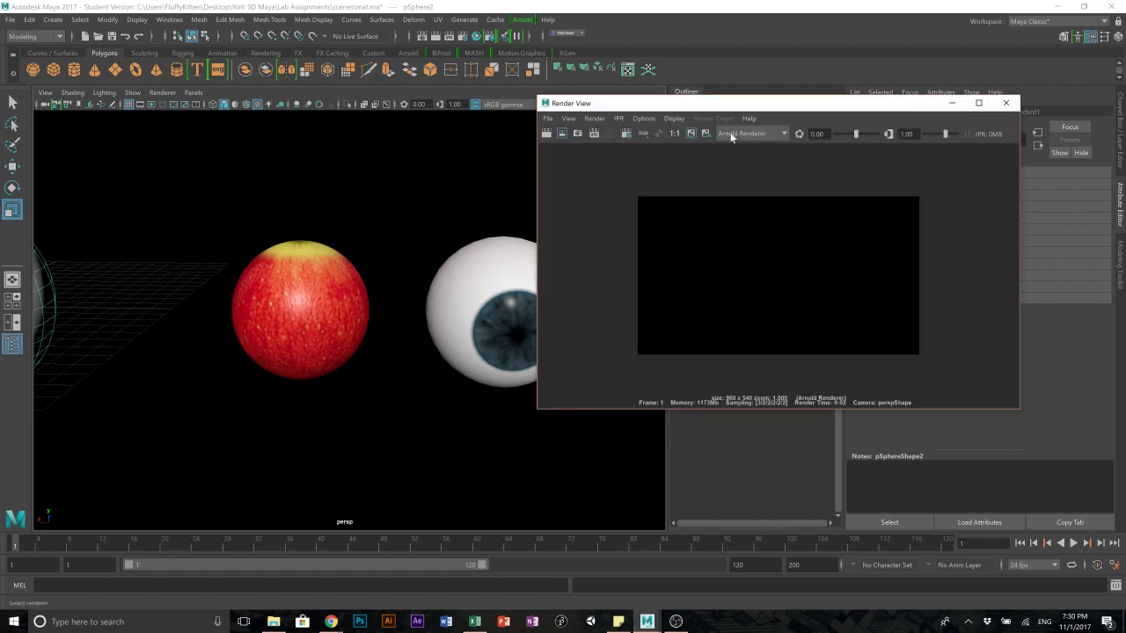
left_click(745, 134)
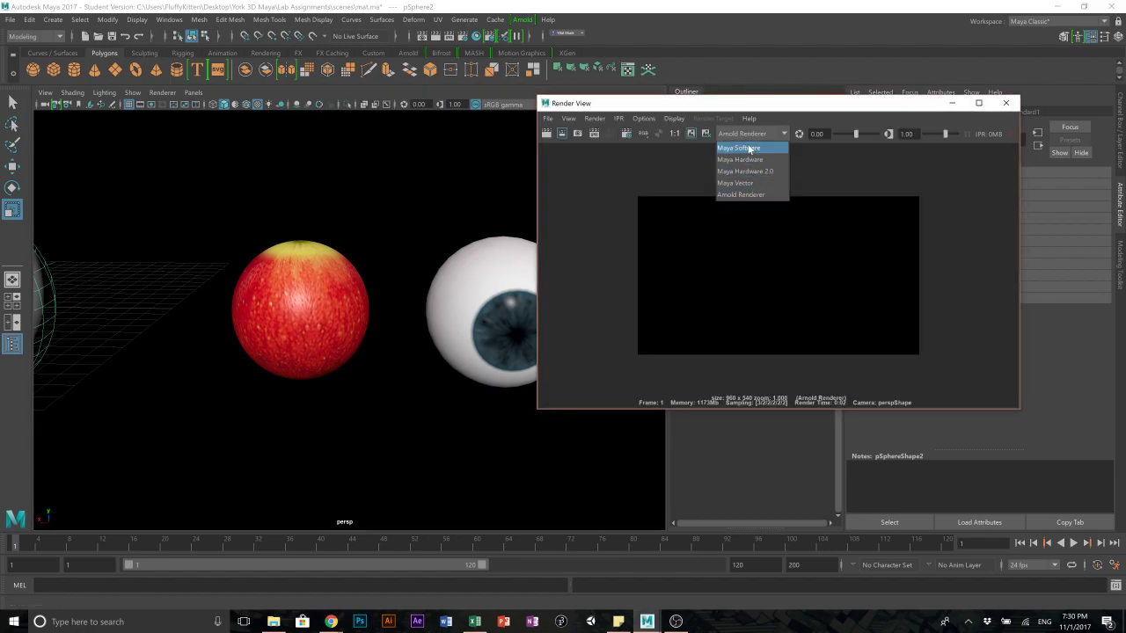
left_click(746, 148)
left_click(546, 133)
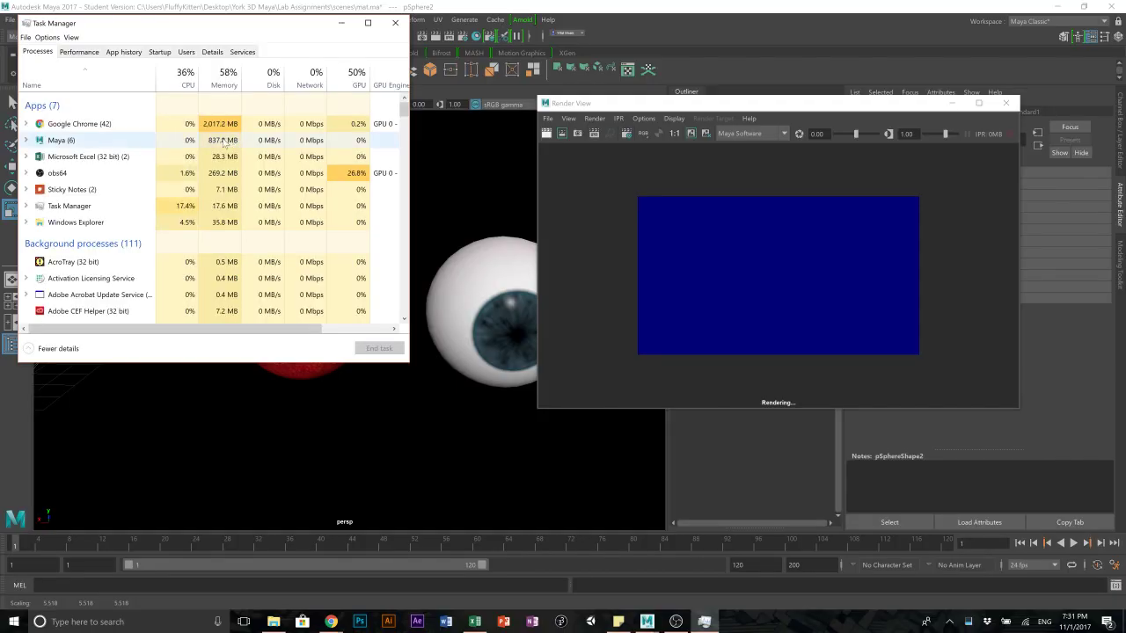
- Switch to Task Manager, end the Maya task and close Task Manager
left_click(89, 141)
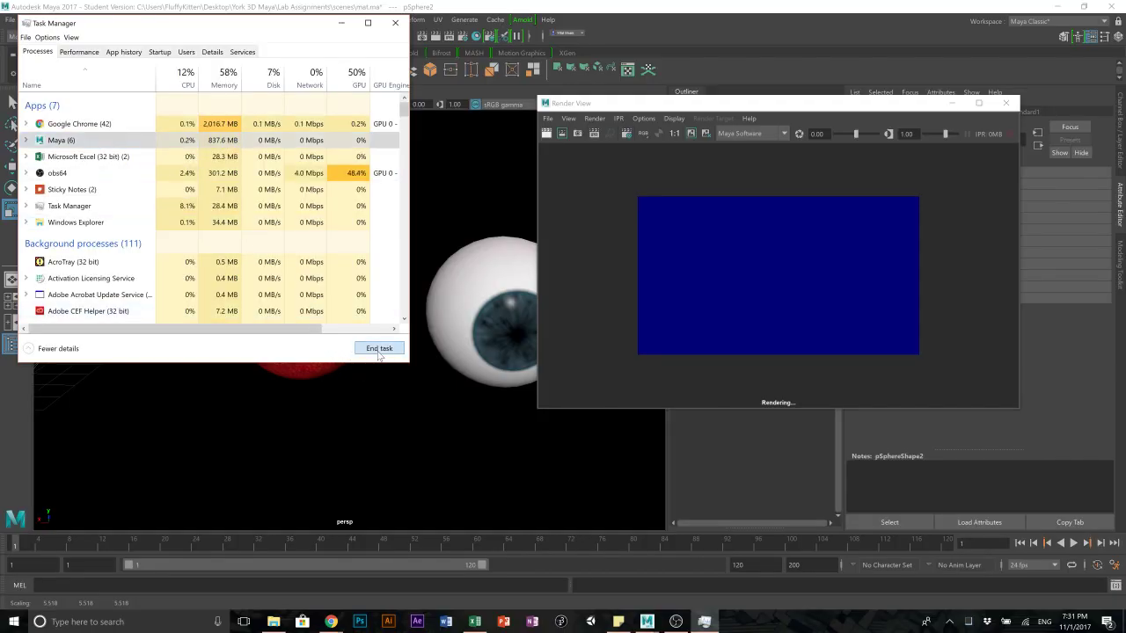
left_click(378, 348)
left_click(395, 22)
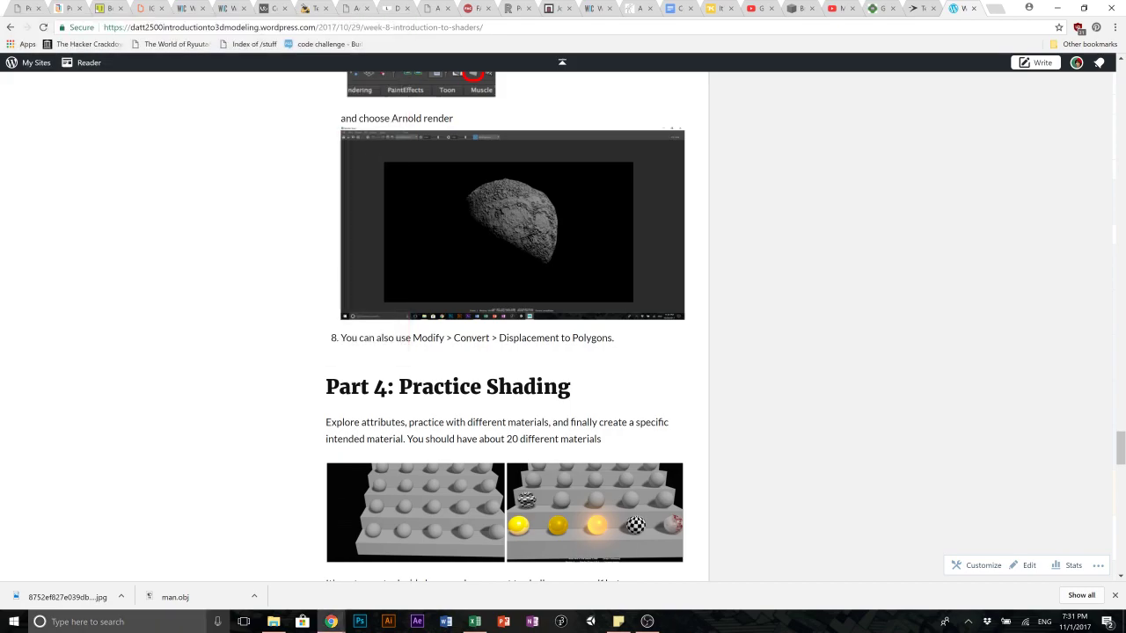
- Relaunch Autodesk Maya 2017 and dismiss the What's New Highlight Settings dialog
left_click(131, 622)
type("may")
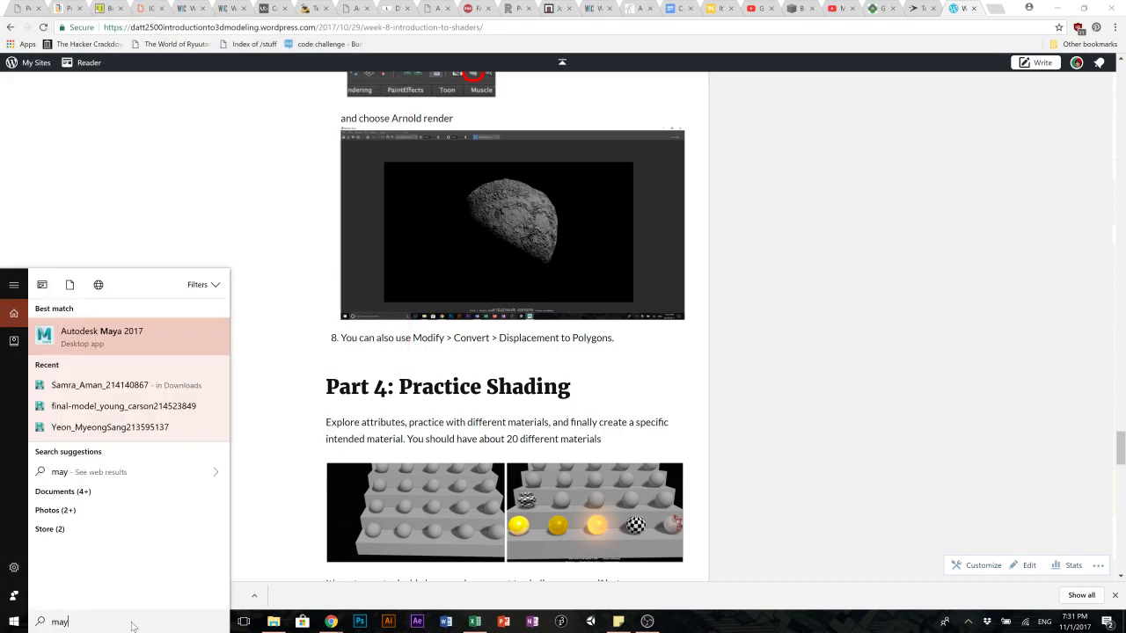
left_click(167, 336)
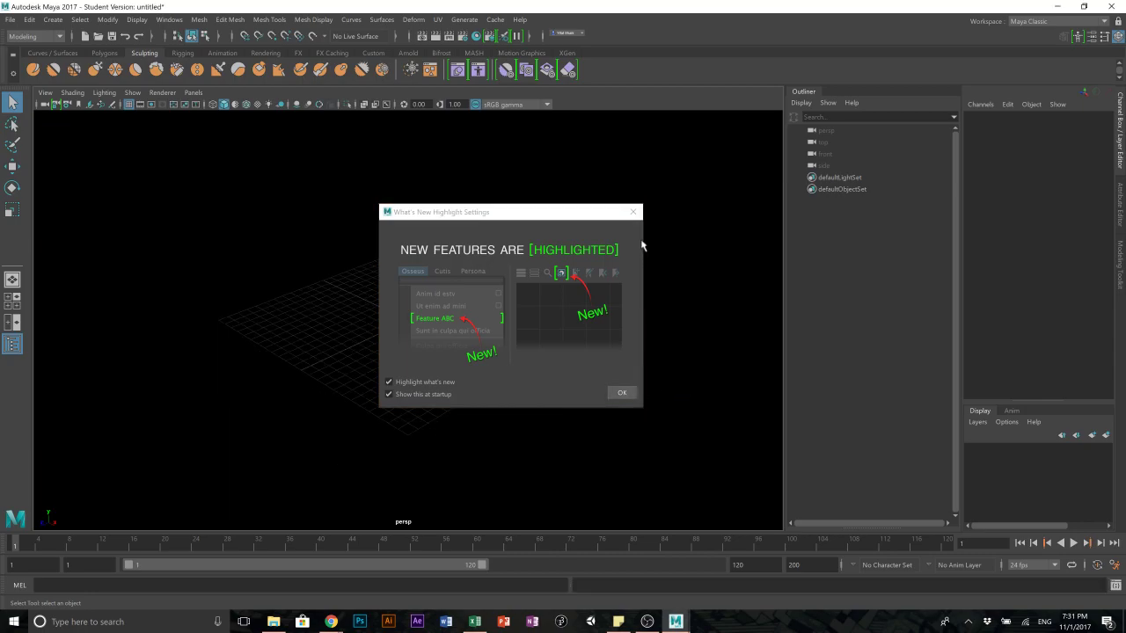
left_click(621, 390)
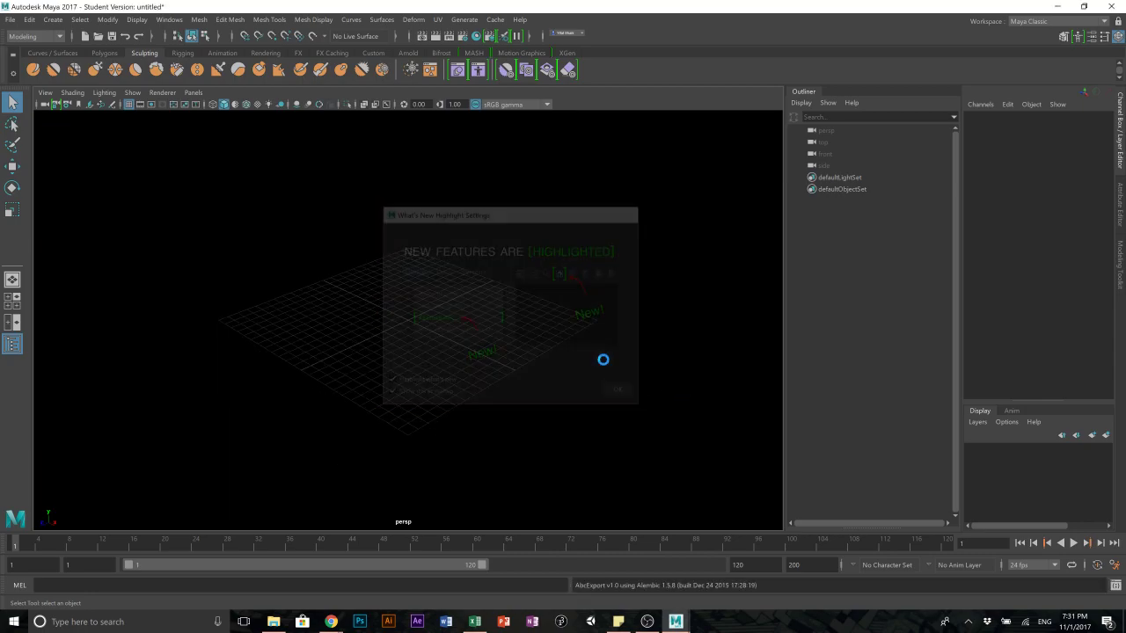
- Load the mtoa.mll Arnold plug-in and close the Plug-in Manager
left_click(170, 20)
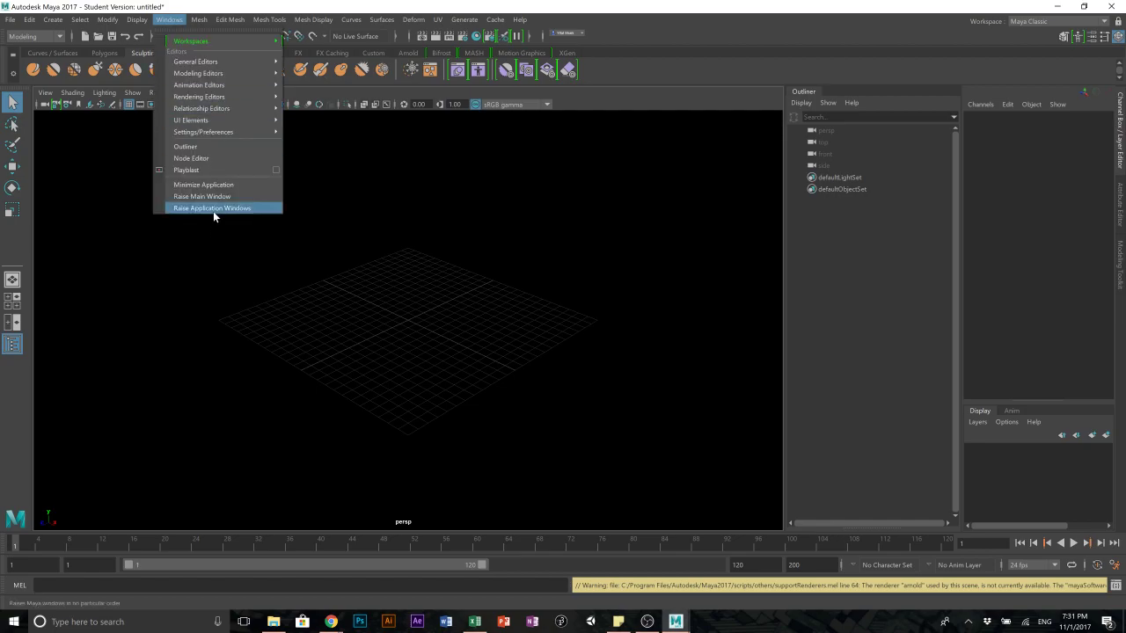
mouse_move(212, 123)
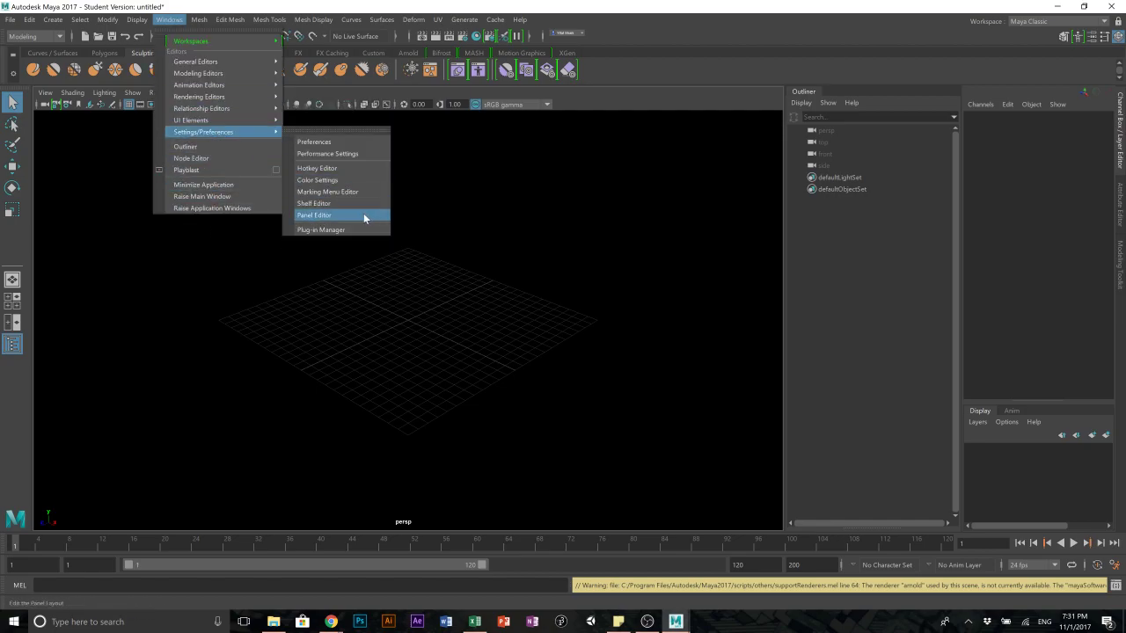
left_click(359, 228)
scroll(458, 321, "down", 10)
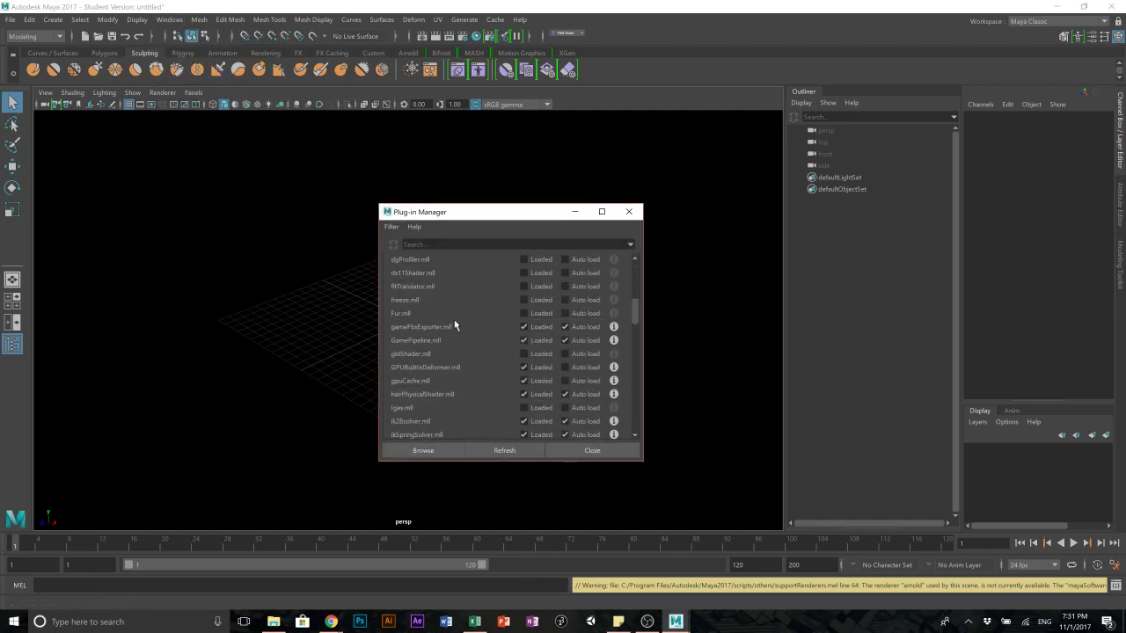
scroll(481, 333, "down", 5)
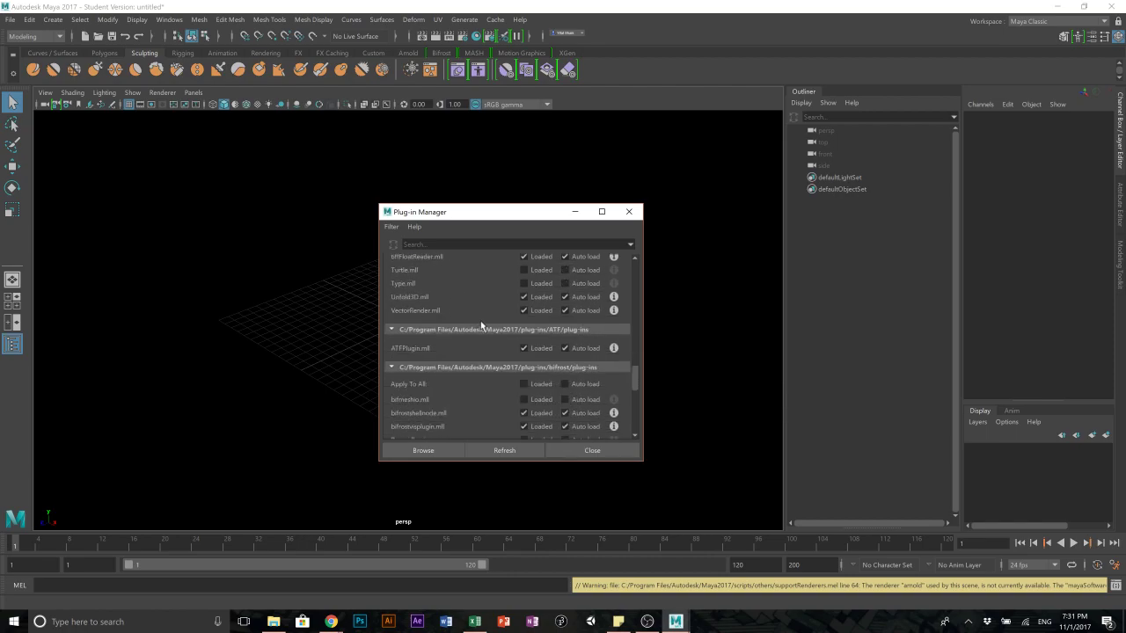
scroll(481, 335, "down", 5)
left_click(525, 354)
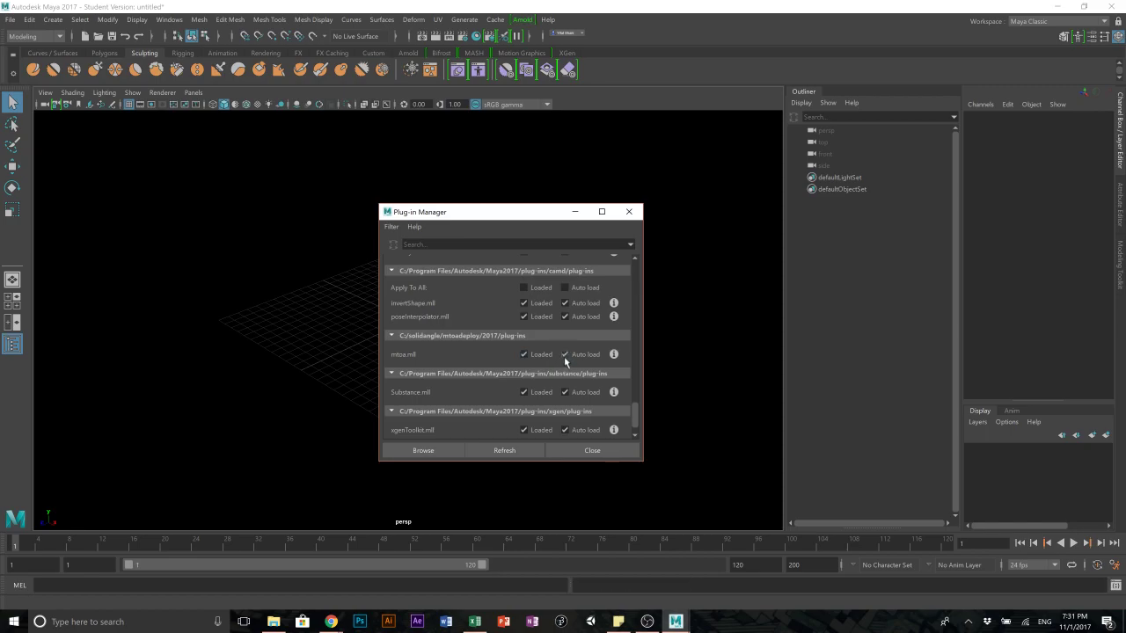
left_click(589, 452)
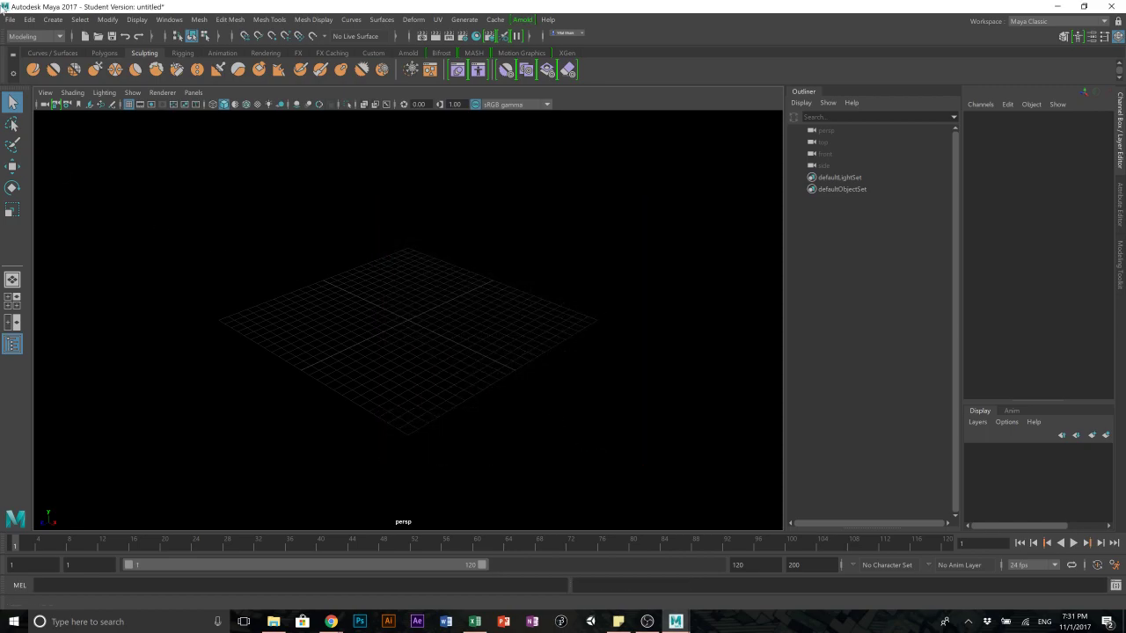
left_click(10, 19)
left_click(22, 55)
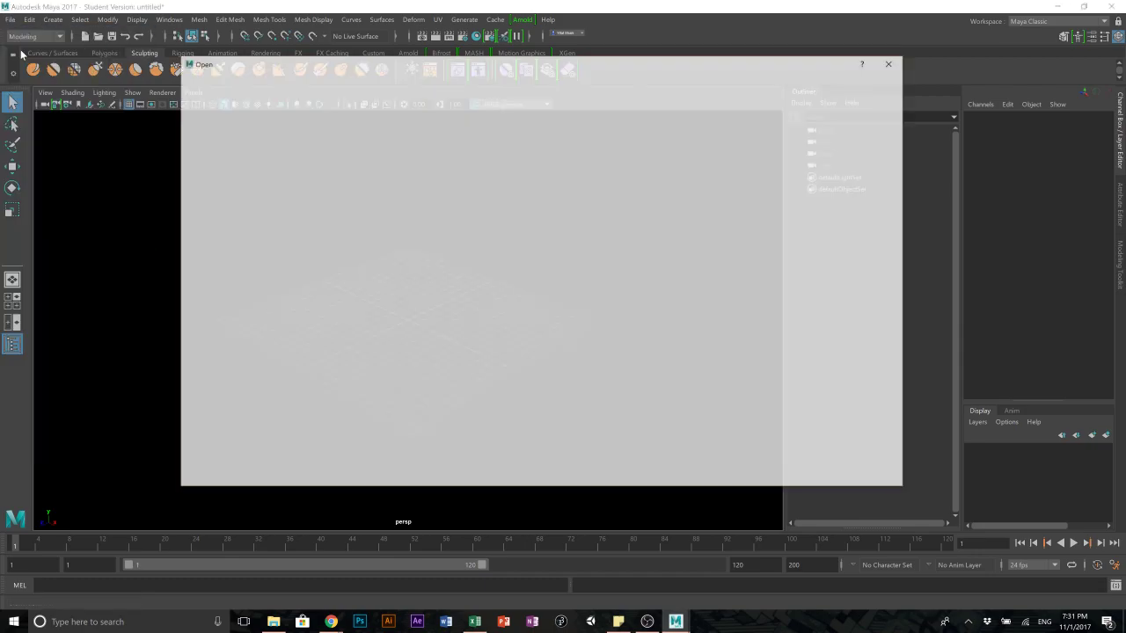
left_click(880, 477)
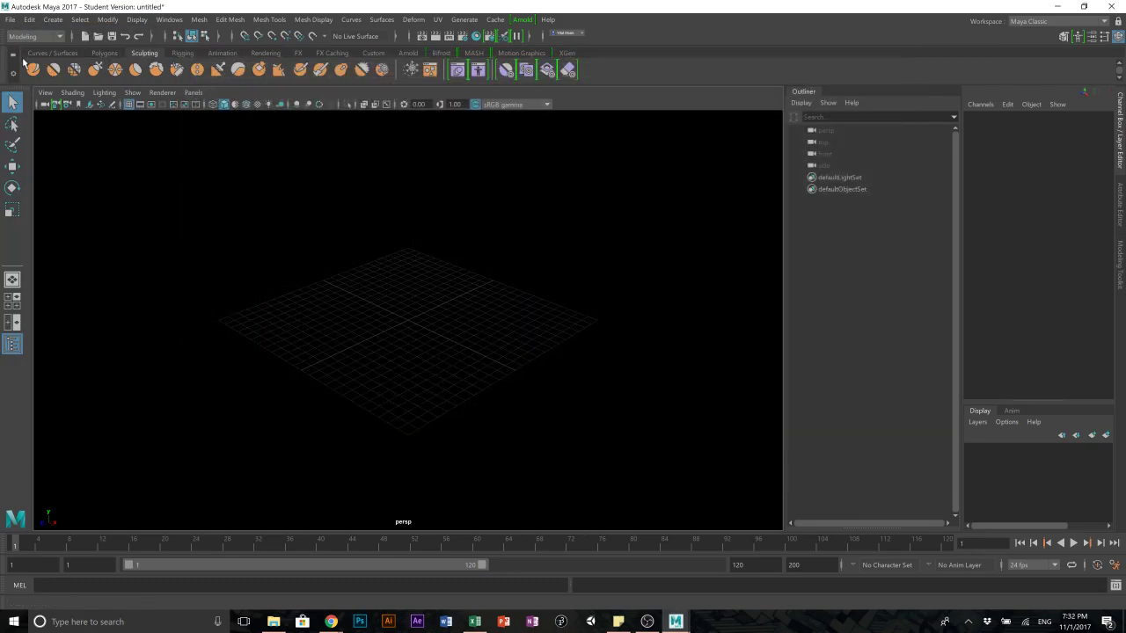
- Set the current project to the Lab Assignments folder
left_click(9, 19)
left_click(48, 392)
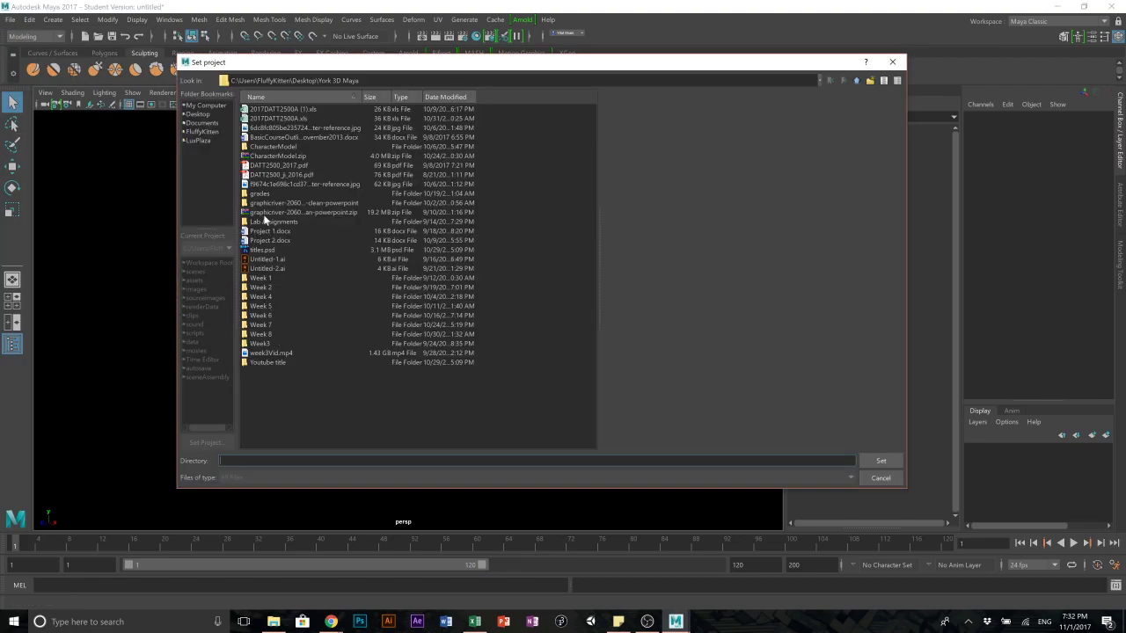
left_click(267, 221)
left_click(880, 461)
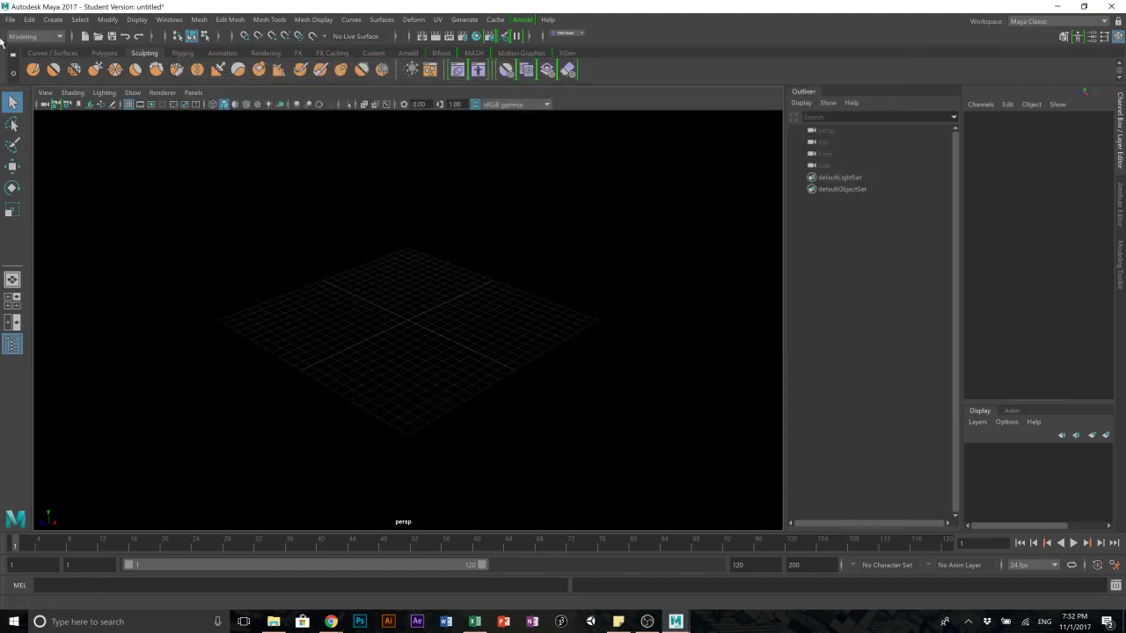
- Open the mat.ma scene, accepting the student version notice
left_click(10, 19)
left_click(40, 41)
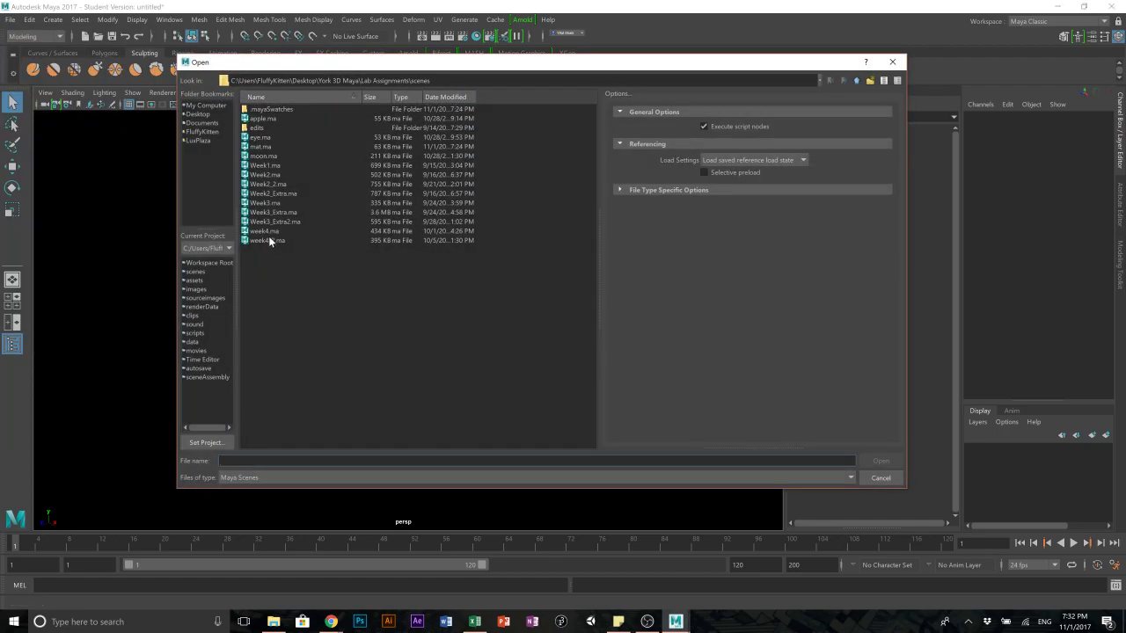
double_click(270, 149)
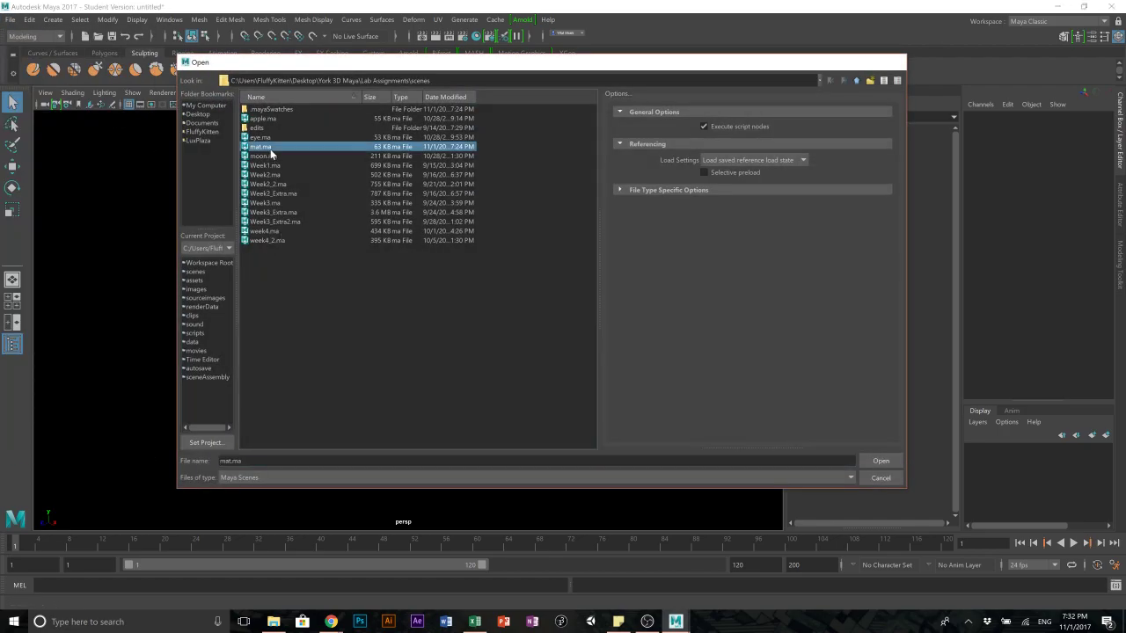
left_click(568, 317)
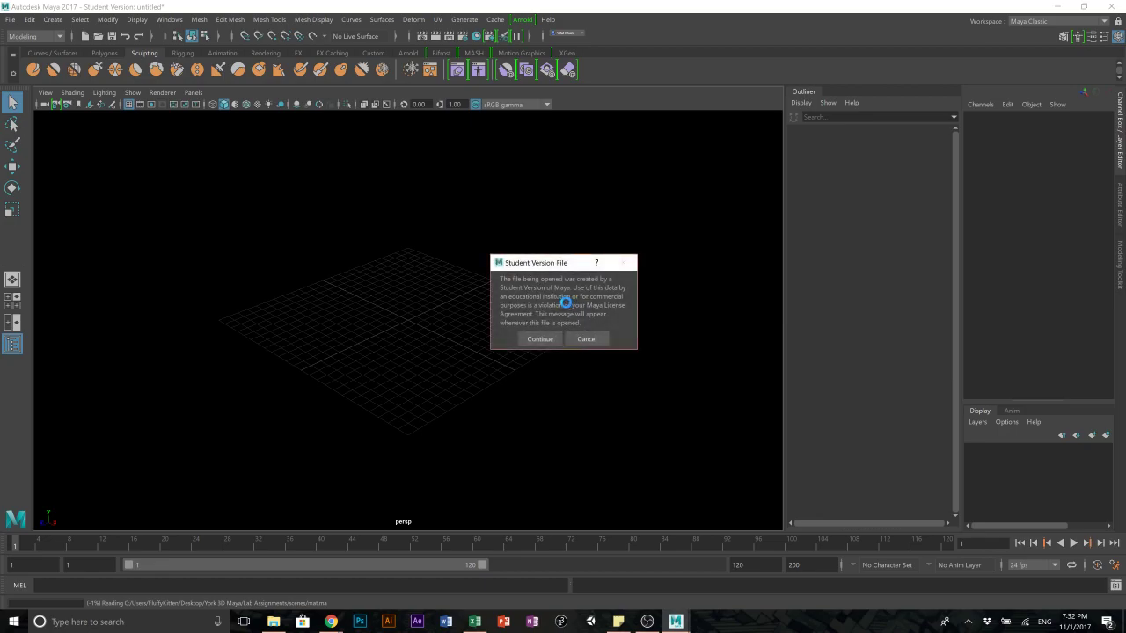
left_click(535, 338)
left_click(458, 255)
left_click(626, 224)
scroll(639, 190, "up", 4)
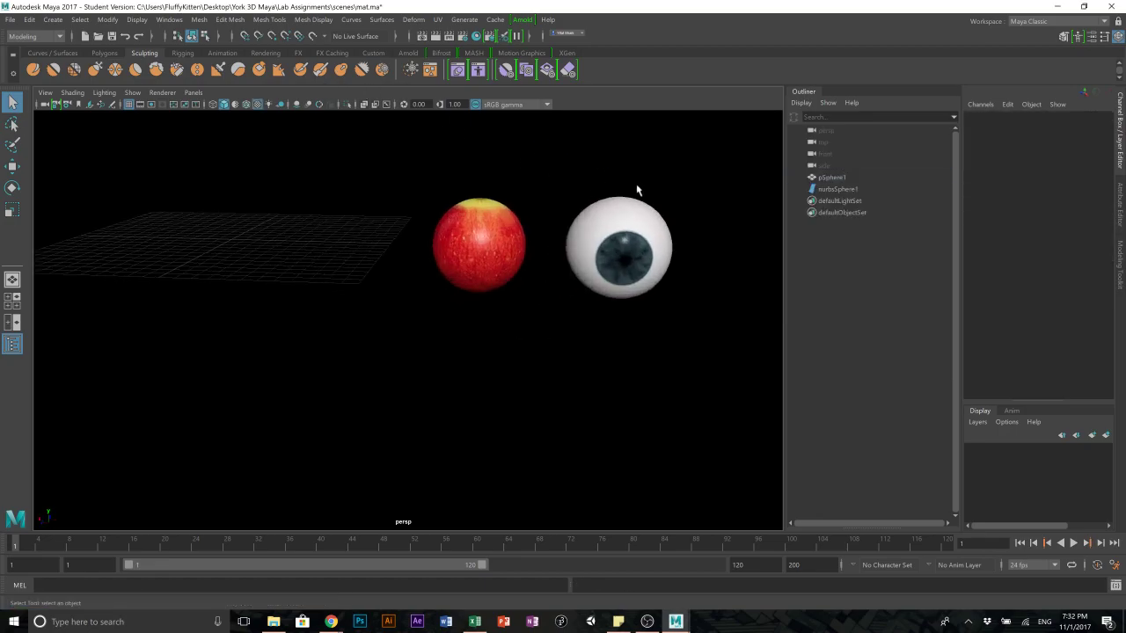
- Render the apple and eyeball spheres from the persp camera with Maya Software in the Render View
left_click(422, 36)
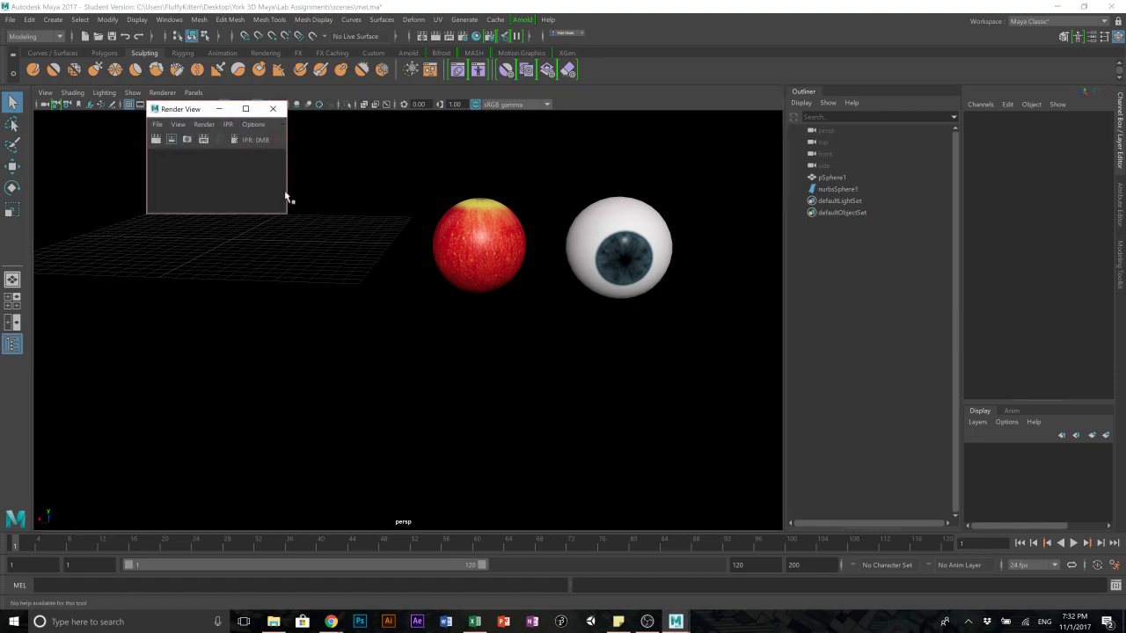
left_click_drag(287, 217, 463, 427)
middle_click_drag(620, 221, 568, 226, "alt")
left_click(156, 141)
left_click(156, 143)
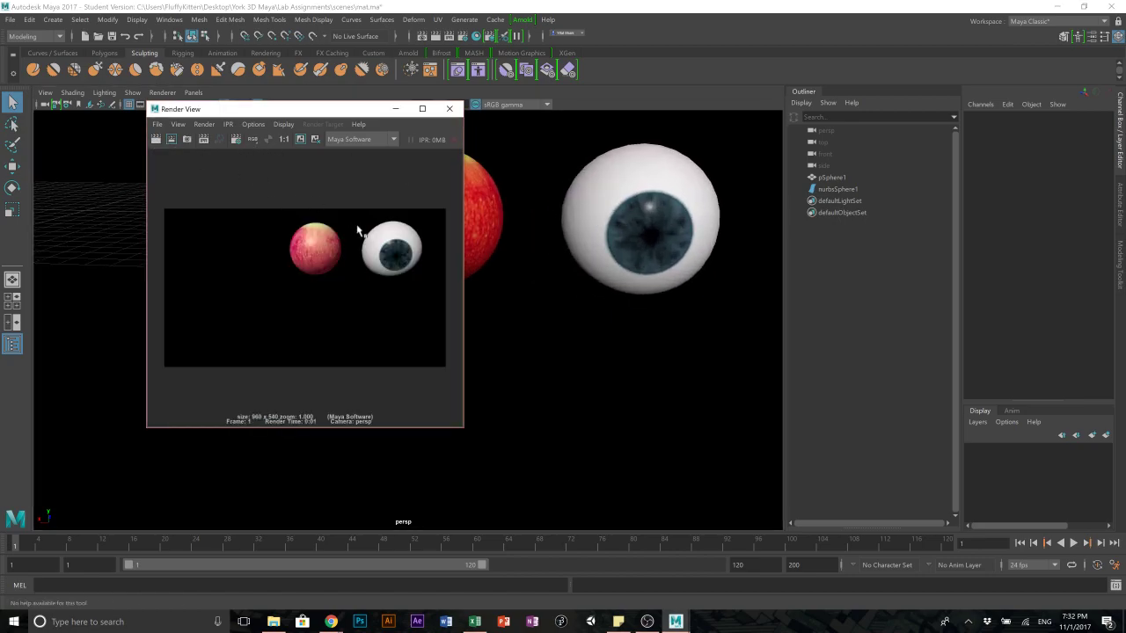
left_click(450, 108)
- Save the mat.ma scene, accepting the student version notice, and start a new empty scene
scroll(410, 265, "down", 3)
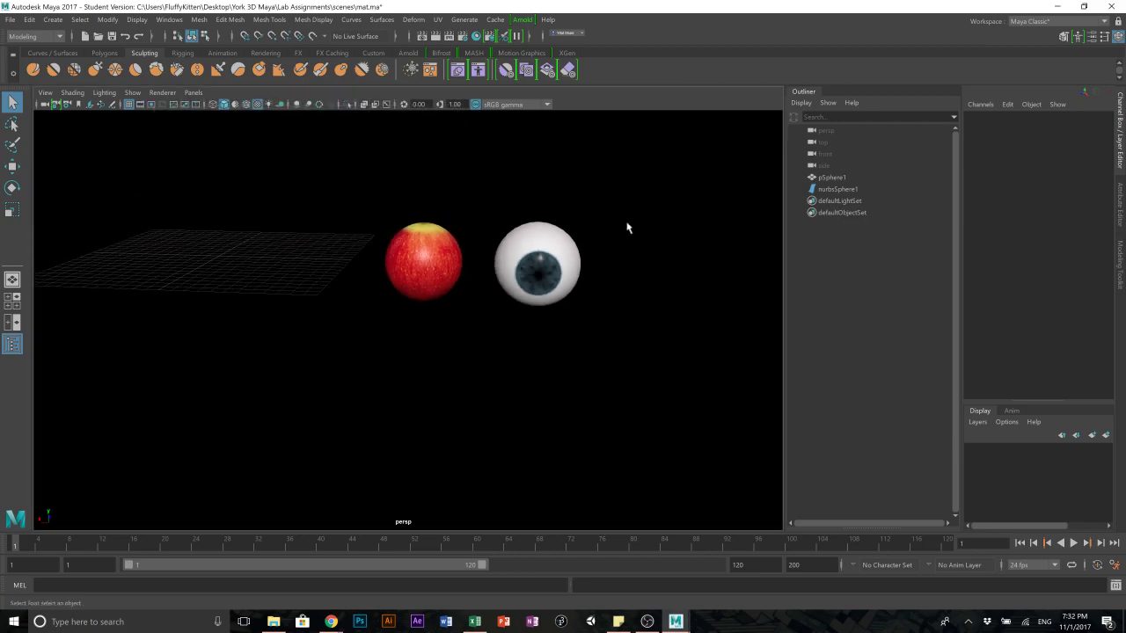
scroll(392, 222, "down", 2)
left_click(417, 273)
left_click(490, 293)
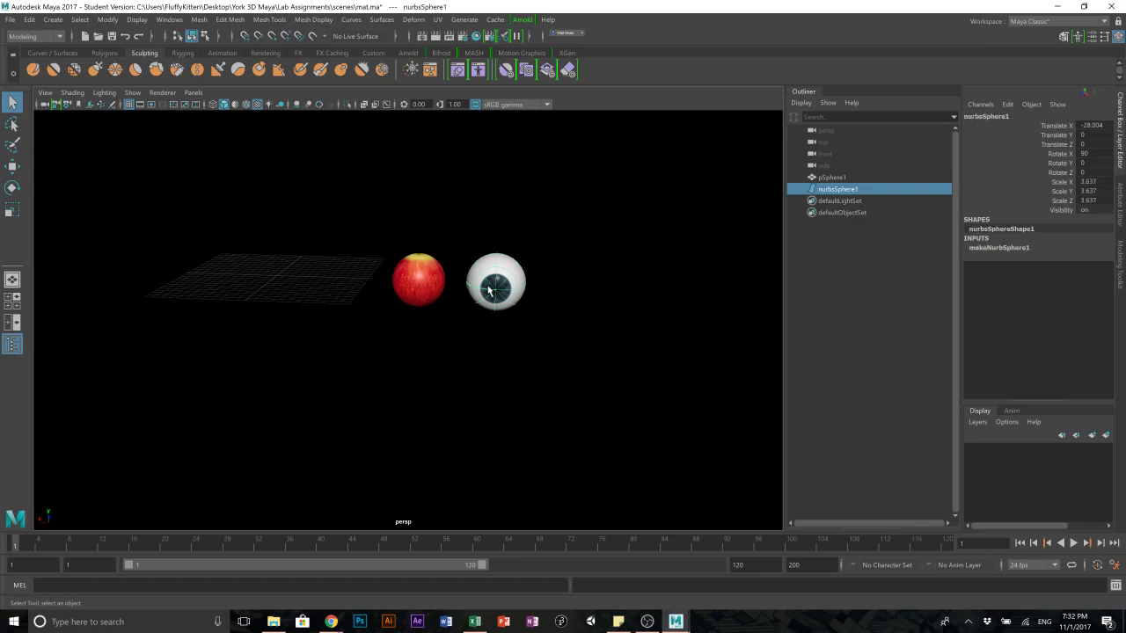
left_click(451, 384)
key("ctrl+s")
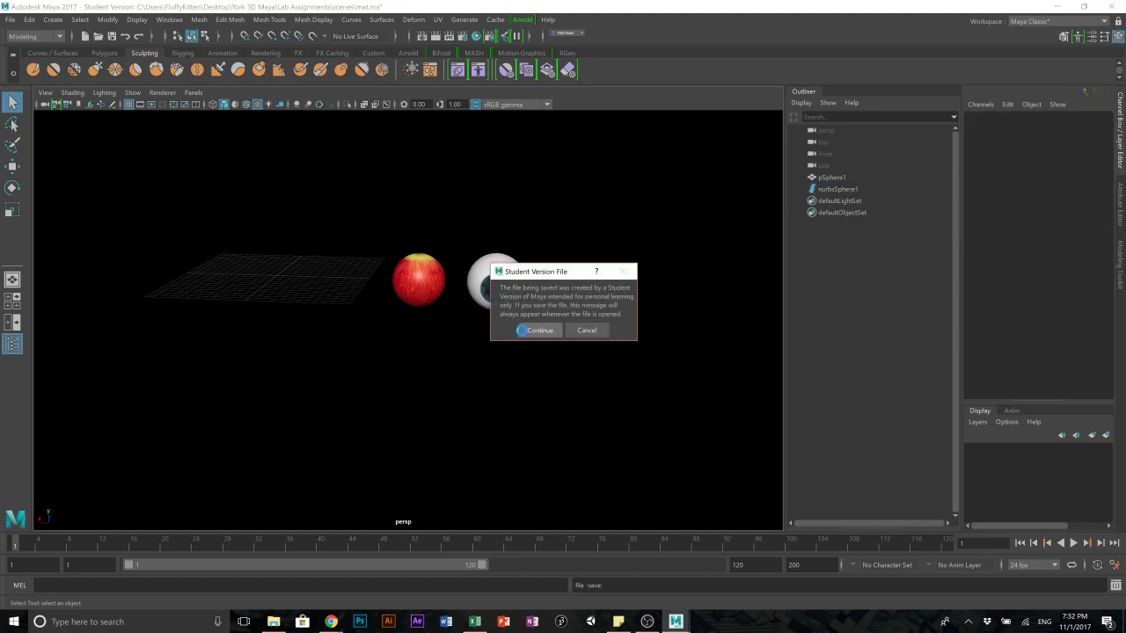
key("Return")
left_click(10, 20)
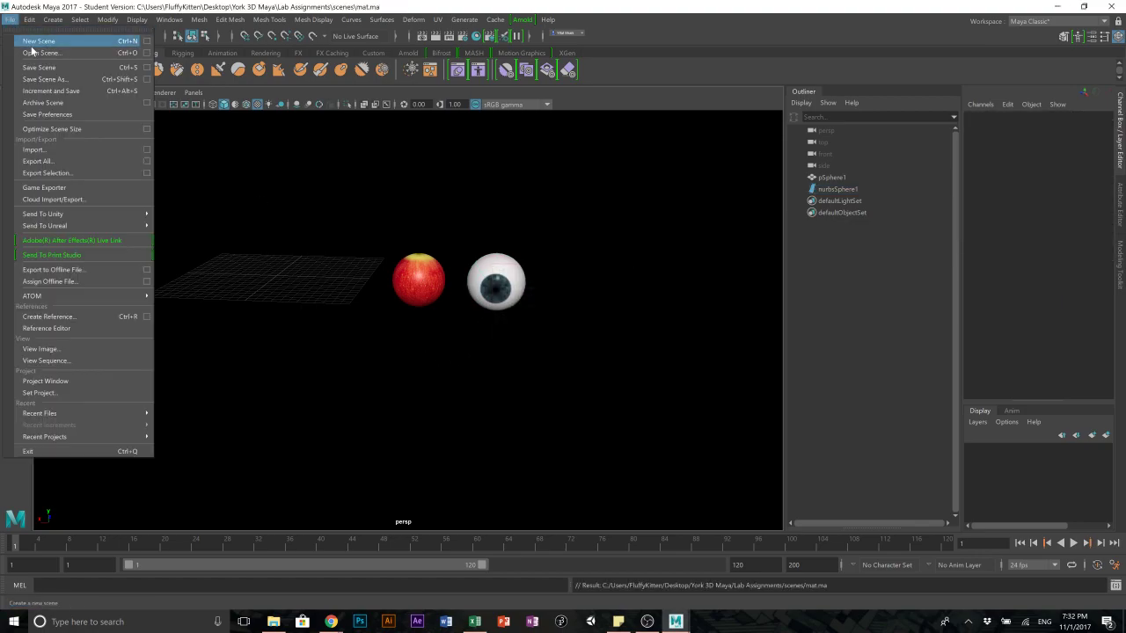
left_click(39, 41)
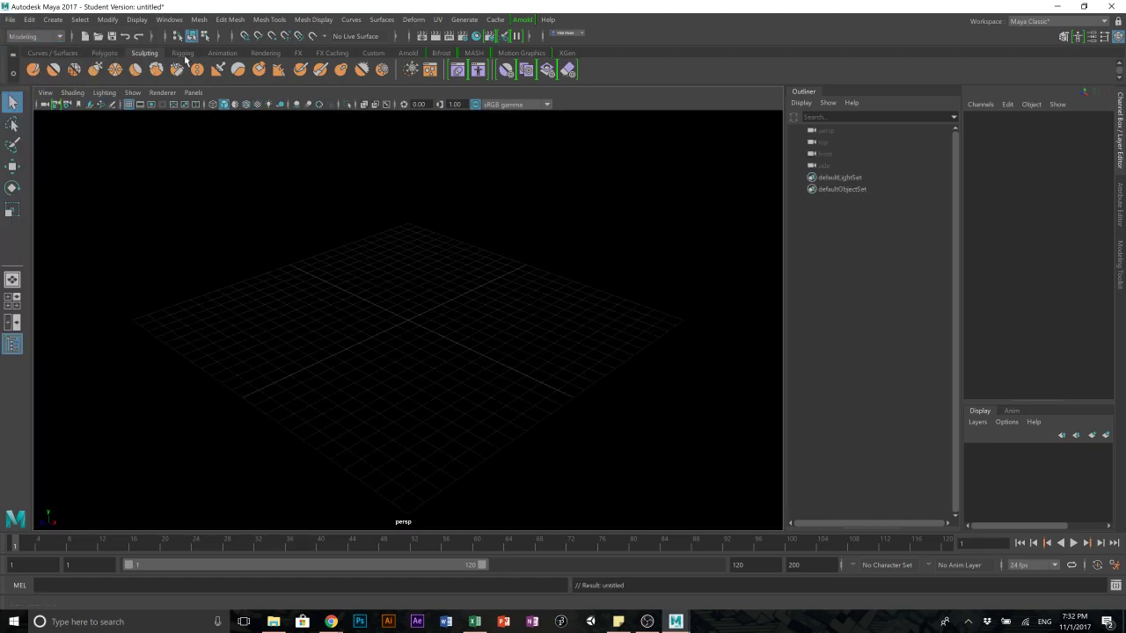
- Create a polygon sphere at the origin and scale it uniformly to about 6
left_click(104, 52)
left_click(32, 68)
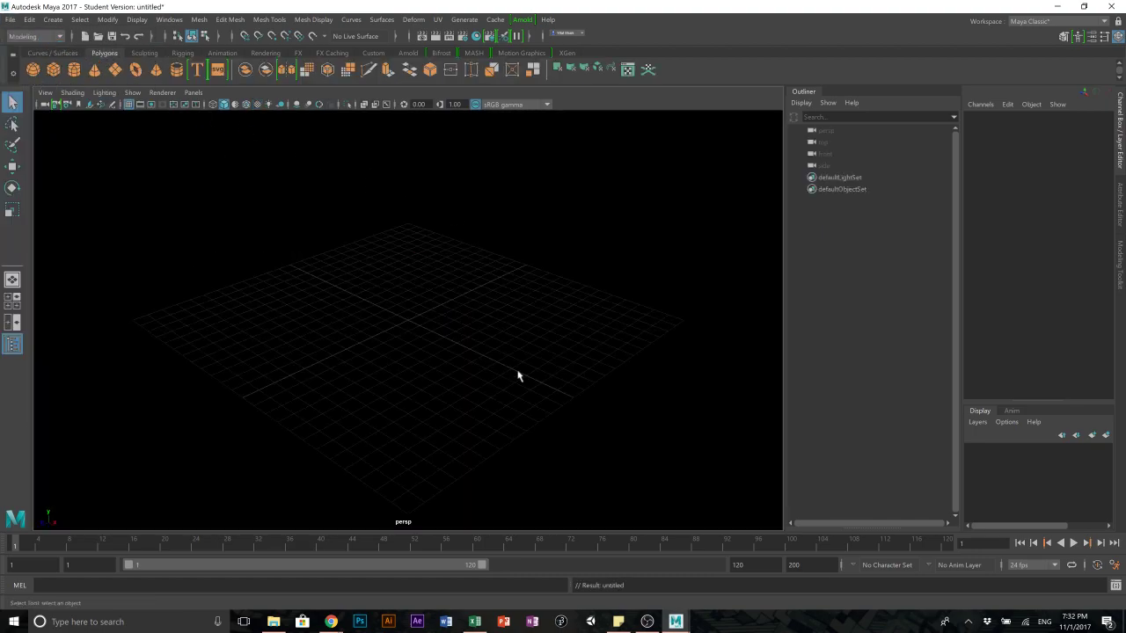
key("r")
left_click_drag(410, 320, 510, 317)
scroll(515, 219, "up", 3)
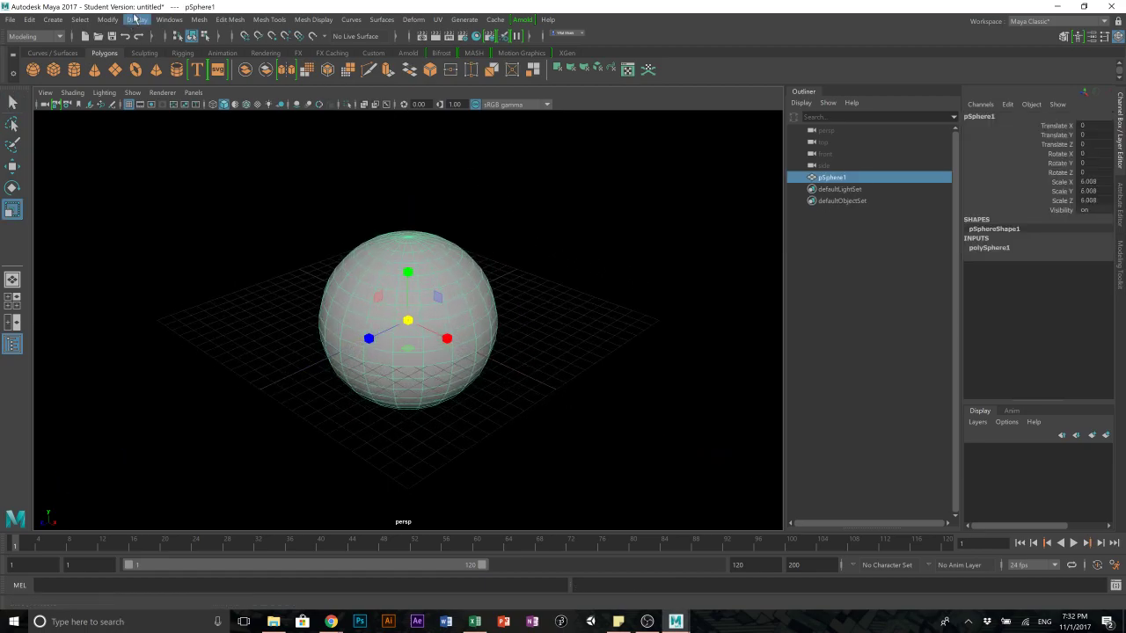
- Create an Arnold aiStandard material in the Hypershade
left_click(169, 19)
left_click(495, 19)
left_click(477, 36)
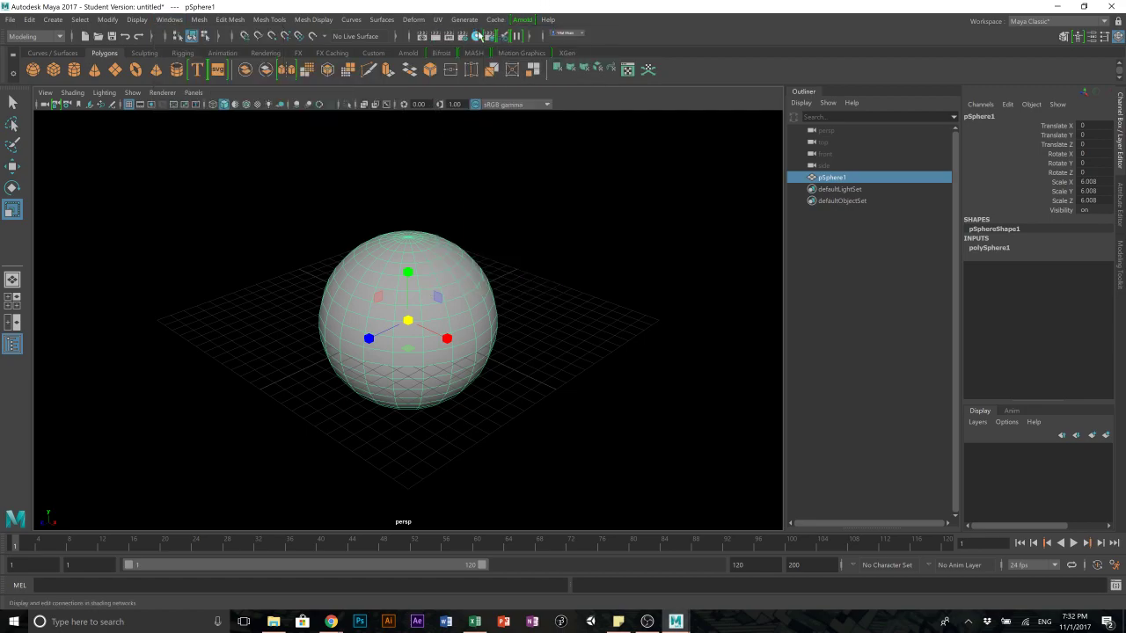
left_click(478, 36)
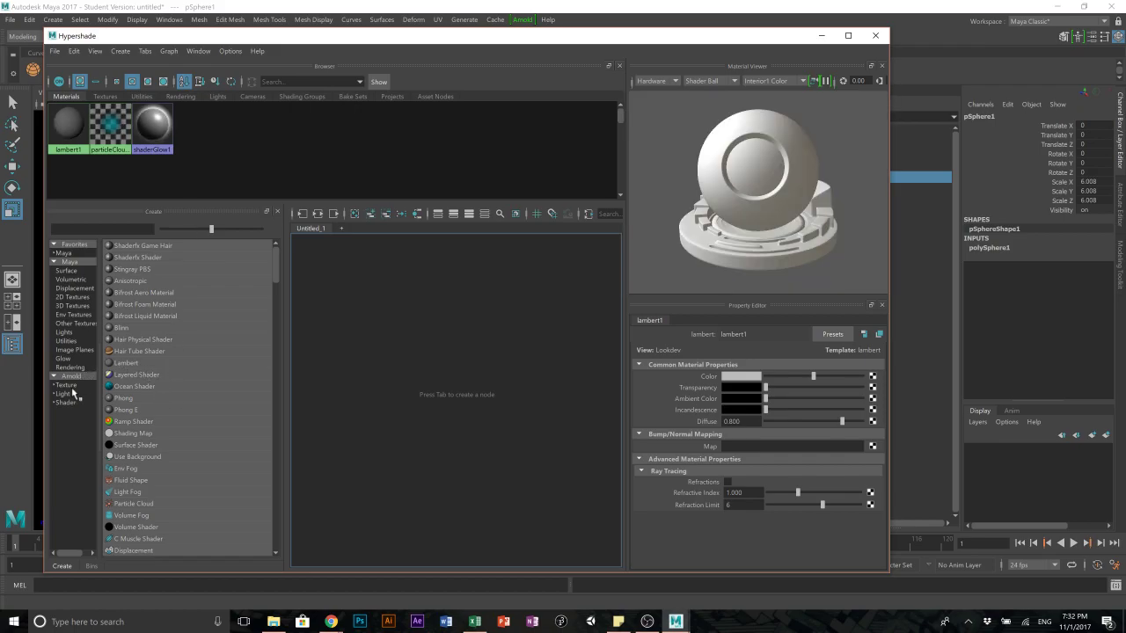
left_click(66, 386)
left_click(73, 376)
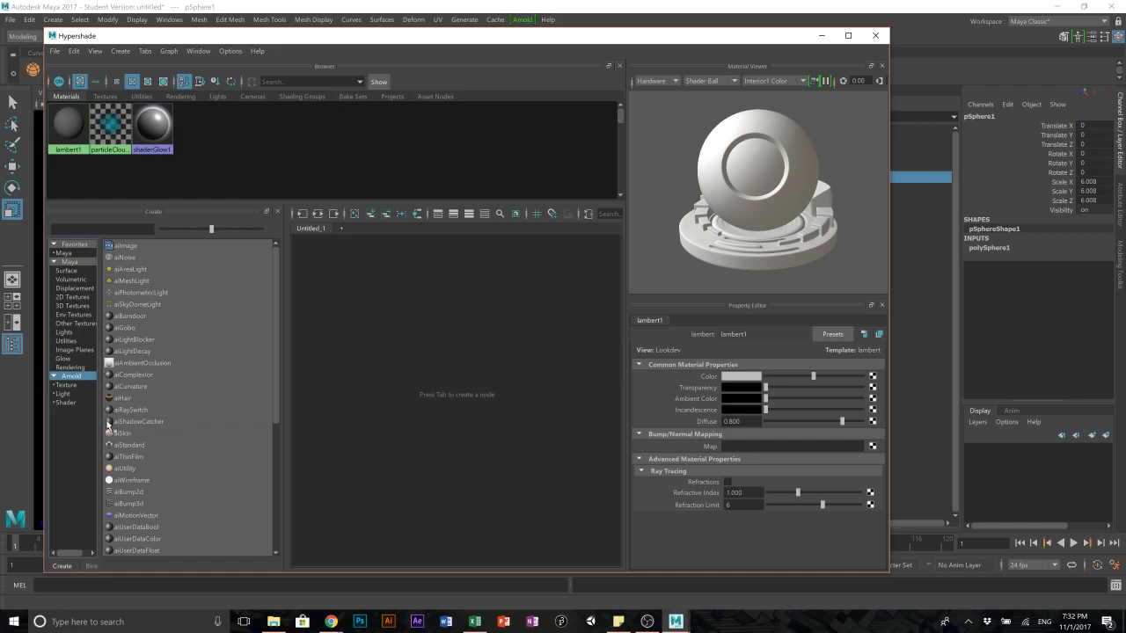
left_click(123, 445)
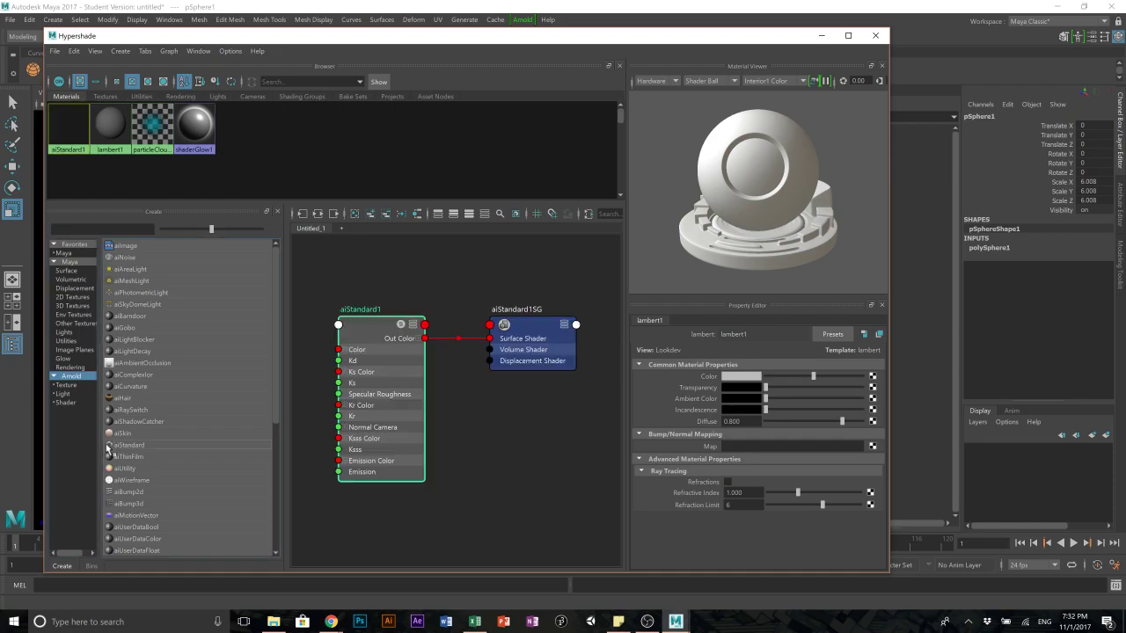
- Map a file texture to the aiStandard1SG shading group's displacement, using the voyager_global_mosaic_1km-cub_full1.jpg image
left_click(517, 349)
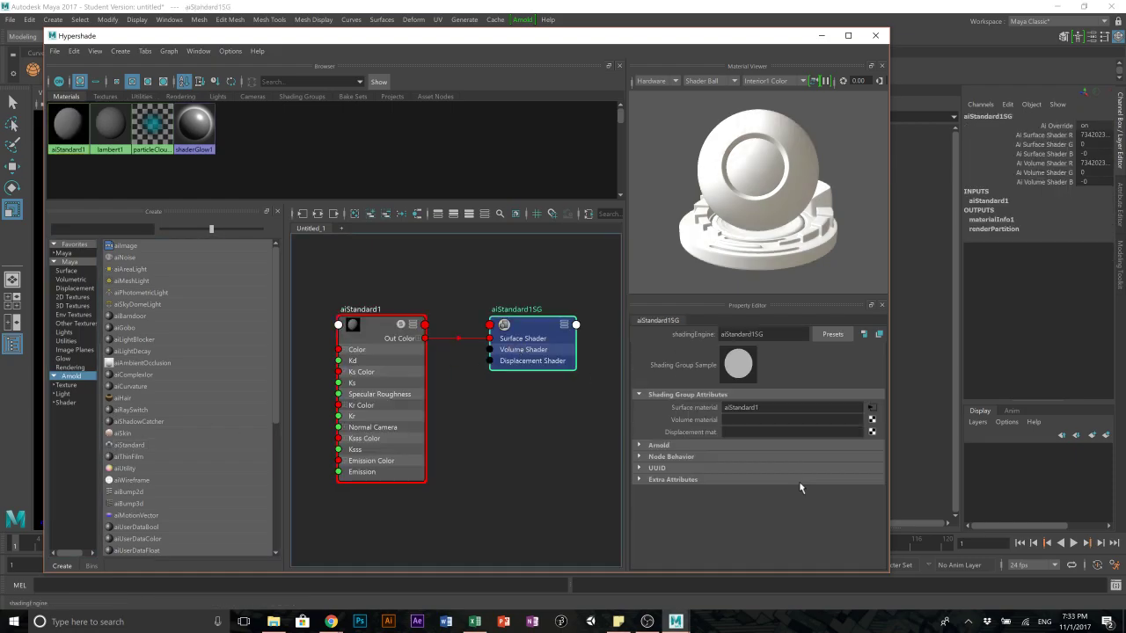
left_click(872, 431)
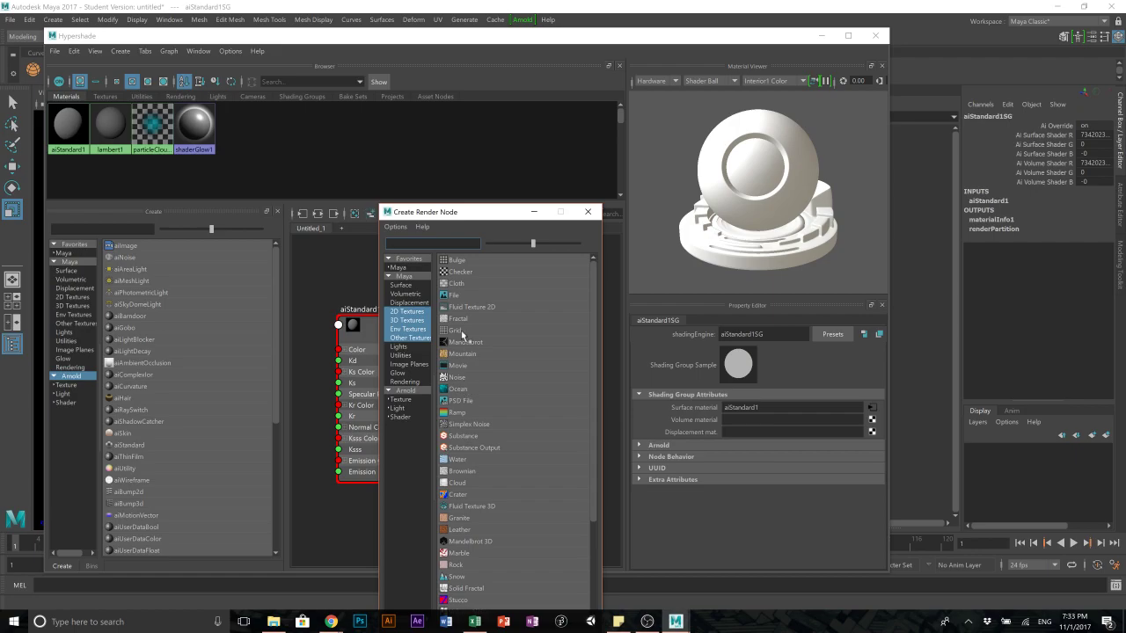
left_click(453, 294)
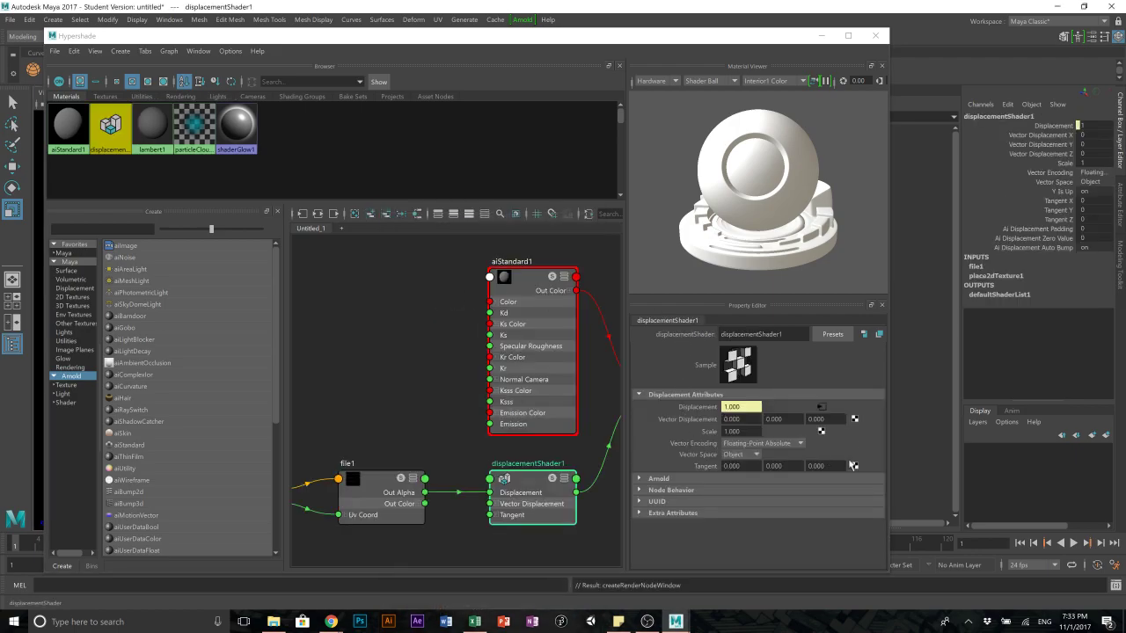
left_click(387, 489)
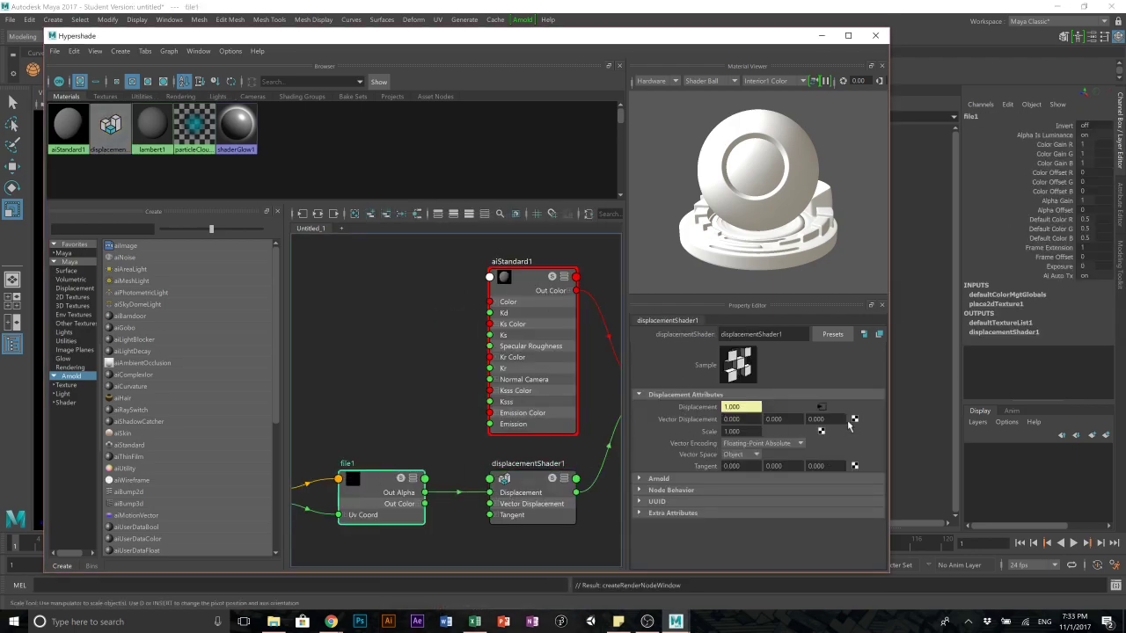
left_click(874, 413)
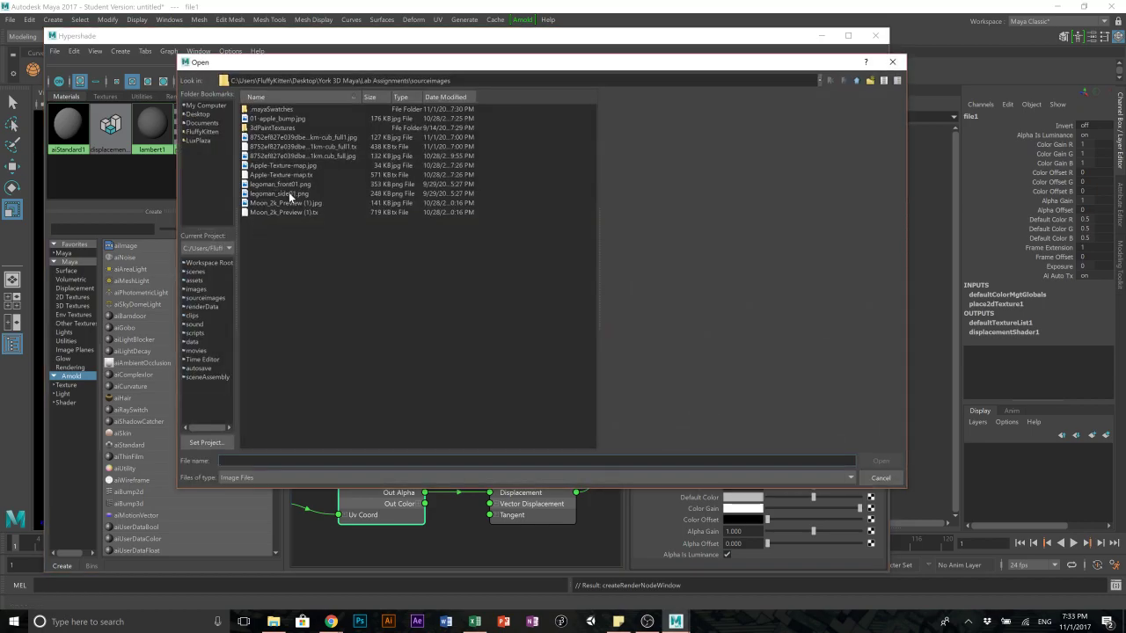
double_click(297, 138)
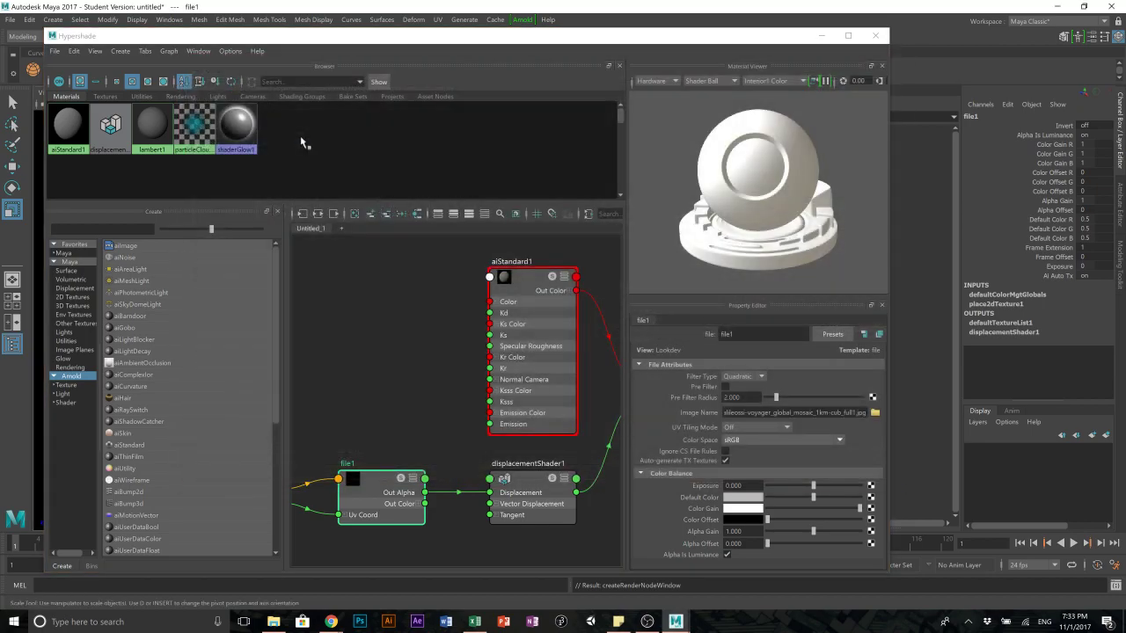
- Map a file texture to aiStandard1's diffuse color, using the same voyager_global_mosaic_1km-cub_full1.jpg image
left_click(567, 373)
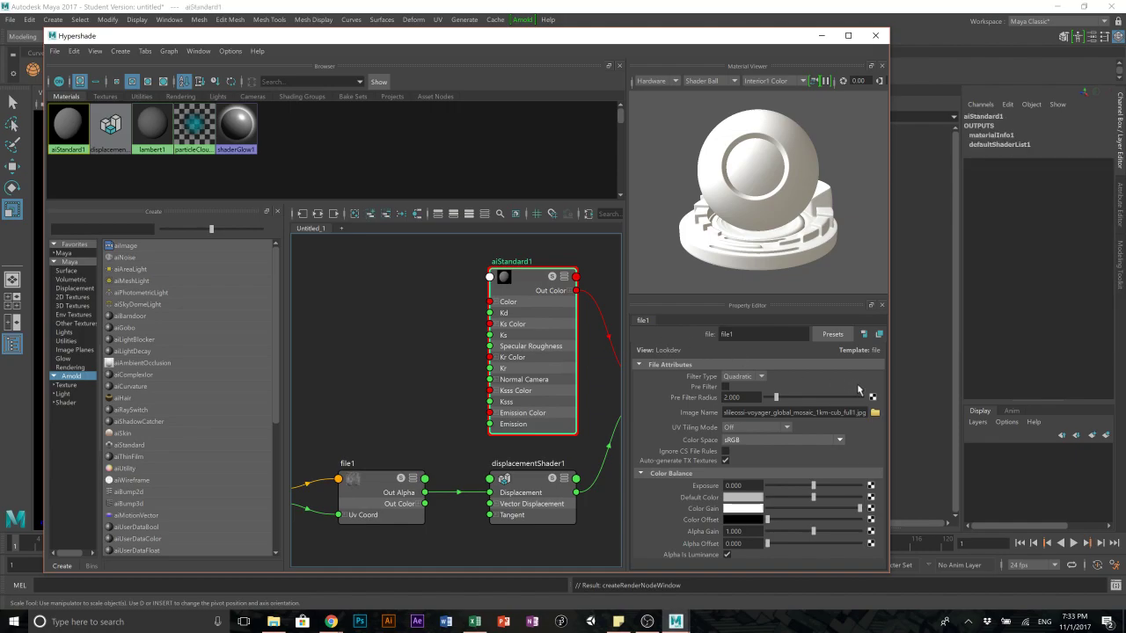
left_click(865, 376)
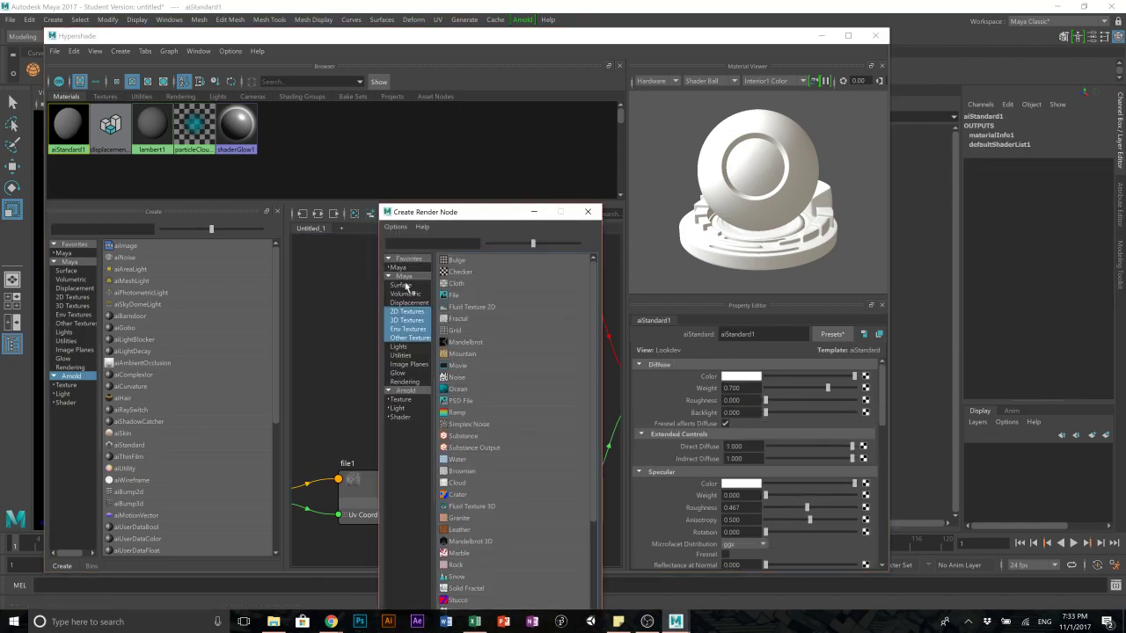
left_click(501, 298)
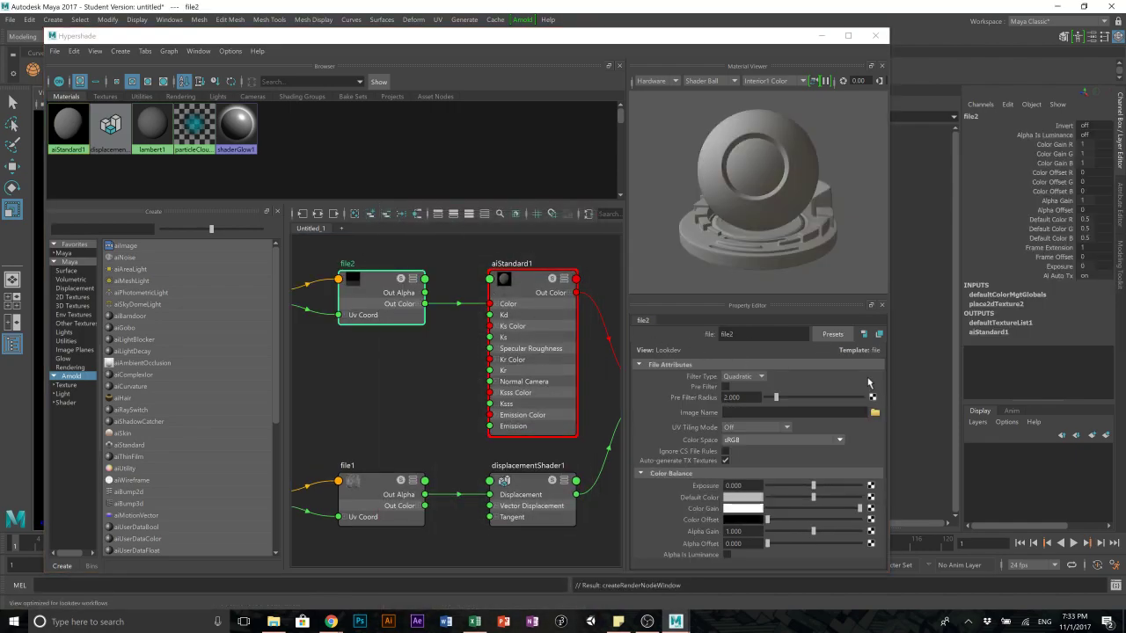
left_click(874, 413)
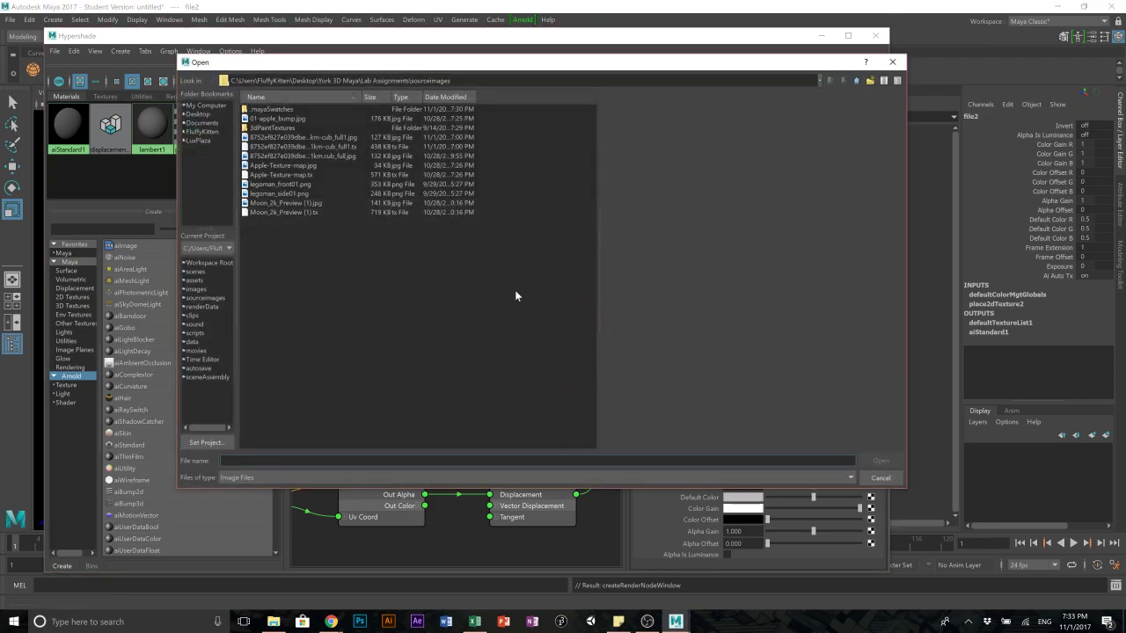
double_click(295, 138)
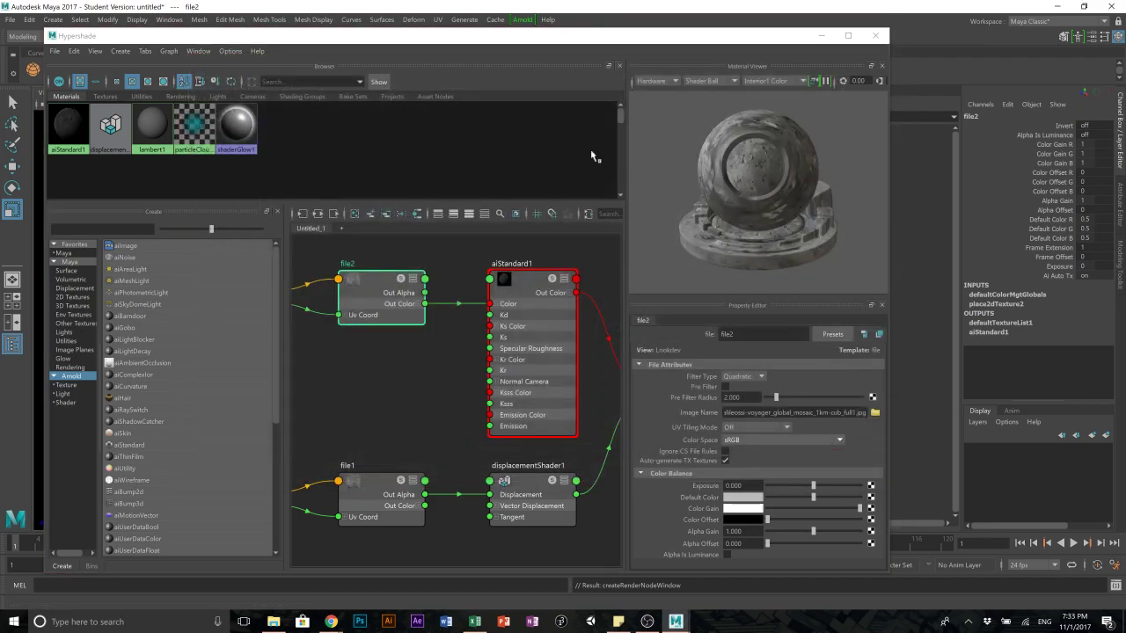
- Assign the aiStandard1 material to the sphere and turn on textured shading in the viewport
left_click_drag(239, 37, 697, 48)
middle_click_drag(525, 136, 429, 273)
left_click(352, 188)
key("6")
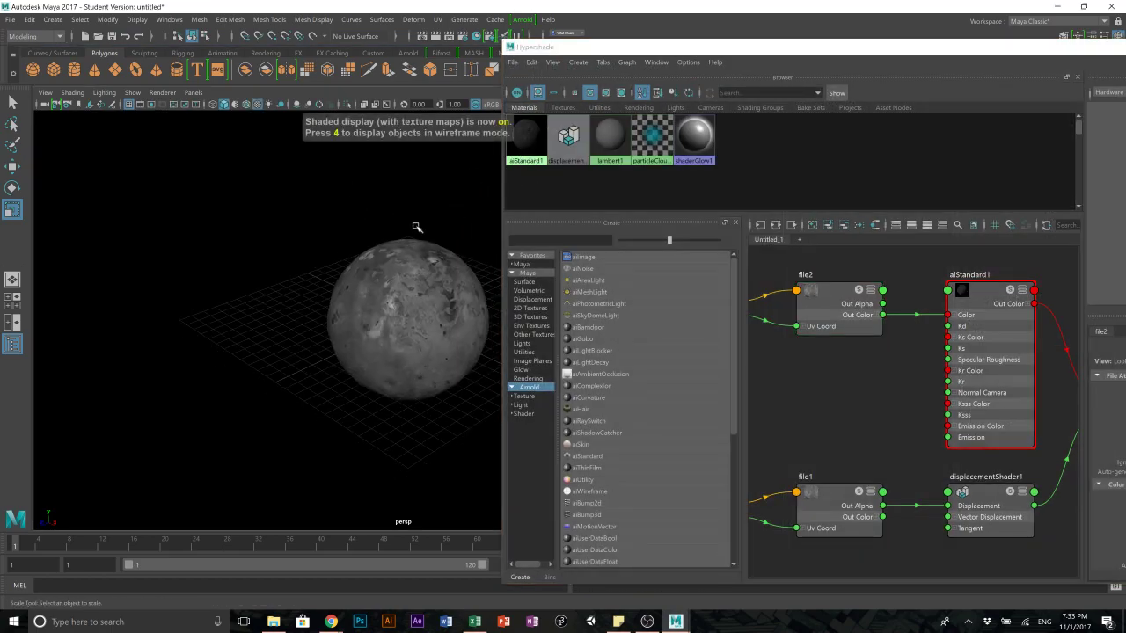
scroll(467, 206, "up", 5)
left_click_drag(433, 214, 400, 207, "alt")
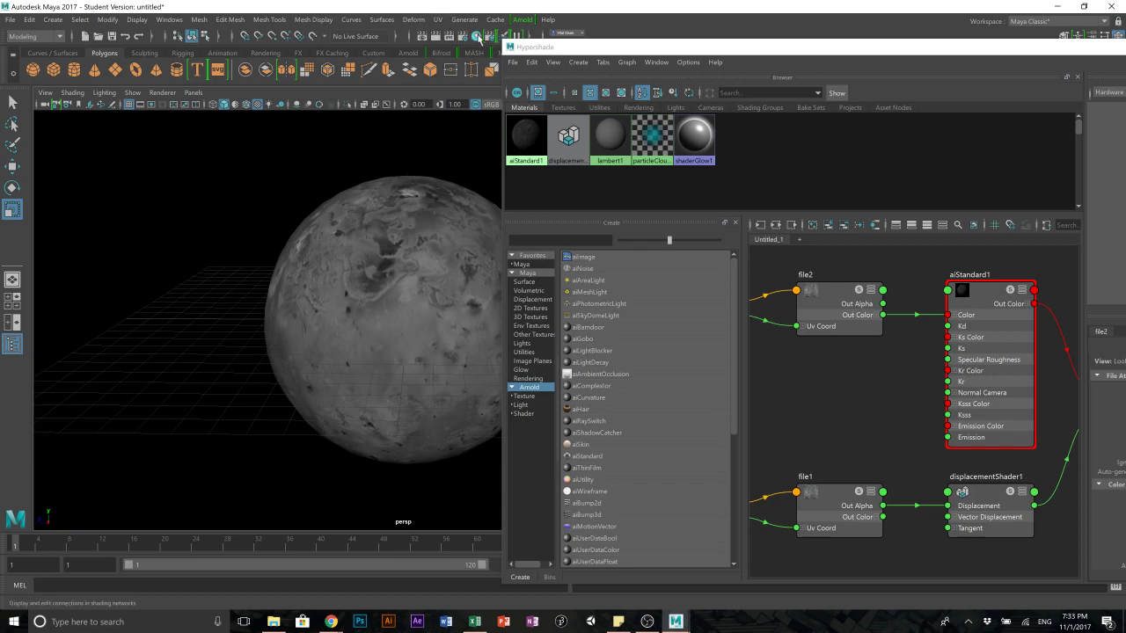
- Check which renderer is chosen in the render settings
left_click(449, 38)
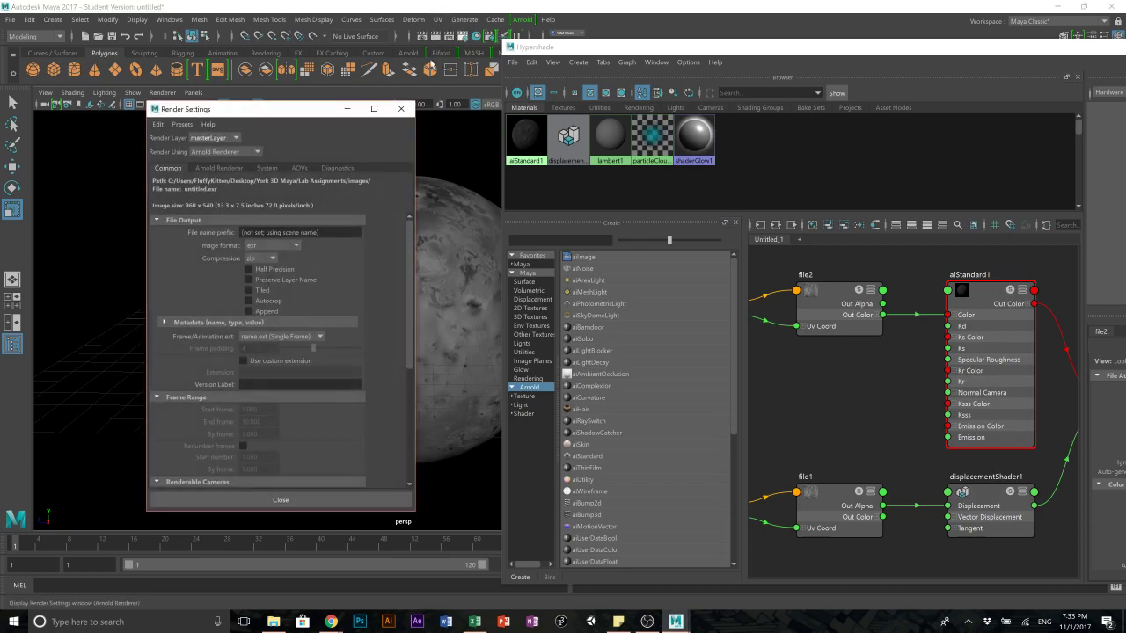
left_click(231, 154)
left_click(230, 154)
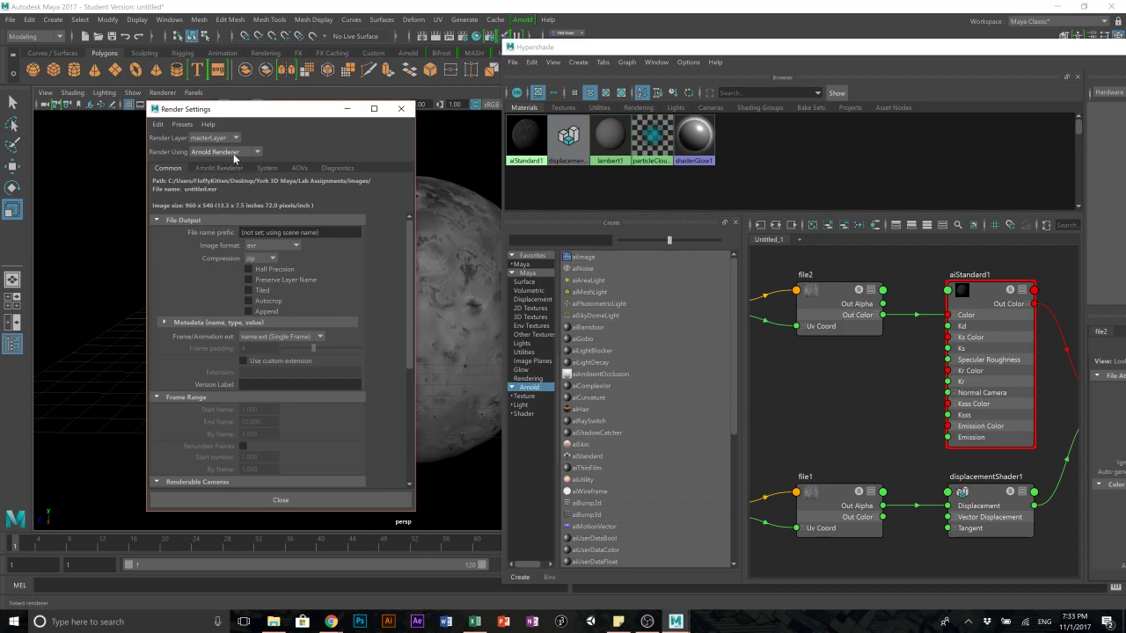
left_click(401, 108)
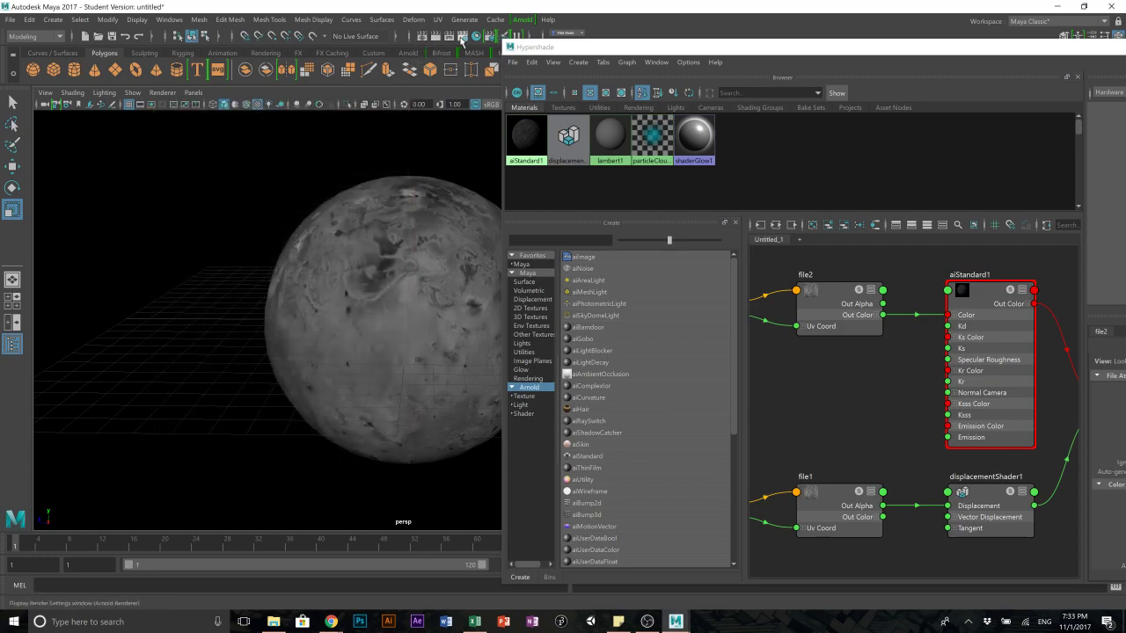
- Render the textured sphere with the Arnold Renderer in the Render View
left_click(422, 38)
left_click(374, 139)
left_click(374, 139)
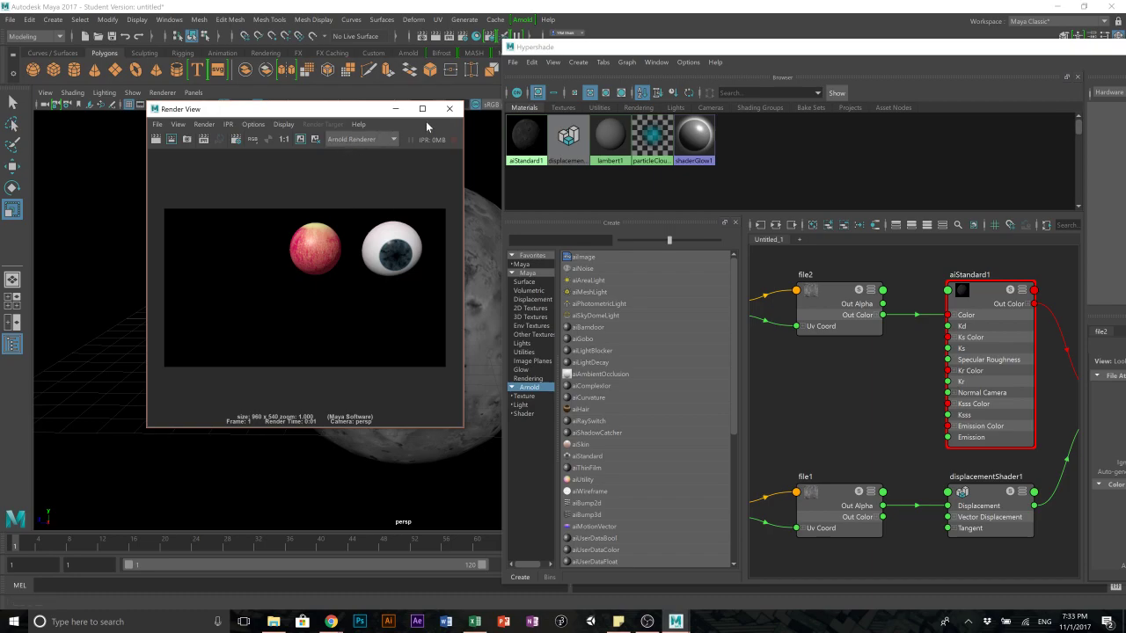
left_click(157, 140)
left_click(154, 139)
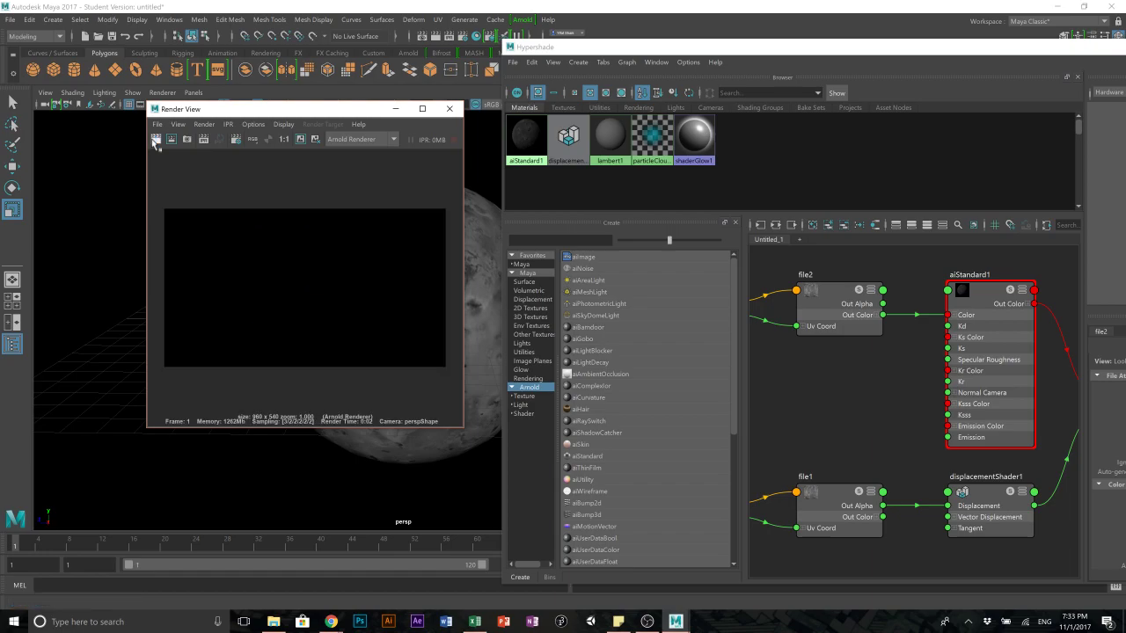
left_click(450, 109)
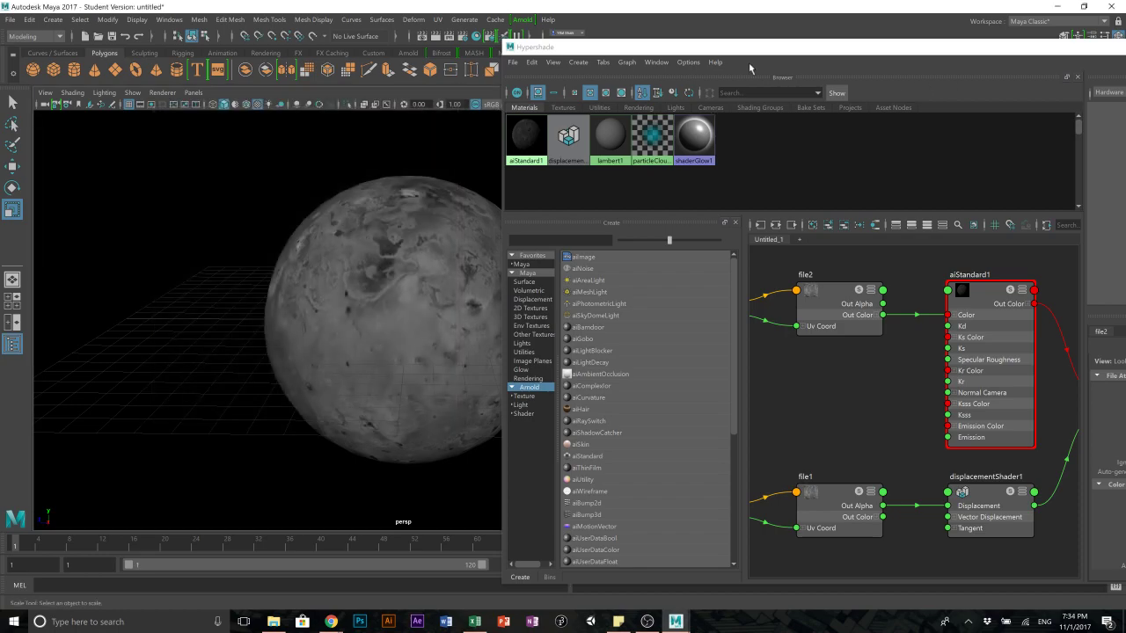
- Close the Hypershade, create a directional light, and turn on scene lighting in the viewport
left_click_drag(1043, 56, 799, 95)
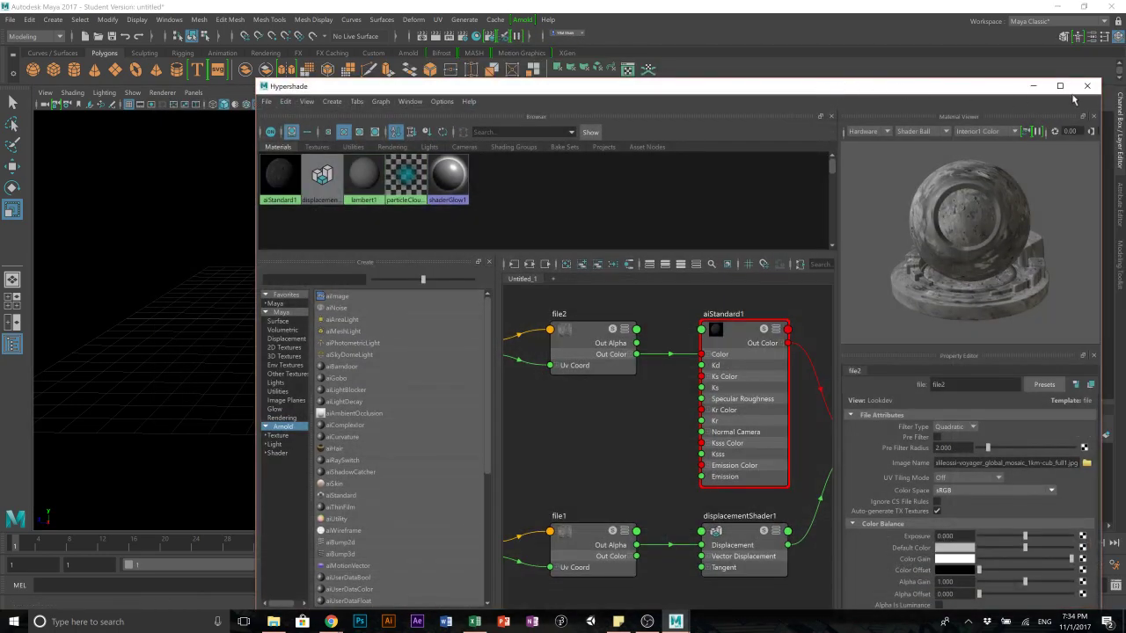
left_click(1091, 87)
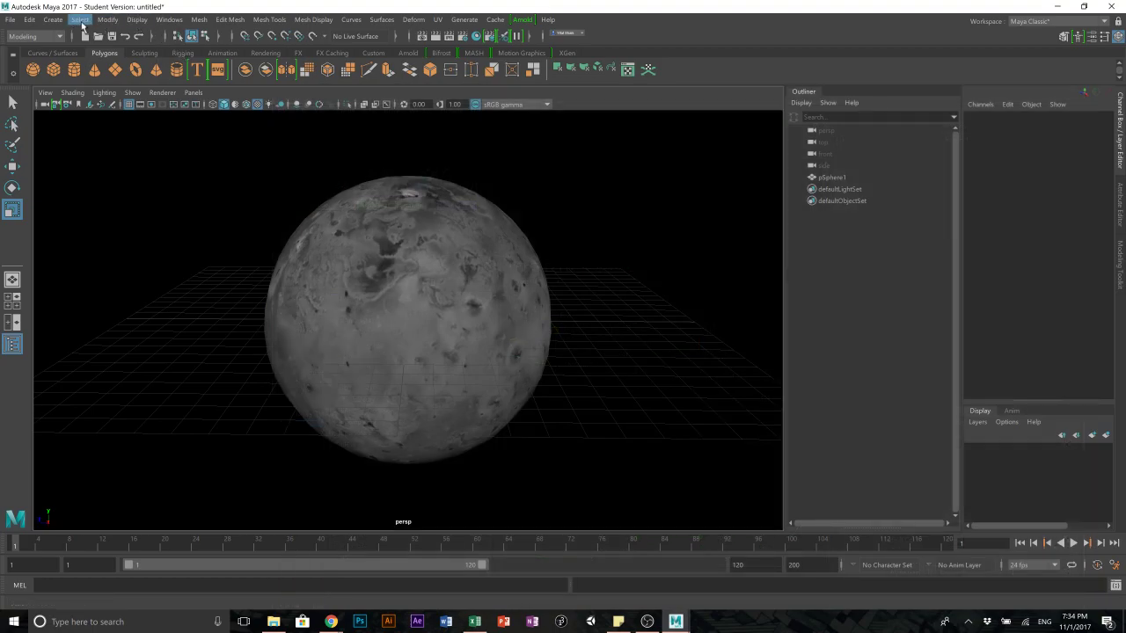
left_click(52, 20)
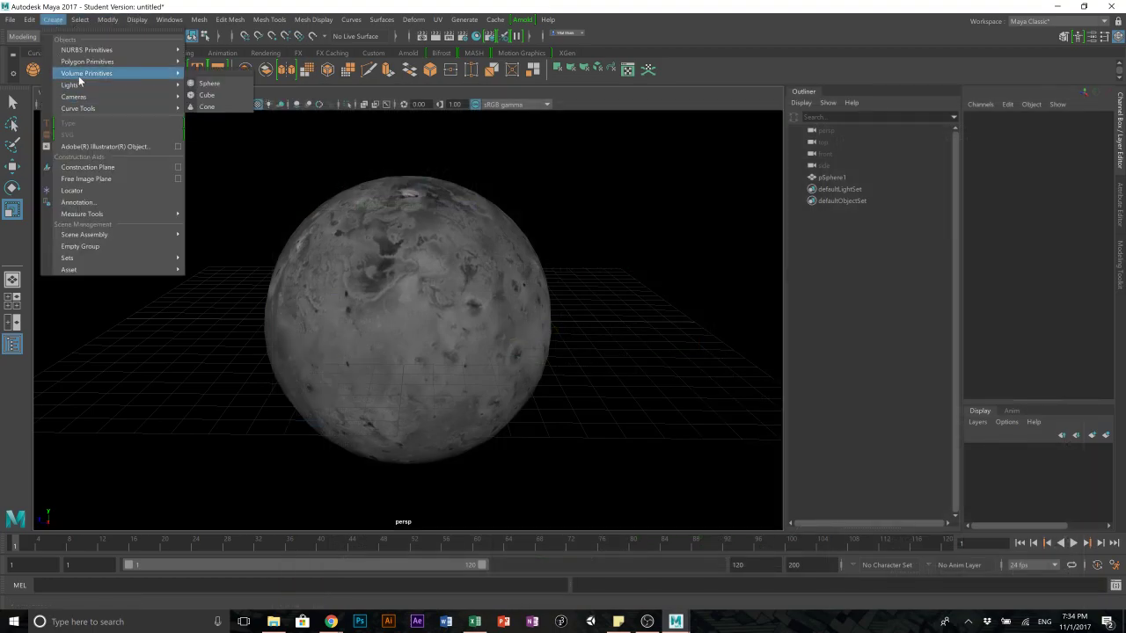
mouse_move(78, 89)
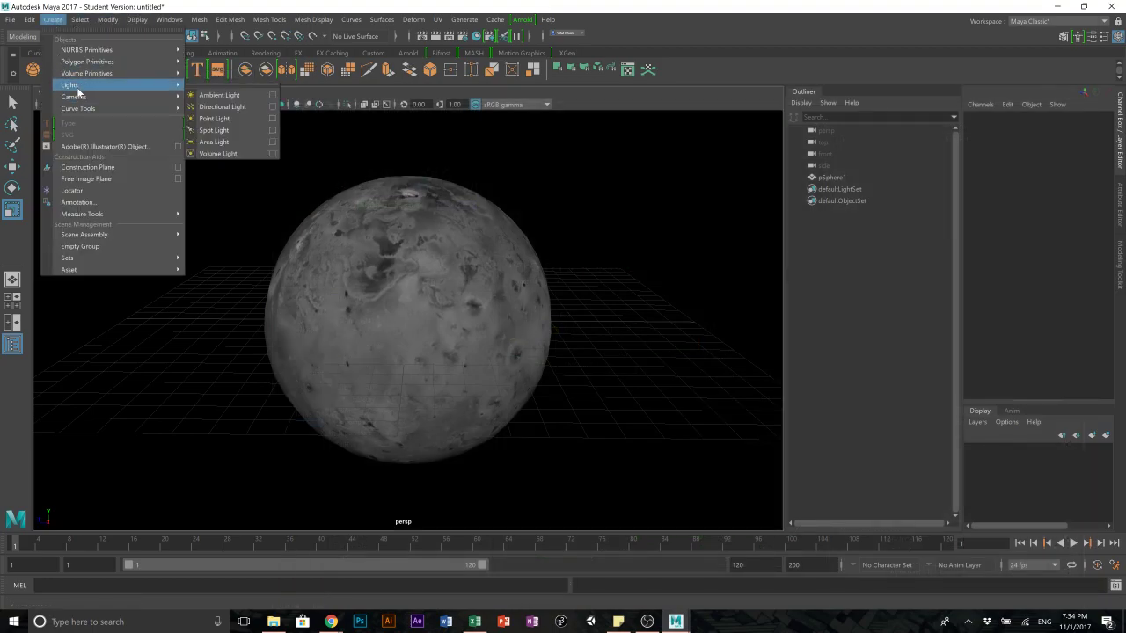
left_click(227, 106)
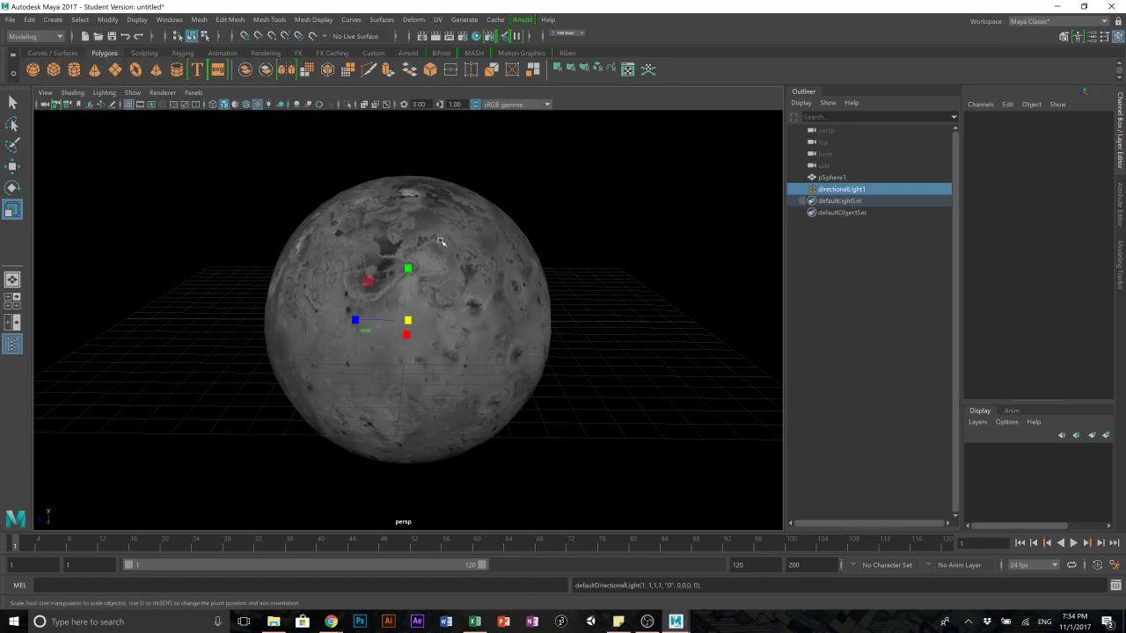
scroll(503, 227, "down", 4)
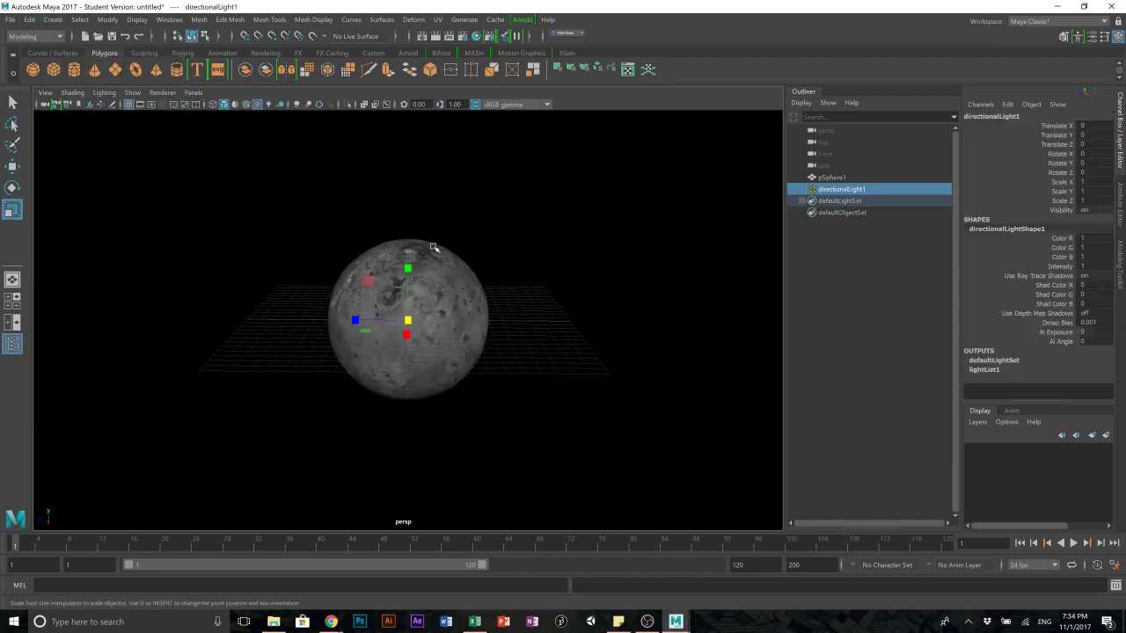
key("7")
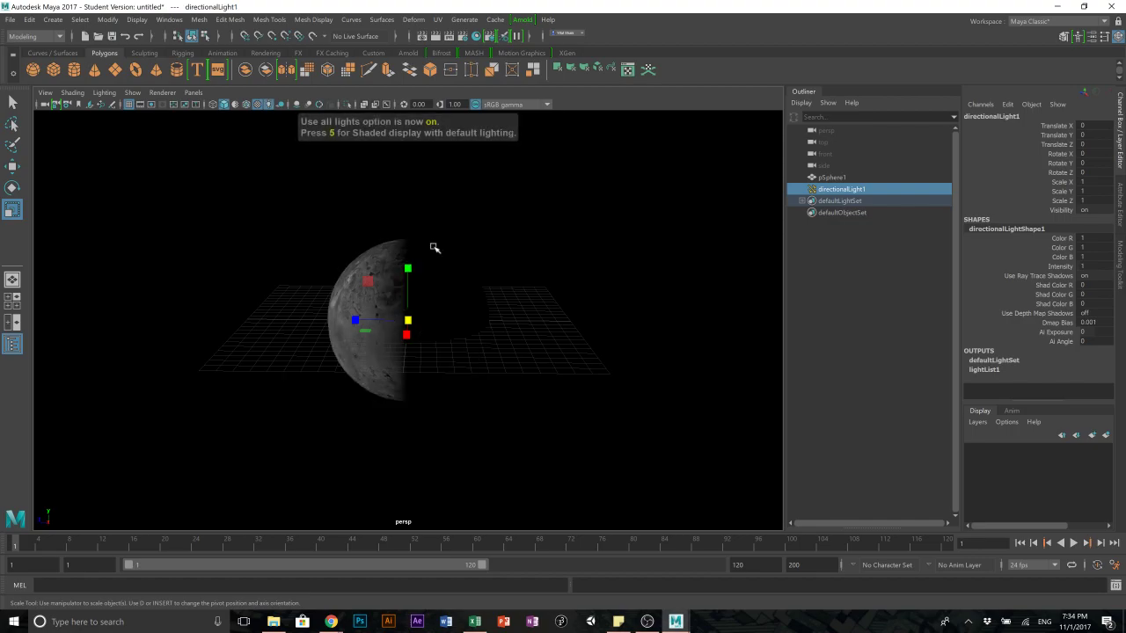
- Move the directional light to about 7.8 on Z and rotate it to about -48.4 degrees on X
key("w")
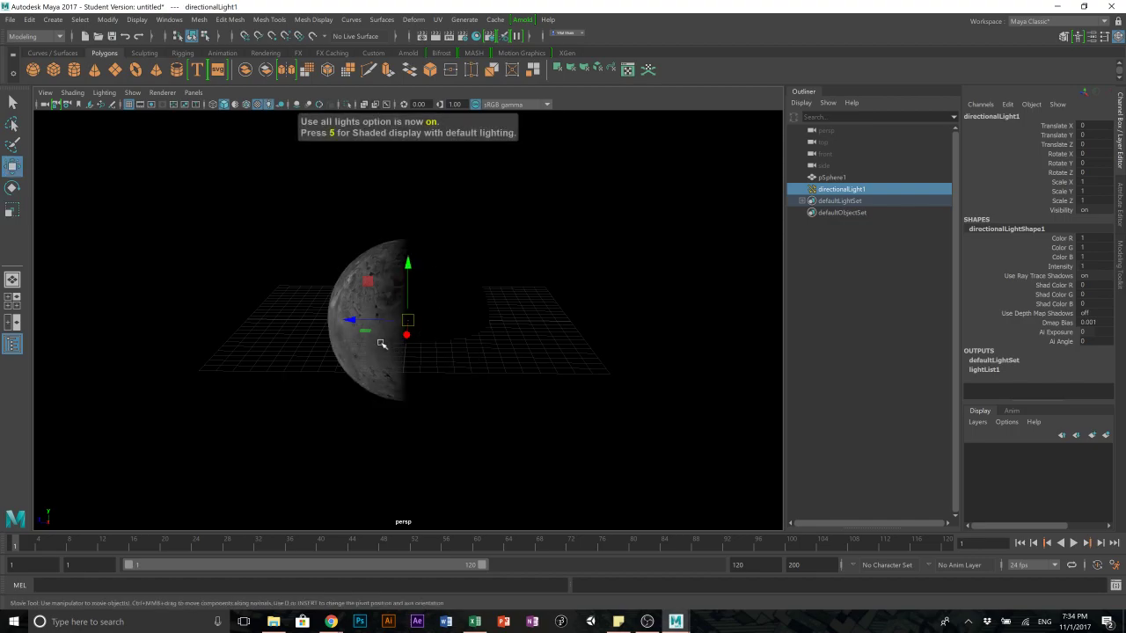
mouse_move(349, 319)
left_mouse_down()
mouse_move(246, 304)
mouse_move(307, 252)
mouse_move(357, 330)
mouse_move(354, 351)
mouse_move(353, 321)
mouse_move(350, 332)
left_mouse_up()
key("e")
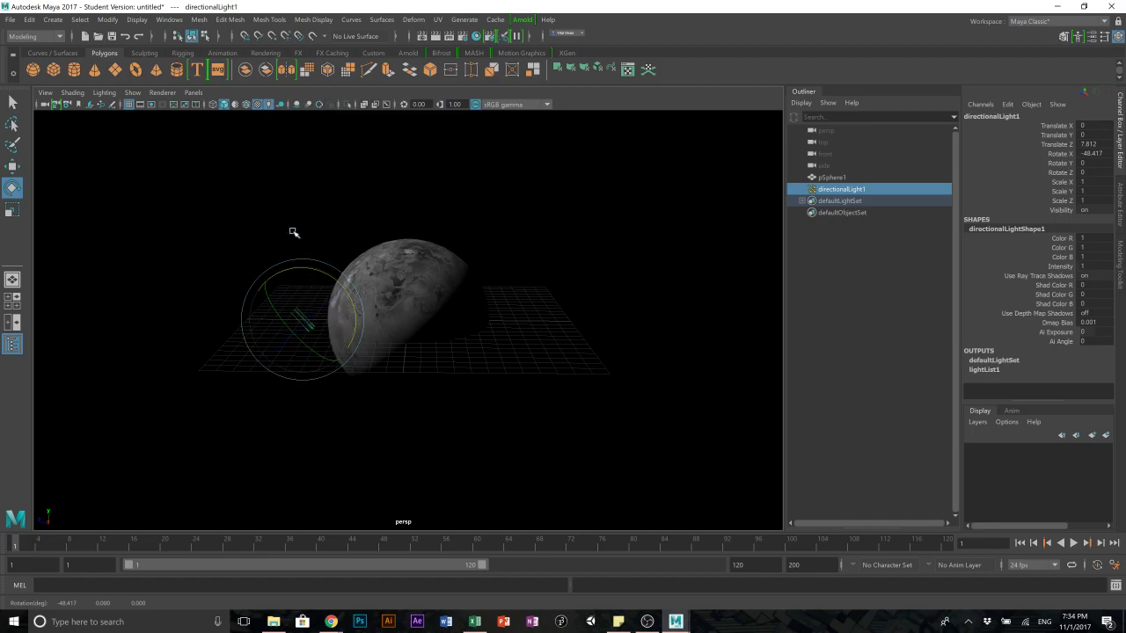
left_click(277, 202)
- Frame the sphere and render it under the directional light with the Arnold Renderer, then close the Render View
right_click_drag(334, 197, 463, 165, "alt")
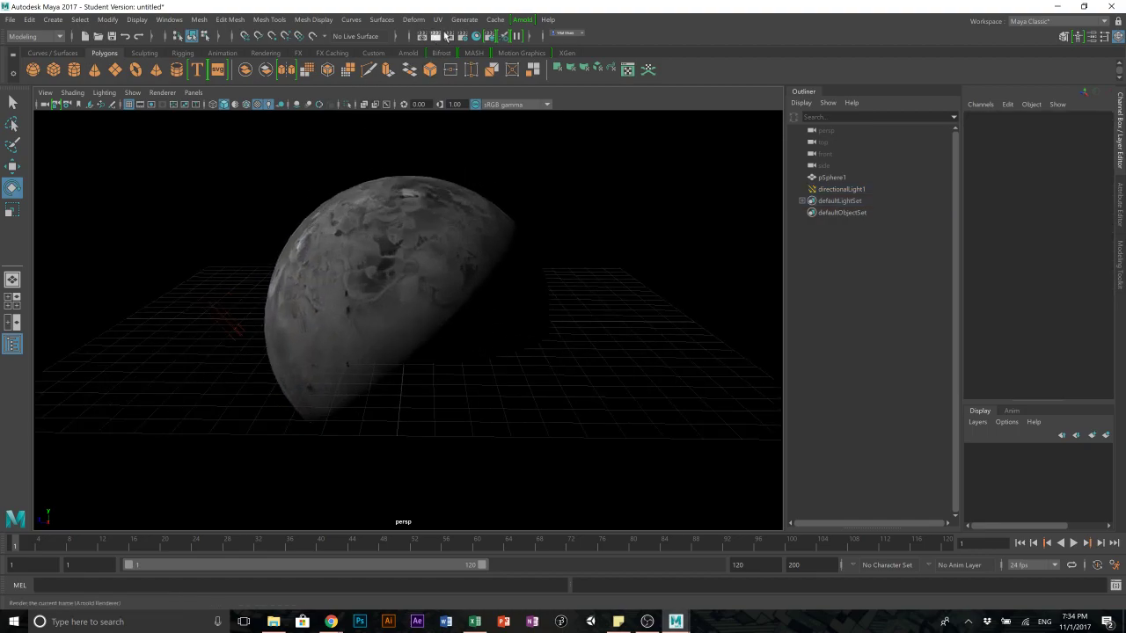
right_click_drag(375, 162, 384, 161, "alt")
left_click(383, 153)
key("f")
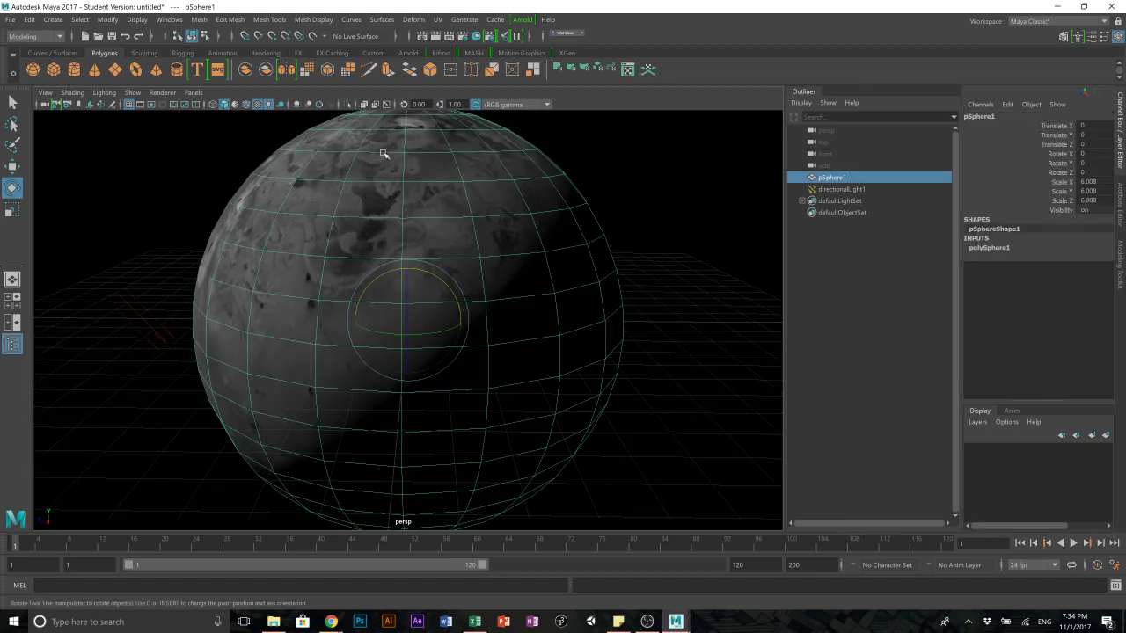
left_click(417, 42)
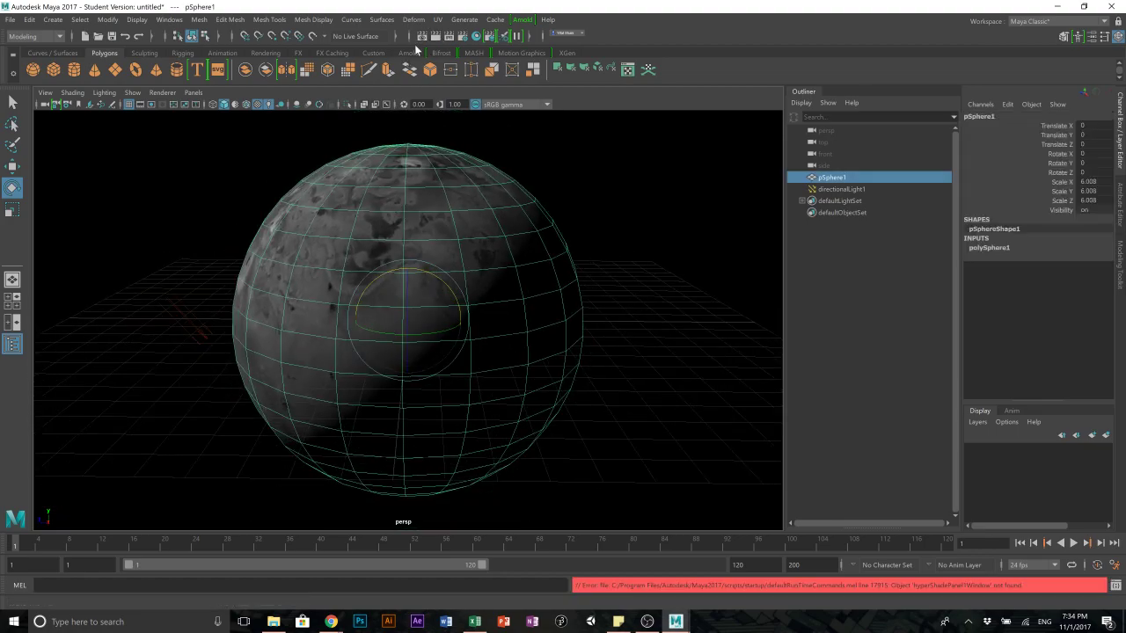
left_click(612, 186)
left_click(419, 42)
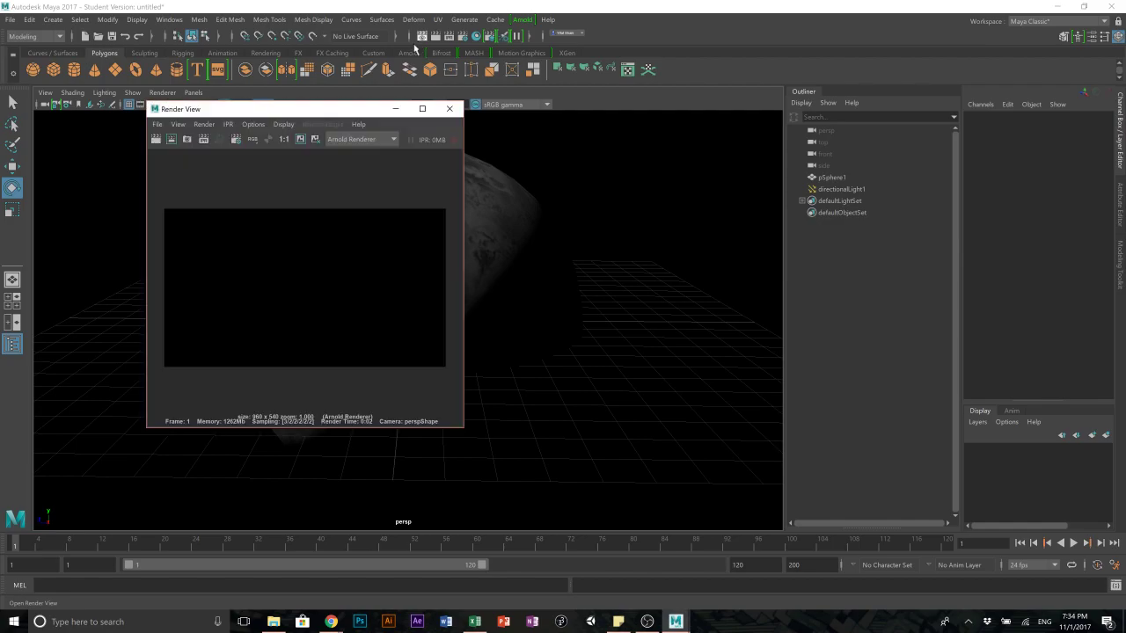
left_click(156, 140)
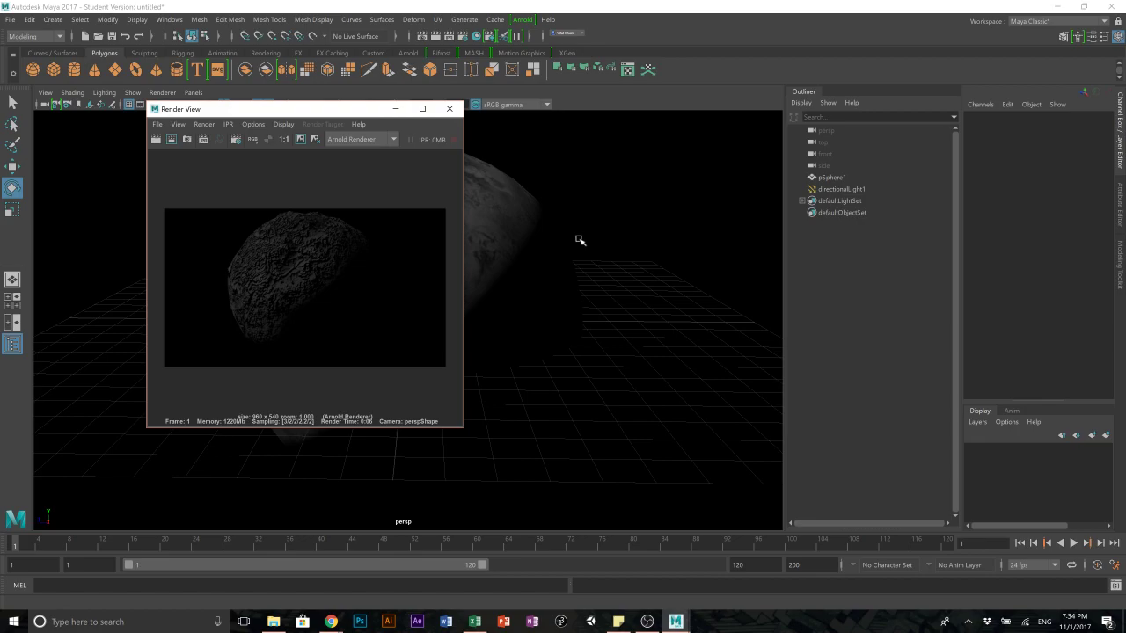
left_click(450, 108)
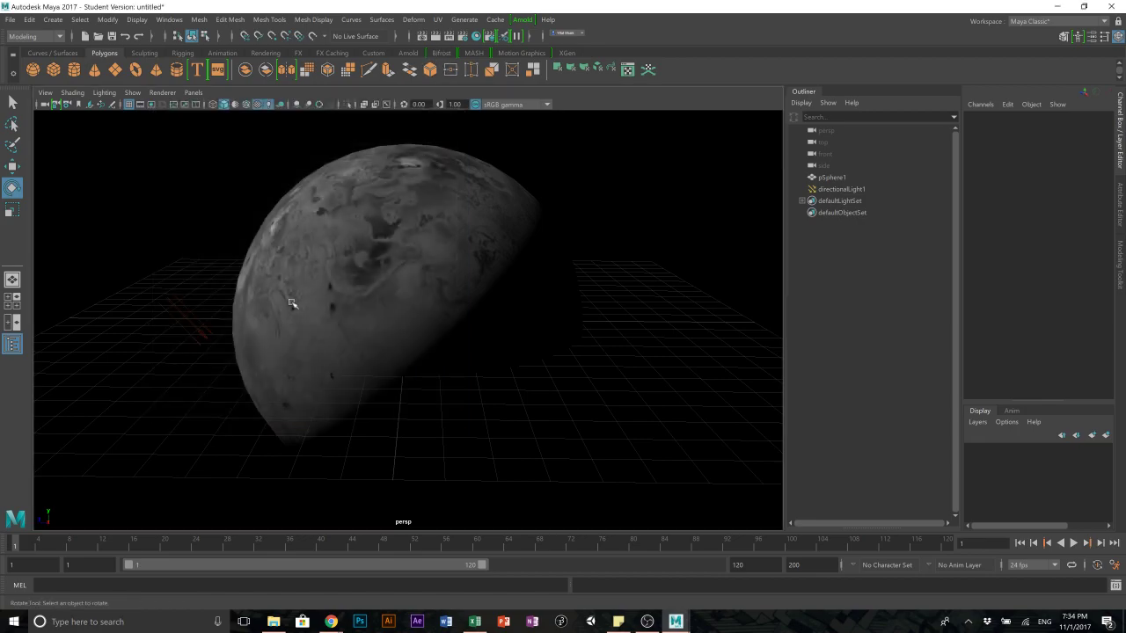
- Rotate the directional light to about 228 degrees on X so it lights the sphere from the opposite side
left_click(202, 332)
left_click_drag(229, 296, 119, 524)
left_click_drag(152, 561, 221, 580)
left_click_drag(615, 249, 589, 251, "alt")
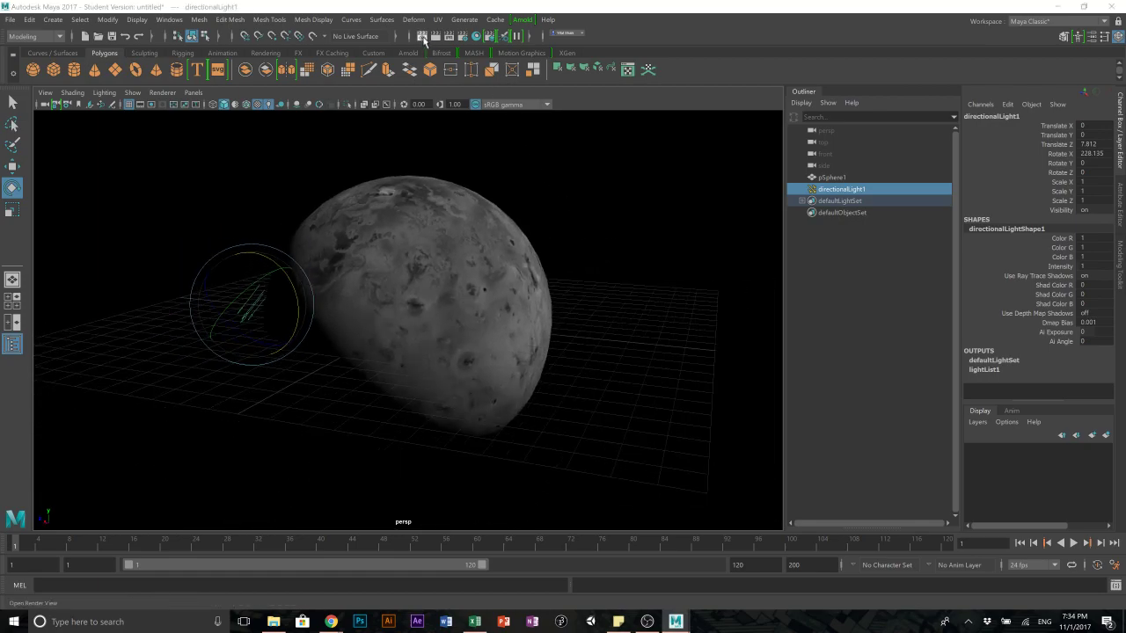
- Render the relit sphere, inspect its surface displacement in a maximized Render View, and close the view
left_click(424, 39)
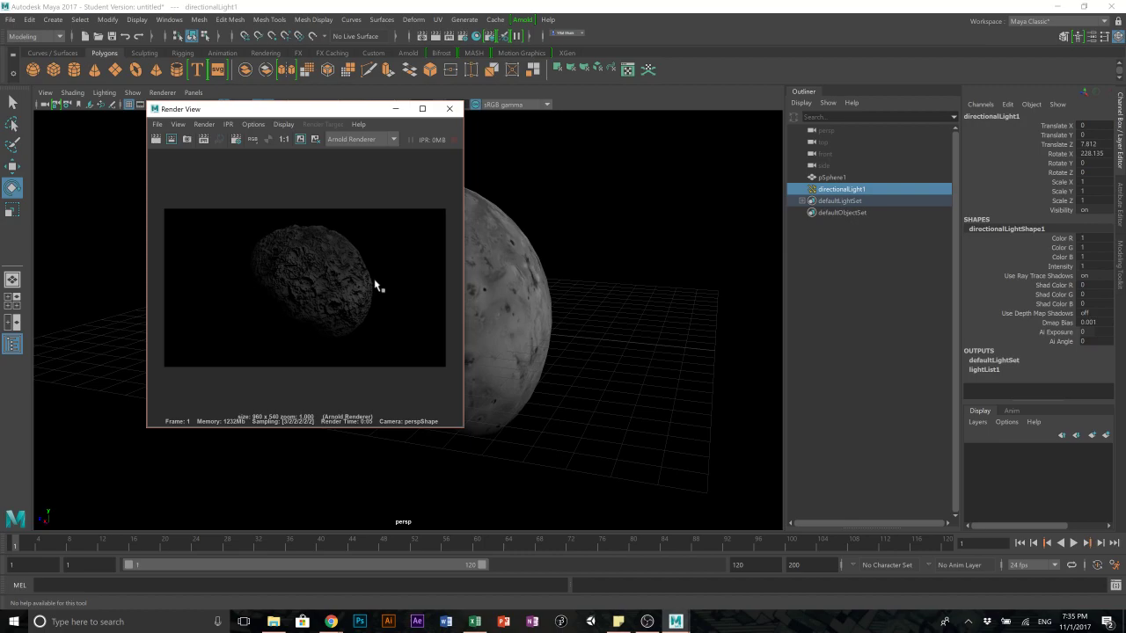
left_click(423, 109)
scroll(622, 215, "up", 3)
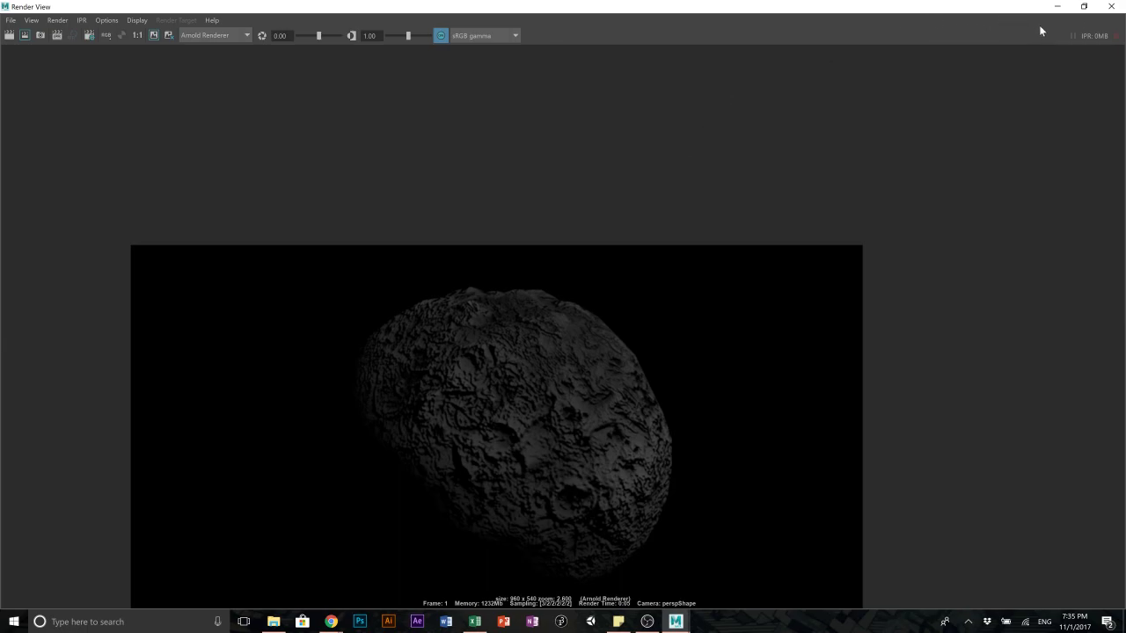
left_click(1111, 6)
- Save the scene as moon1 in the project's scenes folder, keeping the existing moon.ma file
left_click(573, 219)
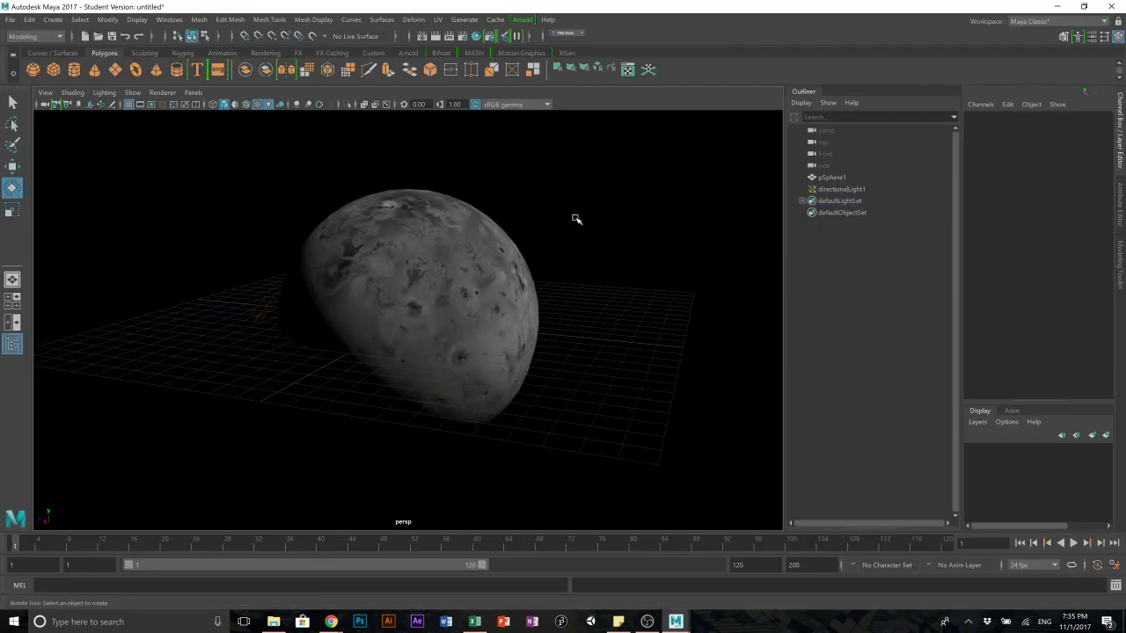
key("q")
key("ctrl+s")
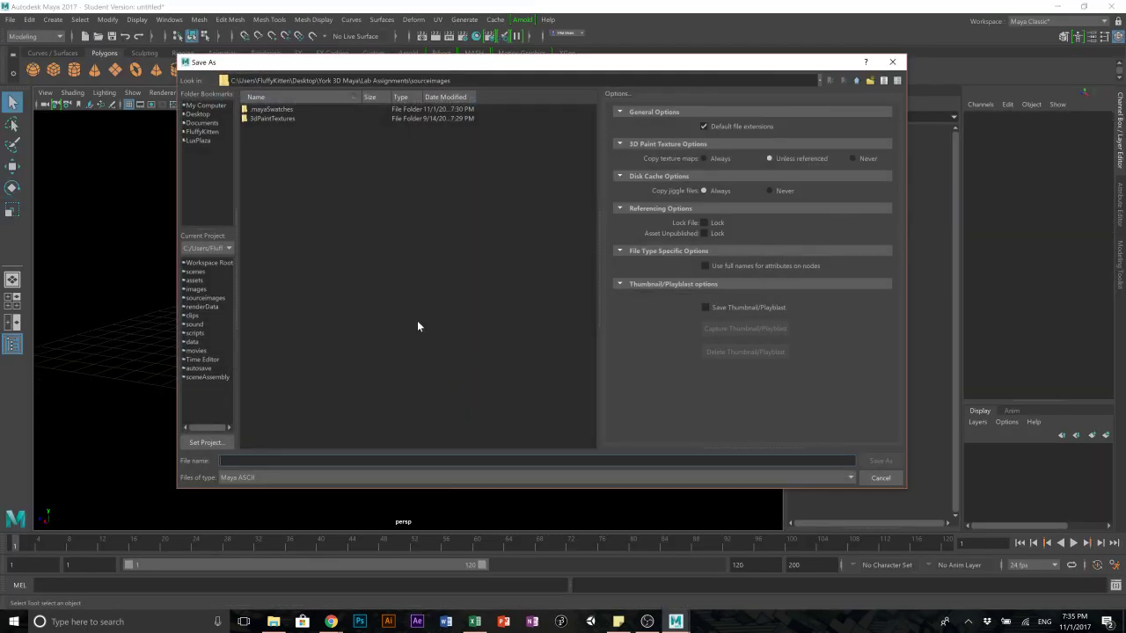
left_click(857, 80)
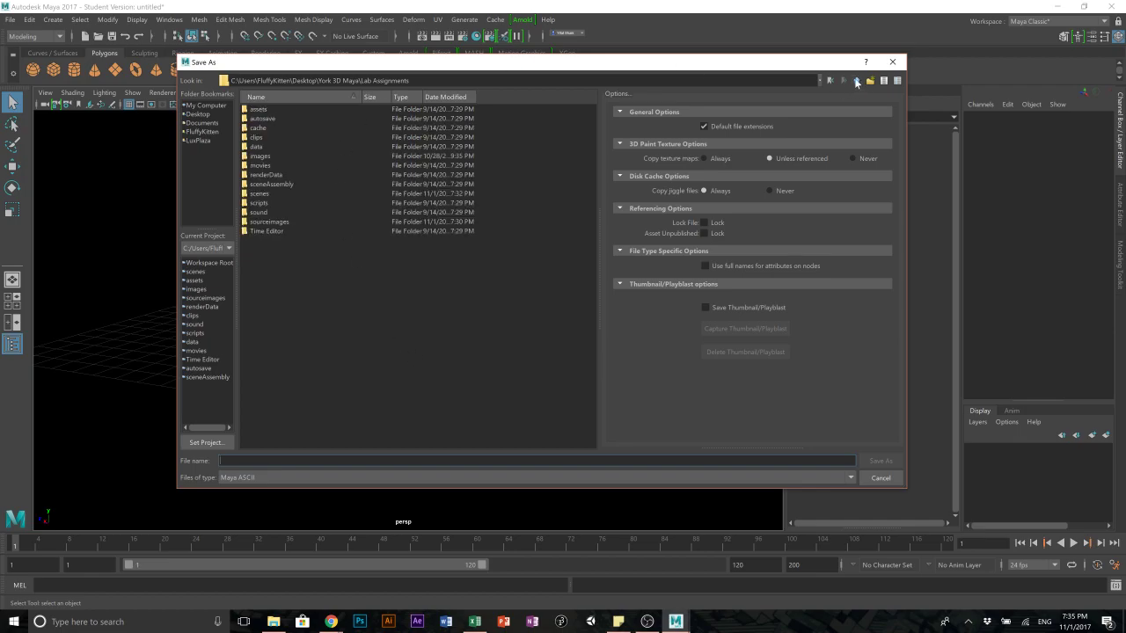
double_click(262, 194)
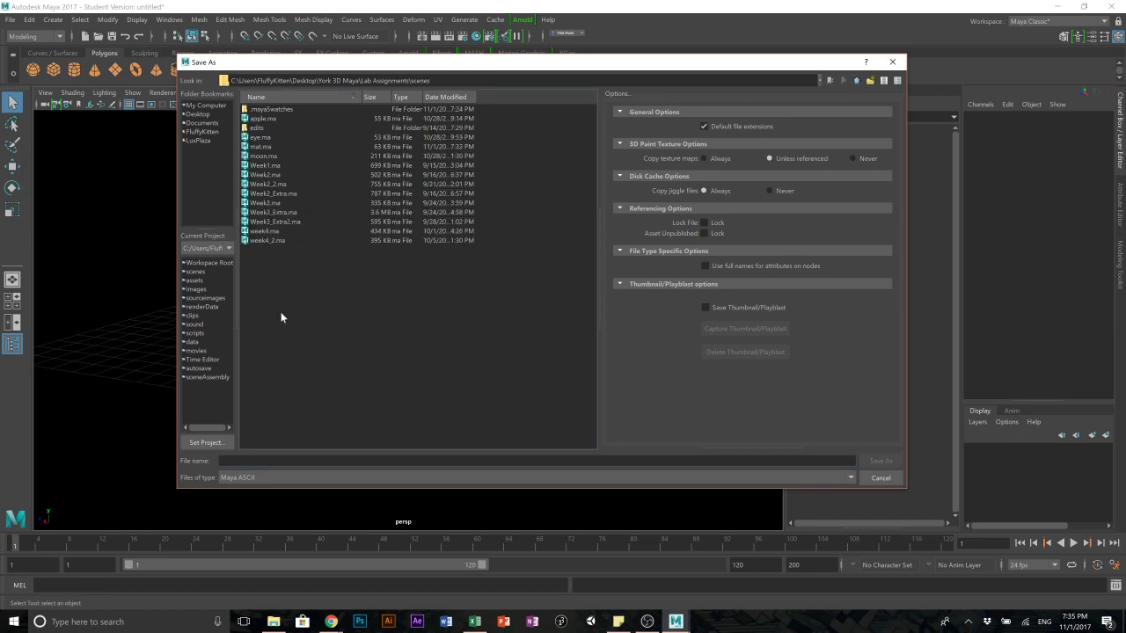
left_click(303, 460)
type("moon")
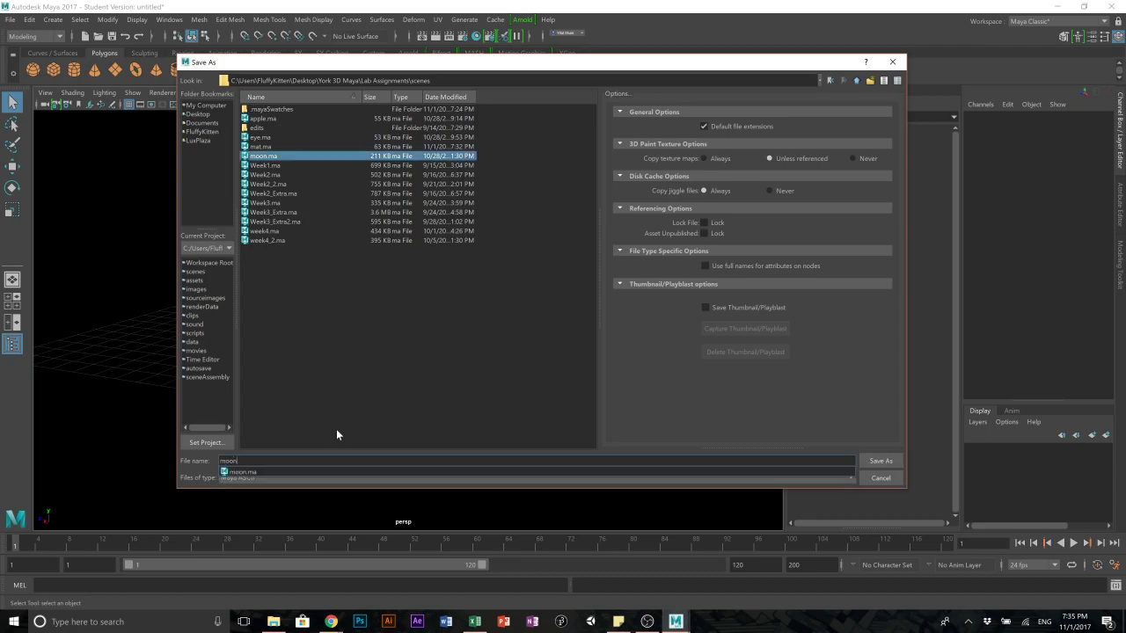
key("Return")
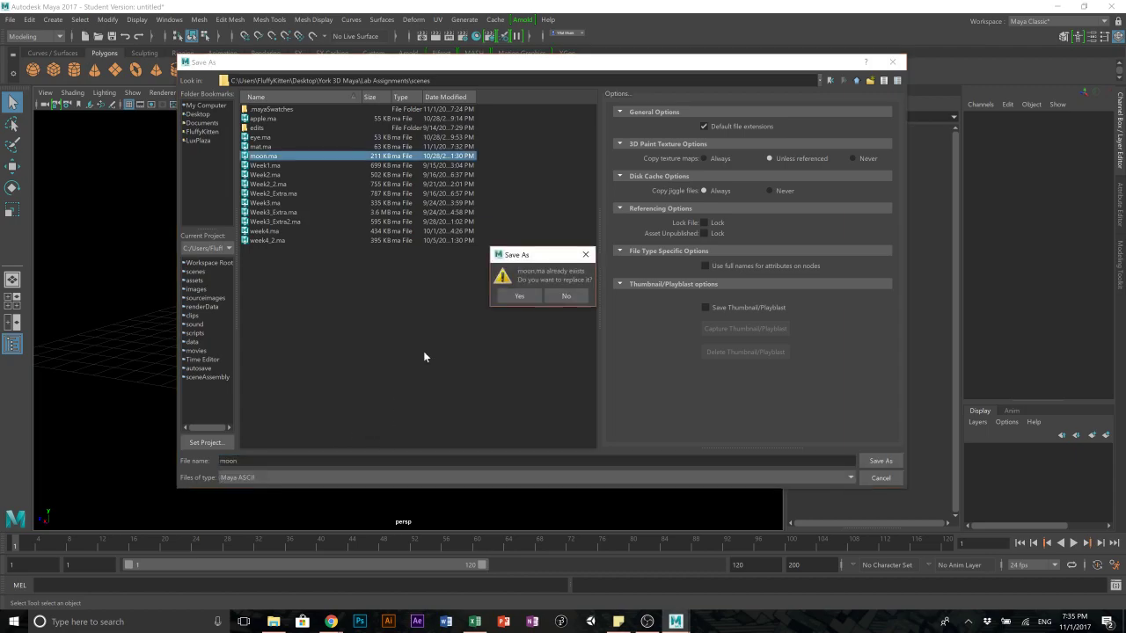
left_click(563, 297)
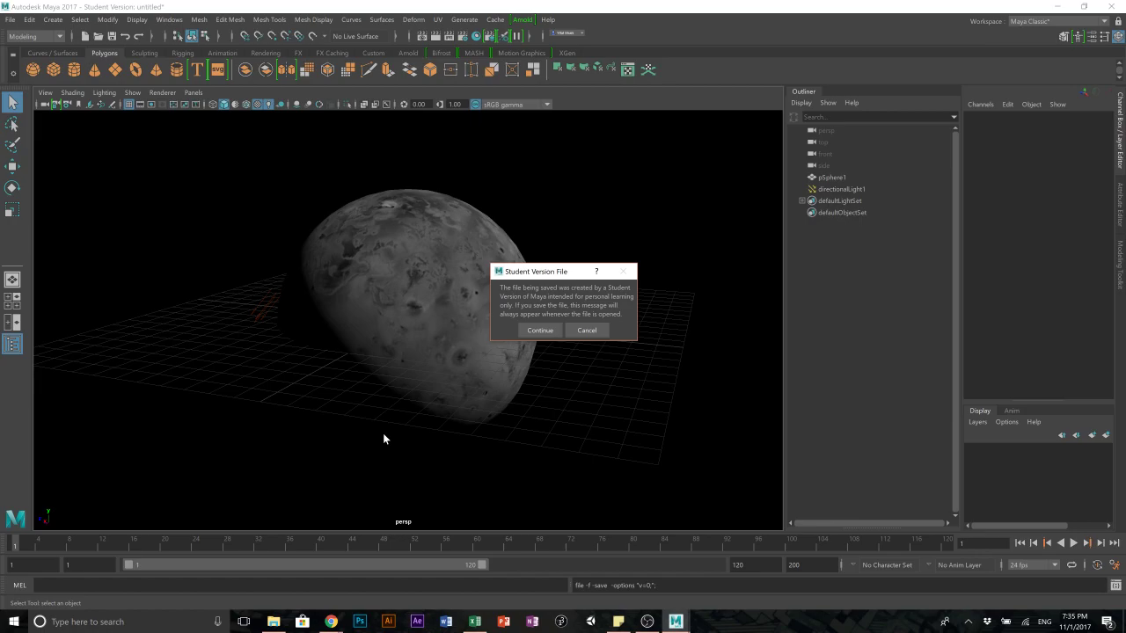
key("Return")
- Start a new scene, then open mat.ma from the scenes folder without saving the untitled scene
left_click(10, 19)
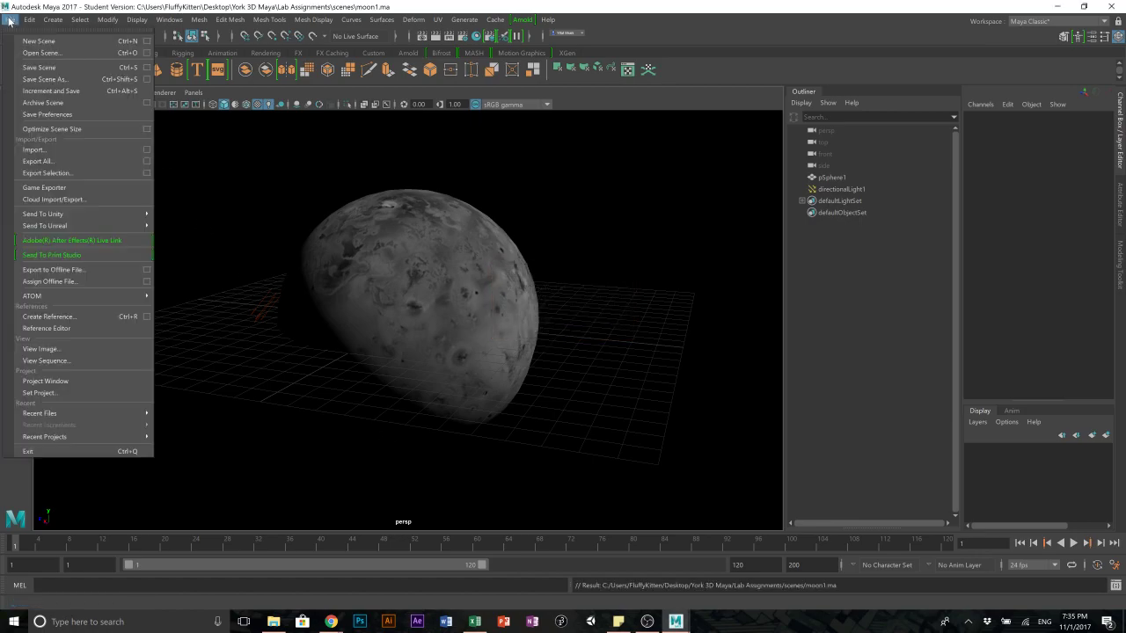
left_click(29, 44)
left_click(10, 19)
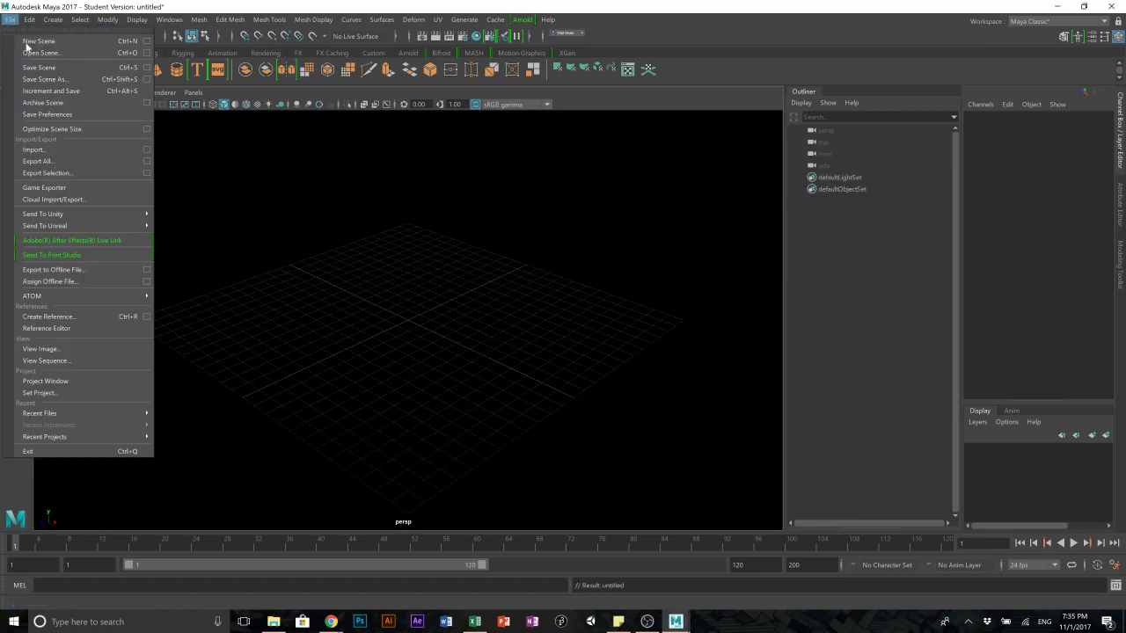
left_click(34, 55)
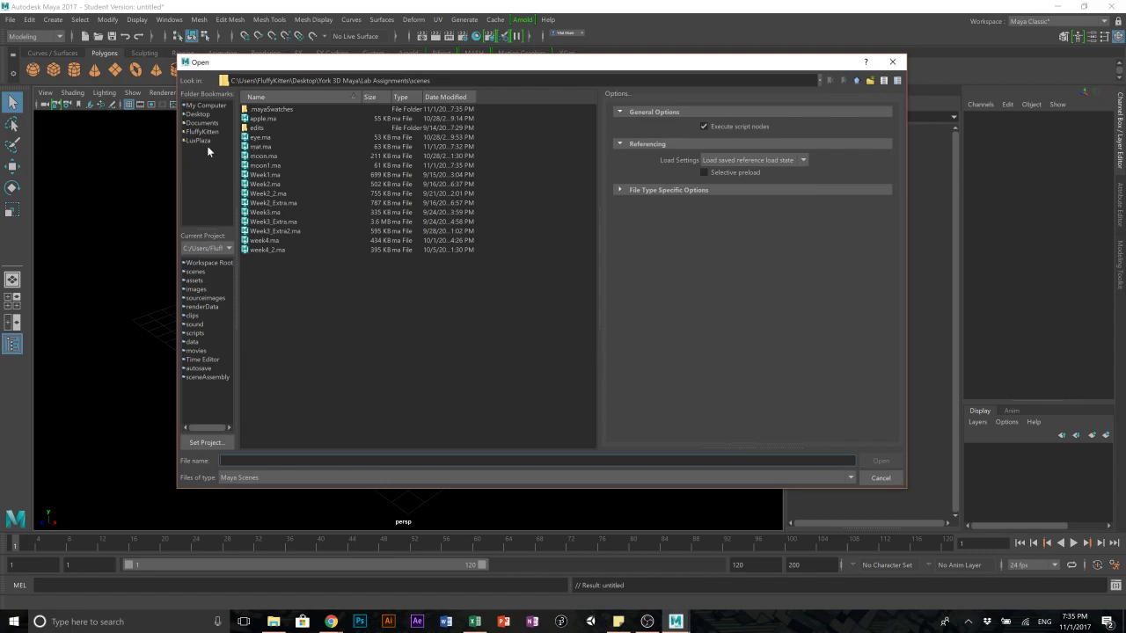
double_click(269, 146)
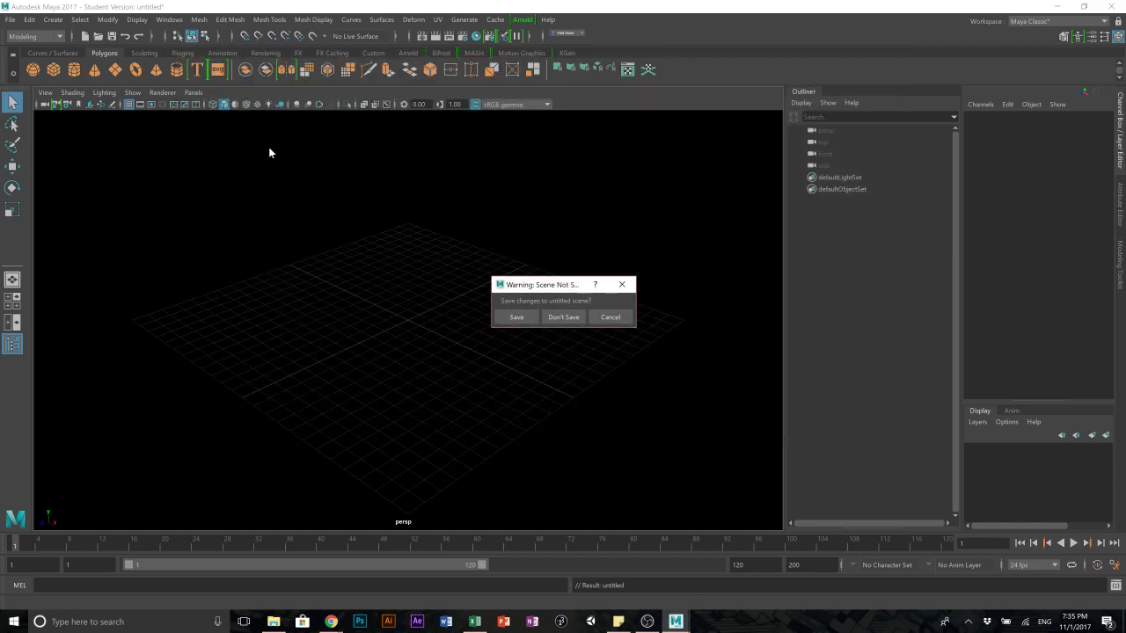
left_click(561, 317)
left_click(537, 338)
left_click(503, 293)
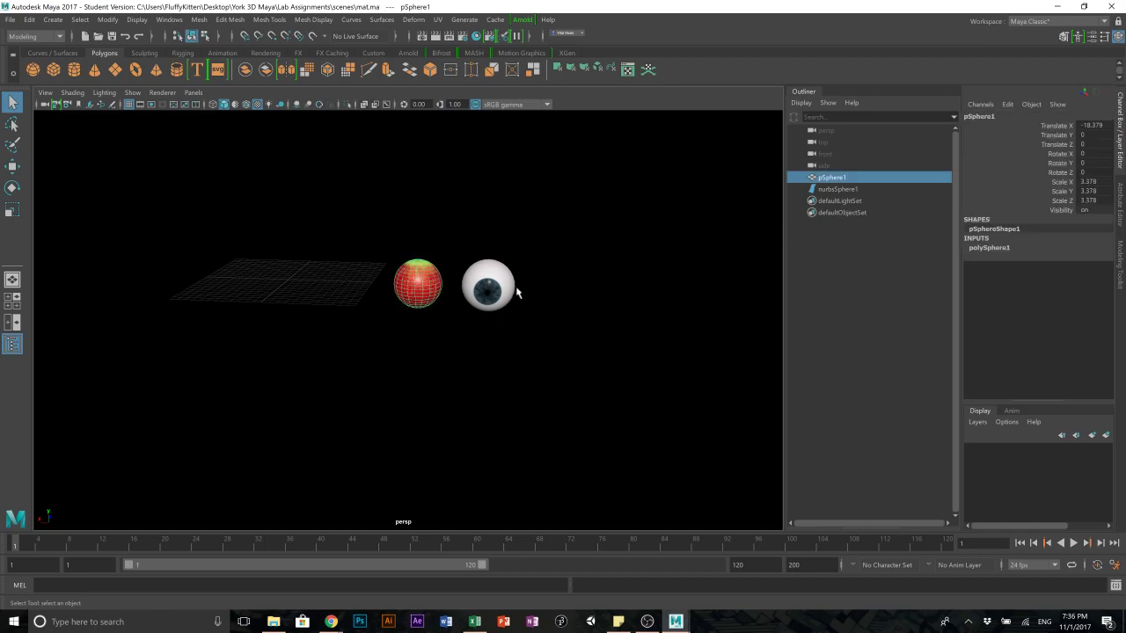
- Create a polygon sphere at the origin and scale it uniformly to about 1.58
left_click(33, 70)
left_click_drag(429, 262, 418, 288, "alt")
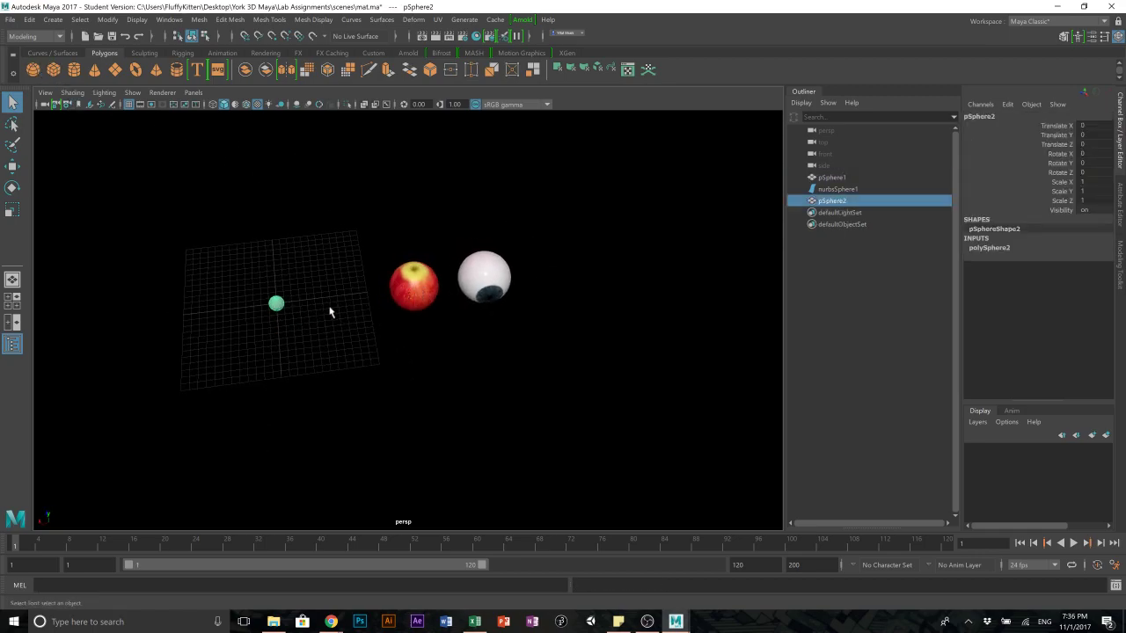
key("r")
mouse_move(276, 302)
left_mouse_down()
mouse_move(299, 309)
mouse_move(289, 308)
left_mouse_up()
- Duplicate the sphere four times and space the copies in an even row along X, from about 8 to -7.9
key("ctrl+d")
key("w")
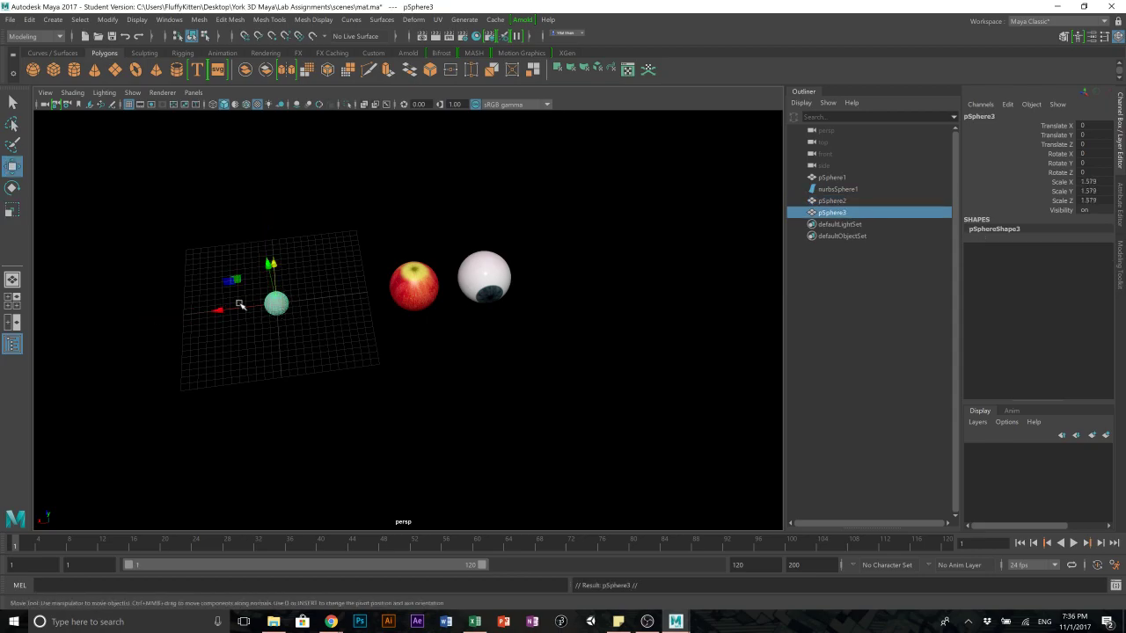
left_click_drag(216, 309, 280, 307)
key("ctrl+d")
key("ctrl+d")
key("ctrl+d")
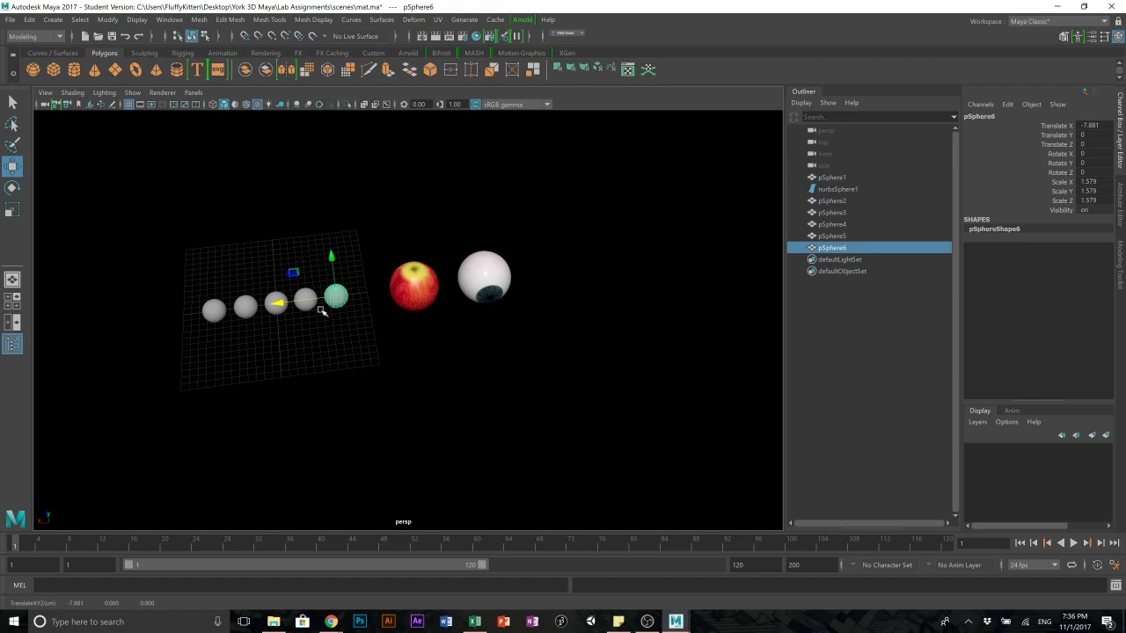
- Select all five small gray spheres in the row
left_click(306, 306, "shift")
key("q")
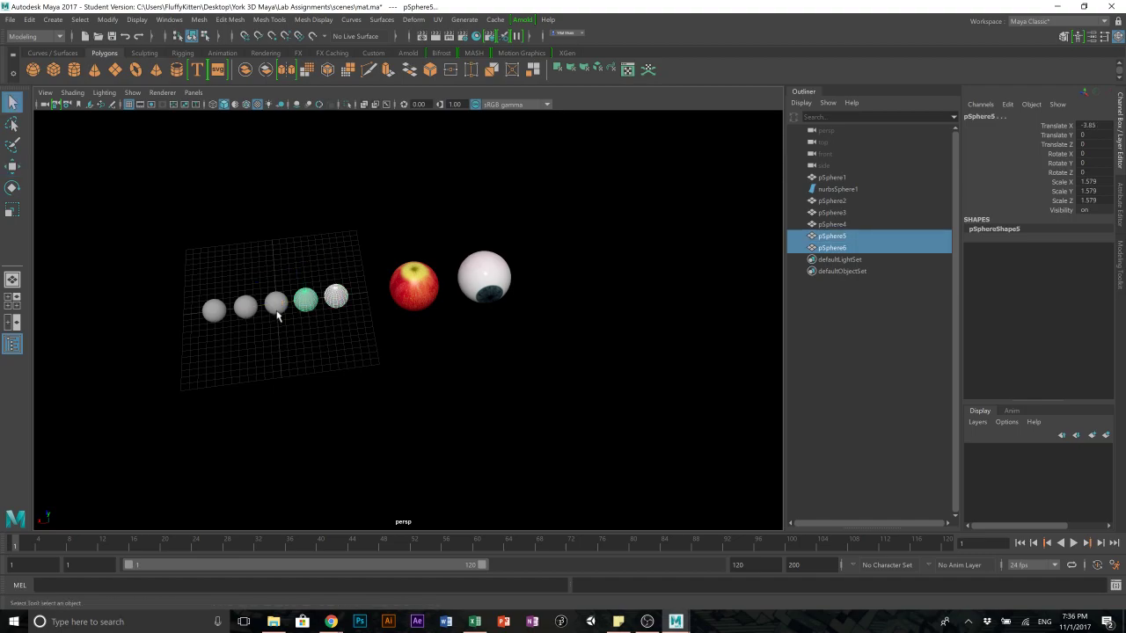
left_click(275, 303, "shift")
left_click(246, 307, "shift")
left_click(214, 311, "shift")
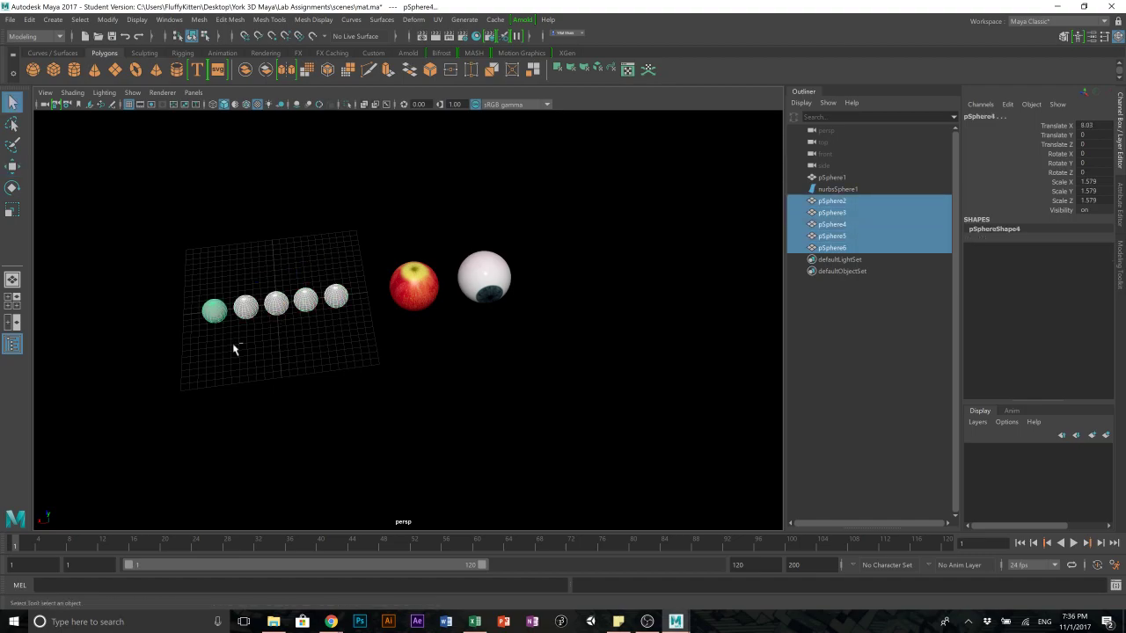
- Duplicate the row of five gray spheres three times, spacing the copies evenly along Z to about -17.04
key("ctrl+d")
key("w")
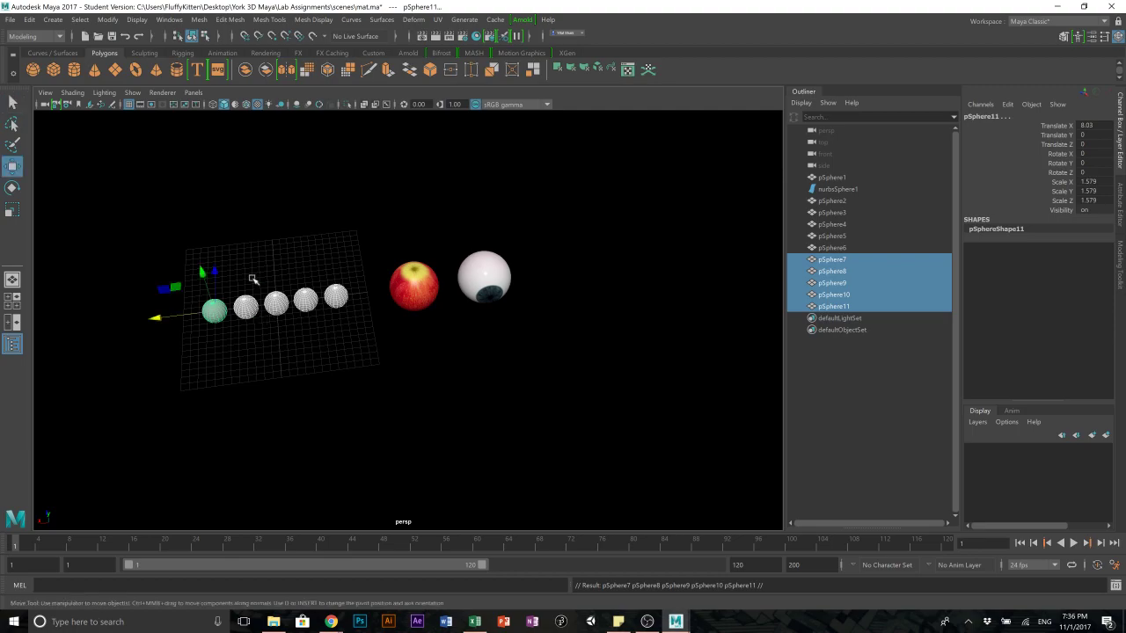
left_click_drag(216, 271, 214, 388)
key("ctrl+d")
key("ctrl+d")
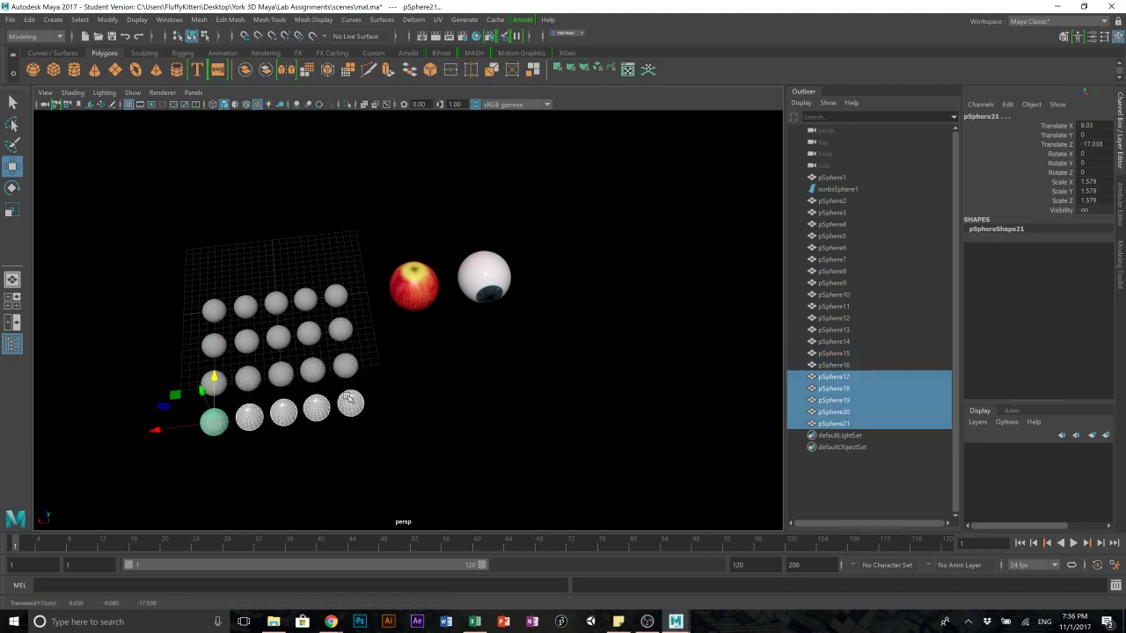
- Delete the two gray spheres nearest the apple and eye in the frontmost row
left_click(388, 382)
scroll(374, 378, "up", 6)
left_click(407, 339)
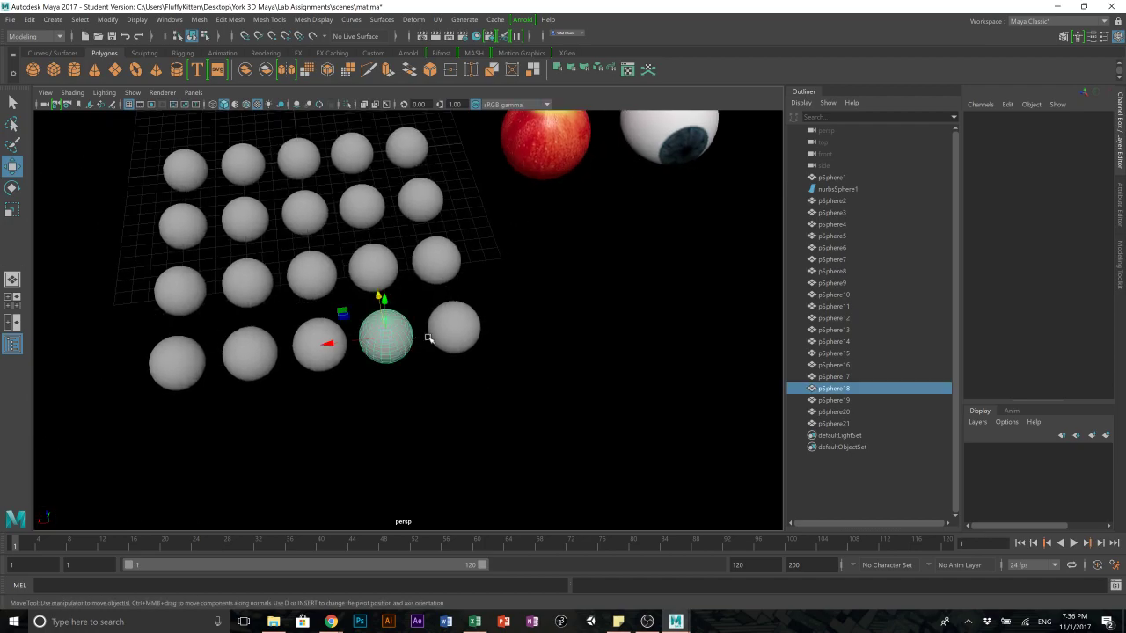
left_click(472, 331, "shift")
key("Delete")
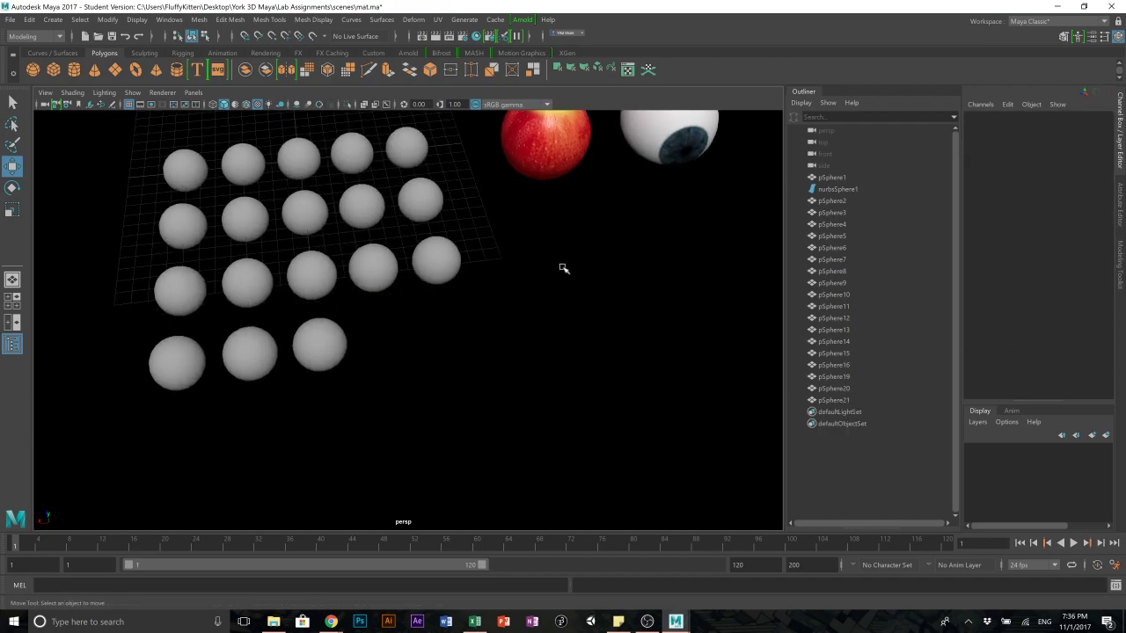
- Move the apple and eye spheres toward the front row, then scale the apple to about 1.46 and fit it into the fourth place
left_click(579, 136)
left_click(656, 145, "shift")
scroll(637, 184, "down", 2)
scroll(636, 200, "down", 2)
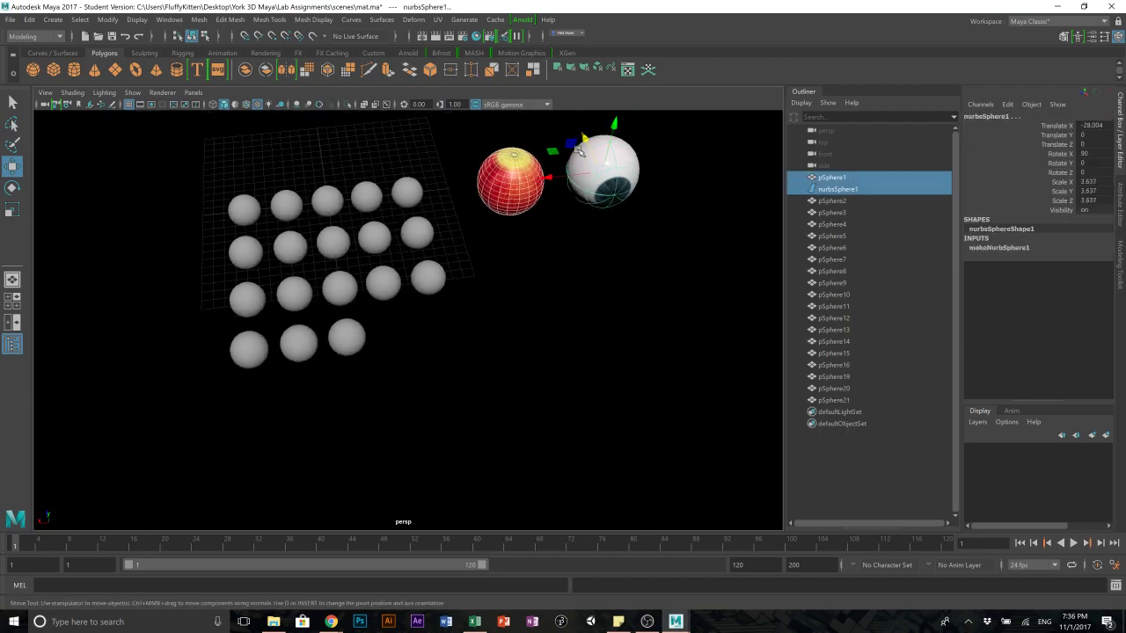
left_click_drag(581, 151, 348, 346)
left_click(487, 336)
left_click(422, 350)
key("r")
key("w")
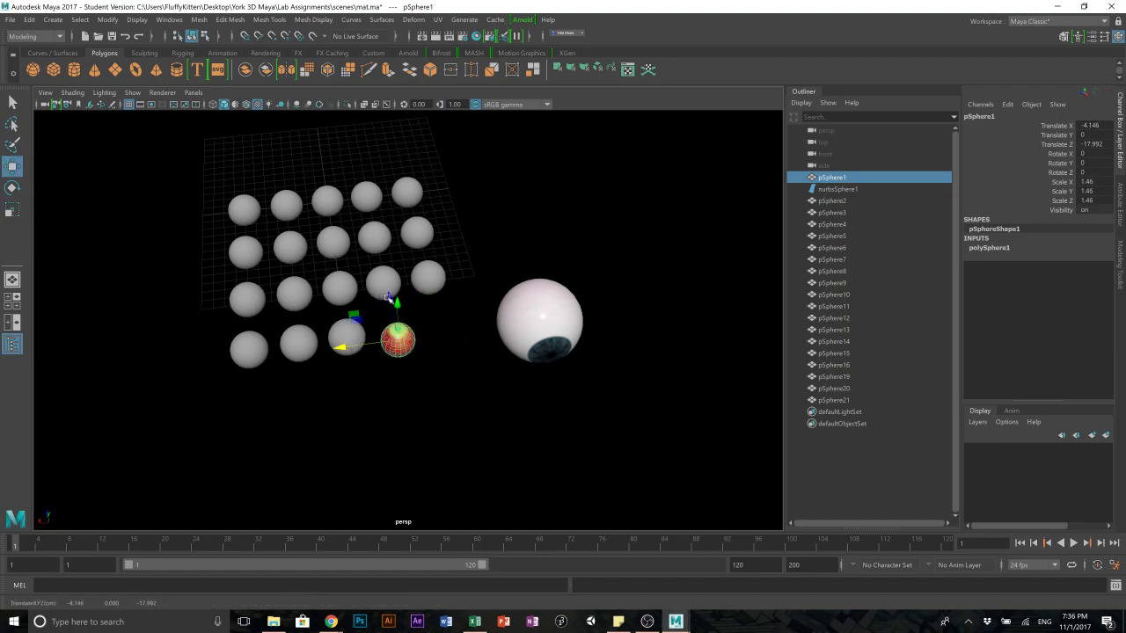
left_click_drag(388, 298, 386, 288)
- Scale the eye sphere uniformly to about 1.43 and move it to the fifth place of the front row, X about -8.44
left_click(543, 322)
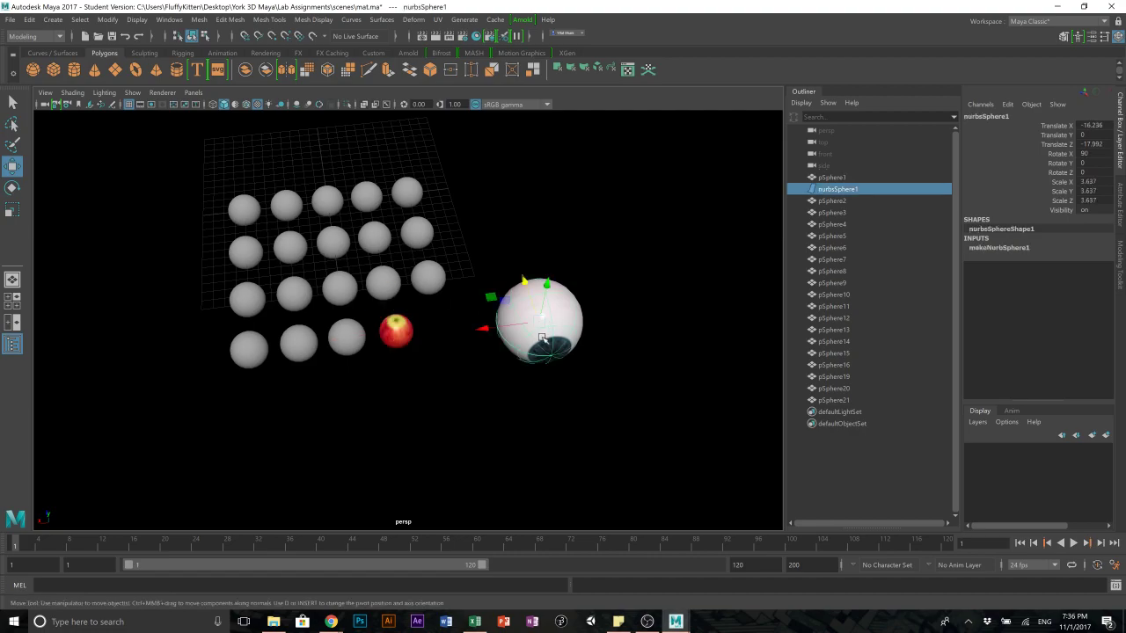
key("r")
left_click_drag(540, 323, 395, 330)
key("w")
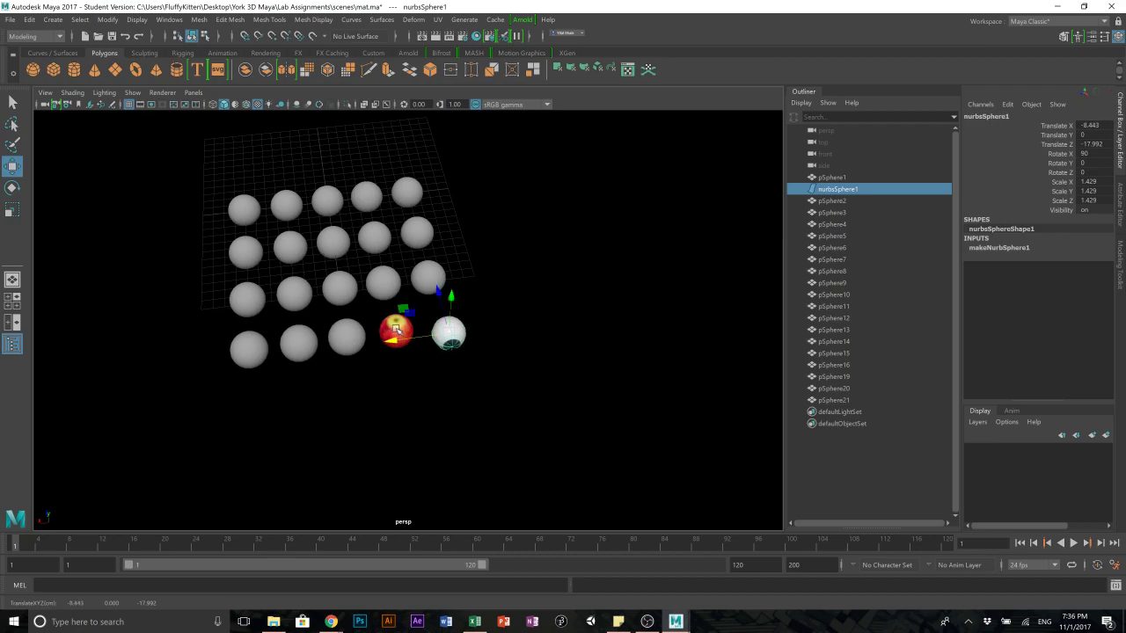
left_click(535, 354)
- Select all twenty spheres, group them, and reposition and scale up the group
left_click_drag(536, 354, 206, 144, "alt")
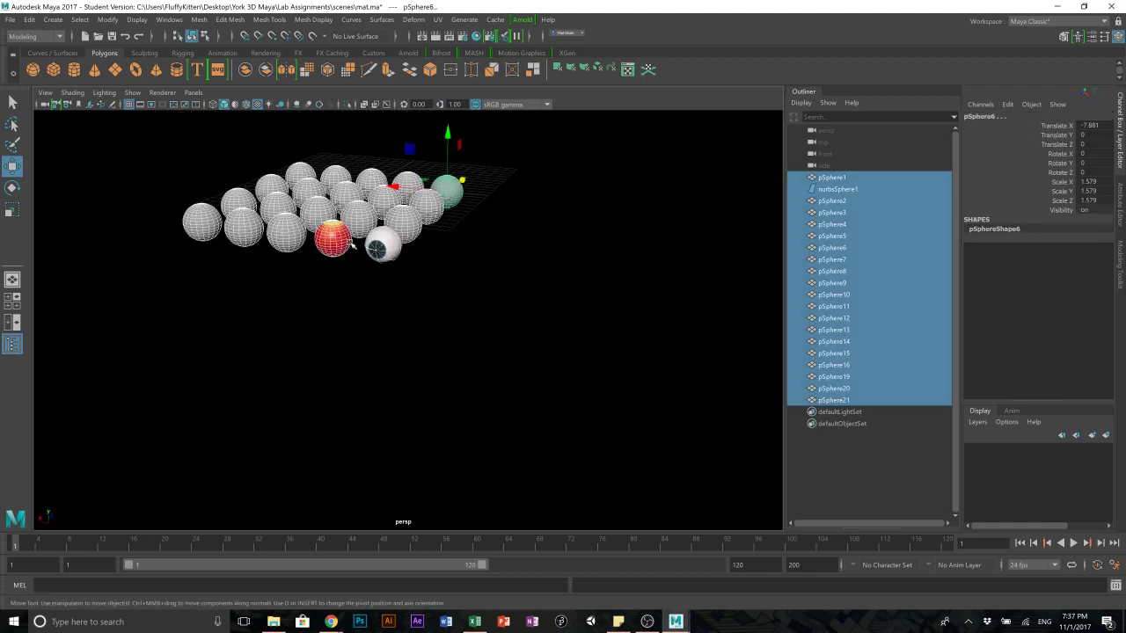
scroll(520, 352, "up", 5)
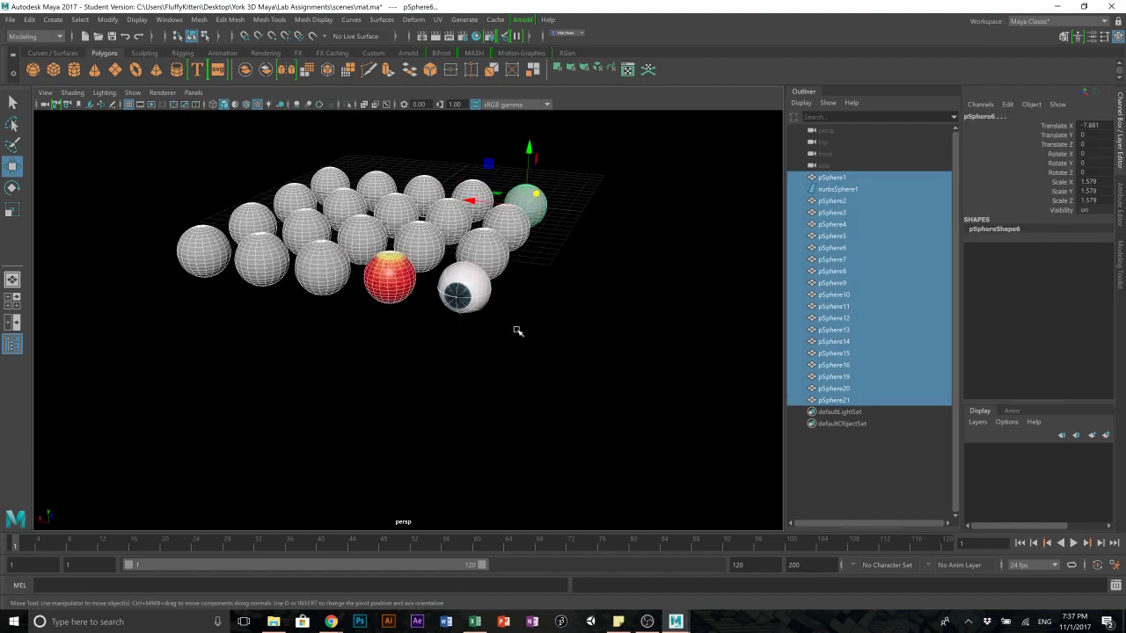
scroll(498, 327, "down", 2)
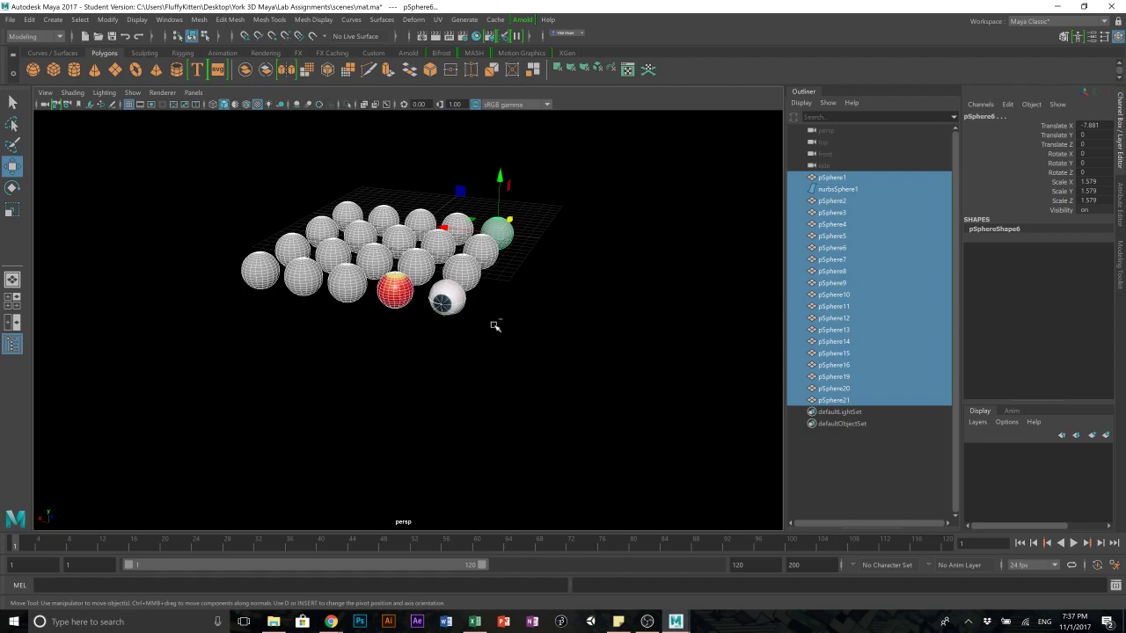
key("ctrl+g")
left_click_drag(430, 217, 439, 265)
key("r")
left_click_drag(449, 204, 643, 246)
left_click(680, 281)
left_click_drag(680, 283, 594, 283, "alt")
left_click(594, 282)
left_click(465, 273, "shift")
left_click(273, 166)
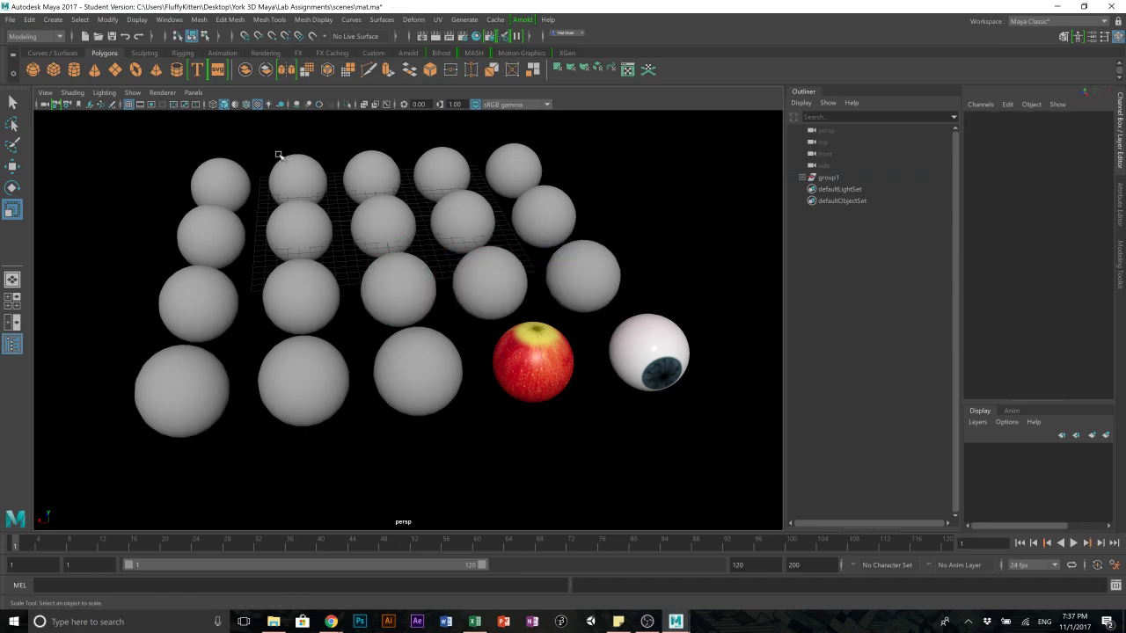
- Assign a new Lambert material to the gray front-row sphere next to the apple
left_click_drag(402, 350, 447, 356, "alt")
left_click(517, 346)
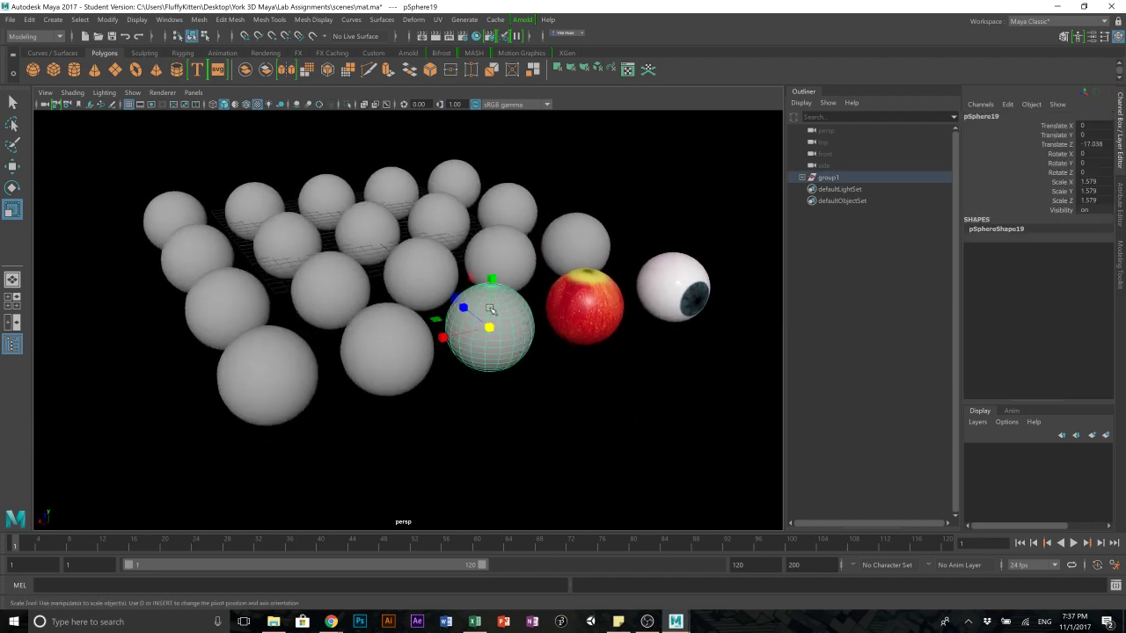
right_click(481, 320)
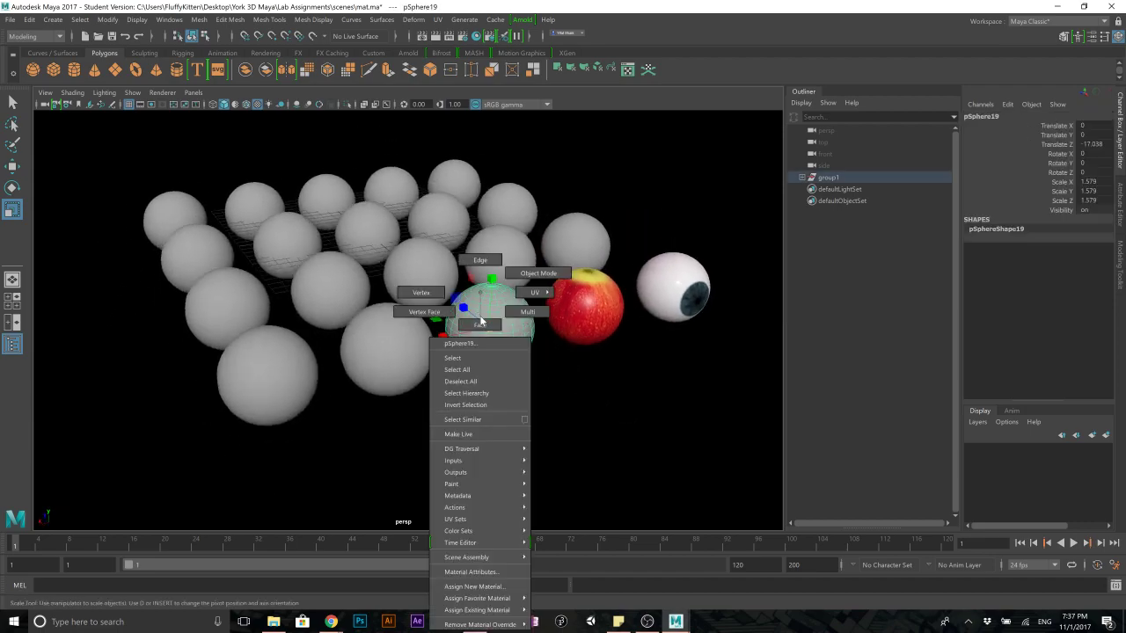
left_click(474, 586)
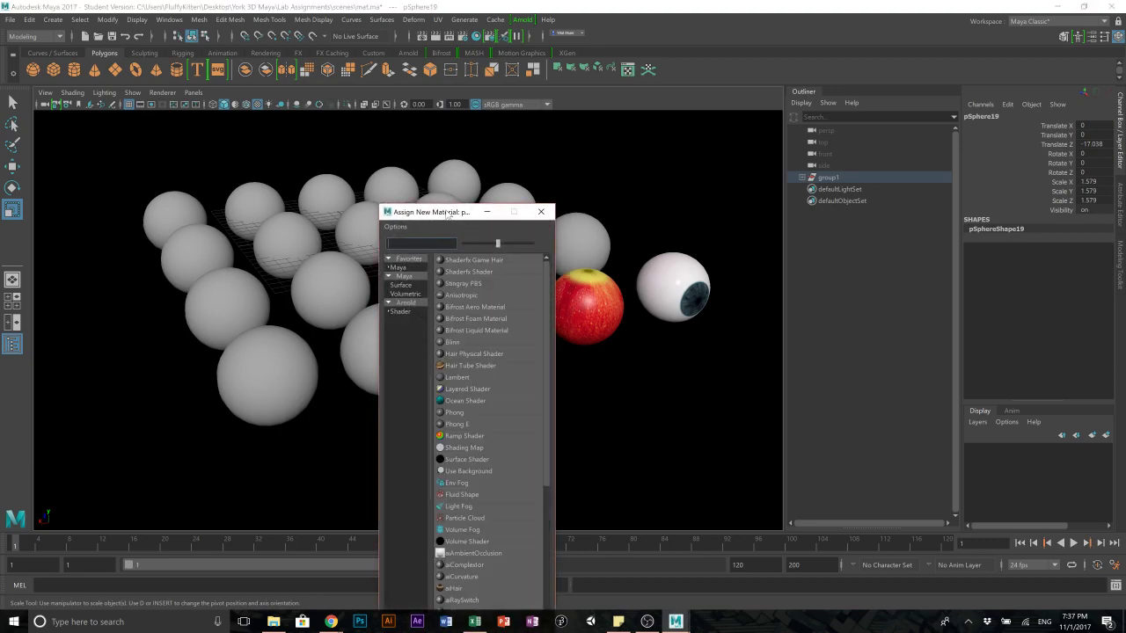
left_click_drag(447, 214, 468, 43)
left_click_drag(580, 478, 726, 527)
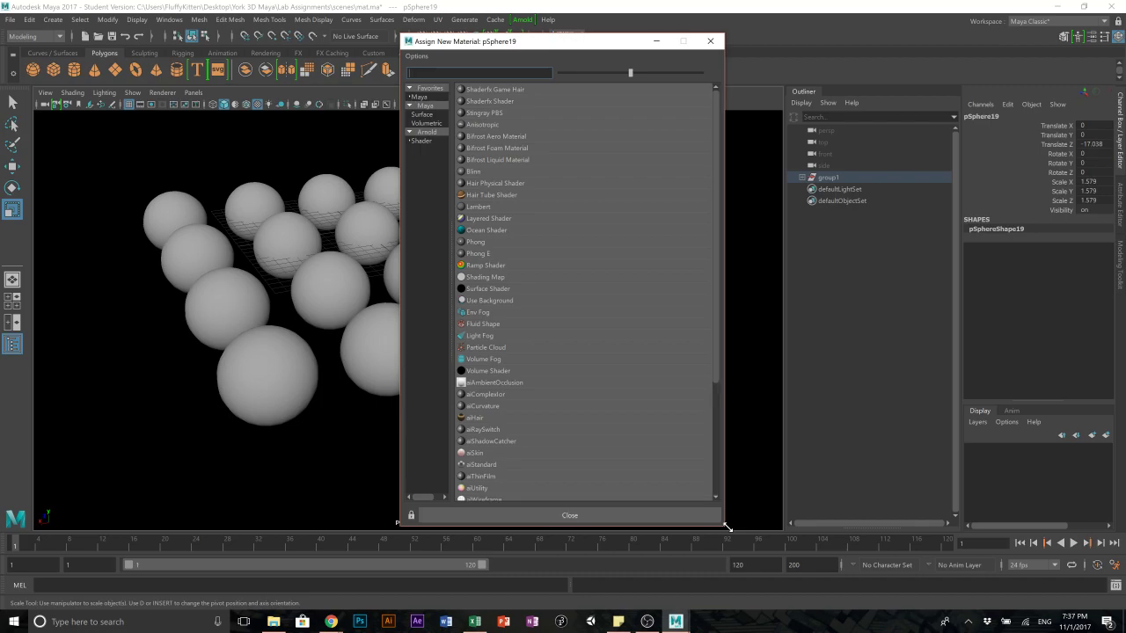
left_click(463, 210)
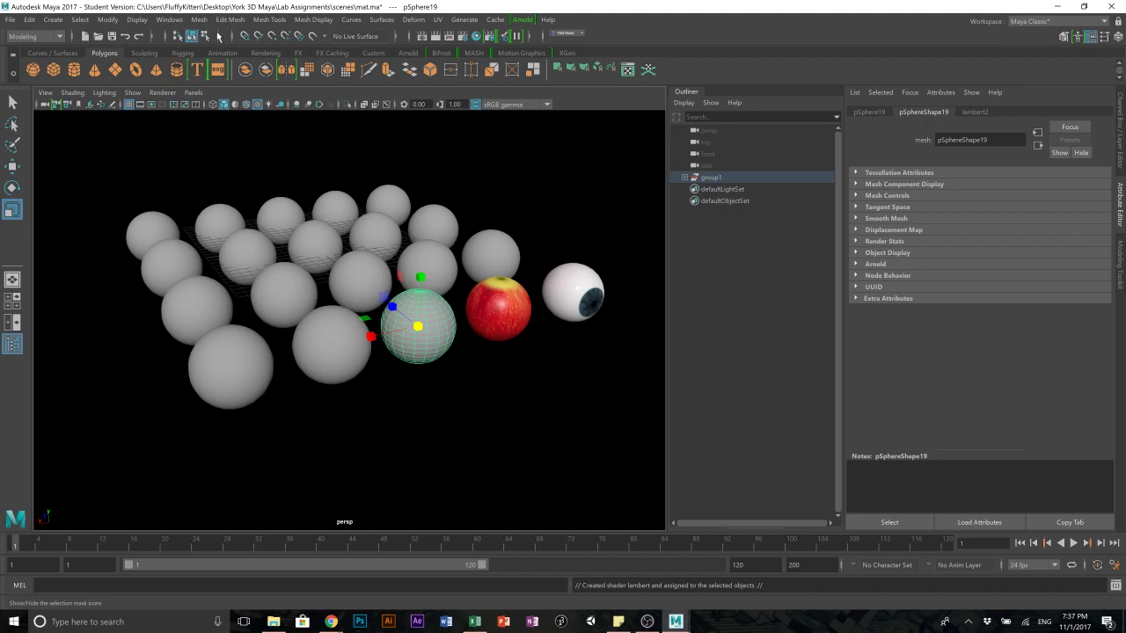
- In the Hypershade, rename the new Lambert material as Check and map its color with a Checker texture
left_click(477, 36)
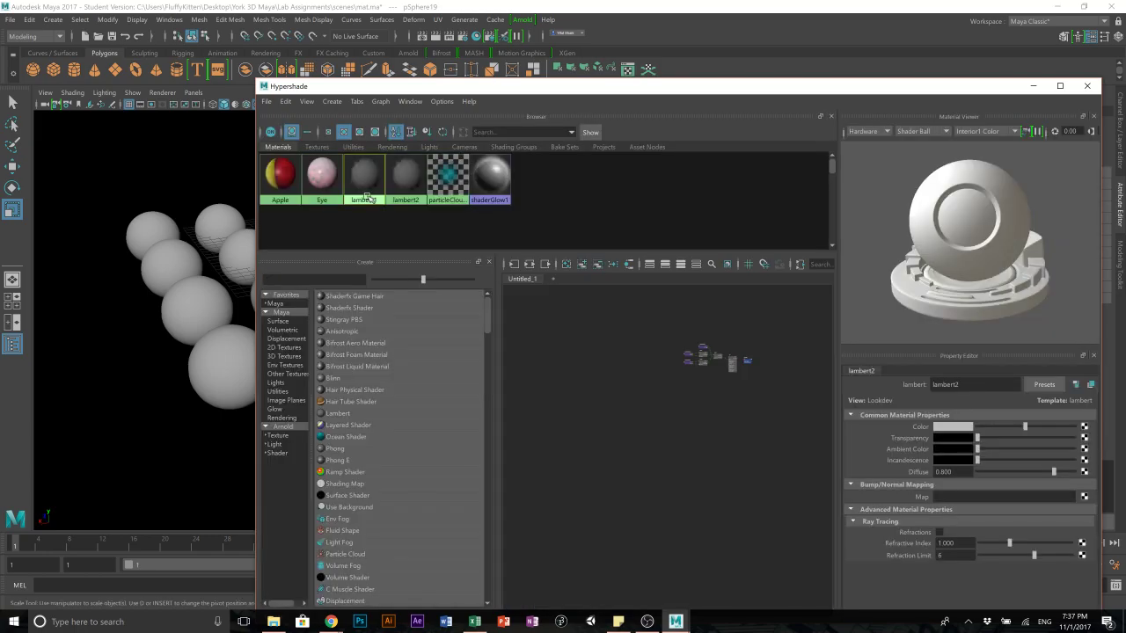
left_click(357, 174)
left_click(447, 176)
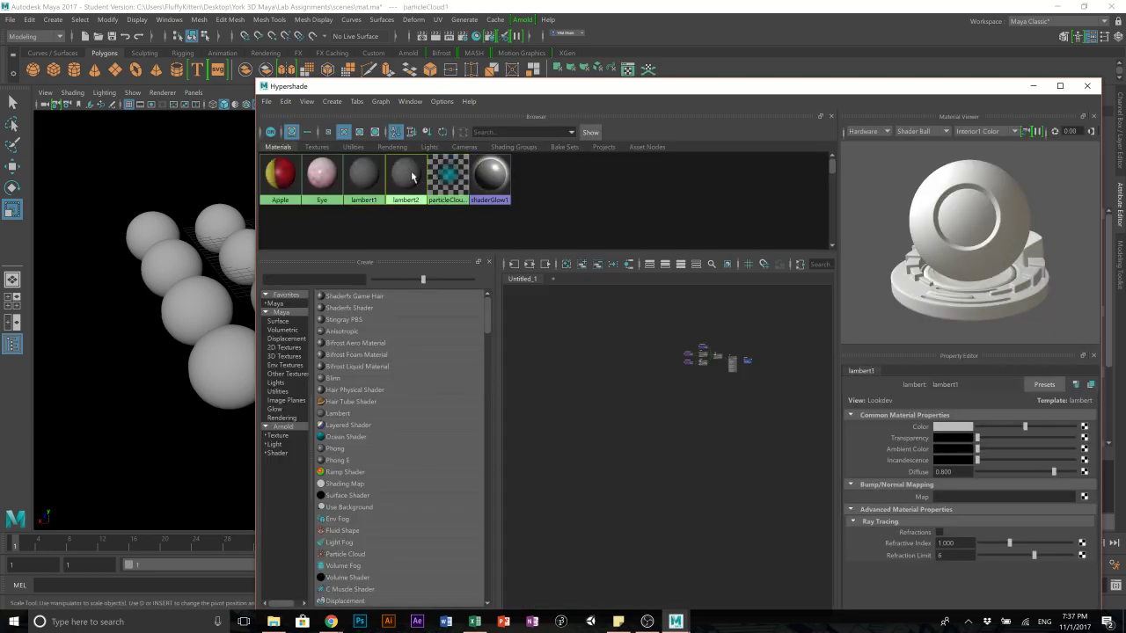
left_click(405, 176)
double_click(946, 384)
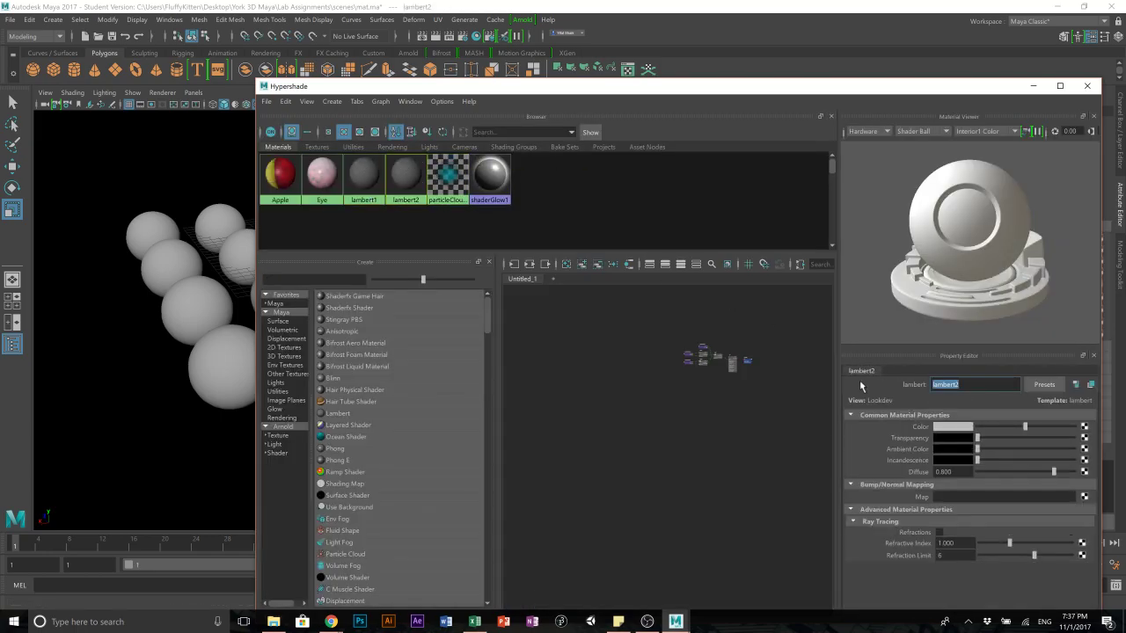
type("Check")
key("Return")
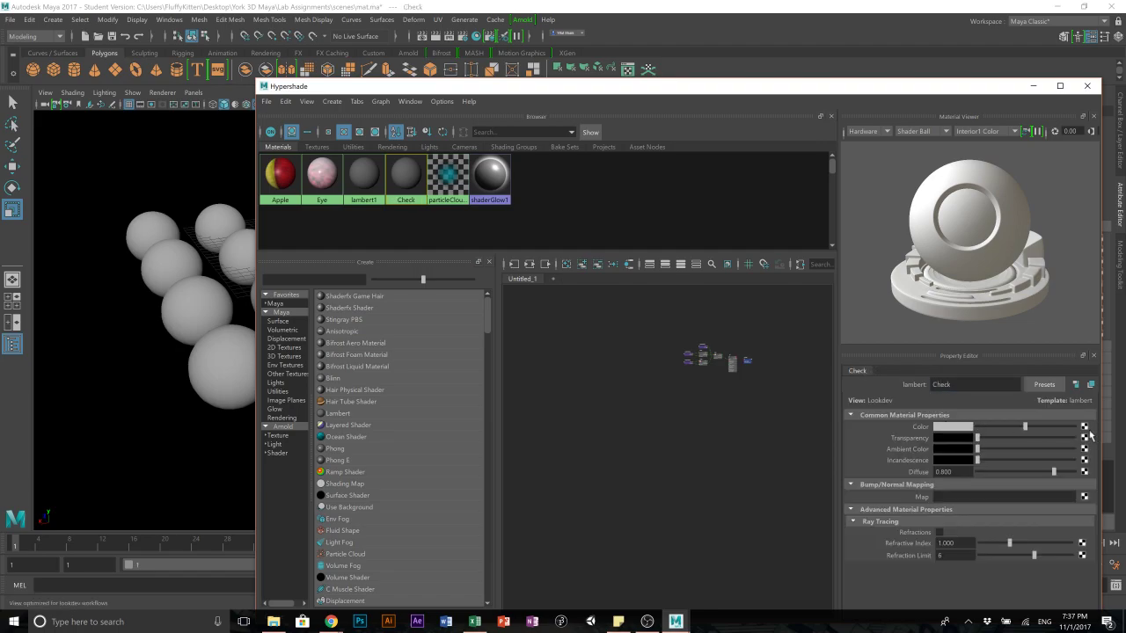
left_click(1085, 427)
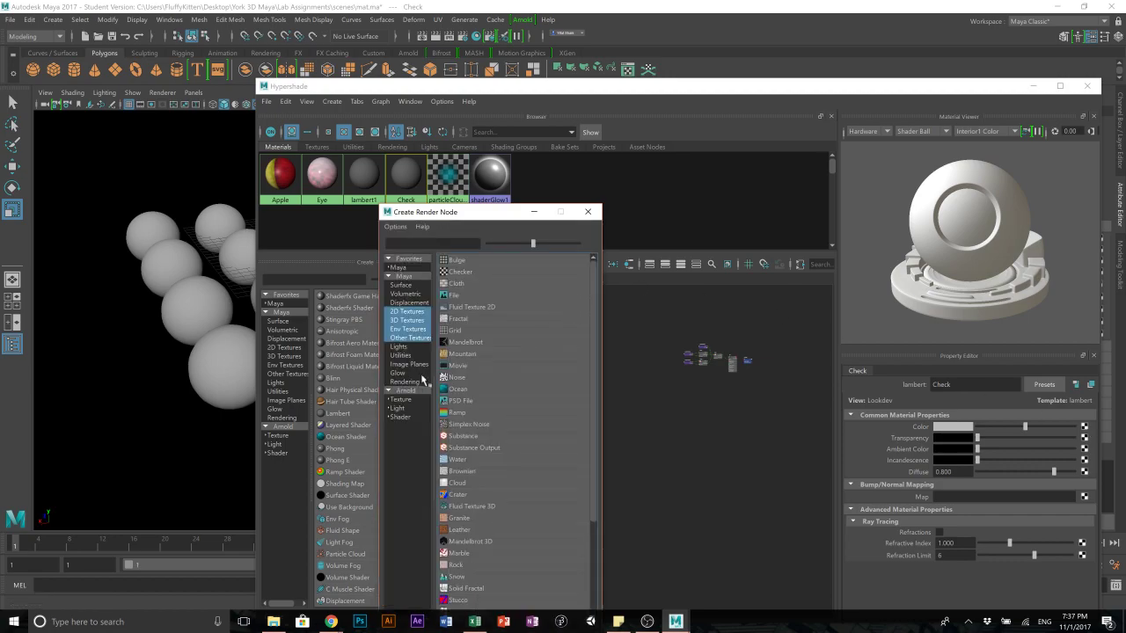
left_click(447, 272)
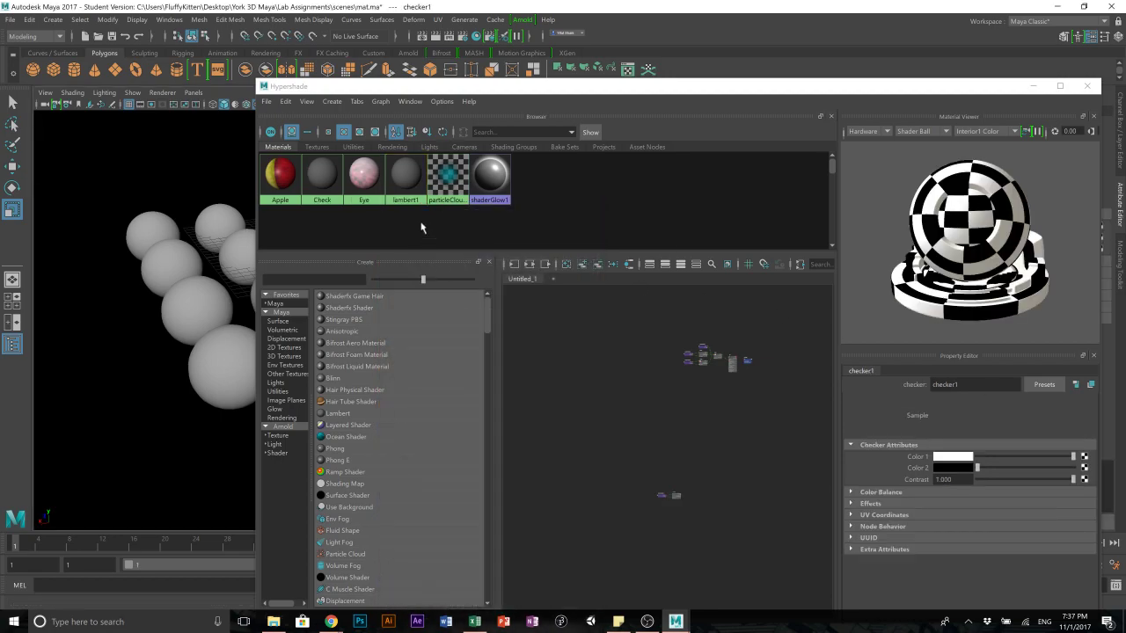
- Examine the checker pattern on the front-row sphere from above and from the side
left_click_drag(406, 88, 669, 90)
left_click_drag(417, 295, 431, 339, "alt")
right_click_drag(431, 339, 332, 431, "alt")
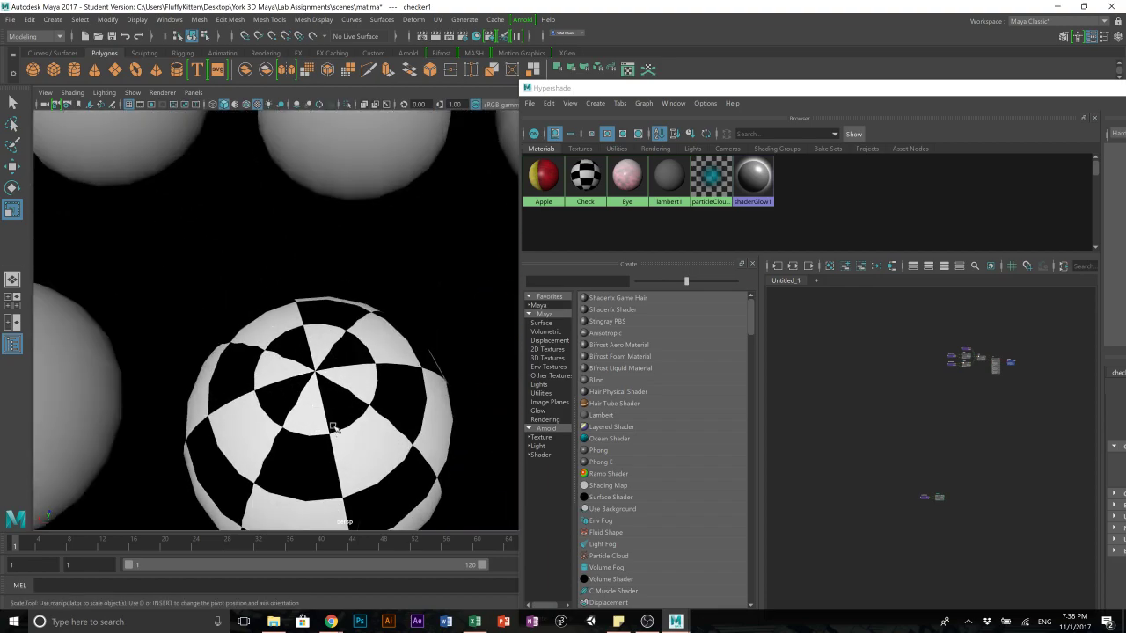
left_click(333, 427)
scroll(352, 436, "down", 5)
left_click(397, 431)
left_click_drag(416, 426, 427, 397, "alt")
left_click_drag(434, 334, 427, 313, "alt")
left_click(397, 271)
scroll(343, 403, "up", 4)
left_click(354, 387)
left_click(299, 297)
scroll(375, 350, "down", 3)
scroll(376, 350, "up", 4)
left_click(380, 332)
left_click(307, 271)
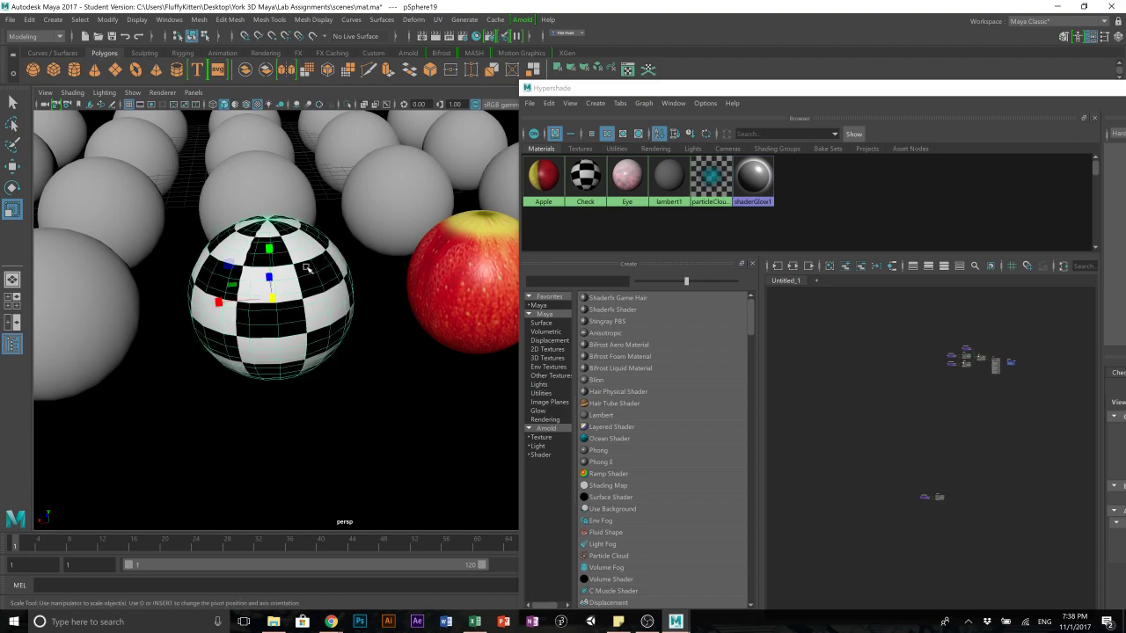
- Graph the Check material's node network, enlarge the material swatches and frame all the nodes
left_click(585, 176)
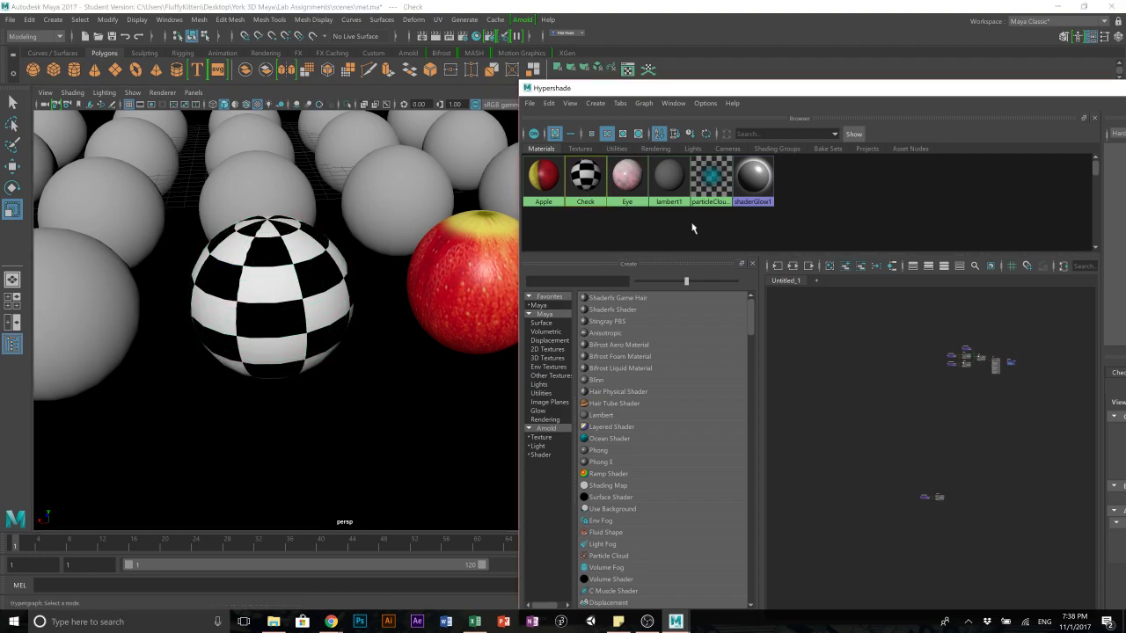
right_click_drag(587, 187, 584, 216)
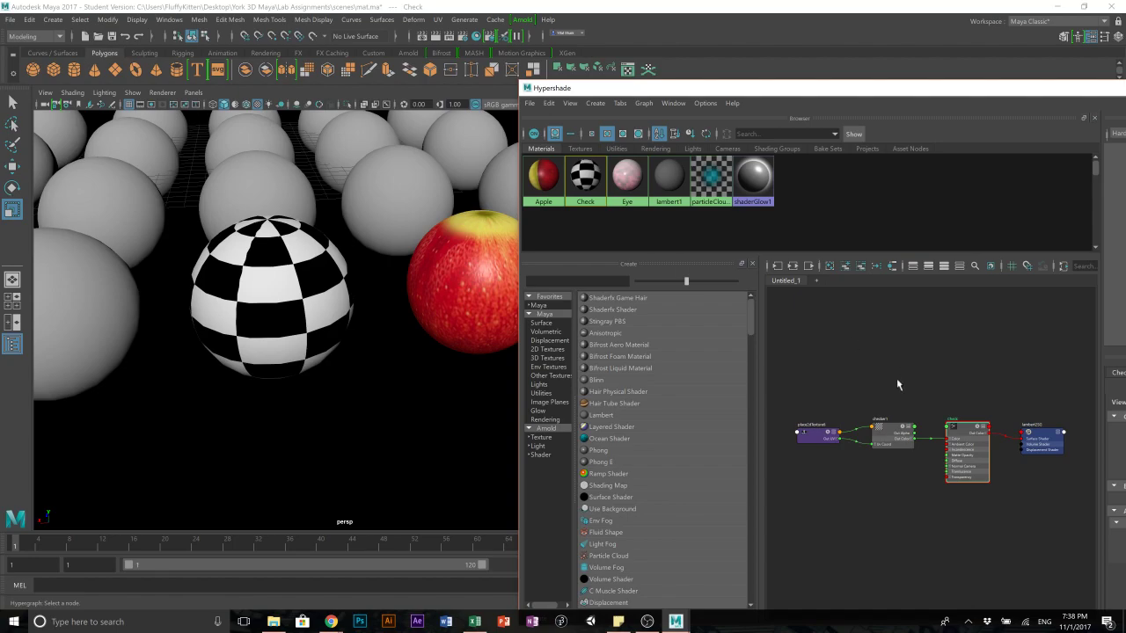
scroll(898, 384, "up", 1)
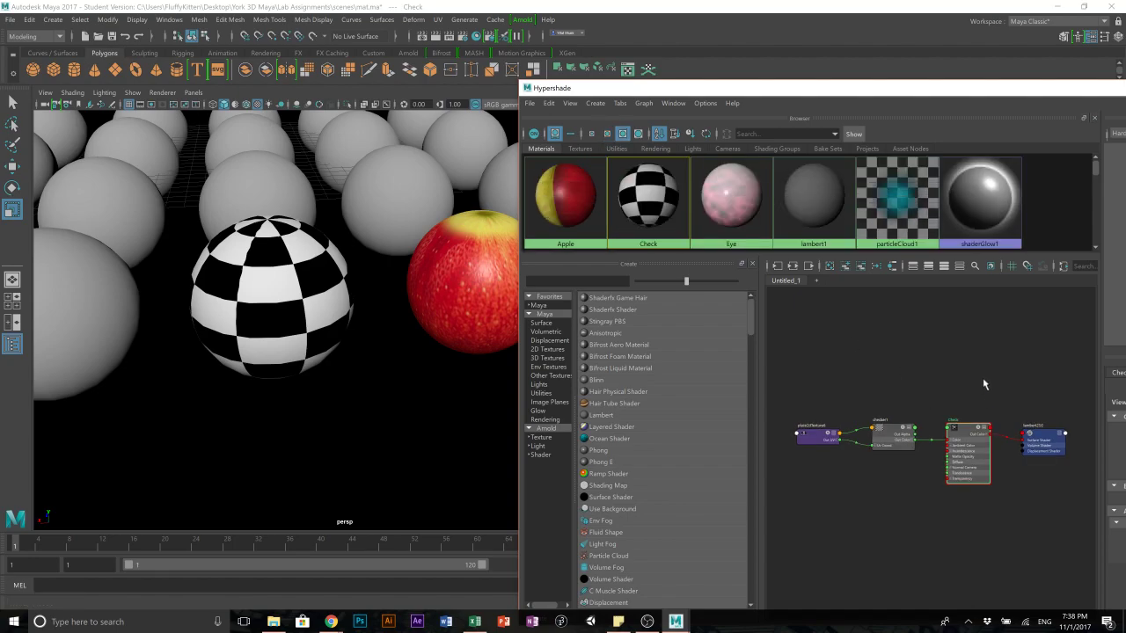
left_click(938, 377)
scroll(940, 370, "down", 5)
scroll(938, 356, "up", 6)
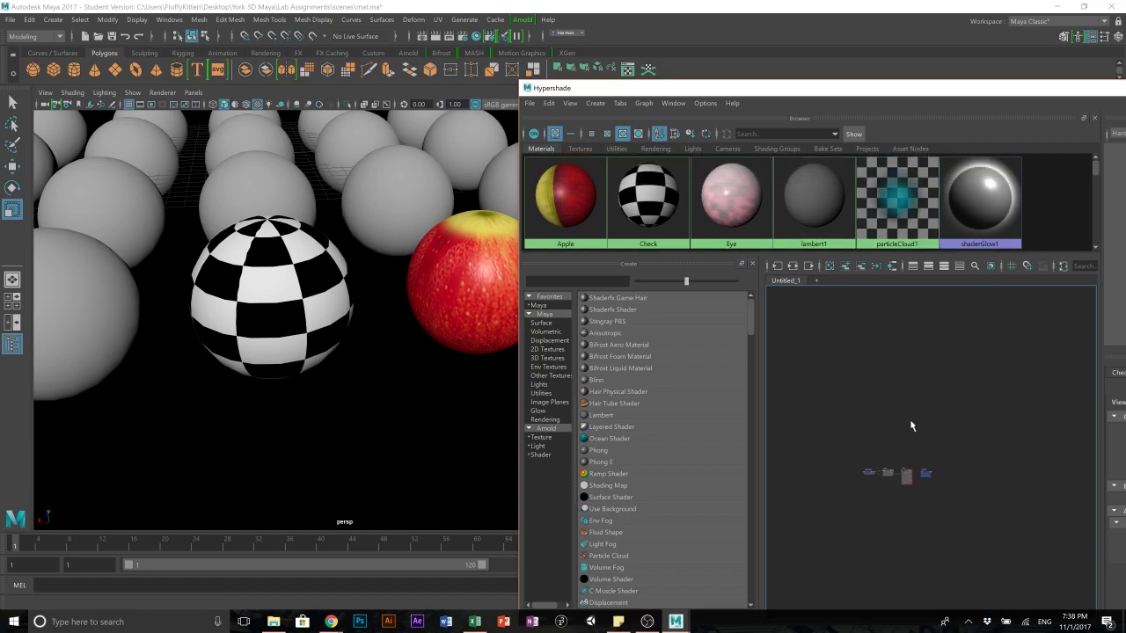
scroll(909, 406, "down", 5)
key("a")
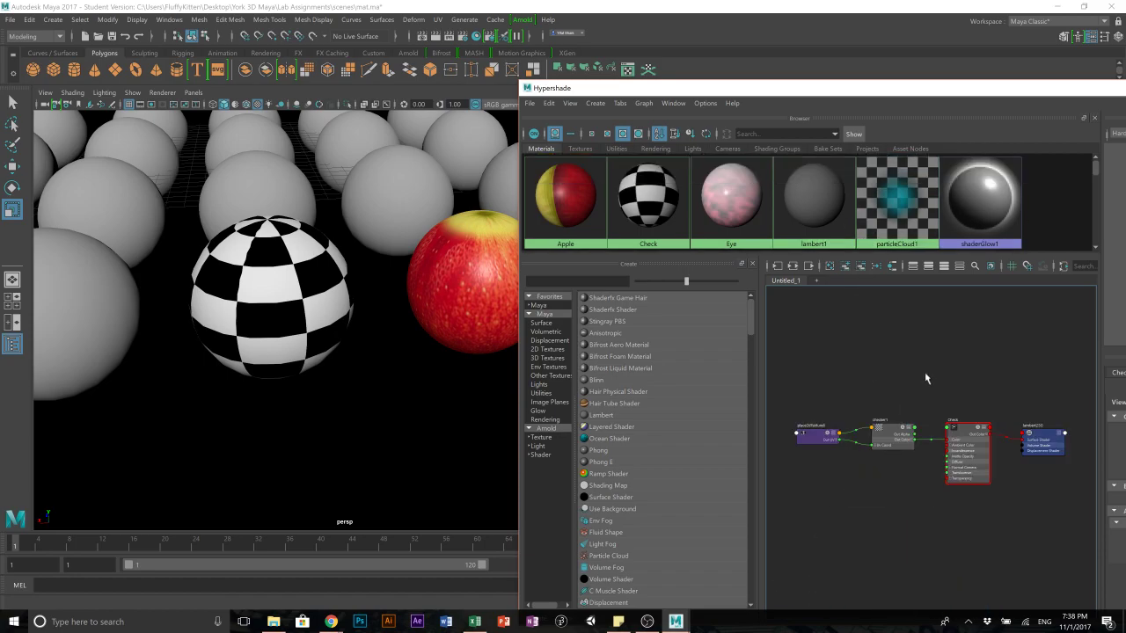
- Map the Check material's transparency with a second Checker texture and inspect it on the sphere in the scene
left_click_drag(889, 88, 696, 67)
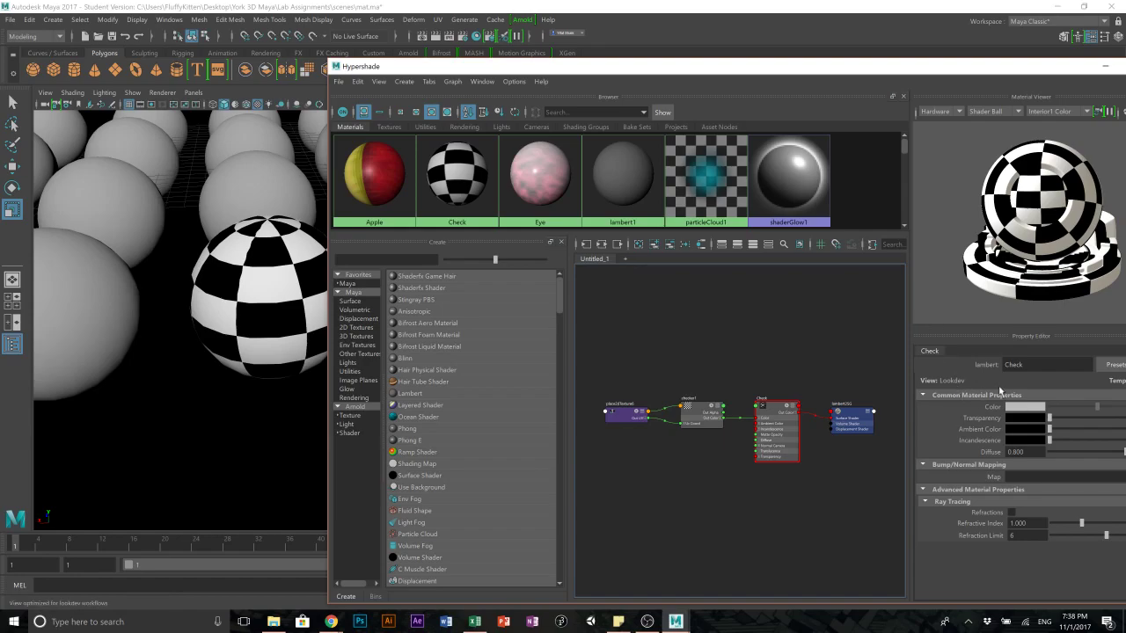
left_click_drag(967, 66, 663, 58)
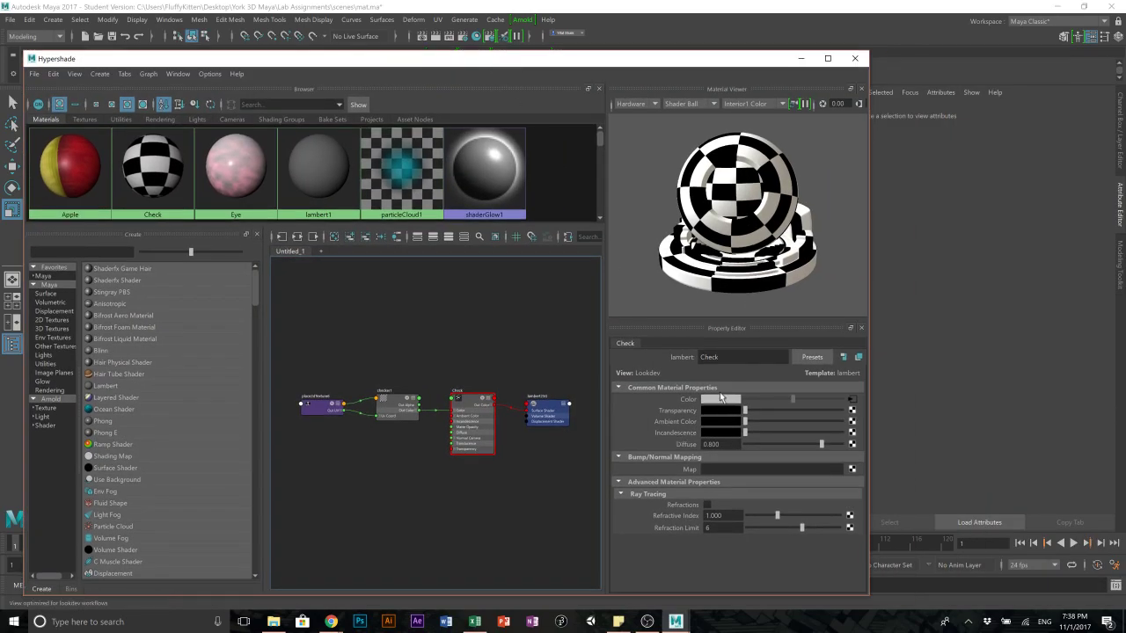
left_click(851, 410)
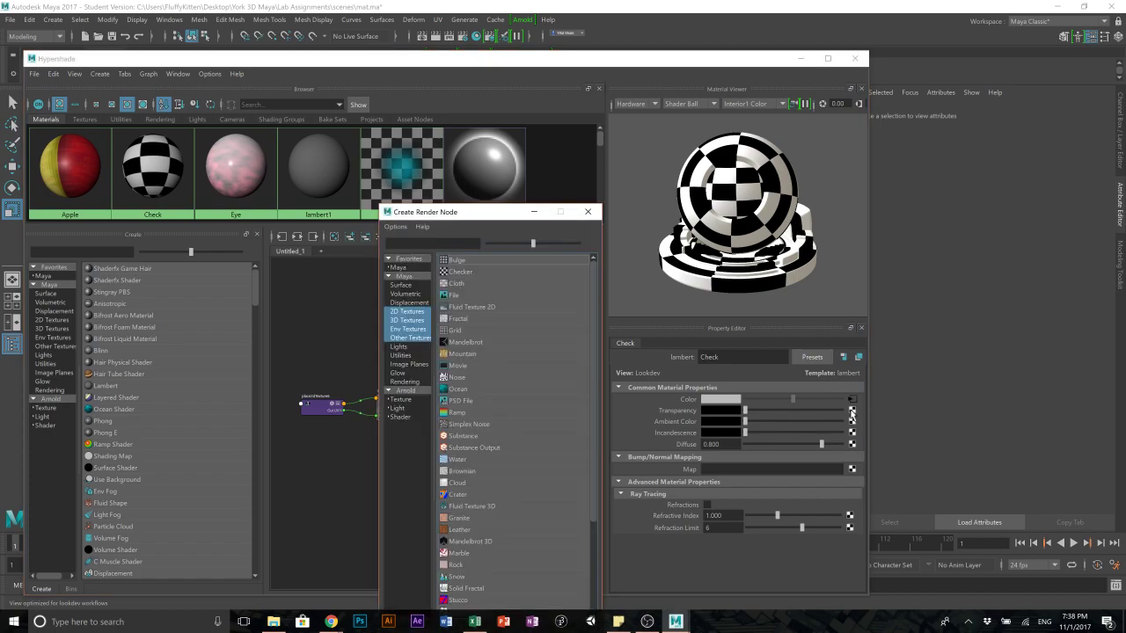
left_click(472, 273)
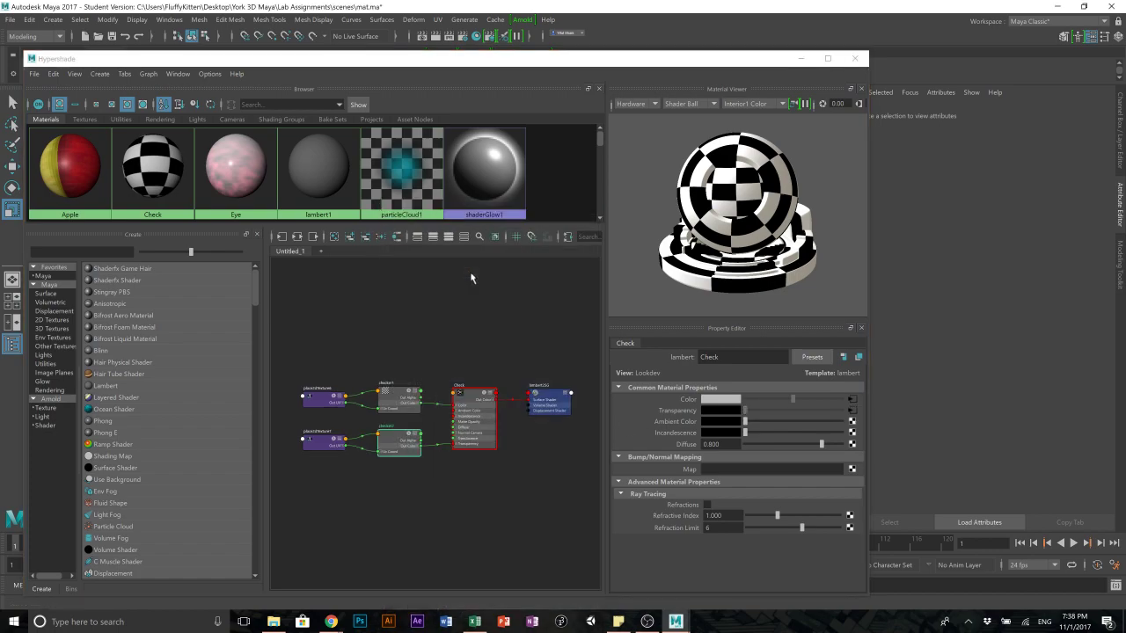
left_click_drag(303, 59, 893, 75)
left_click_drag(349, 249, 334, 289, "alt")
left_click(281, 235)
scroll(349, 295, "down", 3)
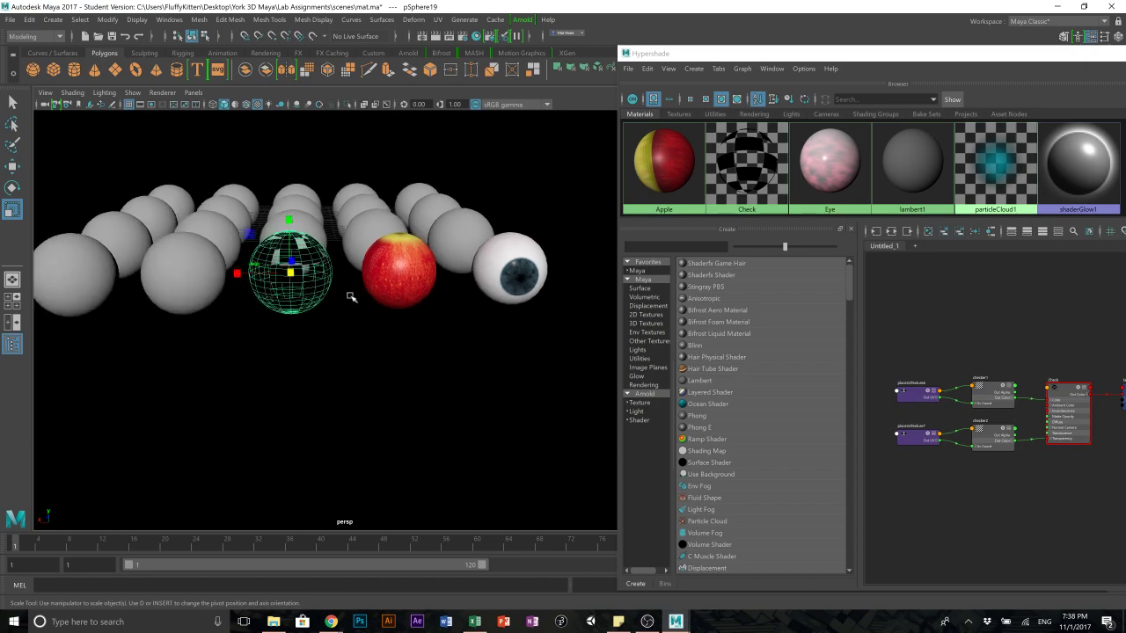
- Set the transparency checker's Color 1 to black and Color 2 to white, and examine the pattern on the checkered sphere
scroll(305, 298, "up", 5)
left_click(305, 297)
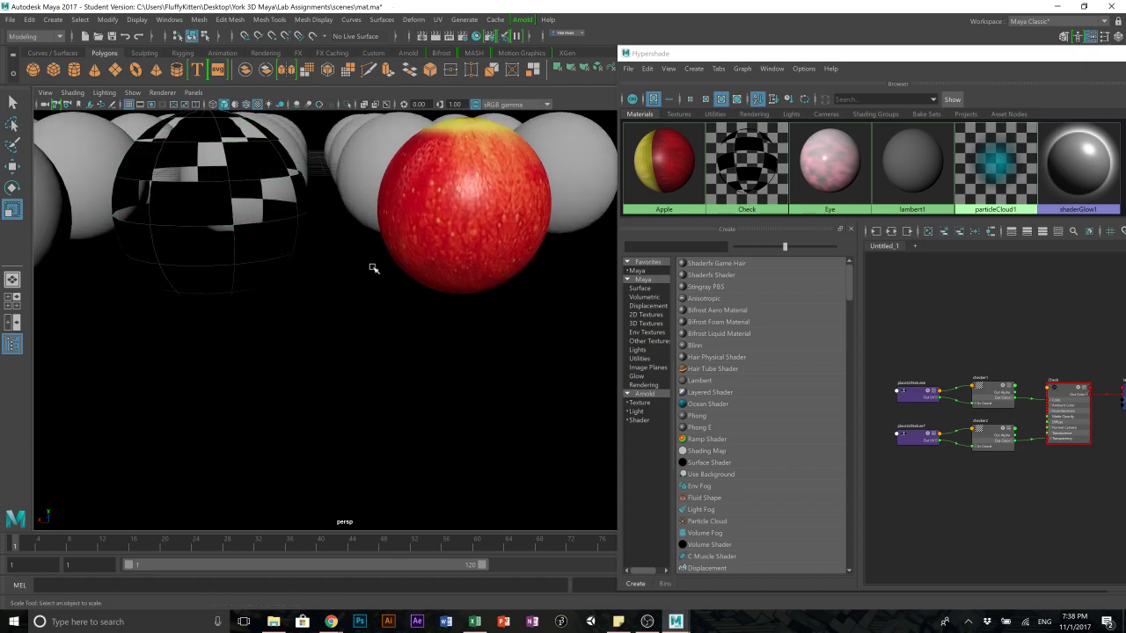
left_click_drag(816, 53, 236, 52)
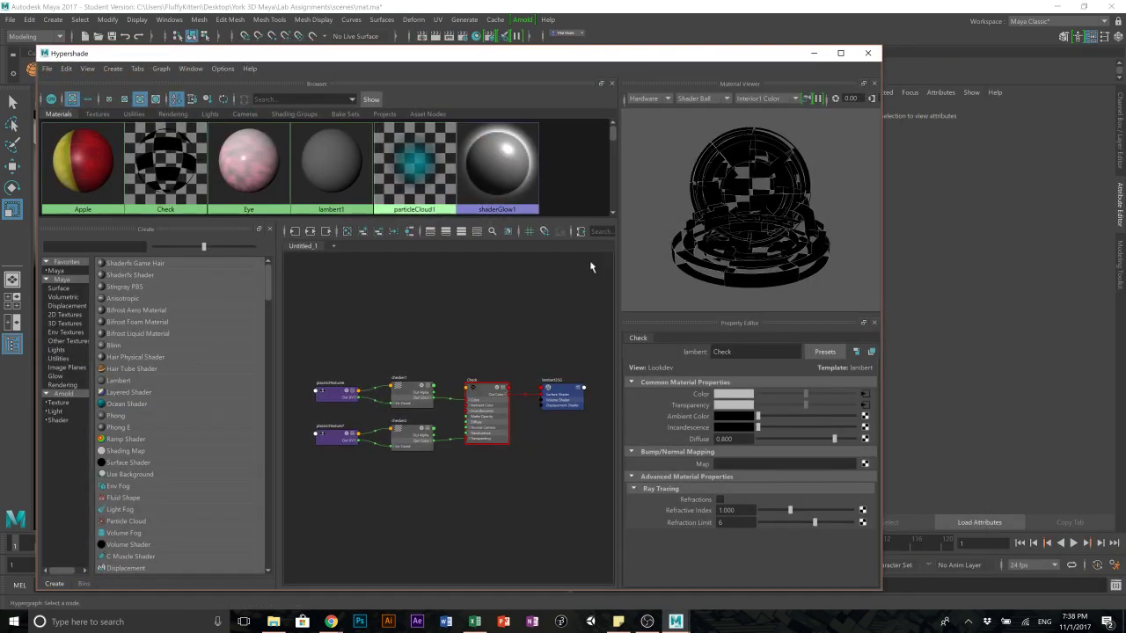
left_click(864, 405)
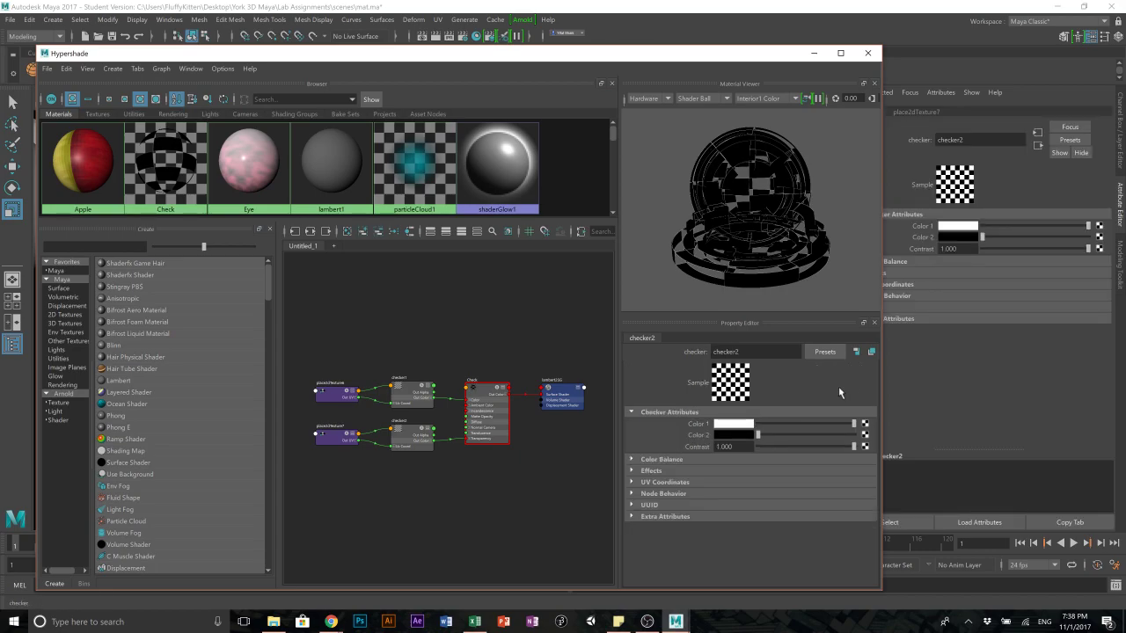
mouse_move(756, 436)
left_mouse_down()
mouse_move(846, 431)
mouse_move(752, 425)
left_mouse_up()
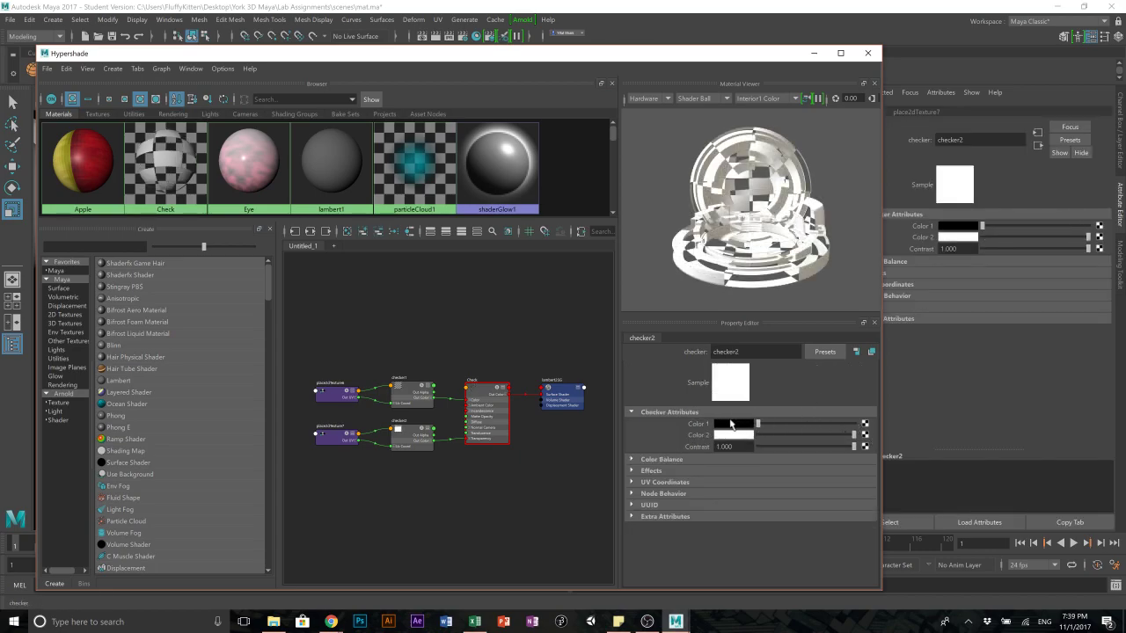
left_click_drag(493, 57, 982, 89)
scroll(387, 290, "down", 3)
left_click_drag(343, 370, 334, 327, "alt")
scroll(1011, 495, "up", 2)
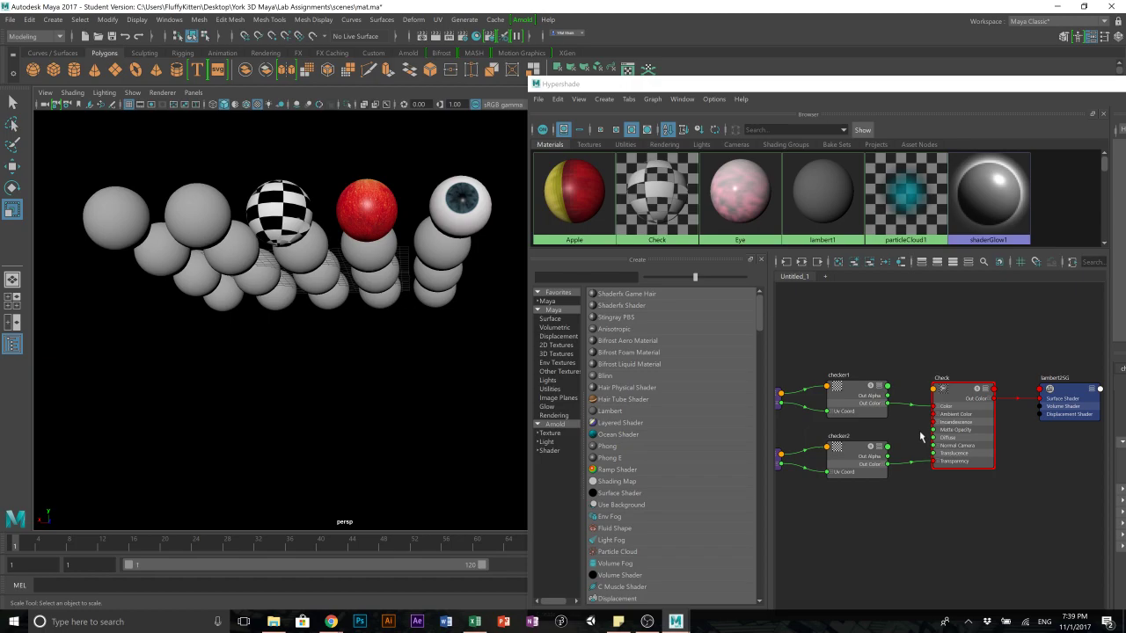
scroll(990, 319, "down", 2)
scroll(952, 363, "up", 6)
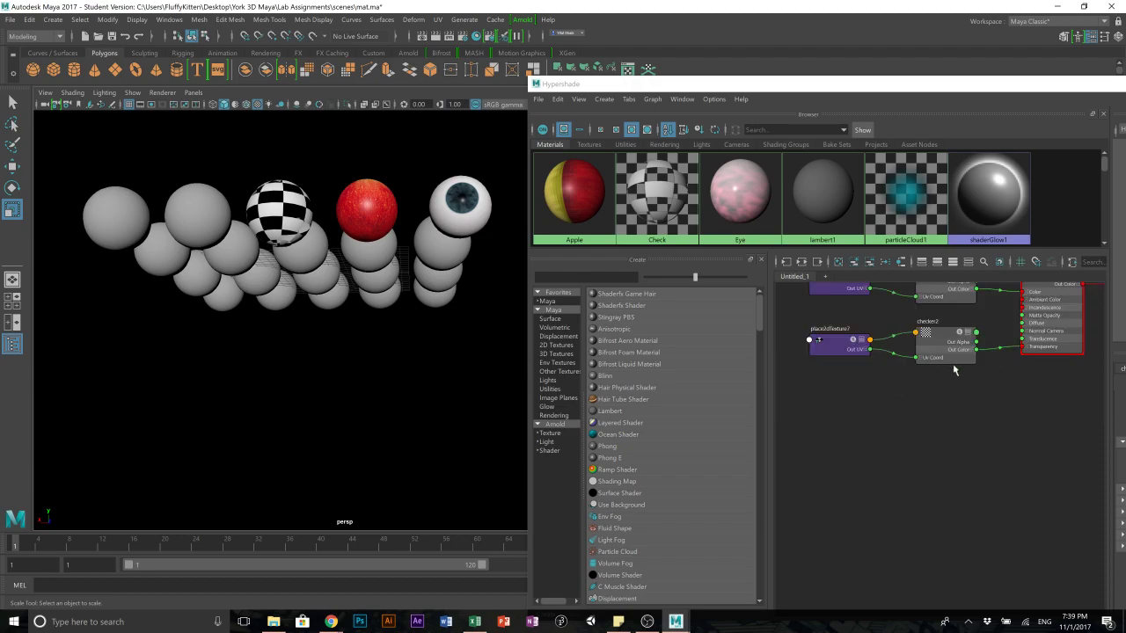
- Create an Ocean Shader material and assign it to the front-row sphere beside the checkered one
left_click(203, 236)
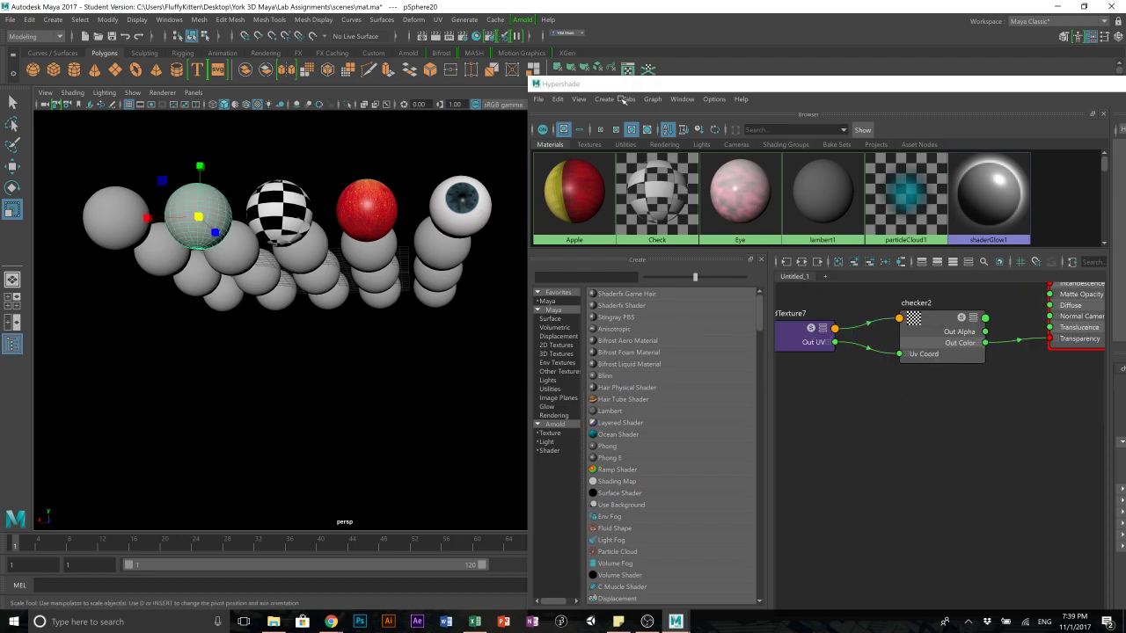
left_click_drag(774, 85, 591, 50)
right_click_drag(257, 310, 255, 296)
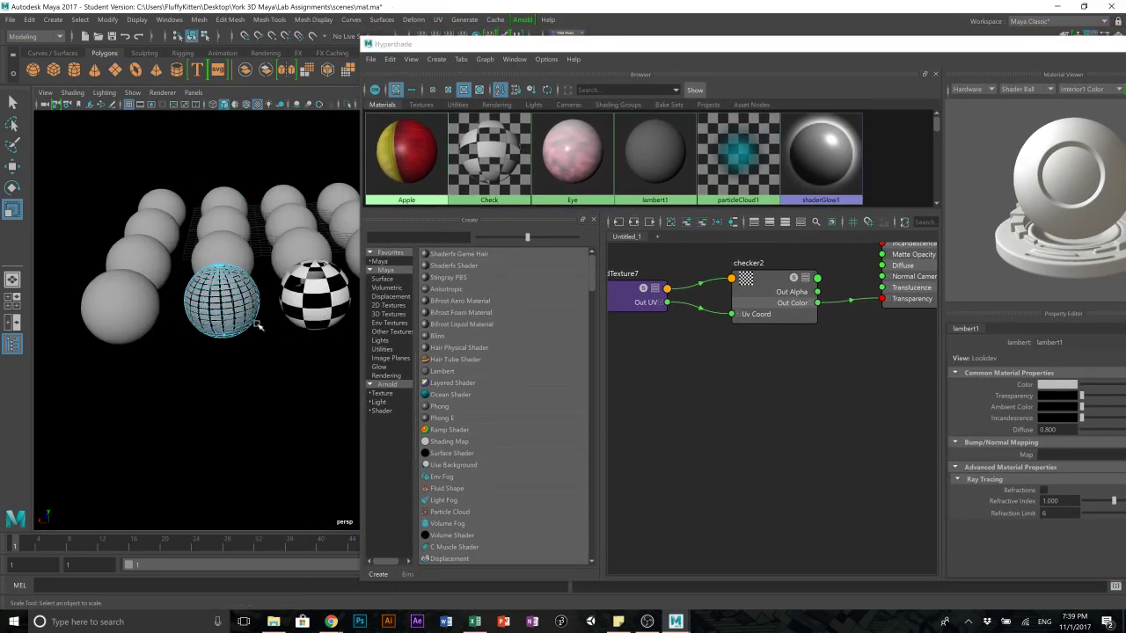
key("ctrl+z")
left_click(450, 394)
middle_click_drag(744, 163, 225, 300)
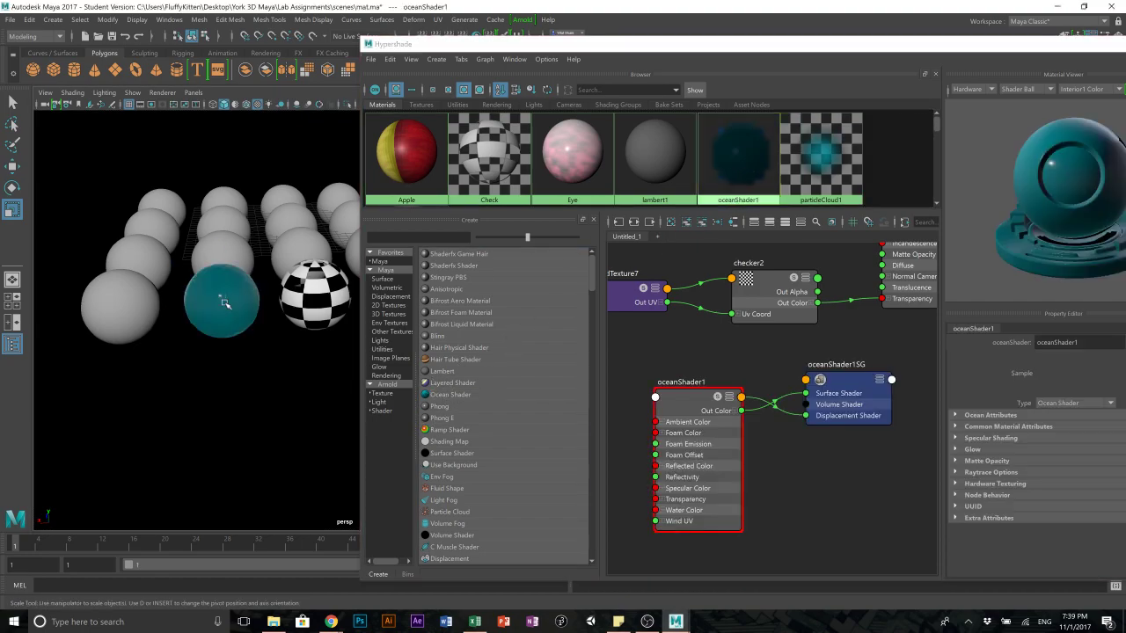
left_click(272, 378)
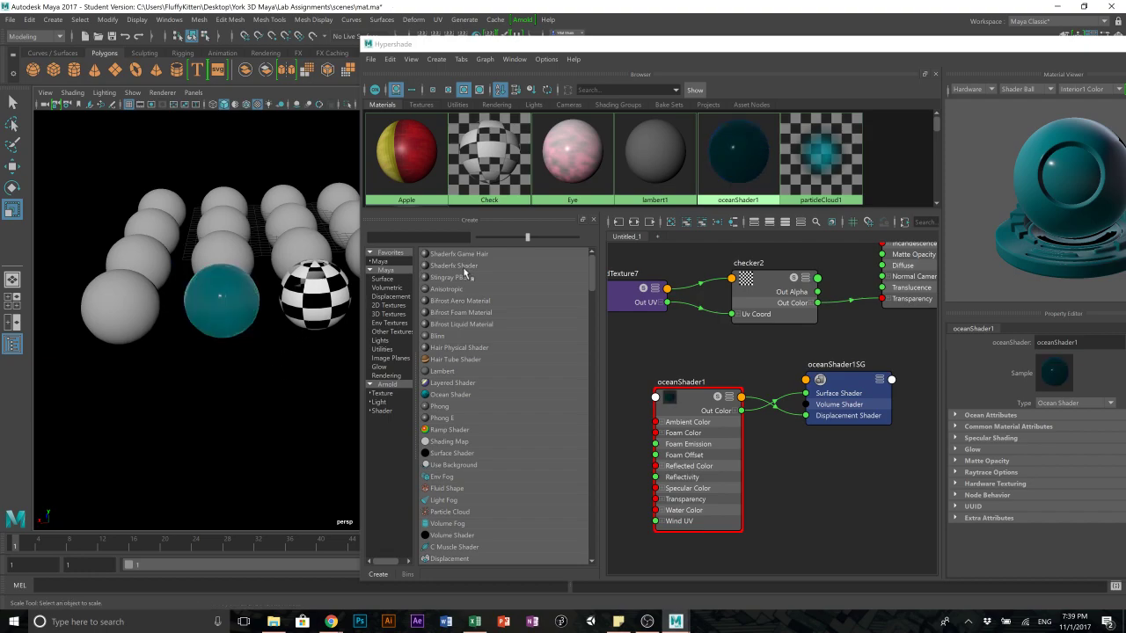
- Review the render settings for Maya Software and try to render the scene in the Render View
left_click(229, 307)
scroll(229, 307, "up", 5)
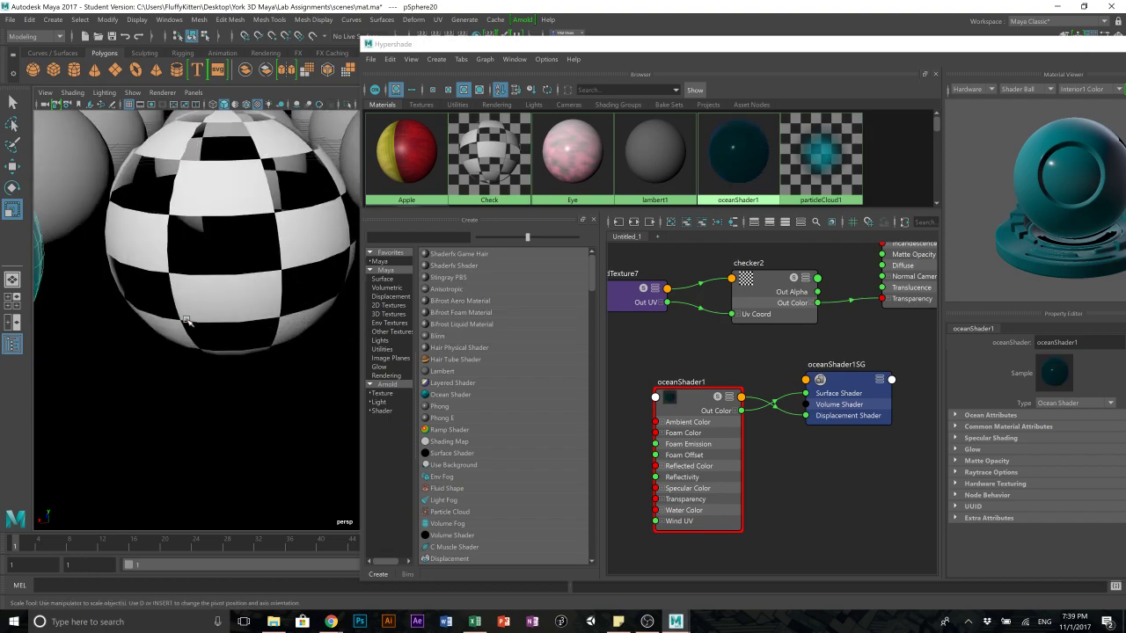
scroll(229, 307, "down", 4)
double_click(557, 44)
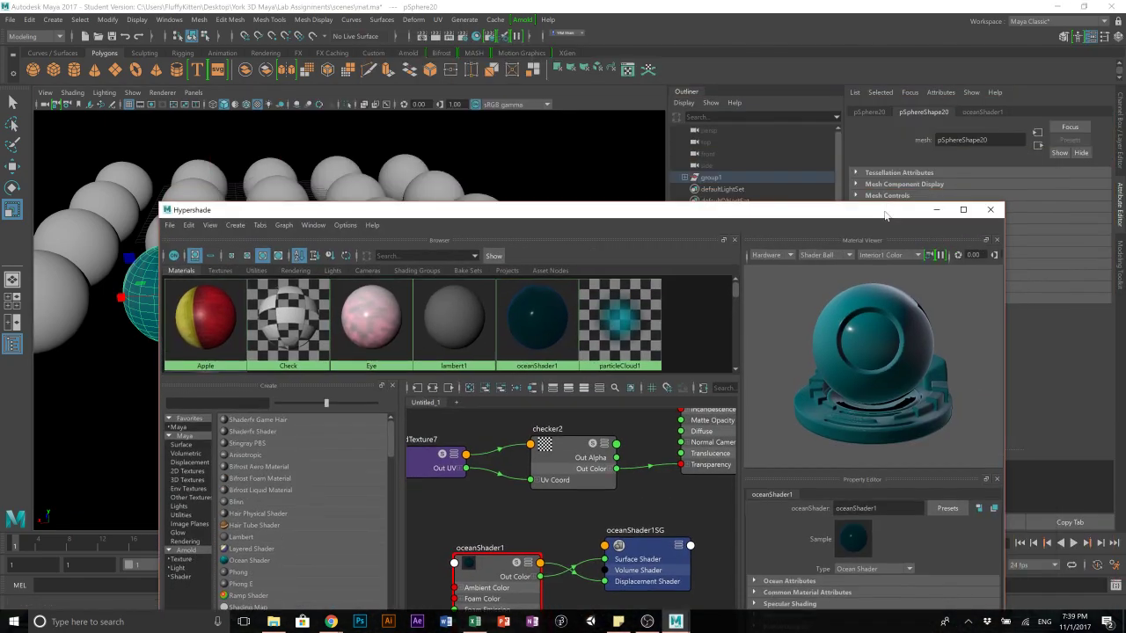
left_click(557, 46)
left_click(464, 39)
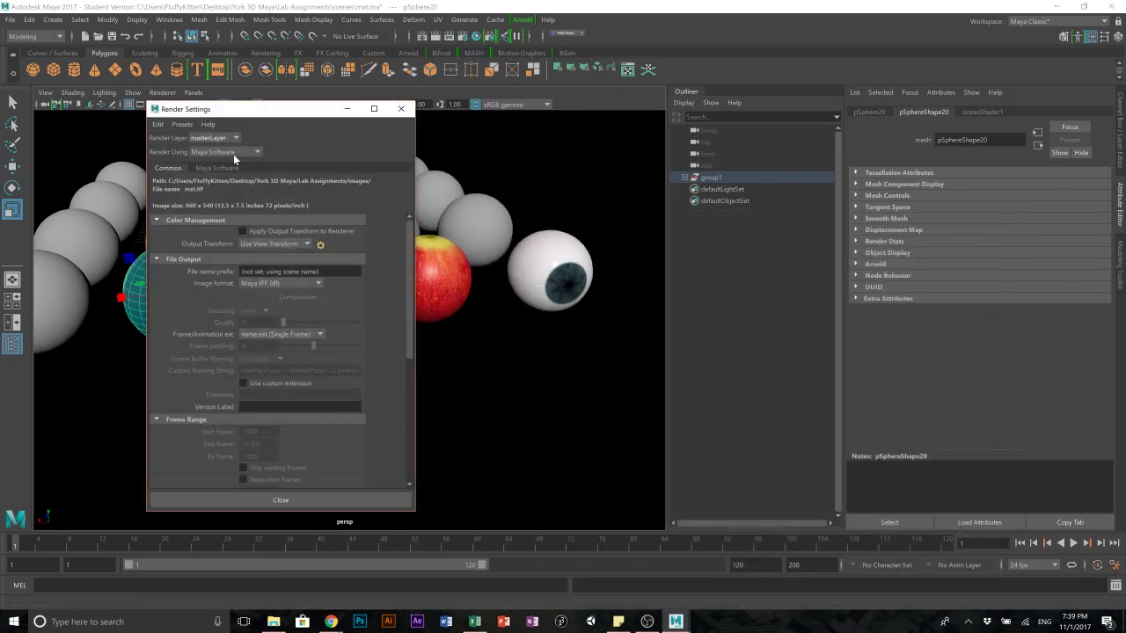
left_click(401, 108)
left_click(422, 36)
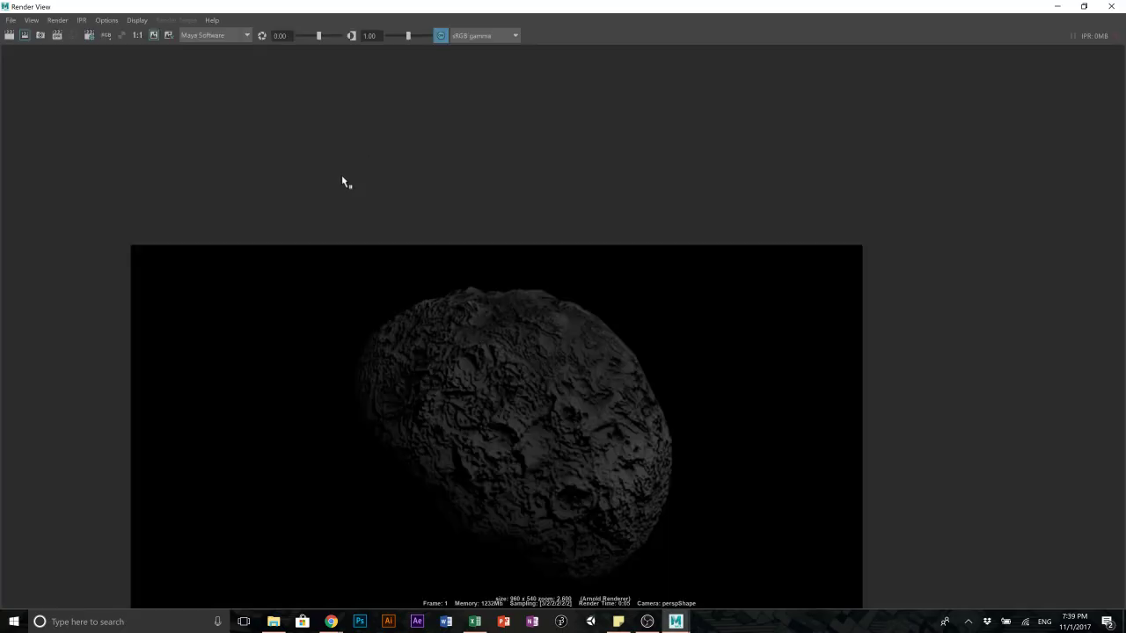
left_click(8, 35)
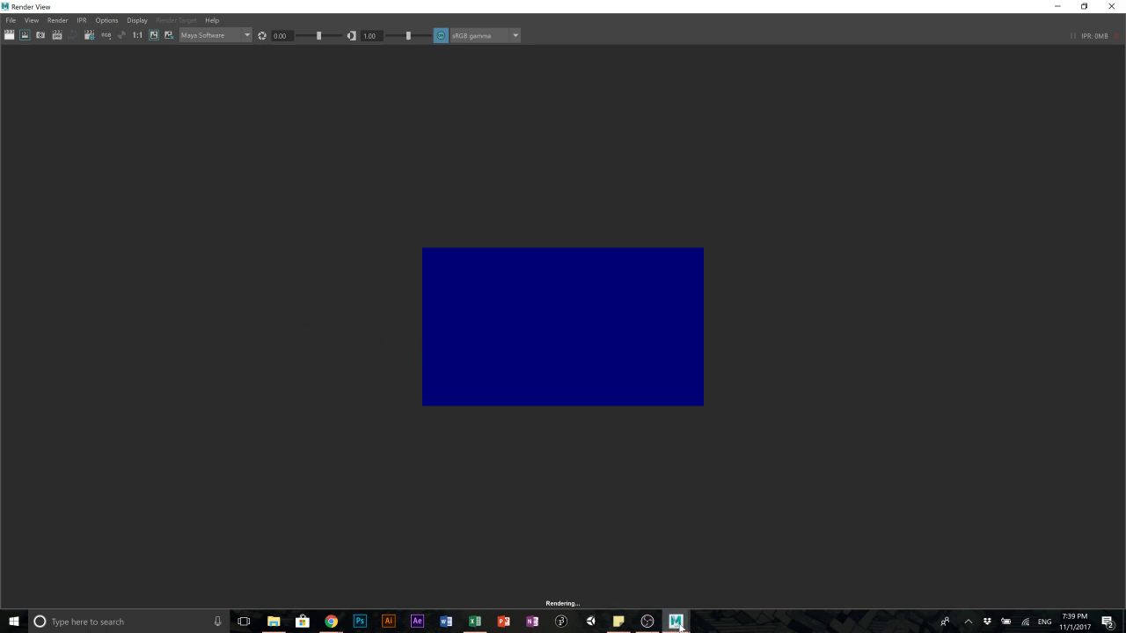
- Switch to Task Manager, force the Maya process to end, and close Task Manager
left_click(707, 568)
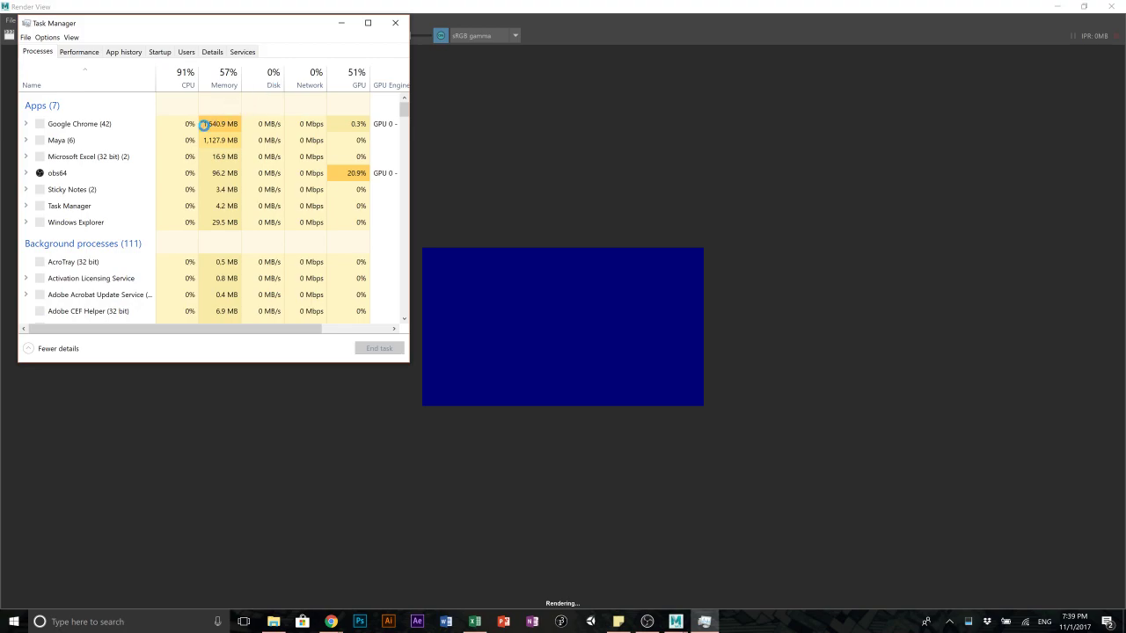
left_click(88, 139)
left_click(379, 348)
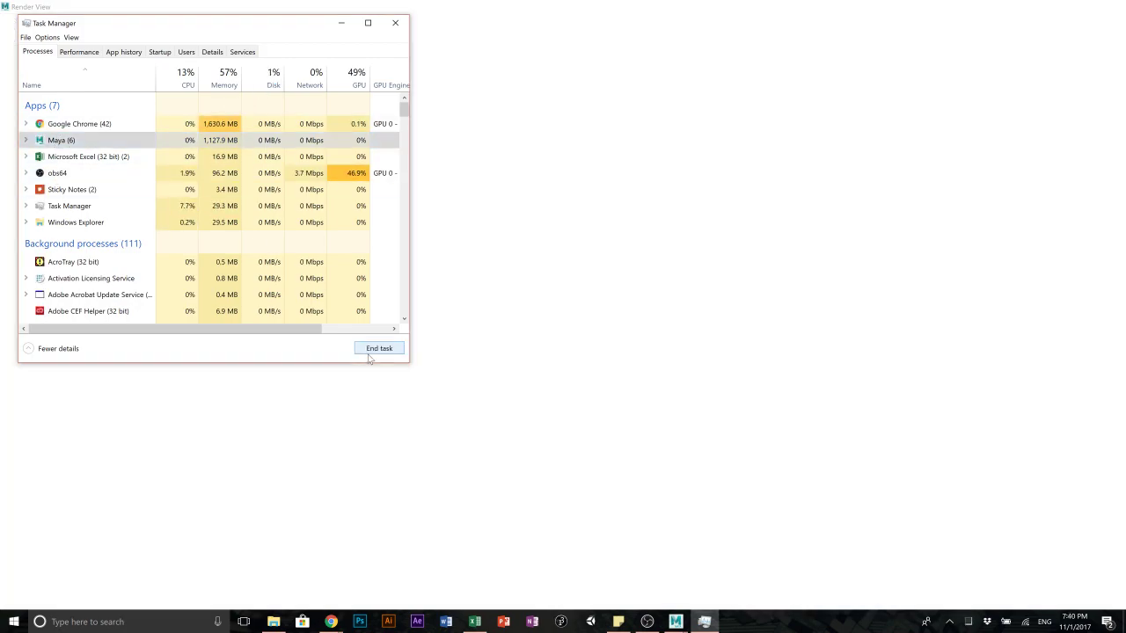
left_click(404, 29)
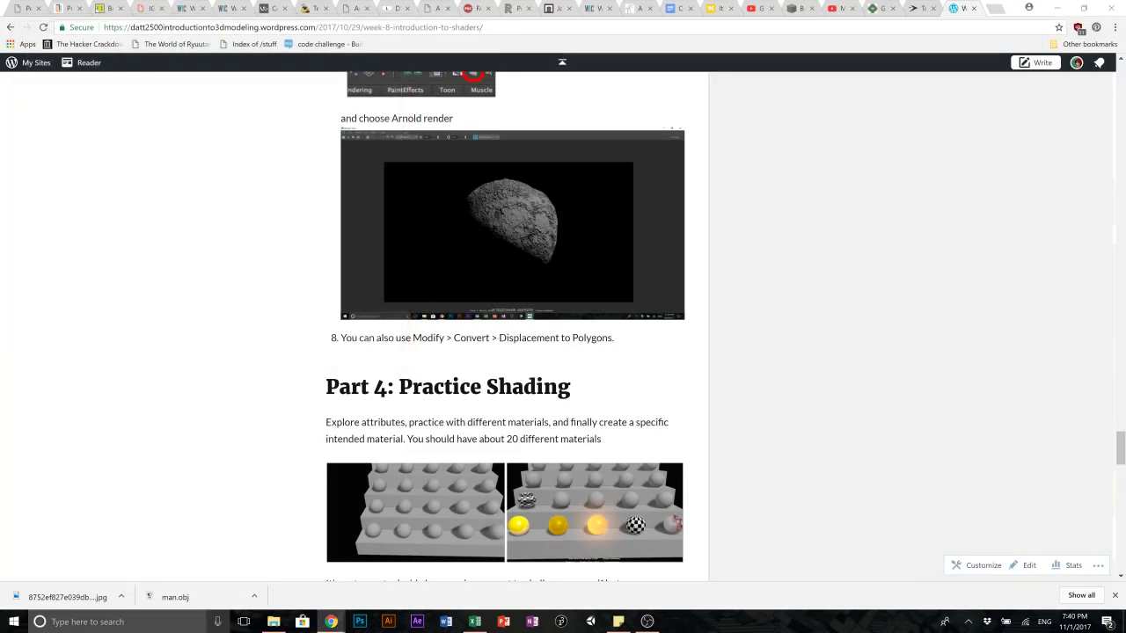
- Relaunch Autodesk Maya 2017 and dismiss the What's New Highlight Settings dialog
left_click(121, 625)
type("ma")
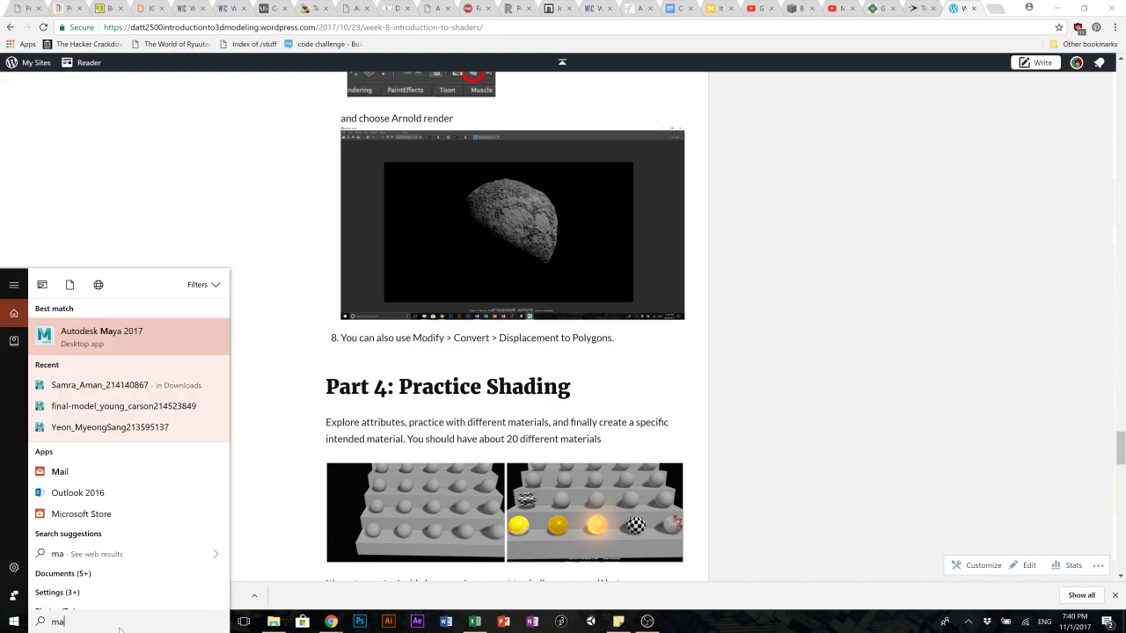
left_click(142, 348)
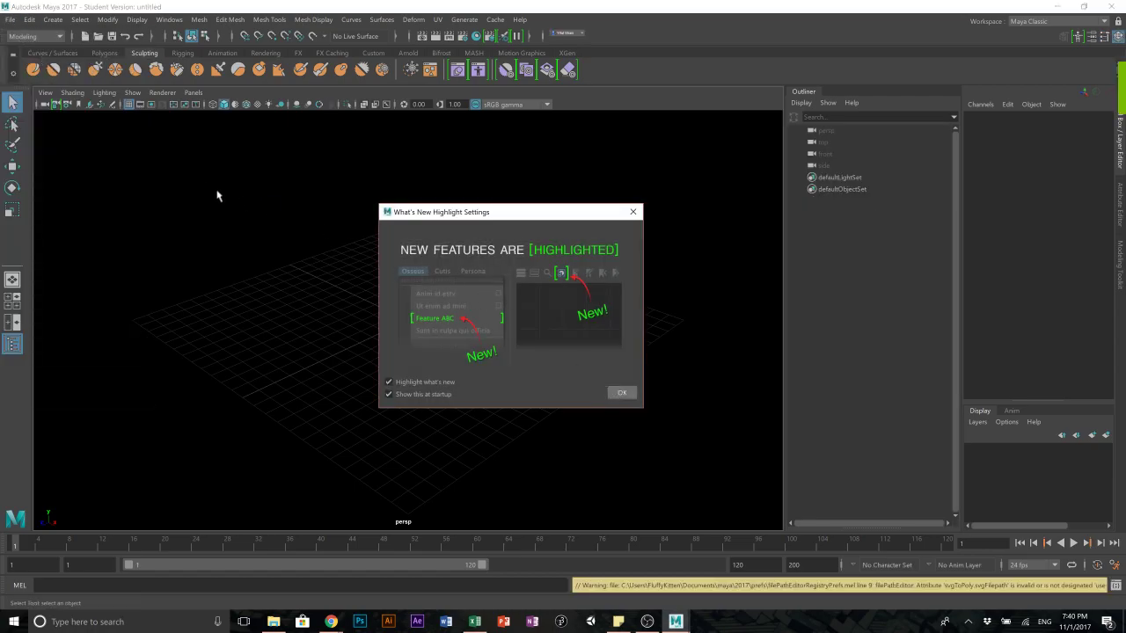
left_click(622, 393)
left_click(11, 20)
left_click(35, 53)
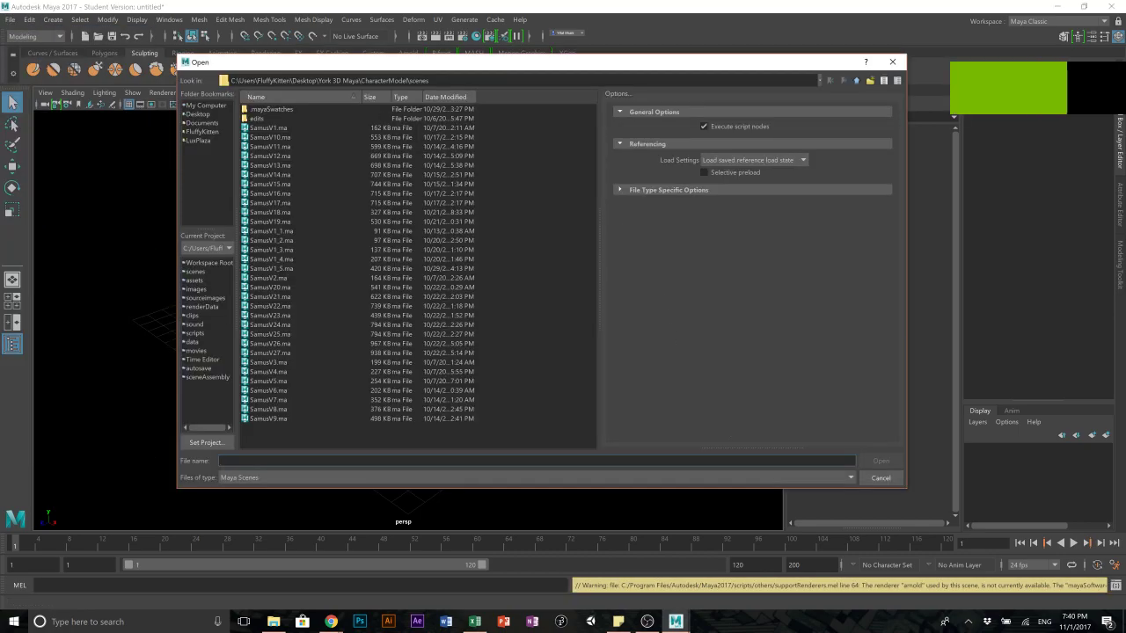
left_click(882, 480)
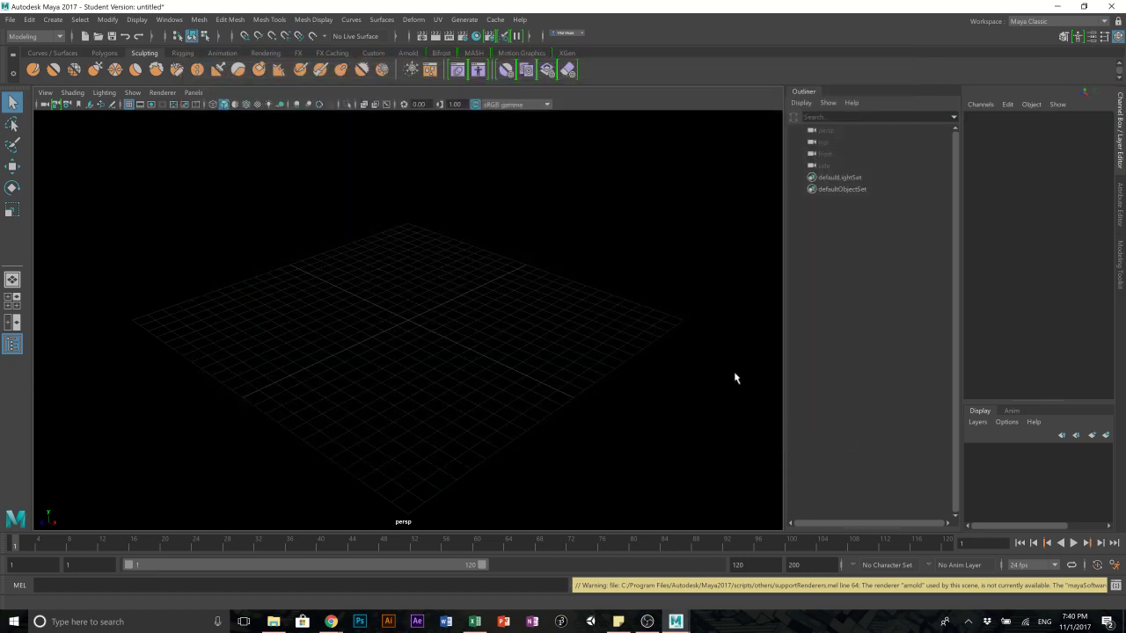
- Create a polygon sphere at the origin and duplicate it along positive X into an evenly spaced row of four
left_click(105, 53)
left_click(32, 69)
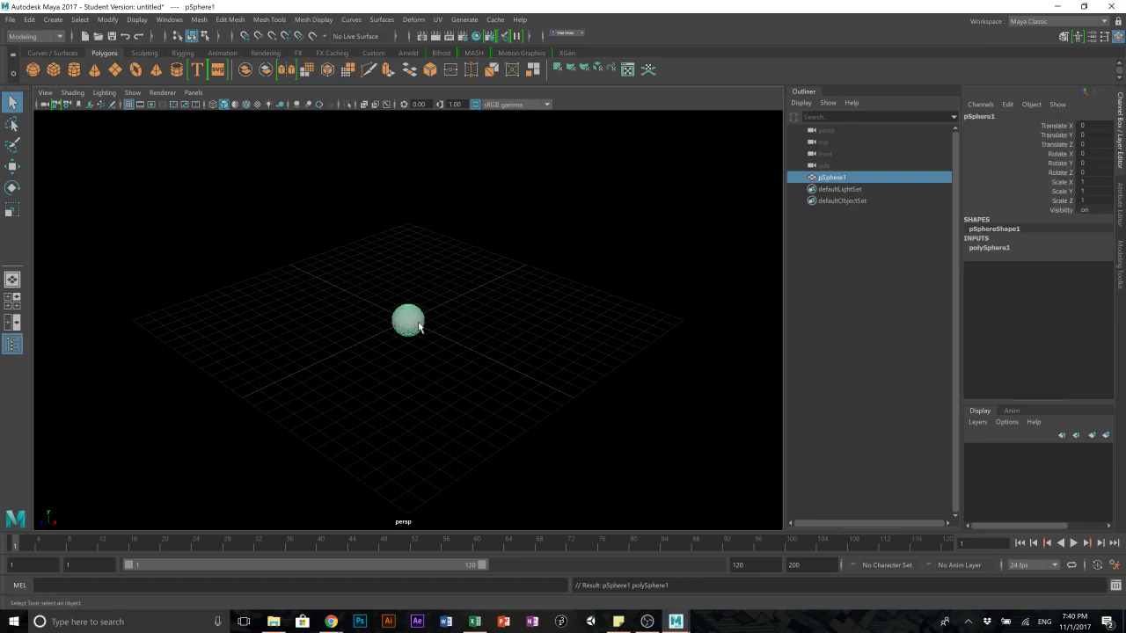
key("ctrl+d")
key("w")
left_click_drag(454, 342, 581, 405)
key("ctrl+d")
key("ctrl+d")
- Duplicate the four spheres toward negative X to extend the row to eight, and move the positive-end sphere to about X 8.73
left_click(474, 358, "shift")
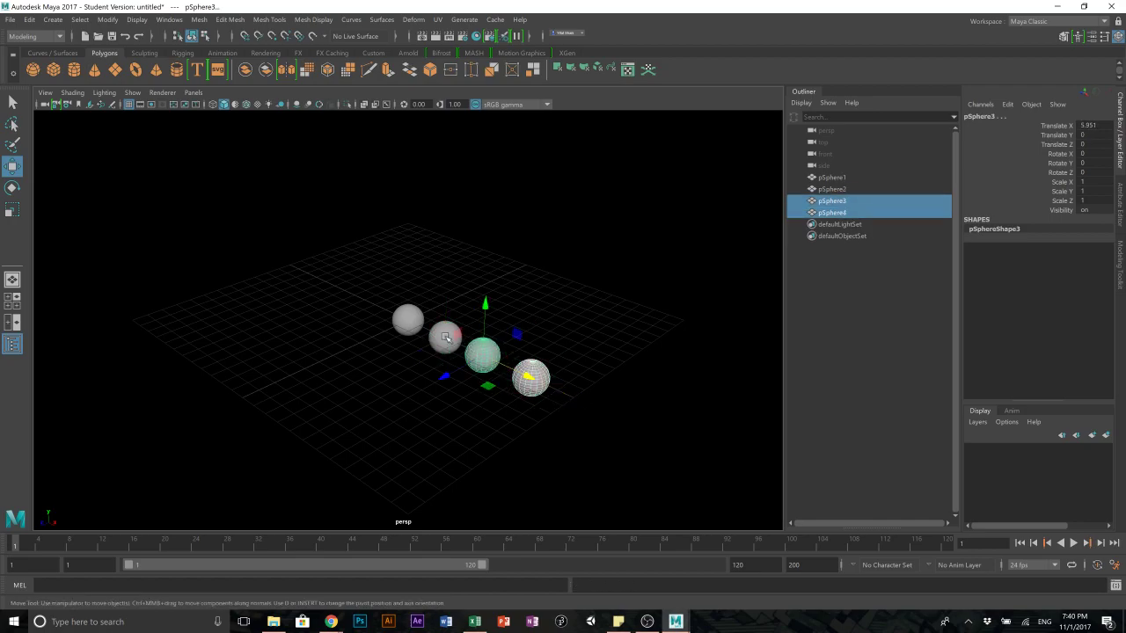
left_click(445, 337, "shift")
left_click(408, 320, "shift")
key("ctrl+d")
left_click_drag(452, 337, 318, 278)
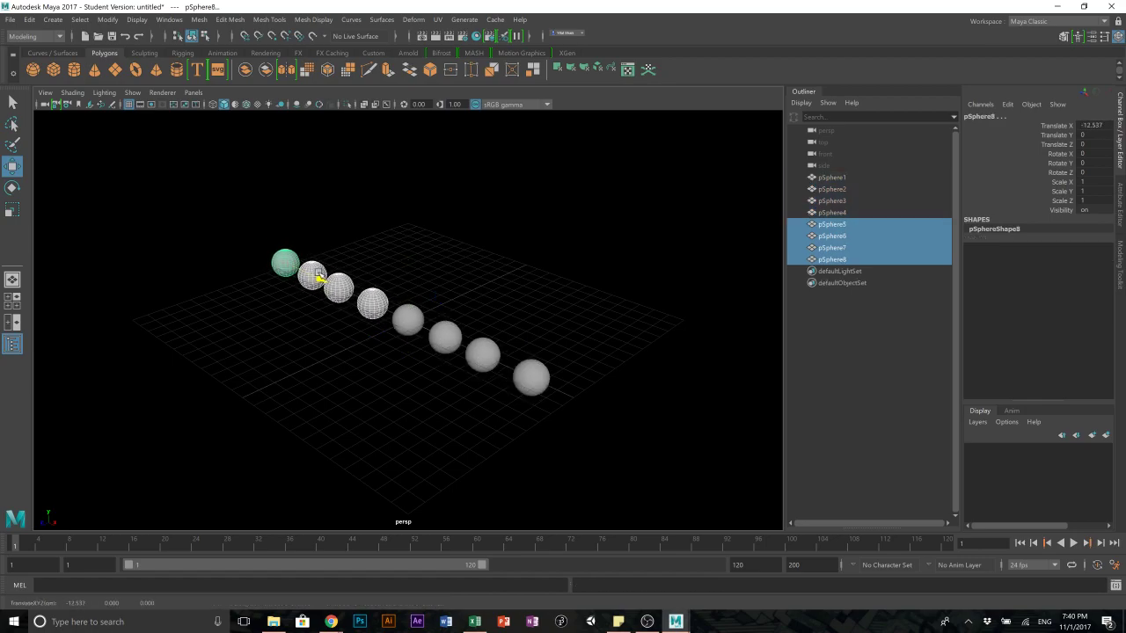
left_click(530, 380)
left_click_drag(583, 402, 575, 397)
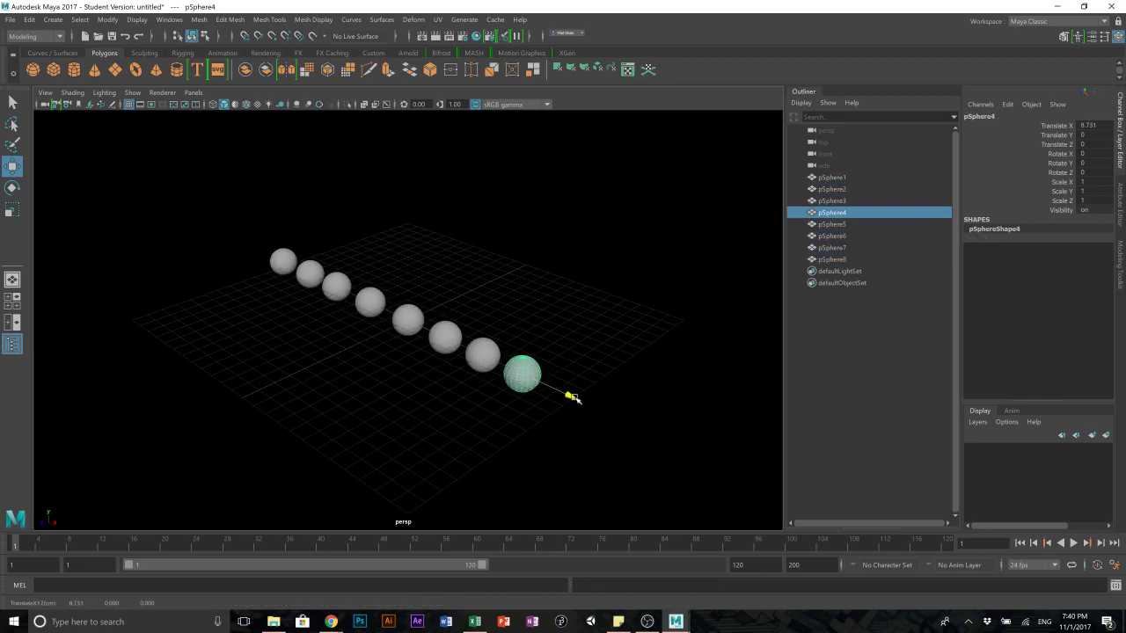
- Duplicate the whole row of eight spheres and move the copies about 3.79 units along Z as a second row
left_click_drag(320, 341, 365, 375, "alt")
left_click_drag(149, 221, 589, 435)
key("ctrl+d")
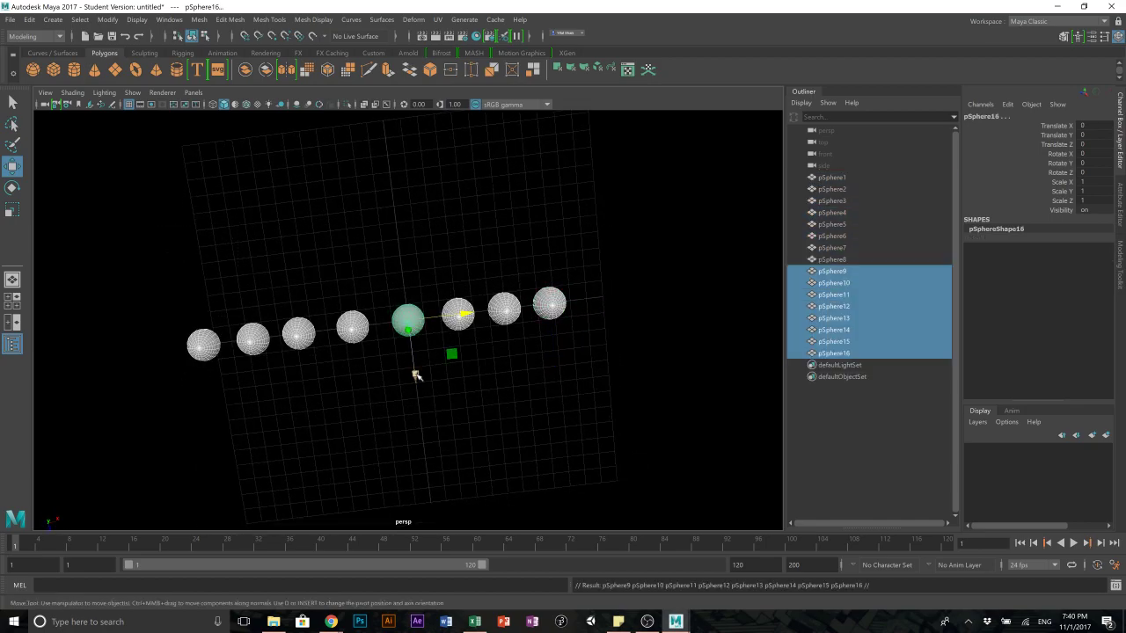
left_click_drag(415, 372, 420, 432)
left_click(491, 446)
left_click_drag(491, 446, 470, 410, "alt")
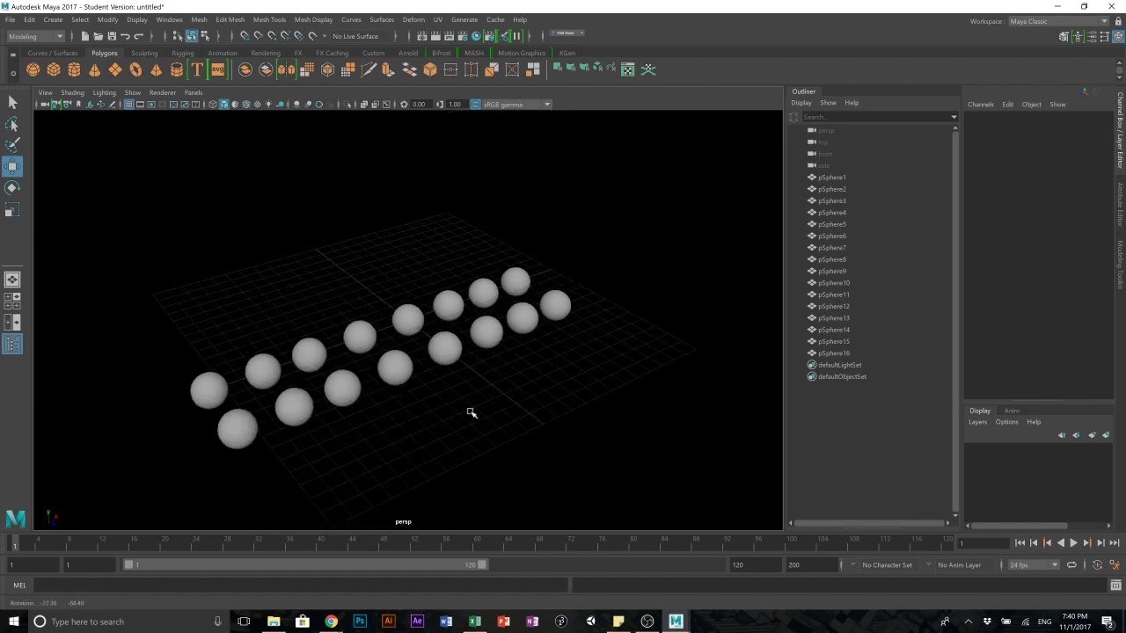
- Create an Ocean Shader in the Hypershade, assign it to the positive-X end sphere of the second row, and inspect it up close
left_click(557, 301)
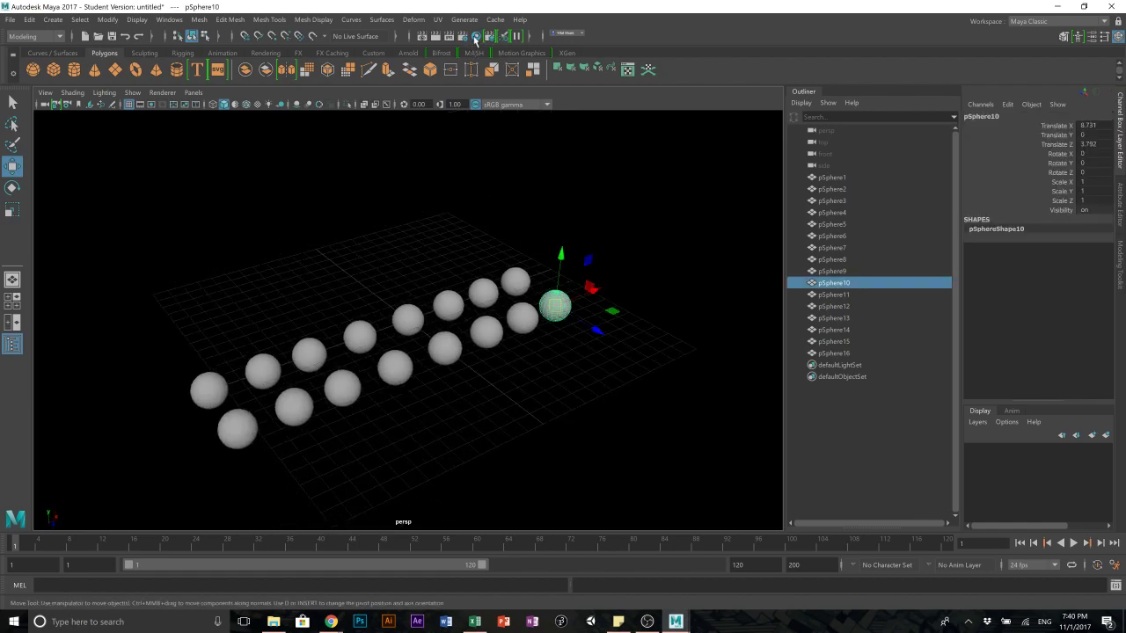
left_click(475, 38)
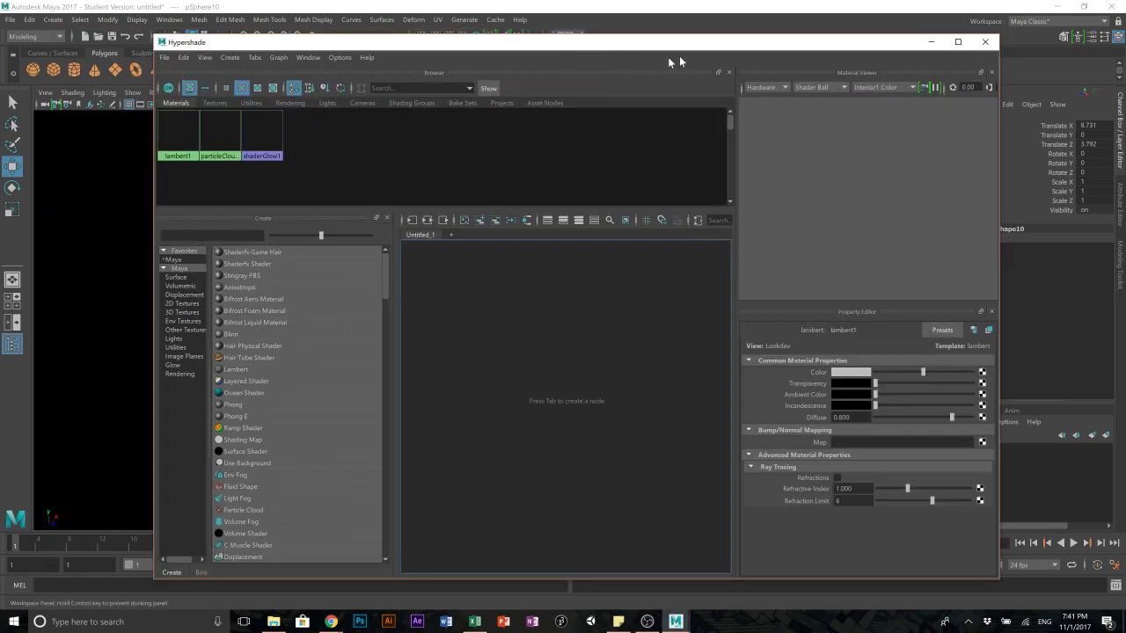
left_click_drag(668, 44, 829, 11)
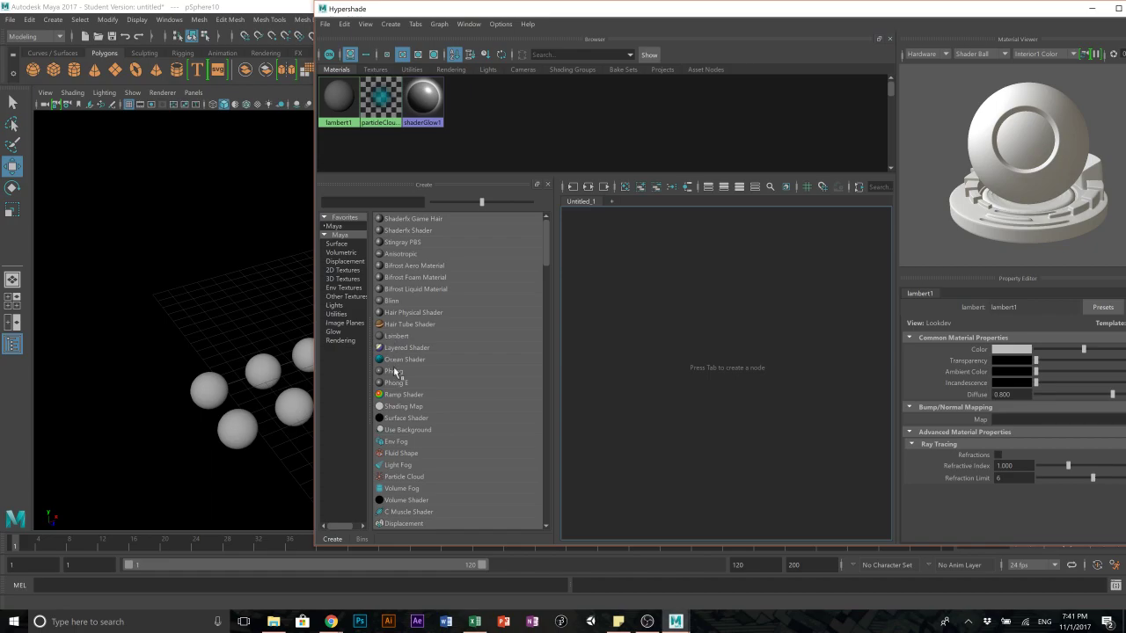
left_click_drag(406, 9, 657, 31)
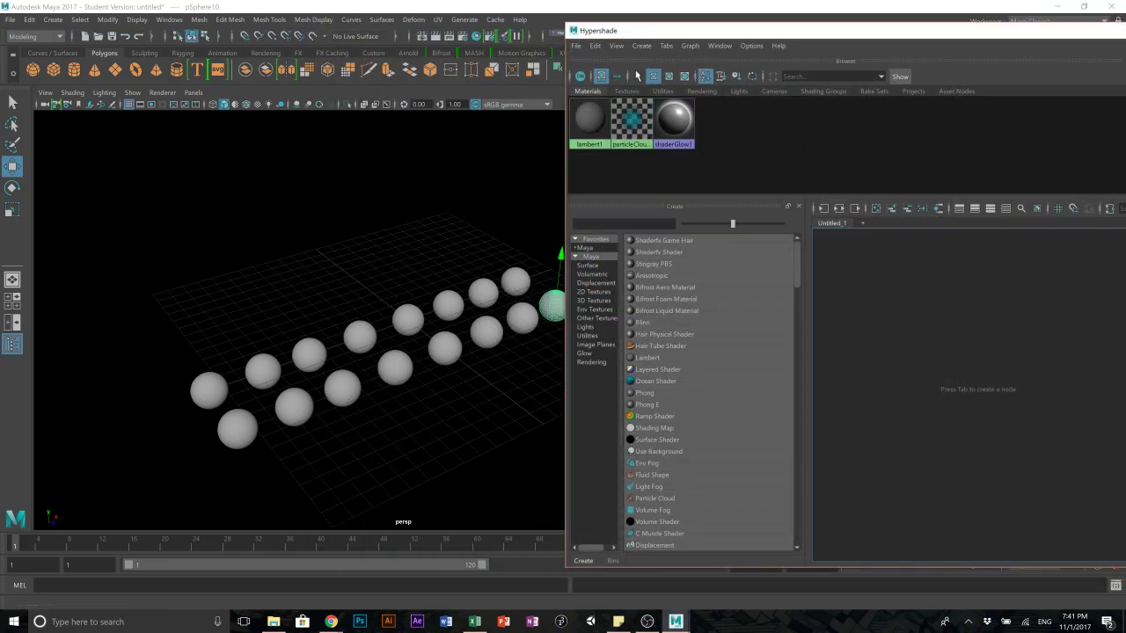
left_click(634, 383)
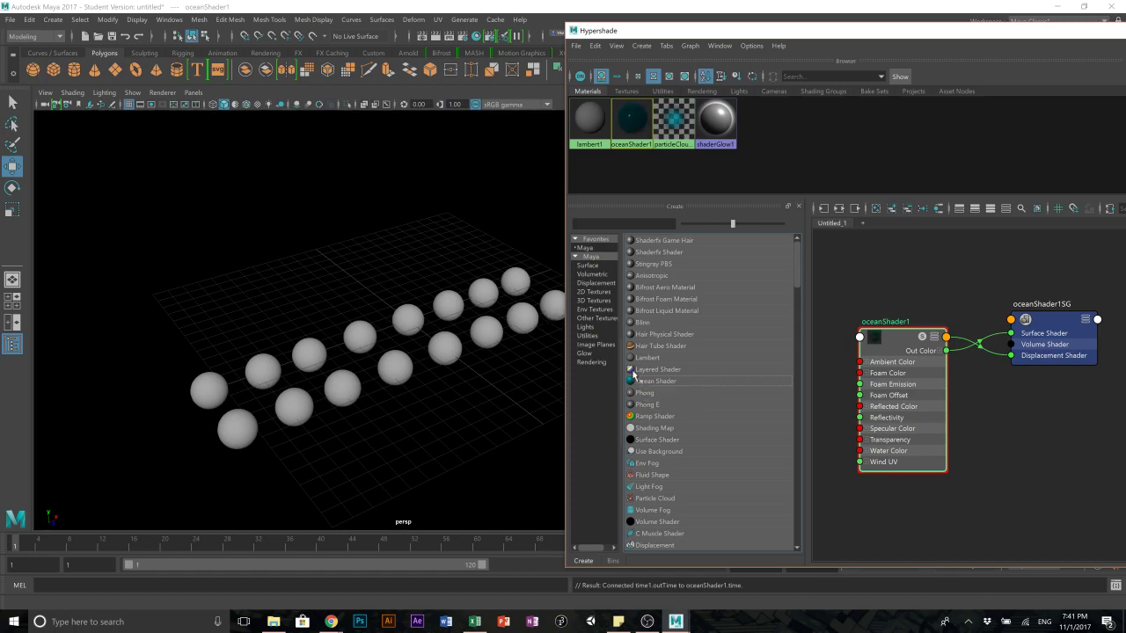
middle_click_drag(631, 119, 554, 308)
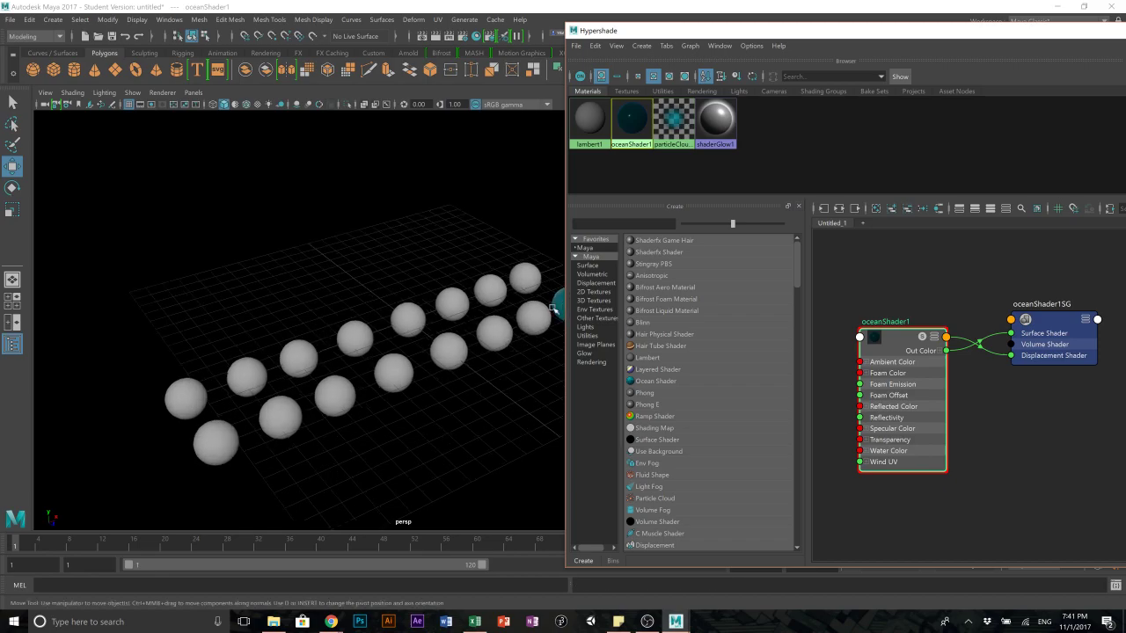
scroll(548, 283, "up", 3)
scroll(361, 259, "up", 6)
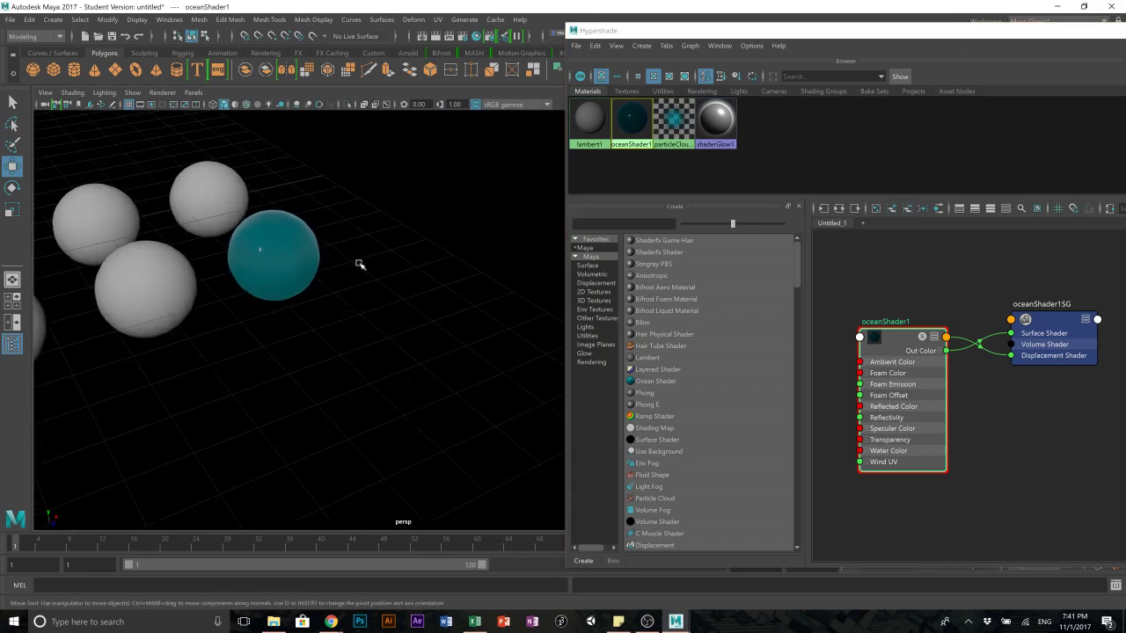
- Set the Ocean Shader's Scale to about 3.373 in the maximized Hypershade and change the material preview geometry to Sphere
scroll(305, 229, "up", 4)
middle_click_drag(276, 211, 443, 368, "alt")
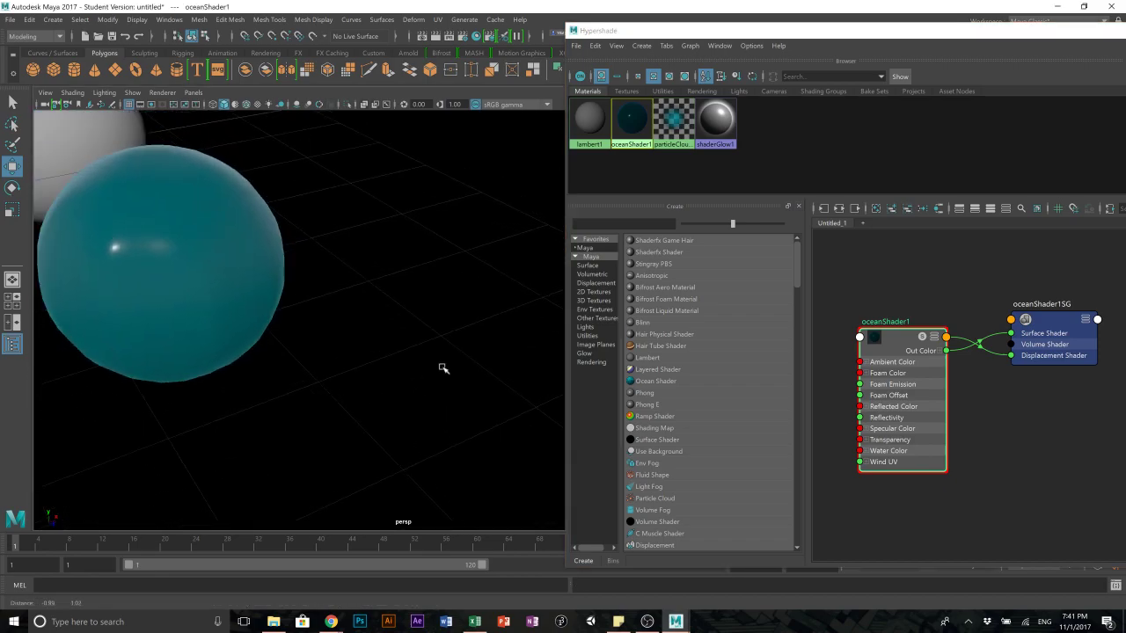
double_click(651, 30)
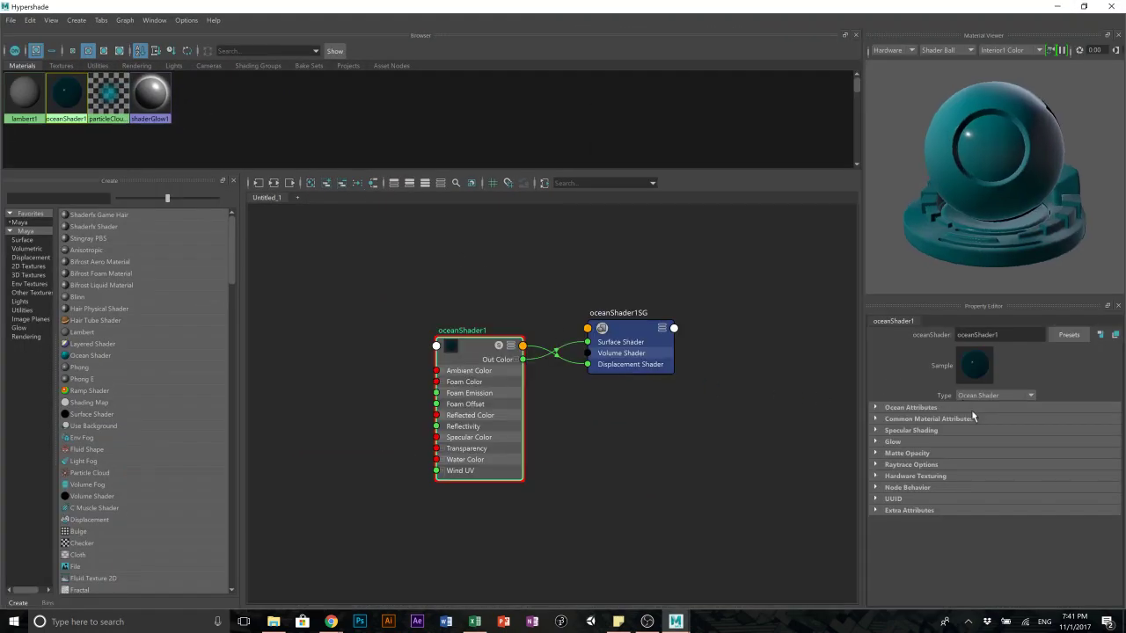
left_click(977, 409)
left_click(978, 408)
left_click(980, 409)
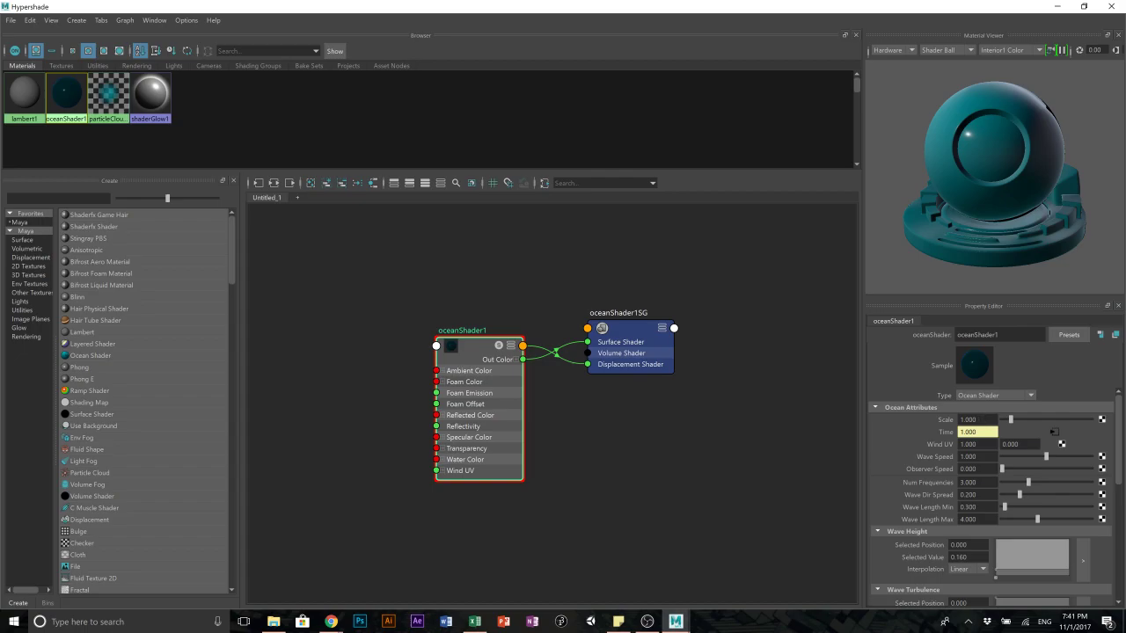
left_click_drag(1013, 422, 1032, 419)
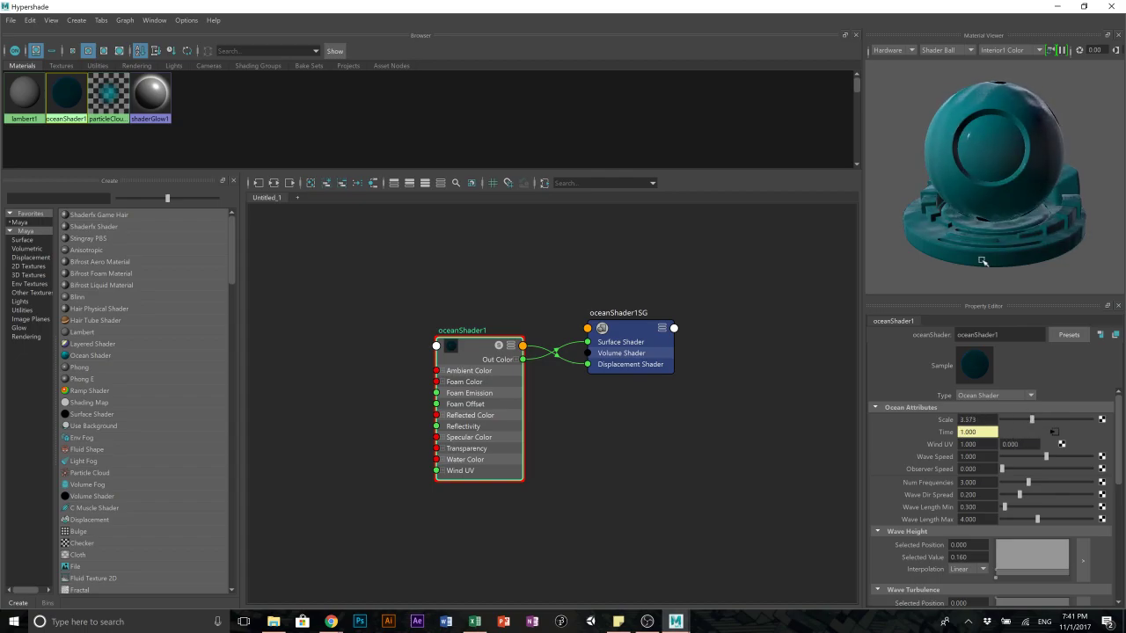
left_click(944, 51)
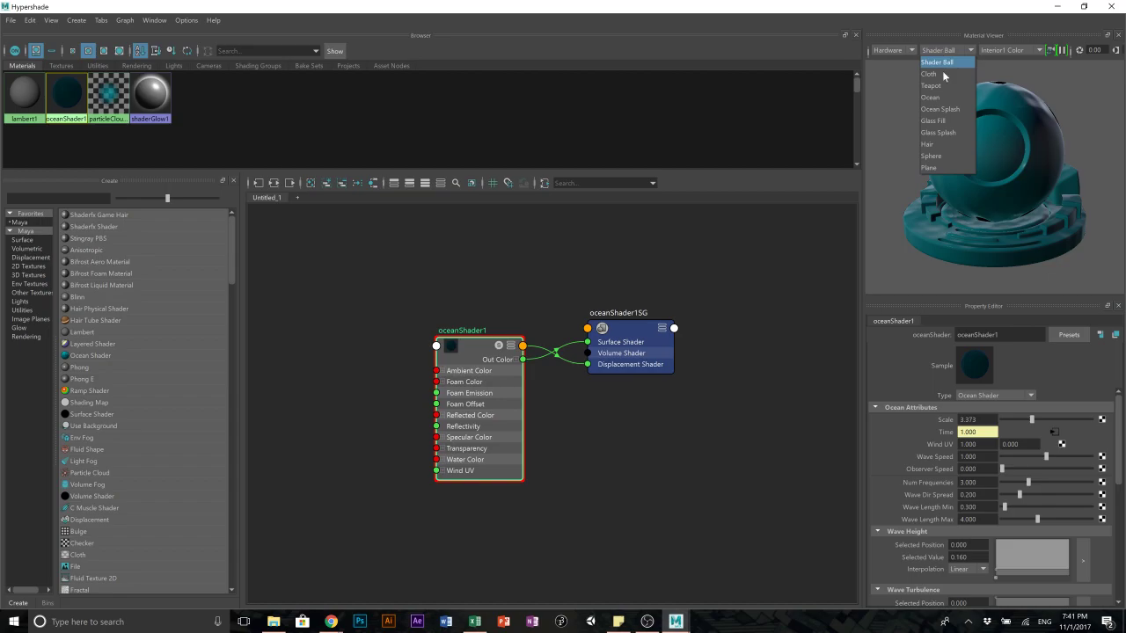
left_click(934, 157)
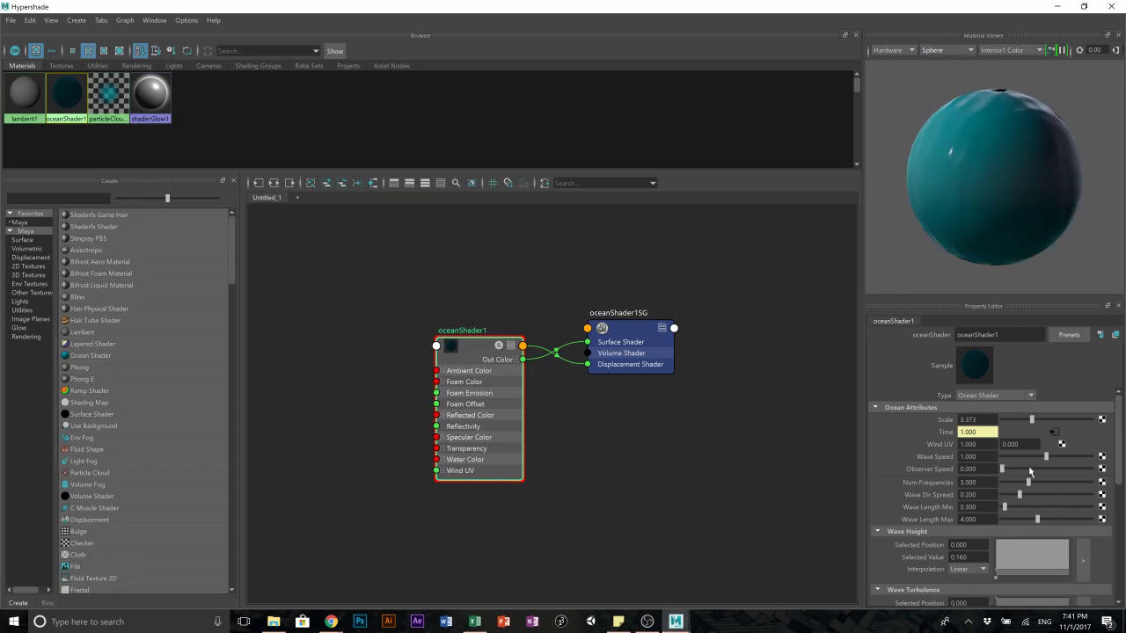
- Slightly raise the Ocean Shader's Wave Speed and Observer Speed, and choose an interpolation for its Wave Turbulence
mouse_move(1046, 459)
left_mouse_down()
mouse_move(1101, 464)
mouse_move(1057, 467)
left_mouse_up()
left_click_drag(1001, 473, 1014, 472)
scroll(1029, 489, "down", 5)
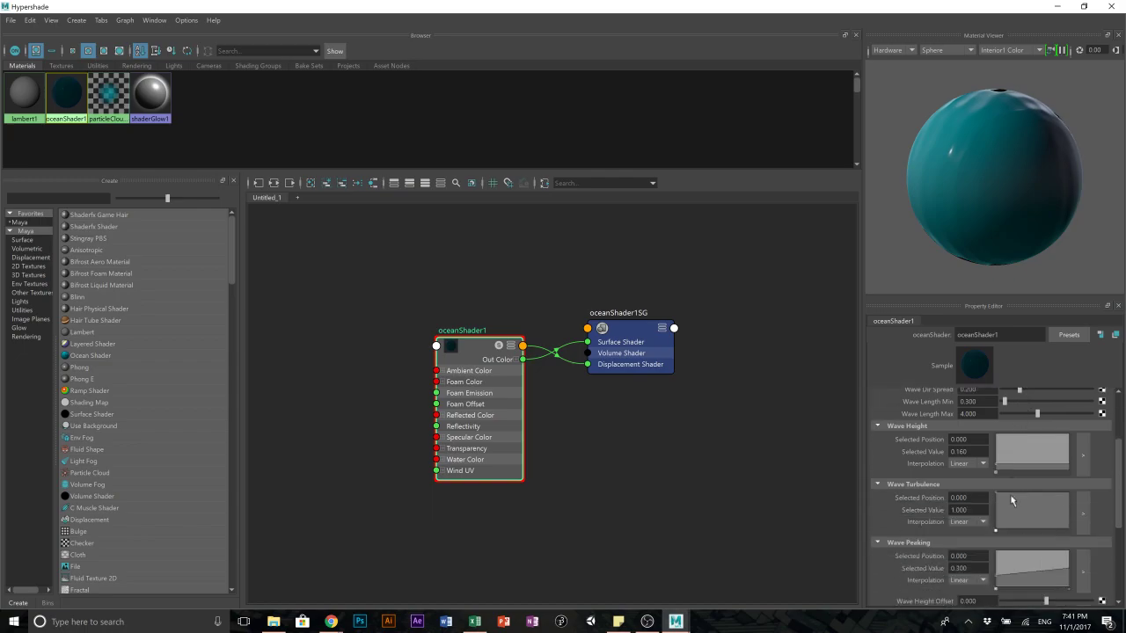
scroll(905, 465, "down", 5)
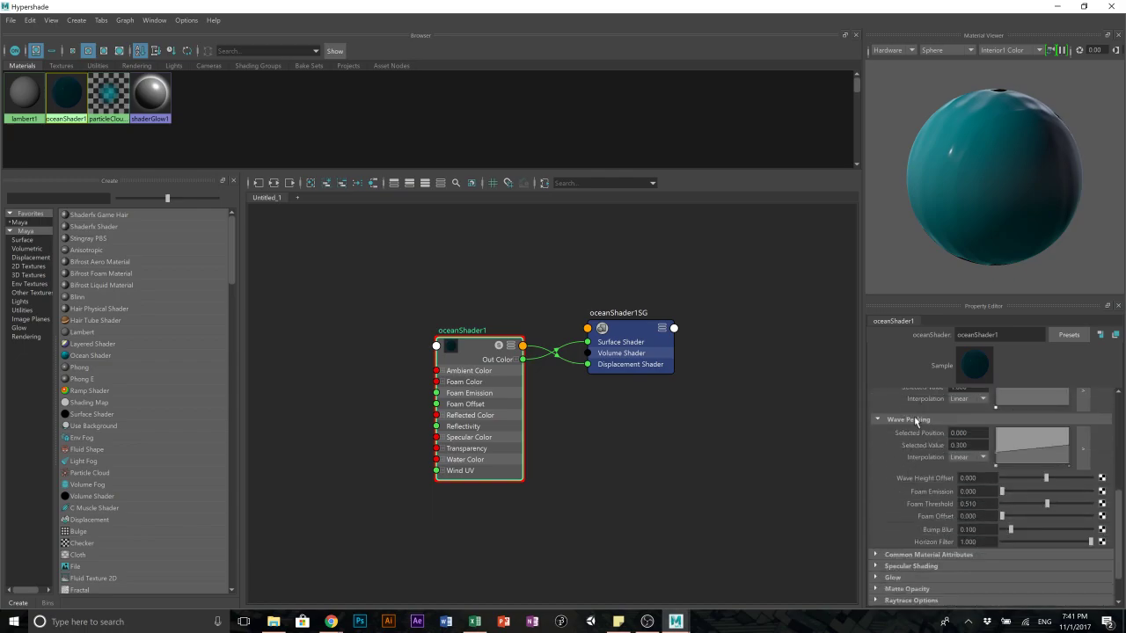
scroll(941, 408, "up", 3)
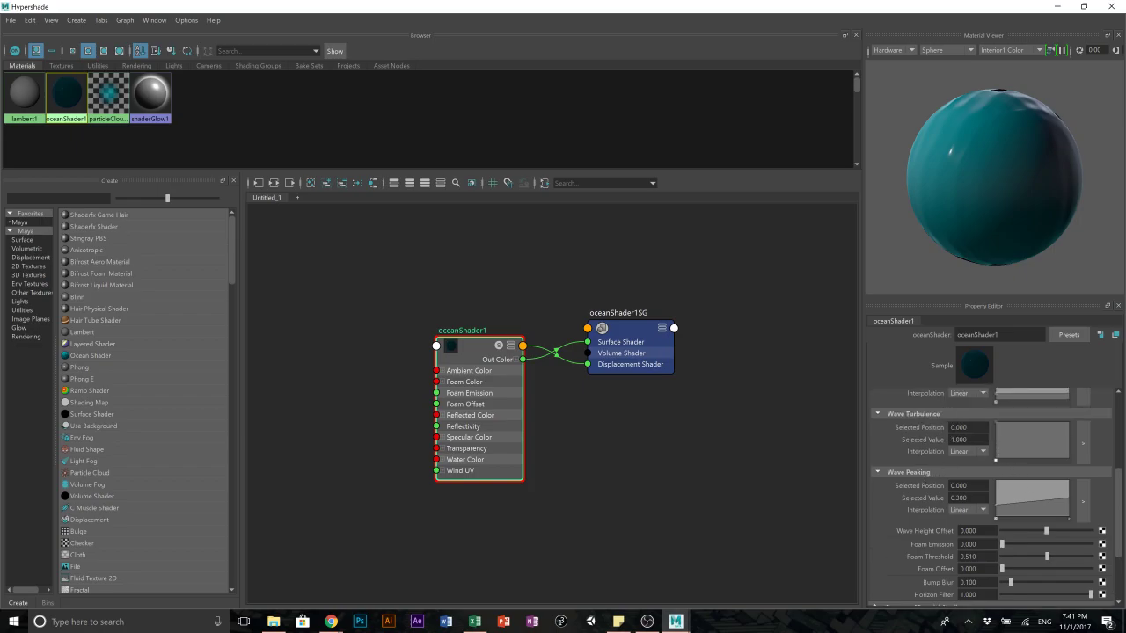
left_click(983, 451)
left_click(980, 480)
scroll(960, 471, "down", 3)
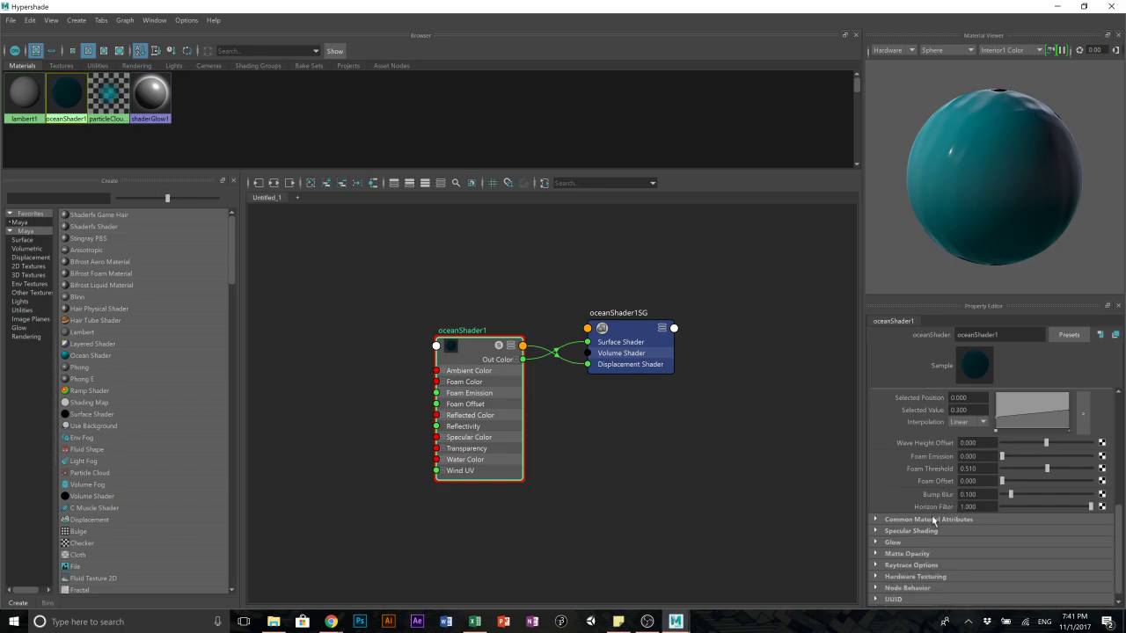
- Change the Ocean Shader's Water Color to a saturated magenta, about R 0.449, G 0, B 0.338
left_click(933, 520)
scroll(948, 528, "down", 3)
mouse_move(1039, 449)
left_mouse_down()
mouse_move(1022, 449)
mouse_move(1054, 452)
mouse_move(1042, 452)
left_mouse_up()
left_click(986, 451)
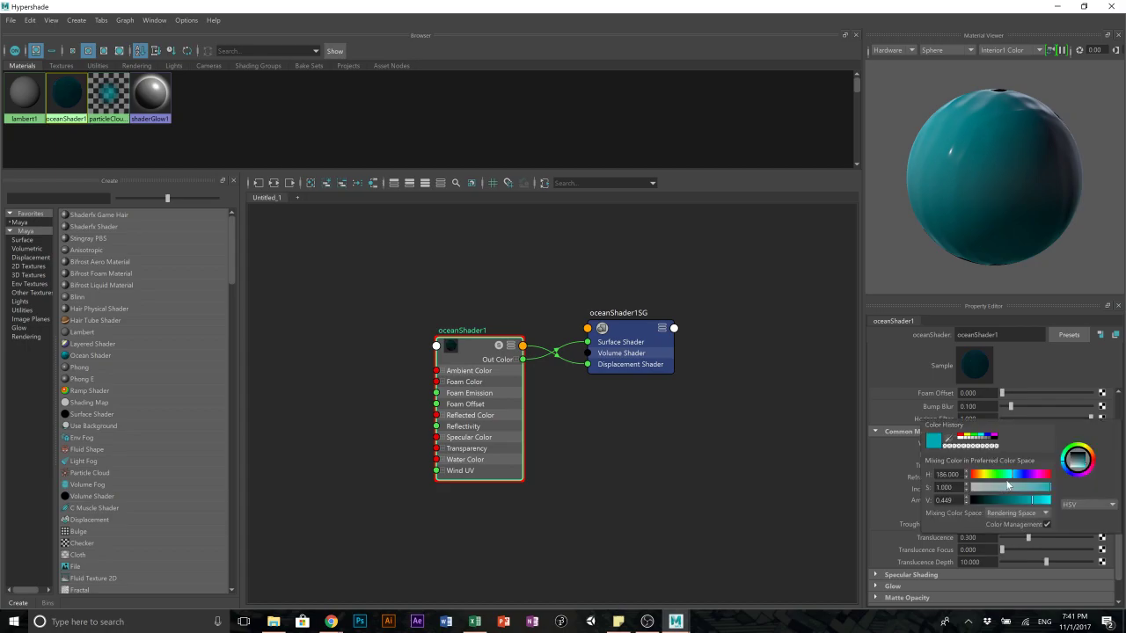
left_click(1036, 474)
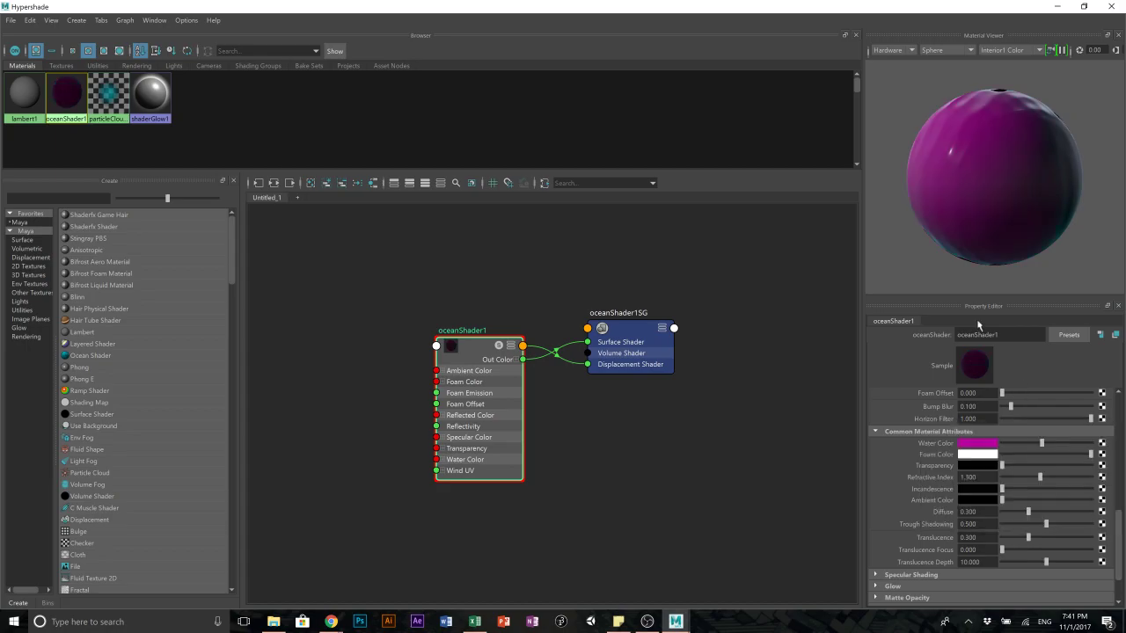
- Change the Ocean Shader's Foam Color to a saturated violet
scroll(977, 464, "down", 2)
scroll(976, 464, "up", 1)
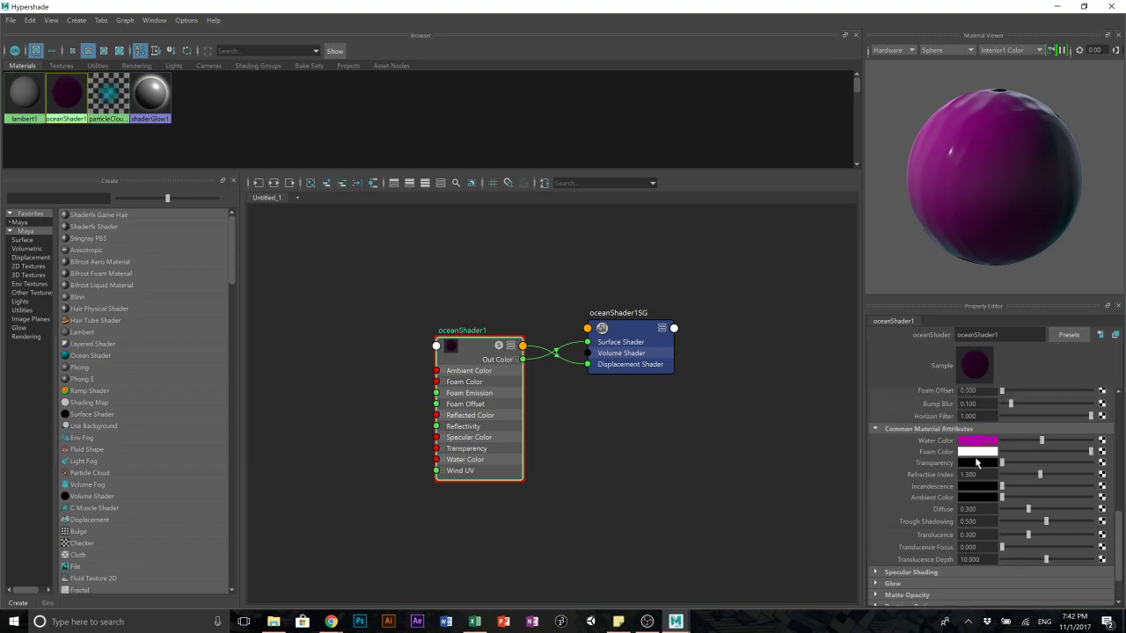
left_click(981, 453)
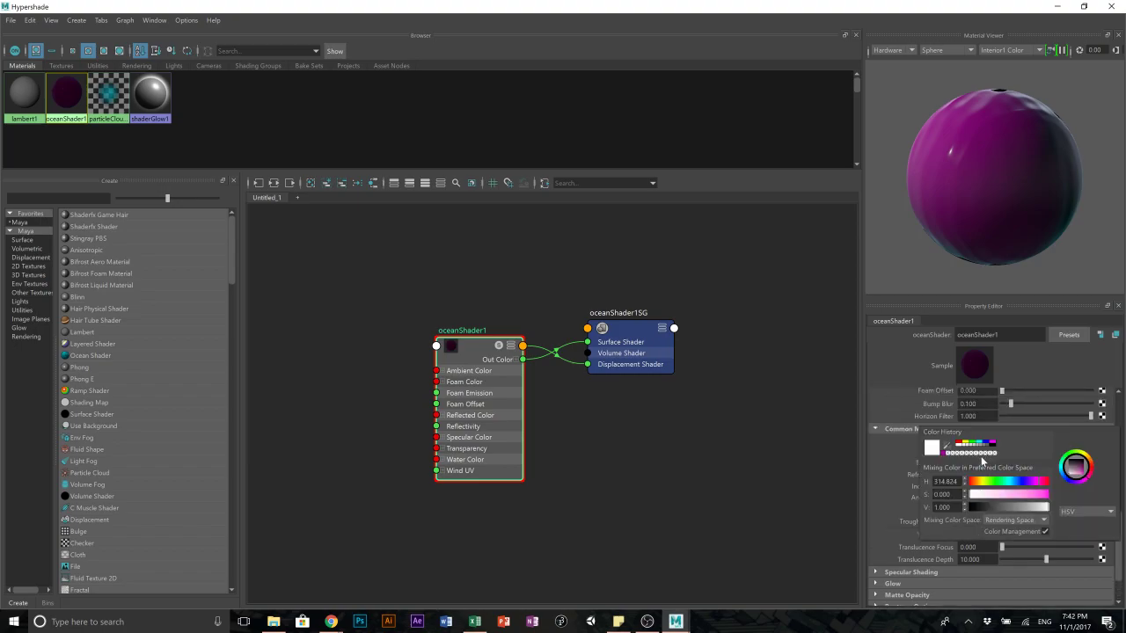
left_click(1016, 483)
left_click(1025, 484)
left_click(1032, 497)
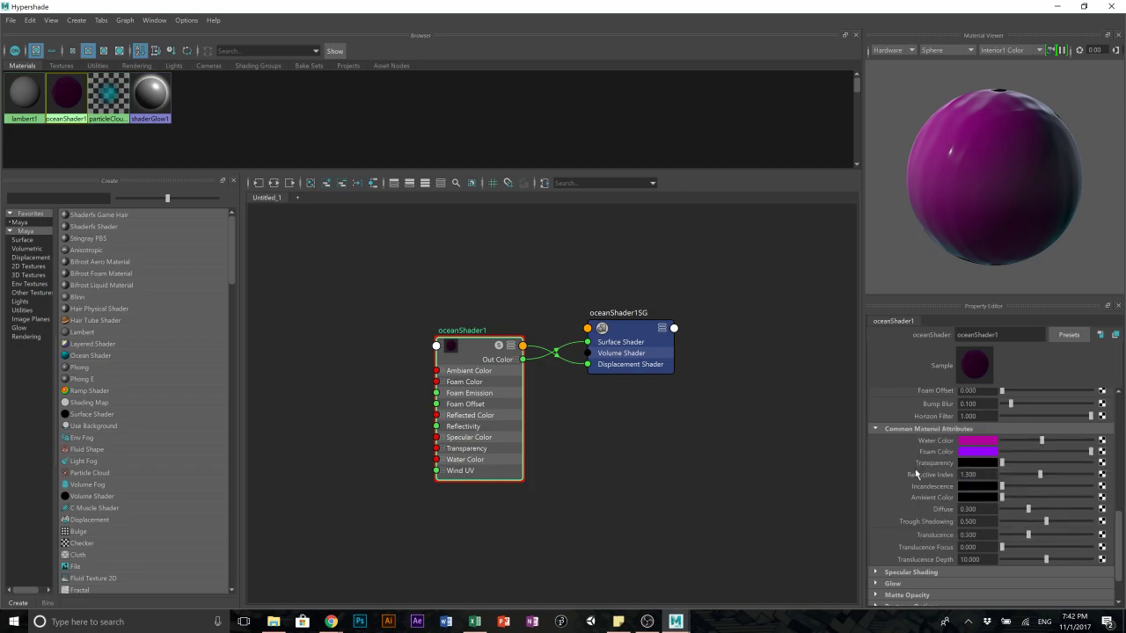
scroll(917, 456, "down", 3)
- Minimize the Hypershade and check that the Render Settings use Maya Software as the renderer
left_click(1055, 7)
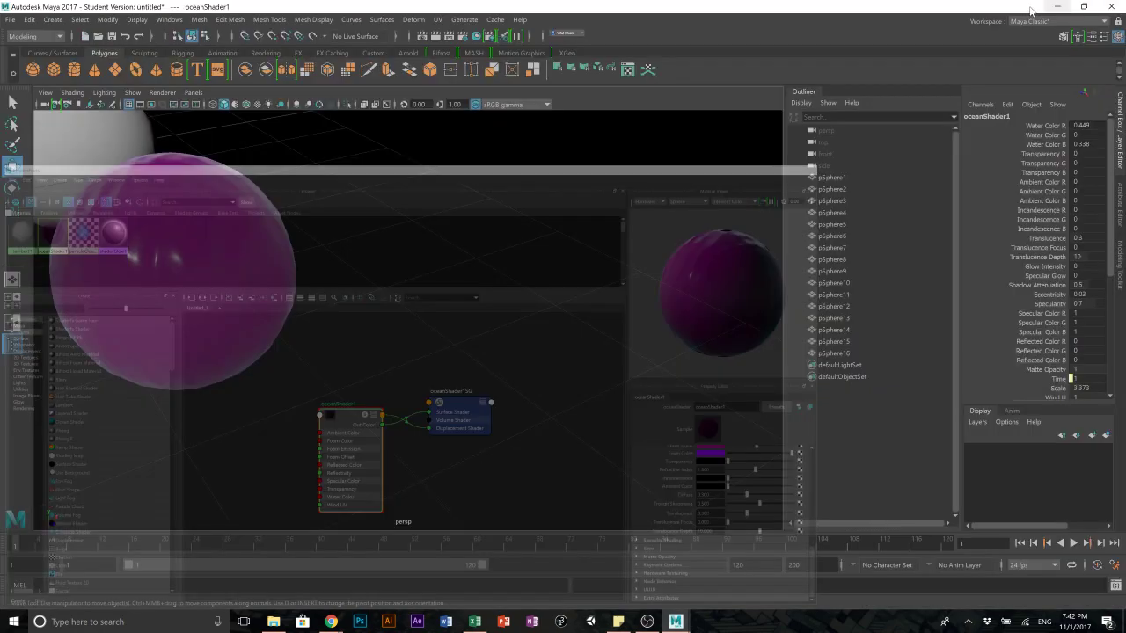
left_click(461, 38)
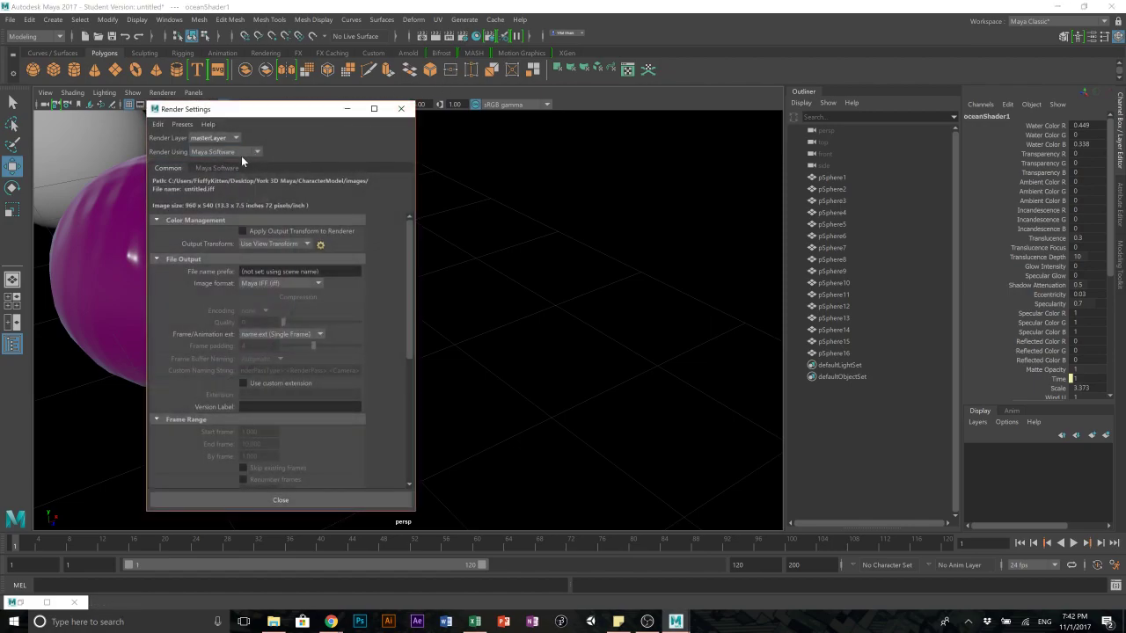
left_click(221, 151)
left_click(237, 164)
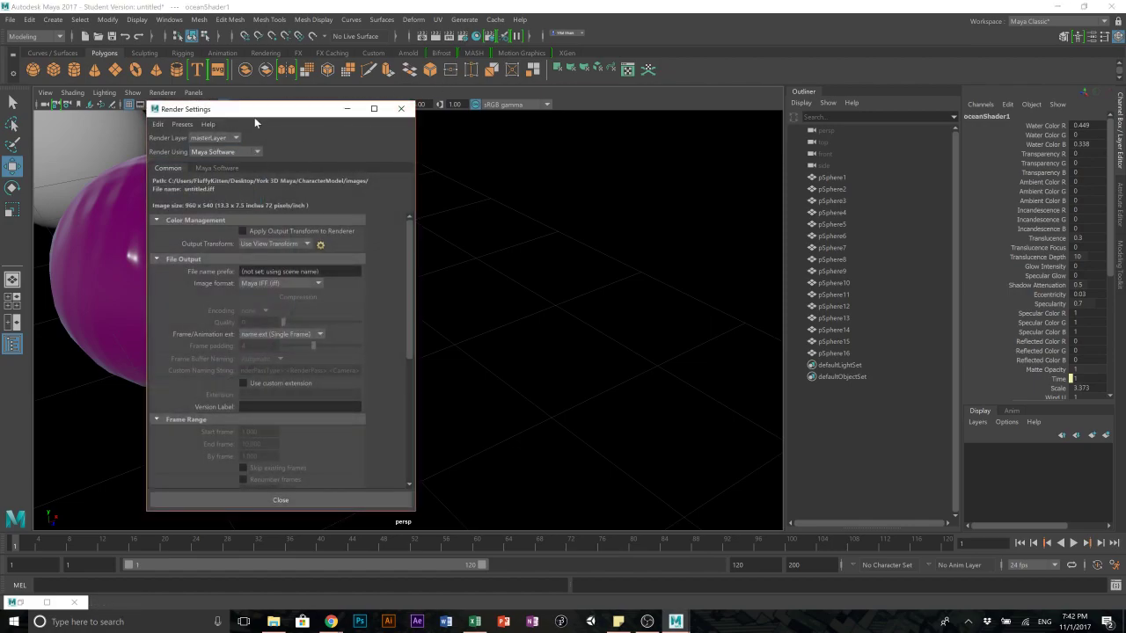
left_click(401, 108)
- Examine the ocean-shaded sphere in the viewport from several distances and angles
scroll(300, 289, "down", 8)
left_click_drag(398, 301, 349, 278, "alt")
scroll(453, 285, "up", 5)
mouse_move(518, 325)
left_mouse_down("alt")
mouse_move(556, 385)
mouse_move(548, 350)
mouse_move(502, 309)
left_mouse_up("alt")
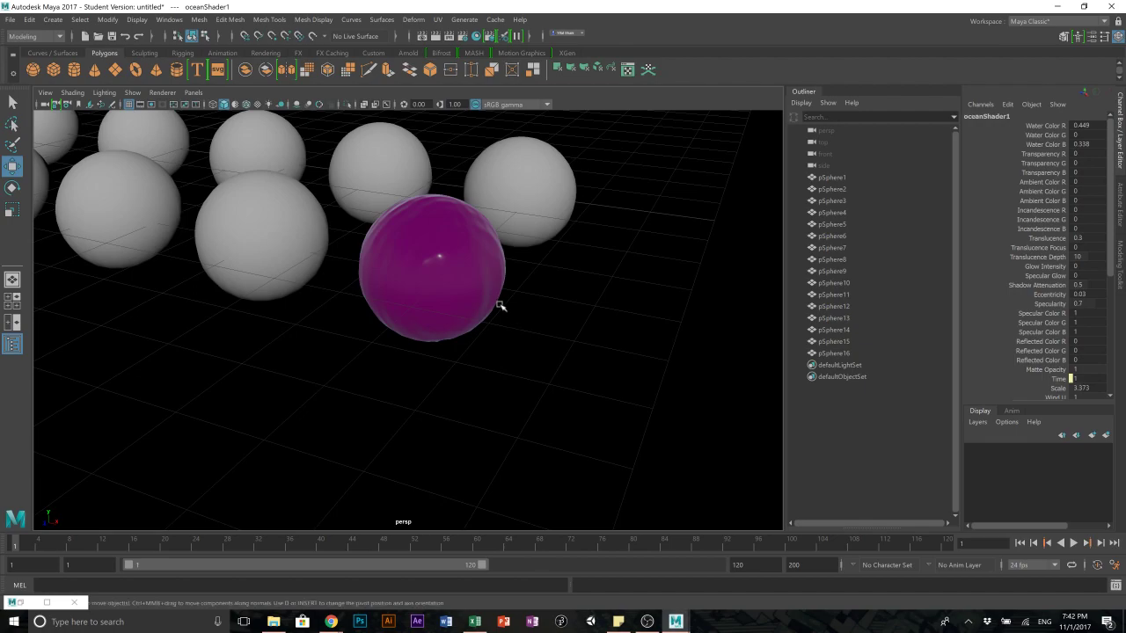
scroll(467, 297, "up", 4)
left_click(455, 234)
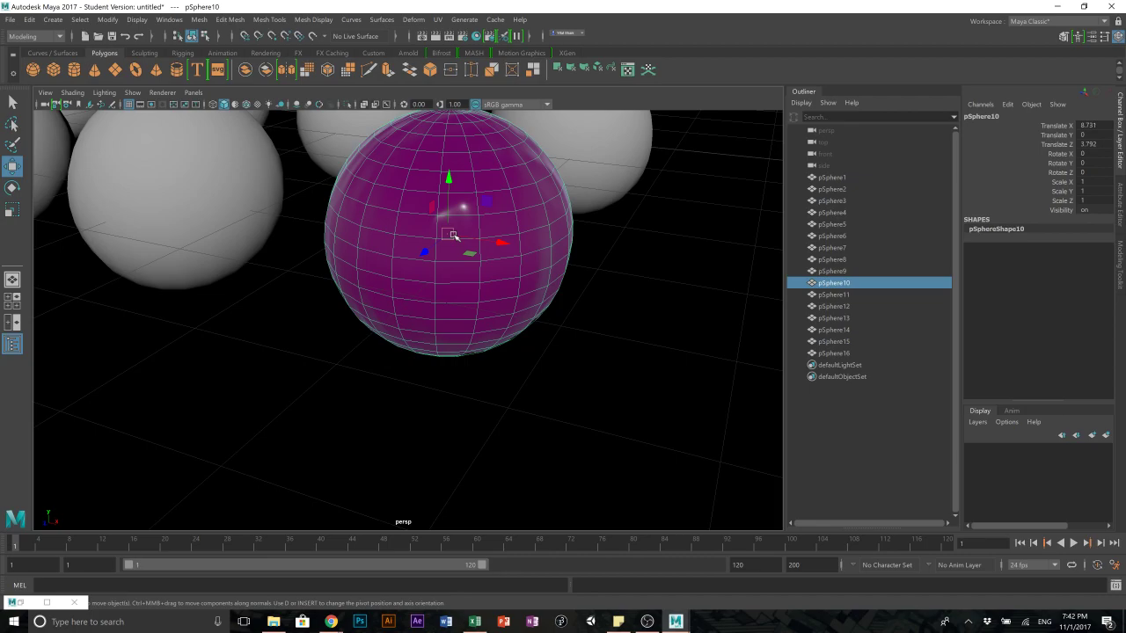
scroll(568, 243, "down", 3)
middle_click_drag(523, 279, 734, 359, "alt")
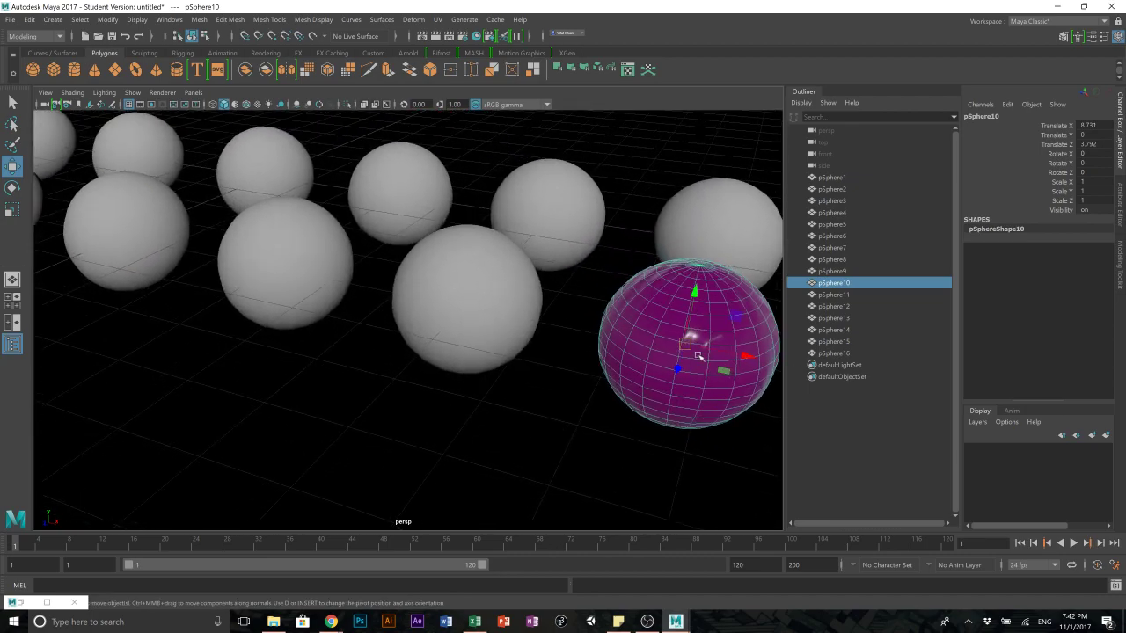
- Create a Ramp Shader in the Hypershade and select the grey sphere beside the magenta one in the second row
left_click(473, 335)
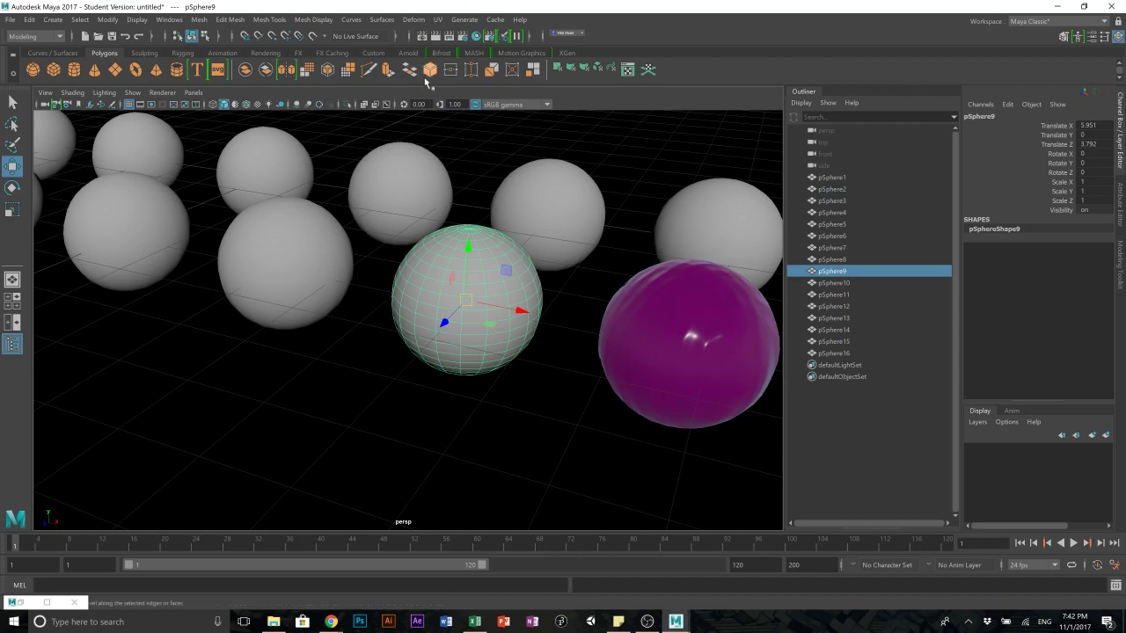
left_click(463, 37)
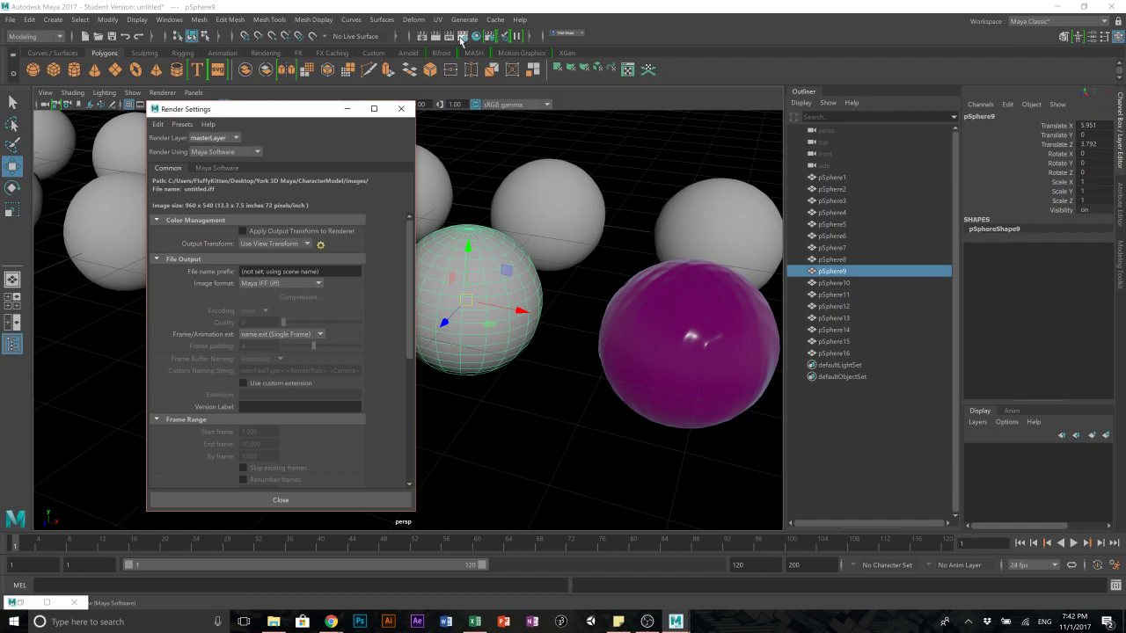
left_click(404, 106)
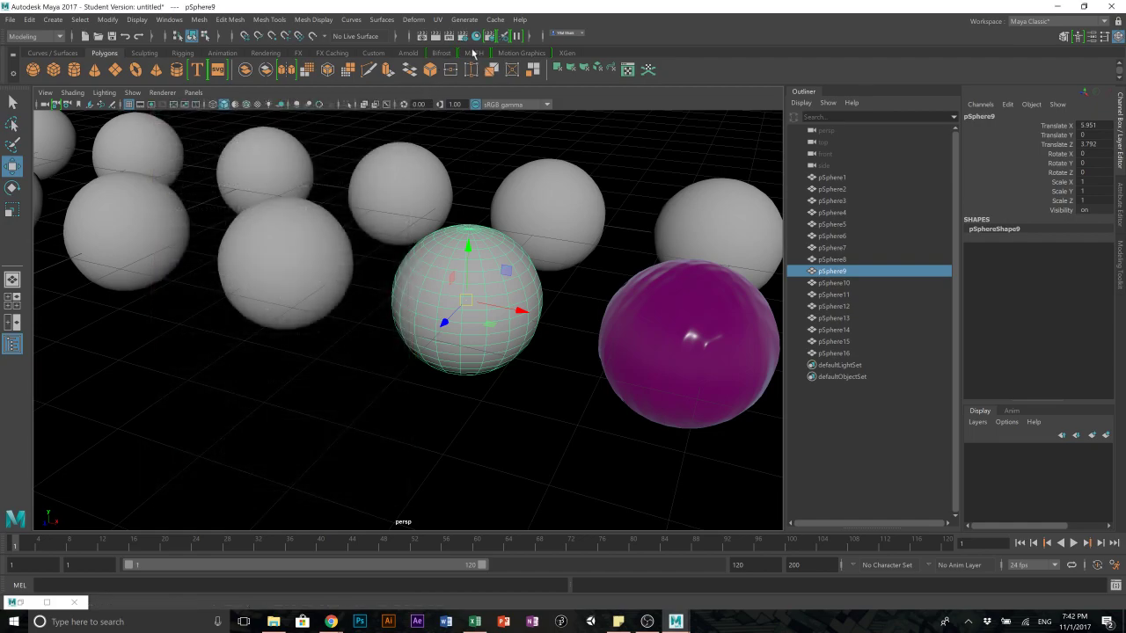
left_click(476, 36)
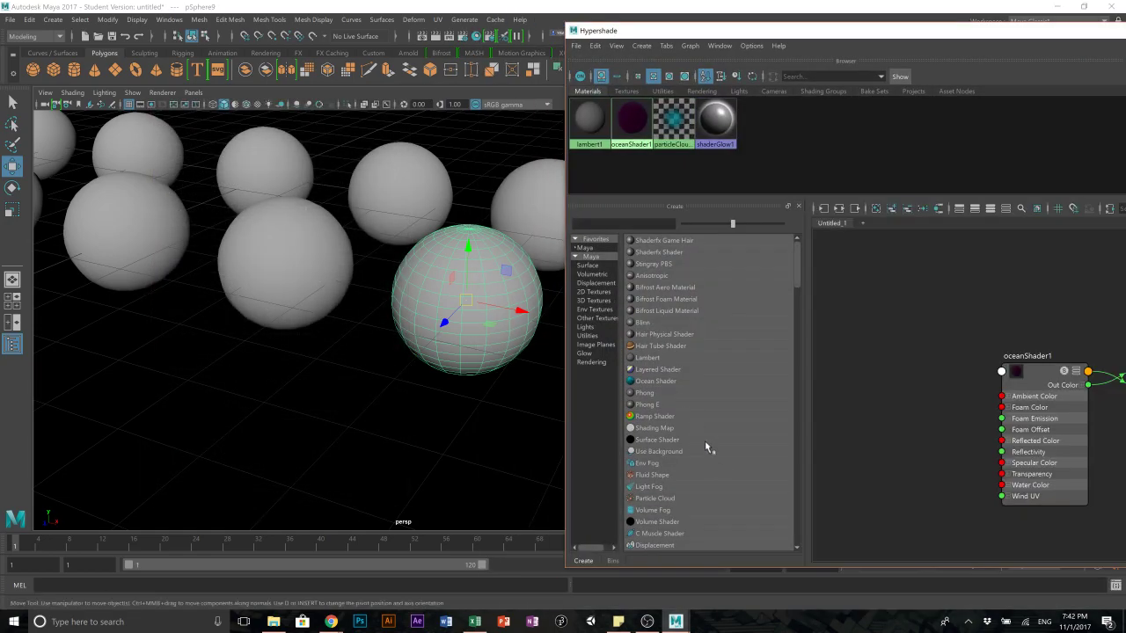
left_click(654, 416)
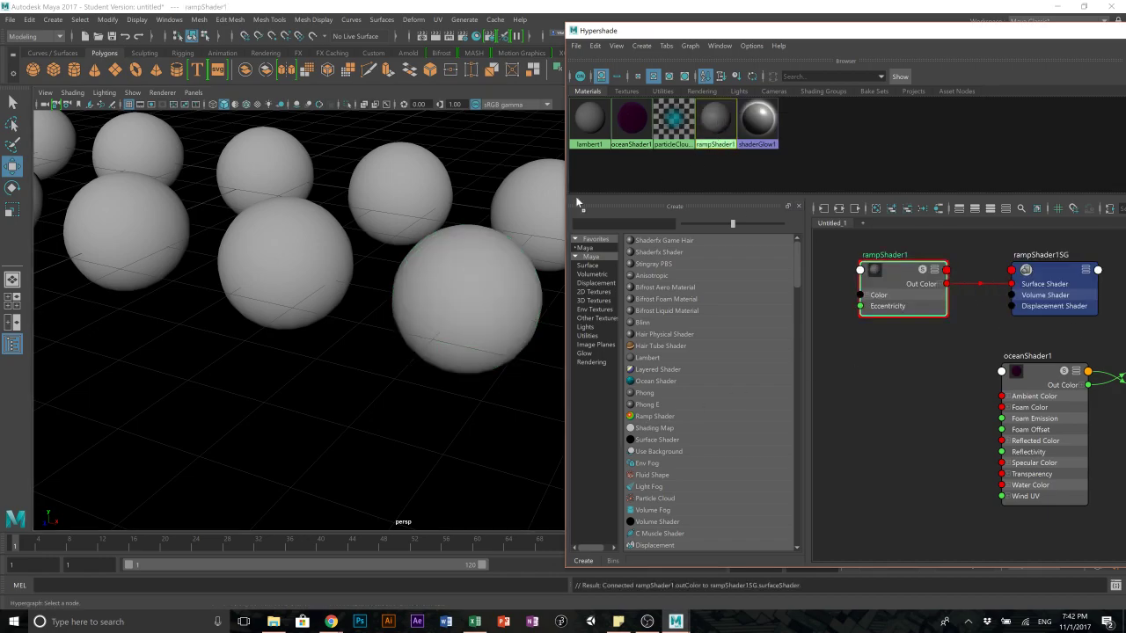
left_click(481, 266)
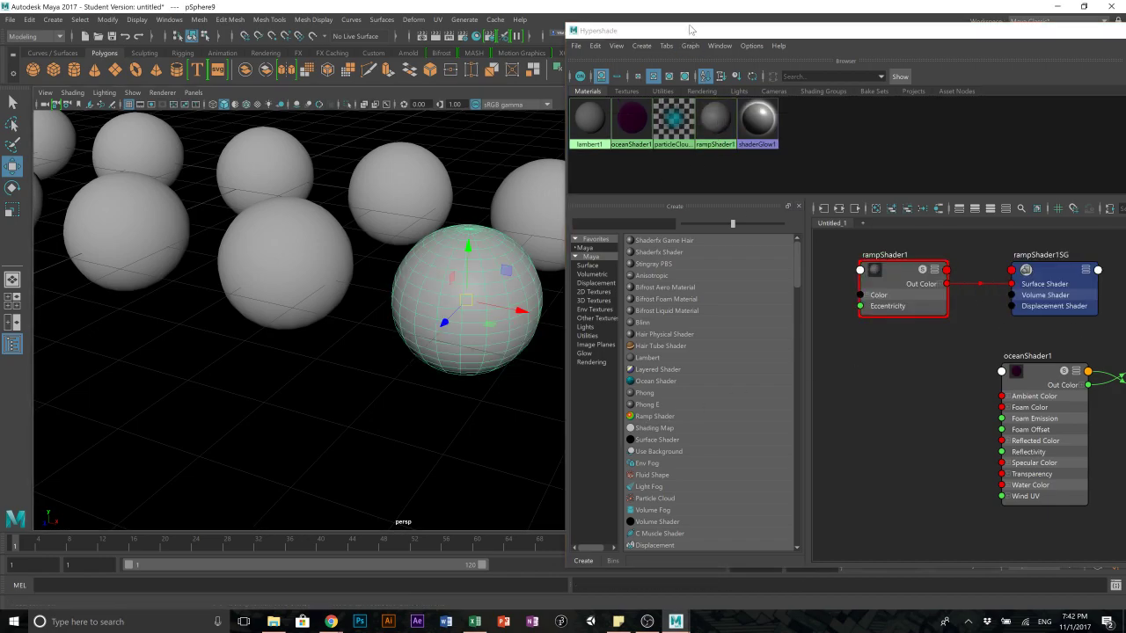
- Dock the Hypershade into the main window, and collapse and reopen it
left_click_drag(692, 25, 309, 10)
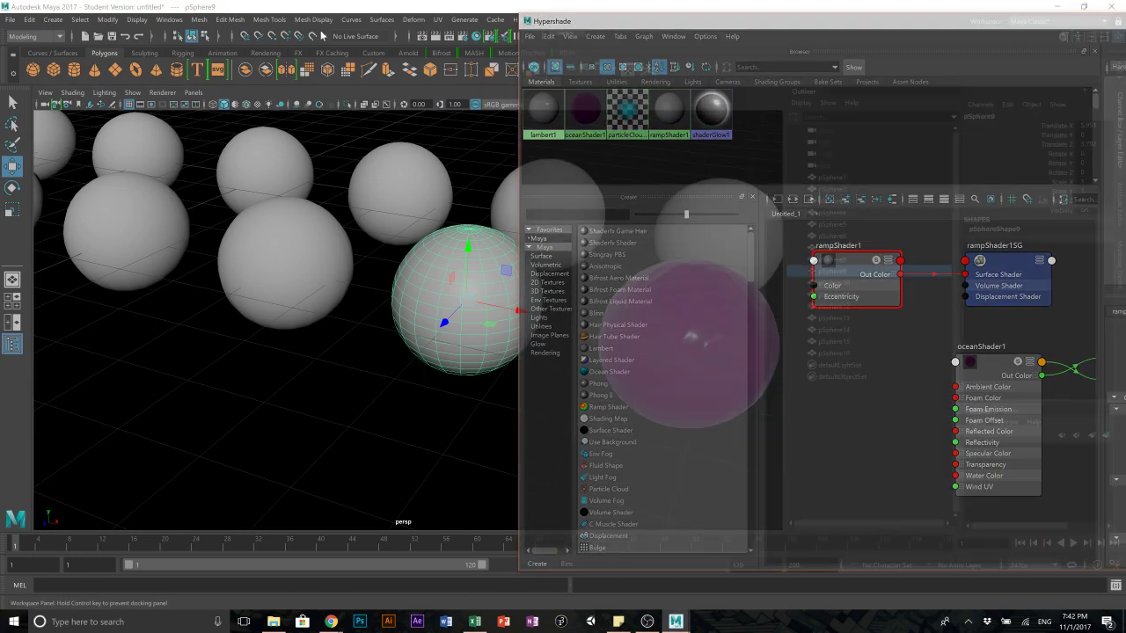
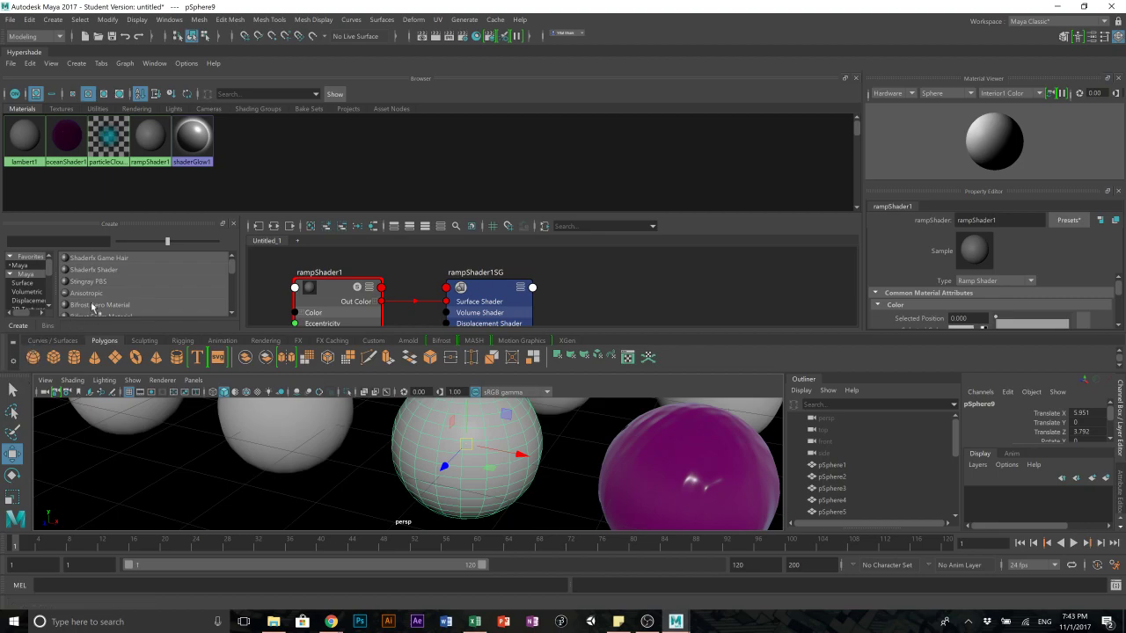
left_click(40, 55)
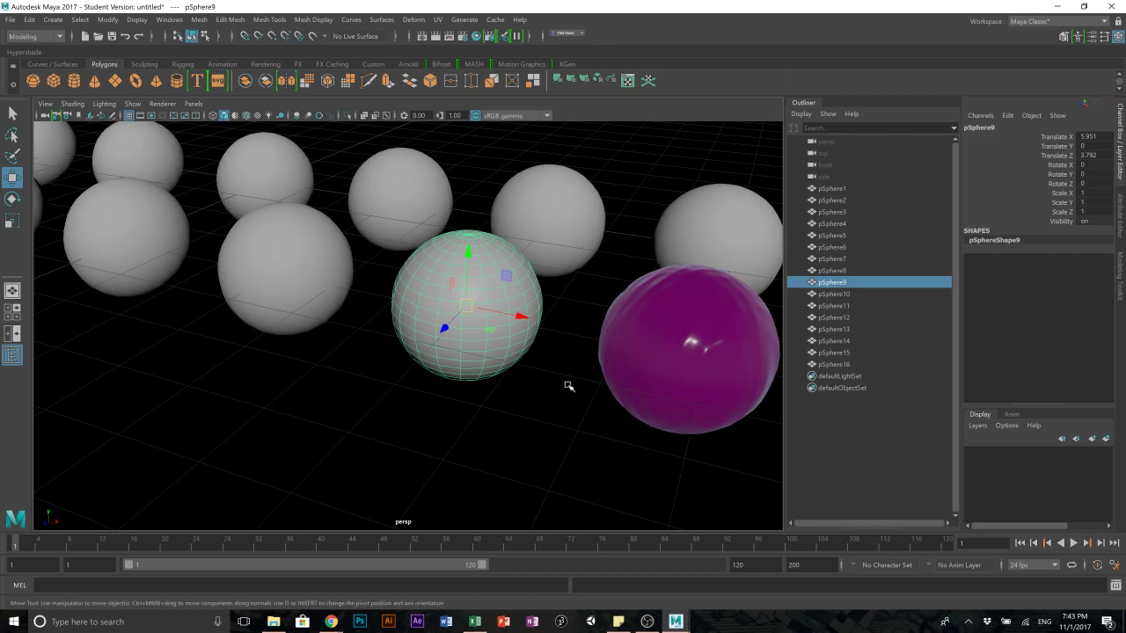
left_click(476, 36)
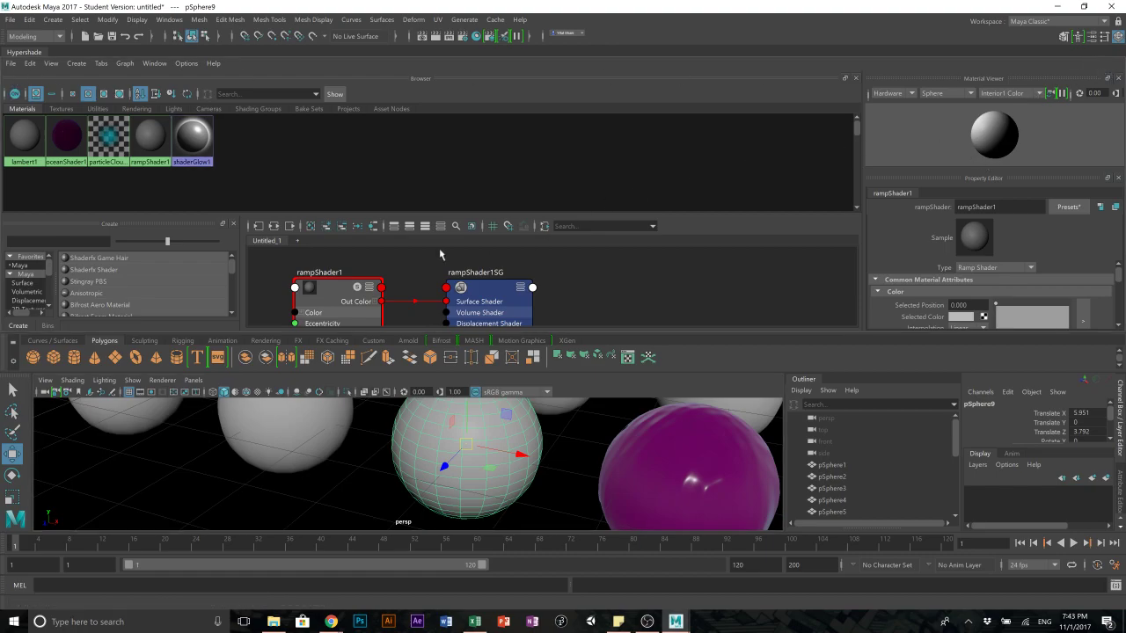
- Select the rampShader1SG node in the graph and bring up the attributes of its Ramp Shader
scroll(452, 275, "down", 4)
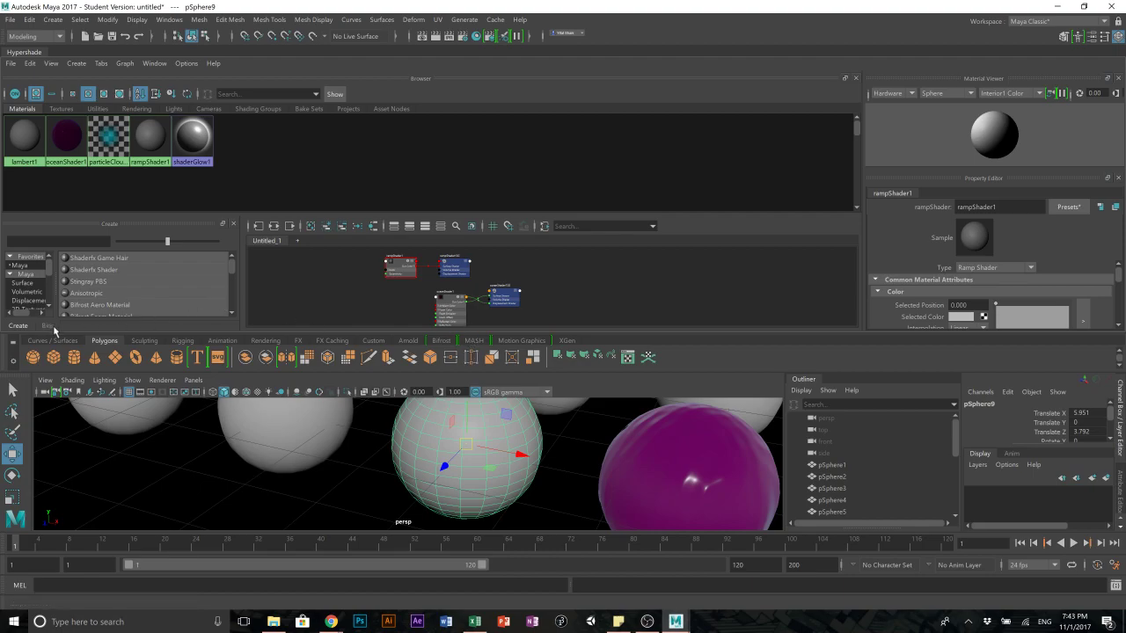
scroll(139, 276, "down", 3)
scroll(141, 278, "up", 1)
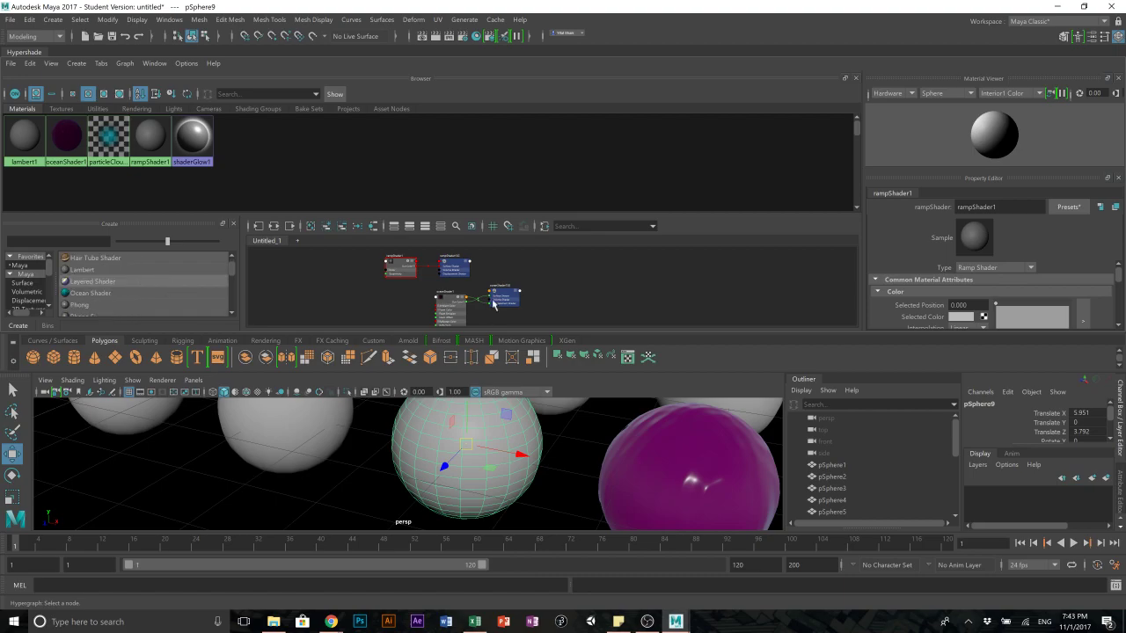
left_click(454, 271)
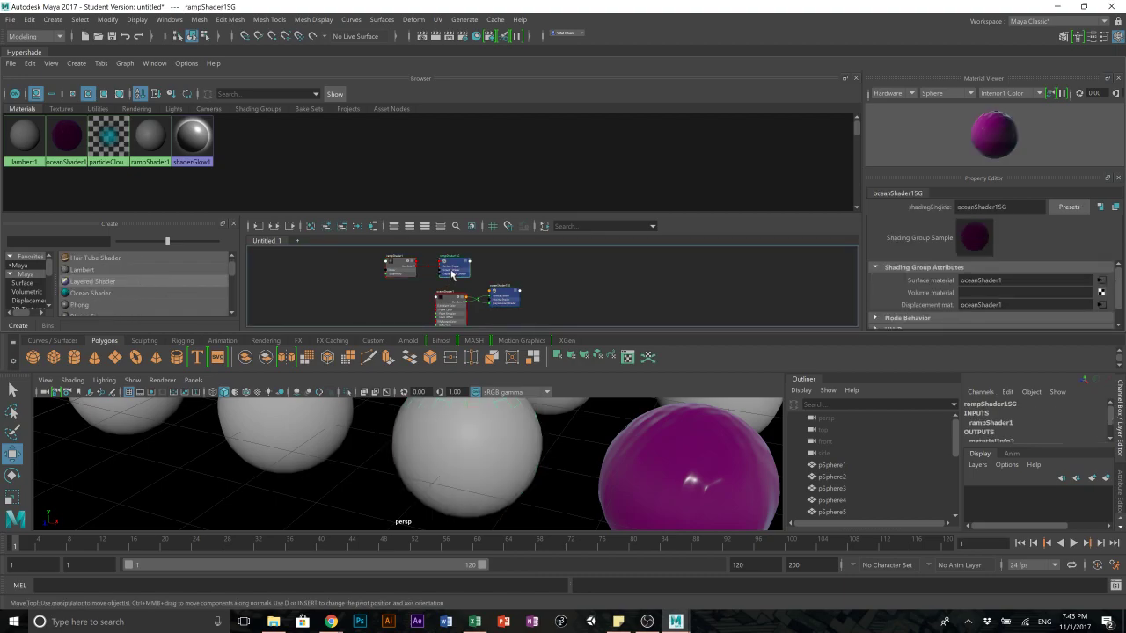
left_click(1101, 280)
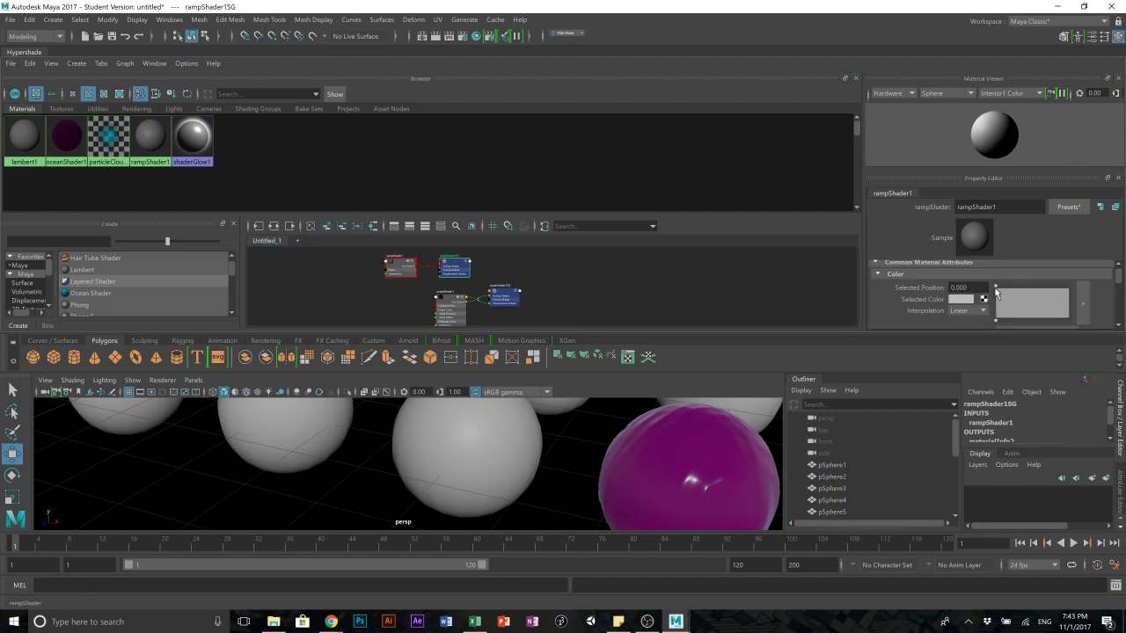
- Add two stops to the ramp shader's color ramp and set the stop at position 0.000 to purple
left_click(989, 281)
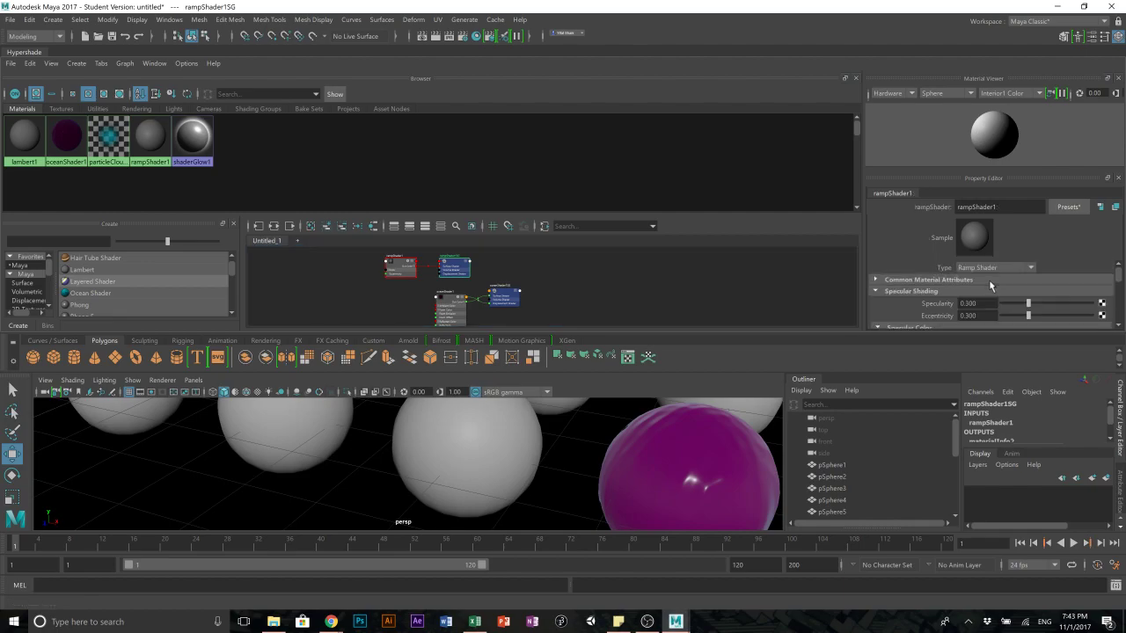
left_click(989, 281)
scroll(990, 285, "up", 5)
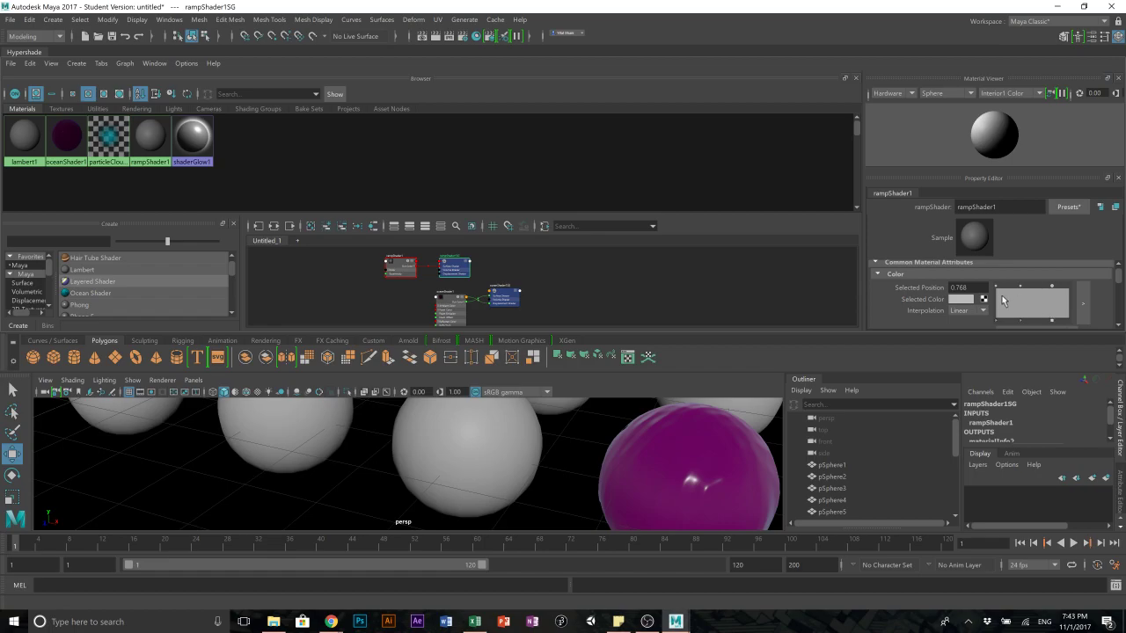
left_click(965, 301)
left_click(960, 301)
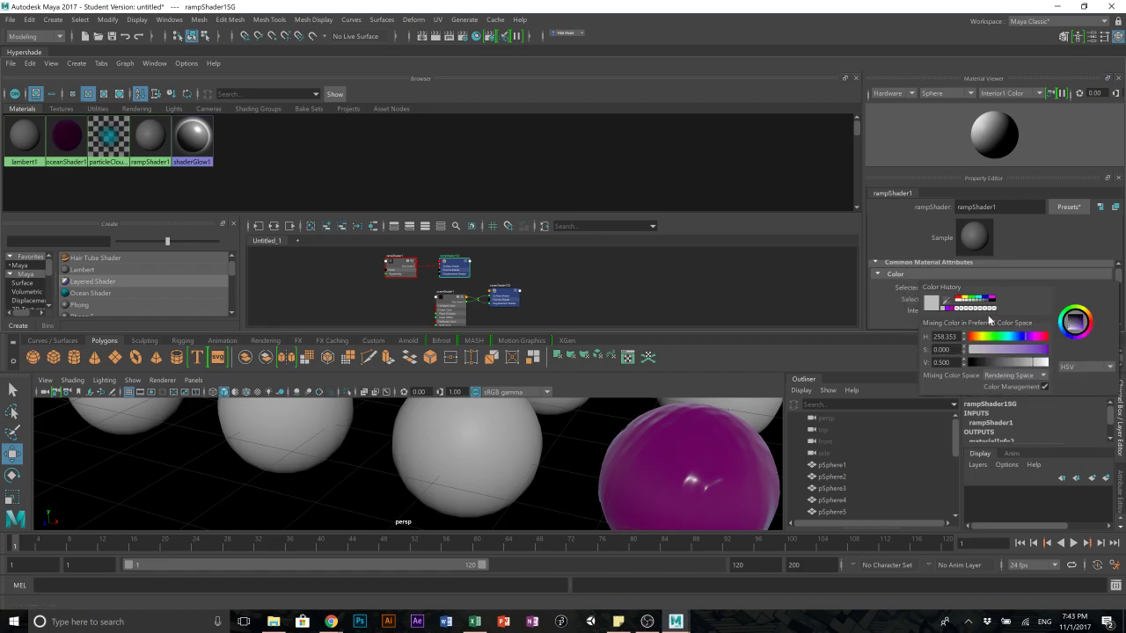
left_click_drag(1033, 352, 1046, 350)
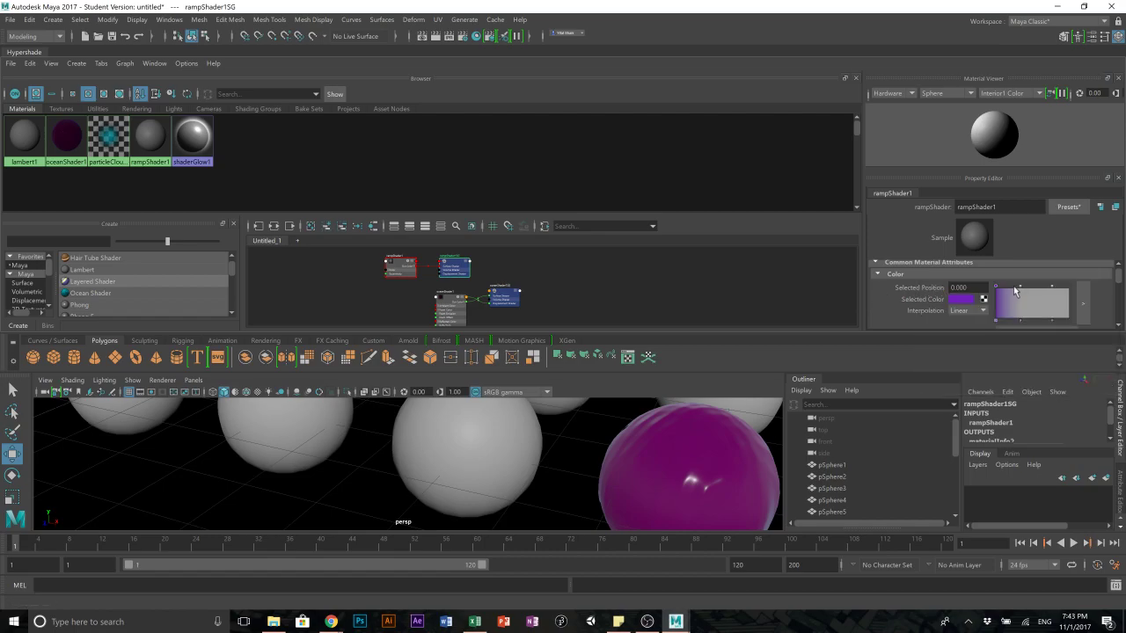
- Set the ramp stop at position 0.336 to a saturated teal with hue 187.765 and saturation 0.996
left_click(1019, 287)
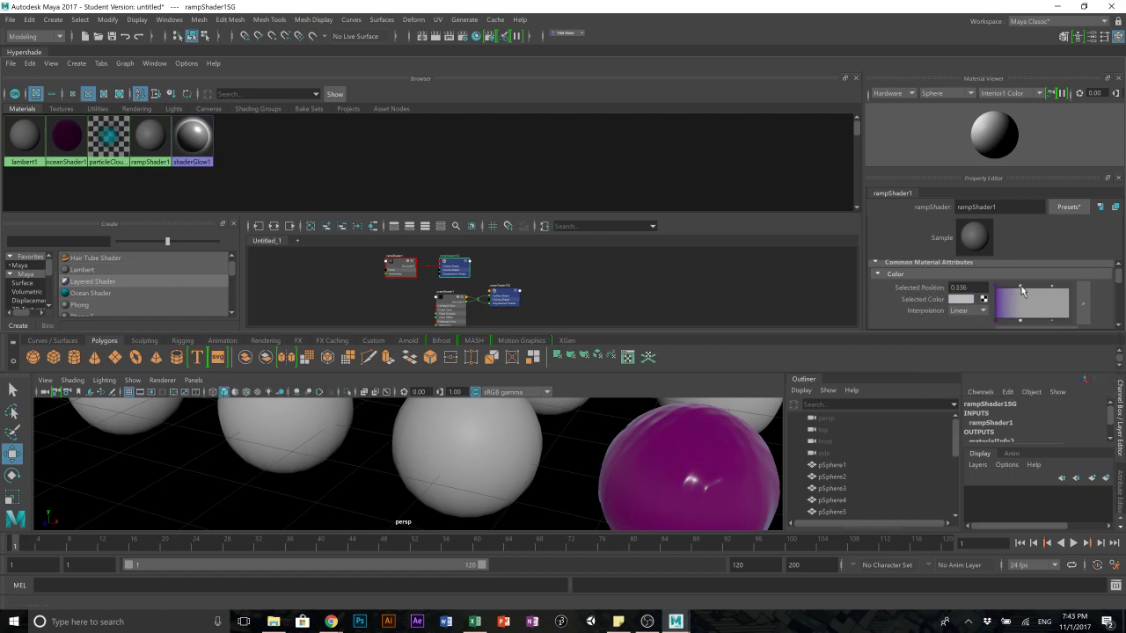
left_click(959, 301)
left_click(987, 329)
left_click_drag(1017, 342, 1025, 343)
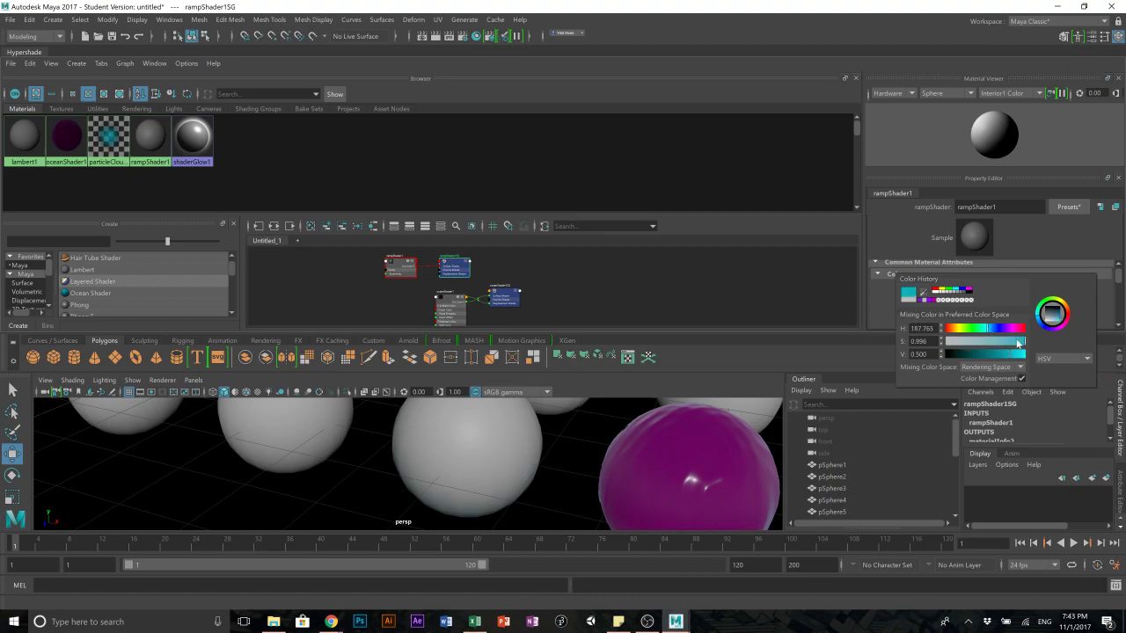
- Set the color of the ramp stop at position 0.768 to a bright saturated yellow
left_click(1051, 287)
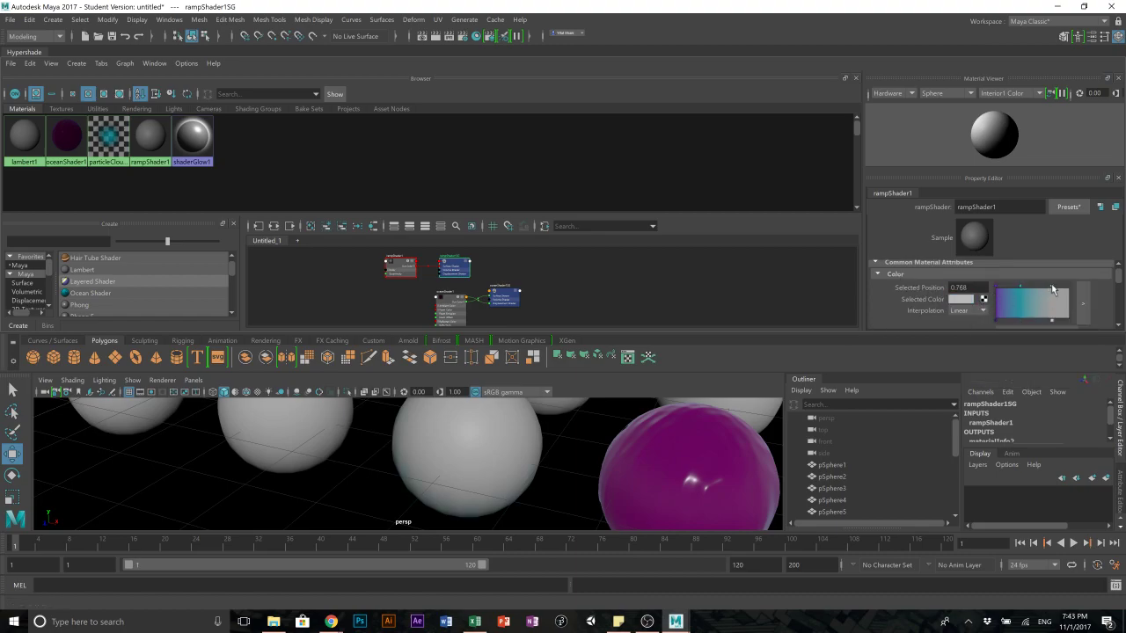
left_click(967, 303)
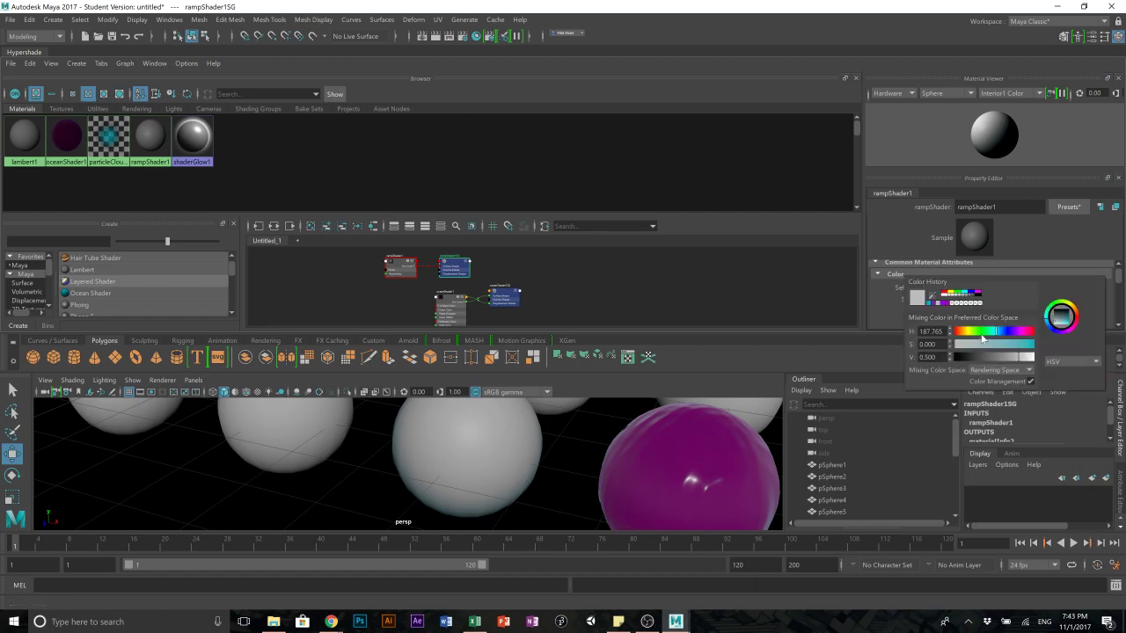
left_click(969, 332)
left_click_drag(1016, 344, 1037, 357)
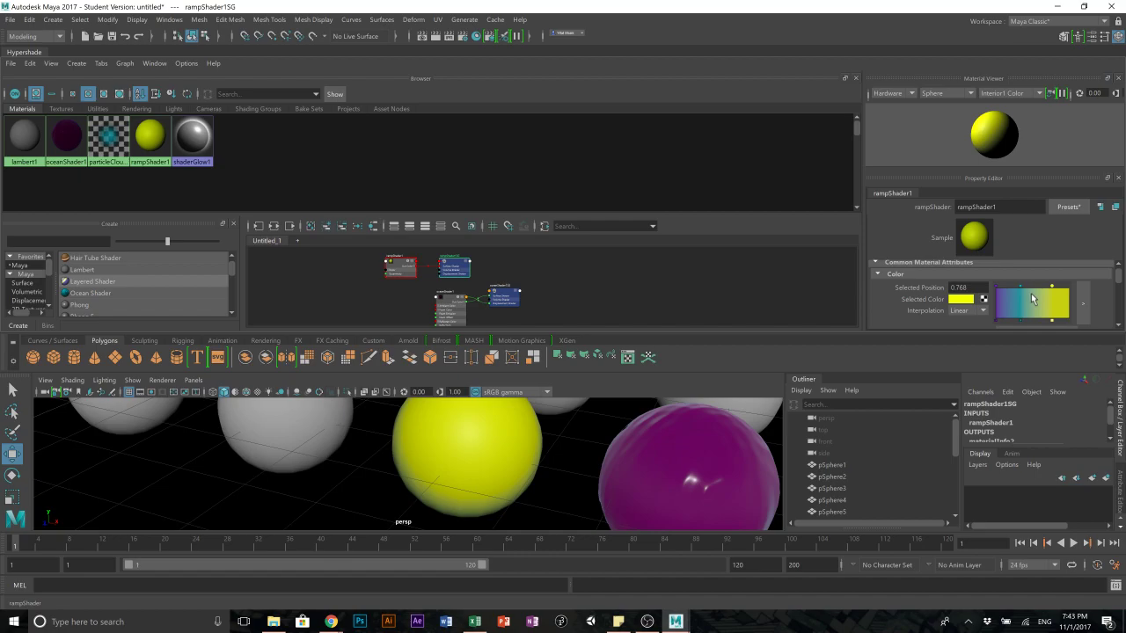
- Move the teal stop to position 0.472, and select and frame the yellow sphere to inspect its shading
left_click(1029, 292)
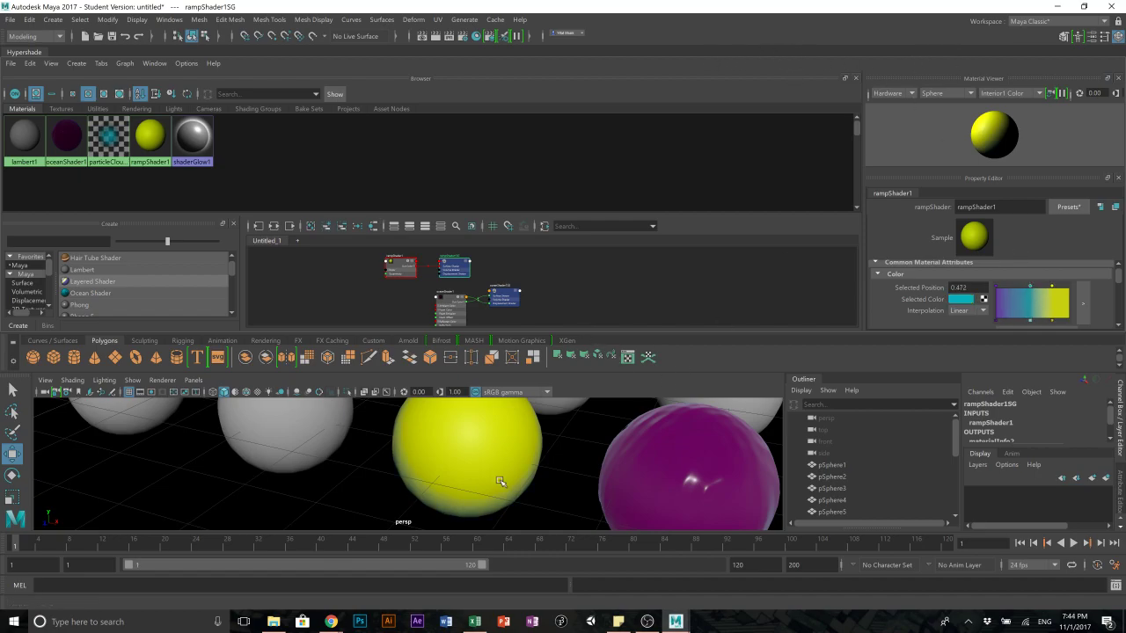
scroll(501, 482, "down", 5)
mouse_move(440, 460)
left_mouse_down("alt")
mouse_move(446, 434)
mouse_move(443, 460)
left_mouse_up("alt")
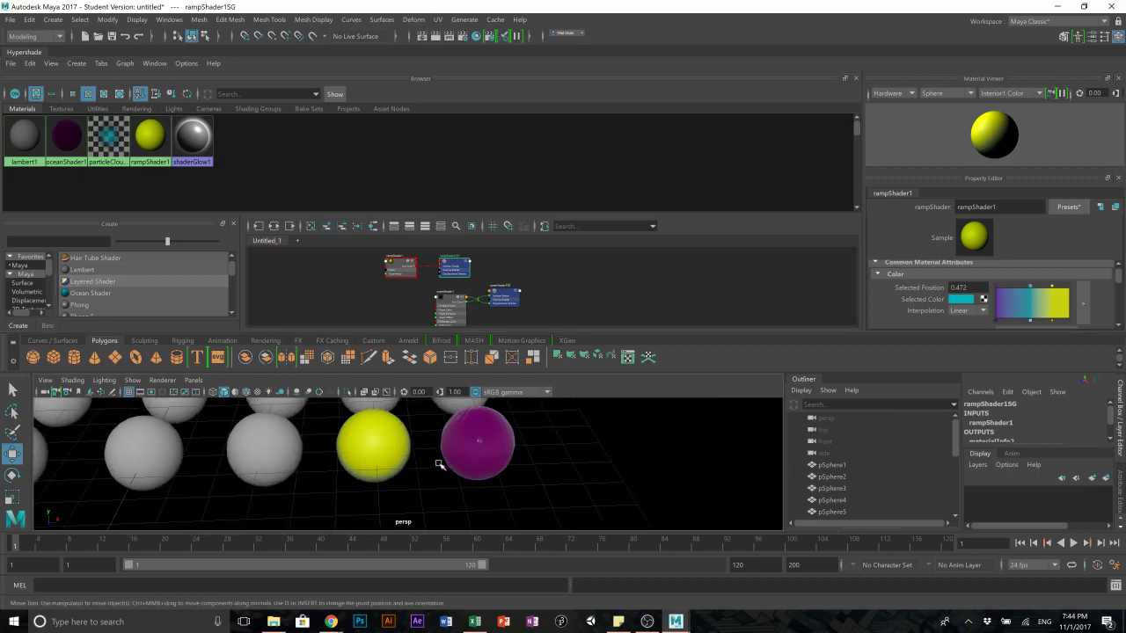
left_click(374, 457)
key("f")
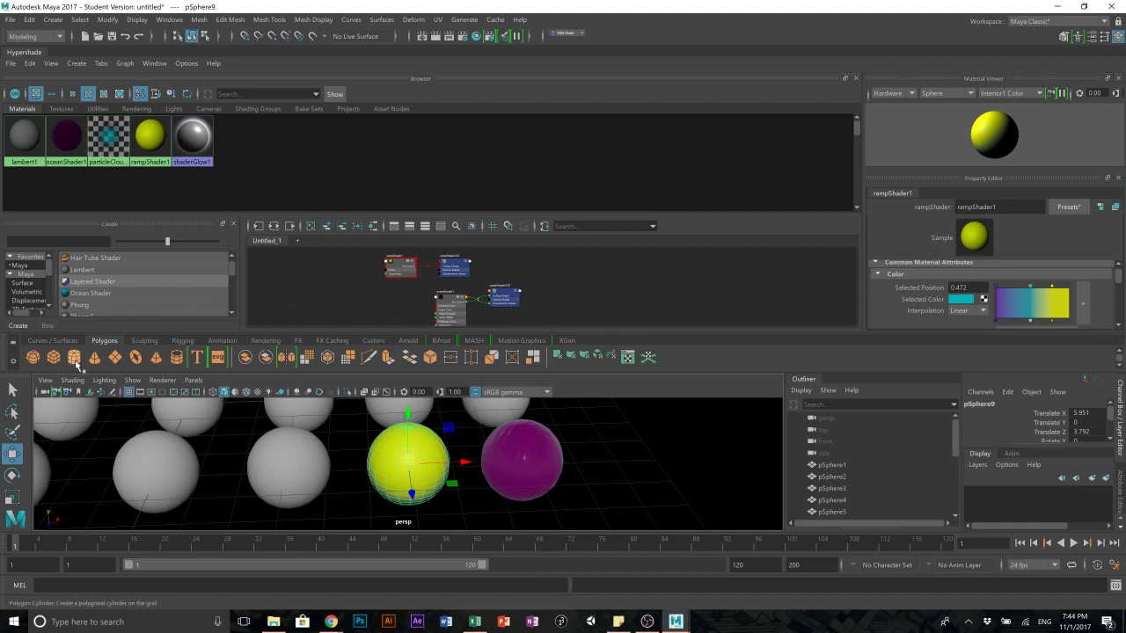
scroll(467, 475, "down", 2)
left_click_drag(467, 475, 594, 448, "alt")
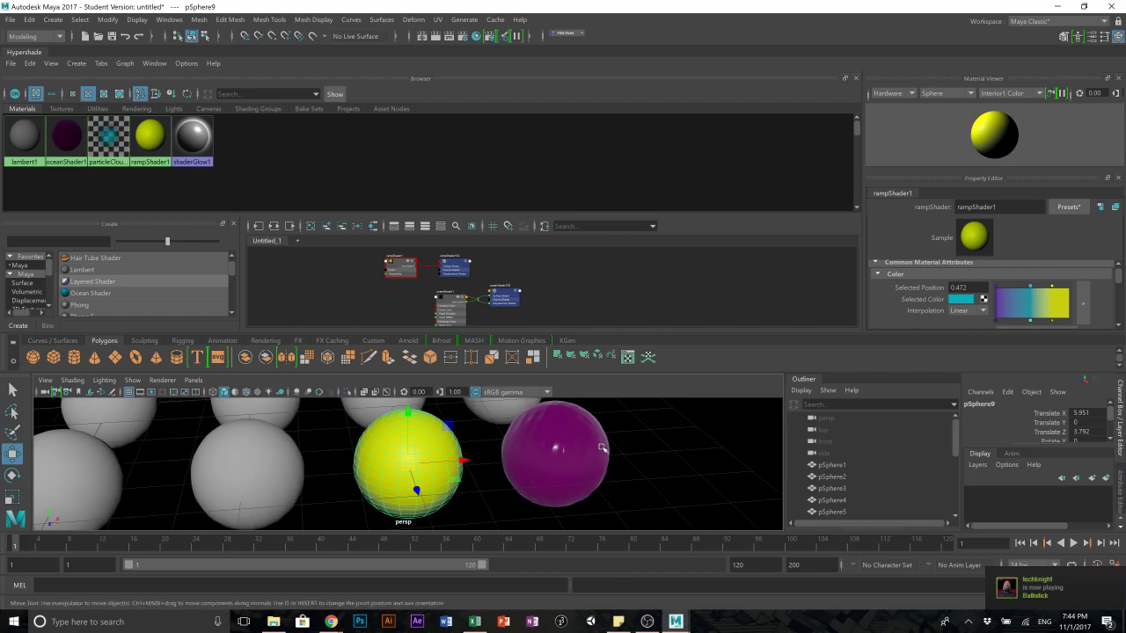
- Try other interpolation types for the teal stop, including Smooth, and return it to Linear
left_click(966, 310)
left_click(976, 345)
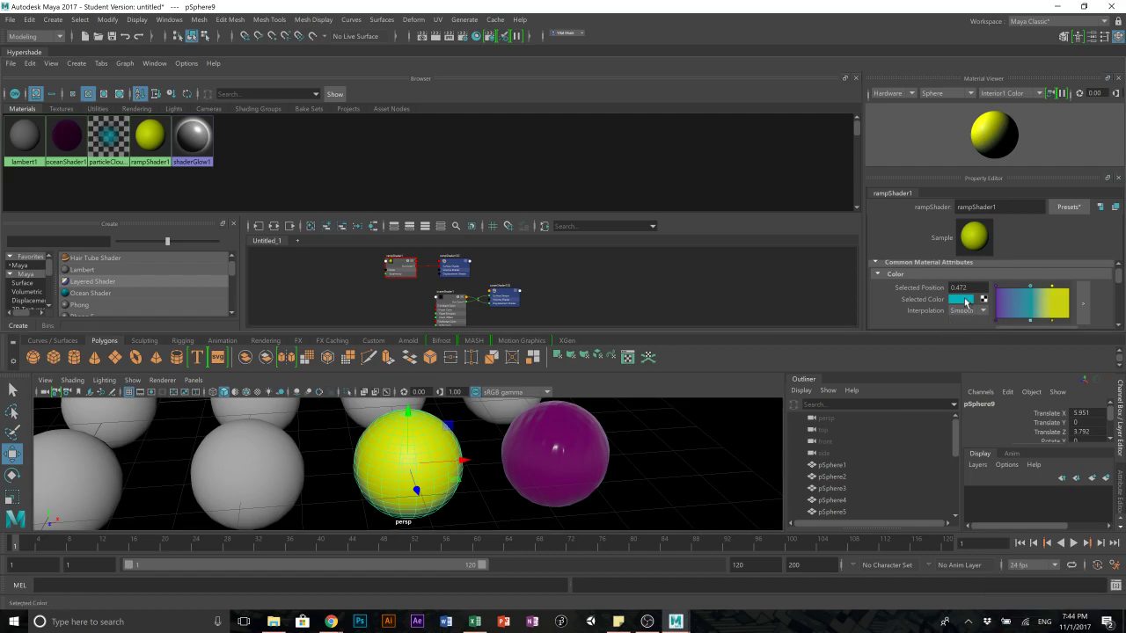
left_click(967, 310)
left_click(976, 358)
left_click(970, 311)
left_click(975, 332)
scroll(971, 288, "down", 1)
scroll(971, 287, "up", 1)
- Map a File texture to the color of the 0.472 stop and load Front.jpg as its image
left_click(983, 299)
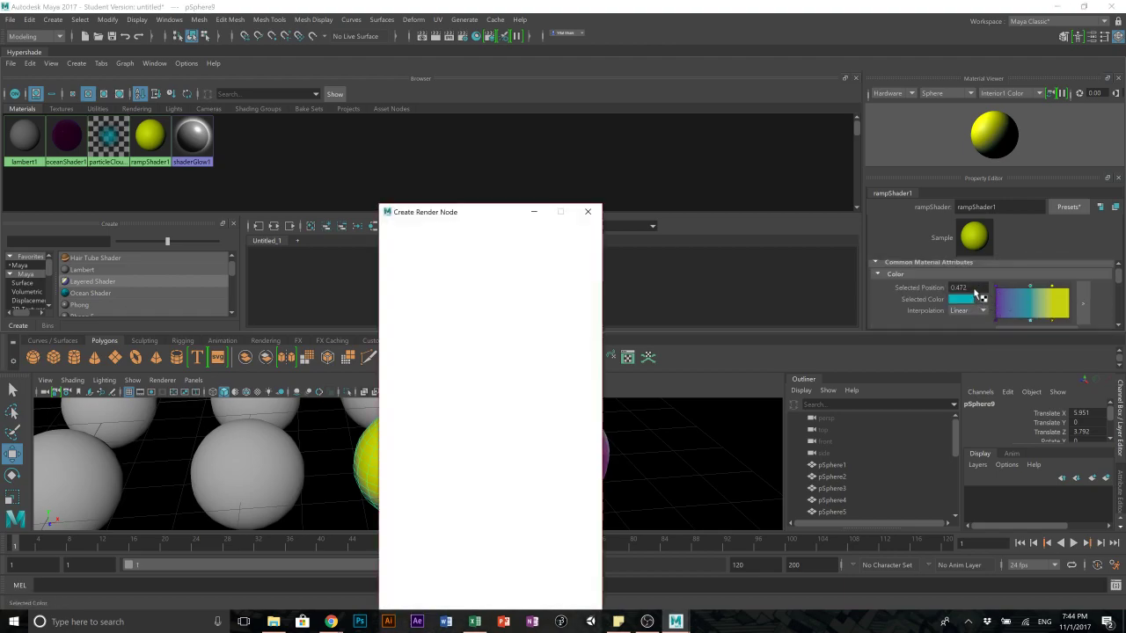
left_click(458, 297)
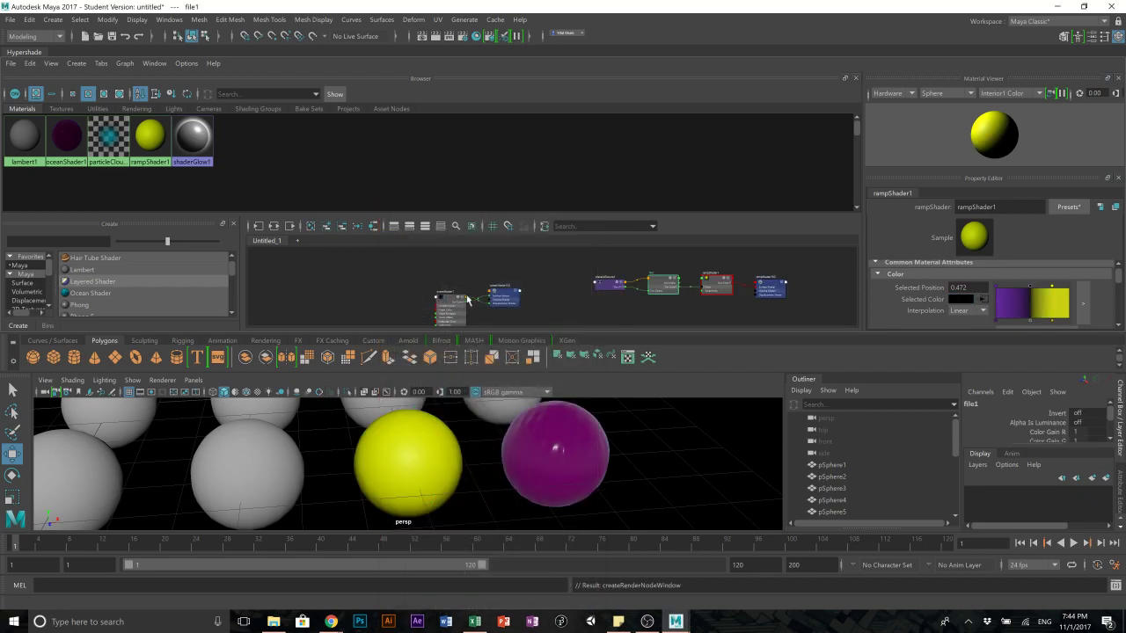
left_click(1104, 286)
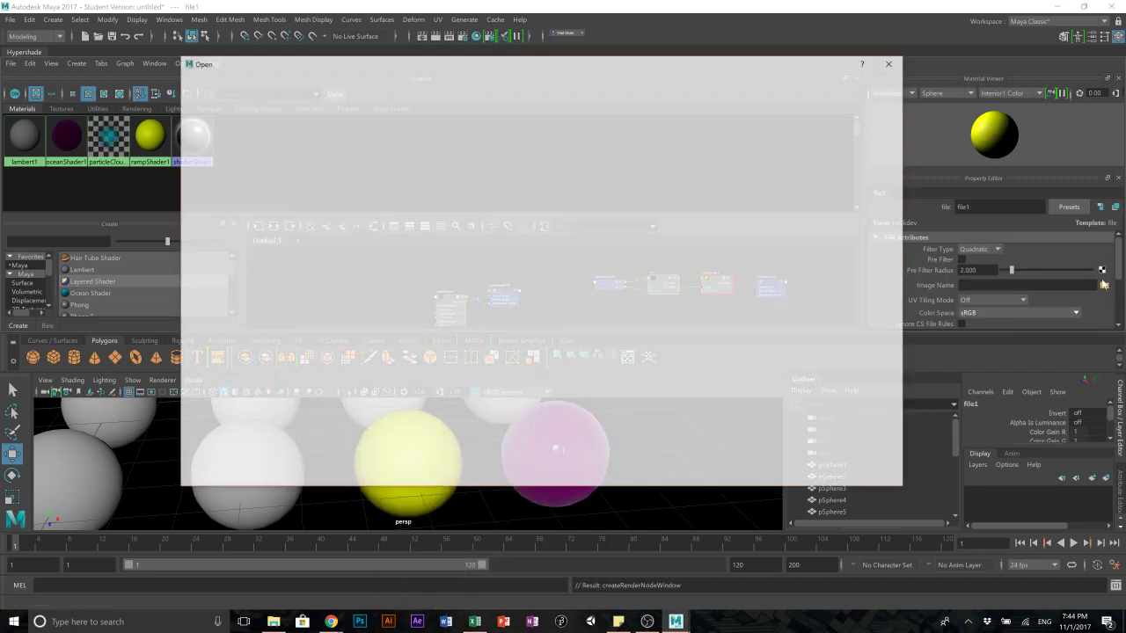
left_click(261, 118)
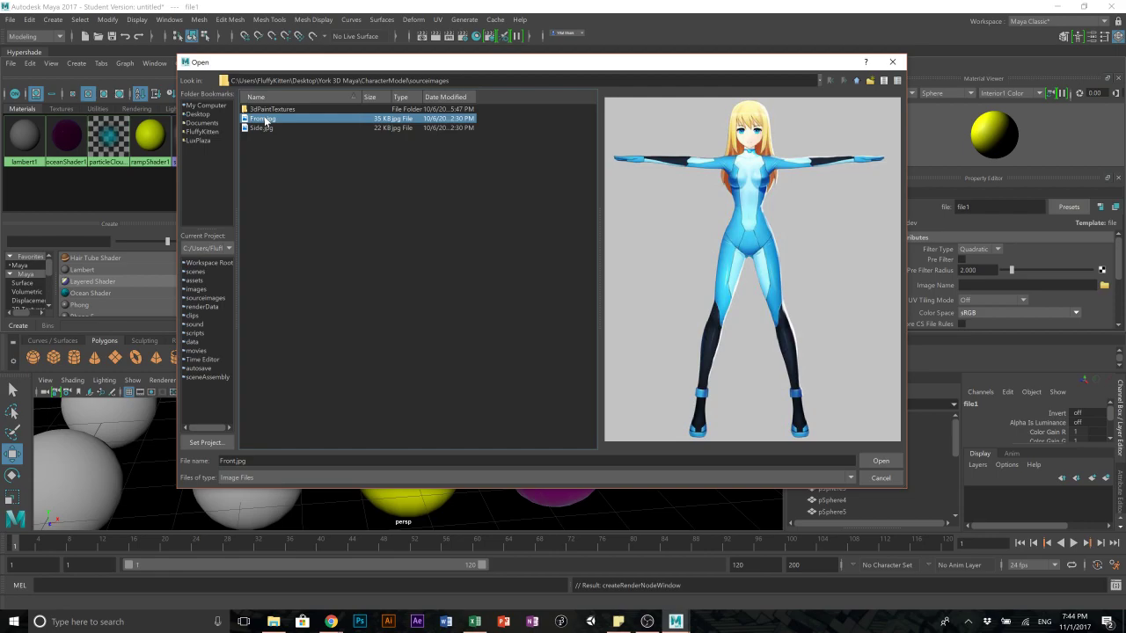
double_click(266, 119)
scroll(422, 418, "down", 4)
scroll(424, 417, "up", 5)
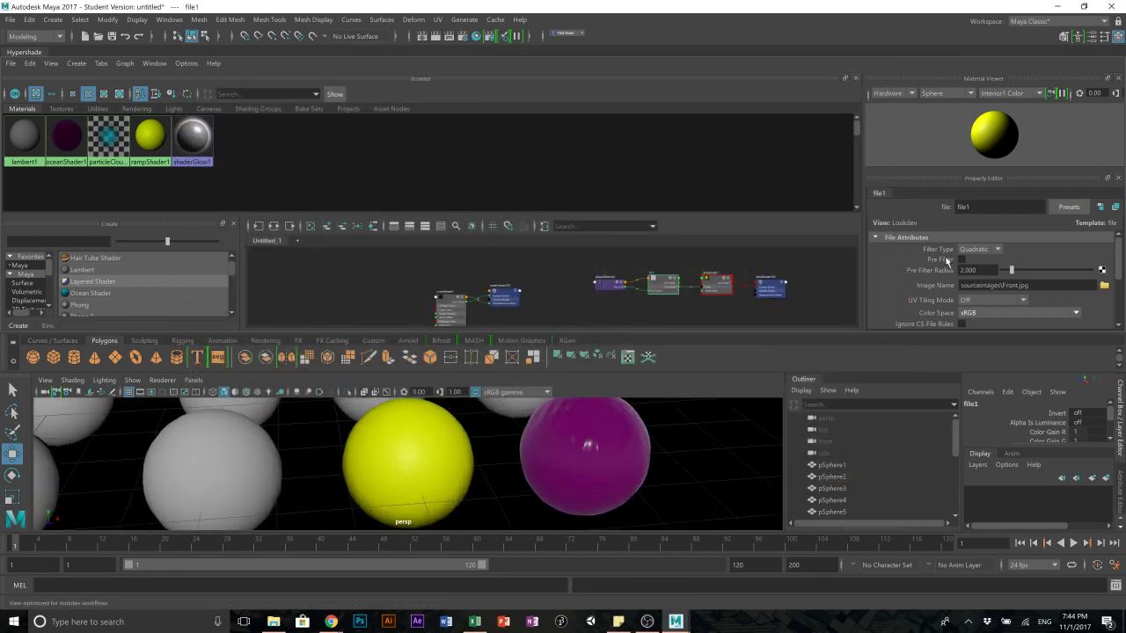
mouse_move(445, 483)
left_mouse_down("alt")
mouse_move(419, 447)
mouse_move(450, 478)
left_mouse_up("alt")
- Undo the image assignment and the File texture, and reselect the rampShader1 node
key("ctrl+z")
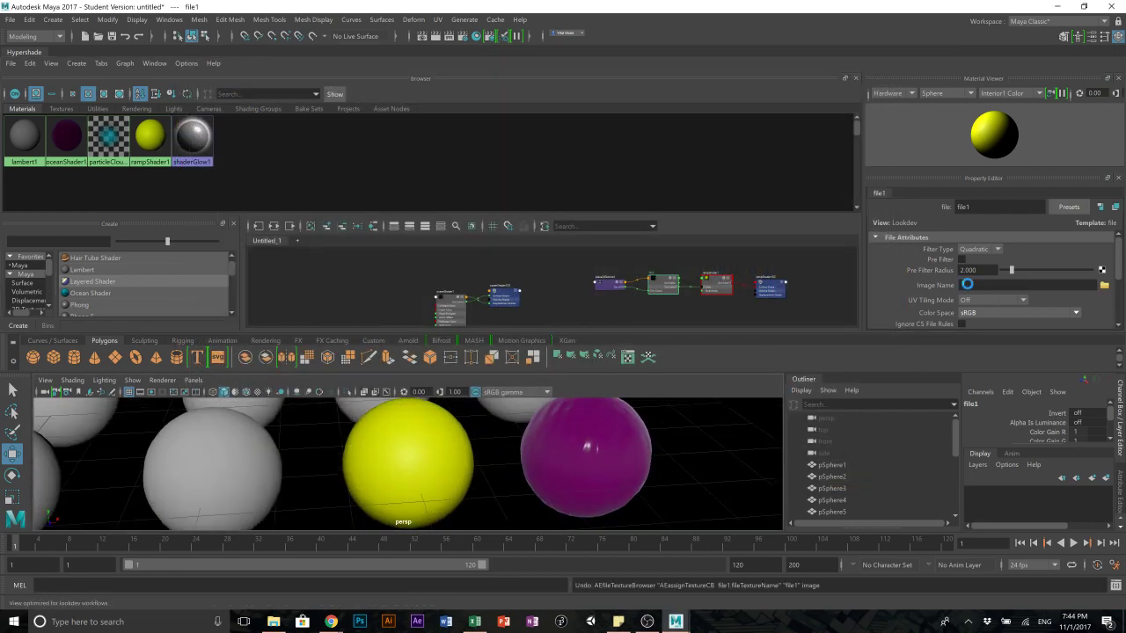
key("ctrl+z")
left_click(716, 285)
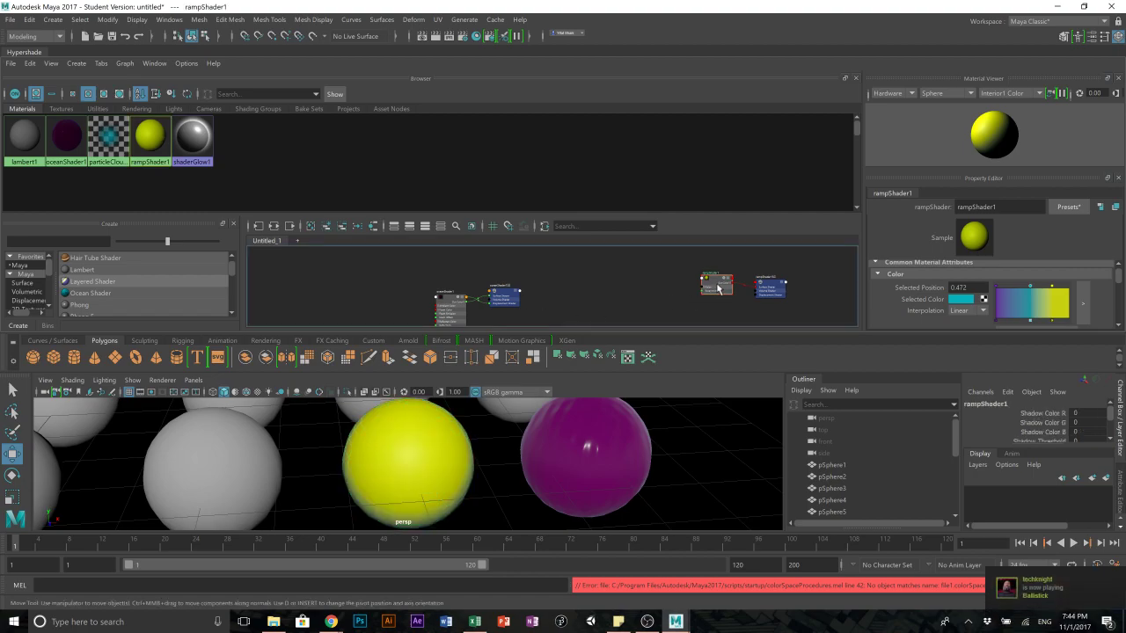
- Map a Checker texture to the color of the ramp stop at position 0.472
scroll(1056, 293, "down", 3)
scroll(1056, 293, "up", 3)
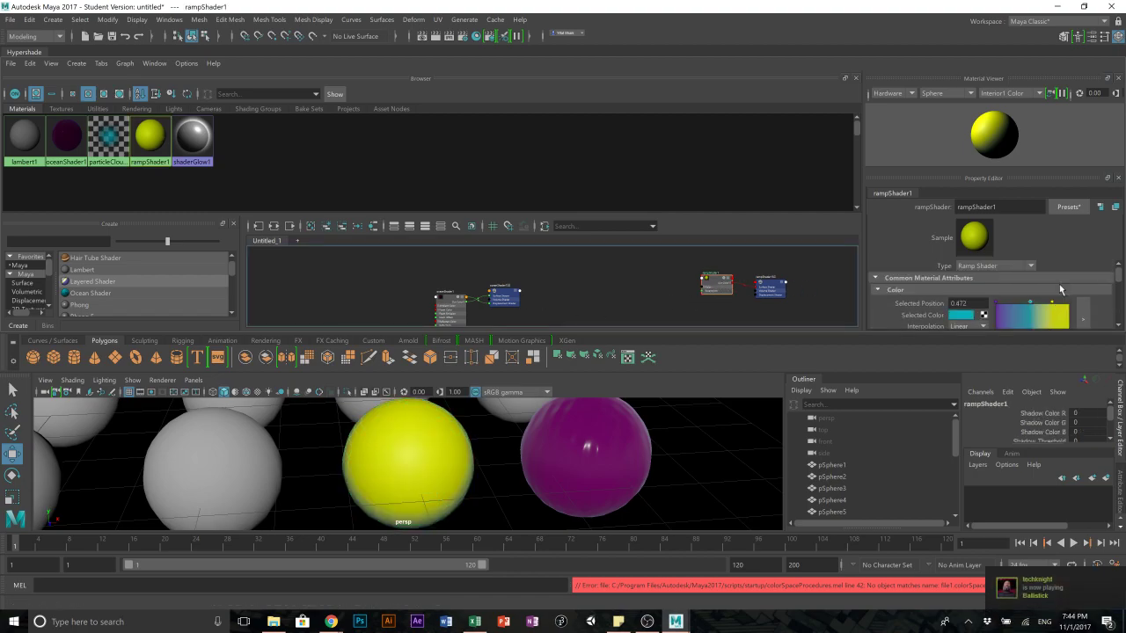
scroll(1016, 307, "up", 1)
left_click(982, 299)
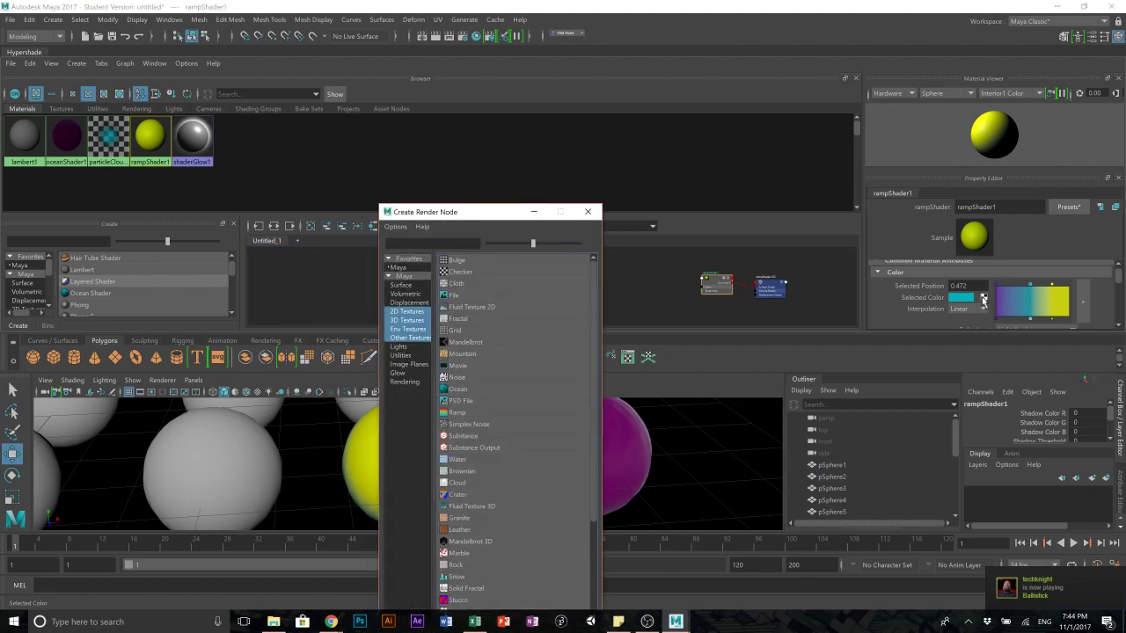
left_click(445, 273)
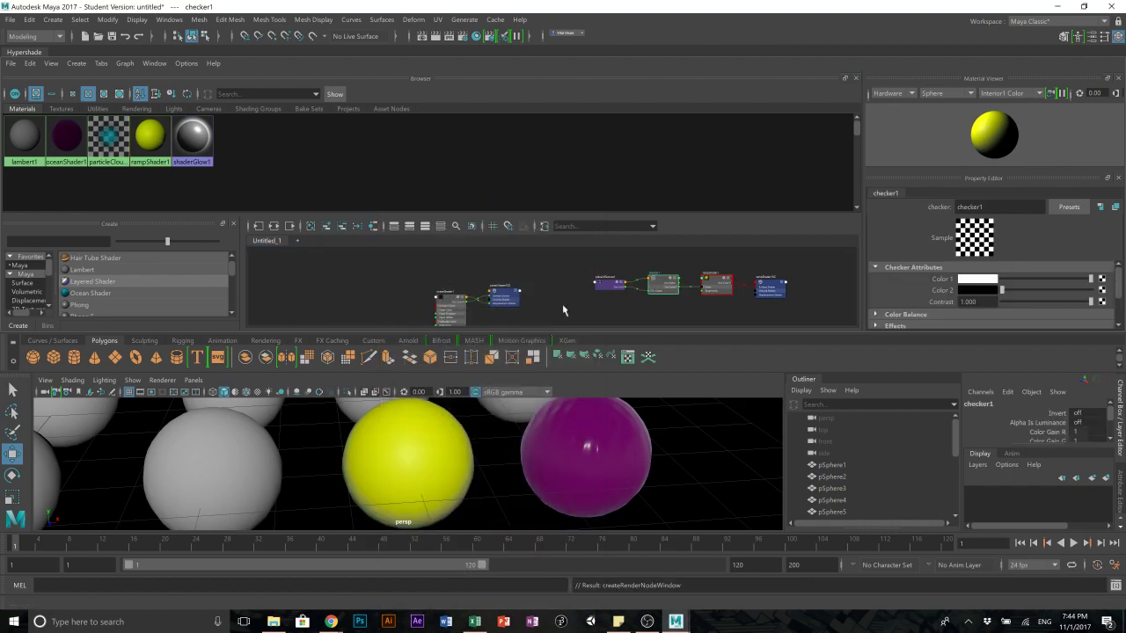
- Select the yellow sphere, remove the yellow stop at 0.768 from its ramp, and view the sphere from another side
left_click(428, 457)
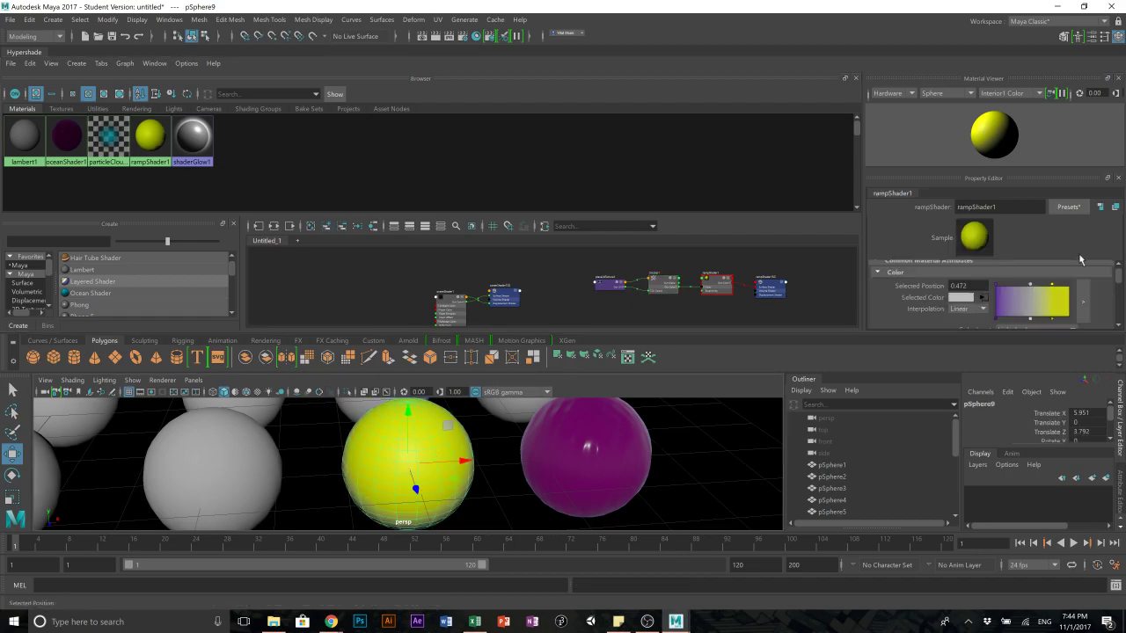
left_click(1052, 324)
left_click_drag(543, 486, 430, 527, "alt")
left_click_drag(437, 480, 528, 467, "alt")
- Add a stop at position 1.000 of the color ramp and move the checker-mapped stop to 0.572
mouse_move(995, 284)
left_mouse_down()
mouse_move(1025, 290)
mouse_move(992, 288)
left_mouse_up()
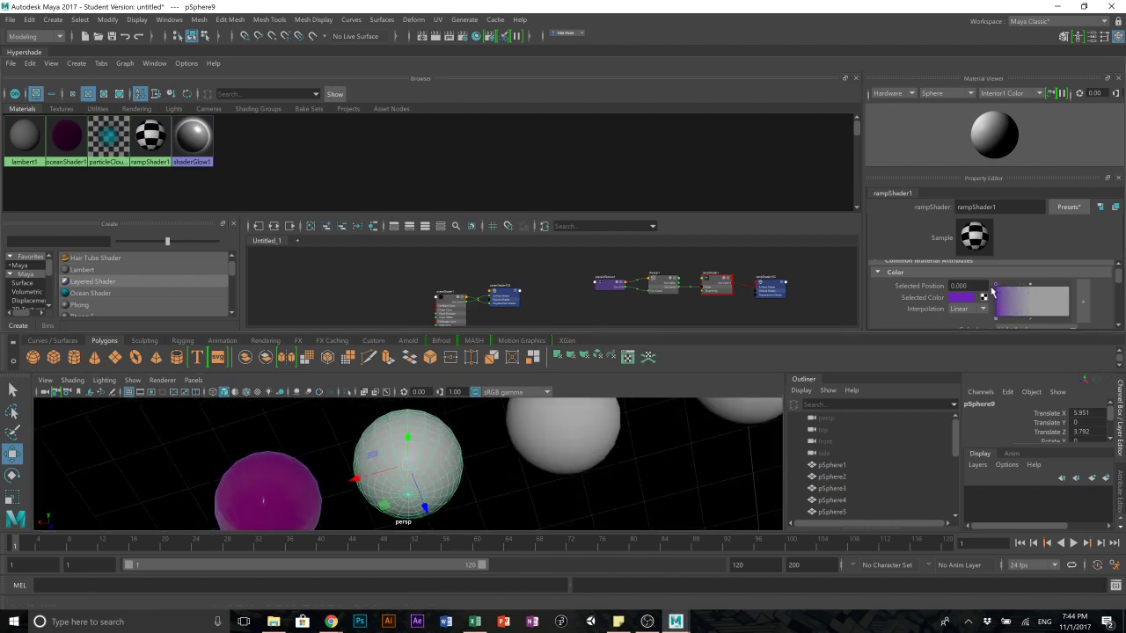
left_click(1058, 302)
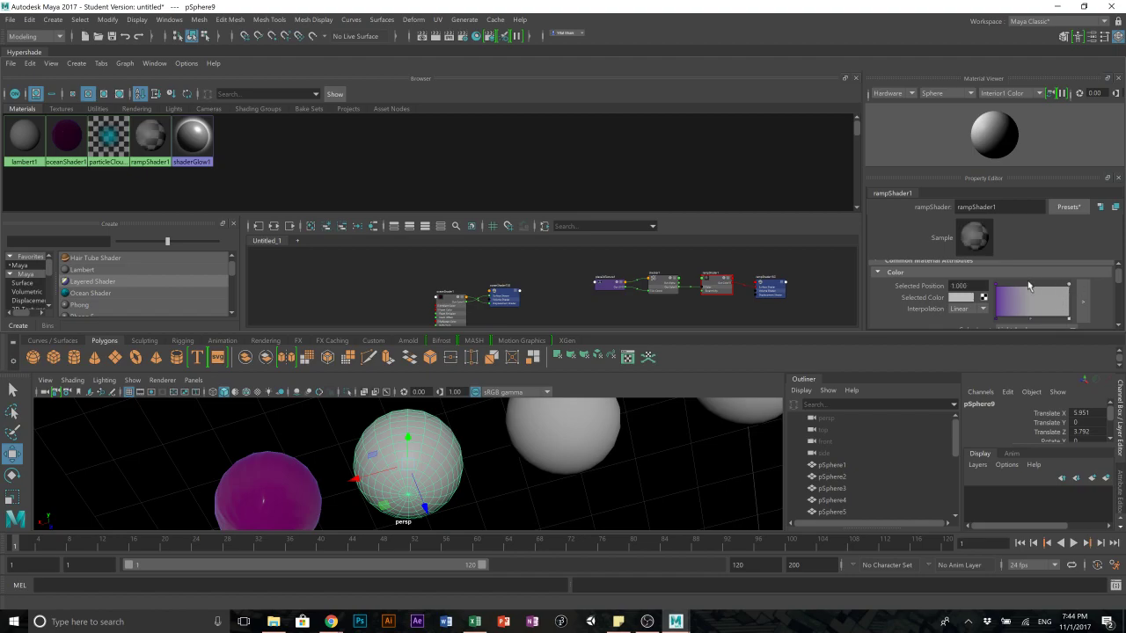
left_click_drag(1032, 290, 1038, 286)
left_click(1067, 287)
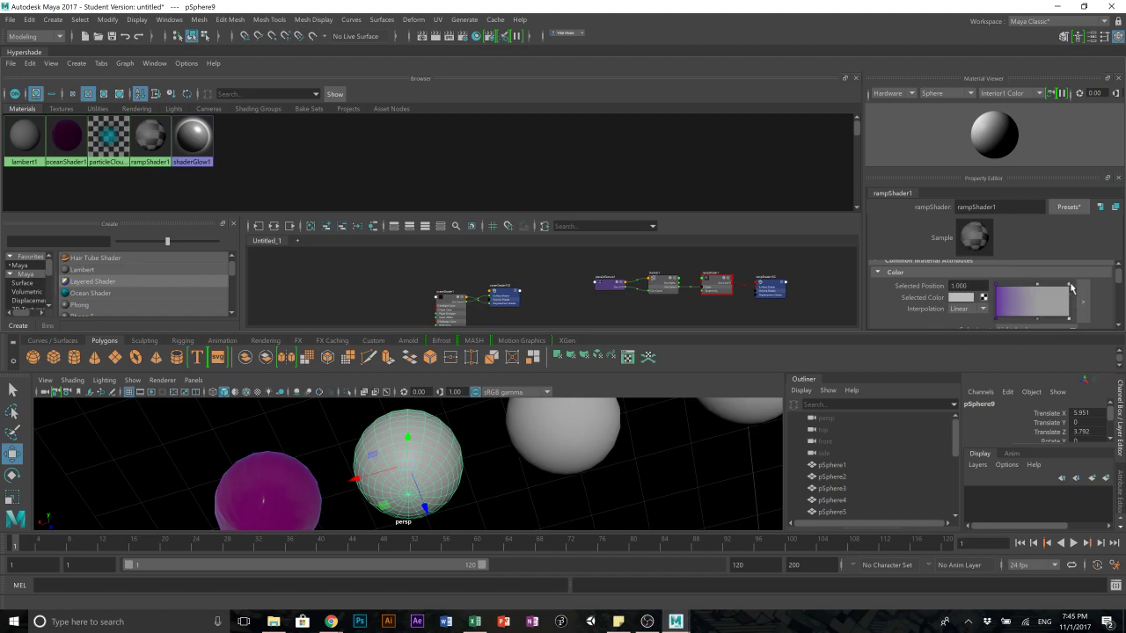
- Map a second Checker texture to the color of the stop at 1.000 and select the stop at 0.572
left_click(983, 297)
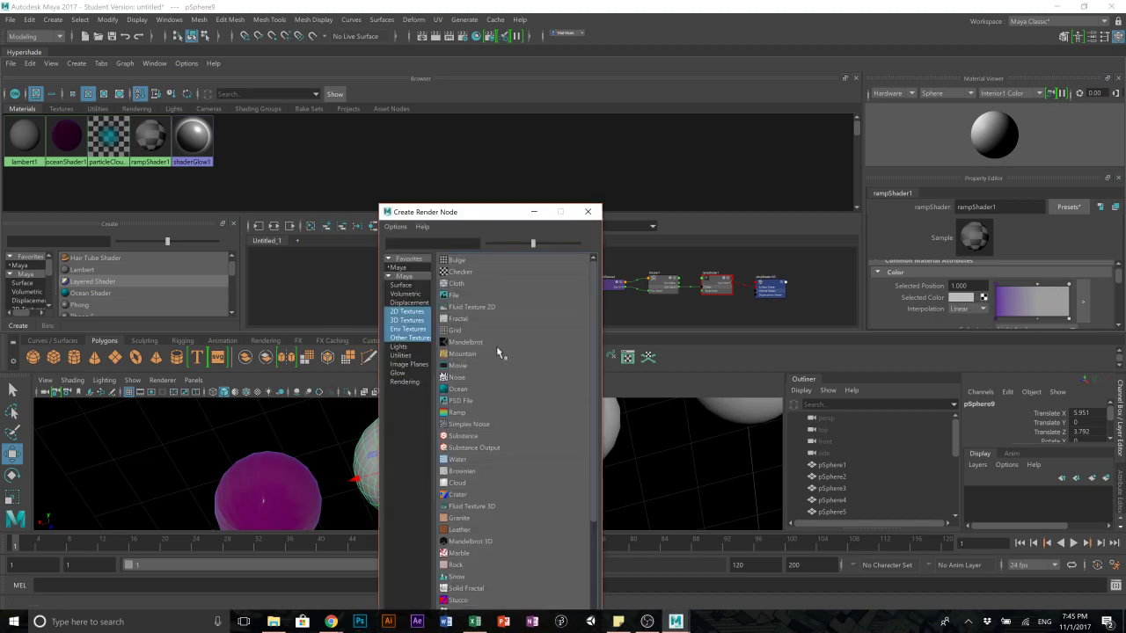
left_click(459, 271)
left_click(1037, 286)
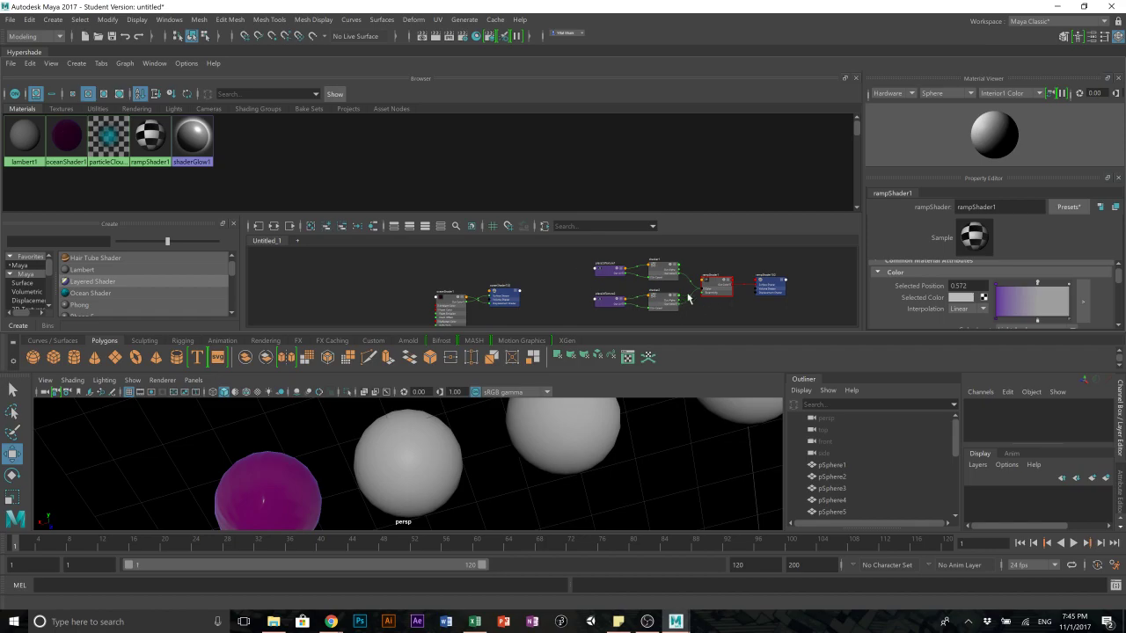
- Disconnect the first Checker texture from rampShader1 and delete it together with its placement node
left_click(659, 263)
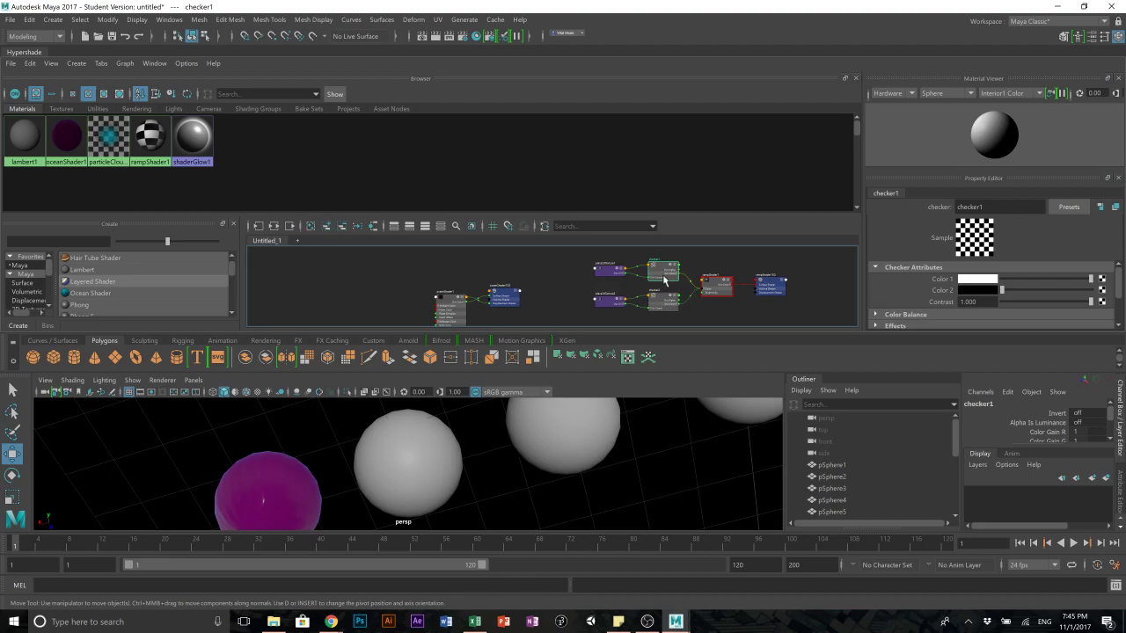
left_click_drag(687, 278, 680, 276)
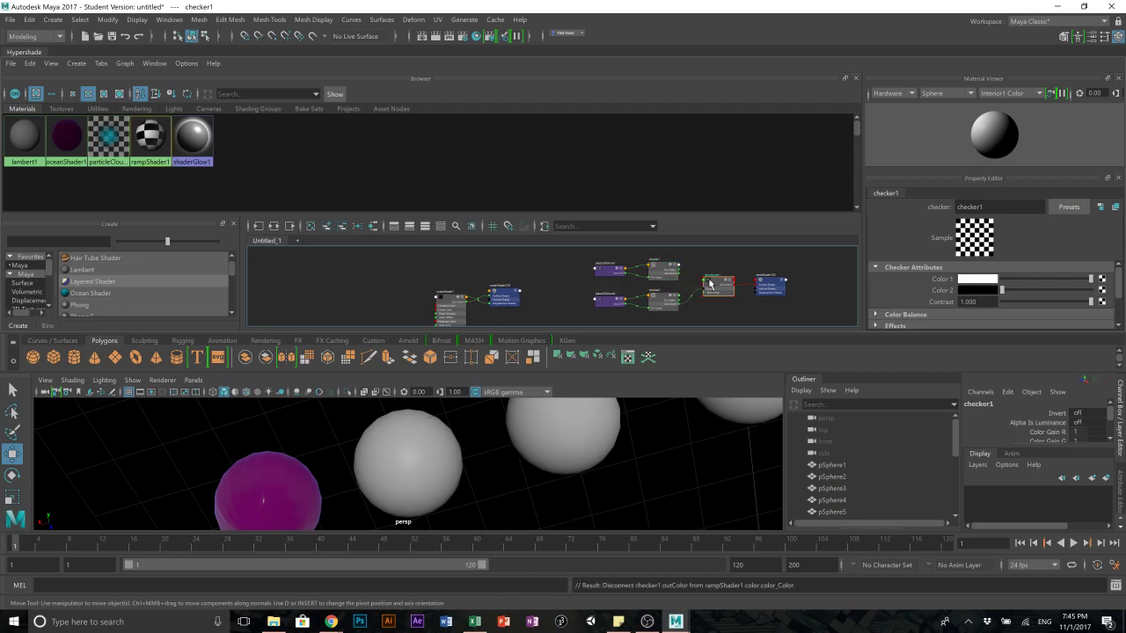
left_click(611, 274)
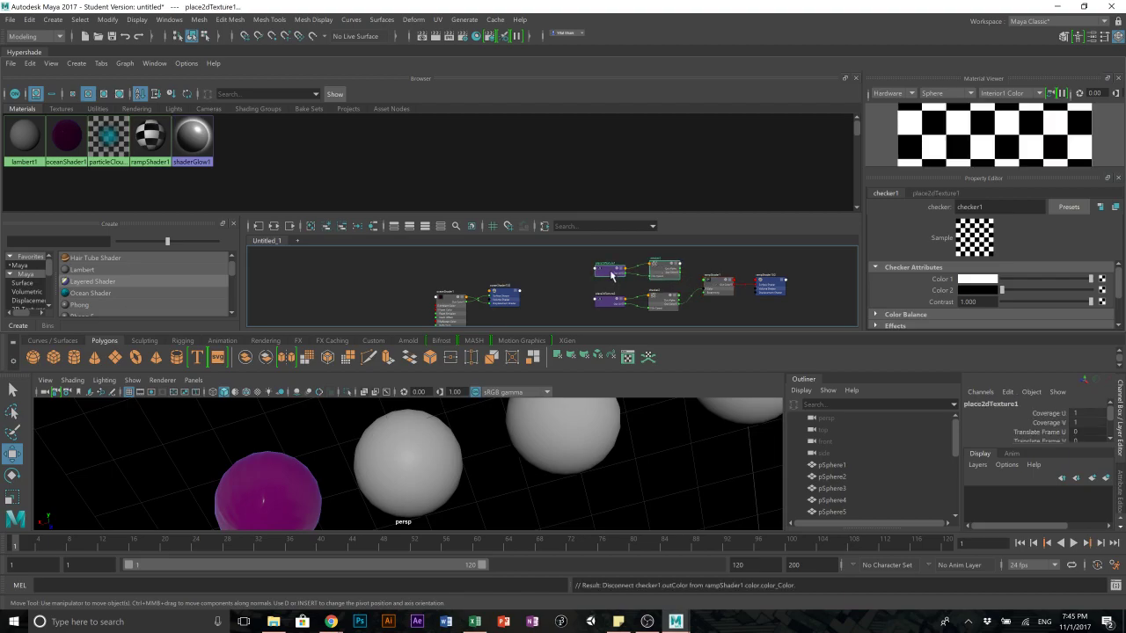
- Remove the 0.572 stop from rampShader1's color ramp and add a new stop at position 0.568
left_click(717, 284)
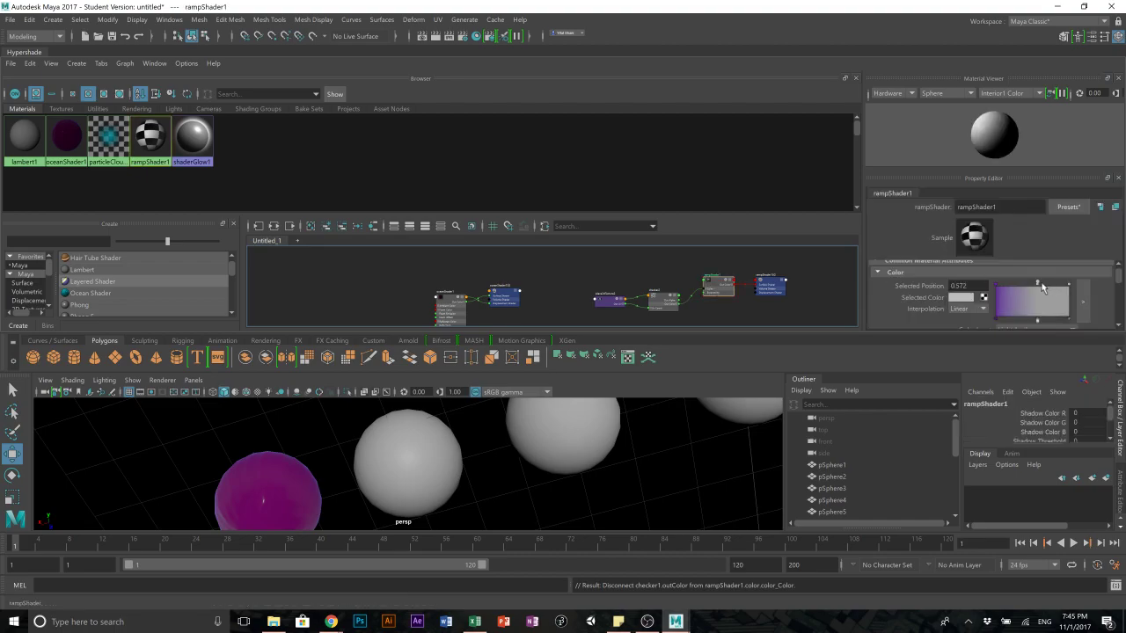
left_click(1038, 322)
left_click(1036, 282)
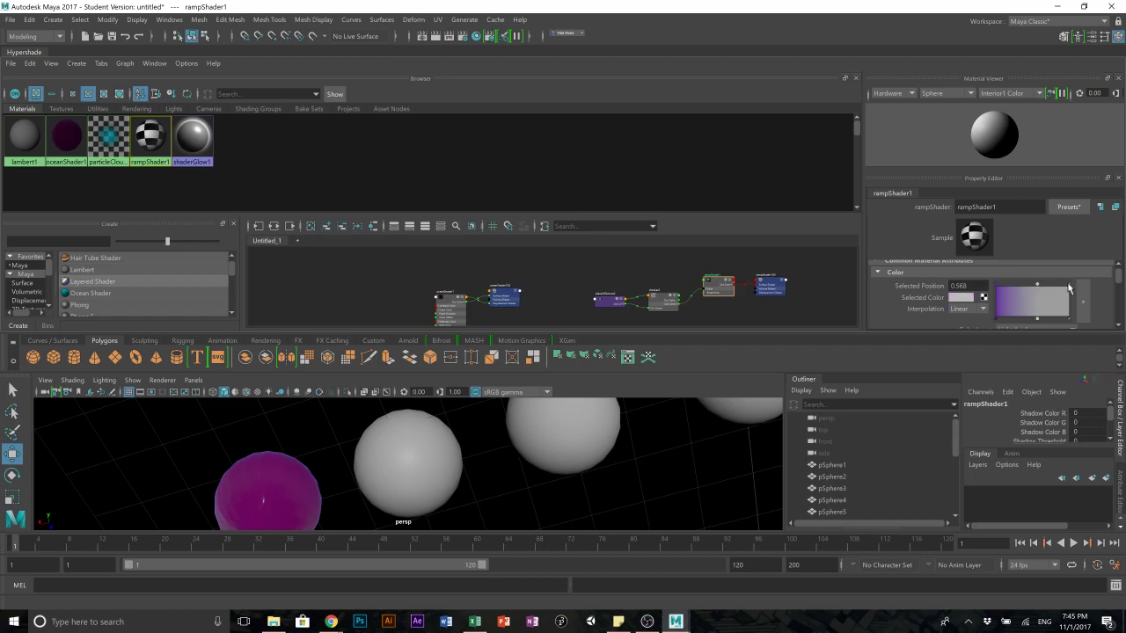
- Turn on textured display, then select and frame pSphere9, the ramp-shaded sphere beside the purple one
scroll(603, 480, "down", 8)
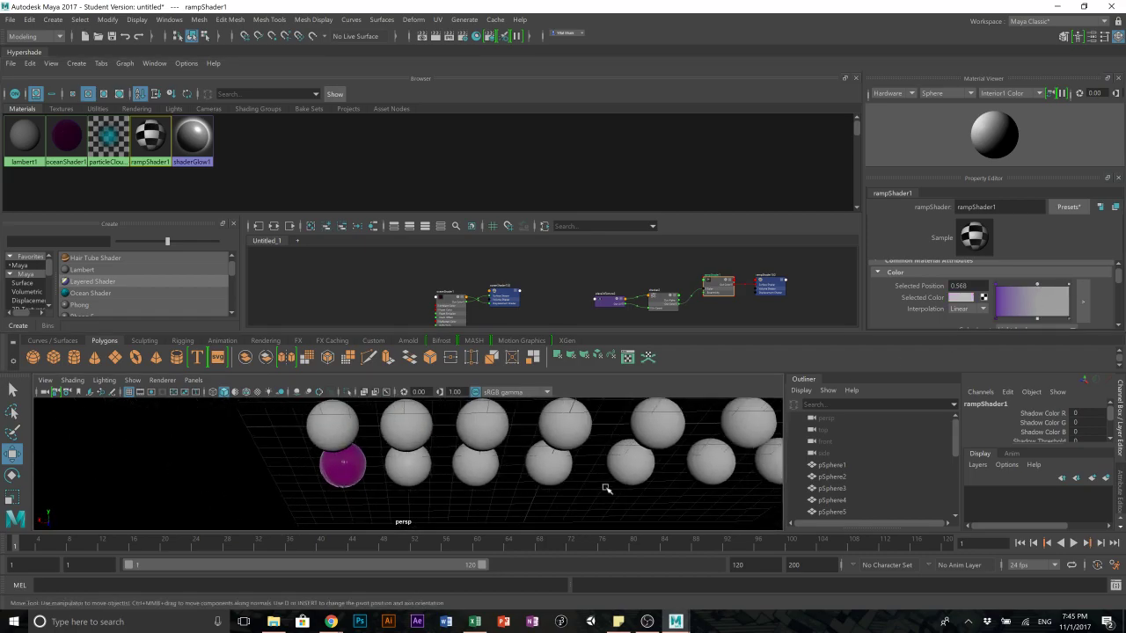
key("6")
mouse_move(502, 483)
left_mouse_down("alt")
mouse_move(557, 420)
mouse_move(592, 494)
mouse_move(400, 456)
left_mouse_up("alt")
left_click(400, 456)
key("f")
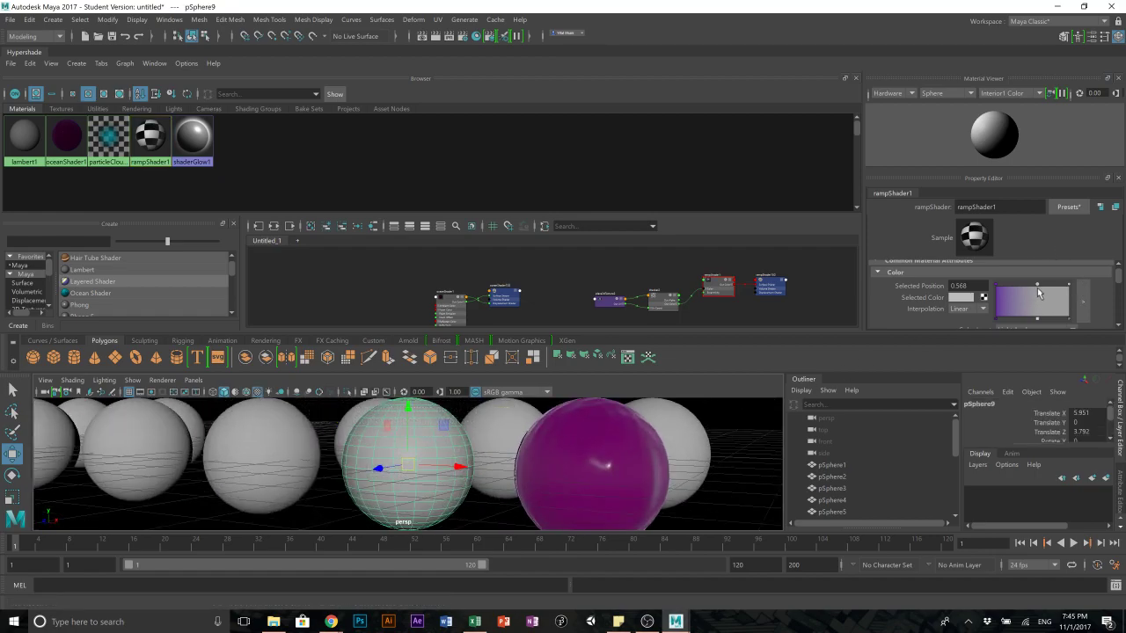
- Set the interpolation of the color ramp's 1.000 stop to Spline and the Color Input to Brightness
left_click_drag(1037, 285, 1070, 287)
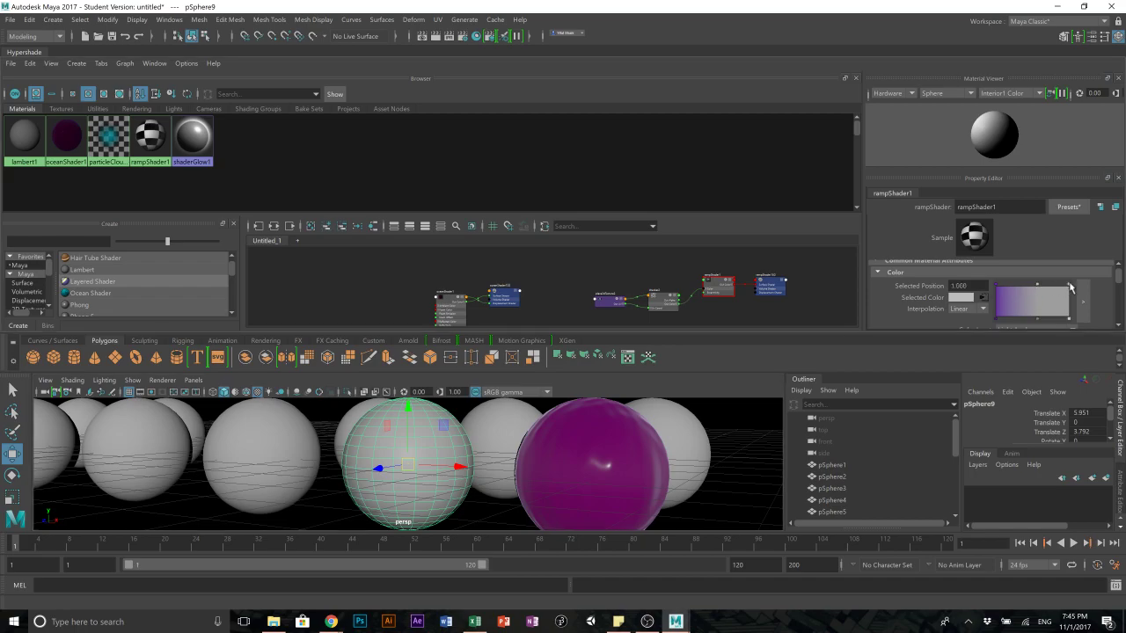
left_click(967, 308)
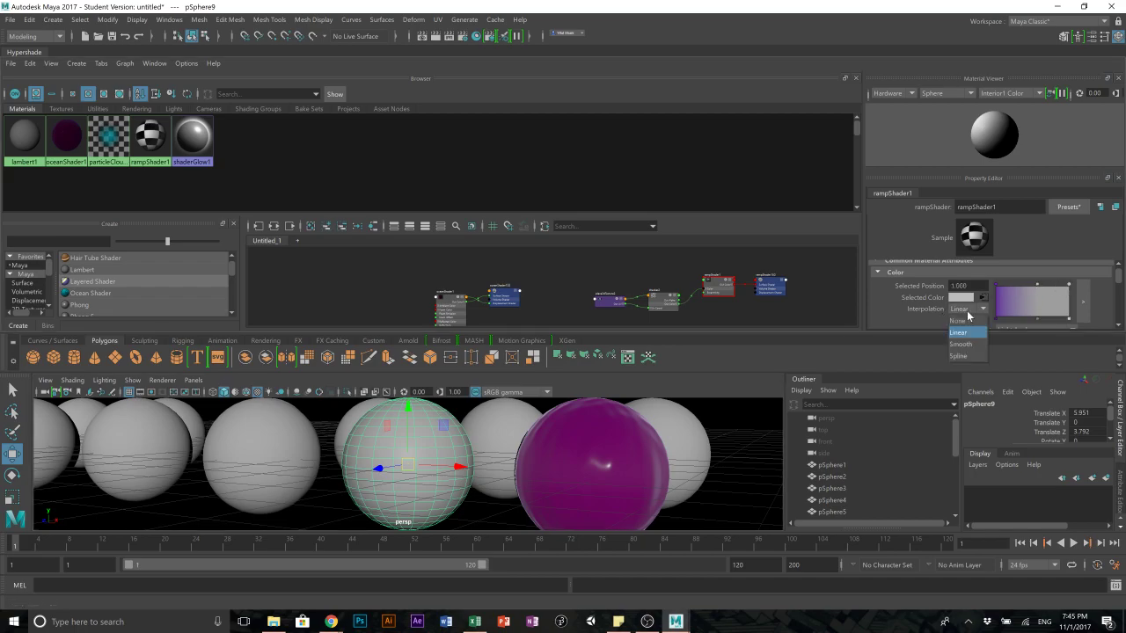
left_click(975, 356)
scroll(985, 299, "down", 3)
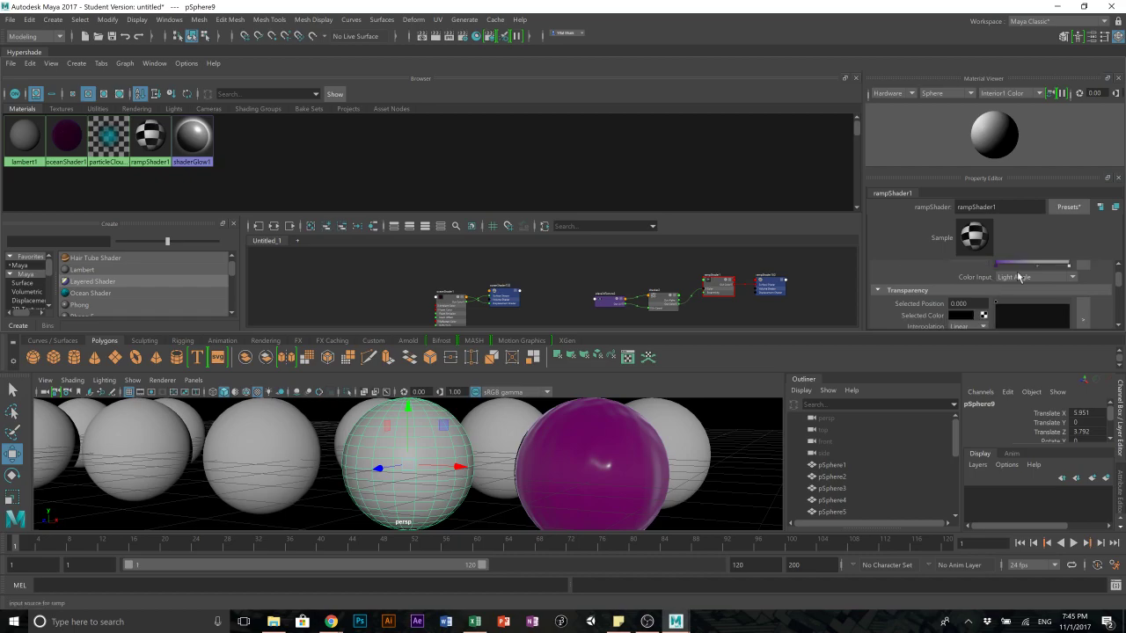
left_click(1018, 276)
left_click(1024, 312)
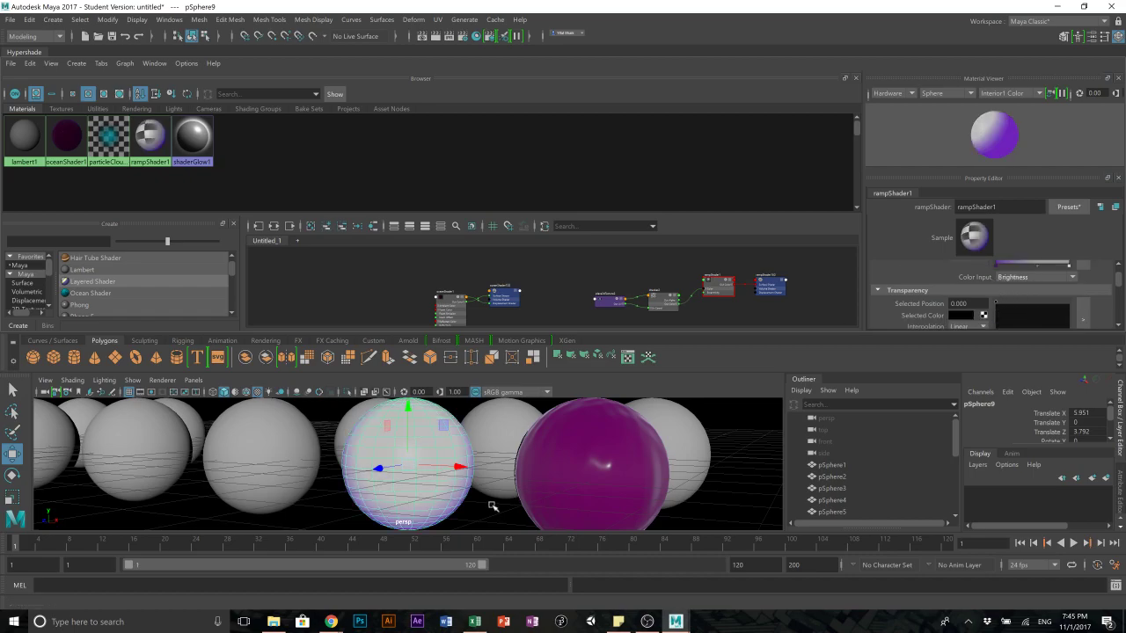
left_click_drag(531, 483, 500, 458, "alt")
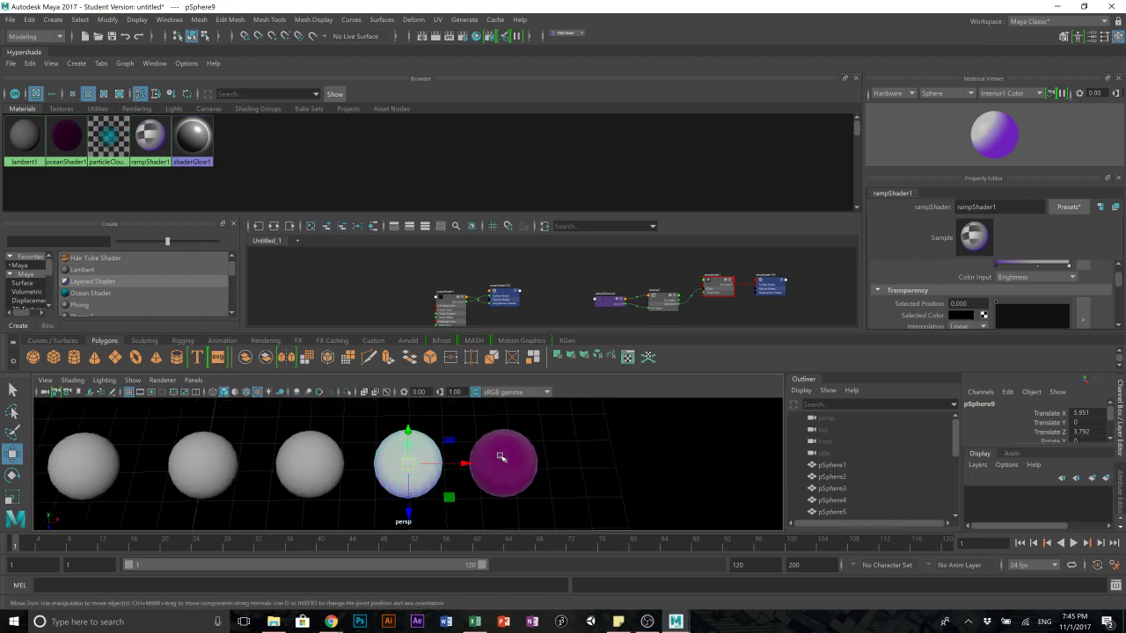
left_click(423, 507)
left_click_drag(364, 507, 420, 463, "alt")
left_click(421, 463)
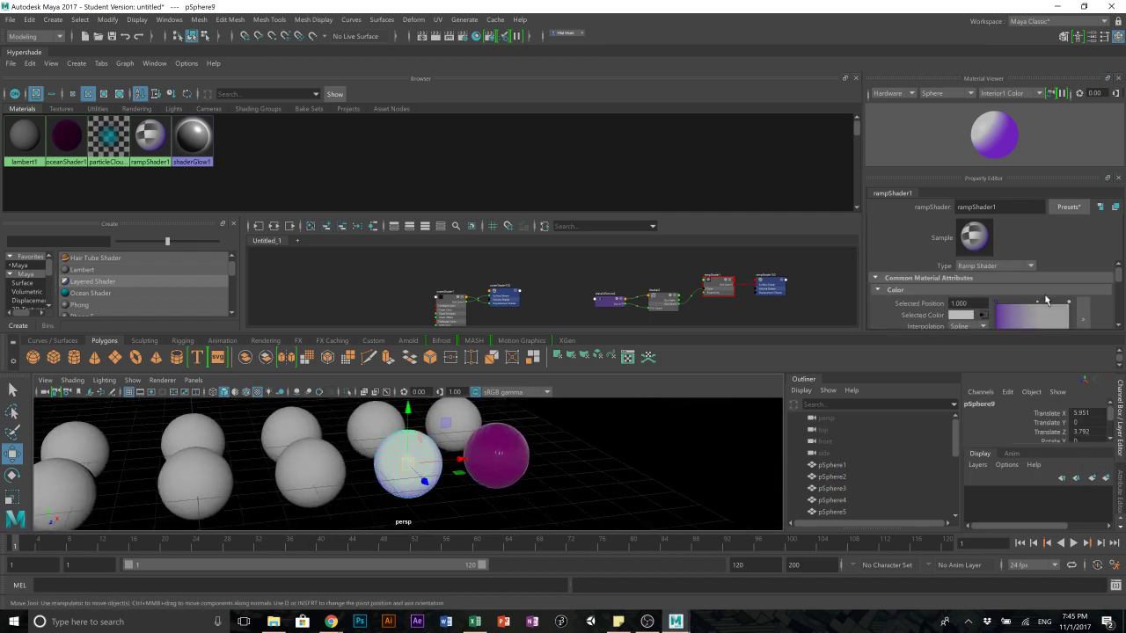
- Set the color of the ramp's 0.568 stop to a bright blue with H 210.353, S 1.000 and V 1.000
left_click(1037, 308)
scroll(1038, 308, "down", 1)
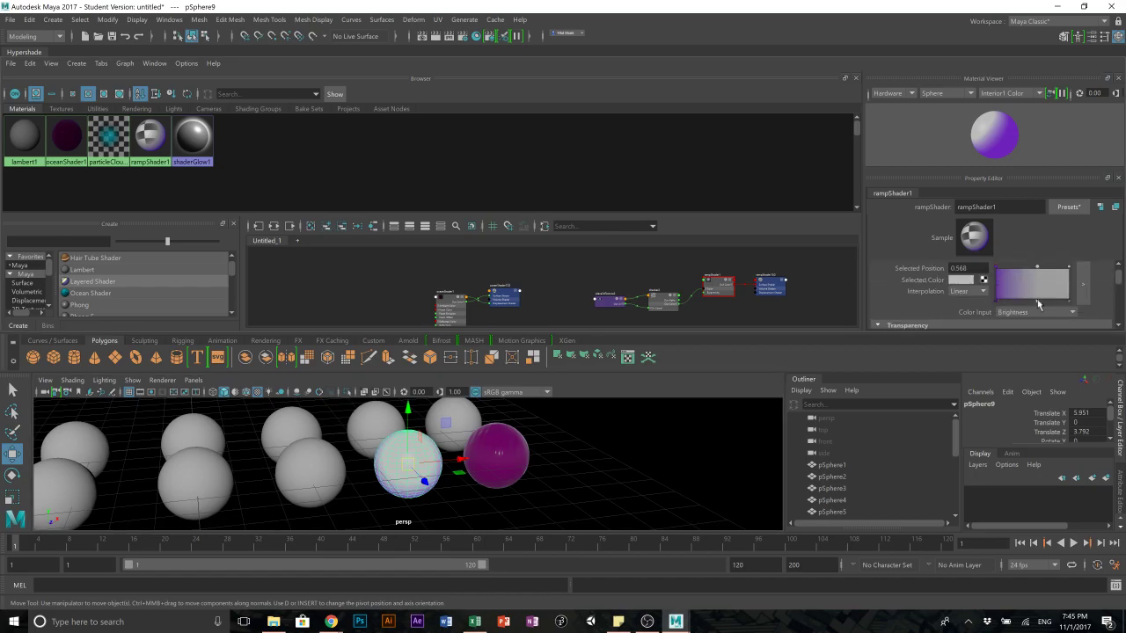
left_click(960, 280)
left_click(994, 318)
left_click(540, 489)
left_click_drag(440, 486, 446, 498, "alt")
left_click(964, 280)
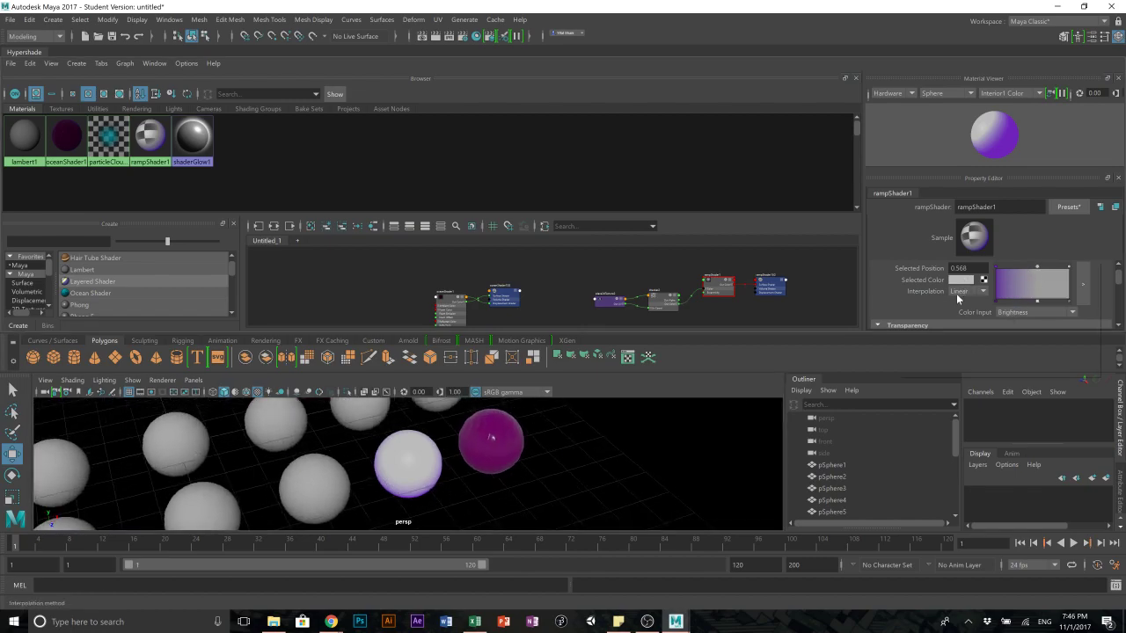
left_click_drag(1008, 331, 1043, 346)
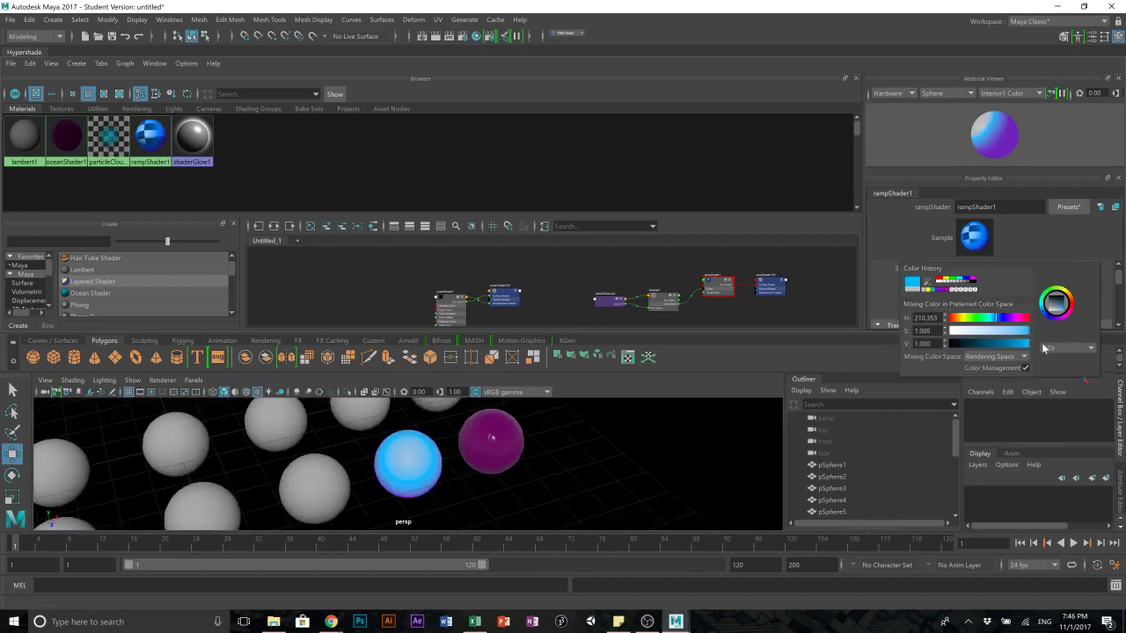
mouse_move(584, 493)
left_mouse_down("alt")
mouse_move(575, 475)
mouse_move(587, 486)
left_mouse_up("alt")
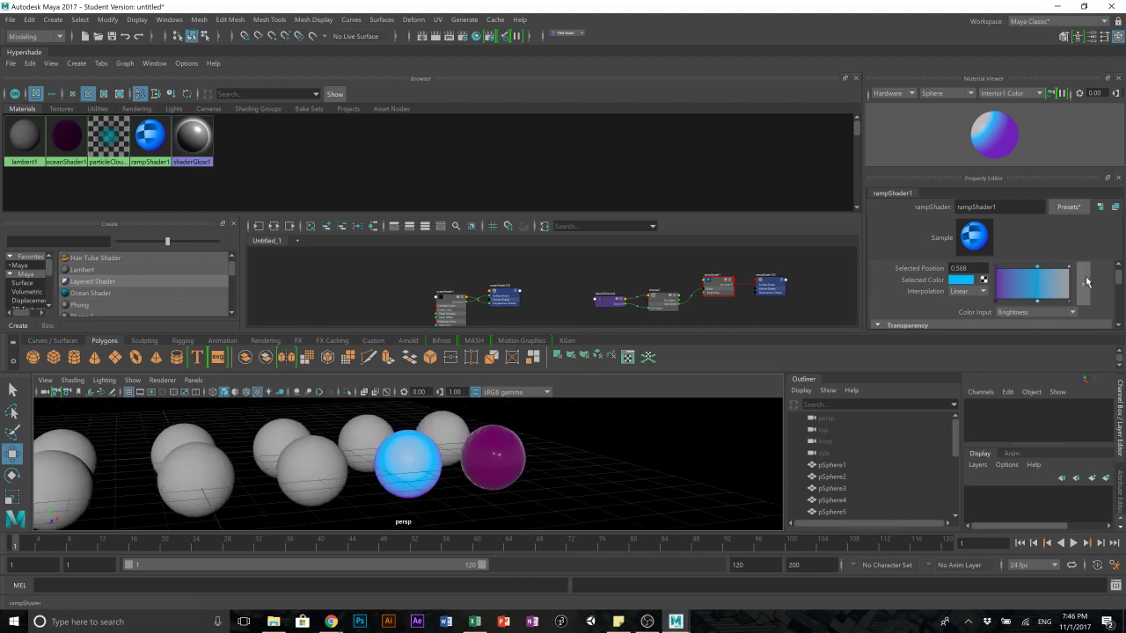
- Open the attributes of the Checker texture mapped to the color ramp's 1.000 stop
left_click(1069, 266)
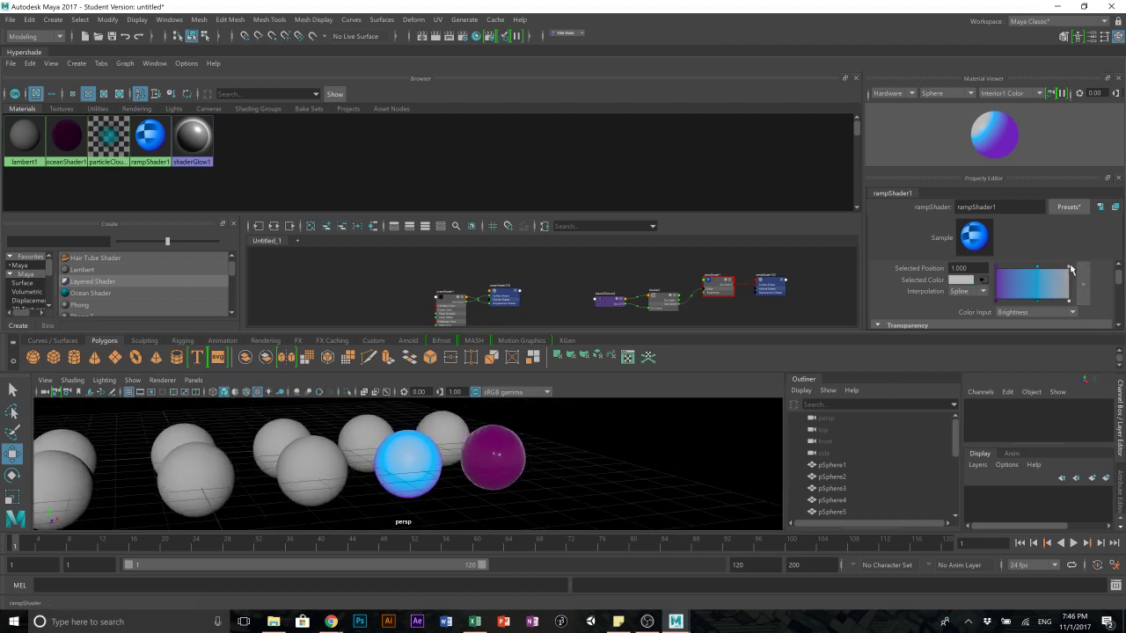
left_click(984, 280)
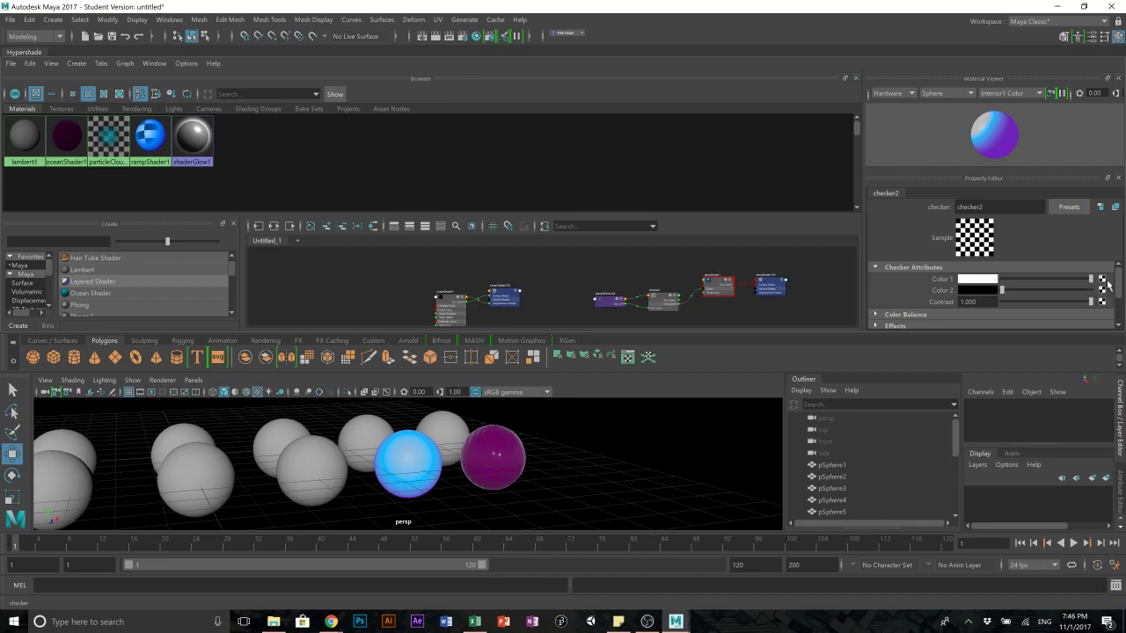
mouse_move(1000, 290)
left_mouse_down()
mouse_move(1092, 296)
mouse_move(999, 291)
left_mouse_up()
mouse_move(1096, 279)
left_mouse_down()
mouse_move(1002, 279)
mouse_move(1091, 280)
left_mouse_up()
left_click(977, 278)
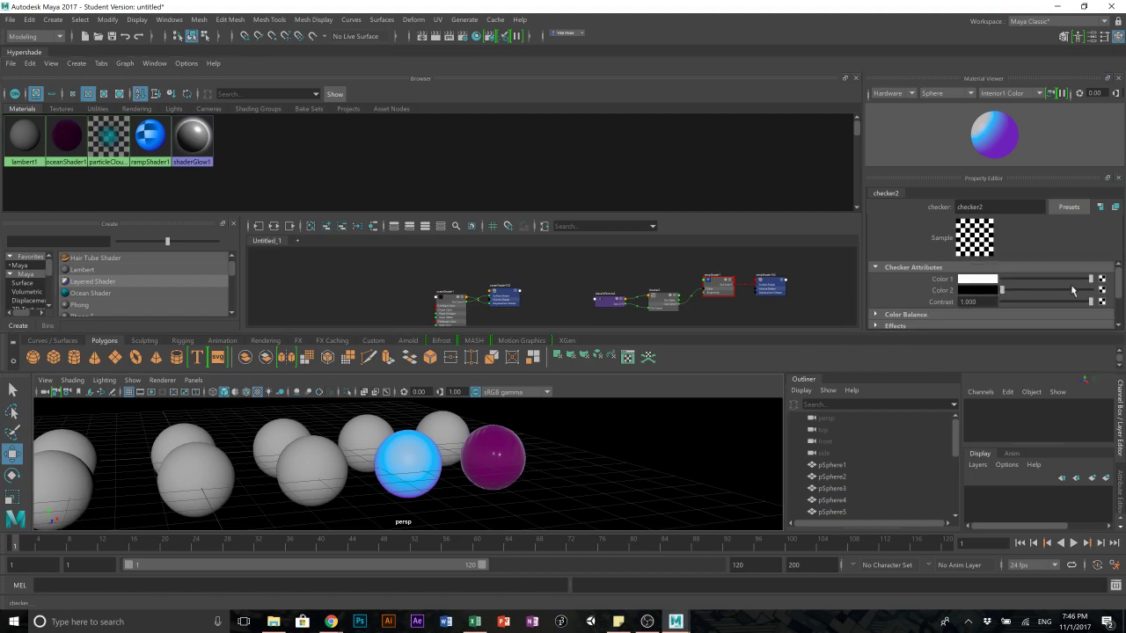
left_click(1102, 279)
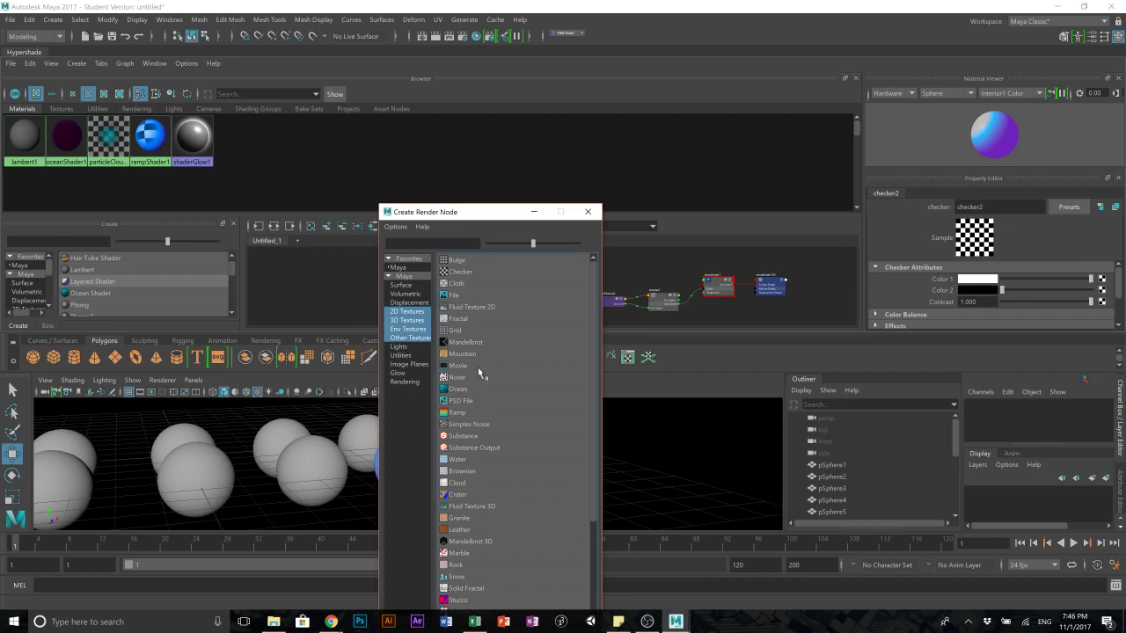
left_click(588, 211)
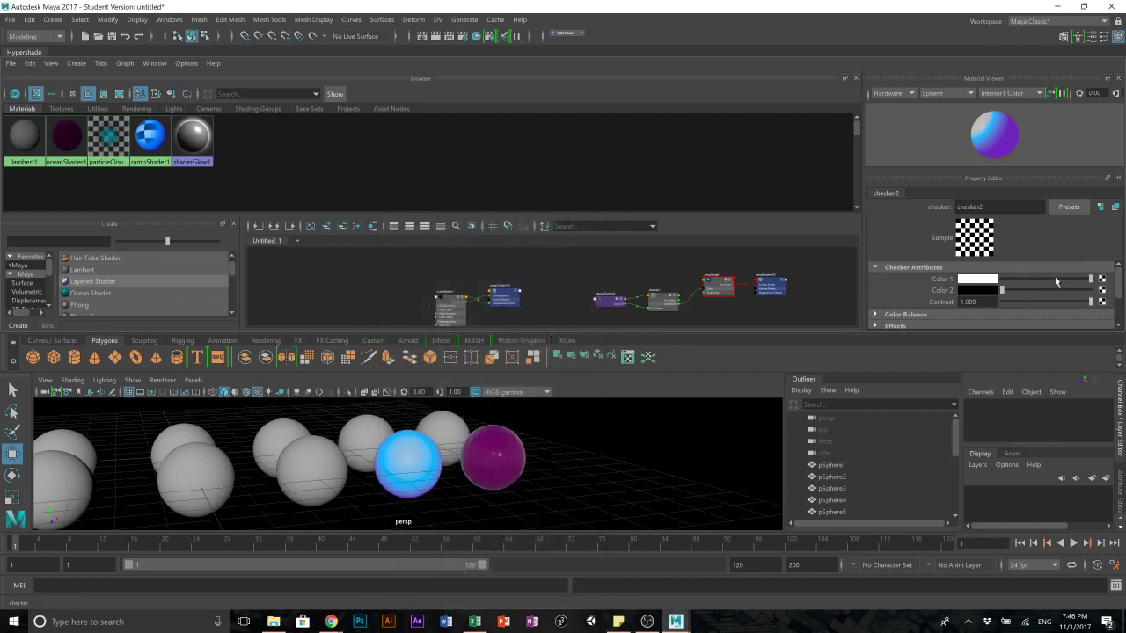
- Set Color 1 of the checker2 texture to a fully saturated lime green
left_click(989, 279)
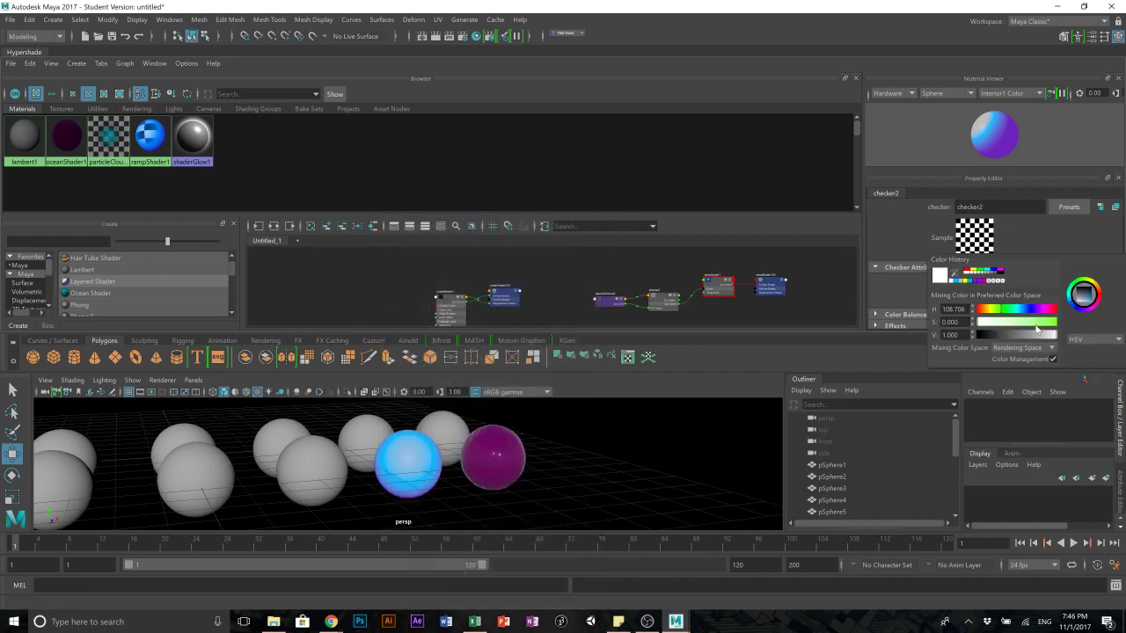
left_click_drag(1036, 327, 1059, 324)
left_click_drag(446, 494, 433, 446, "alt")
scroll(432, 445, "up", 2)
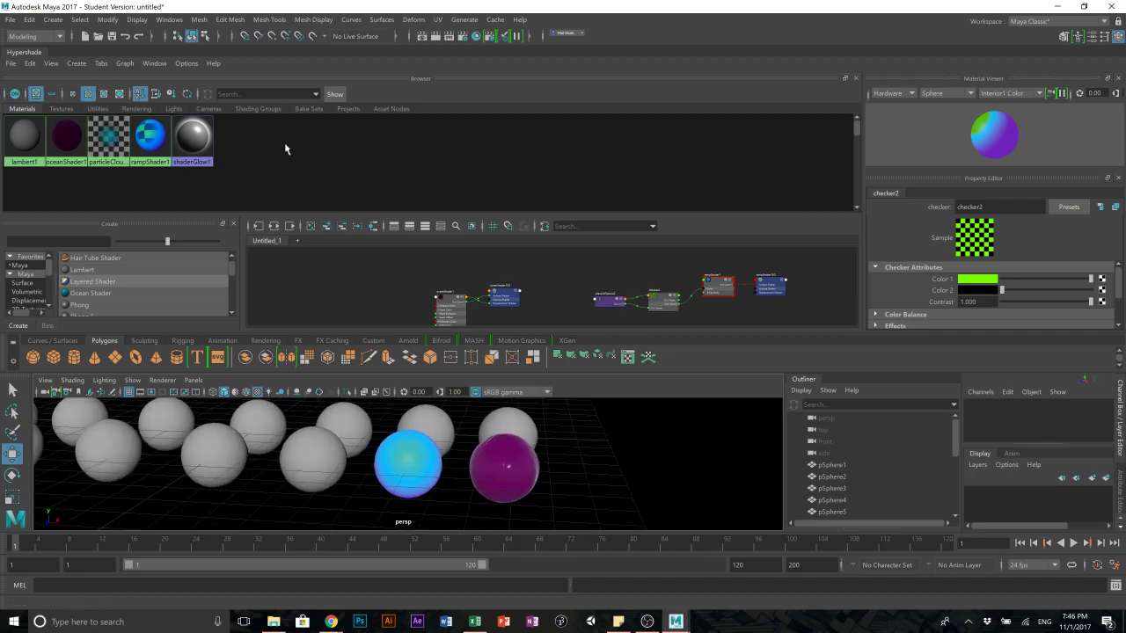
- Create a Blinn material and assign it to the gray sphere next to the blue ramp-shaded one
scroll(176, 280, "down", 2)
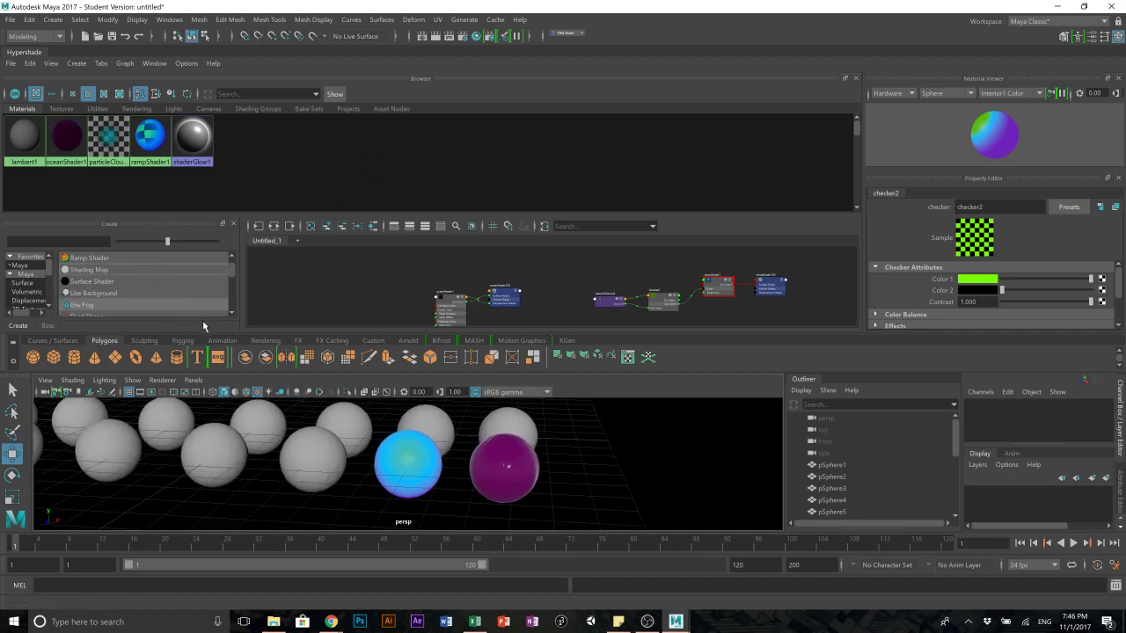
scroll(97, 290, "down", 3)
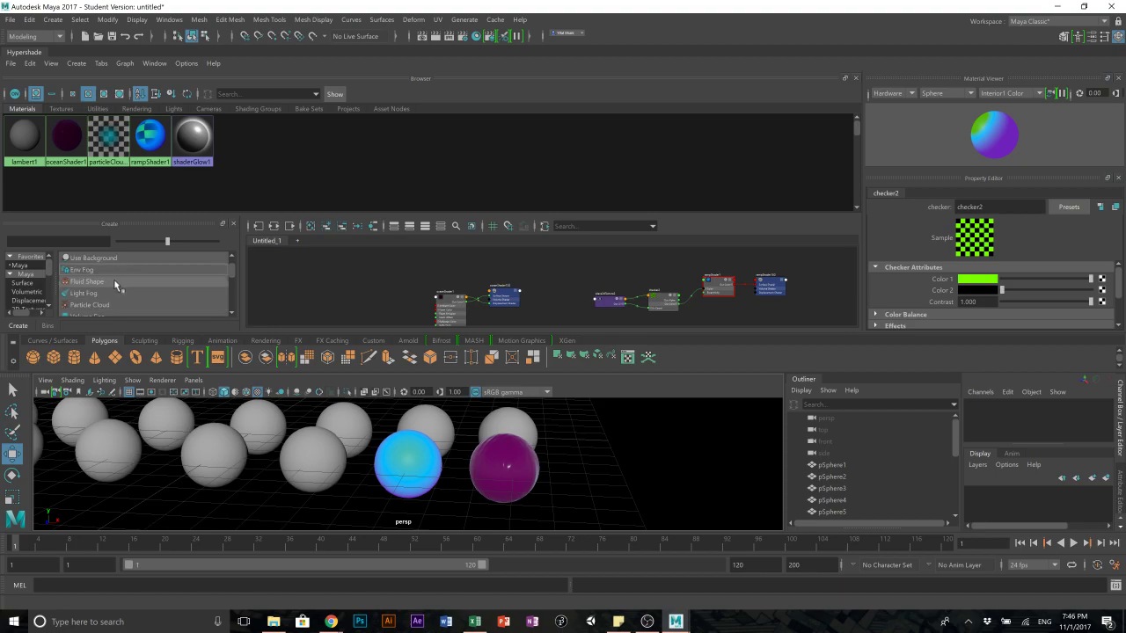
scroll(116, 279, "up", 5)
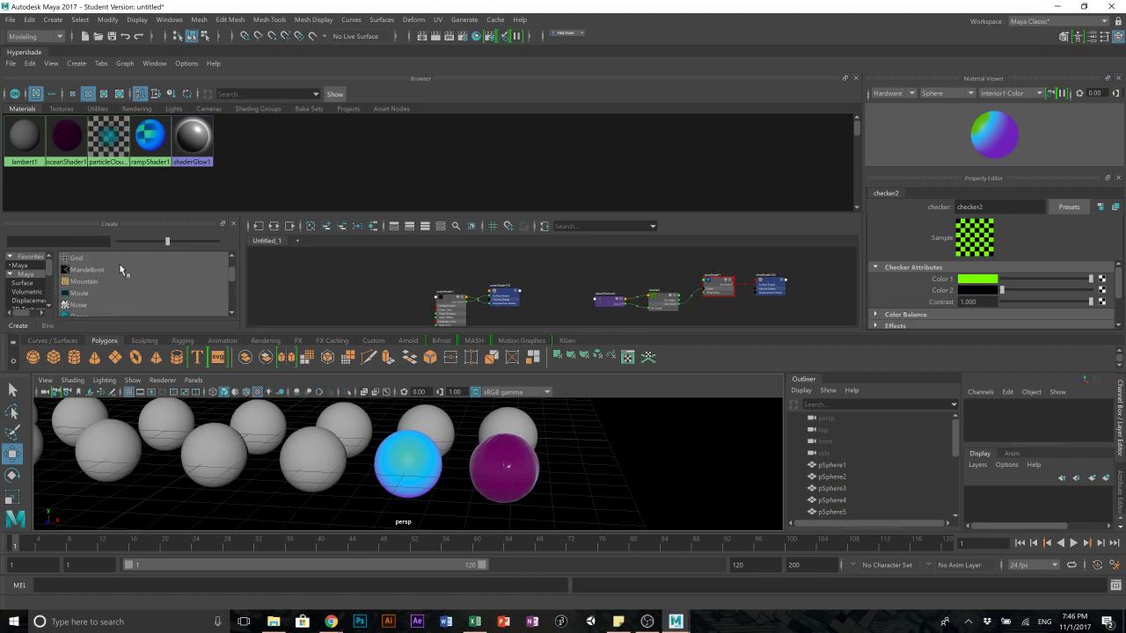
scroll(113, 283, "up", 3)
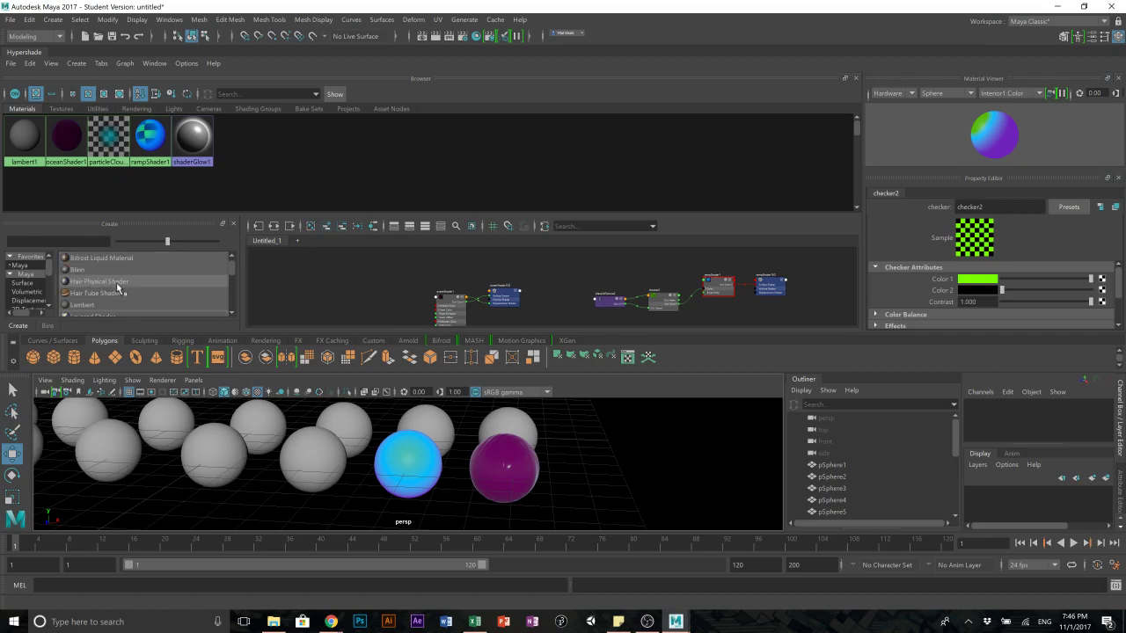
left_click(81, 269)
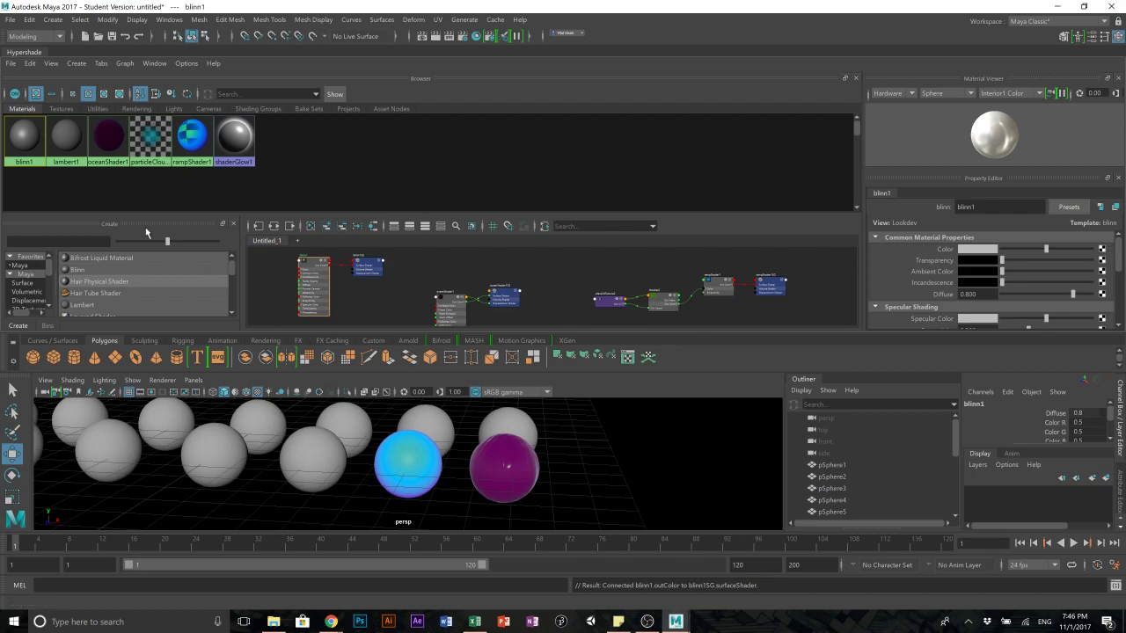
middle_click_drag(28, 138, 310, 460)
left_click(311, 460)
- Map a Wood texture to the Color attribute of the Blinn material
left_click(1102, 251)
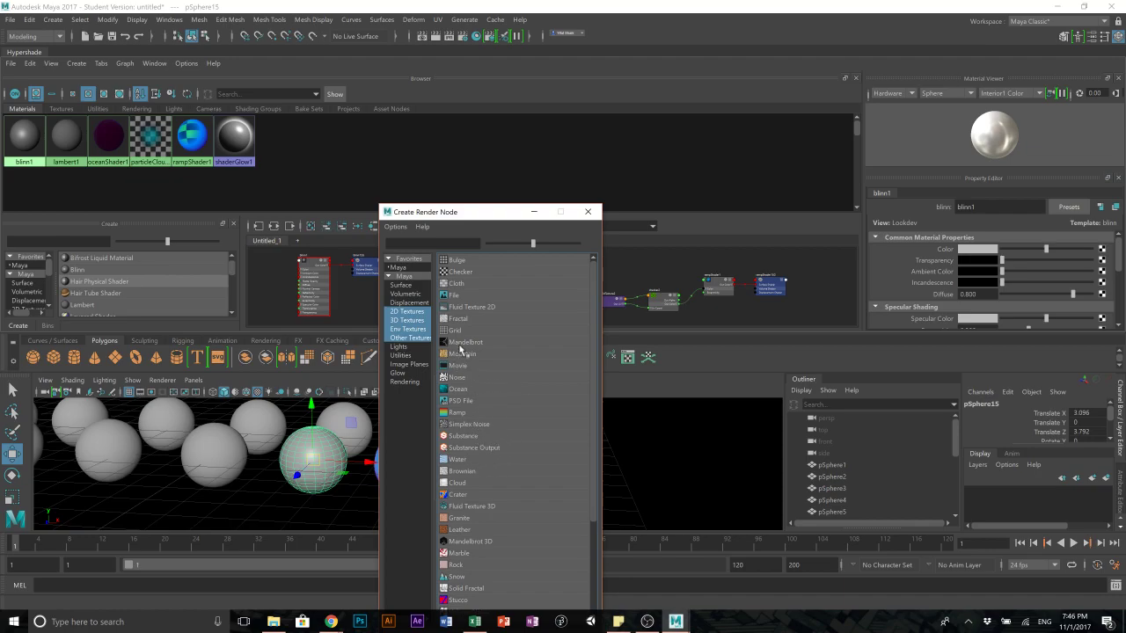
scroll(458, 417, "down", 2)
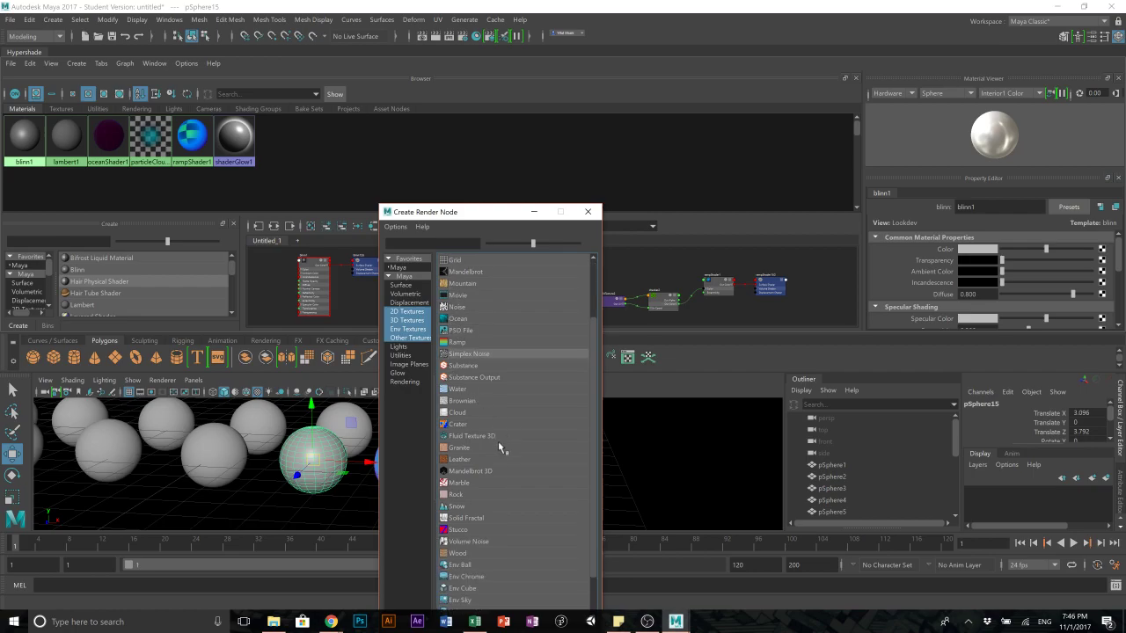
scroll(448, 461, "down", 1)
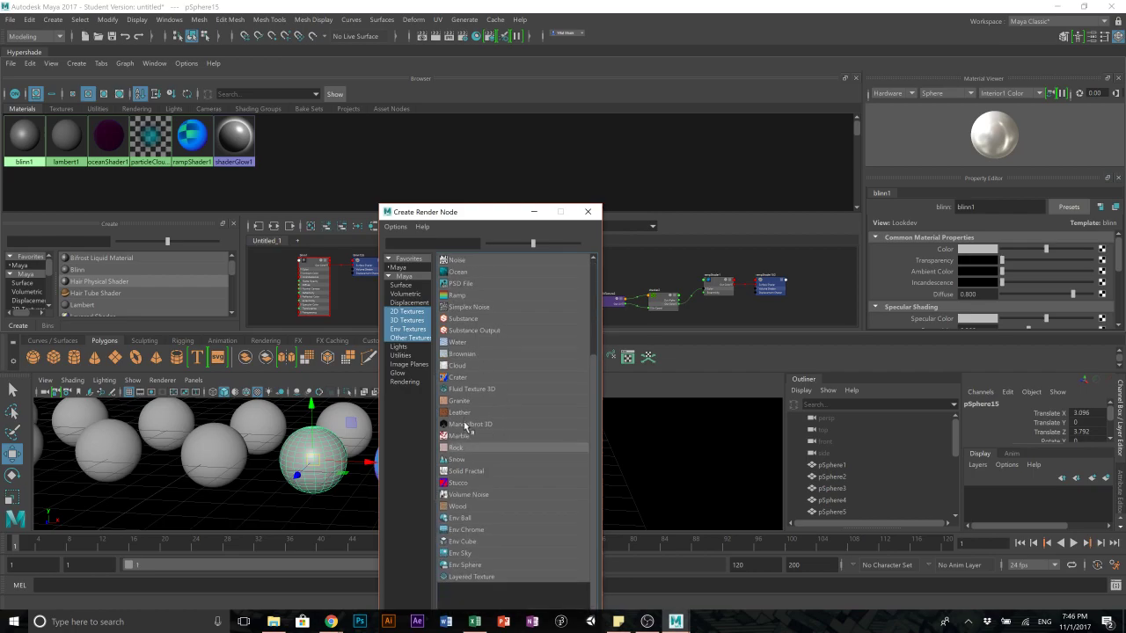
left_click(444, 506)
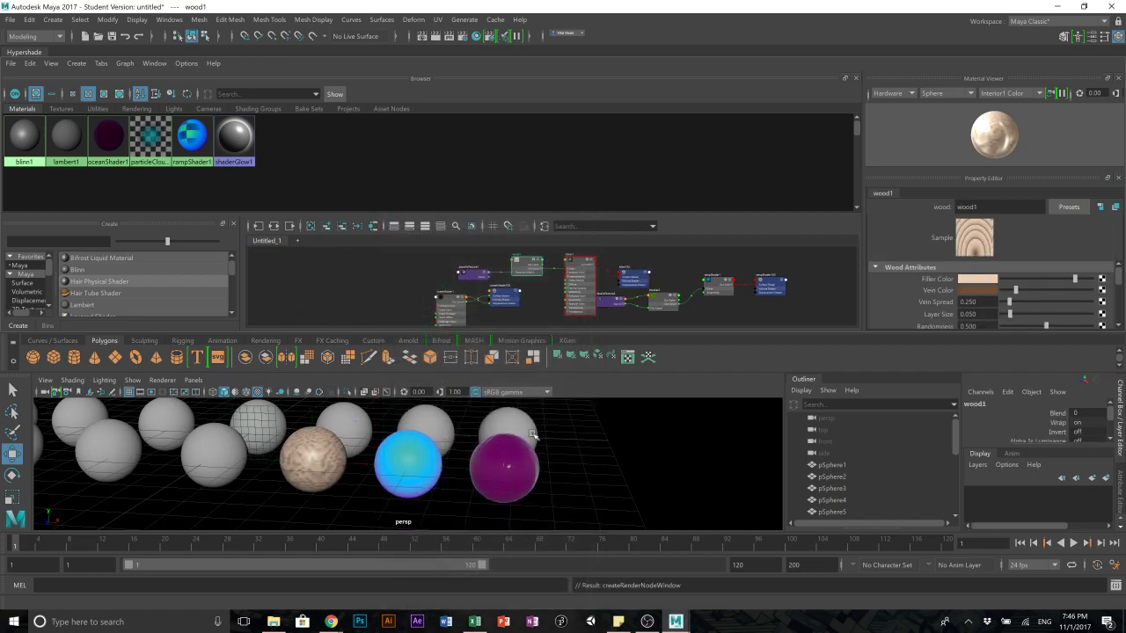
- Set the wood texture's vein color to black, vein spread 0.158, layer size 0.057 and randomness 0.191, and brighten its filler color fully
left_click_drag(1019, 297, 1018, 328)
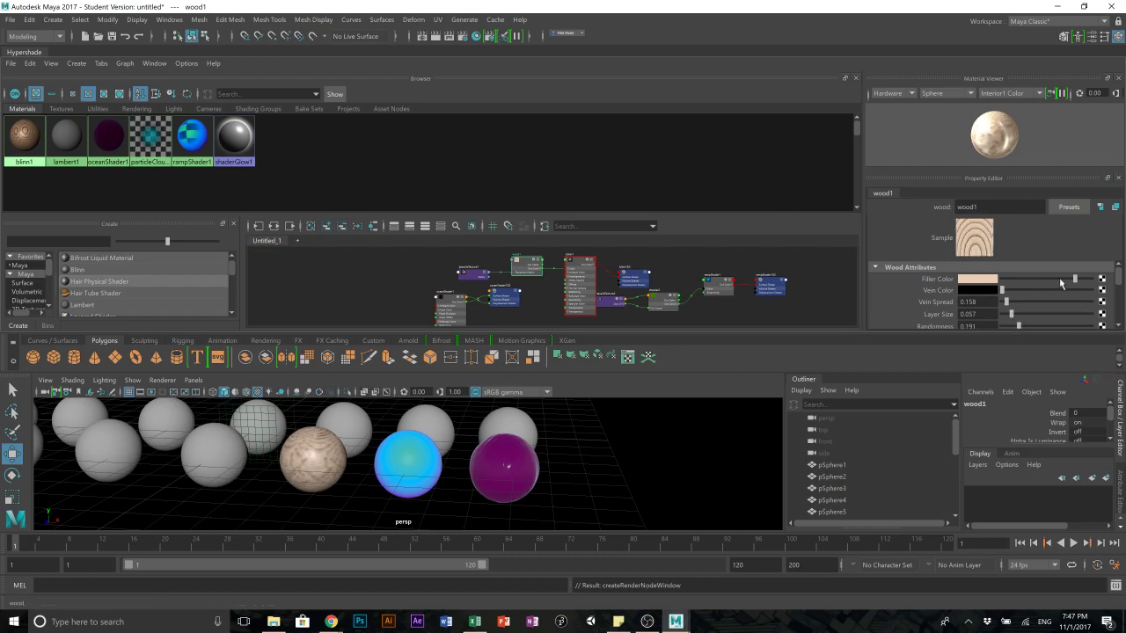
mouse_move(1074, 281)
left_mouse_down()
mouse_move(1023, 283)
mouse_move(1093, 285)
left_mouse_up()
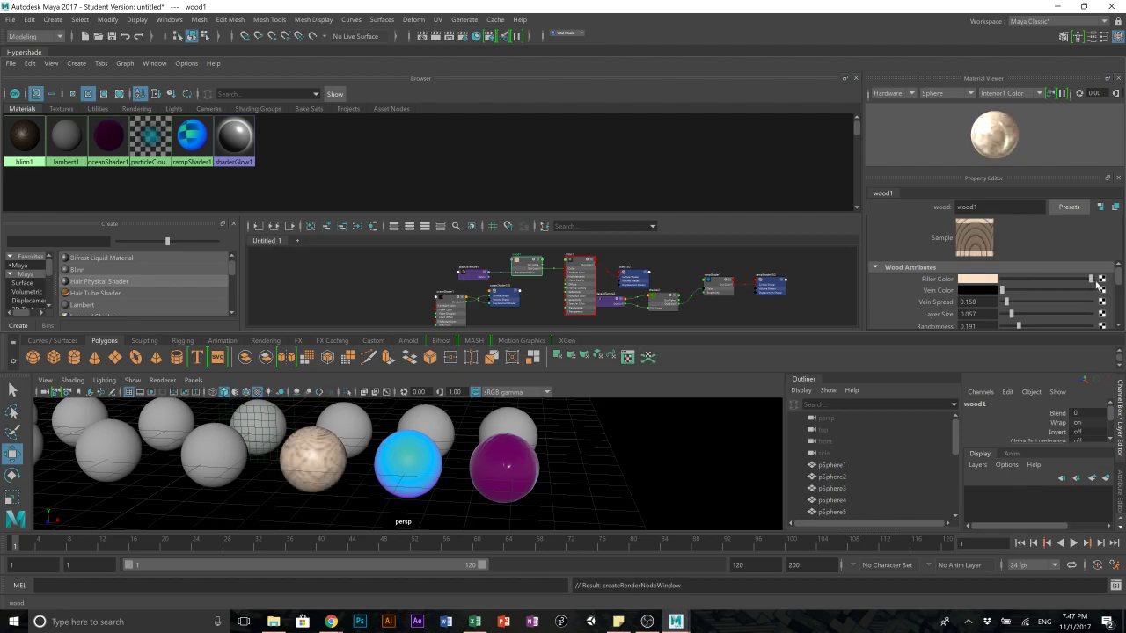
scroll(272, 420, "down", 2)
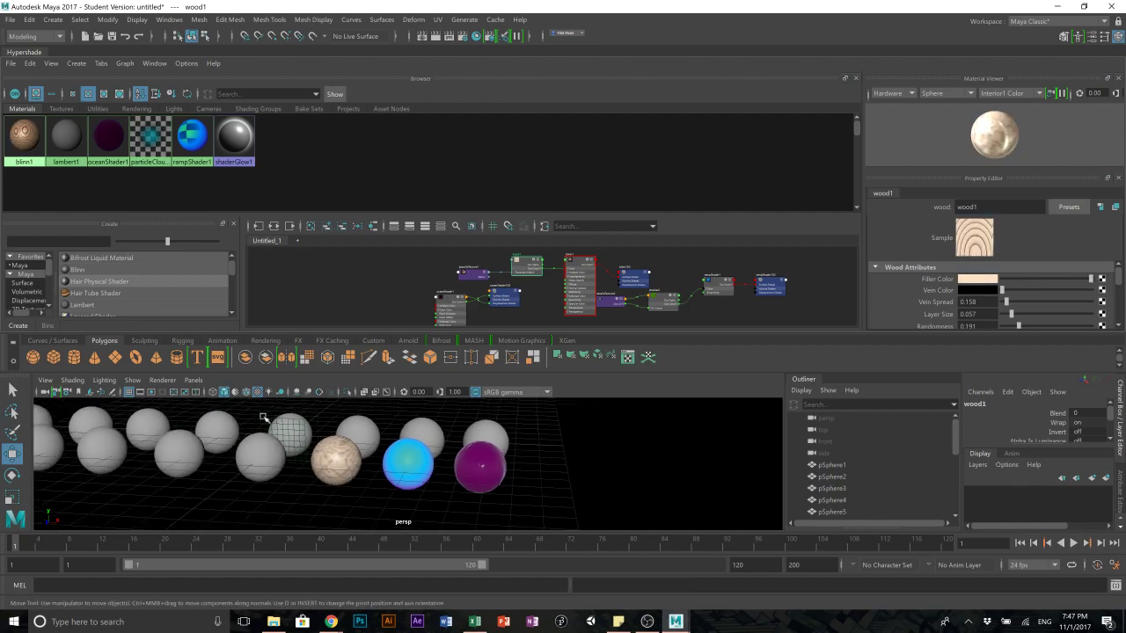
- Select the gray sphere next to the wood-textured one and look through the node types available for creation
left_click(275, 481)
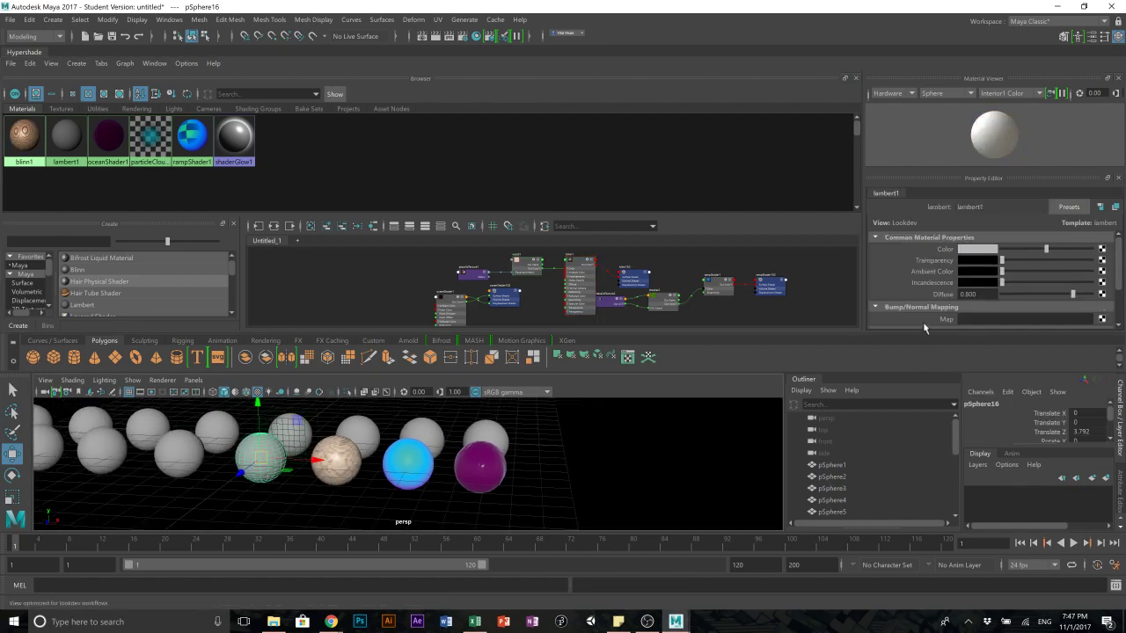
scroll(147, 275, "down", 3)
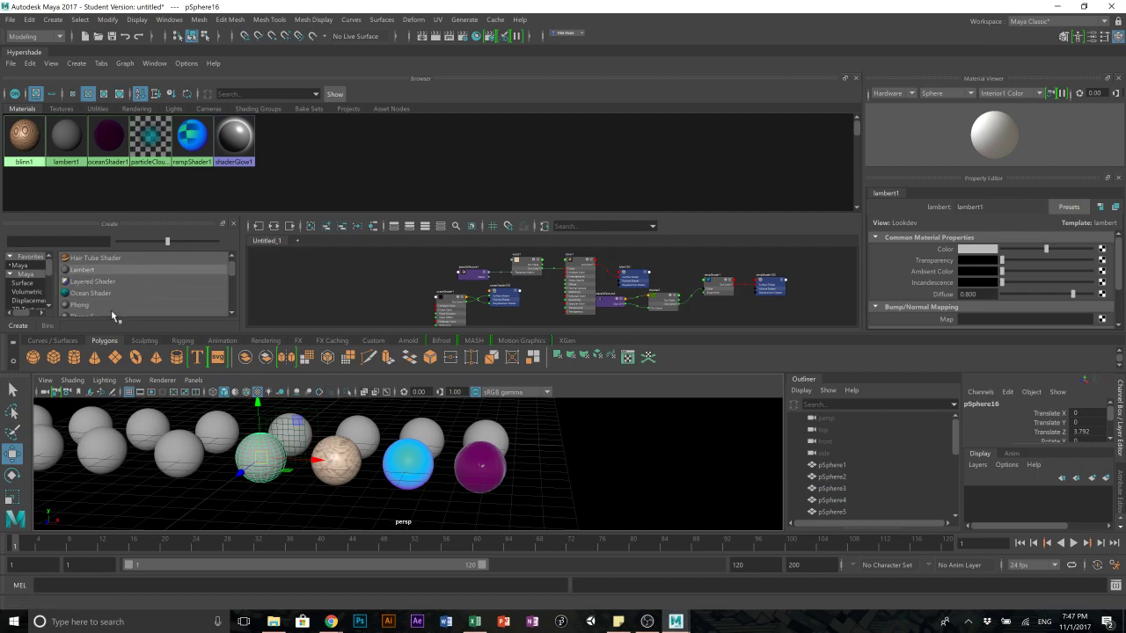
scroll(103, 296, "down", 3)
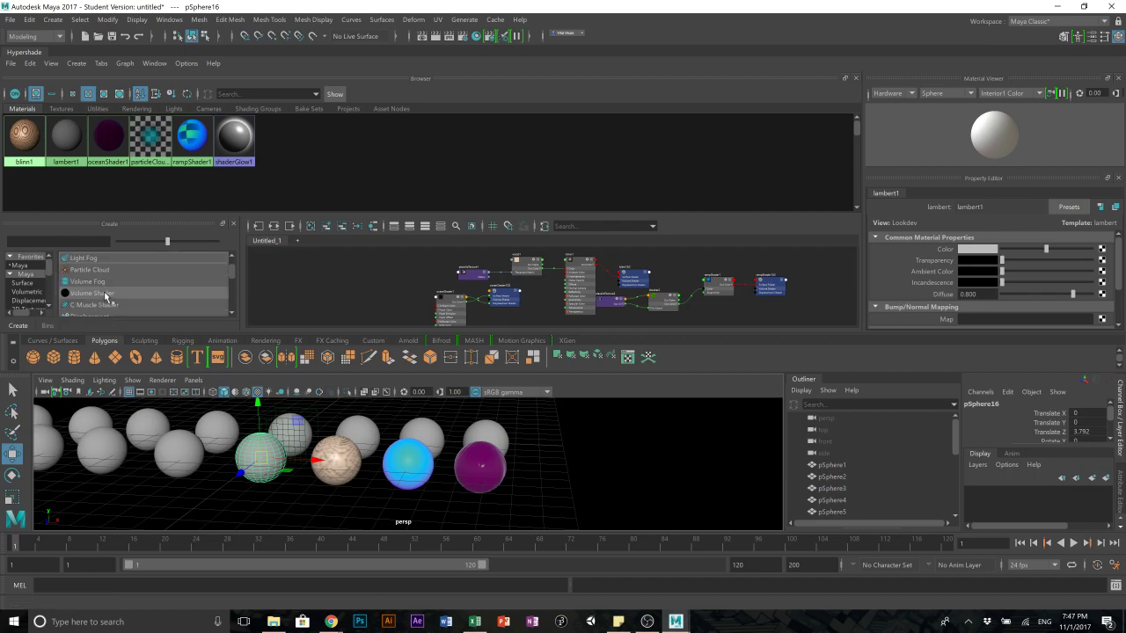
scroll(105, 302, "down", 5)
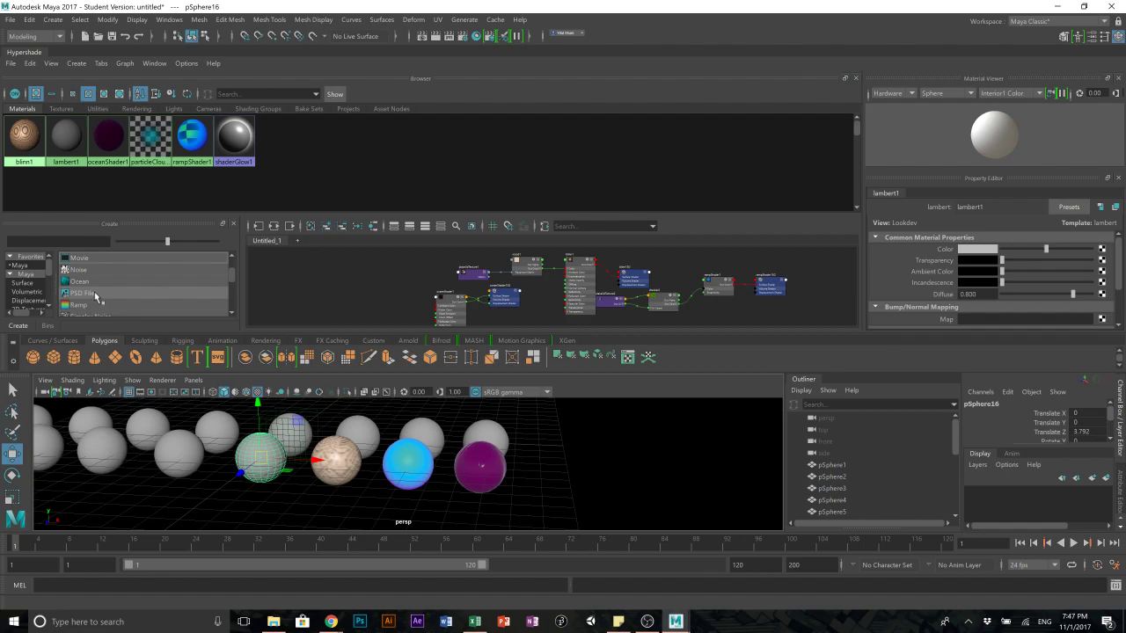
scroll(112, 303, "down", 4)
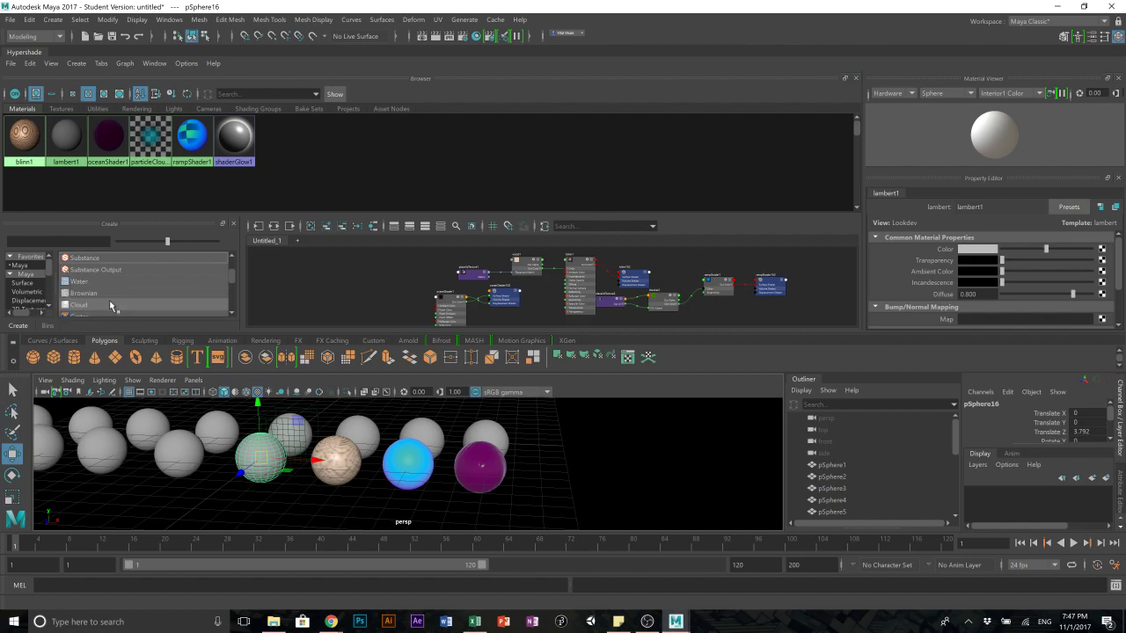
scroll(111, 291, "down", 5)
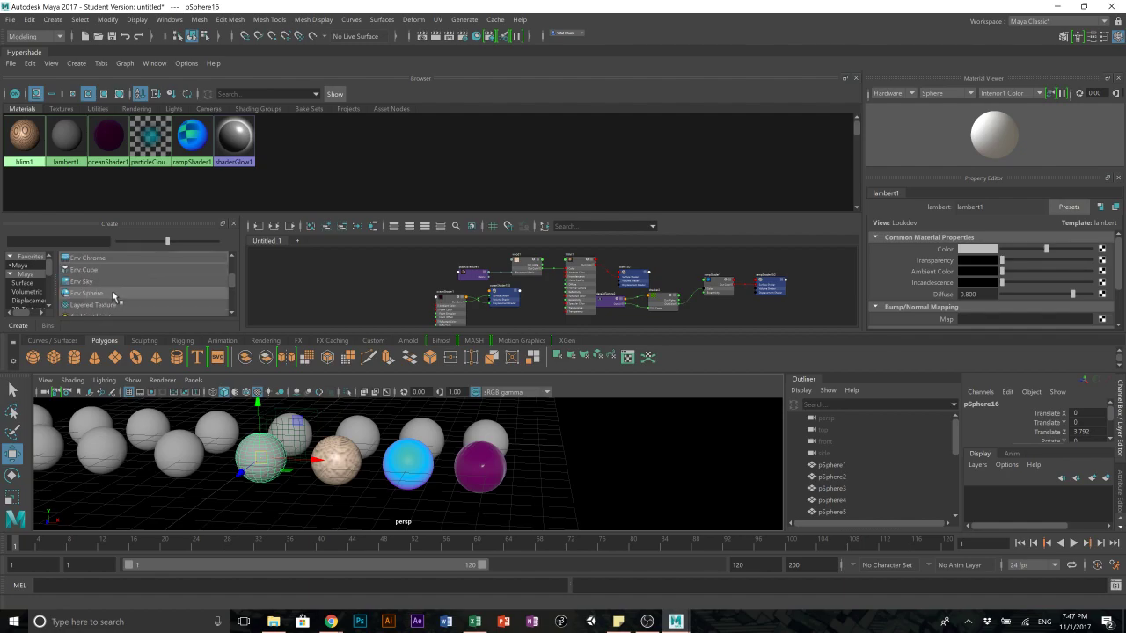
scroll(124, 290, "down", 3)
left_click_drag(233, 299, 231, 257)
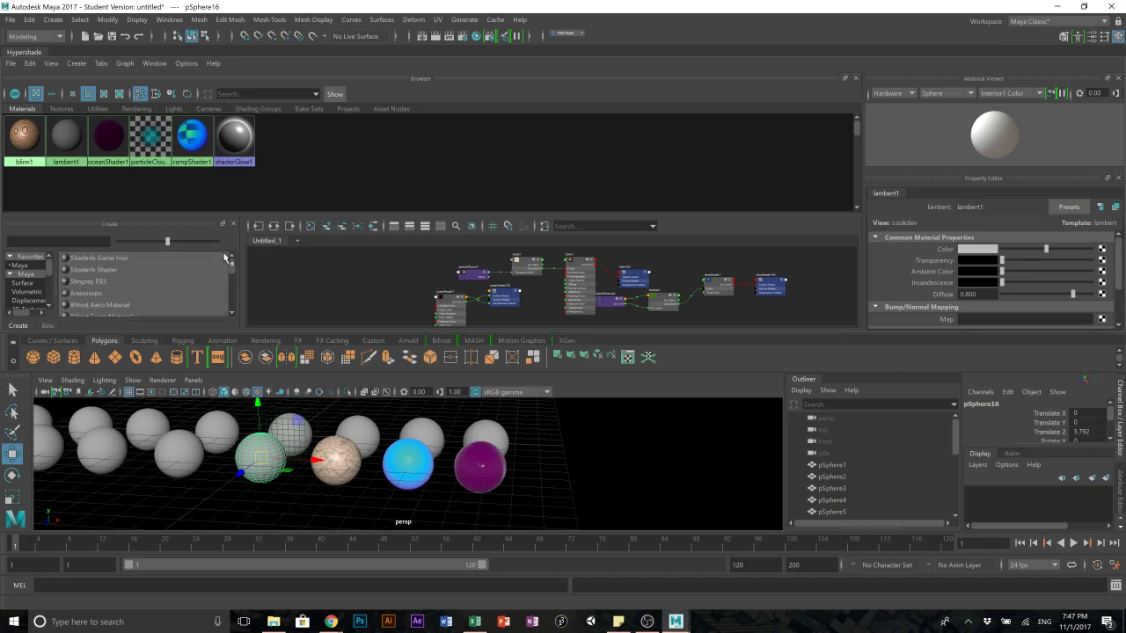
left_click(30, 292)
left_click(35, 283)
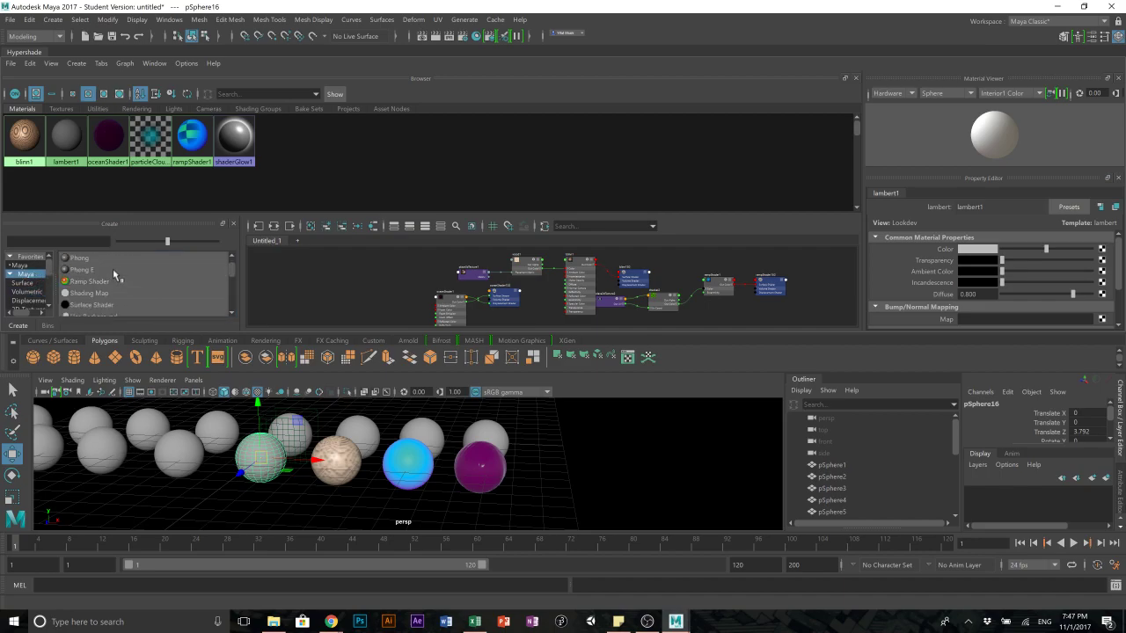
scroll(108, 288, "down", 2)
scroll(108, 292, "up", 1)
scroll(107, 290, "down", 5)
scroll(106, 288, "up", 10)
scroll(71, 285, "down", 1)
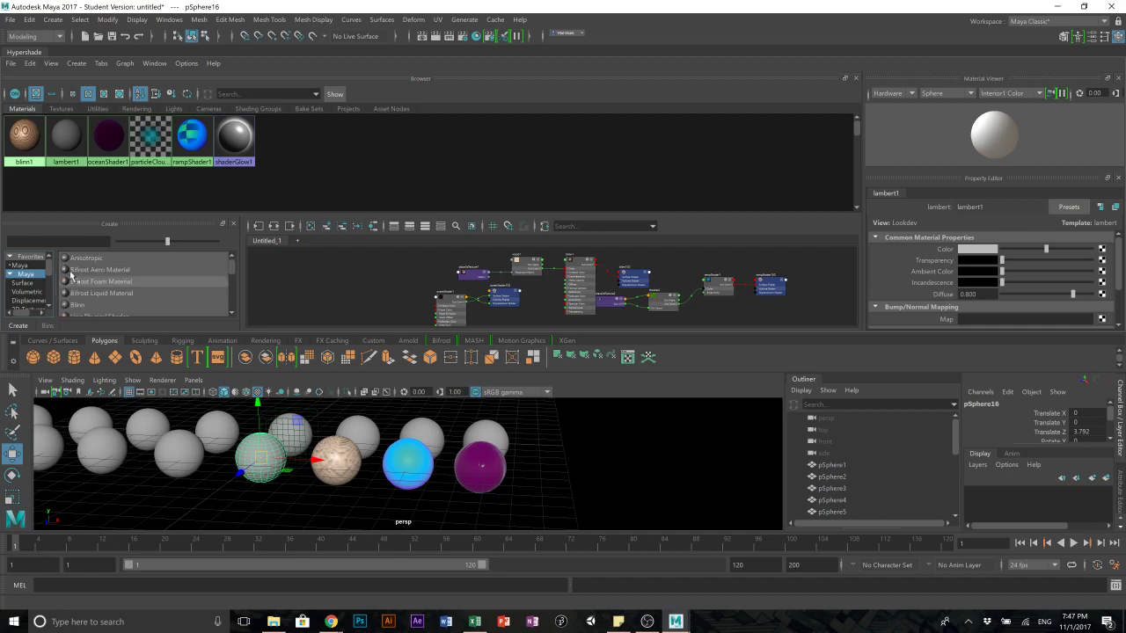
- Create an Anisotropic material, assign it to the gray sphere beside the wood-textured one, and select that sphere
scroll(71, 275, "up", 1)
left_click(67, 293)
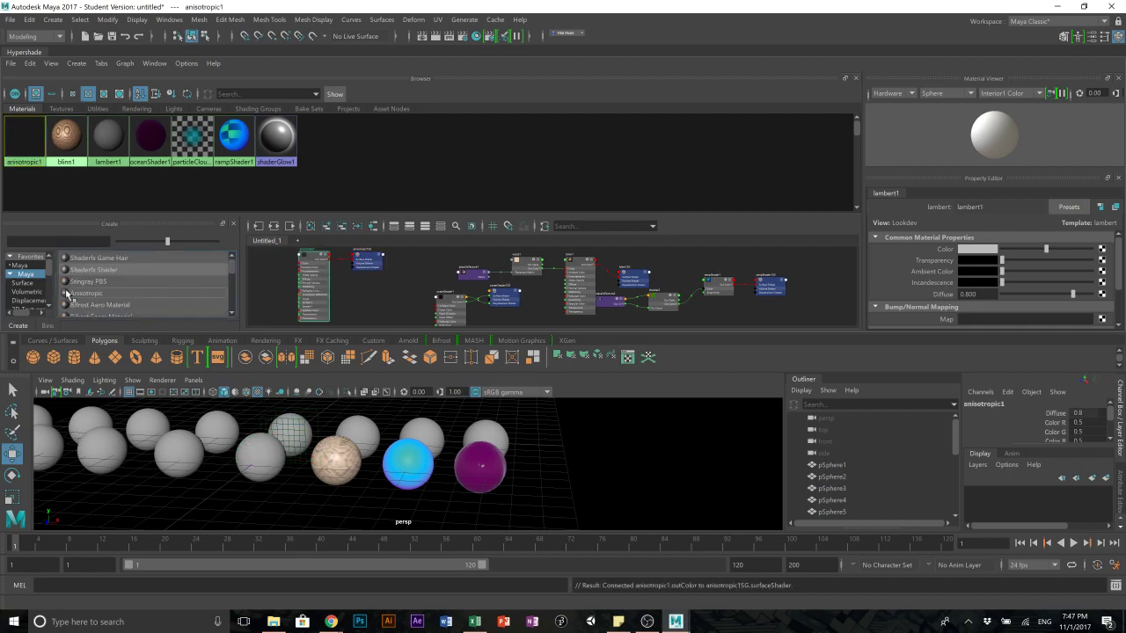
middle_click_drag(24, 139, 238, 449)
left_click(260, 458)
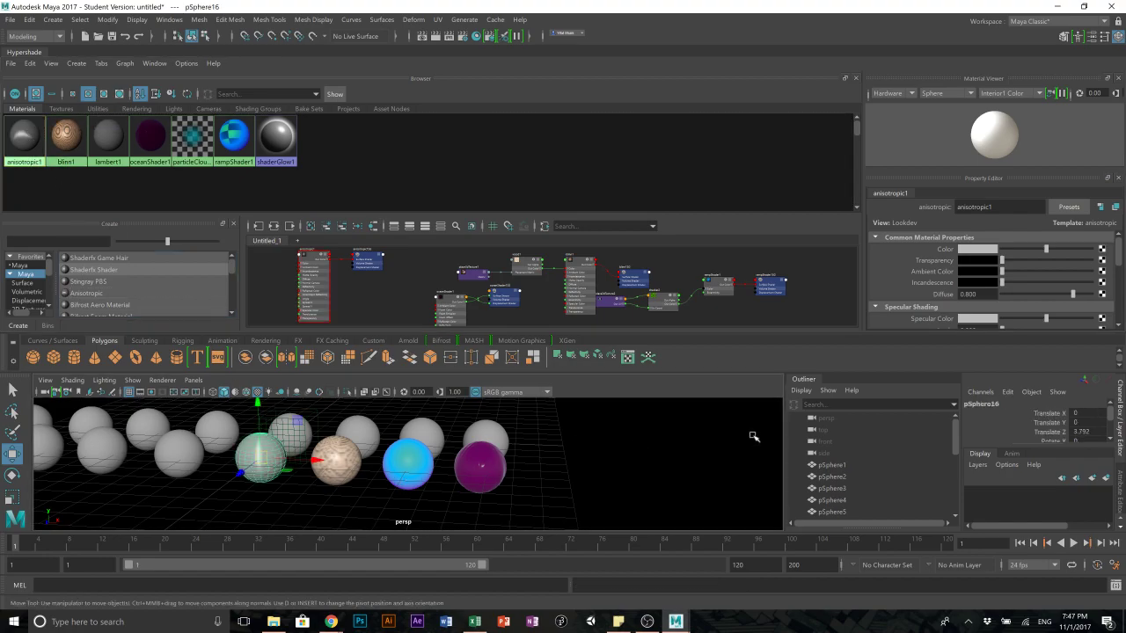
- Map a Marble texture to the anisotropic material's Color and change the marble's vein color to dark blue
left_click(1101, 254)
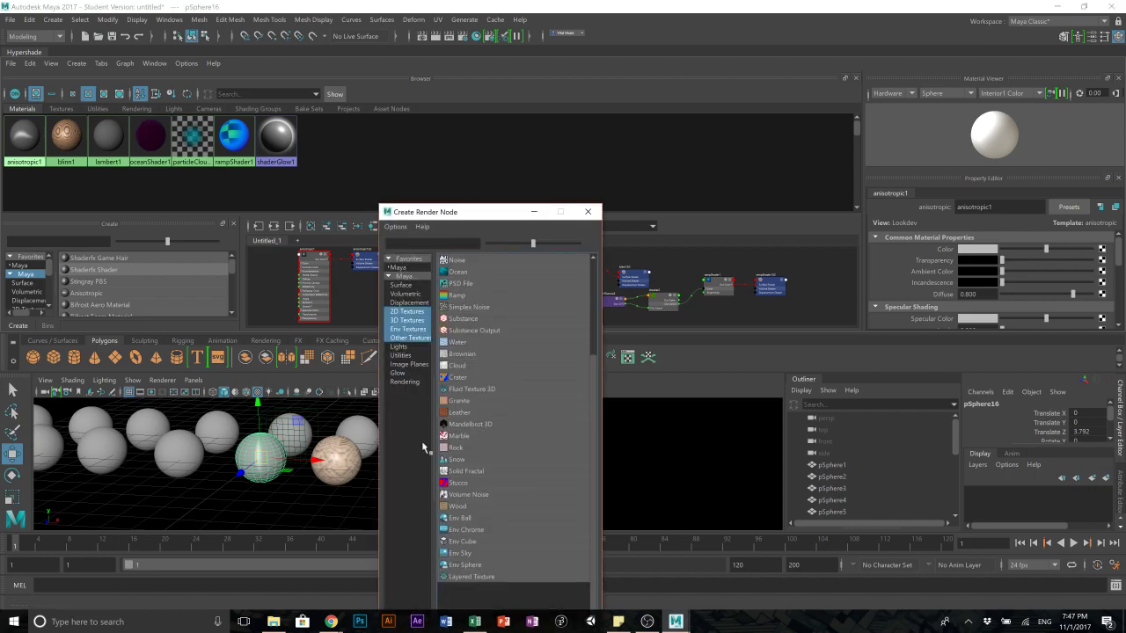
left_click(445, 436)
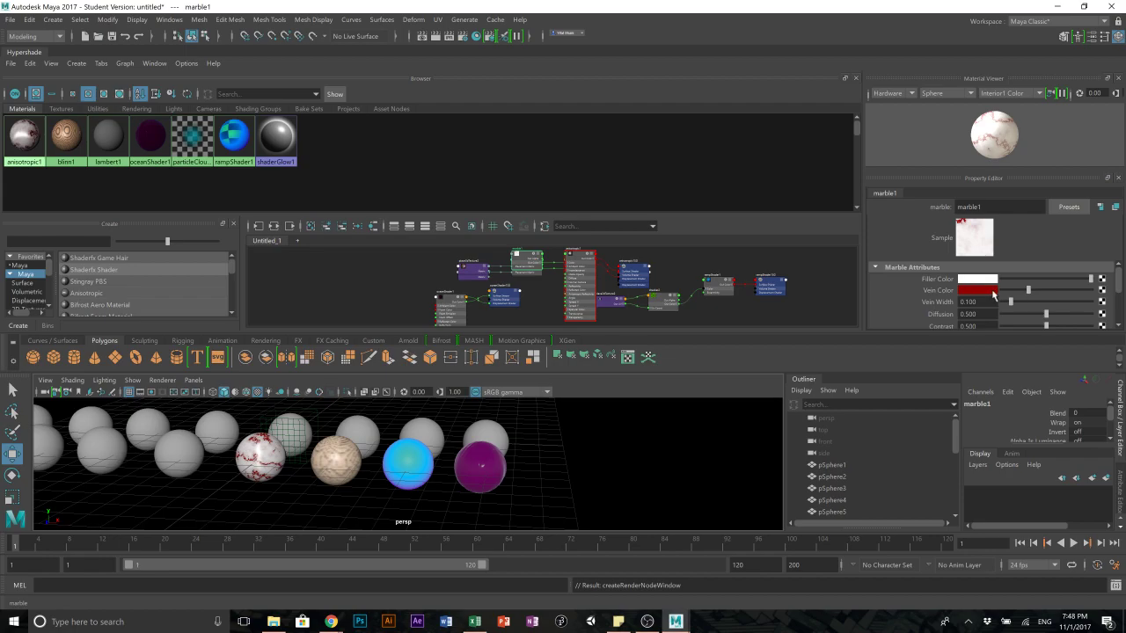
left_click(993, 291)
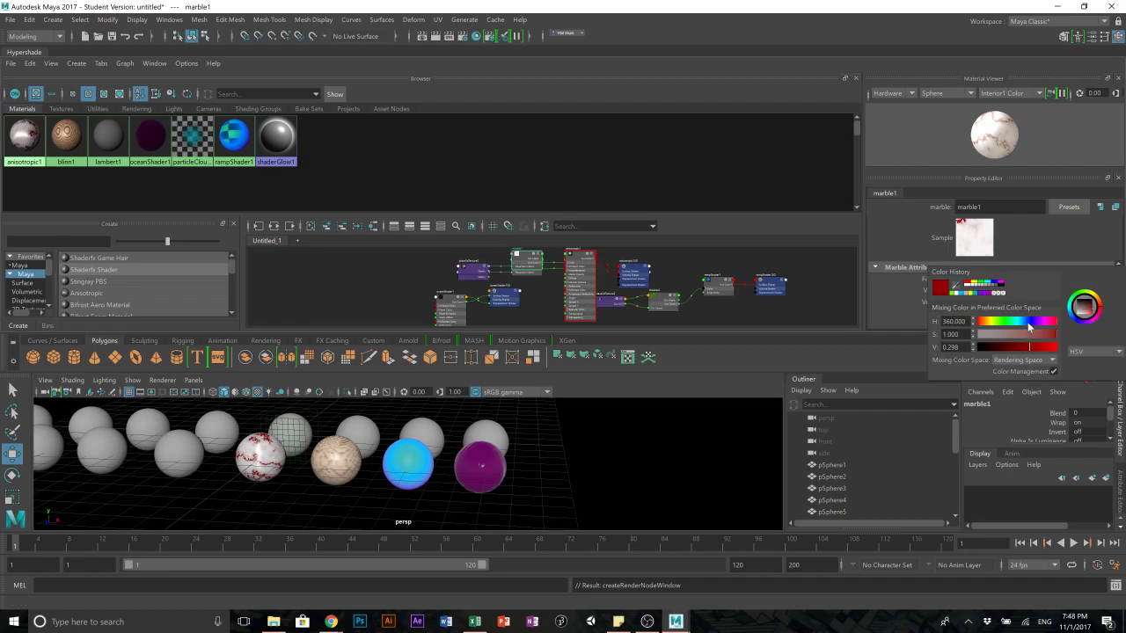
left_click(1028, 322)
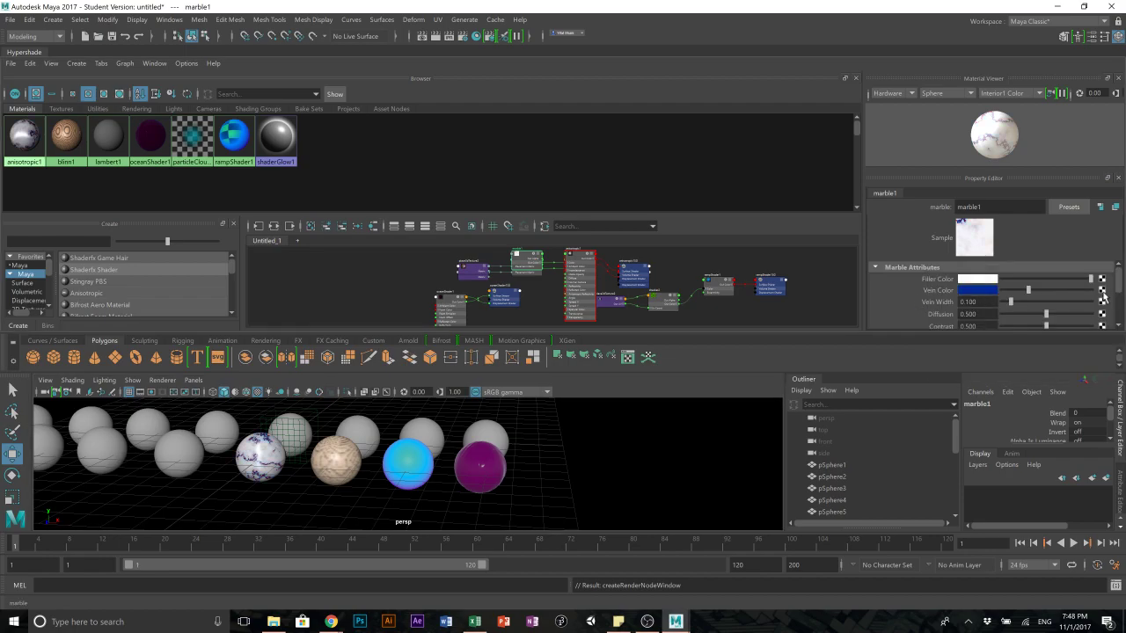
- Map a Ramp texture to the marble's Filler Color and open the ramp's attributes
left_click(1101, 279)
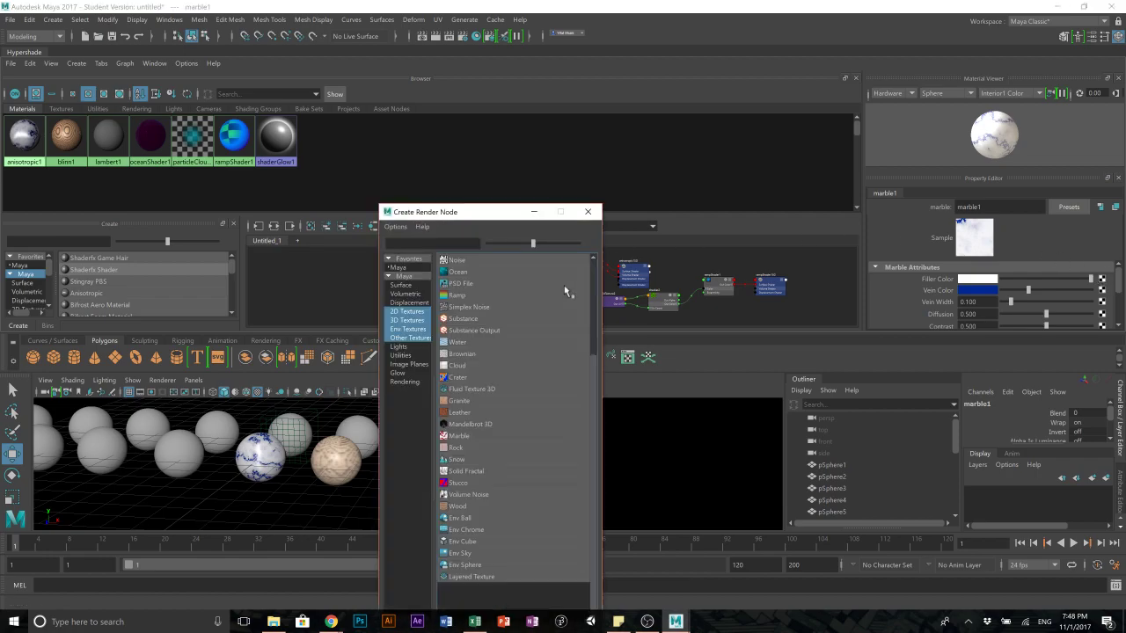
left_click(457, 295)
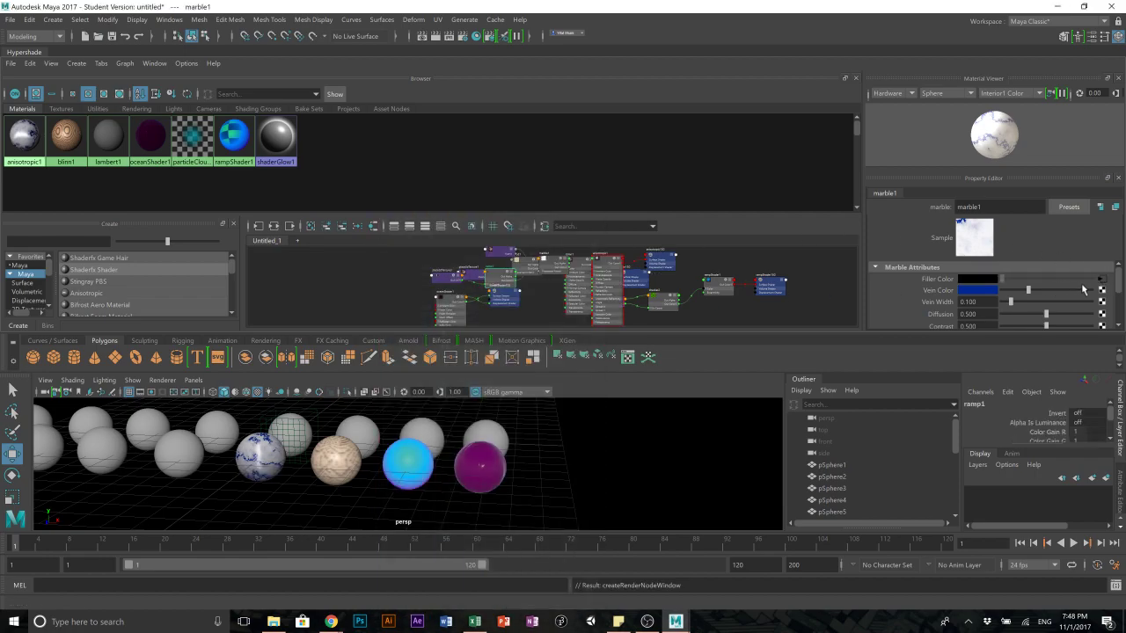
left_click(966, 311)
scroll(972, 314, "down", 1)
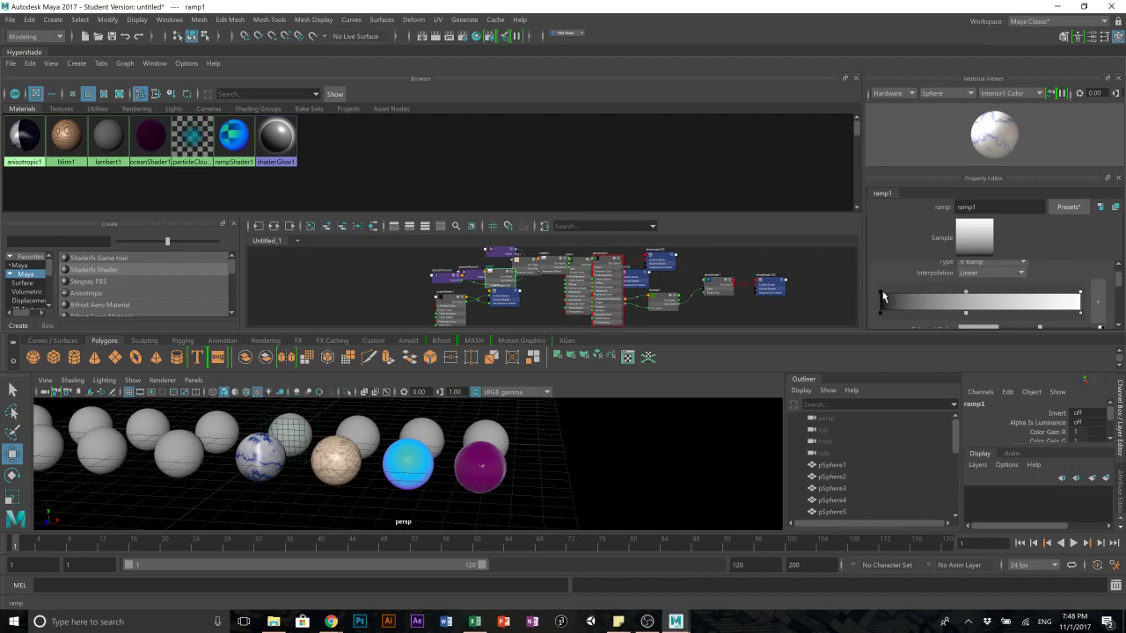
- Set the ramp's start color at position 0.000 to a saturated, full-brightness magenta
left_click(882, 299)
scroll(993, 304, "down", 2)
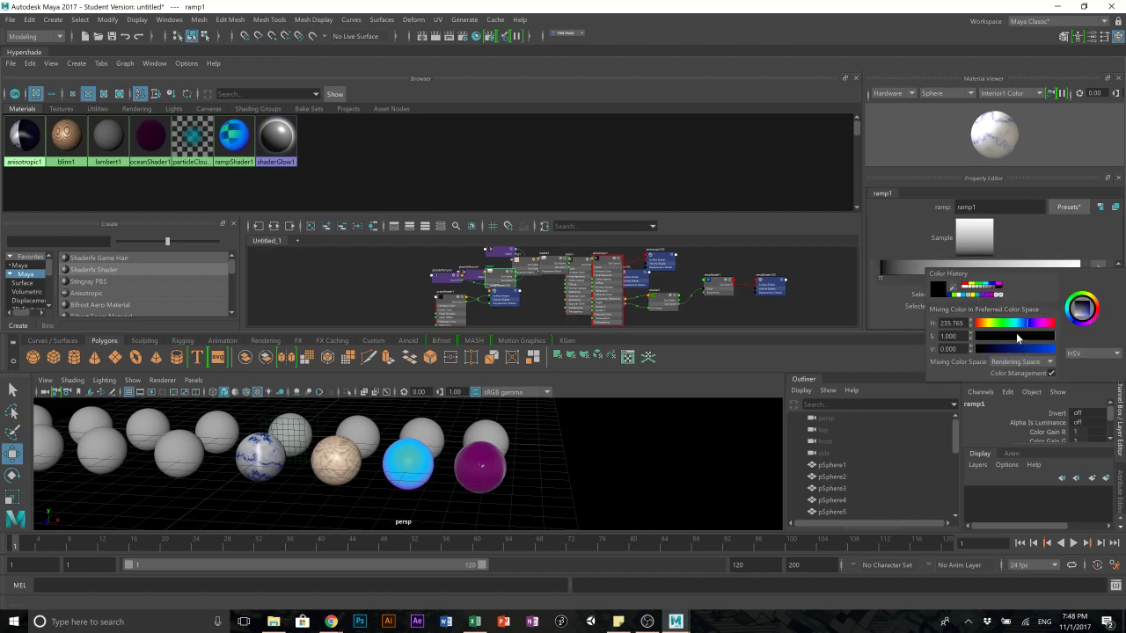
left_click(1009, 323)
left_click(1039, 324)
left_click_drag(1042, 348, 1062, 347)
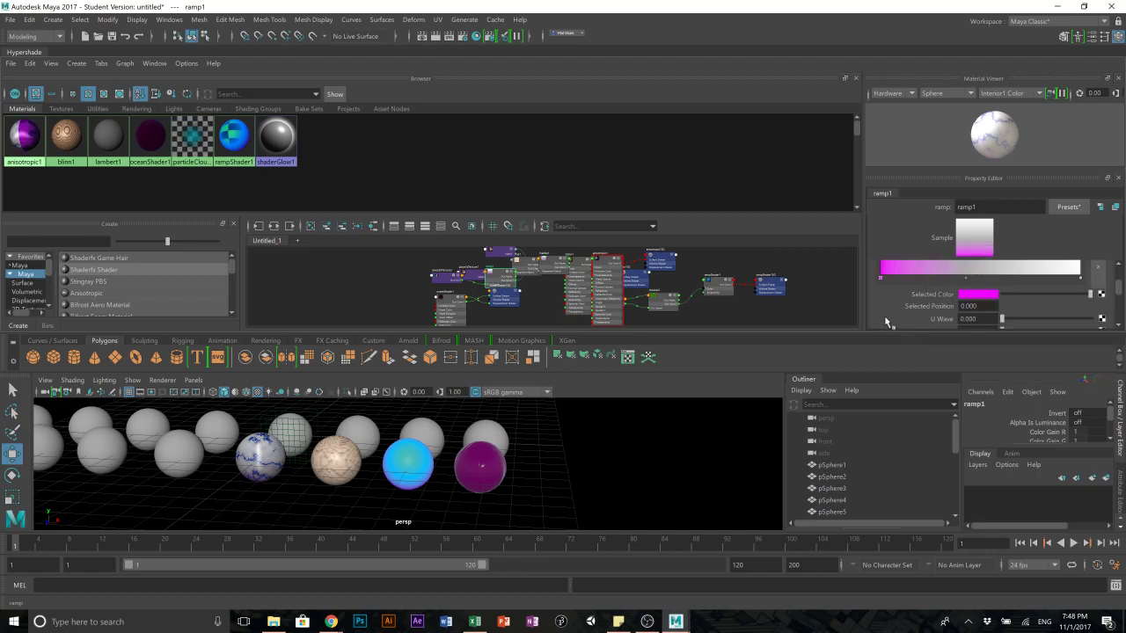
- Try the U, Diagonal, Box, UV and Four Corner types on the ramp and return it to V Ramp
scroll(972, 272, "up", 2)
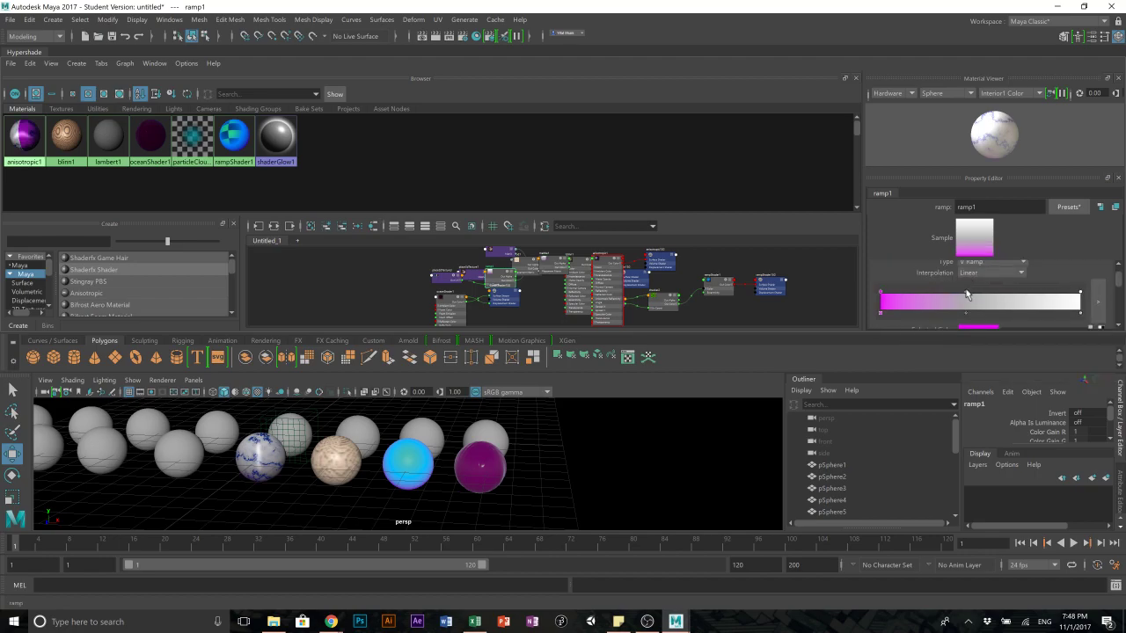
left_click(976, 262)
left_click(983, 294)
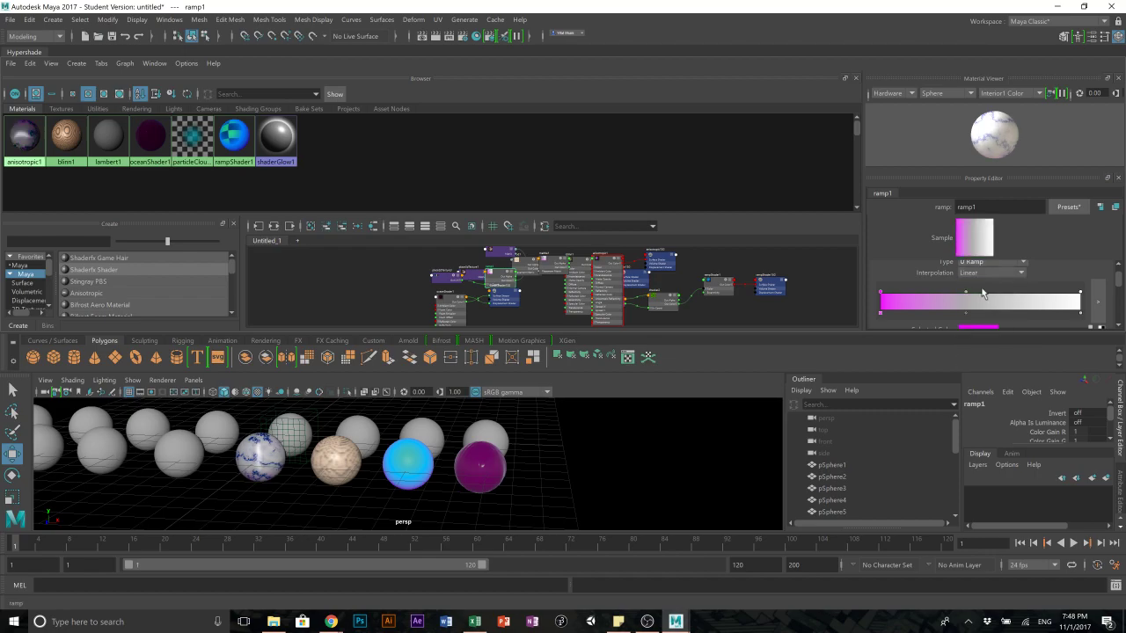
left_click(978, 262)
left_click(982, 305)
left_click(974, 261)
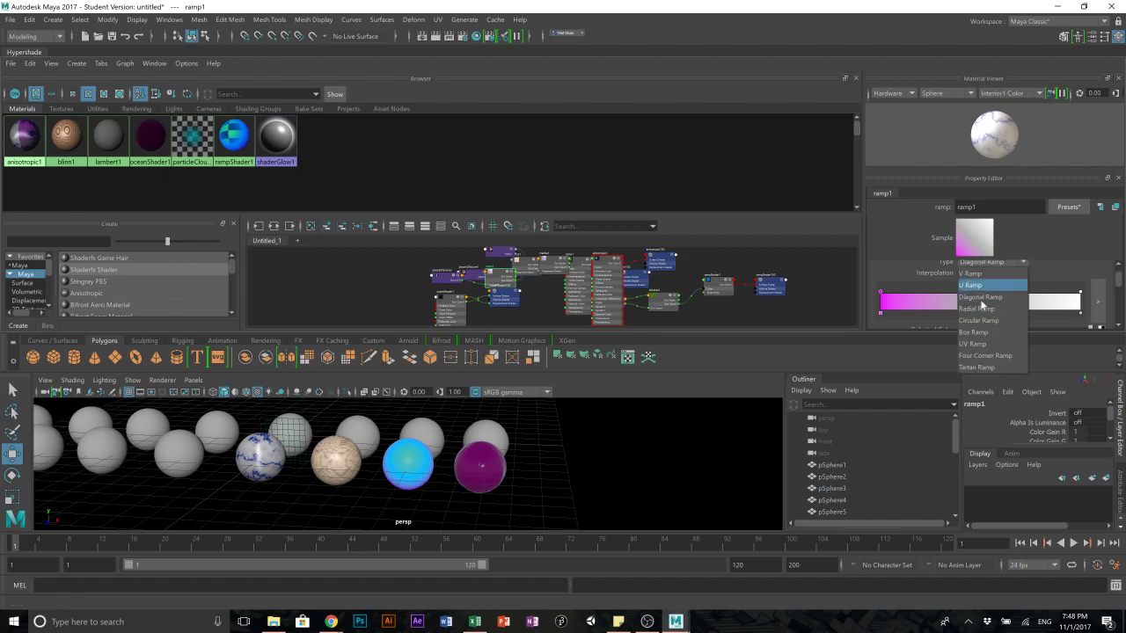
left_click(982, 329)
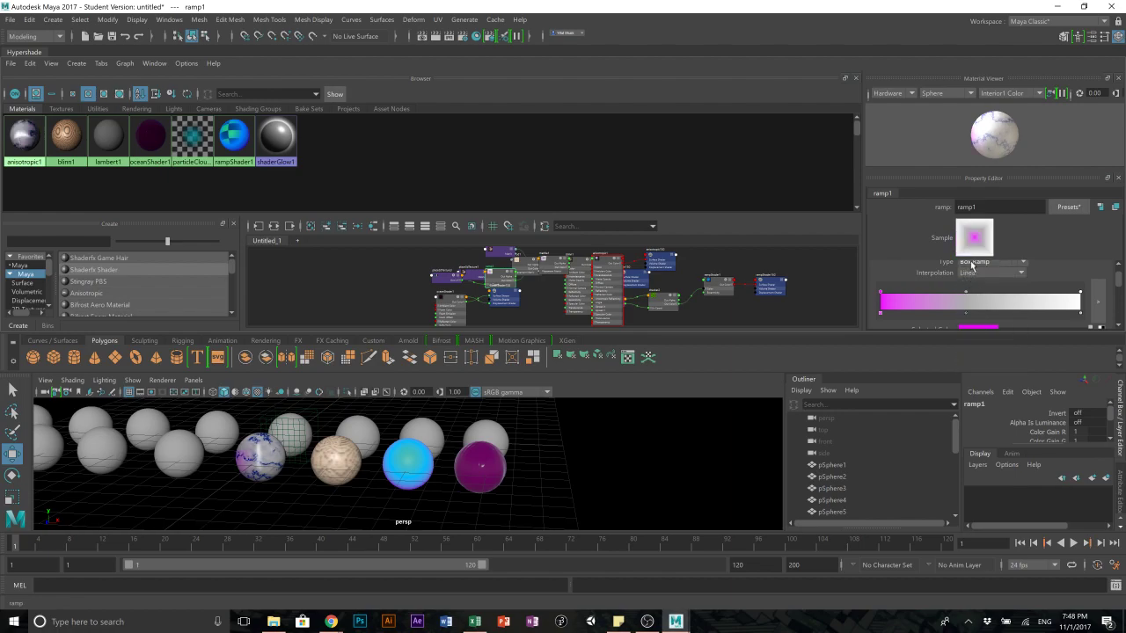
left_click(975, 262)
left_click(979, 348)
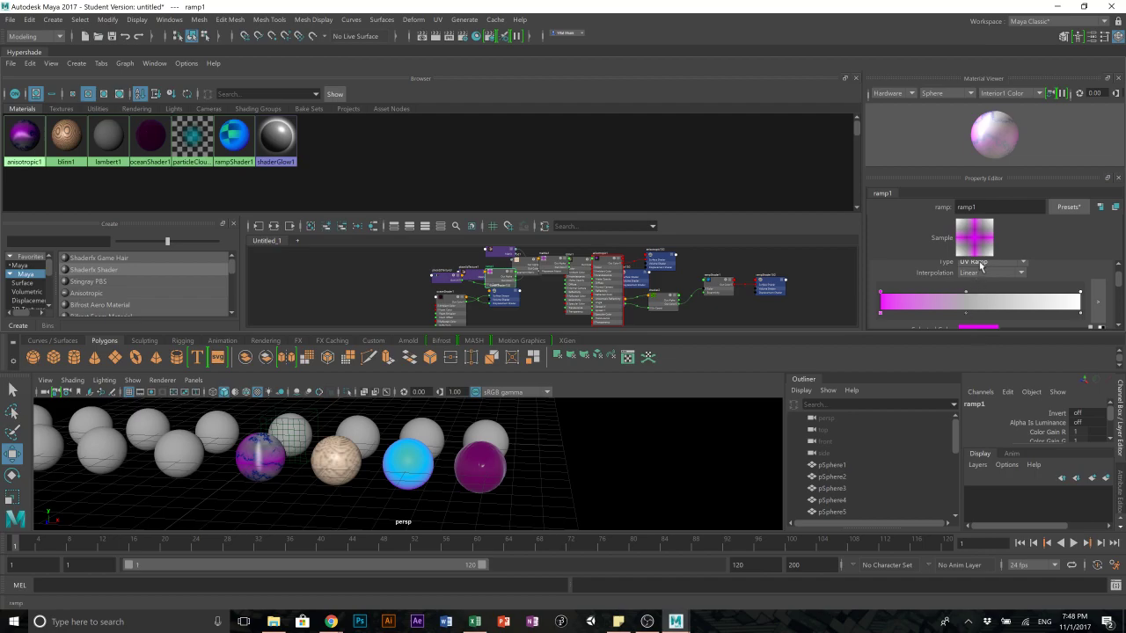
left_click(981, 264)
left_click(984, 351)
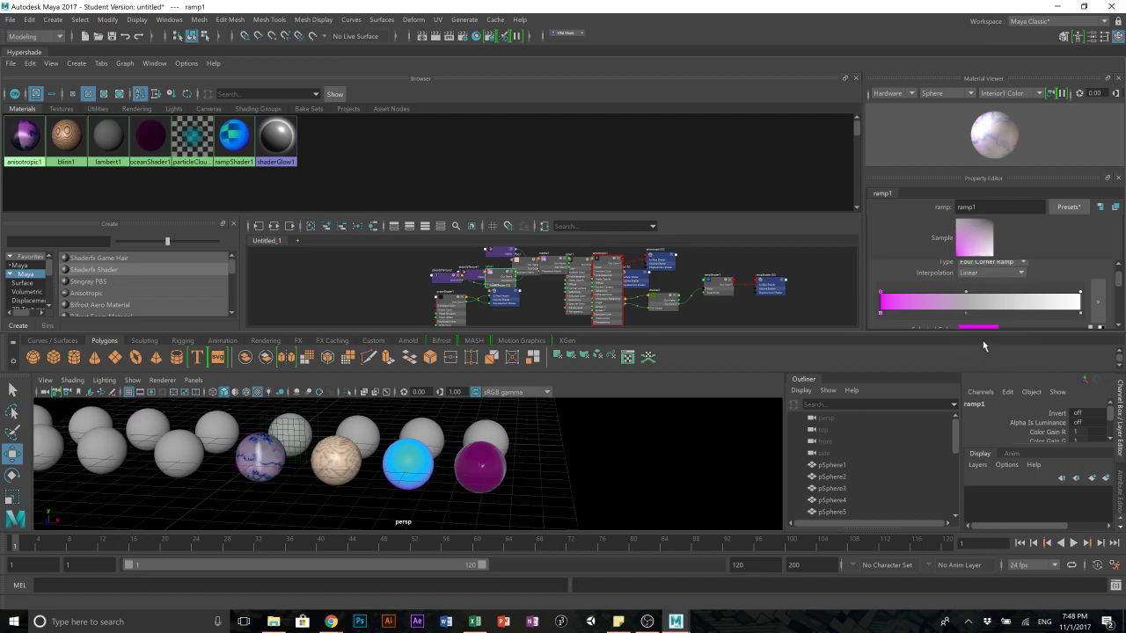
left_click(976, 264)
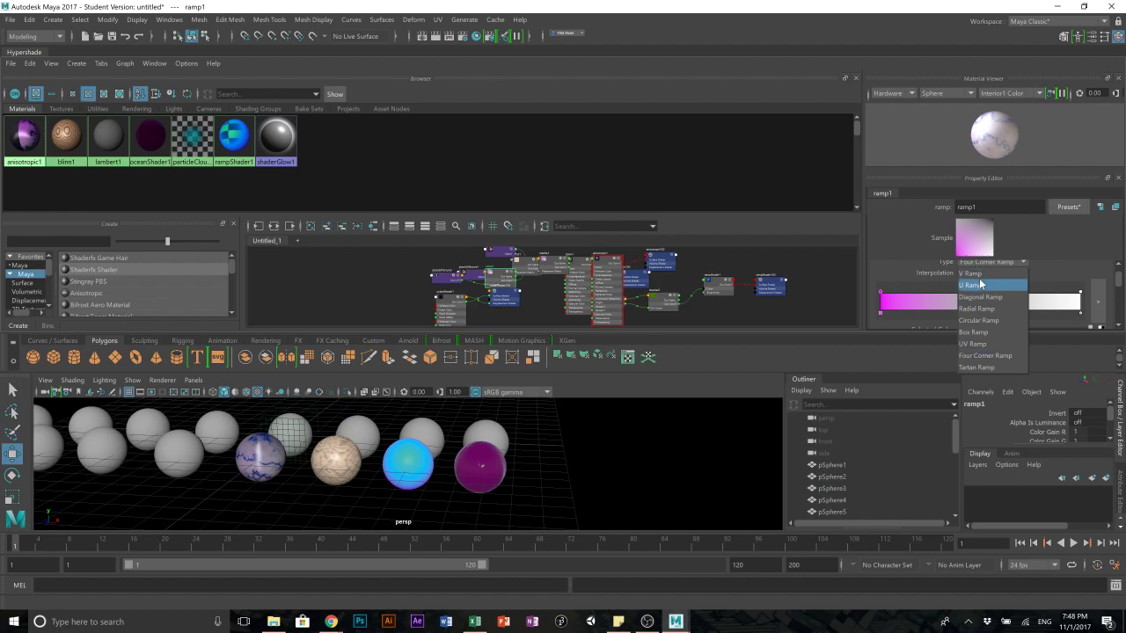
left_click(979, 272)
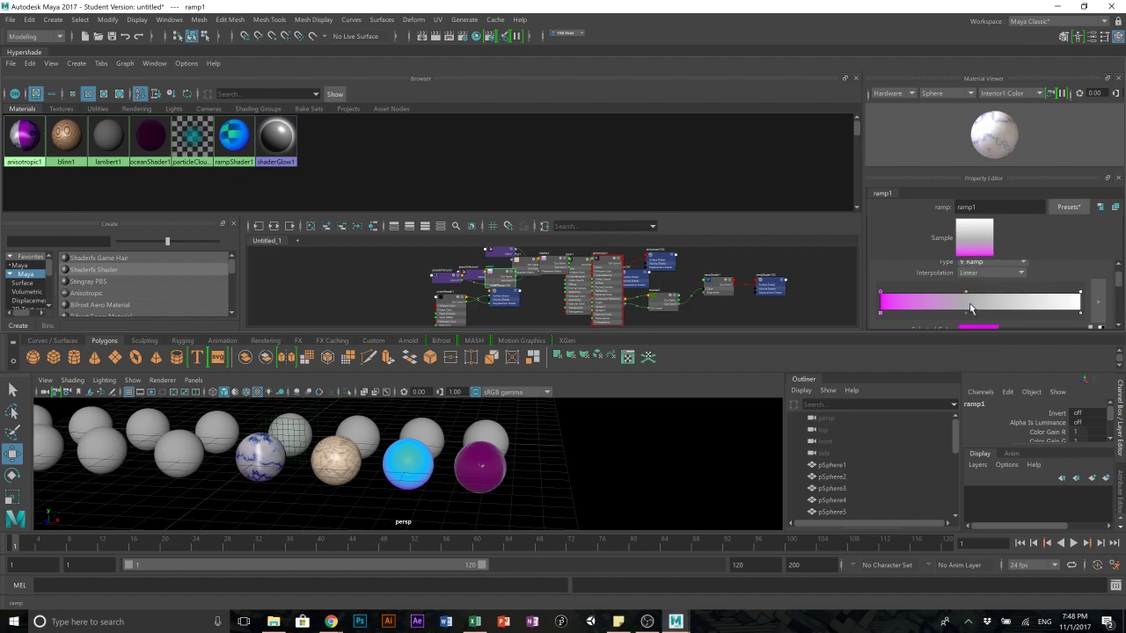
- Change the ramp's start color to bright green and finally to a fully saturated hot pink
scroll(965, 299, "down", 1)
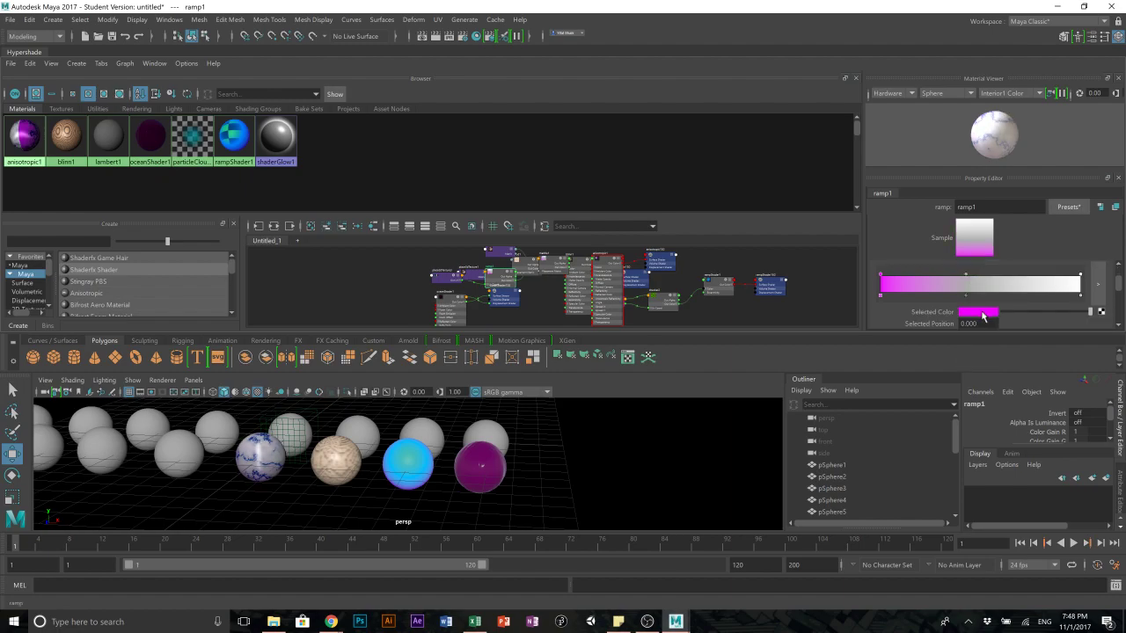
left_click(978, 313)
left_click(997, 342)
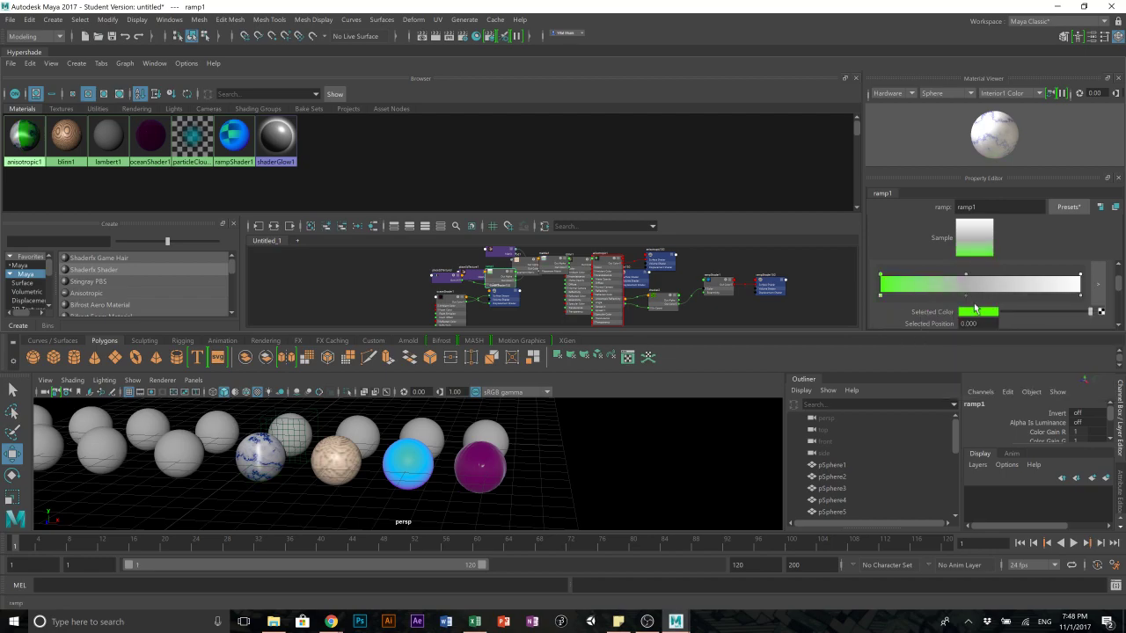
left_click(980, 313)
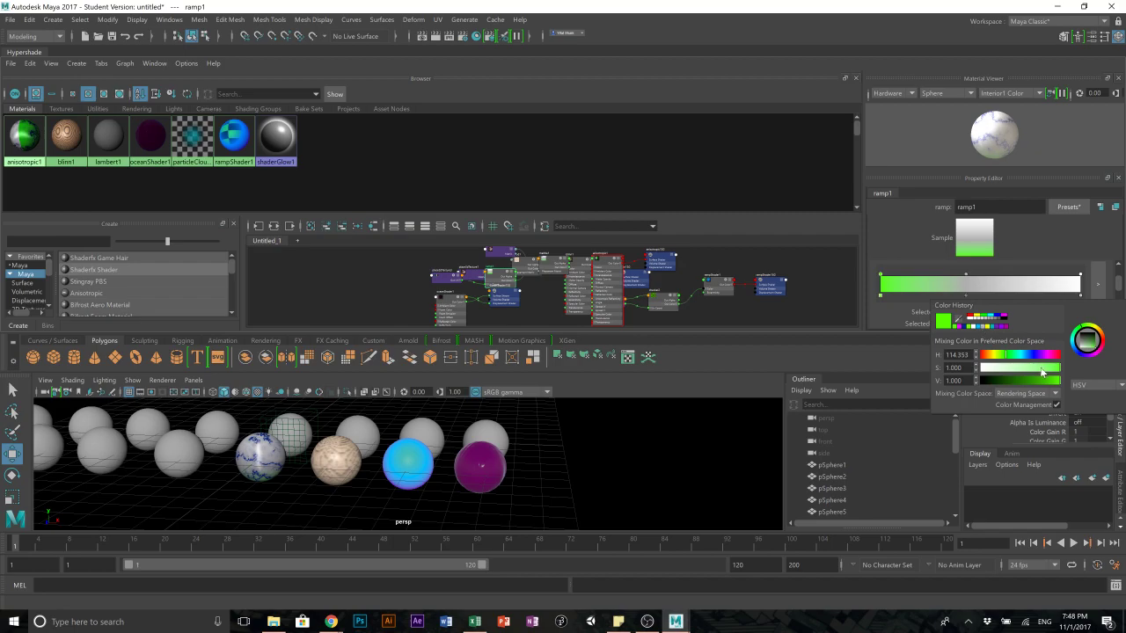
left_click(1055, 355)
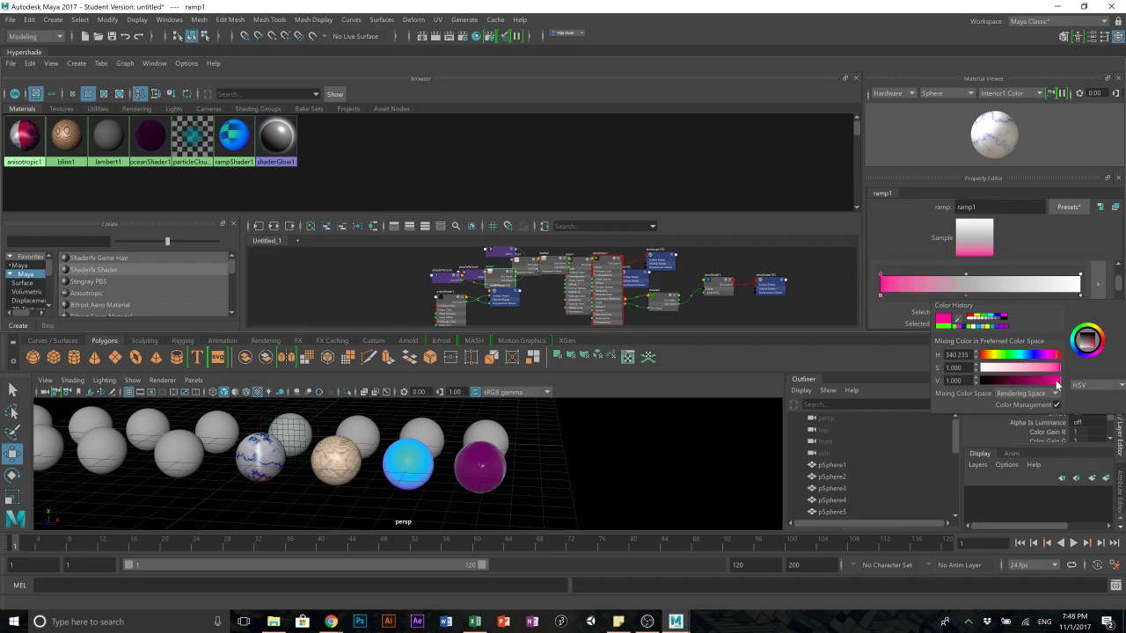
- Select the ramp's middle color stop and set its color to green
left_click(967, 296)
left_click(972, 314)
left_click(992, 343)
left_click(1017, 356)
- Select the ramp's white end stop and set its color to a fully saturated orange
left_click(1080, 275)
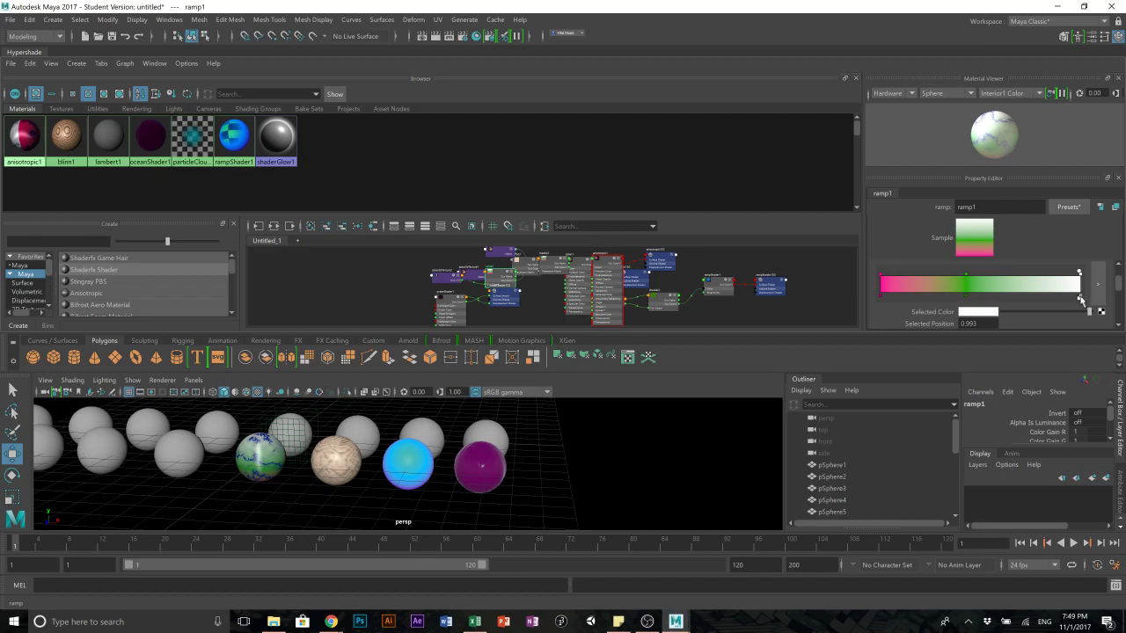
left_click(1080, 296)
left_click(1080, 275)
left_click(978, 312)
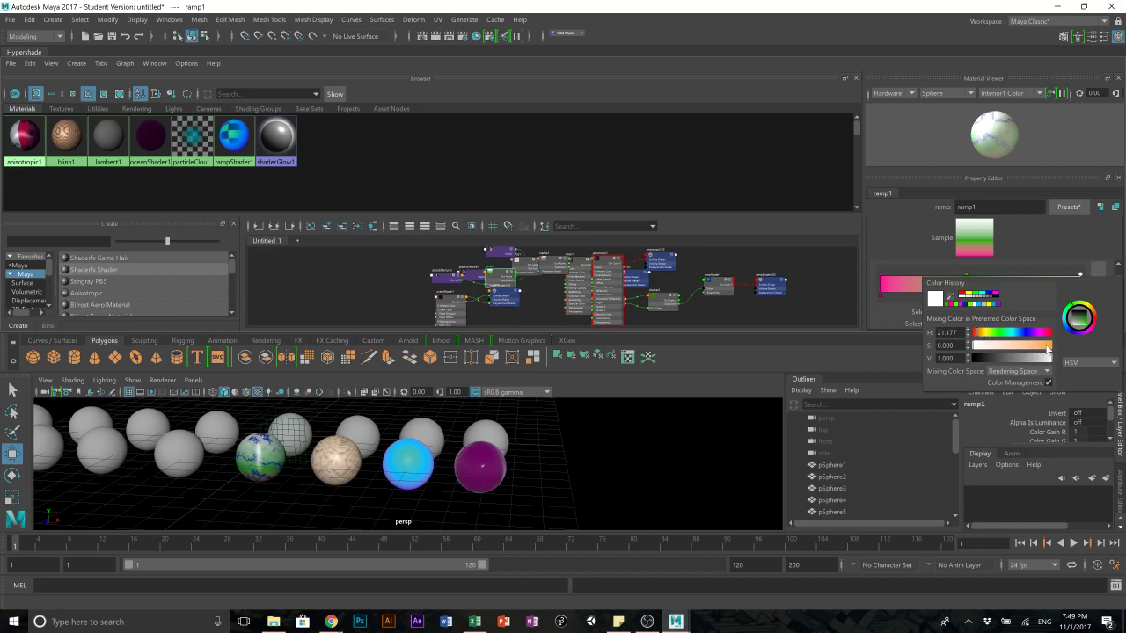
left_click_drag(1047, 349, 1066, 343)
scroll(253, 453, "up", 4)
middle_click_drag(217, 505, 350, 500, "alt")
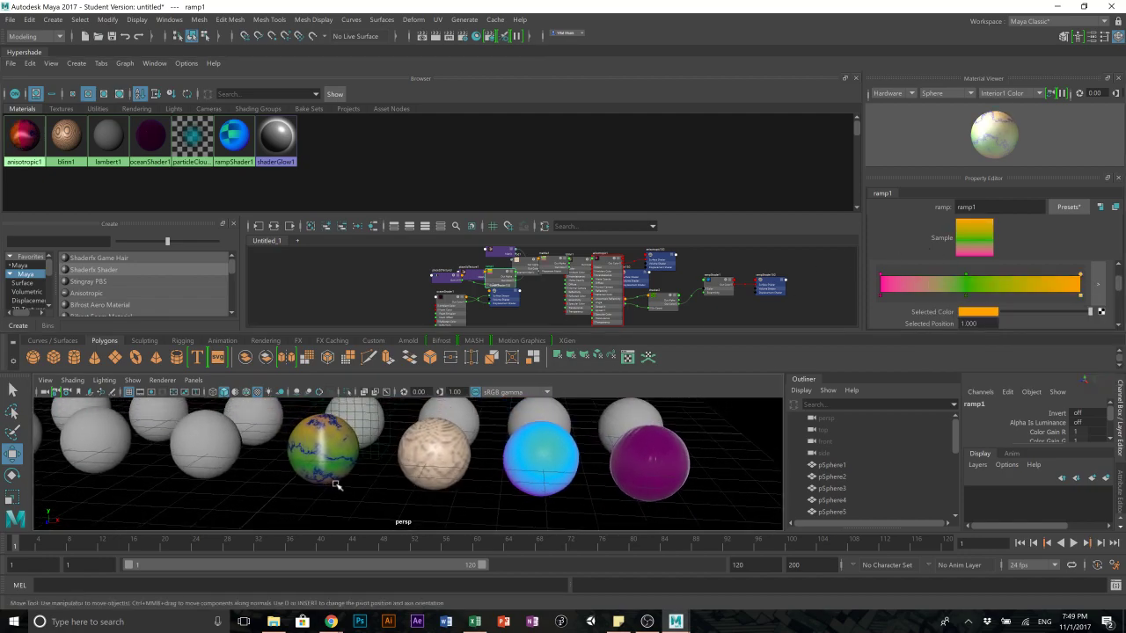
- Graph the Anisotropic material's network and map a Leather texture to the Vein Color of its marble node
left_click(22, 140)
right_click_drag(22, 140, 101, 176)
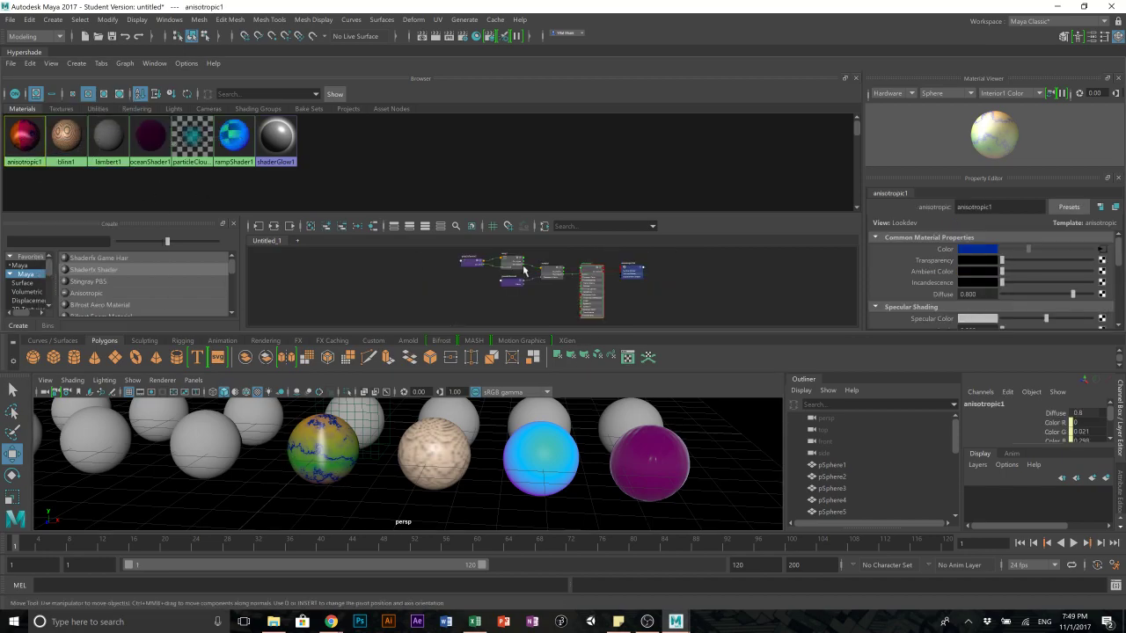
scroll(553, 281, "up", 3)
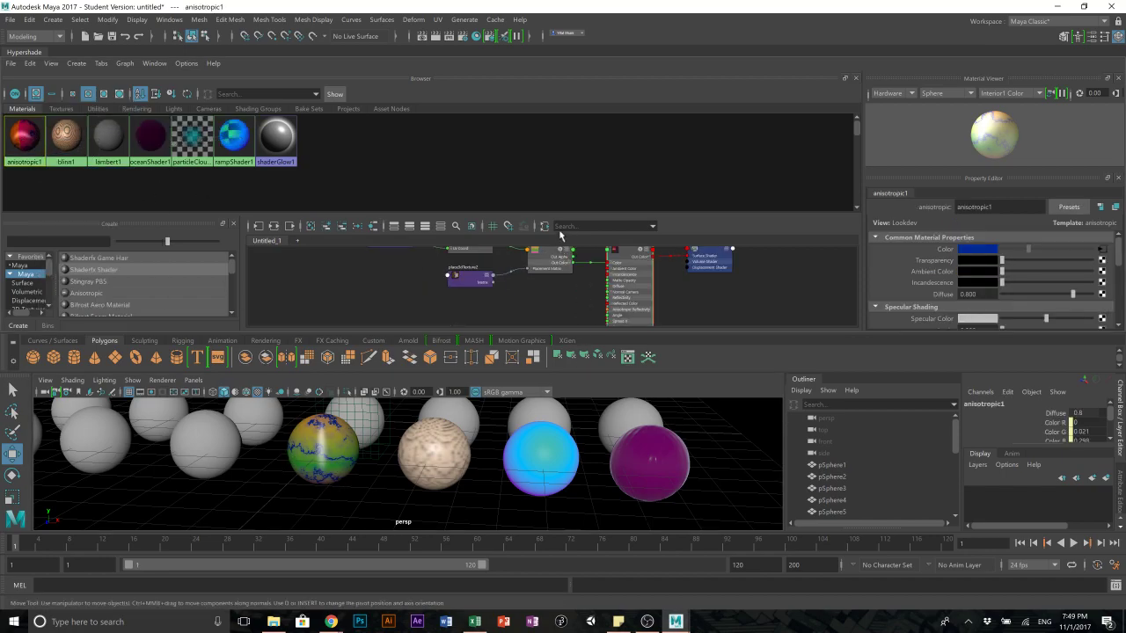
left_click(546, 274)
left_click(1101, 280)
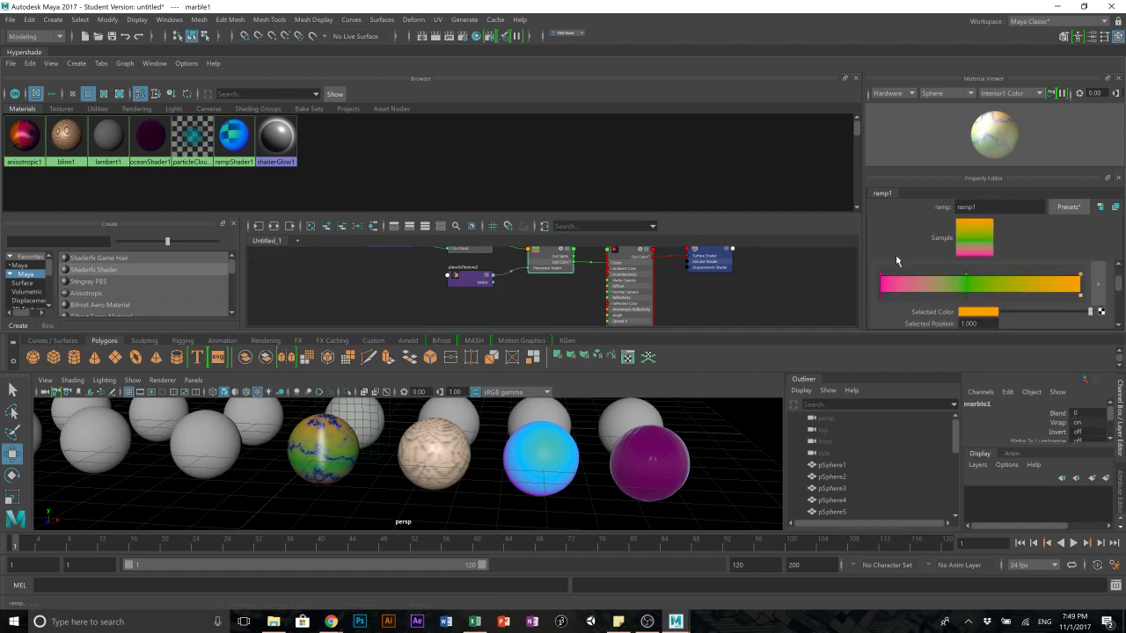
left_click(550, 271)
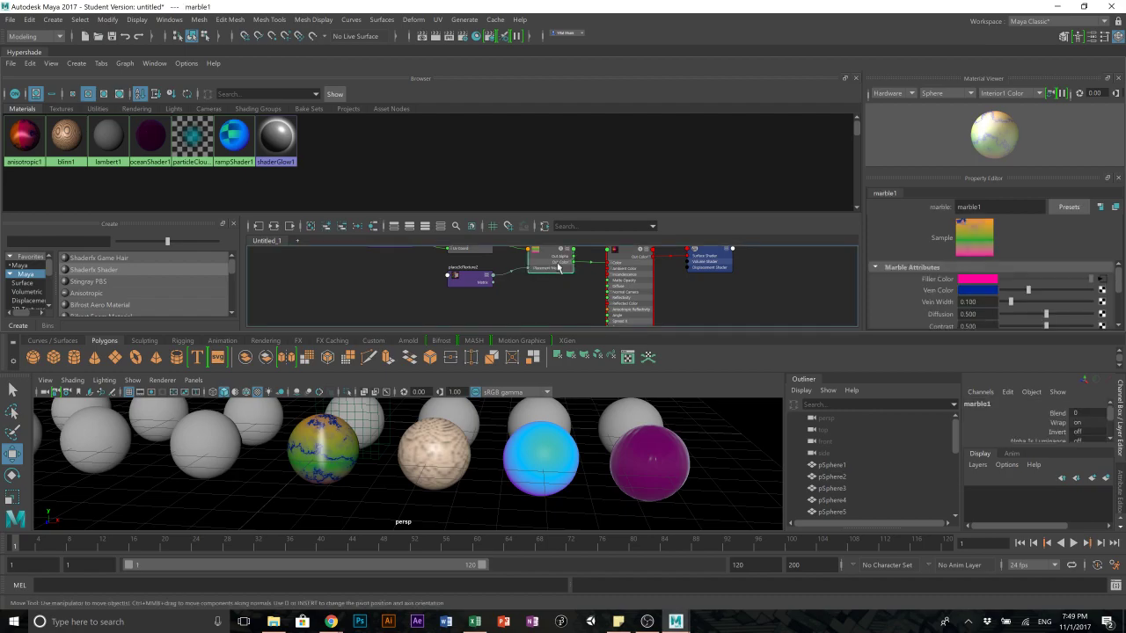
left_click(1101, 290)
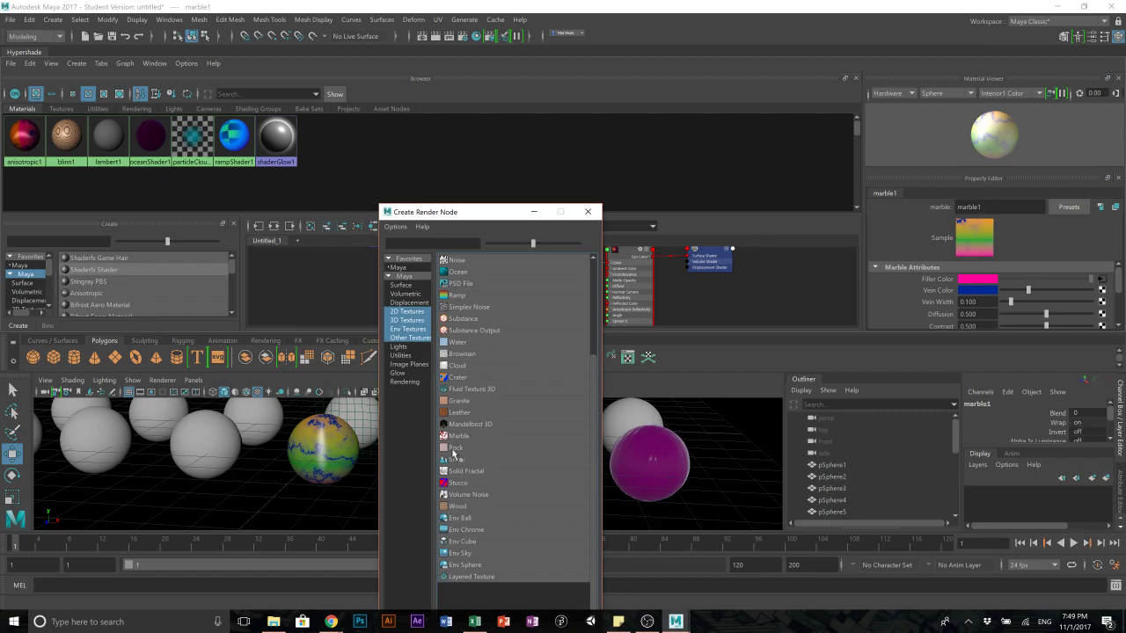
left_click(453, 413)
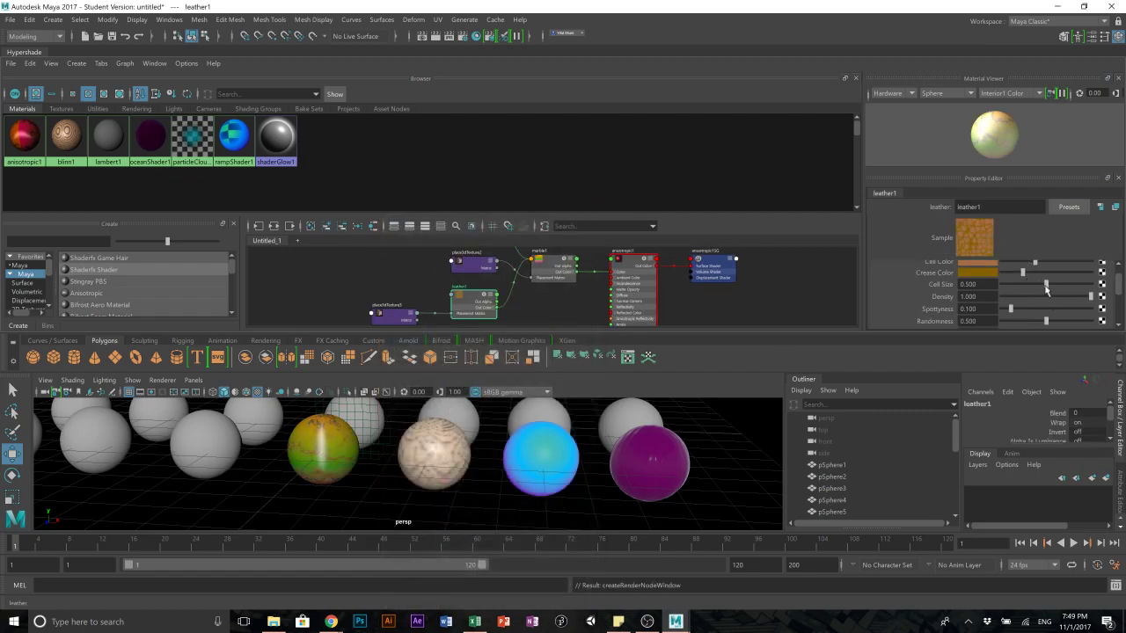
- Adjust the leather texture's Cell Size and Density, and set its Spottyness to about 0.703 and Threshold to about 0.83
left_click_drag(1044, 291, 1070, 288)
left_click_drag(1090, 300, 1065, 315)
scroll(1063, 308, "down", 2)
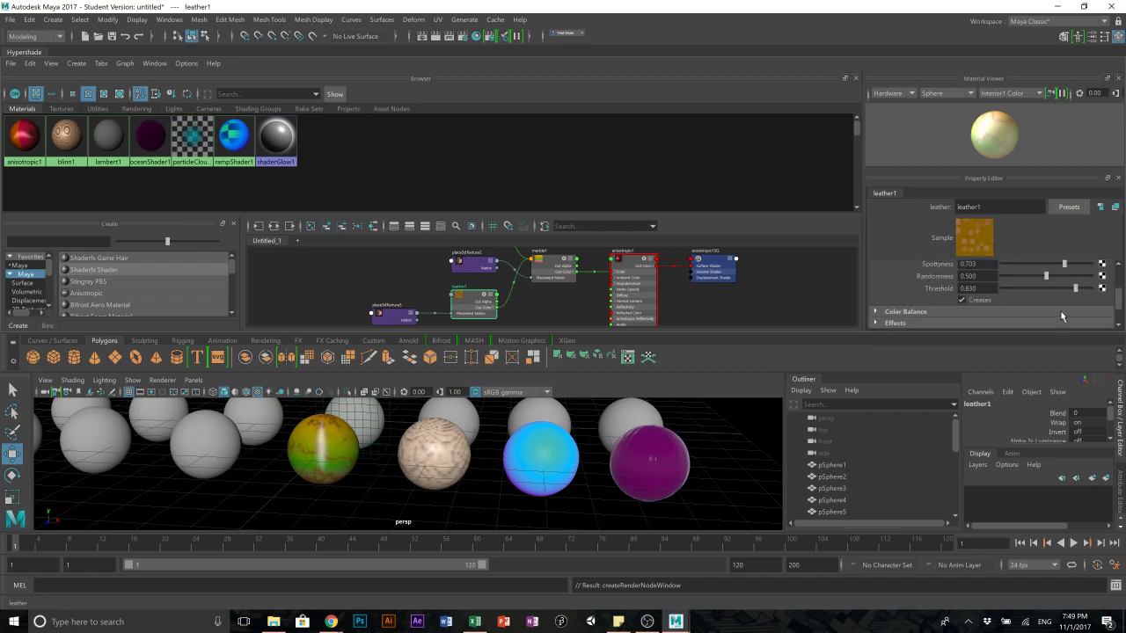
- Assign a Marble texture as the bump map of the Anisotropic material
left_click(63, 132)
left_click(28, 135)
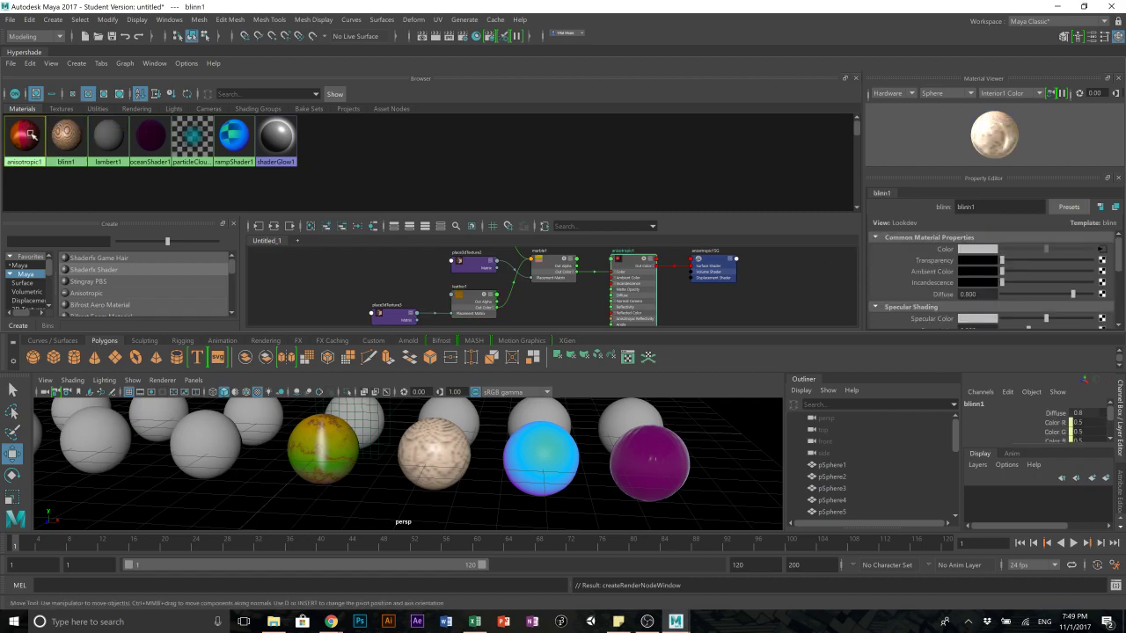
scroll(1080, 314, "down", 6)
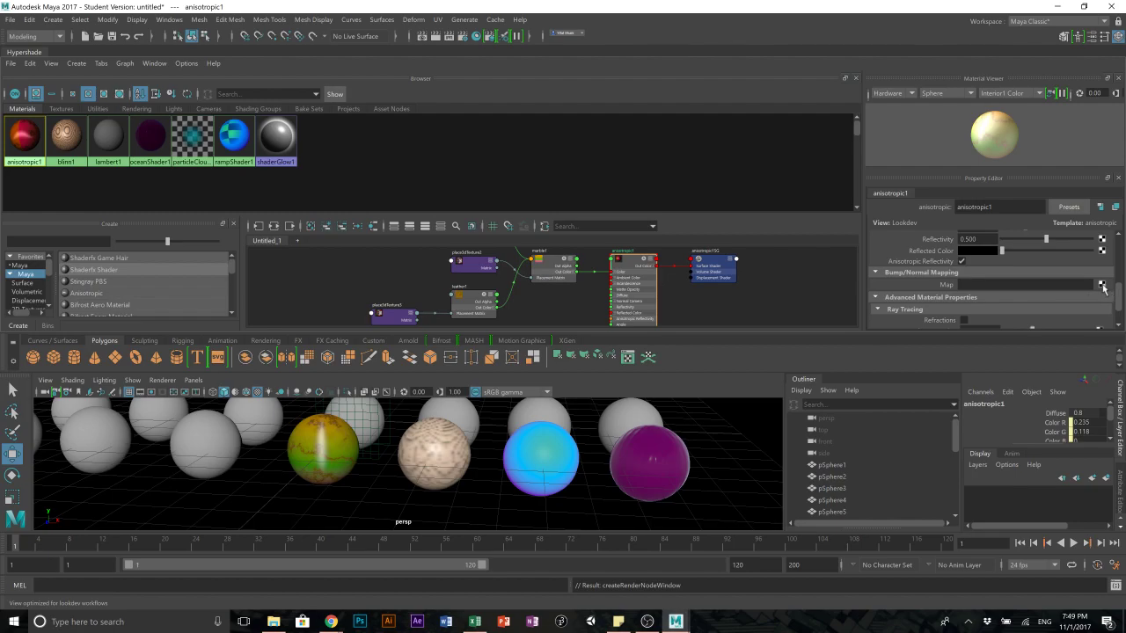
left_click(1102, 285)
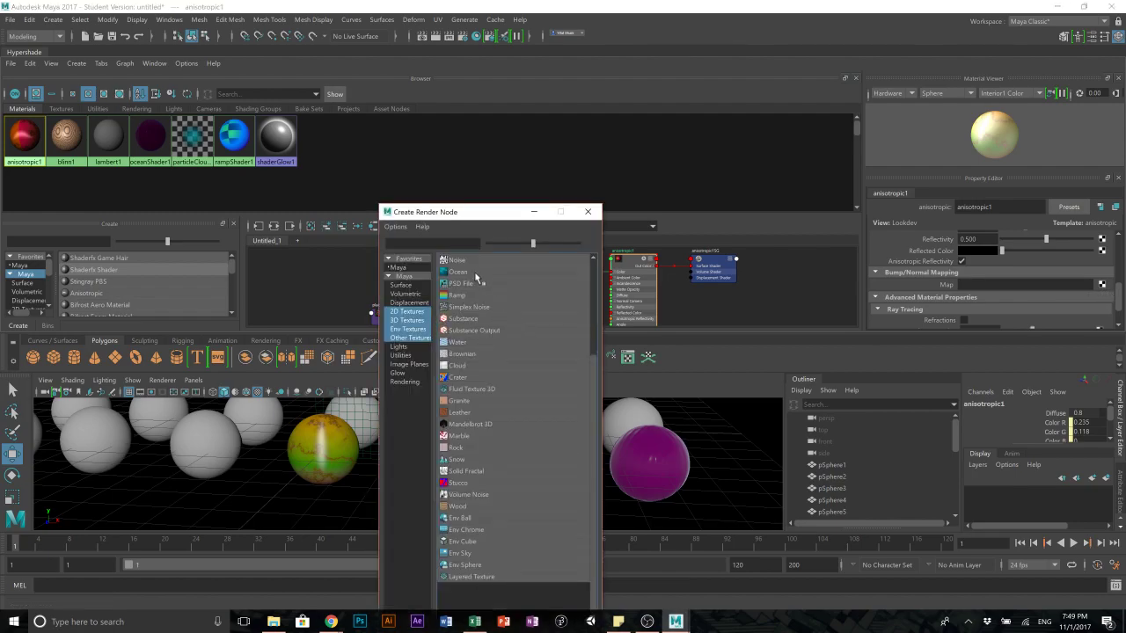
left_click(455, 437)
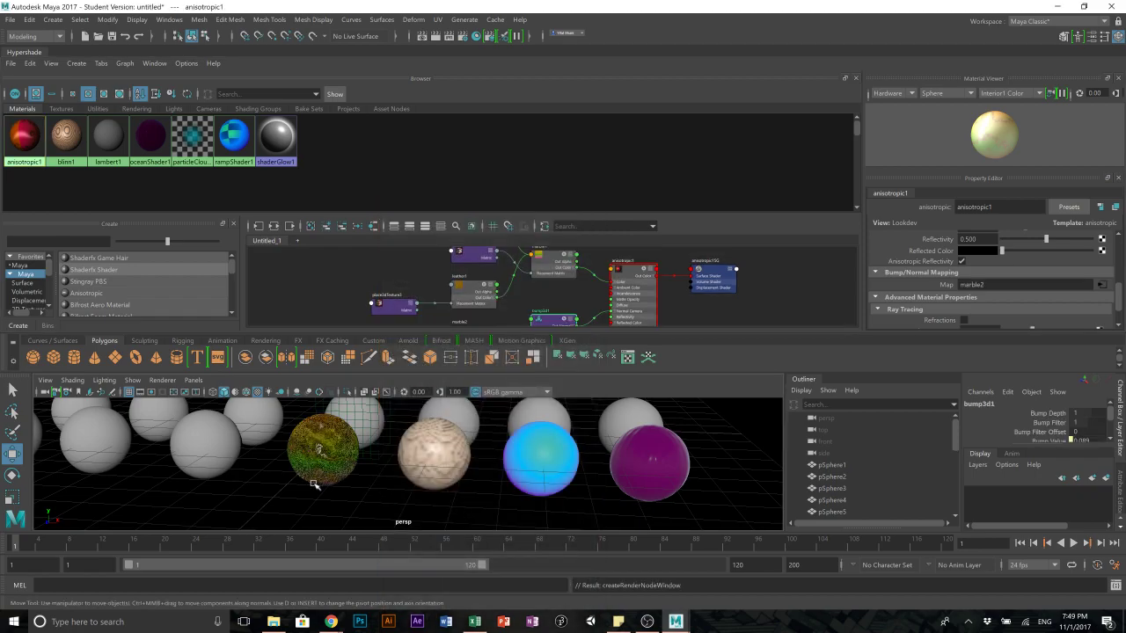
- Examine the bump-mapped sphere up close, along with the Anisotropic material's attributes and node network
scroll(321, 440, "up", 3)
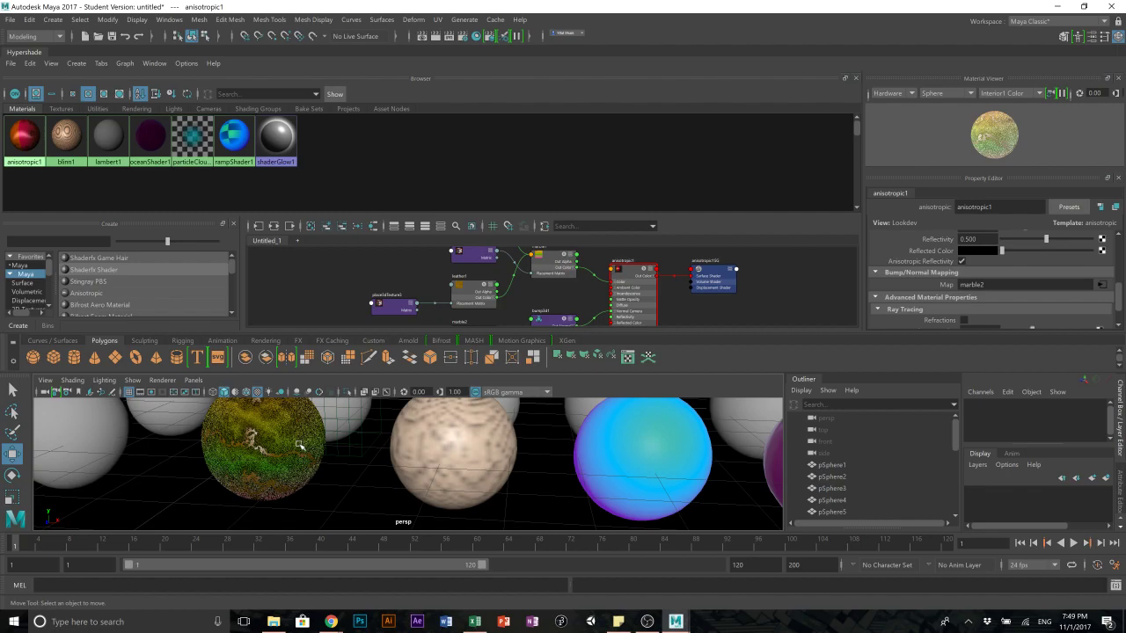
scroll(299, 446, "down", 1)
left_click(299, 446)
left_click(345, 482)
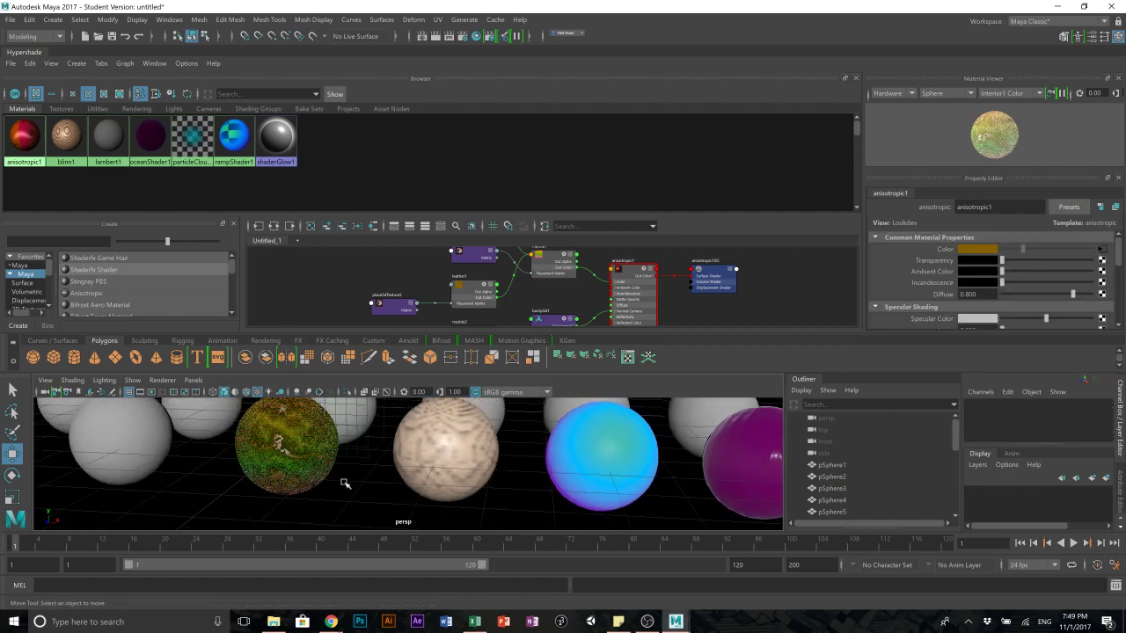
left_click(297, 472)
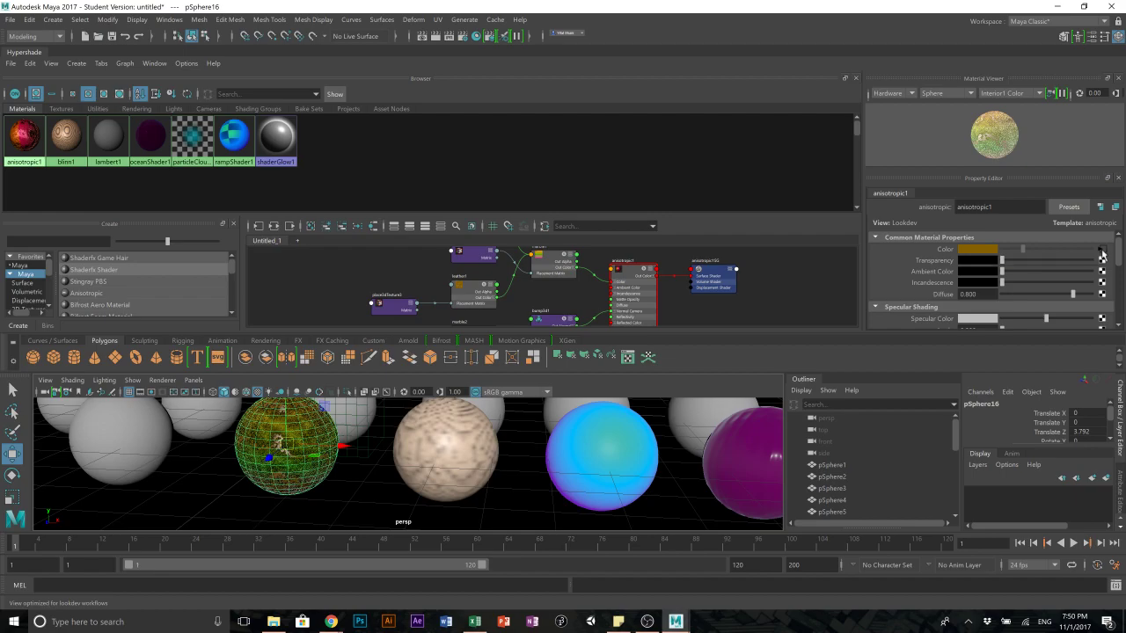
scroll(1100, 263, "down", 2)
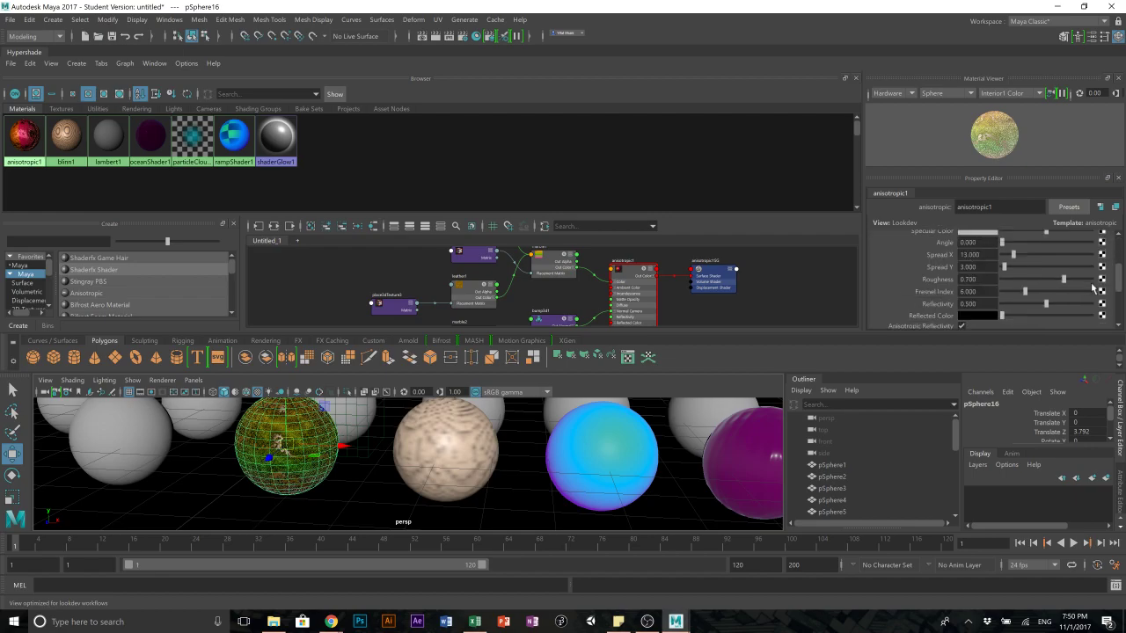
scroll(498, 284, "down", 3)
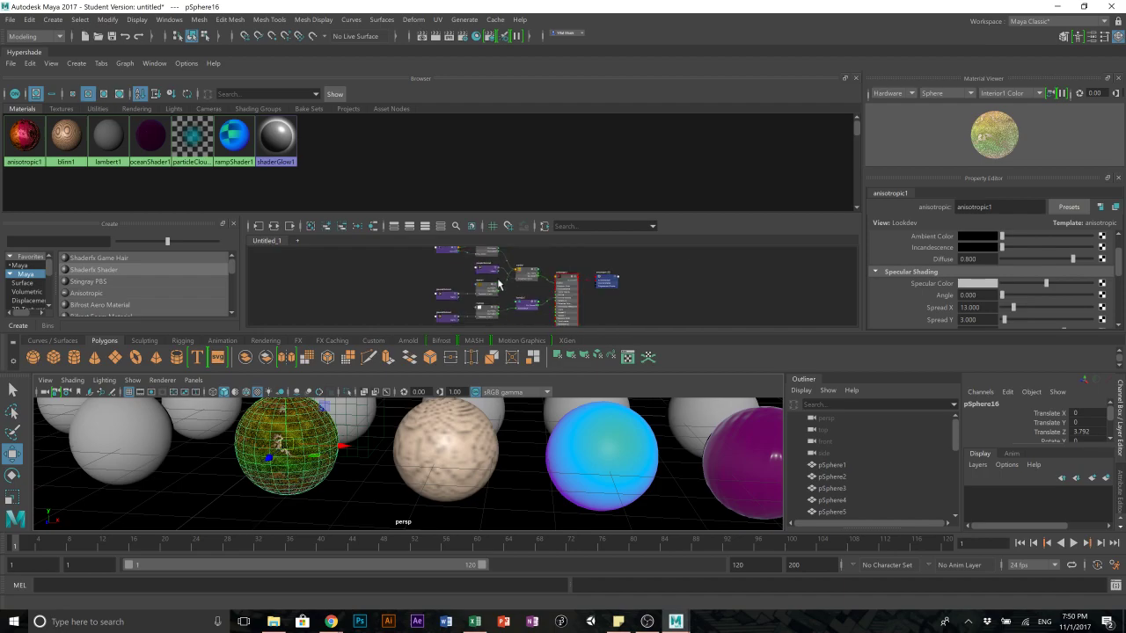
scroll(501, 284, "down", 1)
scroll(504, 283, "up", 2)
scroll(504, 294, "down", 1)
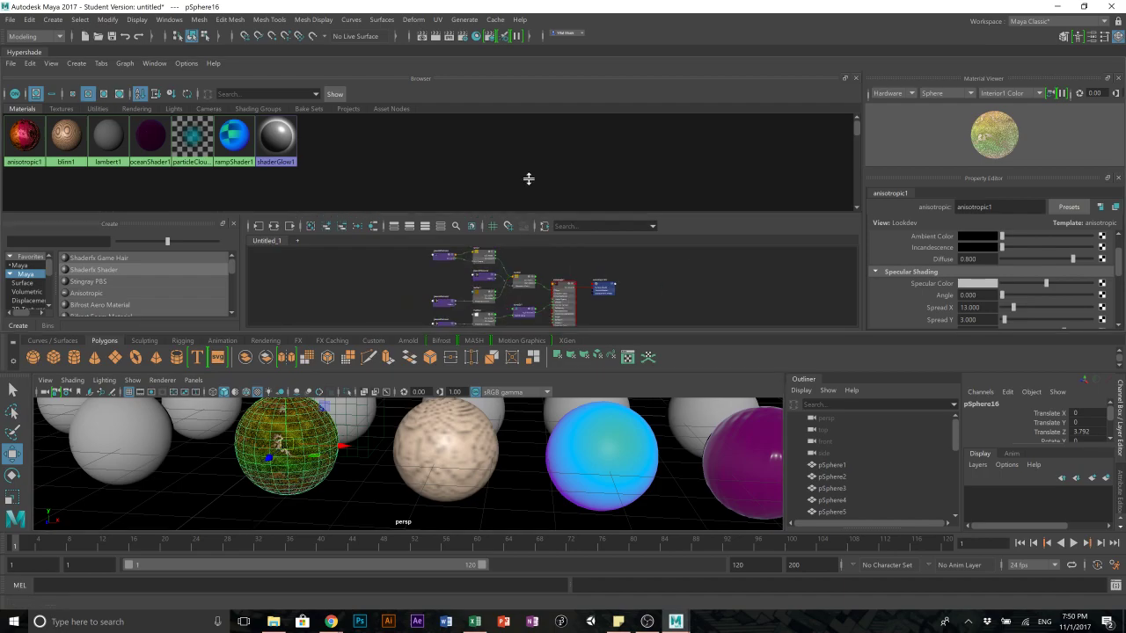
scroll(507, 296, "up", 3)
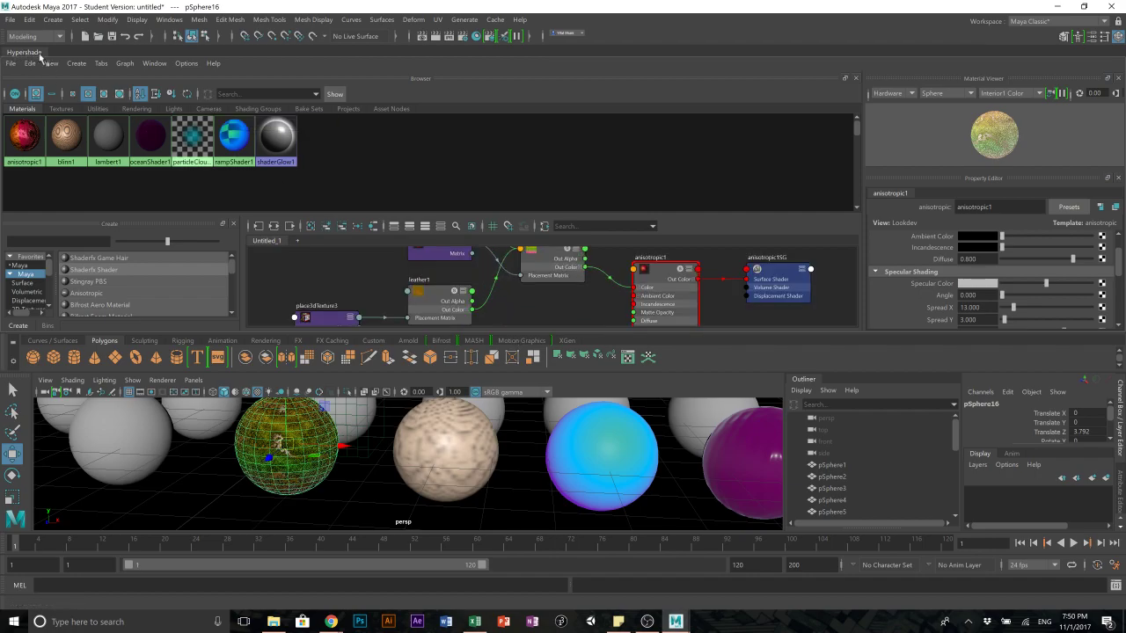
- Undock the Hypershade and set the Bump Depth of the Anisotropic material's 3D bump node to 0.1
left_click_drag(33, 54, 96, 85)
scroll(459, 395, "up", 3)
scroll(460, 378, "down", 5)
left_click(467, 373)
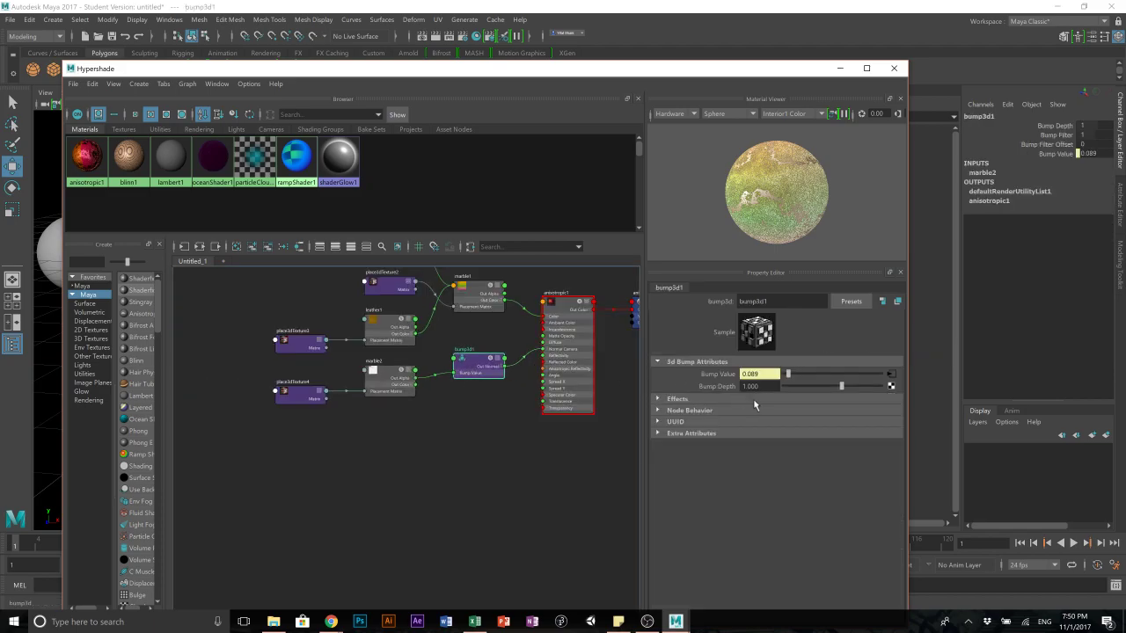
type("0.1")
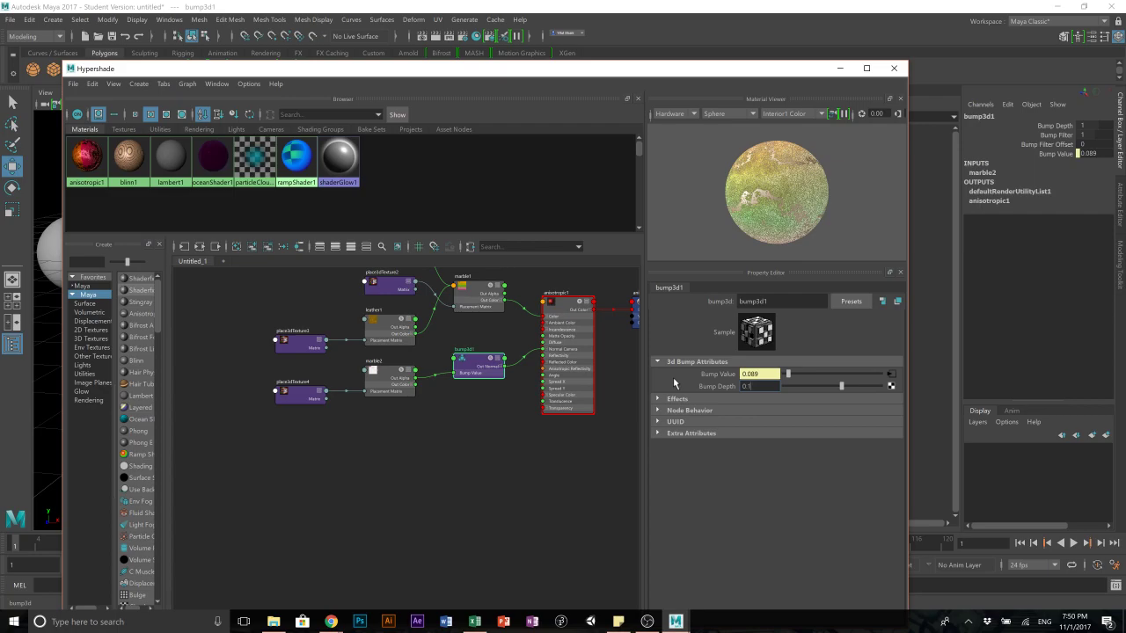
key("Return")
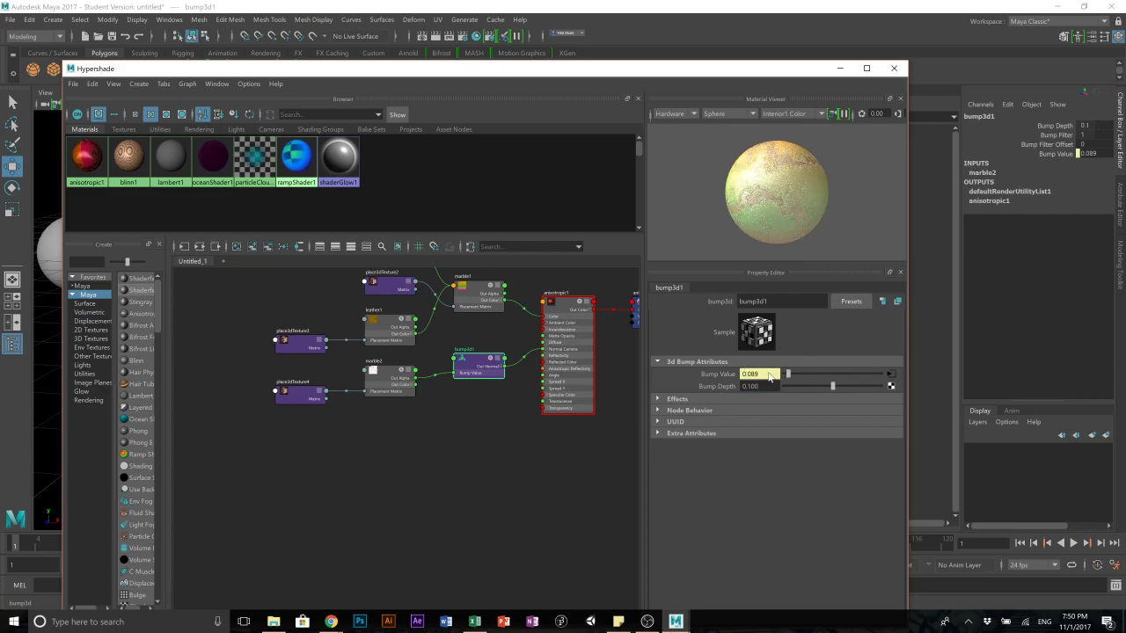
- Change the Vein Color of the marble texture driving the bump to black
left_click(889, 376)
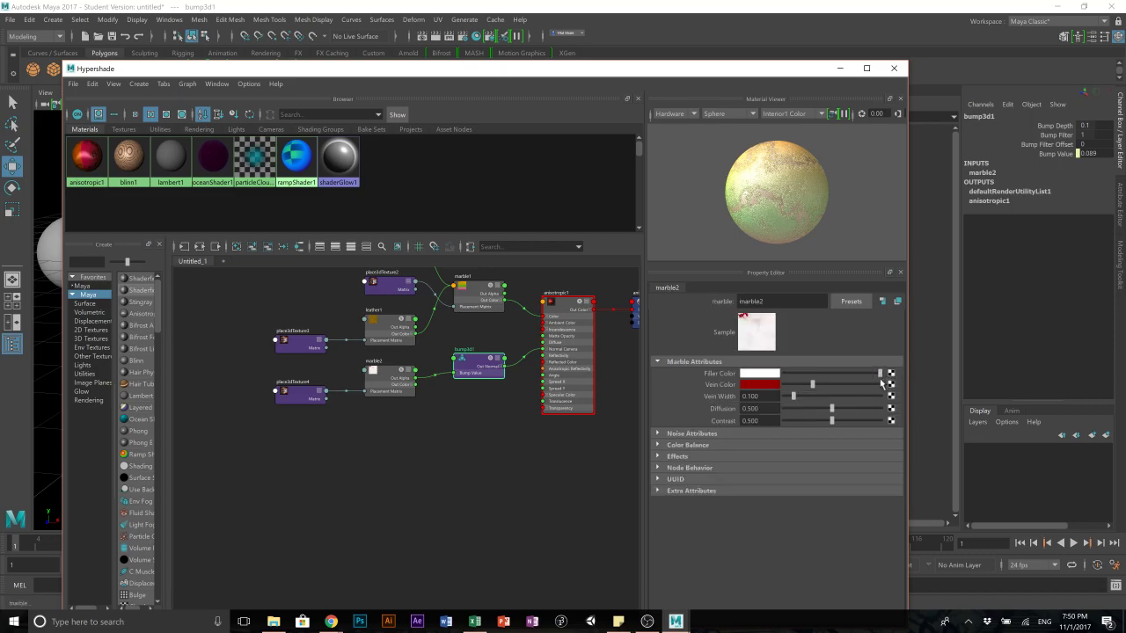
mouse_move(811, 384)
left_mouse_down()
mouse_move(842, 384)
mouse_move(830, 384)
left_mouse_up()
left_click(773, 388)
left_click_drag(758, 460, 736, 467)
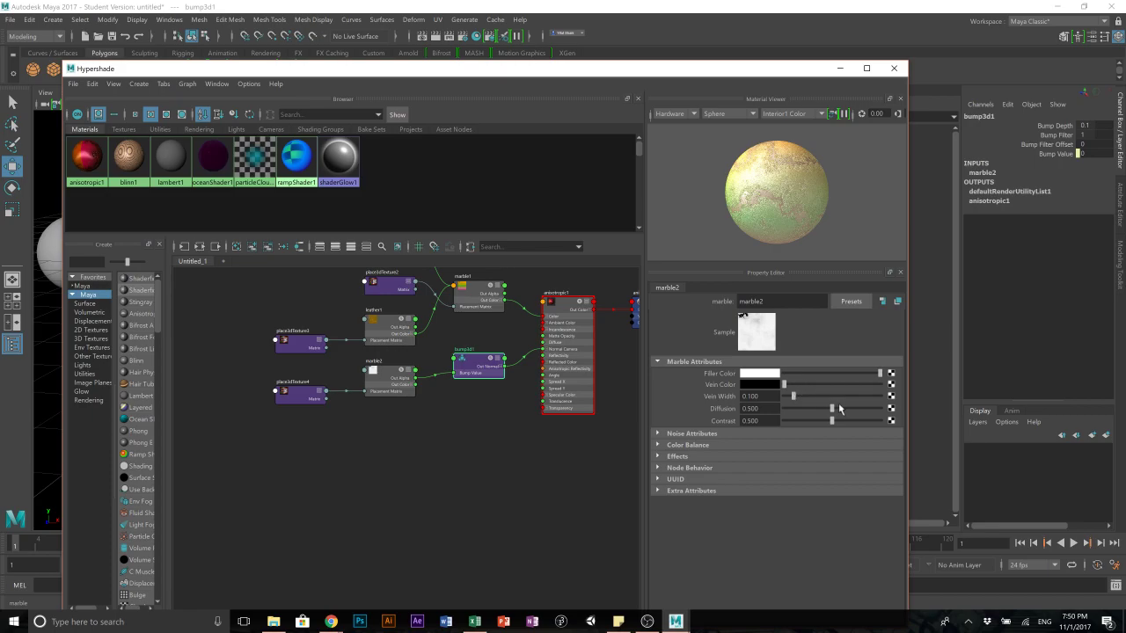
- Close the Hypershade and inspect the textured spheres in the perspective view from close up and farther away
left_click(866, 68)
left_click(1111, 7)
left_click(253, 370)
scroll(237, 351, "up", 8)
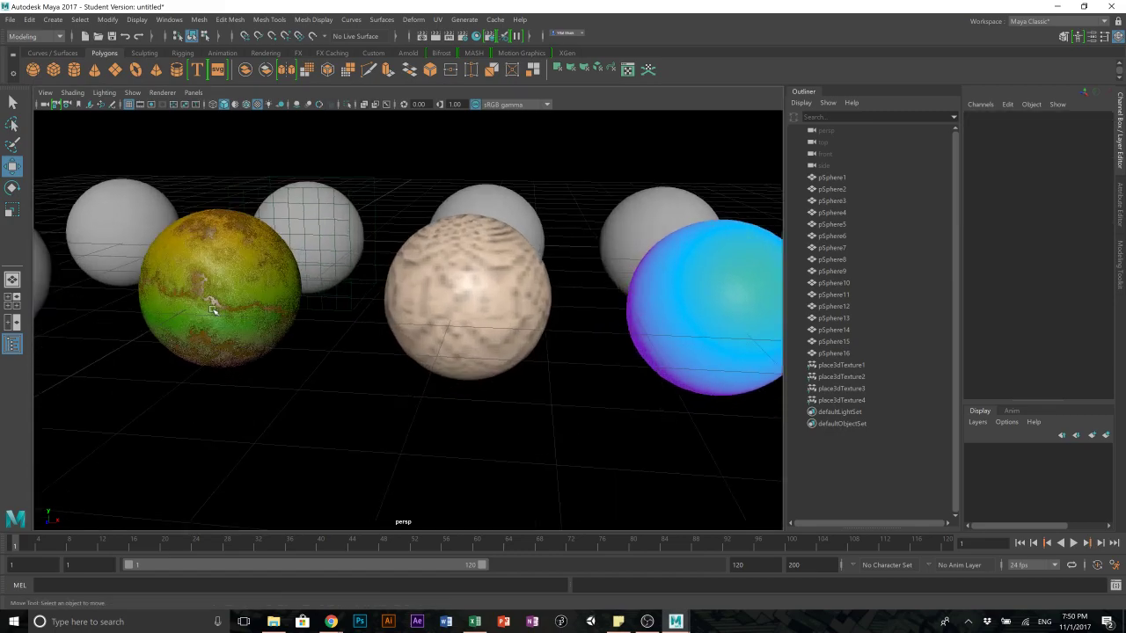
scroll(219, 312, "down", 5)
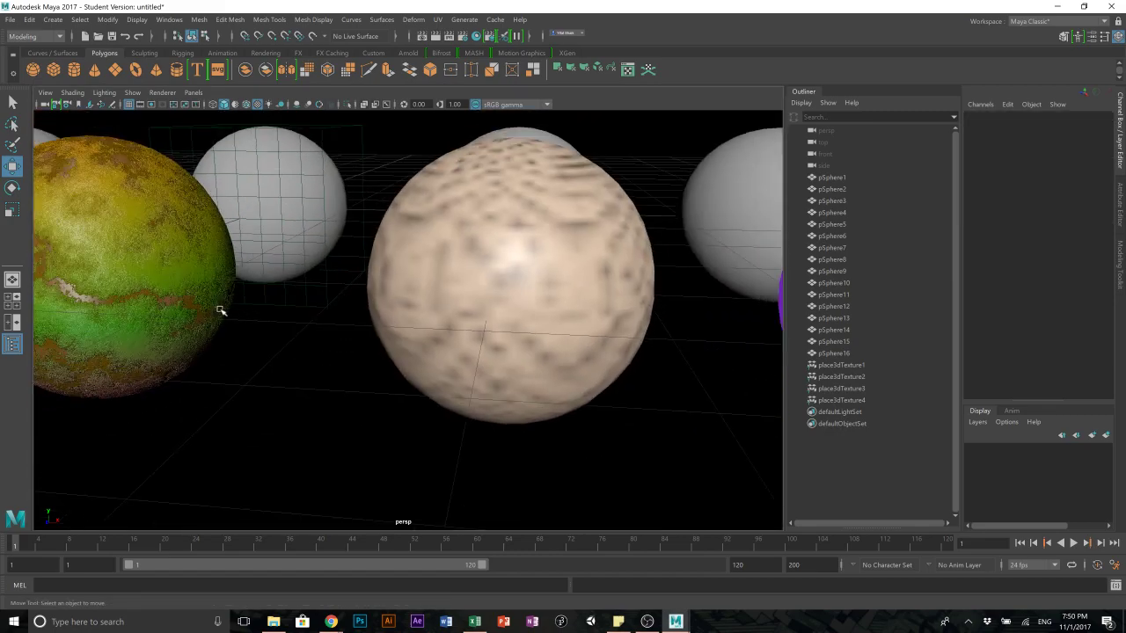
left_click_drag(265, 304, 319, 316, "alt")
scroll(319, 316, "down", 10)
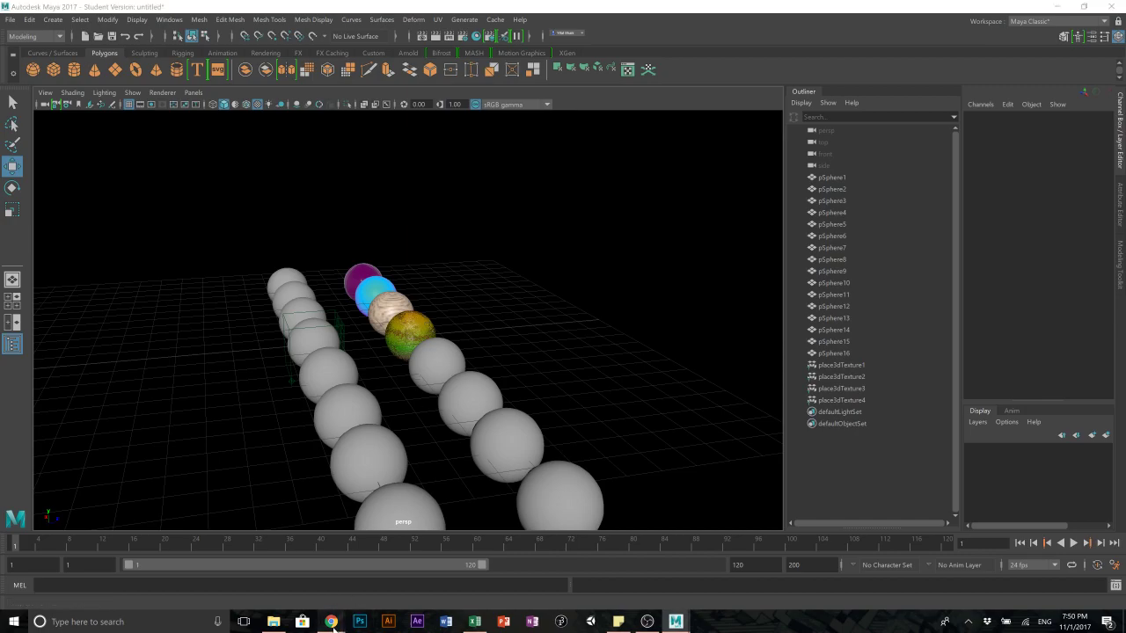
- Switch to Chrome and review the course page's extra shader tutorials, moon displacement section and Practice Shading assignment
mouse_move(330, 622)
left_click(387, 563)
scroll(447, 488, "down", 15)
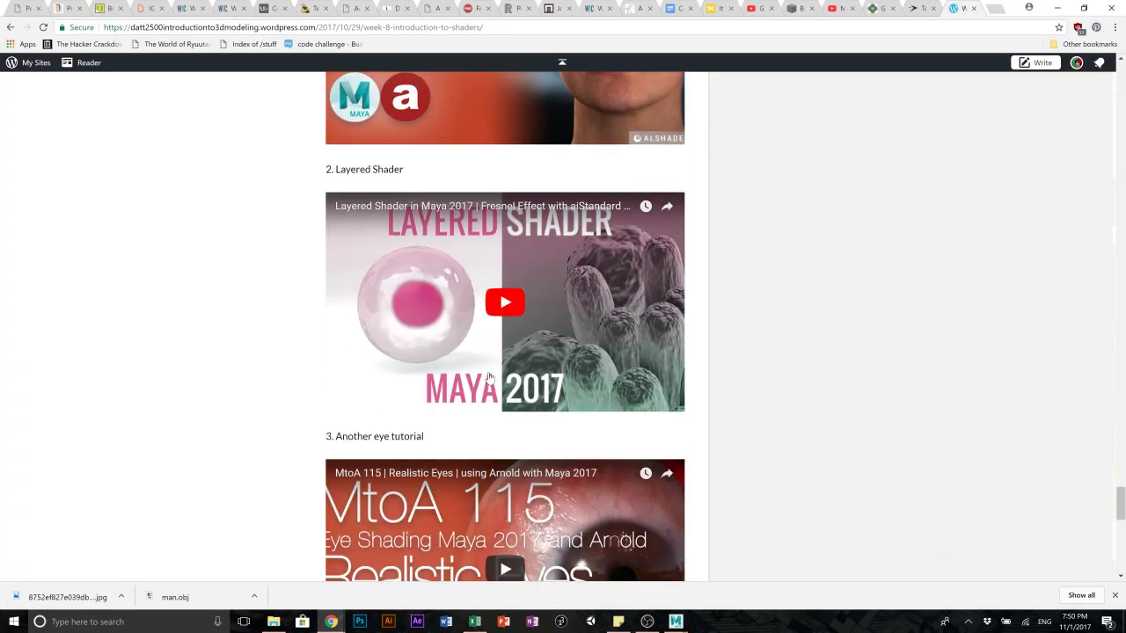
scroll(489, 376, "up", 2)
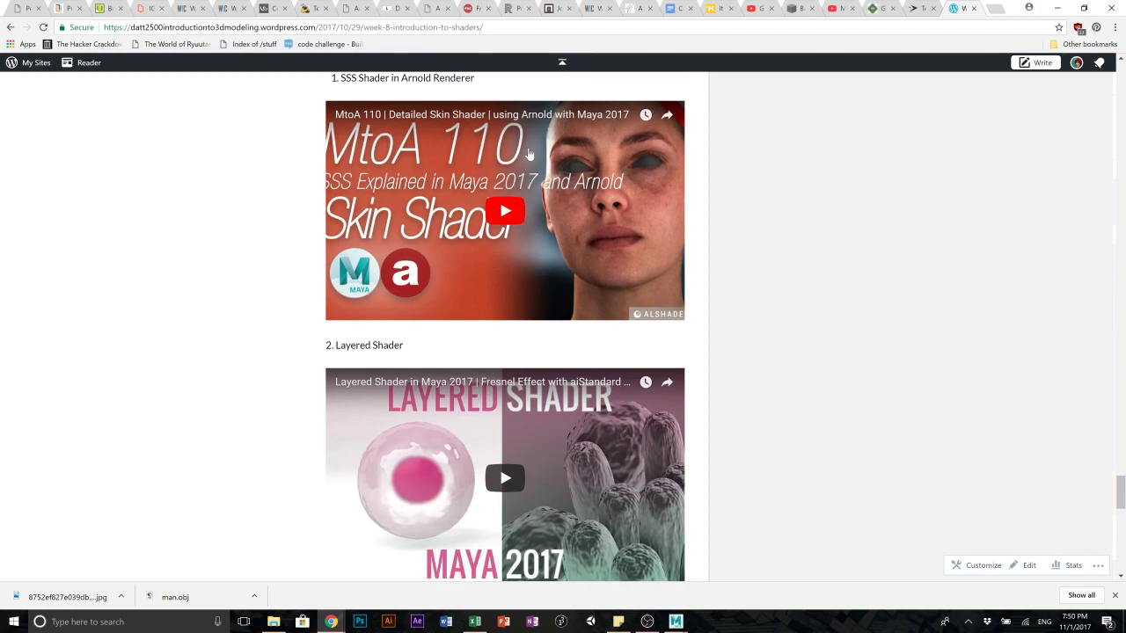
scroll(309, 173, "down", 3)
scroll(314, 156, "up", 1)
scroll(310, 170, "down", 2)
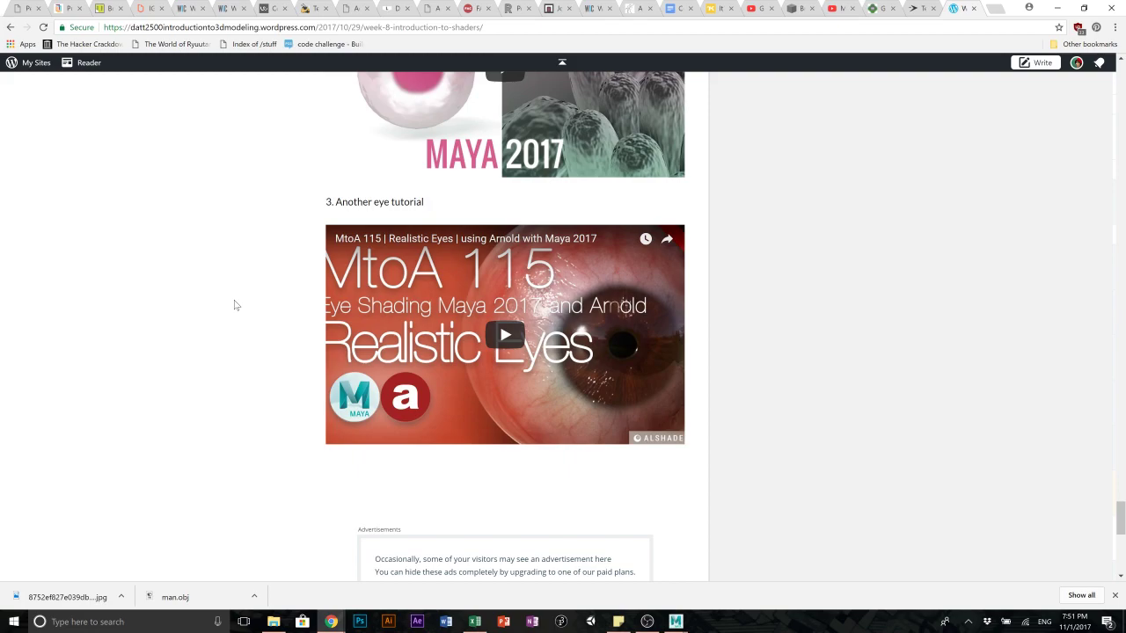
scroll(132, 343, "up", 20)
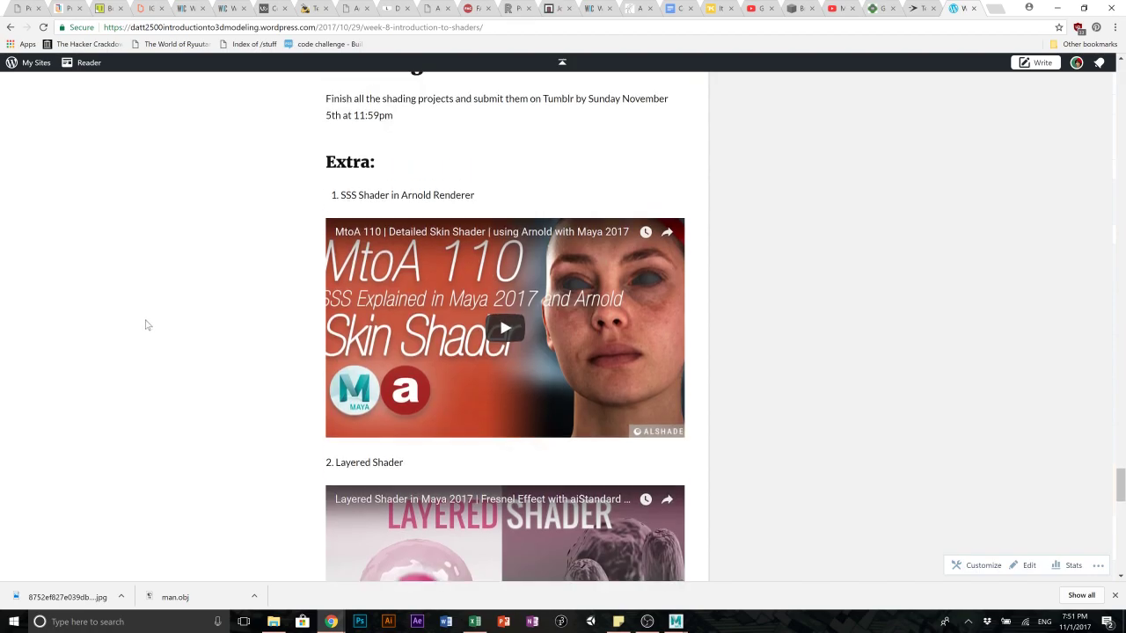
scroll(219, 349, "up", 15)
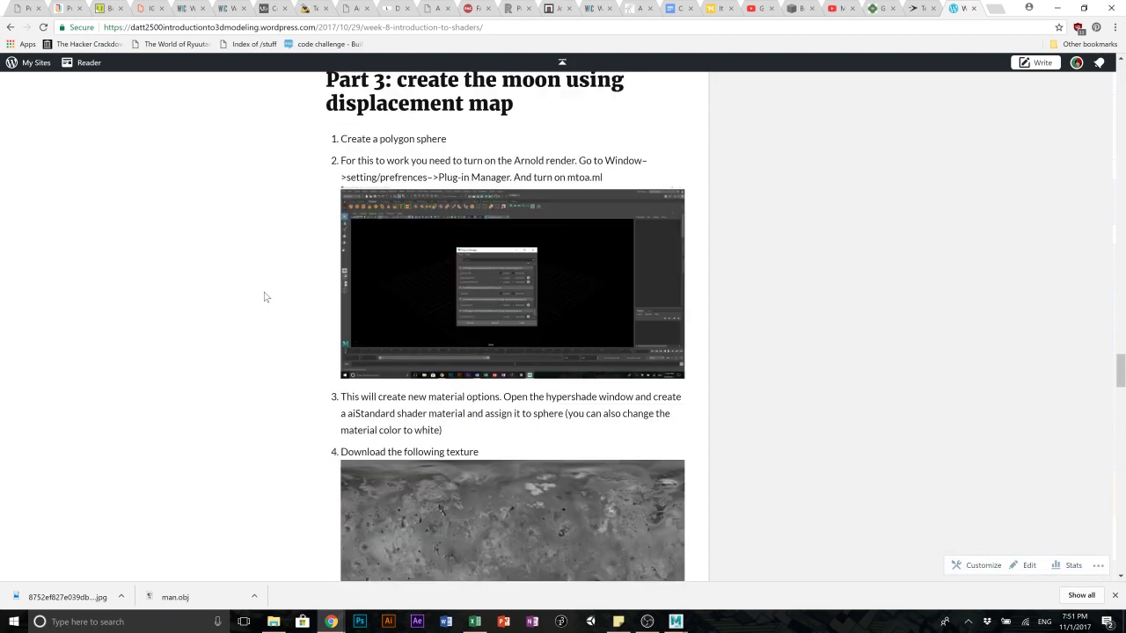
scroll(291, 286, "down", 20)
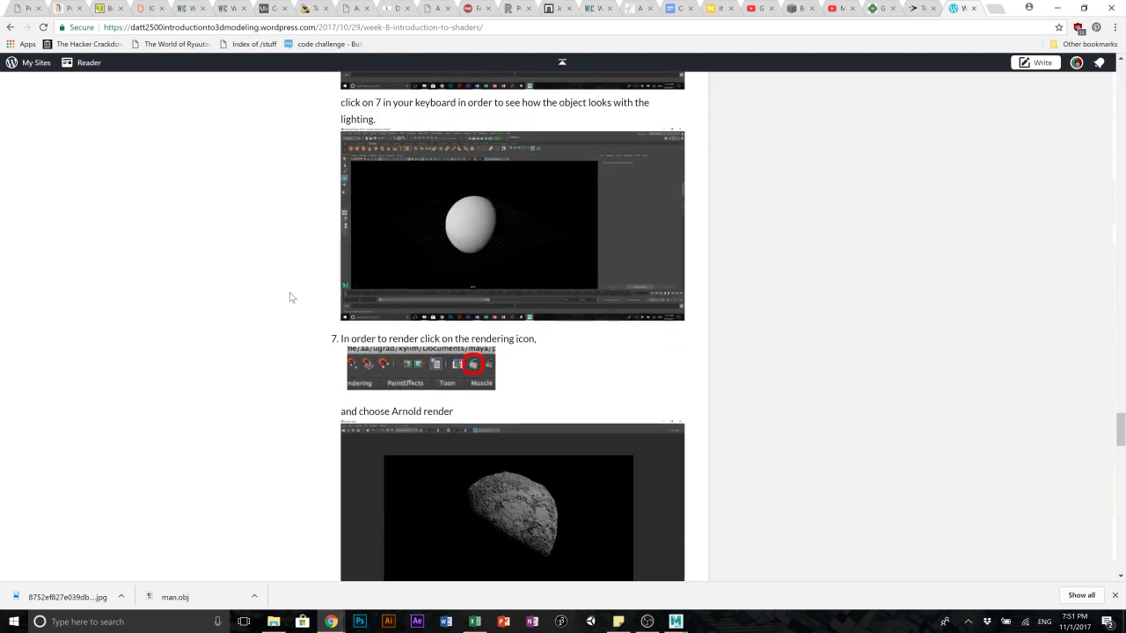
scroll(300, 256, "up", 3)
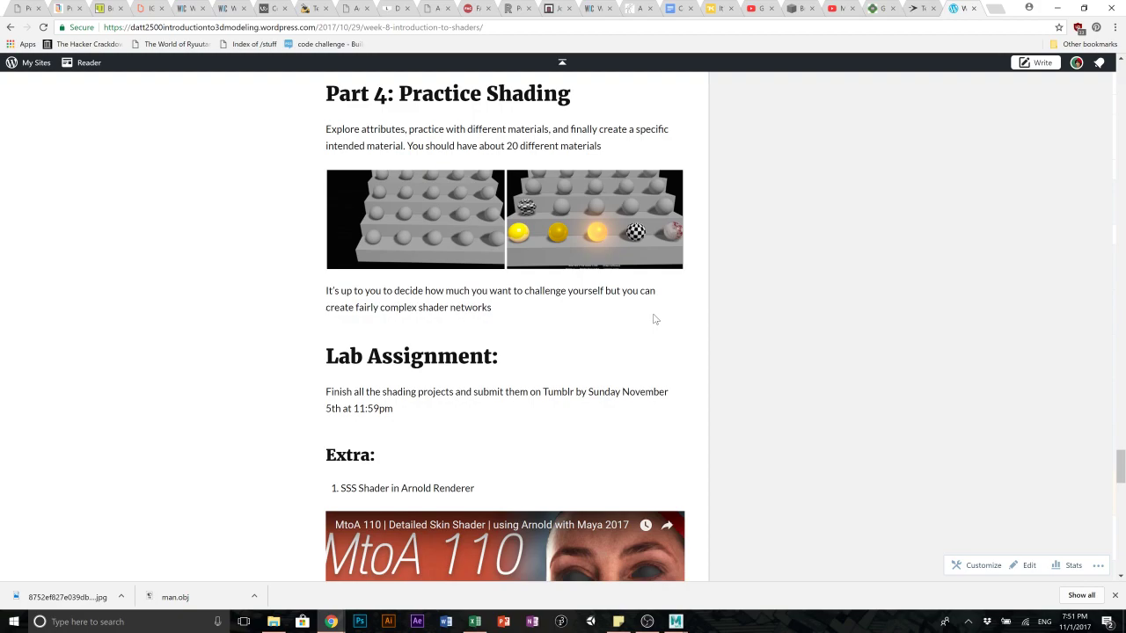
- Switch back to Maya and select the grey sphere beside the yellow-green anisotropic sphere
mouse_move(676, 620)
left_click(688, 574)
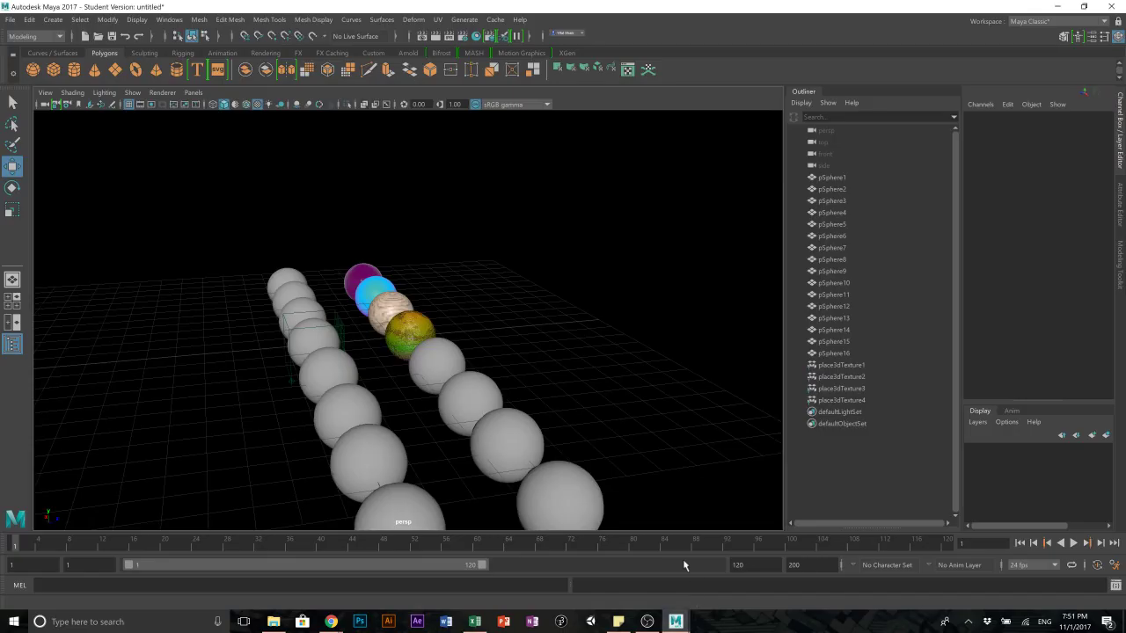
left_click(447, 351)
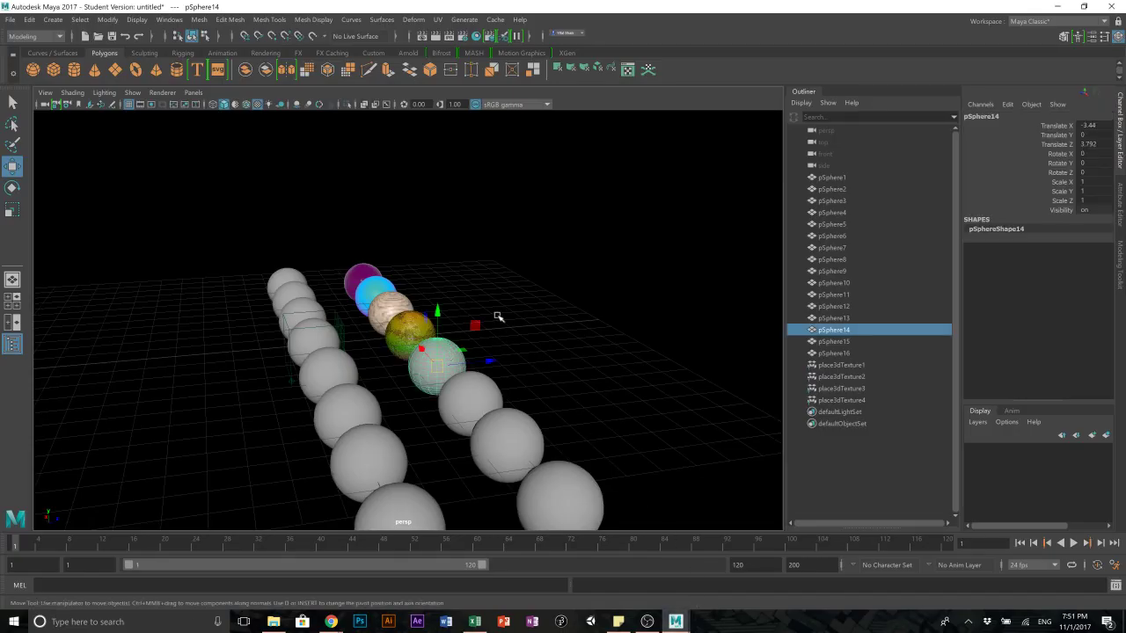
- Open the Hypershade and rename the wood-textured blinn1 material as wood
right_click_drag(423, 368, 441, 588)
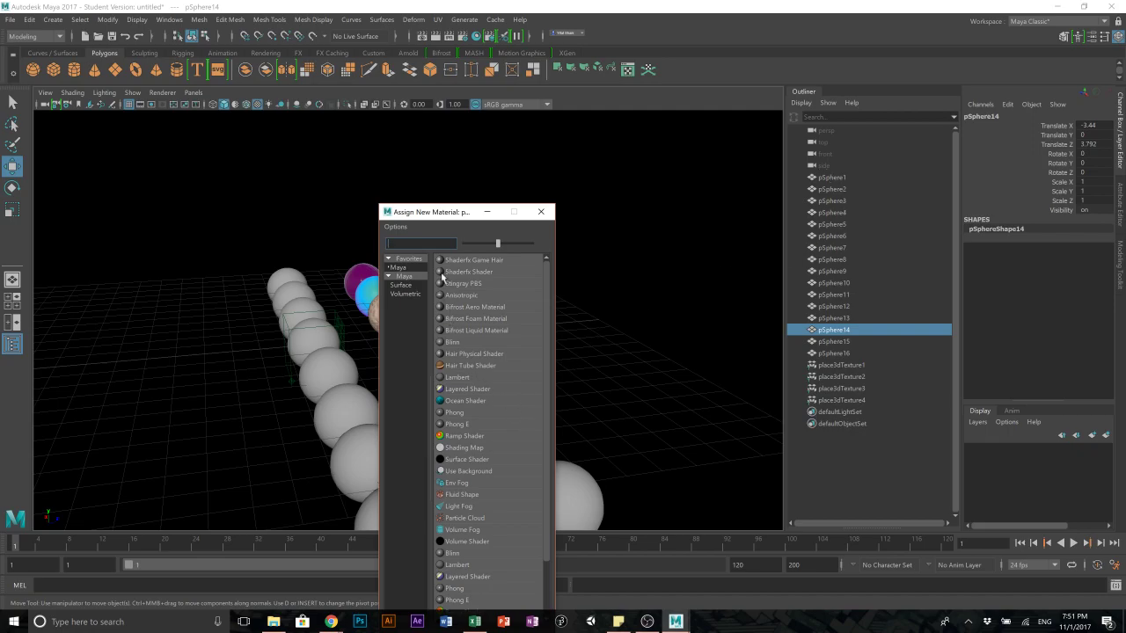
left_click(169, 20)
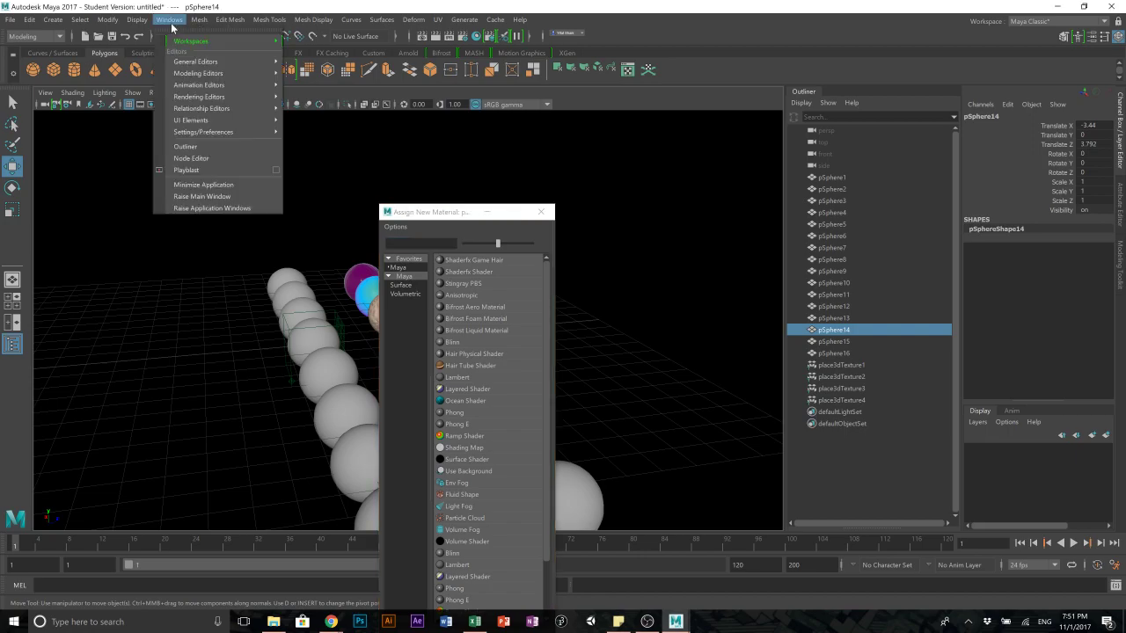
mouse_move(197, 109)
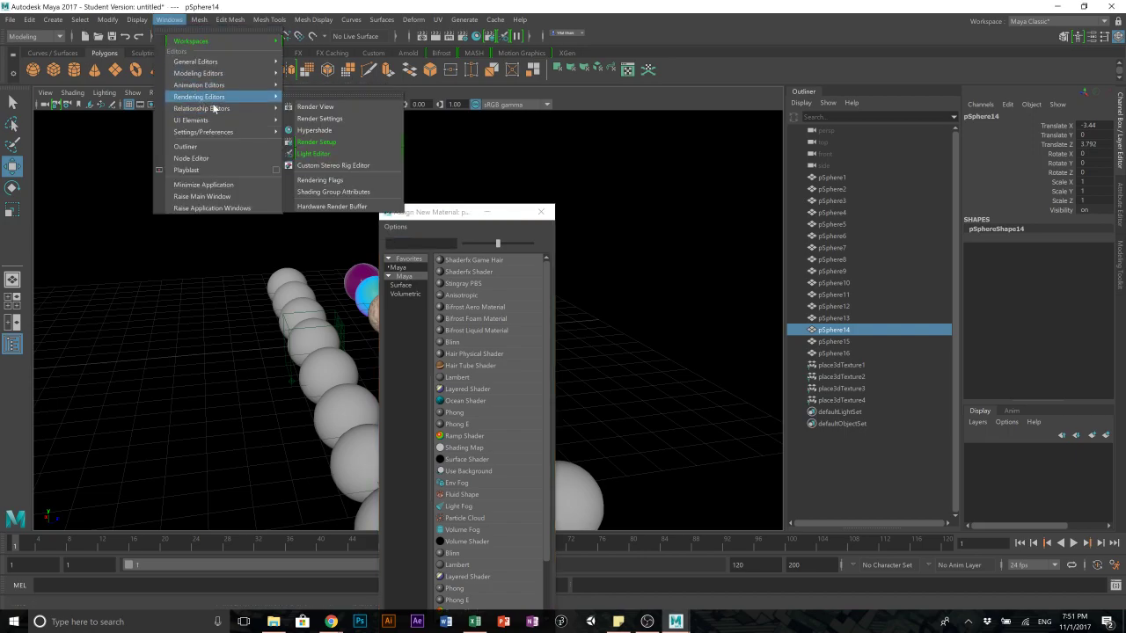
left_click(351, 124)
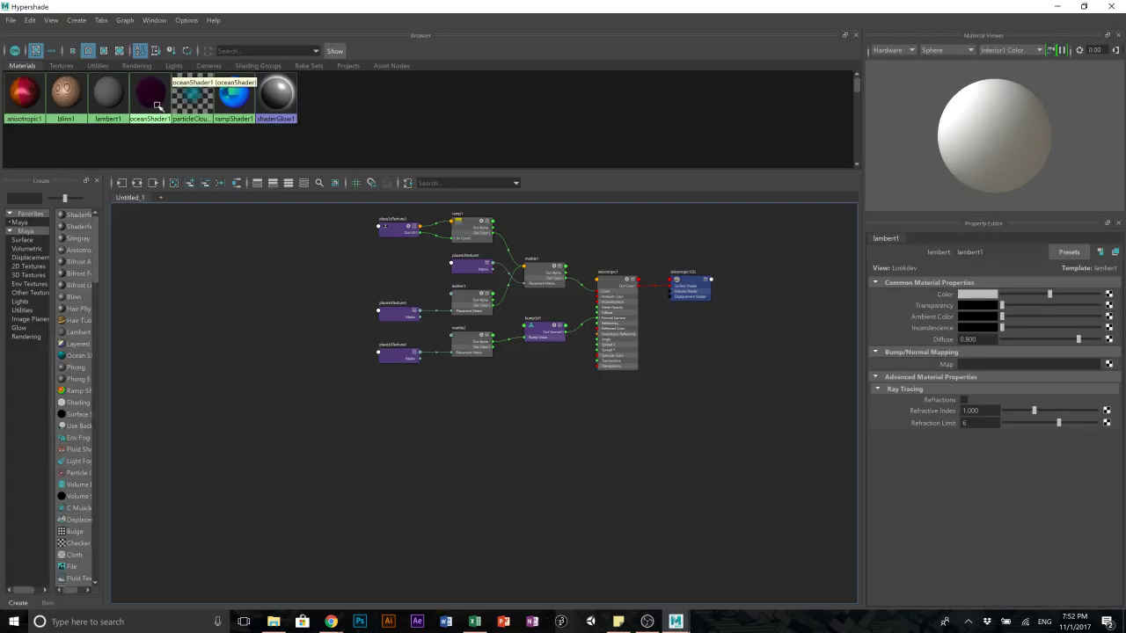
left_click(67, 111)
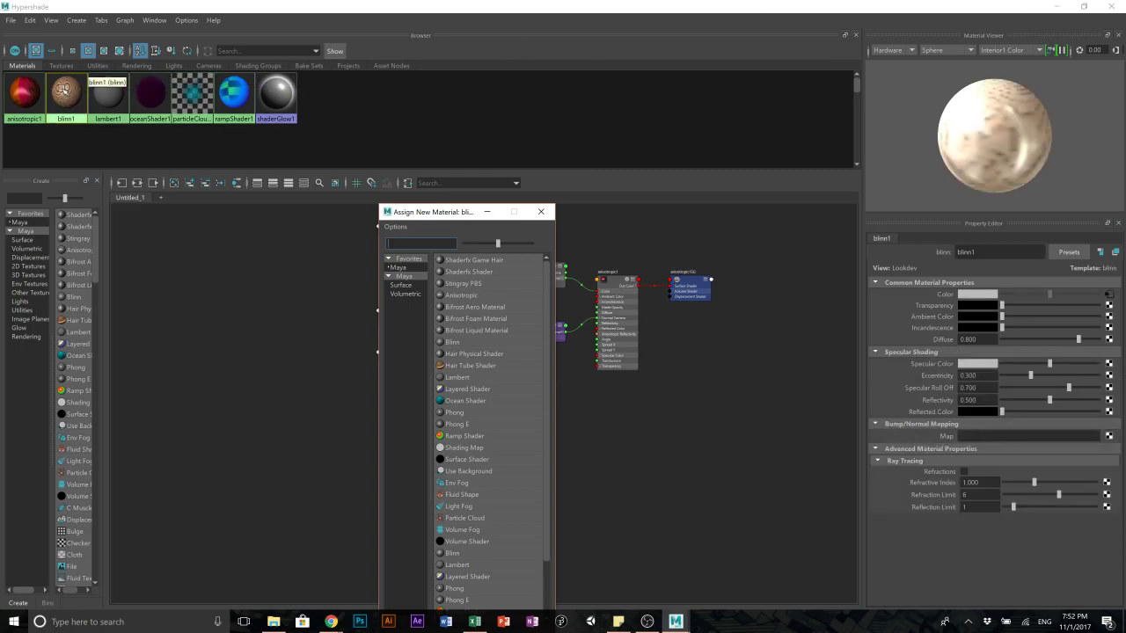
left_click(540, 212)
left_click_drag(987, 253, 846, 232)
type("wood")
key("Return")
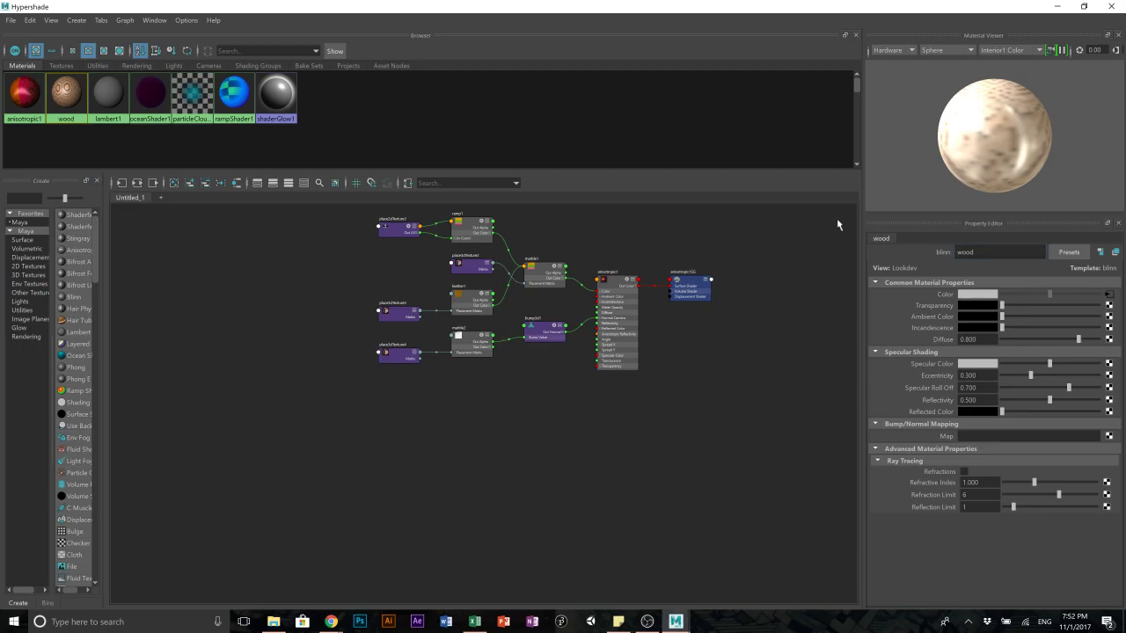
- Rename the anisotropic1 material as planet and close the Hypershade
left_click(23, 99)
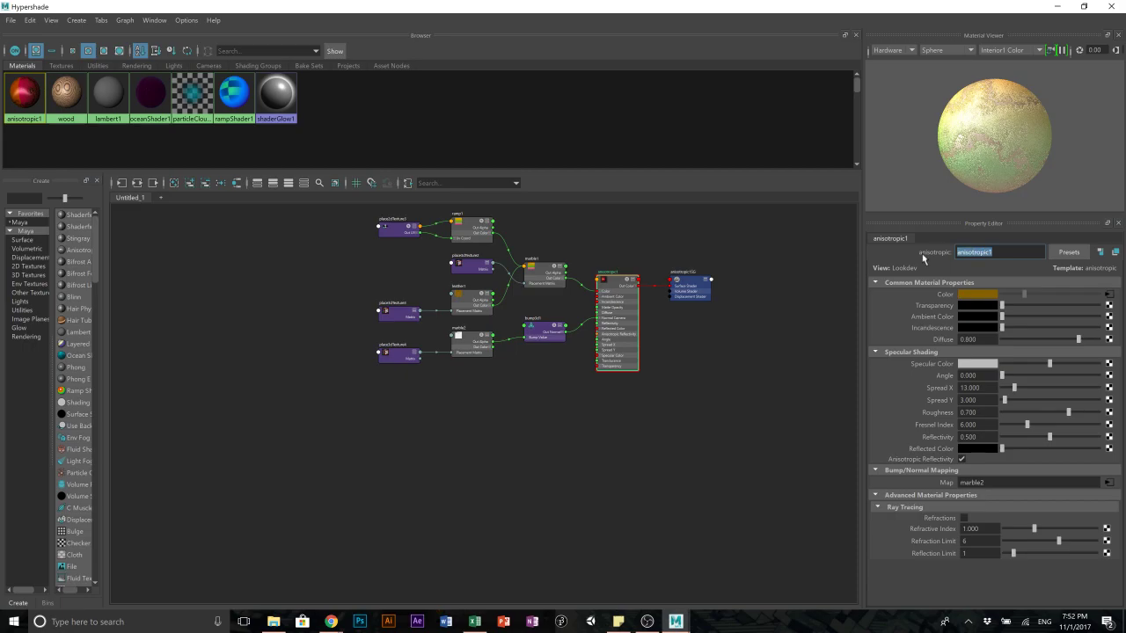
type("pln")
key("BackSpace")
key("BackSpace")
type("a")
key("Return")
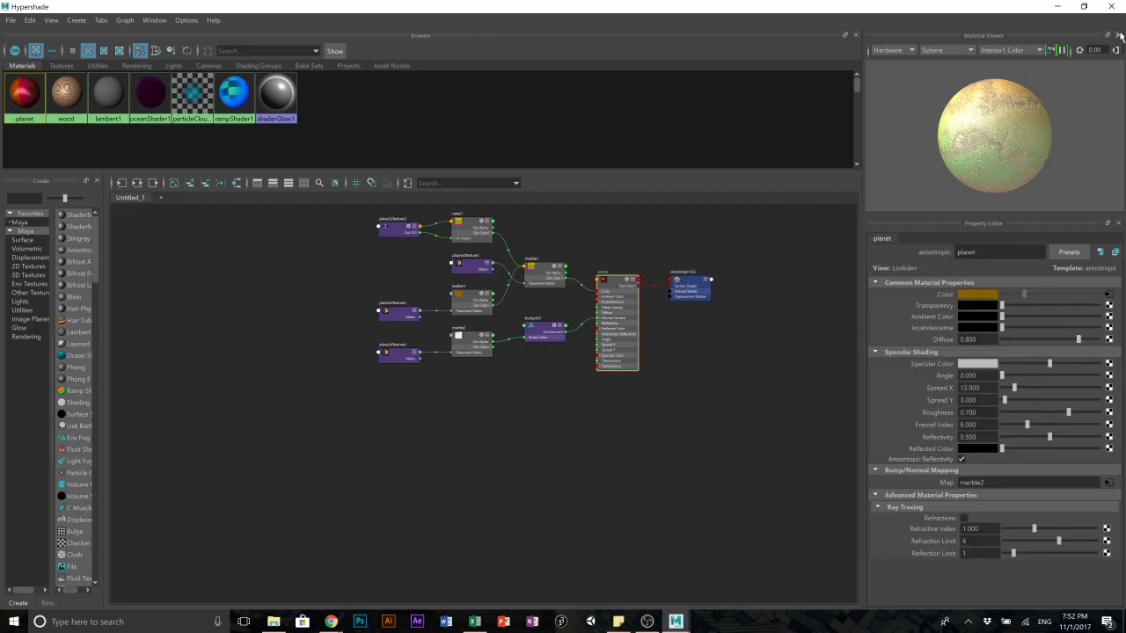
left_click(1114, 8)
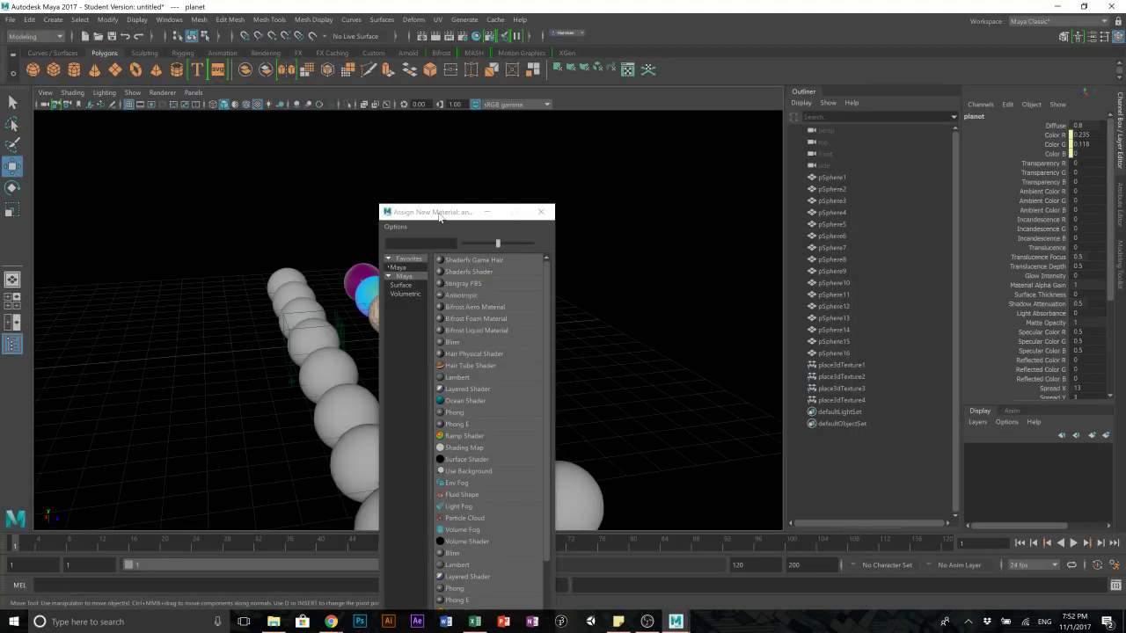
- Assign a new Phong material to the grey sphere beside the yellow-green planet sphere
left_click_drag(485, 212, 735, 52)
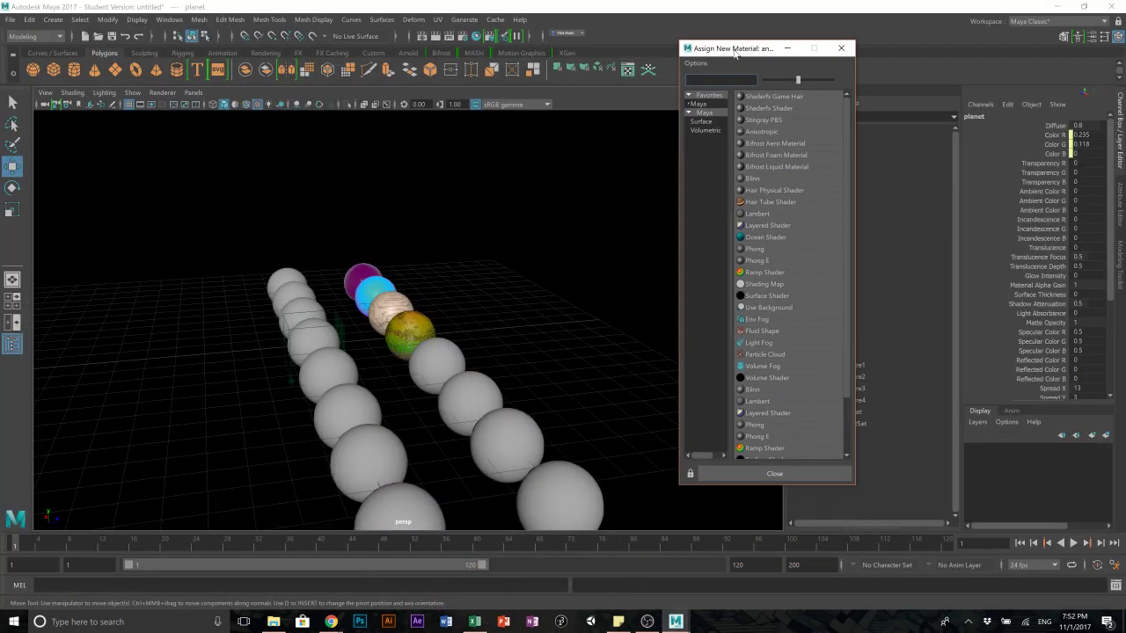
left_click(762, 251)
left_click(434, 377)
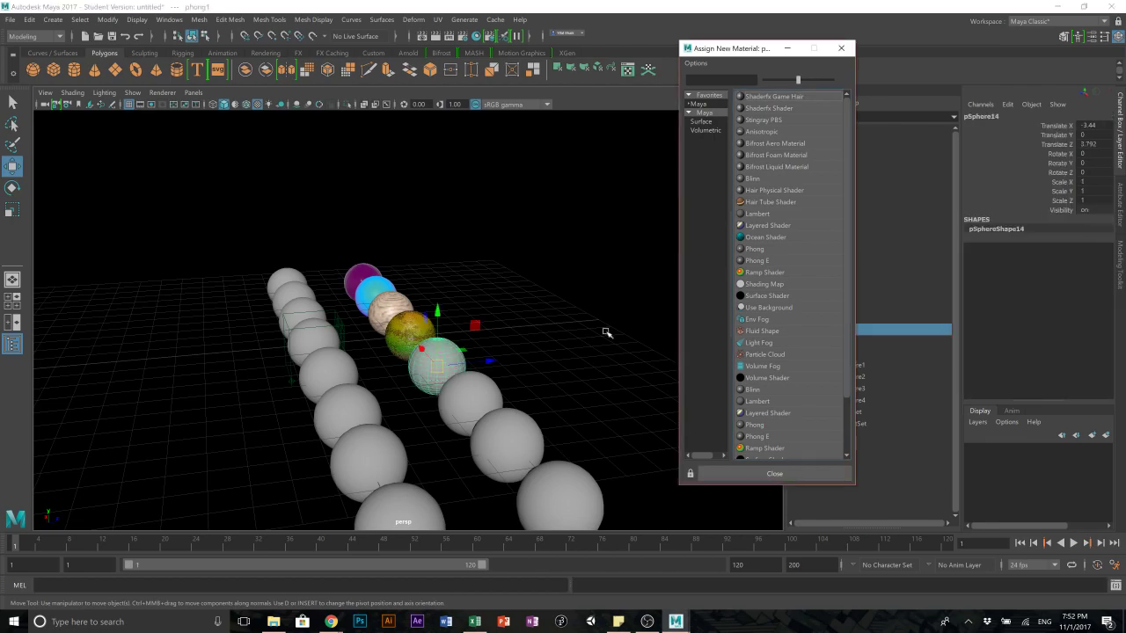
left_click(760, 250)
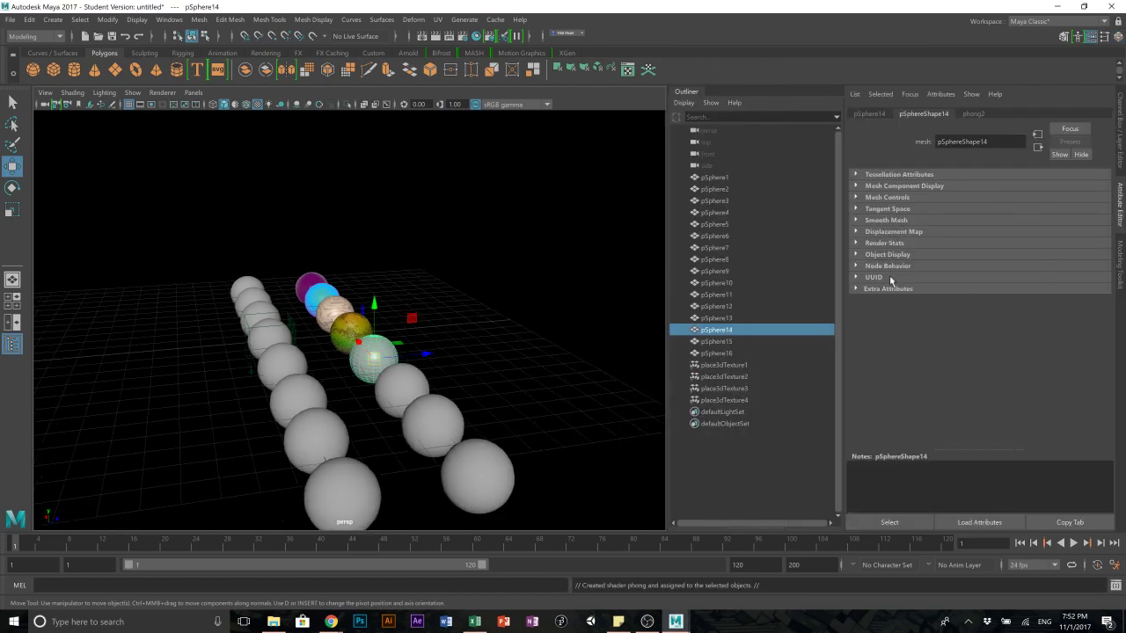
- Look through the sphere's shape attributes, including Render Stats, Displacement Map, Smooth Mesh, Tessellation and Object Display
left_click(882, 244)
left_click(883, 232)
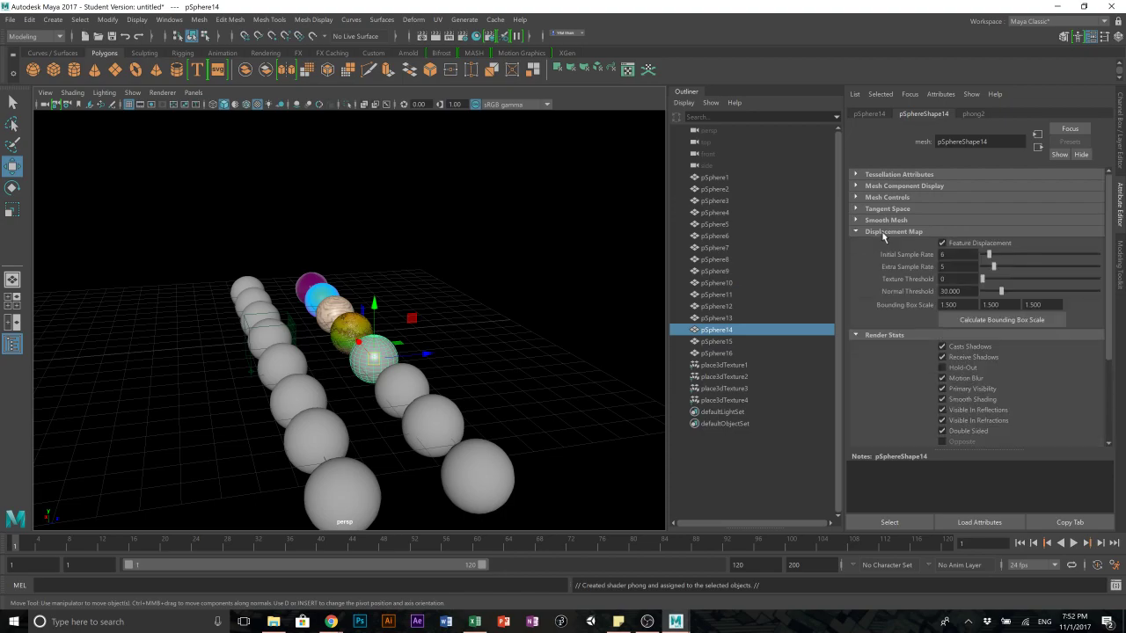
left_click(883, 221)
left_click(884, 215)
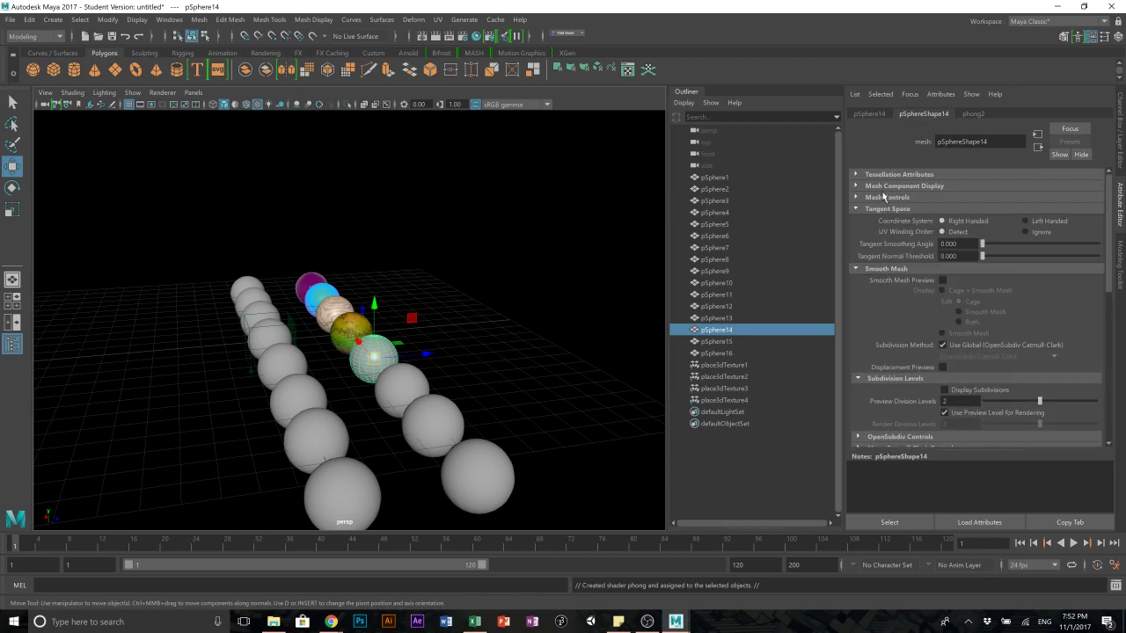
left_click(885, 198)
left_click(886, 186)
scroll(923, 226, "down", 8)
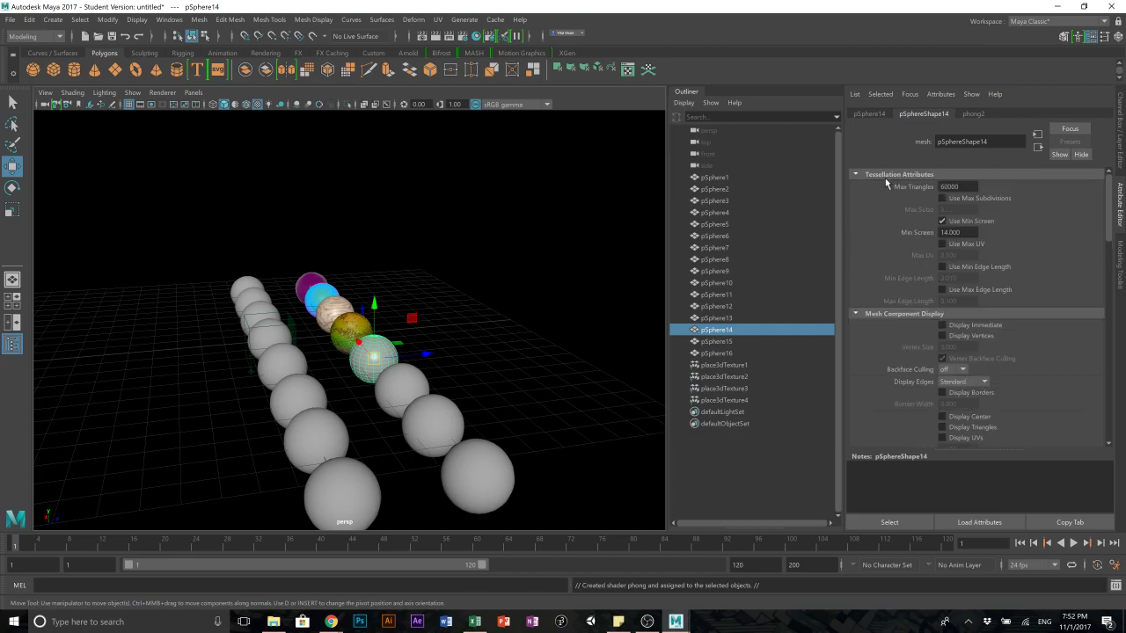
scroll(907, 255, "down", 10)
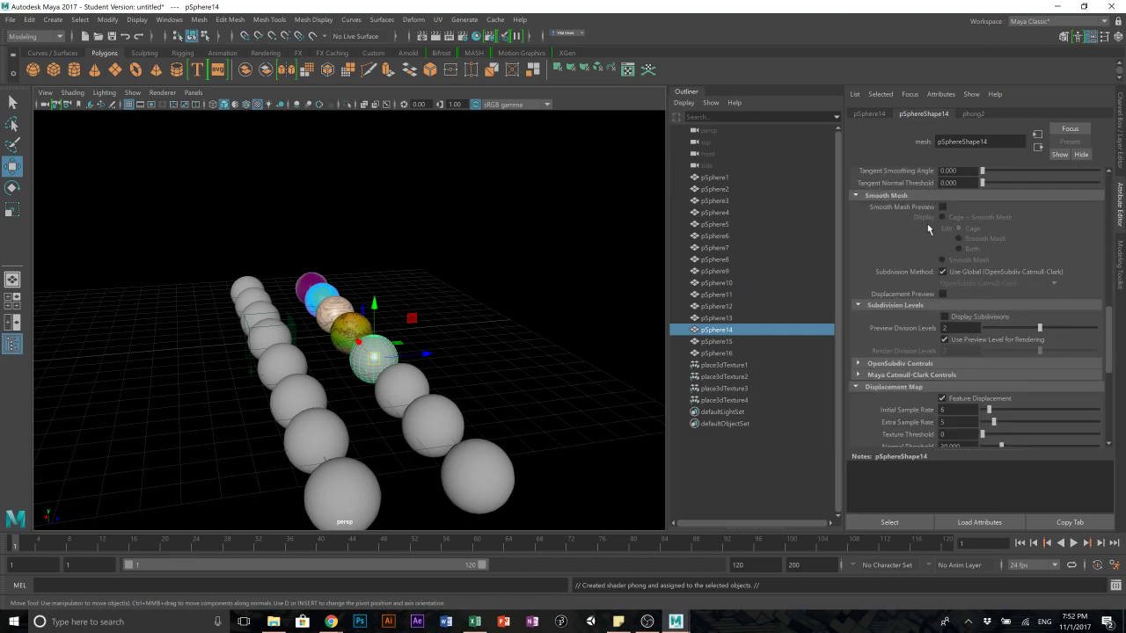
left_click(894, 438)
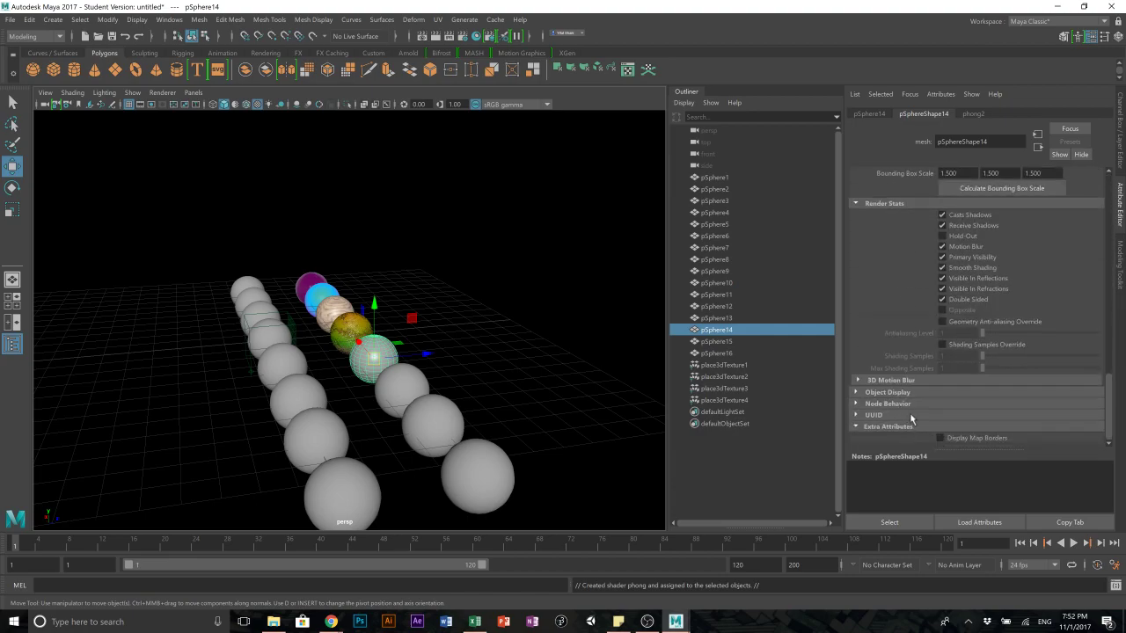
left_click(903, 395)
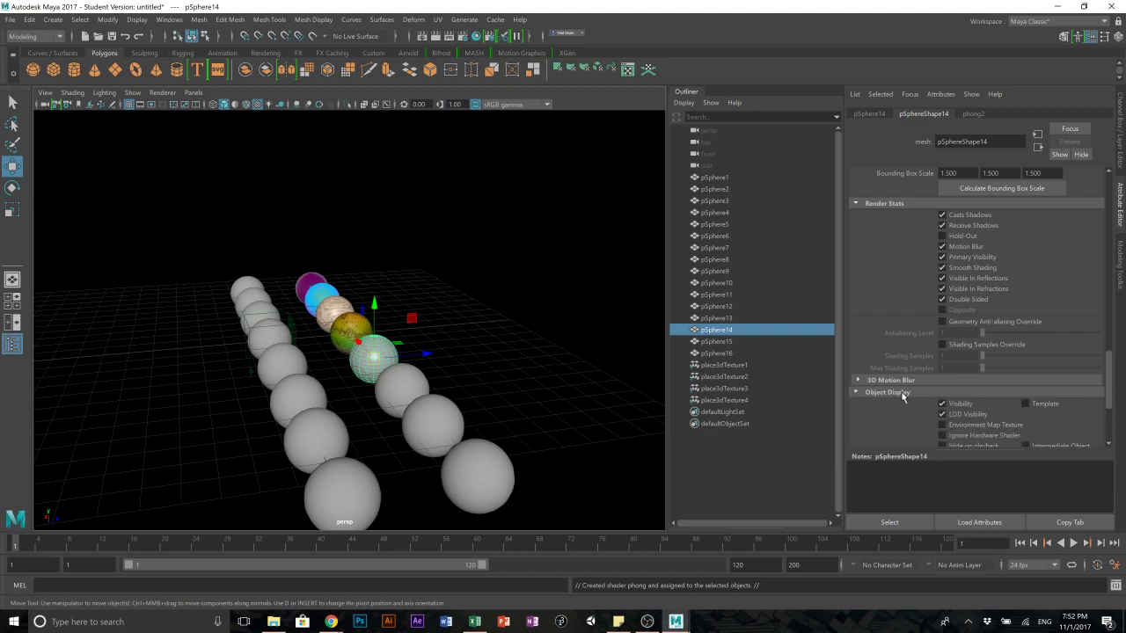
scroll(905, 384, "up", 6)
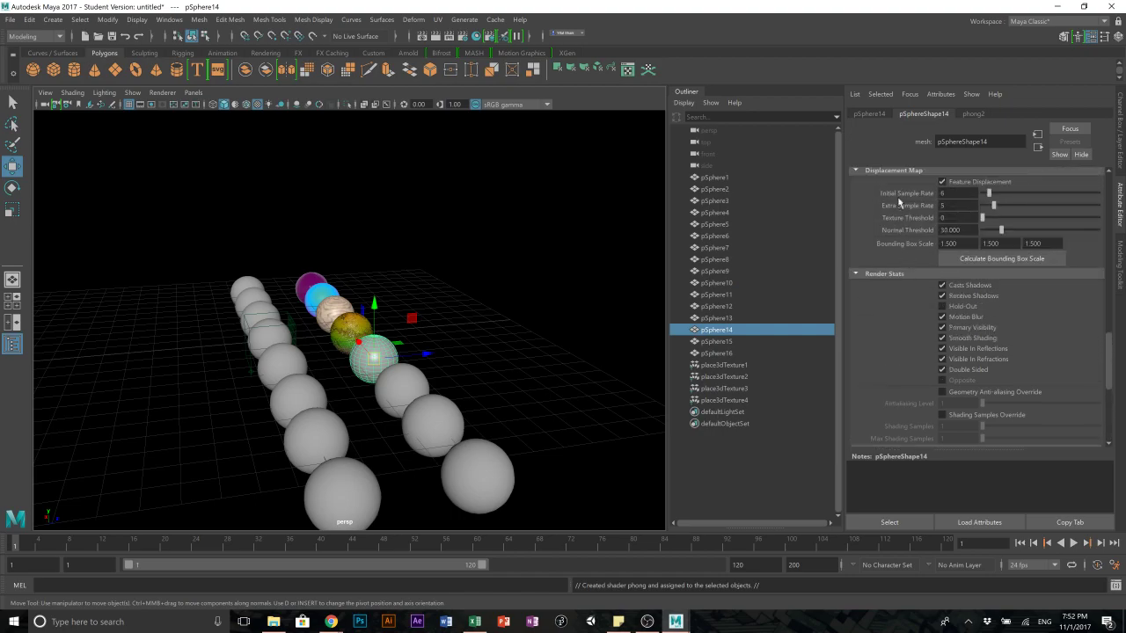
- Set the sphere's Phong material Color to a saturated red with hue 360, saturation 1 and value 0.5
left_click(973, 114)
scroll(967, 402, "down", 5)
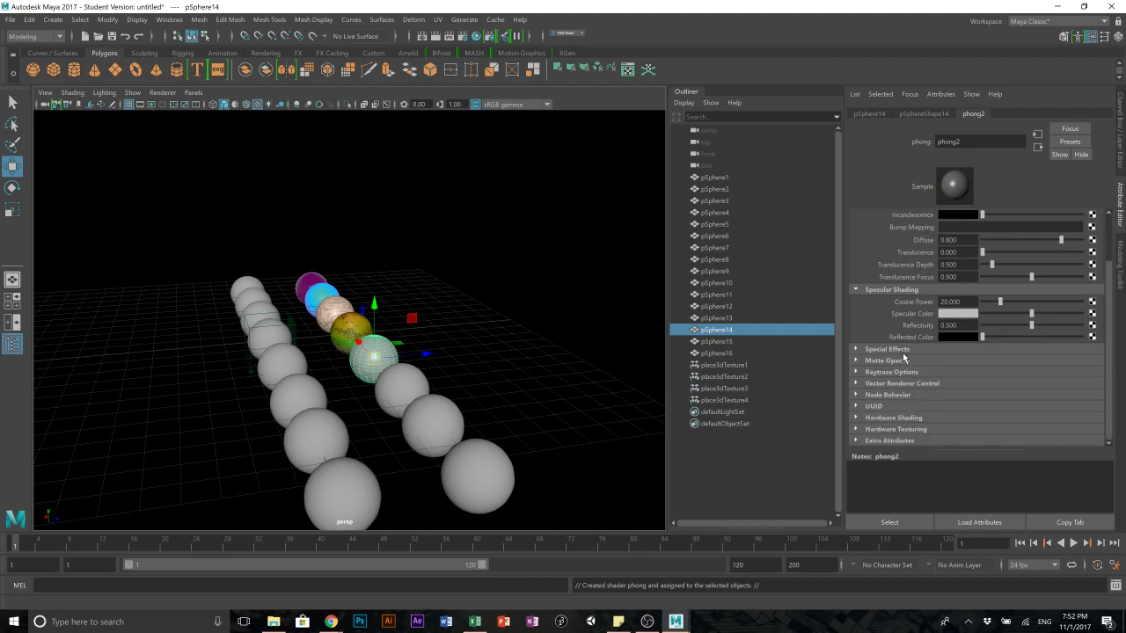
scroll(985, 255, "up", 3)
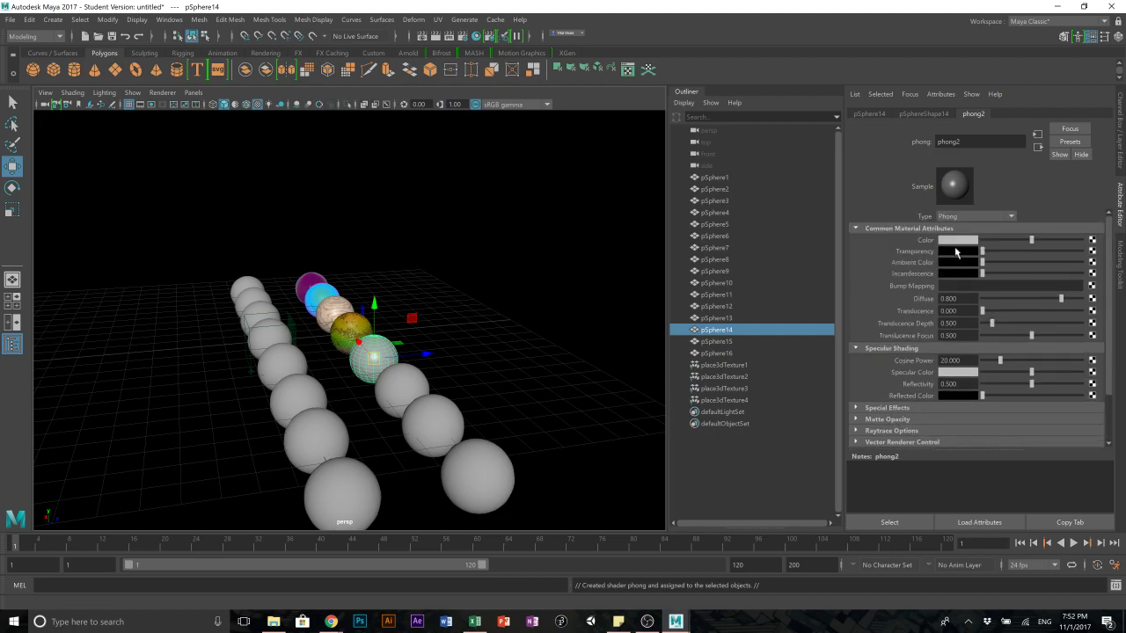
left_click(950, 243)
left_click(968, 240)
left_click_drag(1033, 292, 1065, 312)
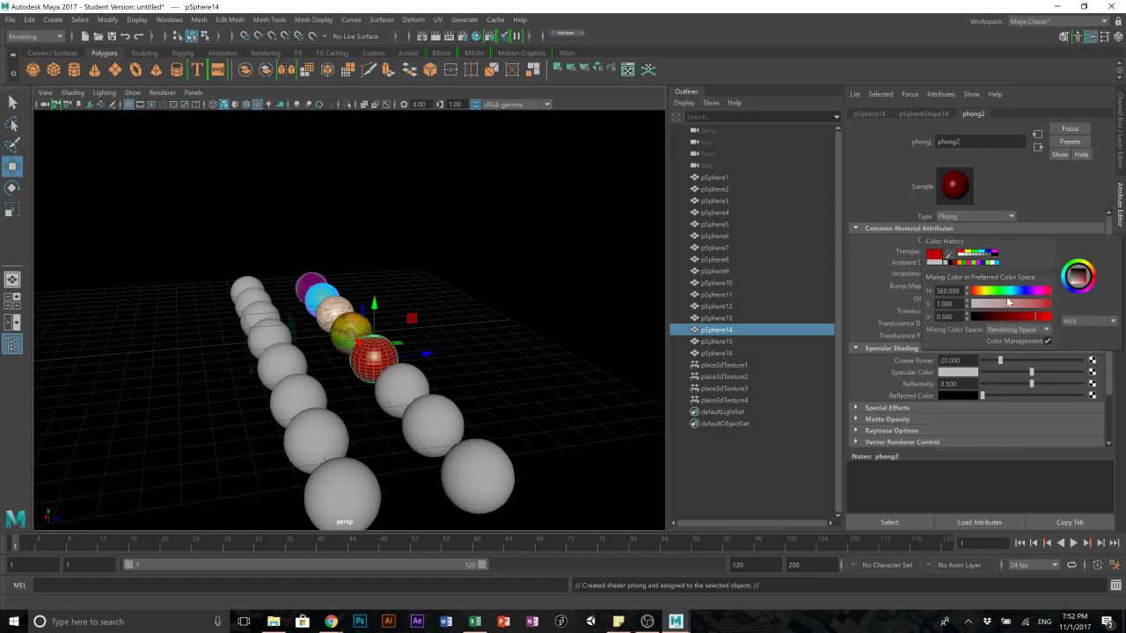
- Set the Special Effects Glow Intensity of the red Phong material to about 0.273
left_click(915, 406)
scroll(922, 398, "down", 2)
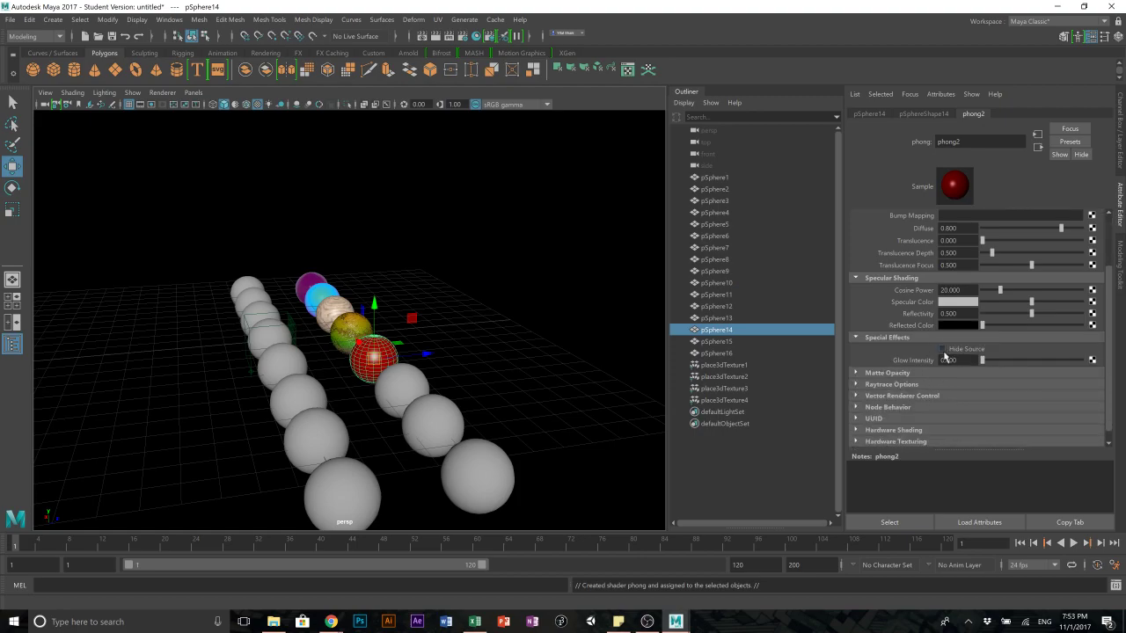
left_click_drag(984, 360, 1041, 363)
left_click(546, 338)
scroll(301, 341, "up", 7)
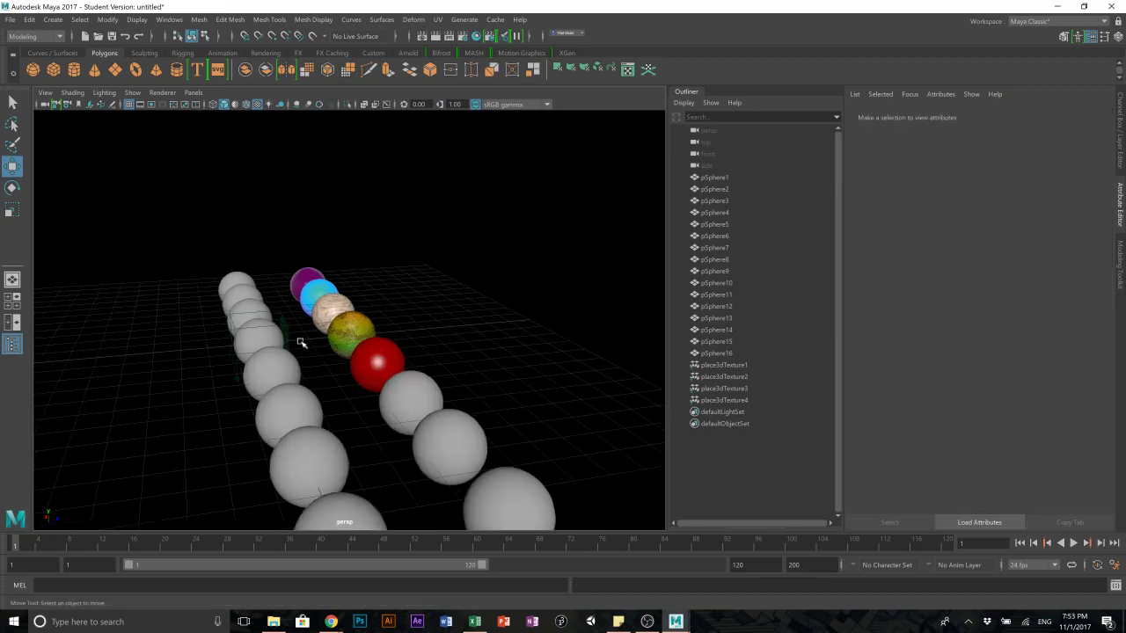
left_click(469, 423)
scroll(586, 364, "down", 5)
left_click_drag(1041, 362, 1095, 360)
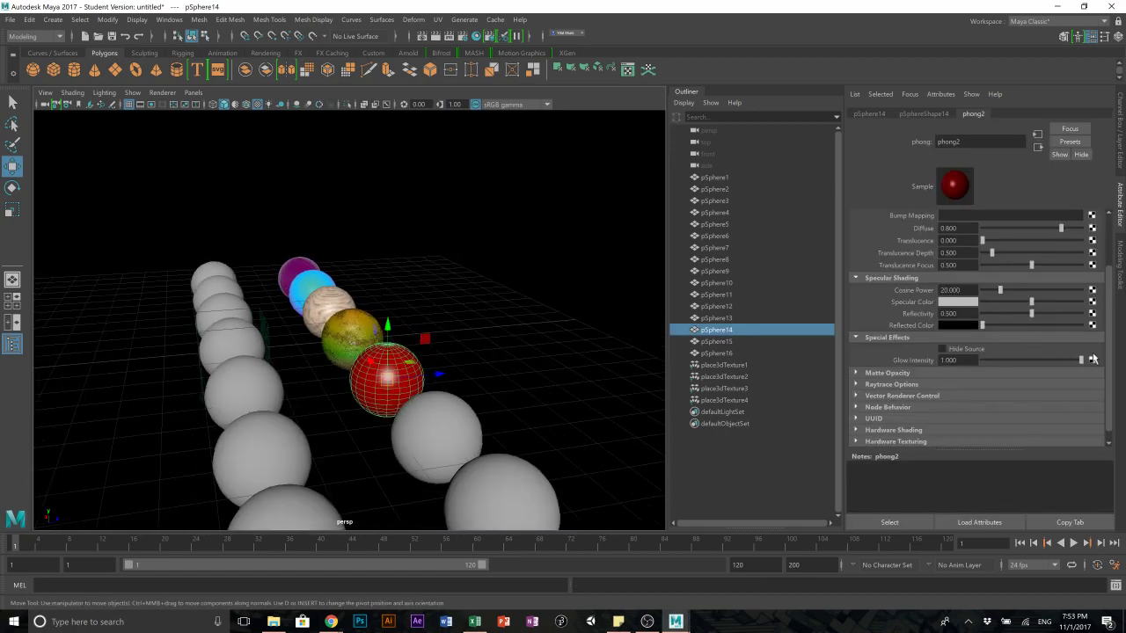
left_click(1011, 361)
left_click(421, 350)
left_click(374, 368)
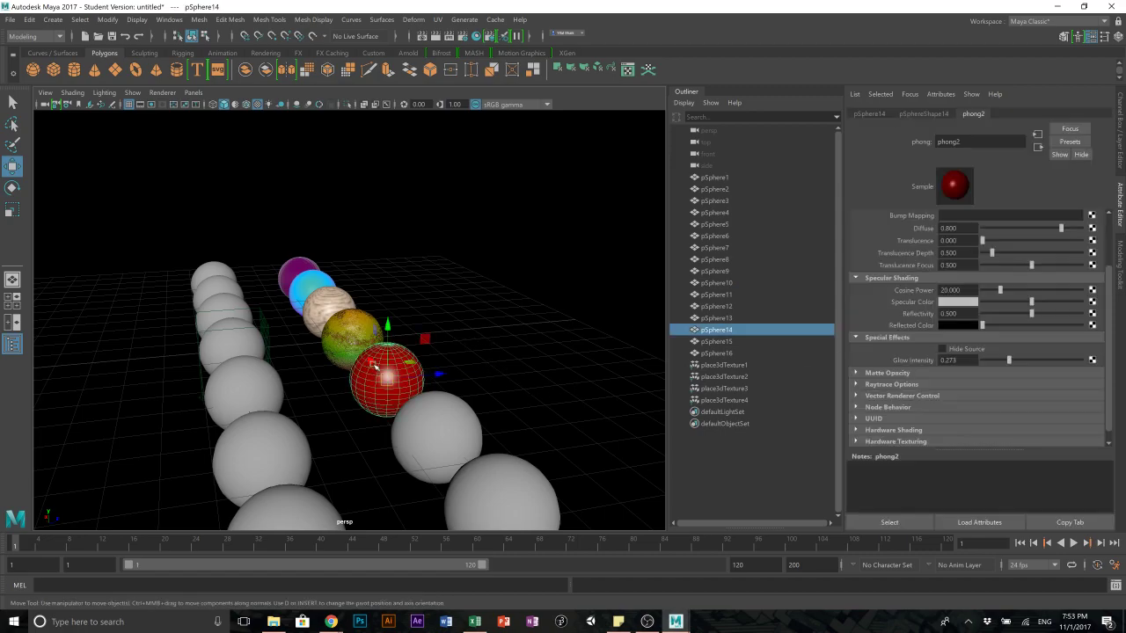
- Delete the purple sphere at the far end of the coloured row
left_click(303, 268)
key("Delete")
scroll(421, 372, "up", 5)
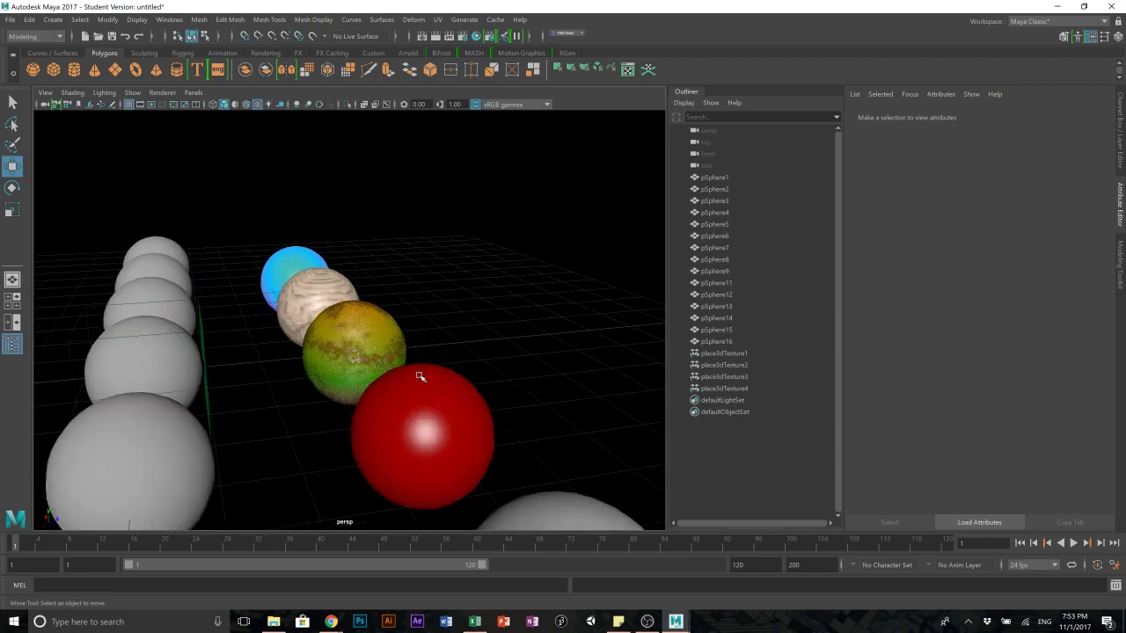
- Render a close view of the coloured spheres with Maya Software and move the Render View aside
left_click(422, 38)
left_click(156, 139)
left_click_drag(286, 213, 633, 359)
left_click_drag(553, 445, 470, 374, "alt")
left_click_drag(499, 109, 889, 116)
- Examine the rendered spheres and the red sphere's glow at several magnifications, and check the option for saving the image
left_click_drag(403, 365, 425, 296, "alt")
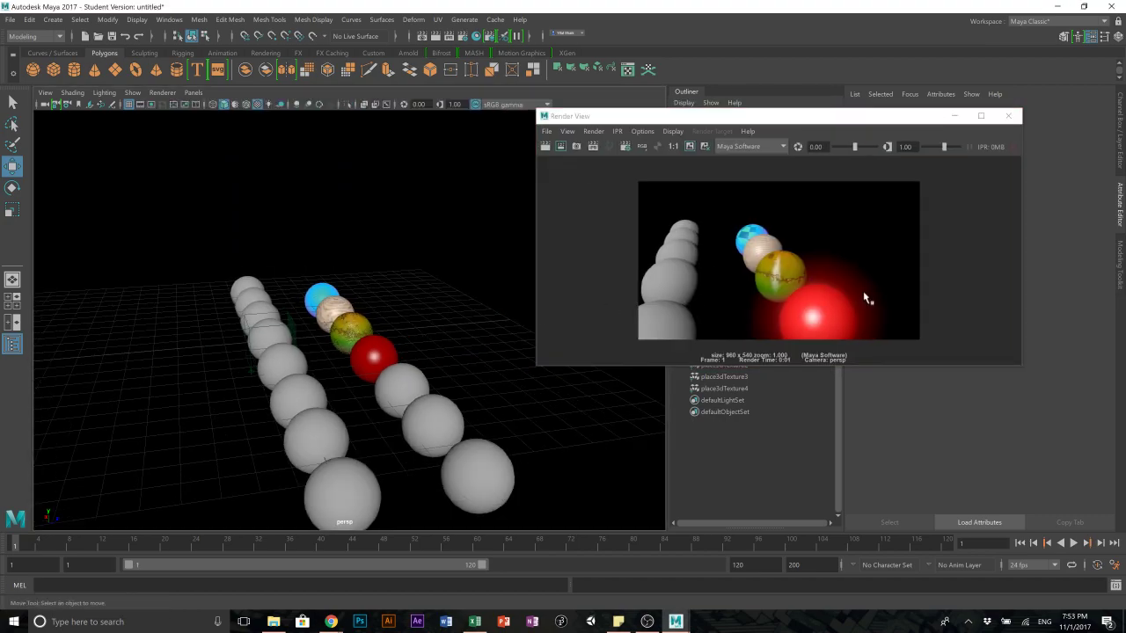
right_click_drag(784, 308, 818, 245, "alt")
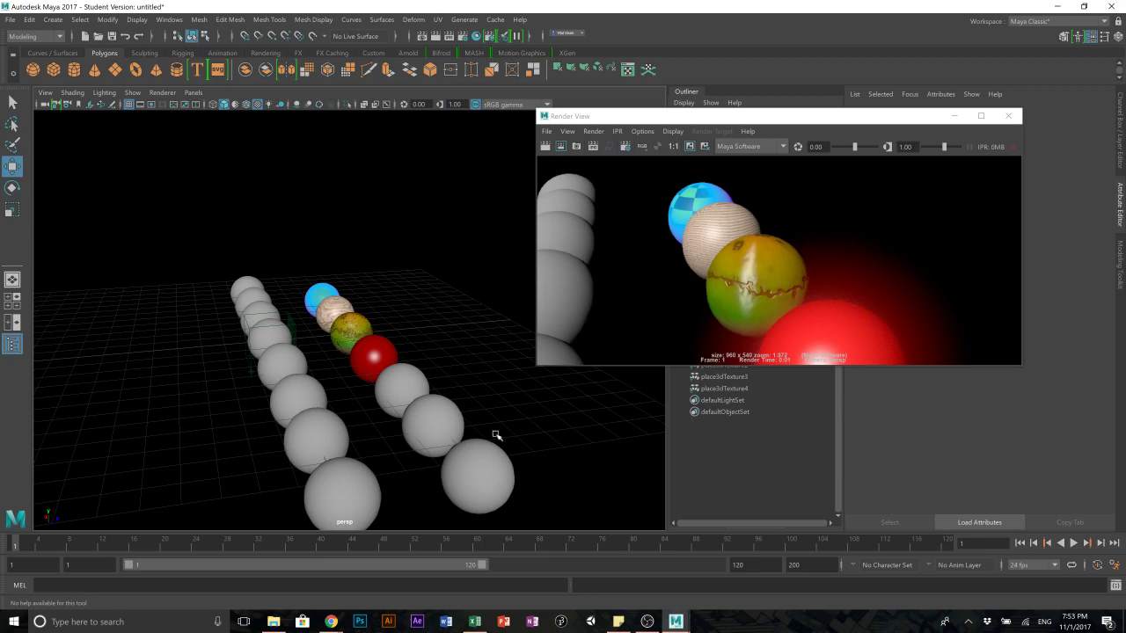
scroll(790, 239, "down", 2)
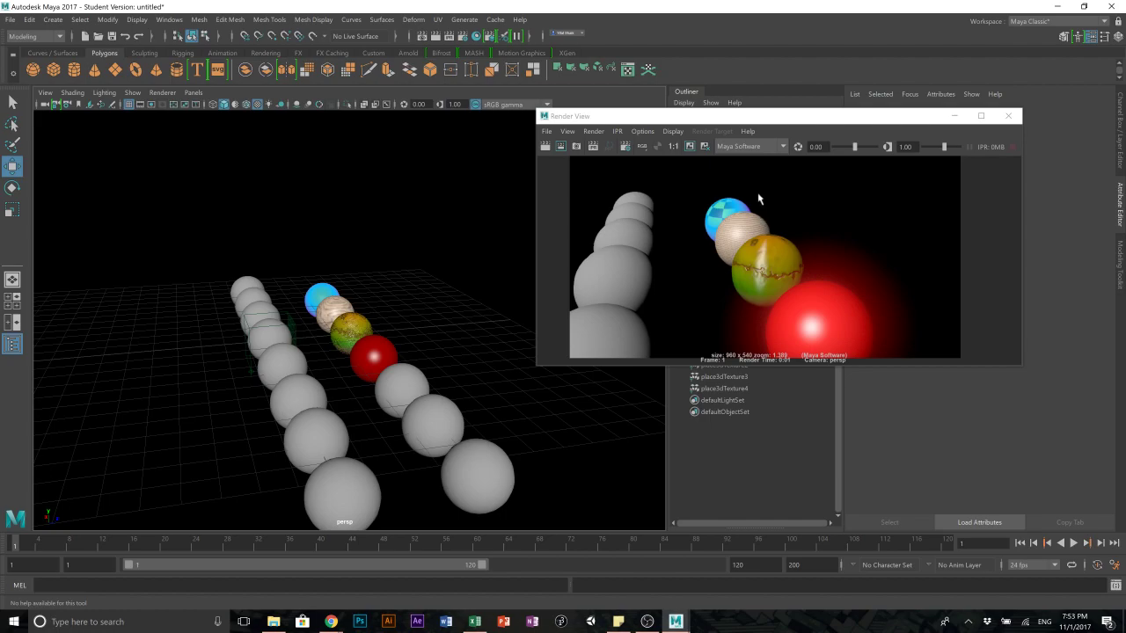
scroll(694, 197, "down", 2)
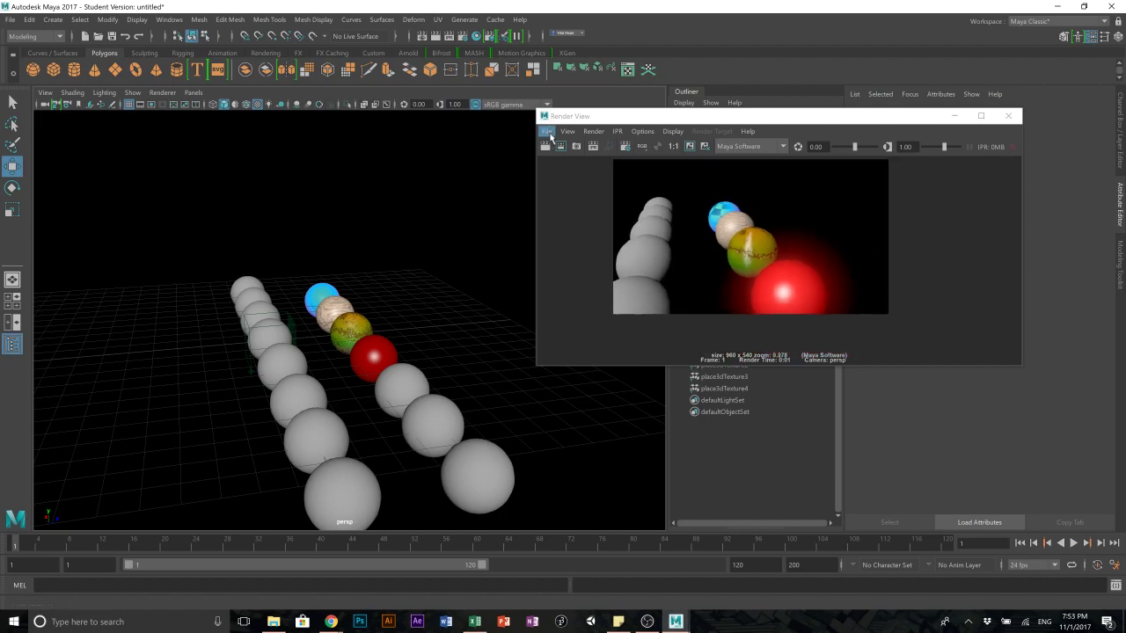
left_click(546, 131)
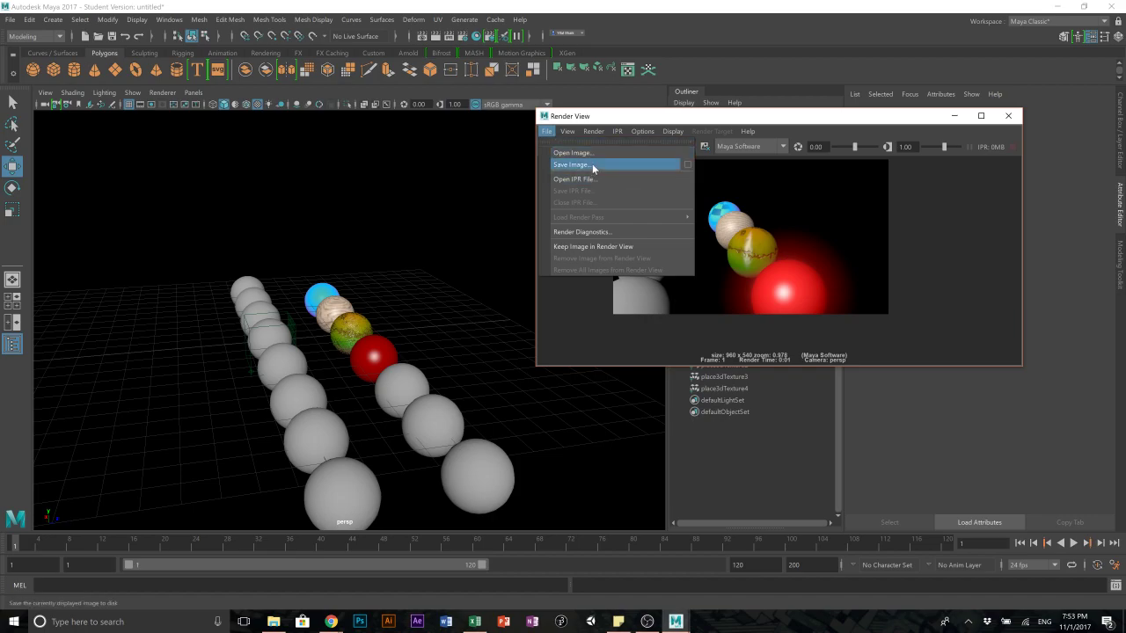
left_click(465, 246)
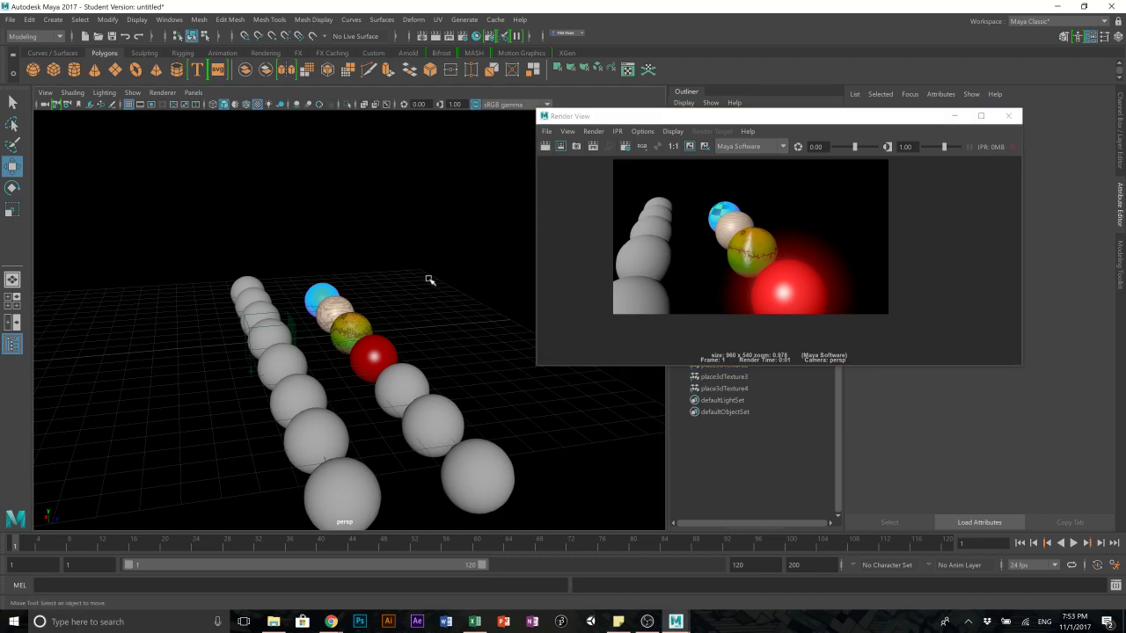
- Inspect both rows of spheres in the perspective view from a higher angle and farther away
scroll(434, 281, "down", 5)
left_click_drag(430, 367, 370, 384, "alt")
scroll(372, 349, "up", 5)
left_click(242, 331)
left_click(364, 409)
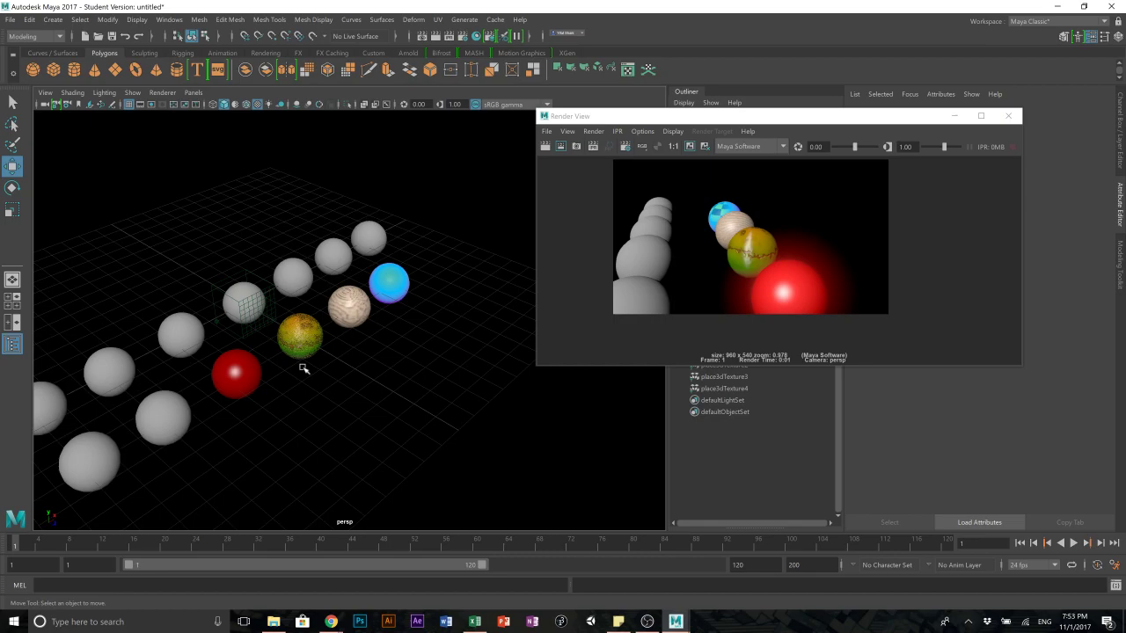
scroll(308, 372, "down", 5)
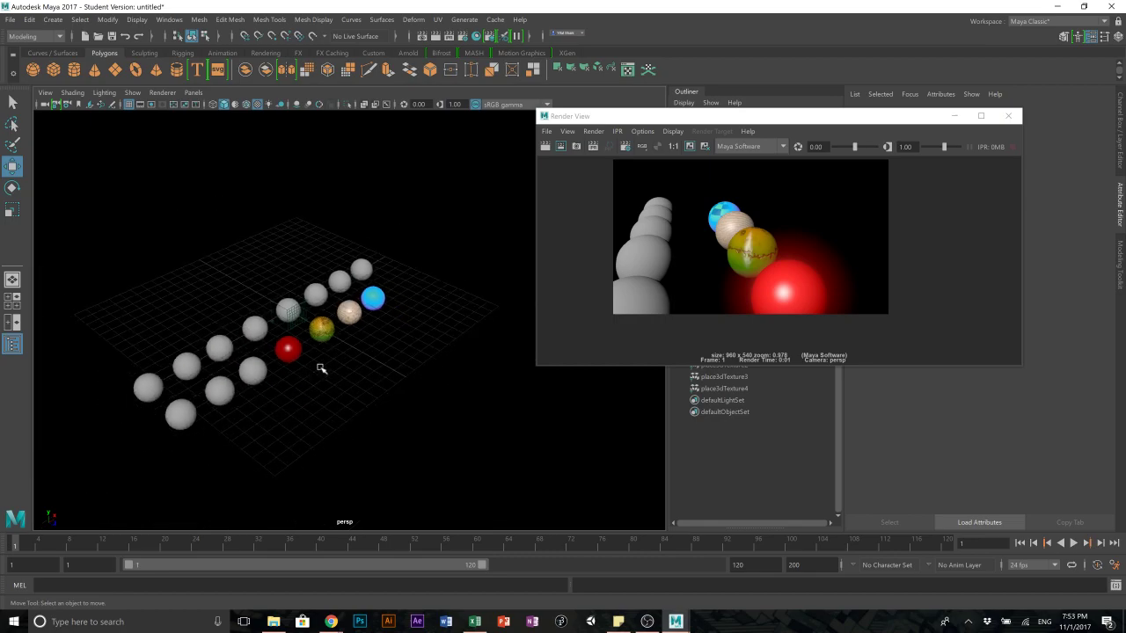
- Close the Render View, leave all spheres deselected and switch to OBS
left_click(1005, 115)
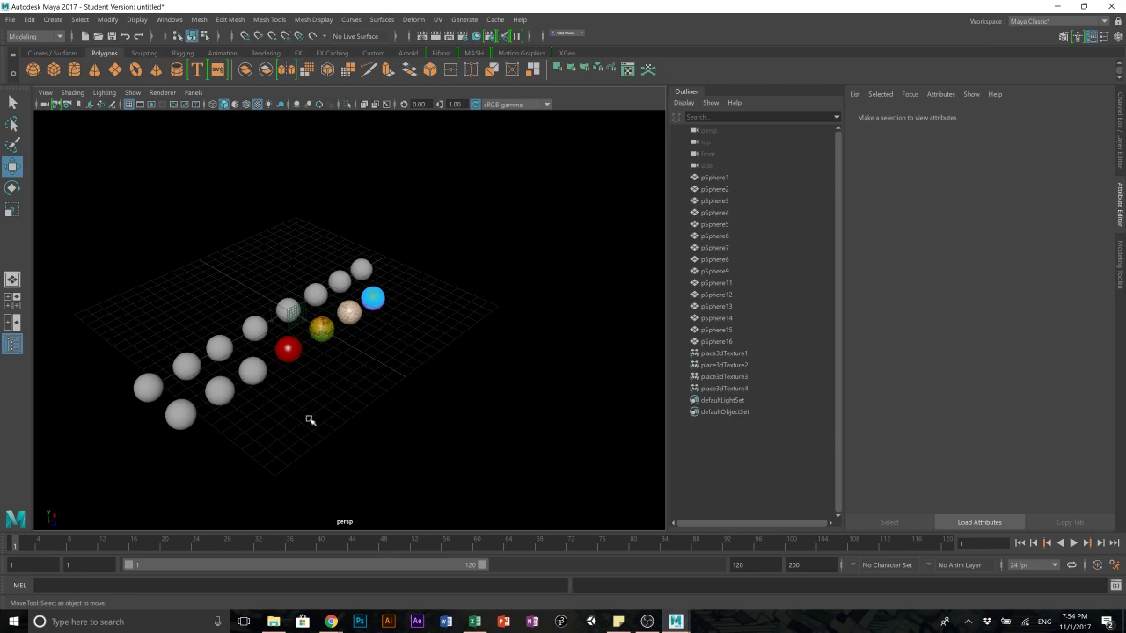
left_click(288, 351)
left_click(402, 410)
left_click(647, 622)
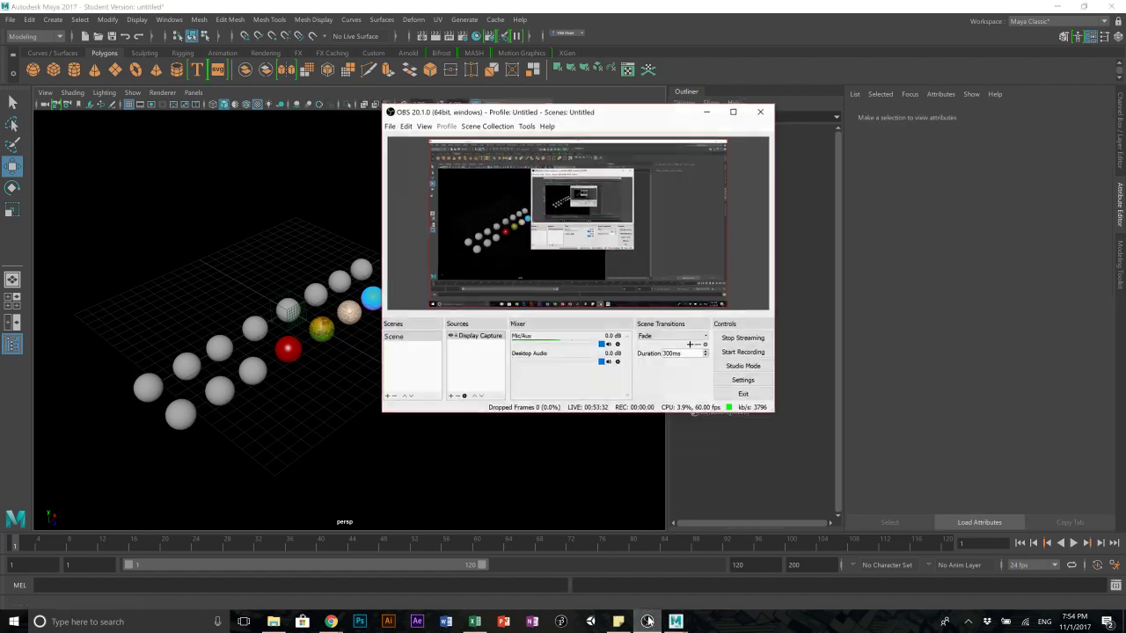